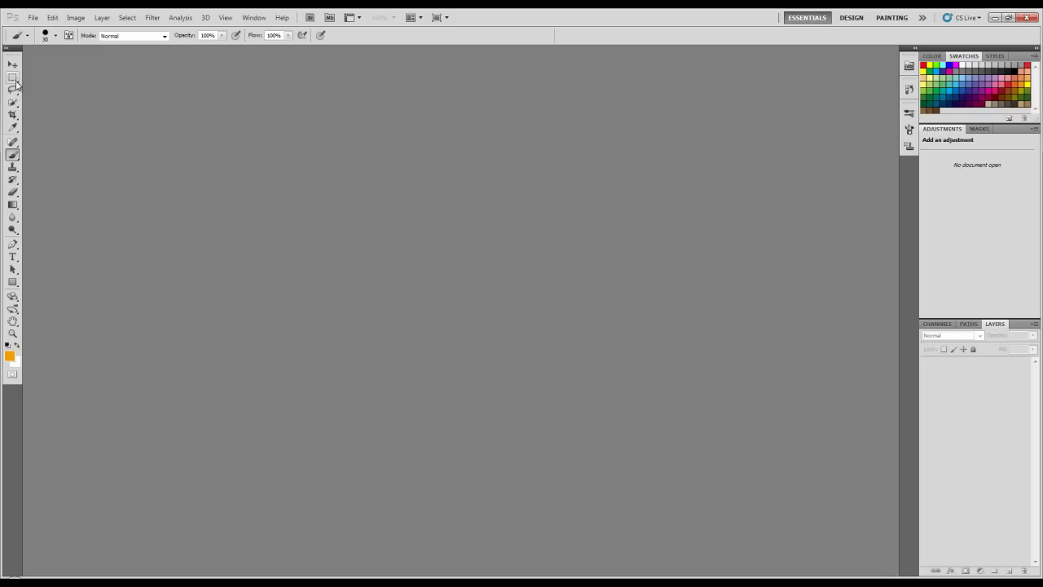
Make the Rectangular Marquee Tool active, choosing it from the marquee tool flyout
left_click(13, 78)
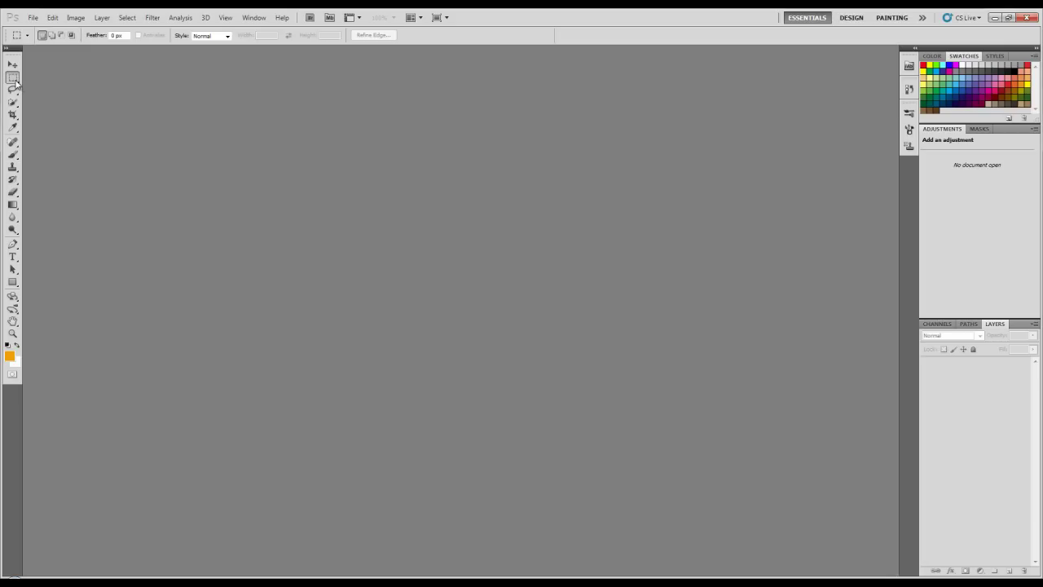
right_click(15, 82)
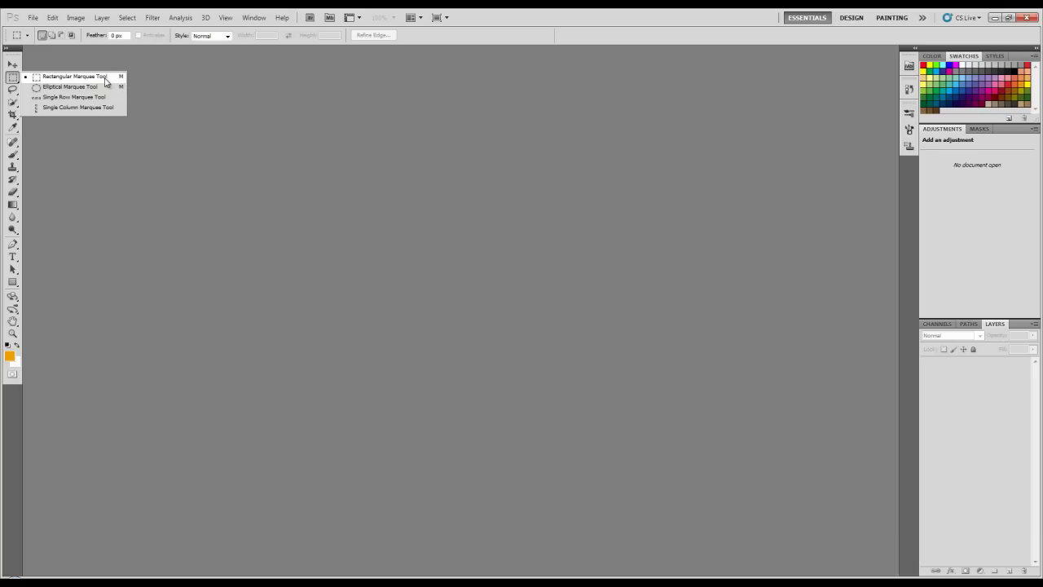
left_click(105, 81)
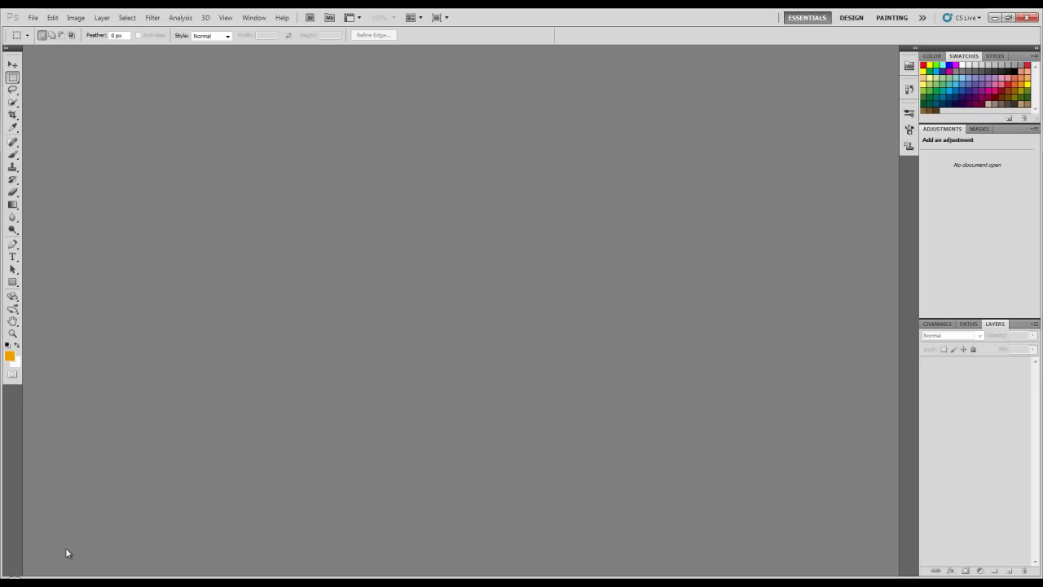
Create a new Web-preset document at 1024 × 768 pixels, 72 ppi, white background
left_click(32, 17)
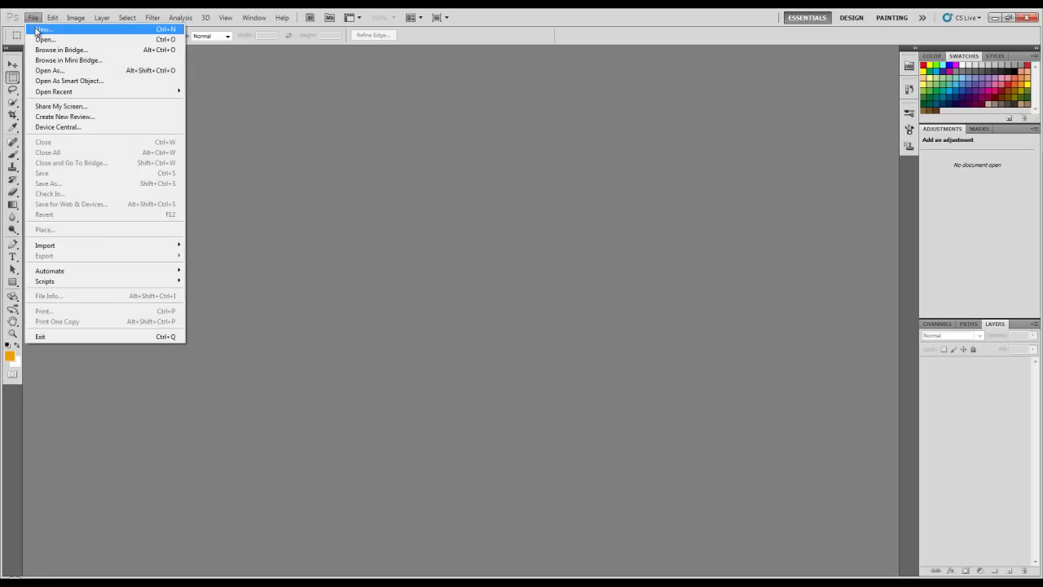
left_click(43, 29)
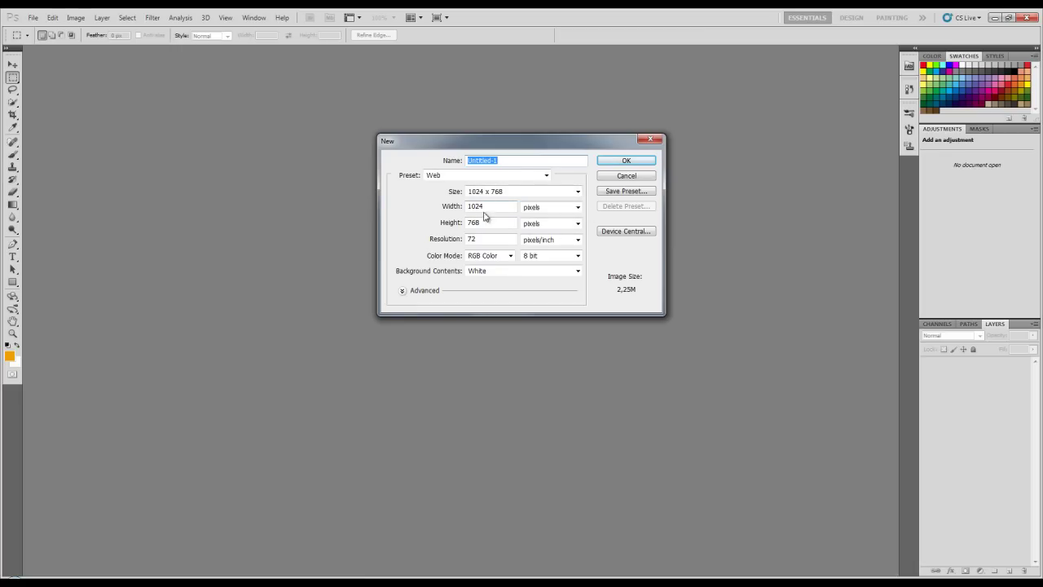
left_click(638, 160)
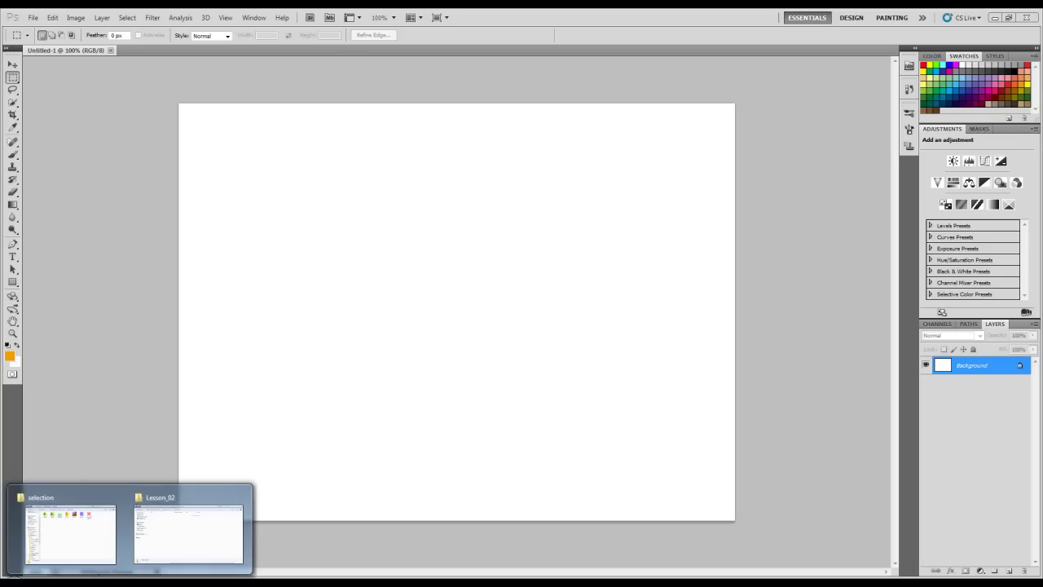
Drag Ducky.tif from the Explorer selection folder into Photoshop to open it
left_click(65, 554)
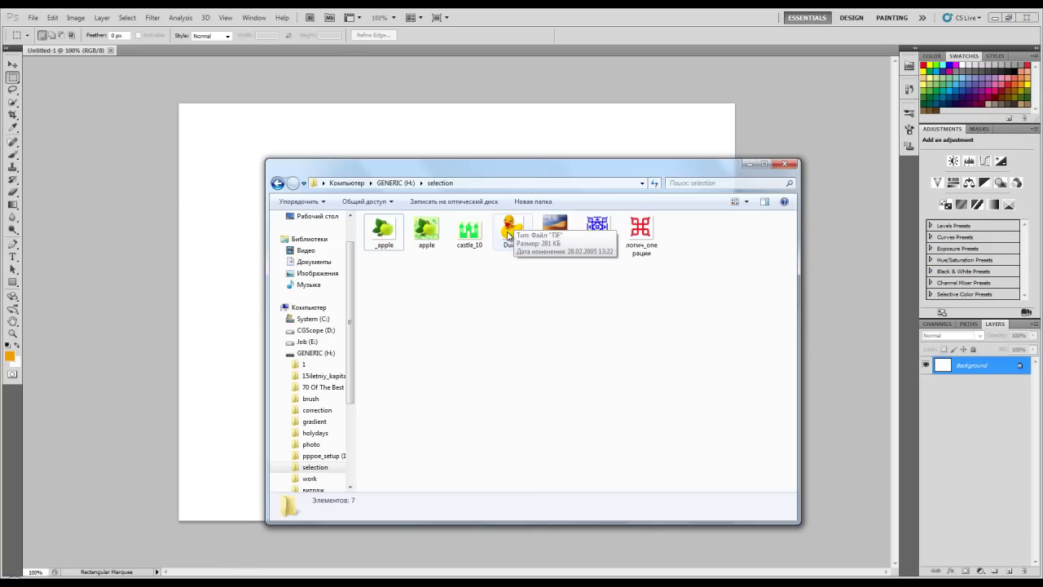
left_click_drag(509, 235, 382, 56)
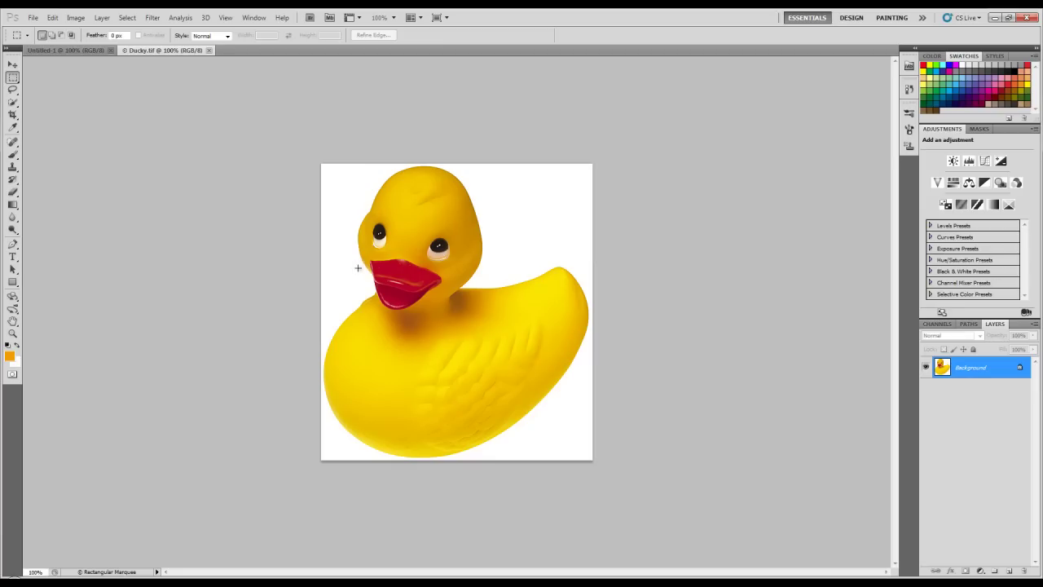
Back on Untitled-1, draw a rectangular marquee in the canvas's upper-left area
left_click(48, 50)
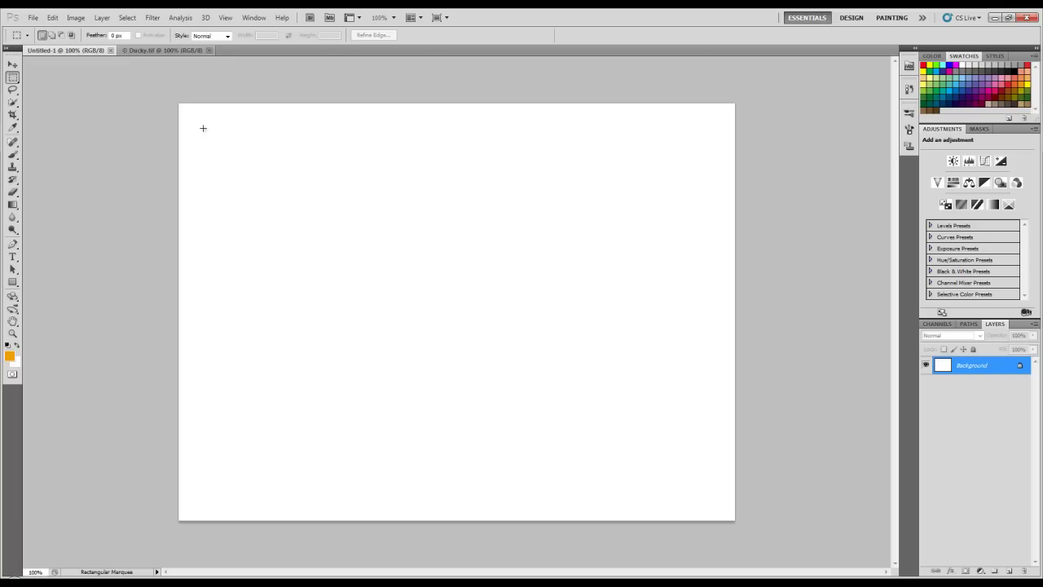
left_click_drag(203, 128, 402, 353)
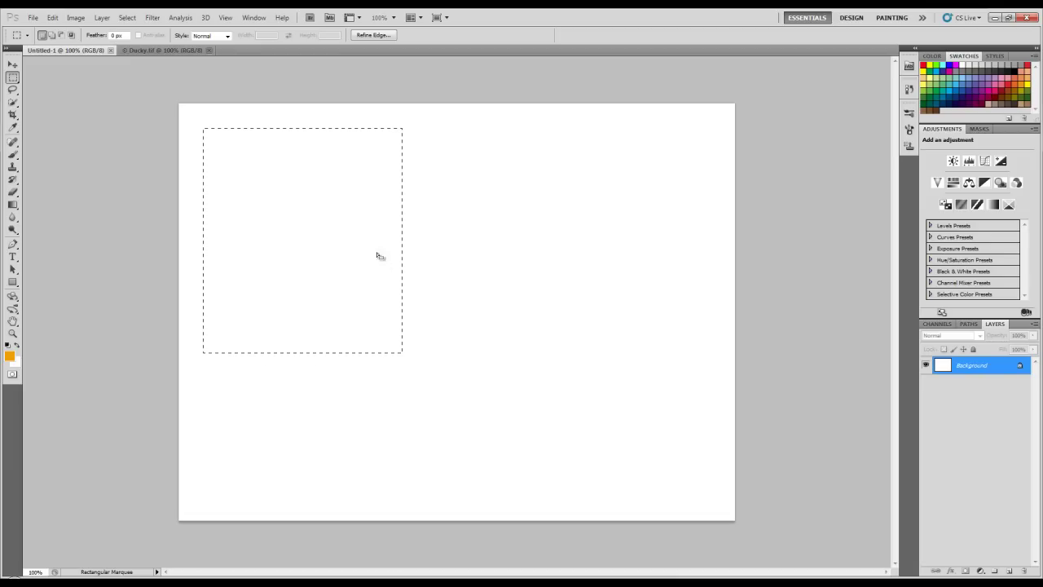
Brush orange strokes over the rectangle, enlarging the brush with ] to cover the gaps
left_click(14, 156)
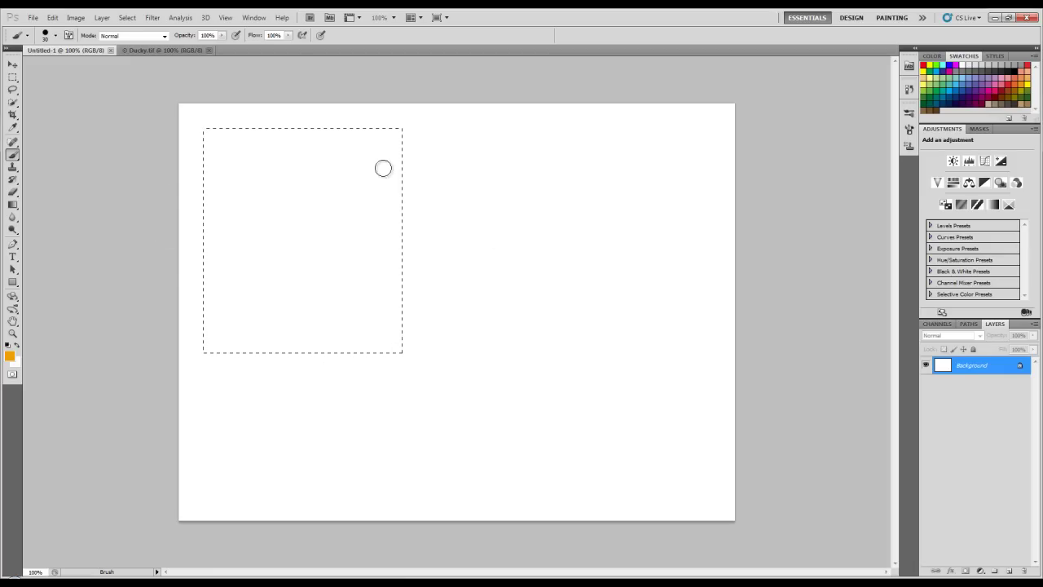
mouse_move(402, 168)
left_mouse_down()
mouse_move(168, 214)
mouse_move(271, 248)
mouse_move(554, 302)
mouse_move(226, 307)
mouse_move(293, 345)
mouse_move(513, 361)
left_mouse_up()
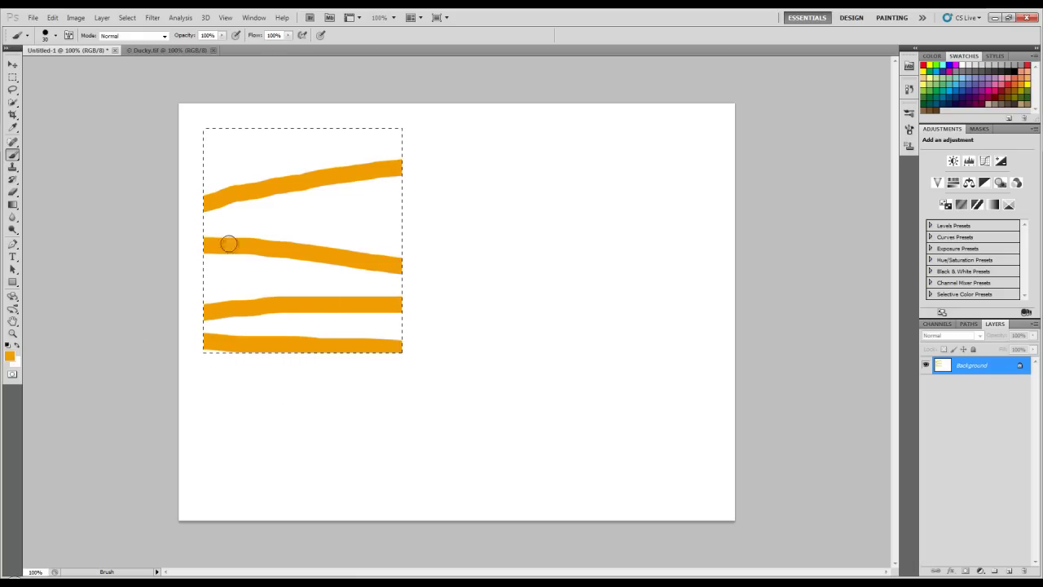
left_click_drag(191, 149, 478, 163)
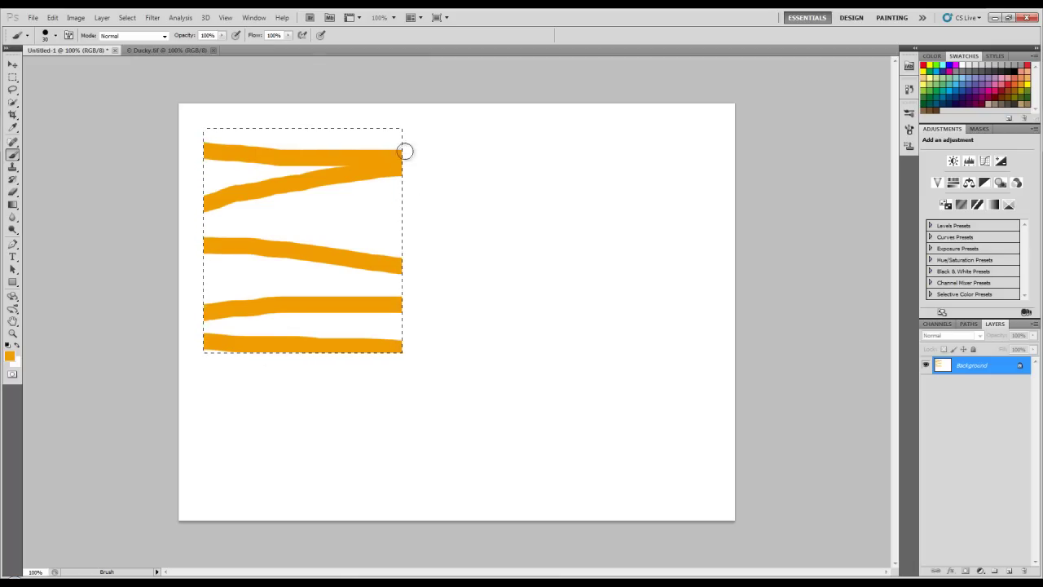
mouse_move(424, 132)
left_mouse_down()
mouse_move(175, 139)
mouse_move(326, 155)
mouse_move(496, 151)
left_mouse_up()
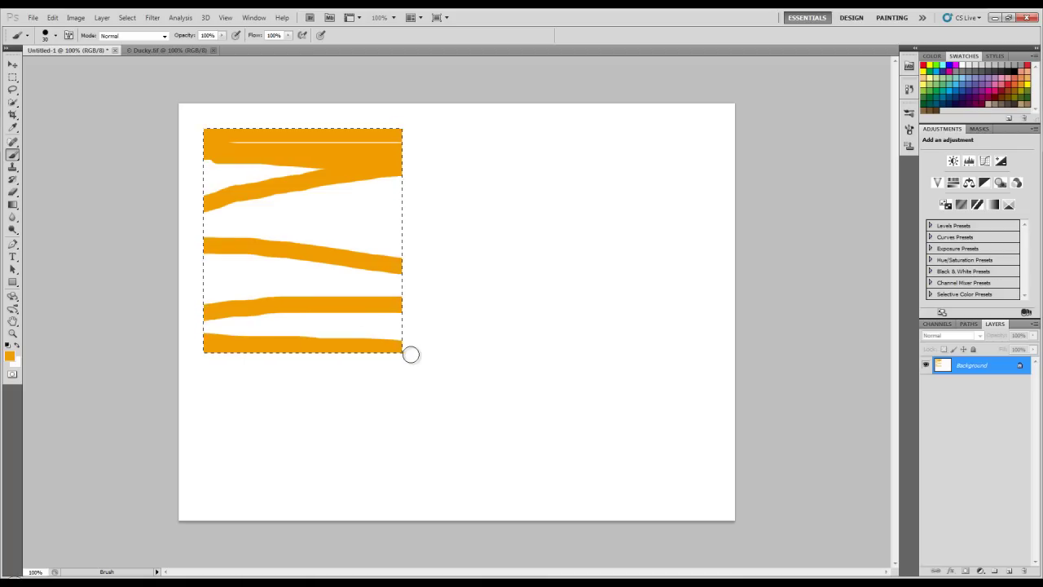
left_click_drag(409, 130, 389, 348)
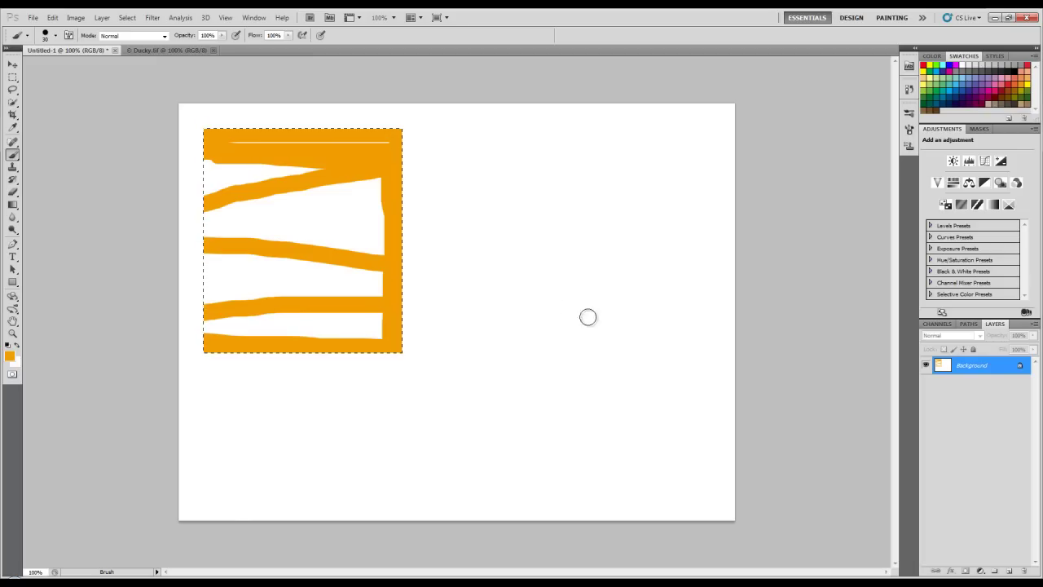
key("ctrl+d")
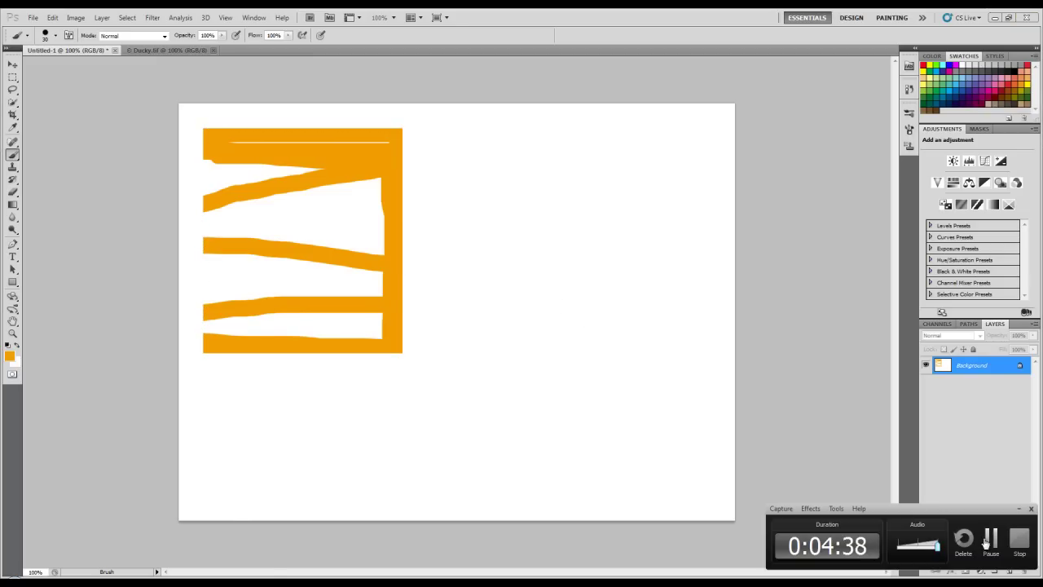
mouse_move(245, 149)
left_mouse_down()
mouse_move(400, 146)
mouse_move(193, 165)
mouse_move(417, 209)
mouse_move(277, 242)
mouse_move(144, 296)
mouse_move(240, 324)
mouse_move(159, 366)
left_mouse_up()
key("bracketright")
key("bracketright")
key("bracketright")
key("bracketright")
key("bracketright")
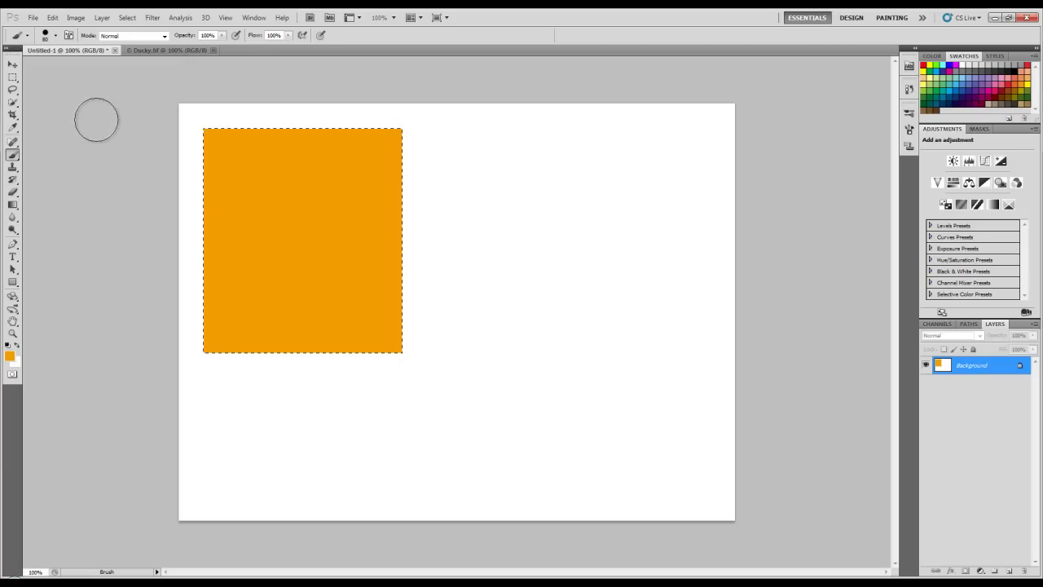
With the Move tool active, use Select > Deselect to clear the marquee
left_click(13, 66)
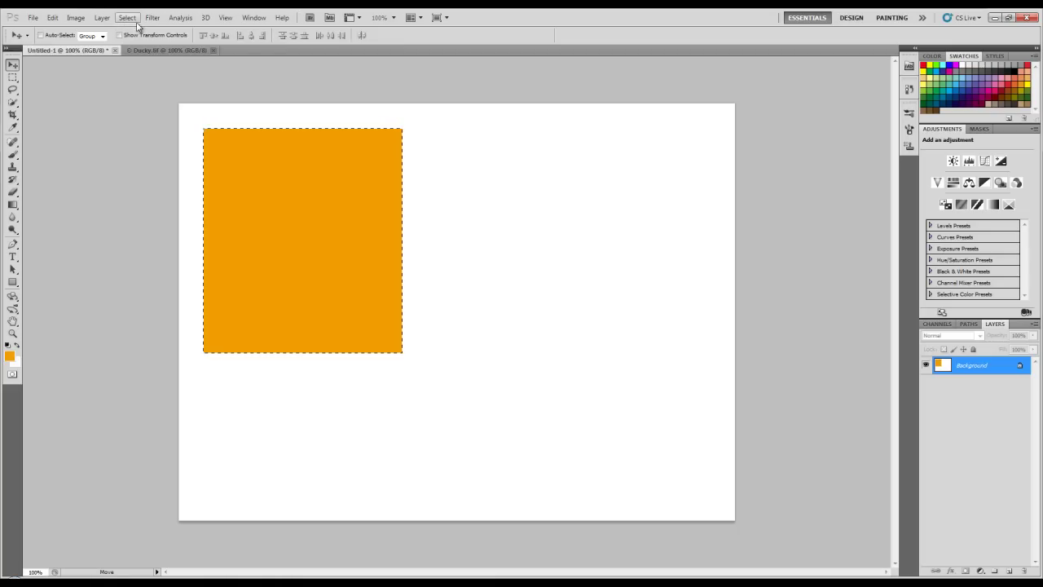
left_click(136, 23)
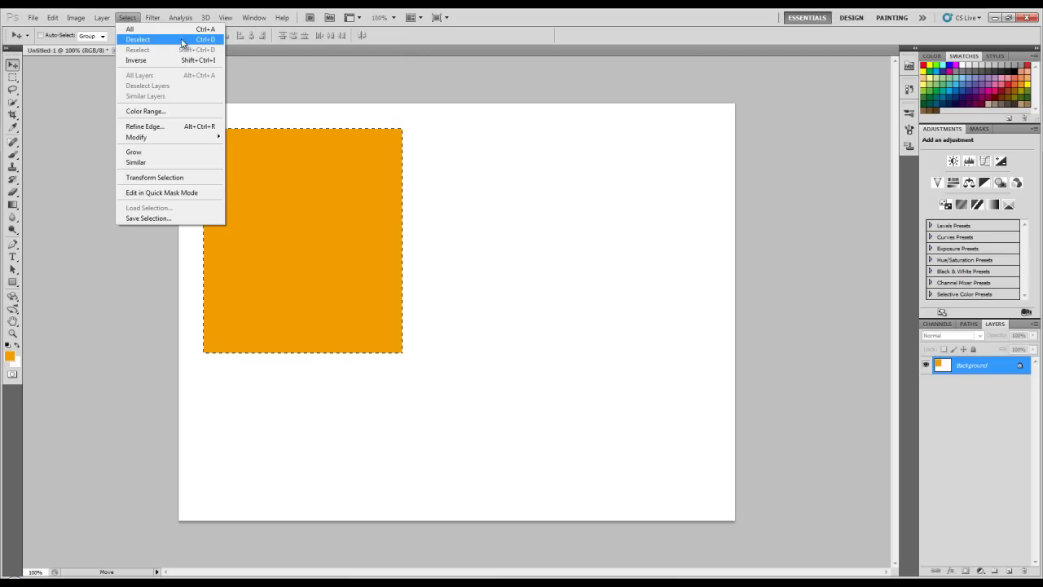
left_click(182, 41)
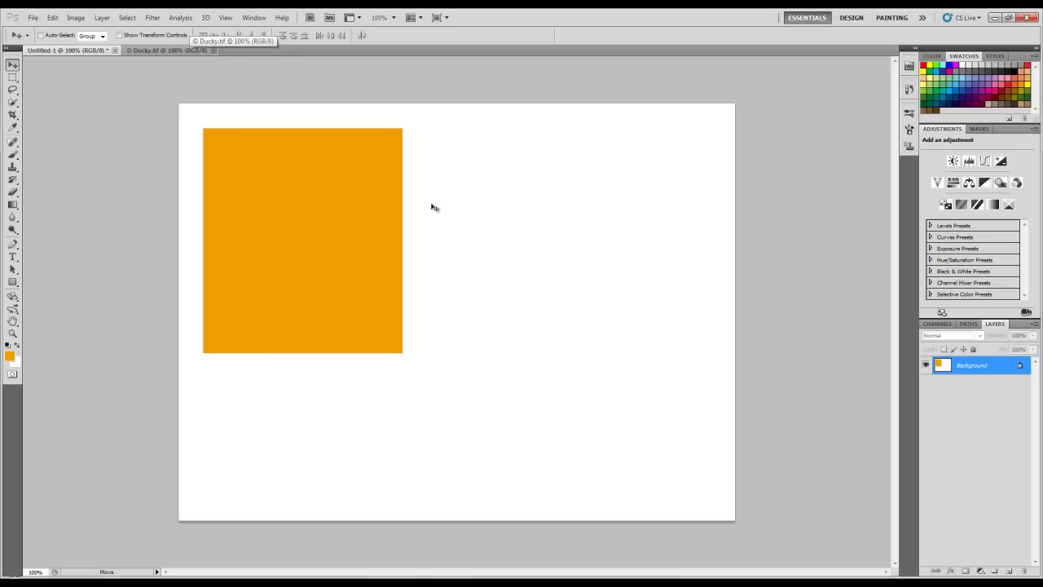
Set the foreground colour to blue, then paint a test stroke and undo it
key("i")
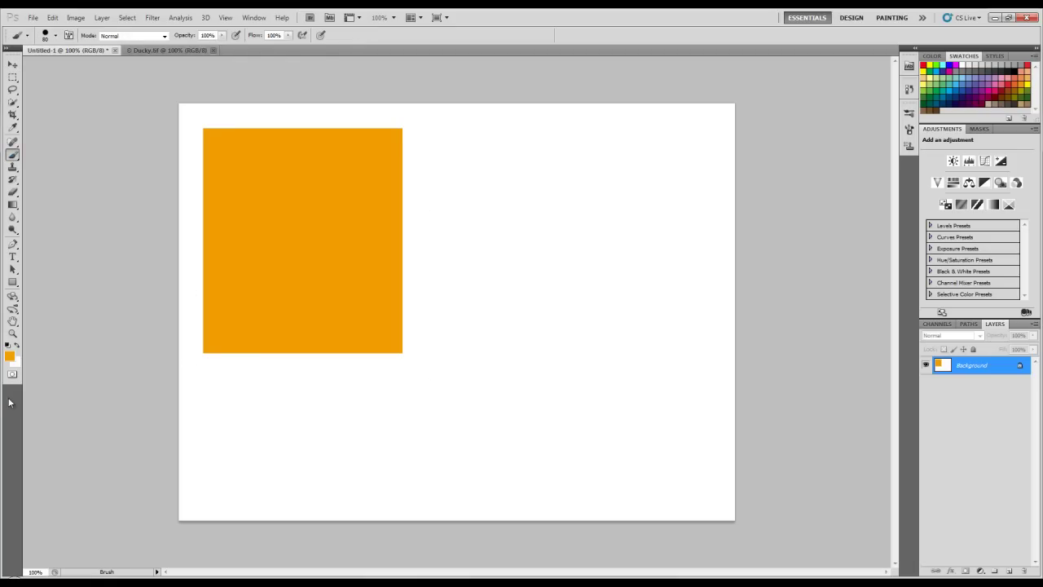
left_click(9, 355)
left_click(493, 244)
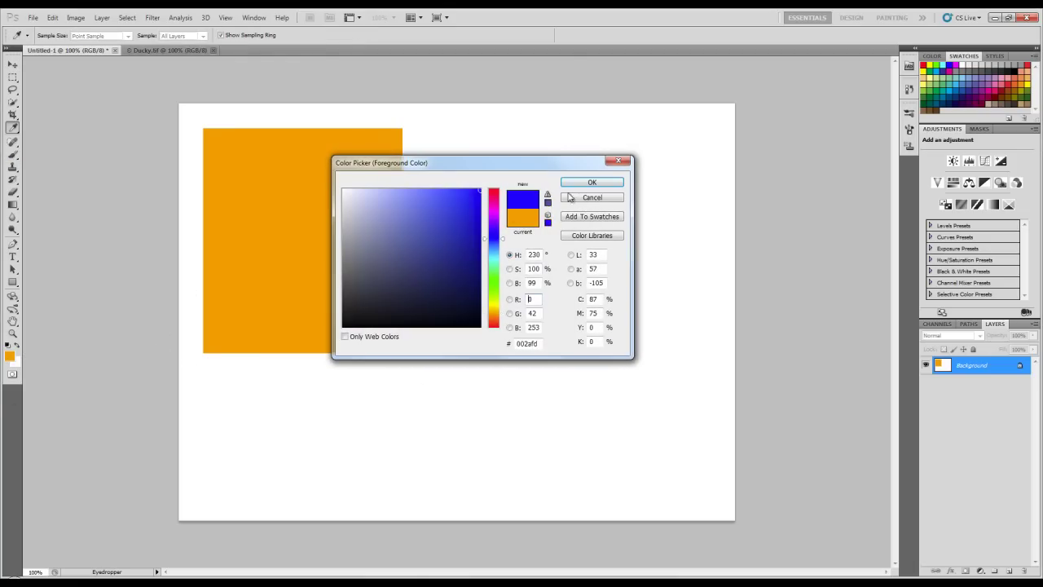
left_click(591, 183)
mouse_move(281, 423)
left_mouse_down()
mouse_move(576, 281)
mouse_move(220, 254)
left_mouse_up()
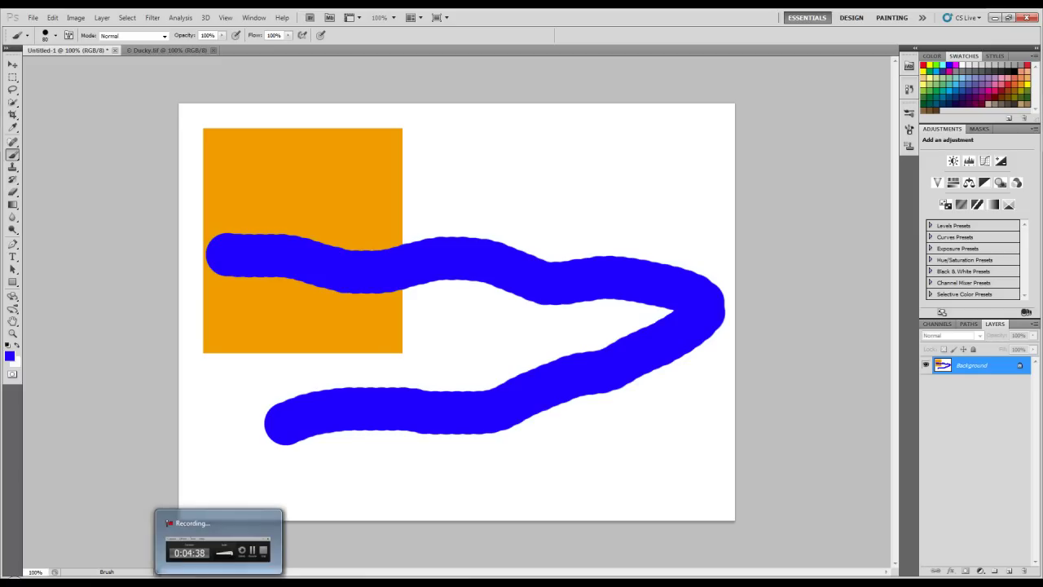
key("ctrl+z")
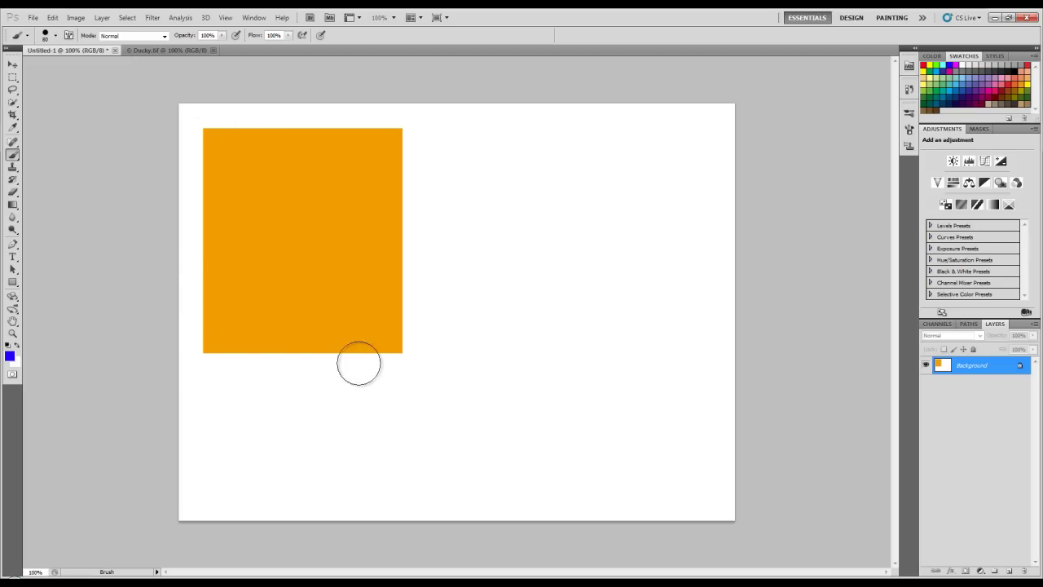
Switch back to the Rectangular Marquee tool and open the Select menu
left_click(12, 77)
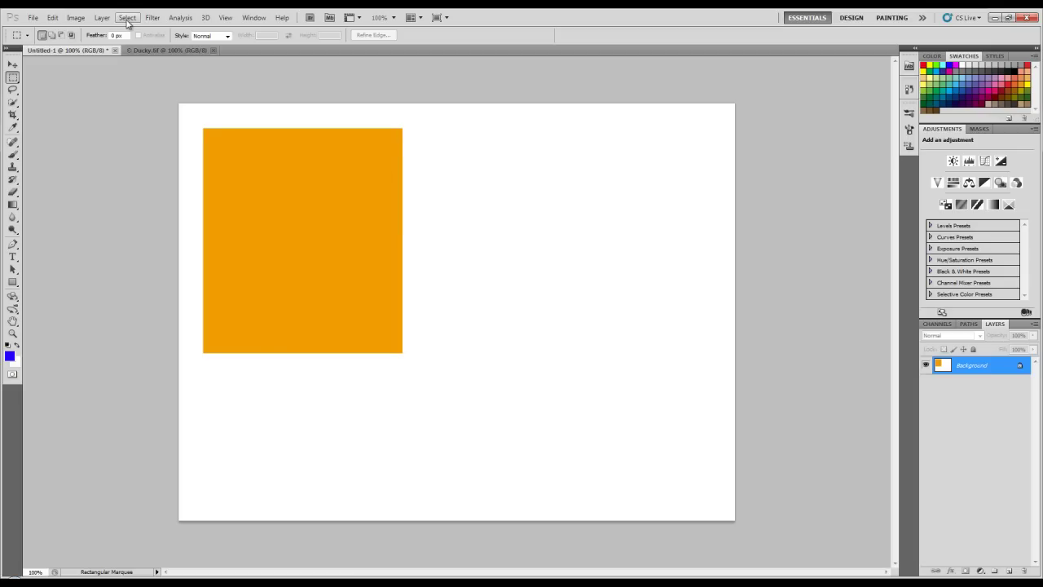
left_click(127, 18)
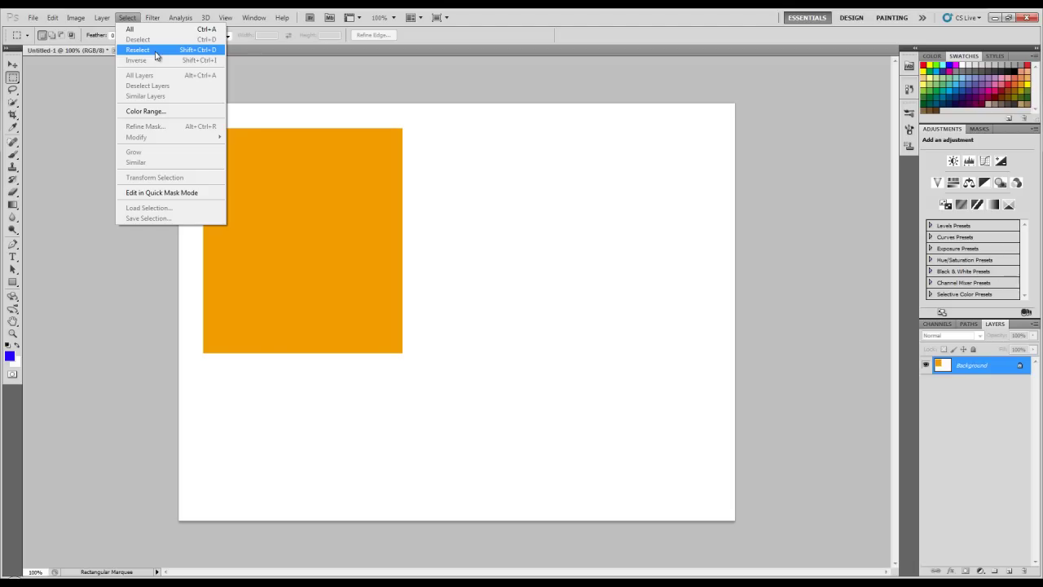
Reselect the orange square, pick dark green from Swatches, and choose the Brush tool
left_click(156, 54)
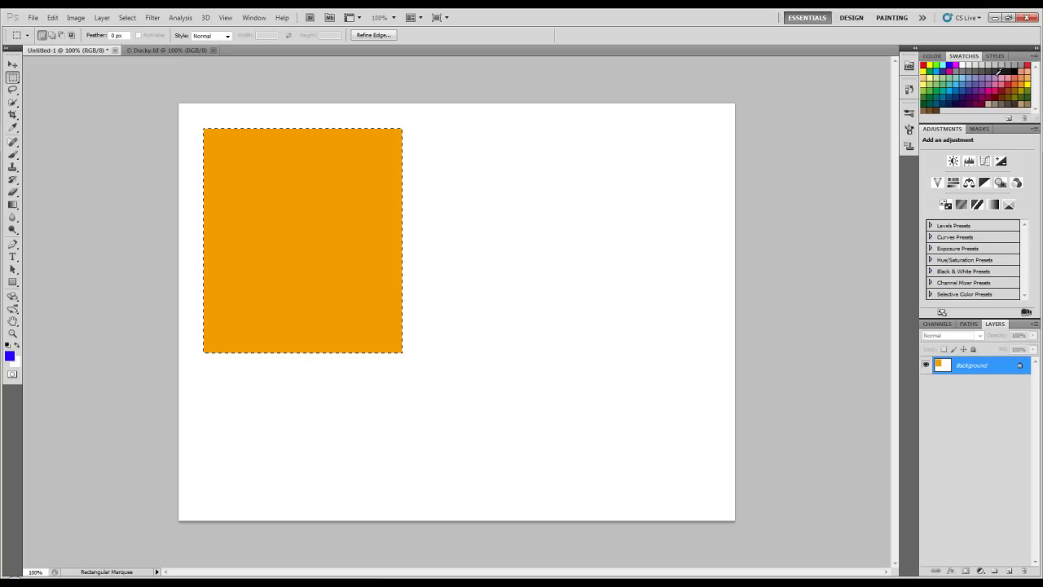
left_click(928, 92)
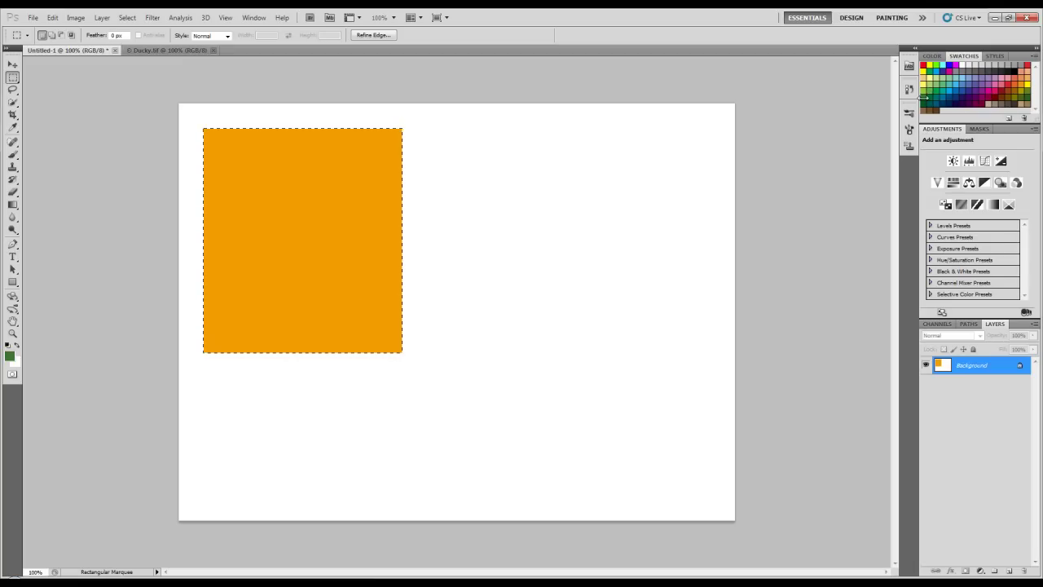
left_click(12, 154)
Dab eight green dots across the square, then drop the selection with Ctrl+D
left_click(216, 174)
left_click(338, 261)
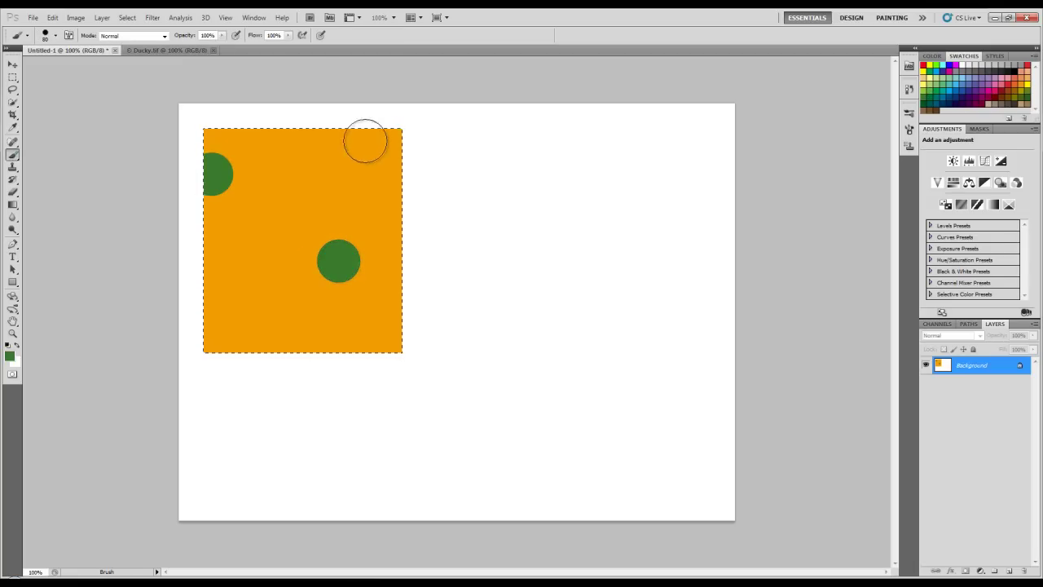
left_click(358, 147)
left_click(215, 281)
left_click(273, 350)
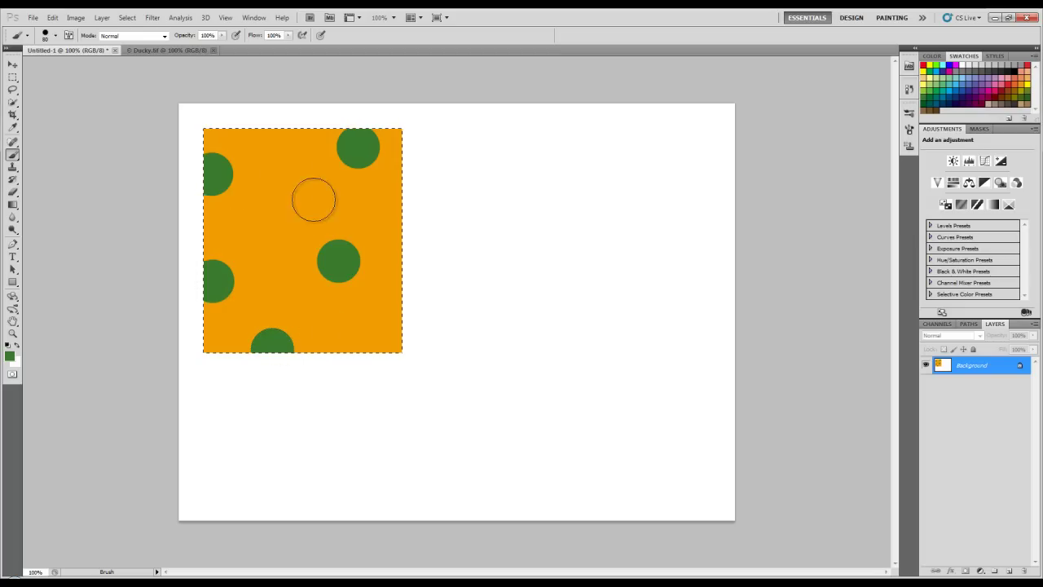
left_click(281, 186)
left_click(388, 346)
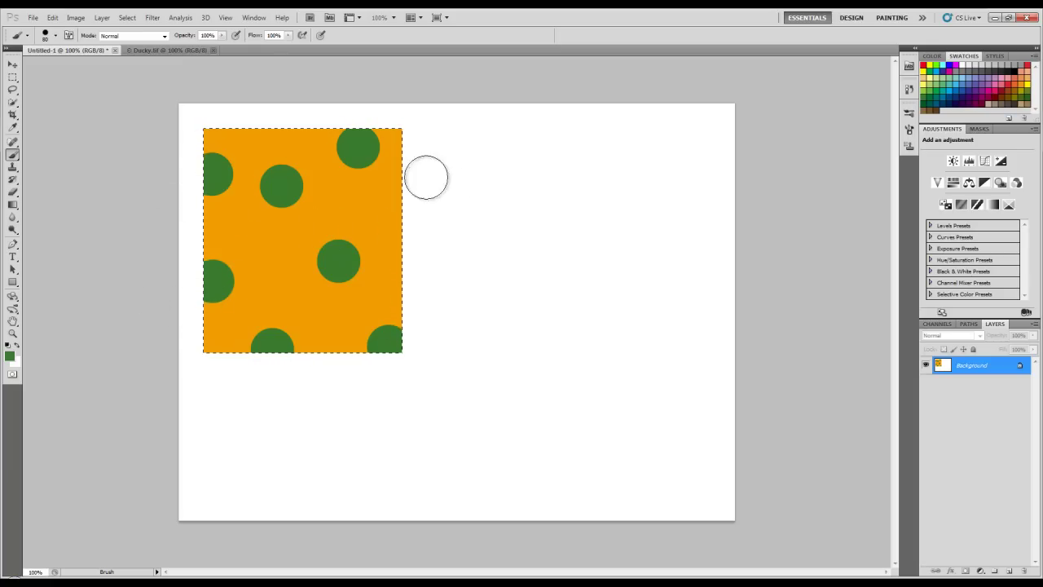
left_click(398, 202)
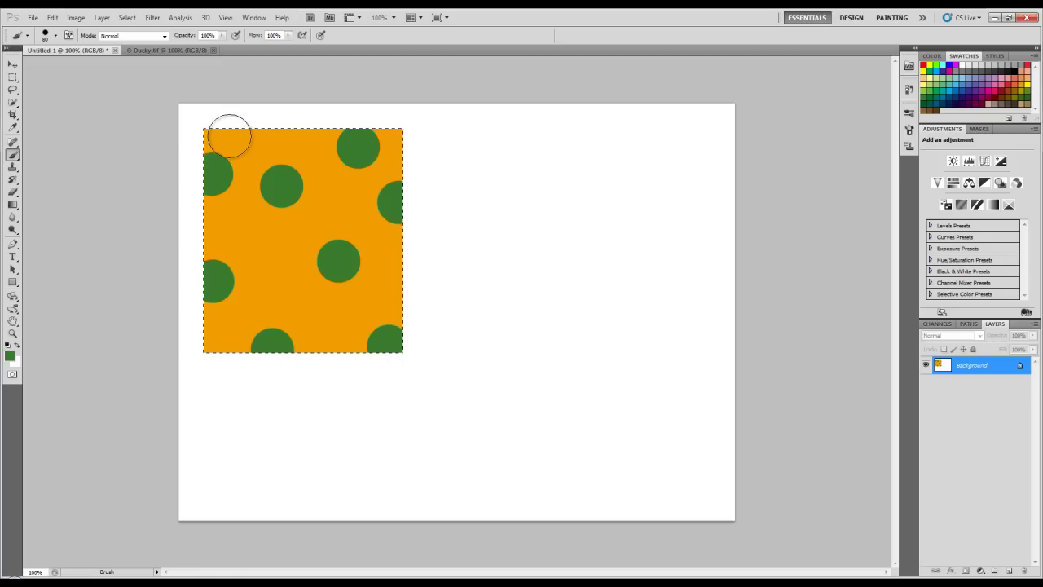
key("ctrl+d")
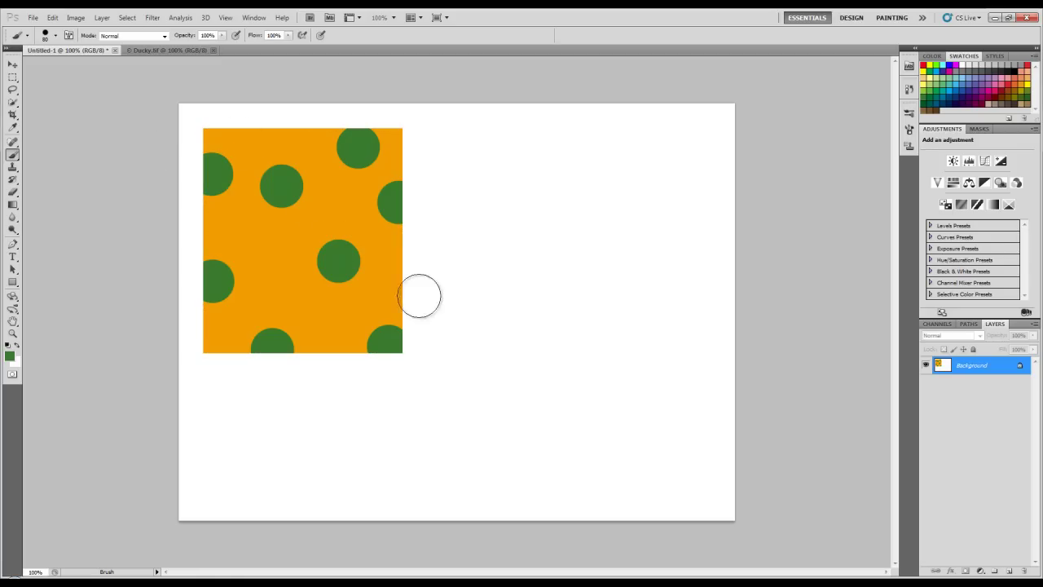
Select All, then Deselect with the Move tool, and pick the Rectangular Marquee again
left_click(128, 17)
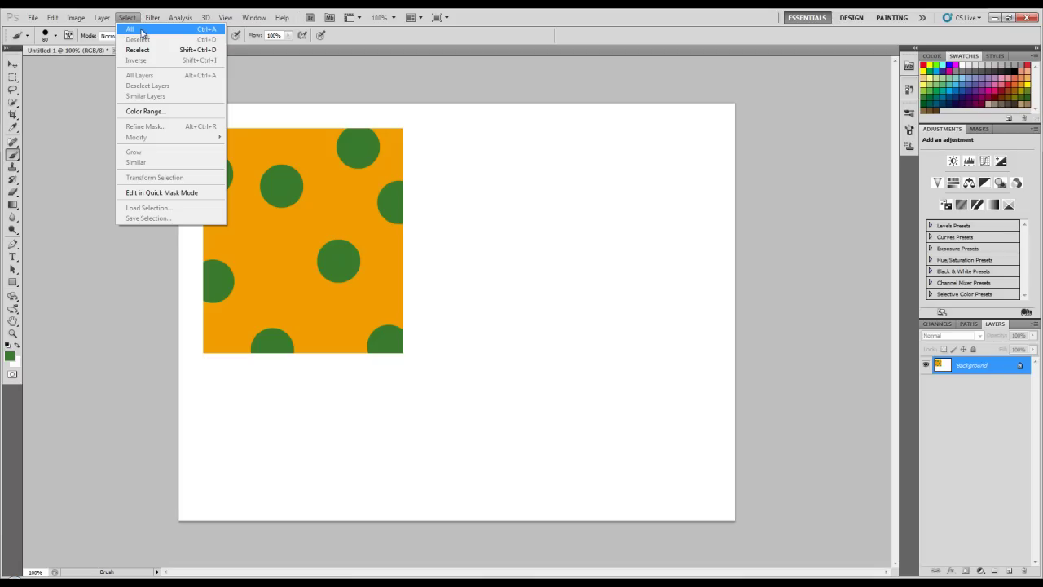
left_click(141, 33)
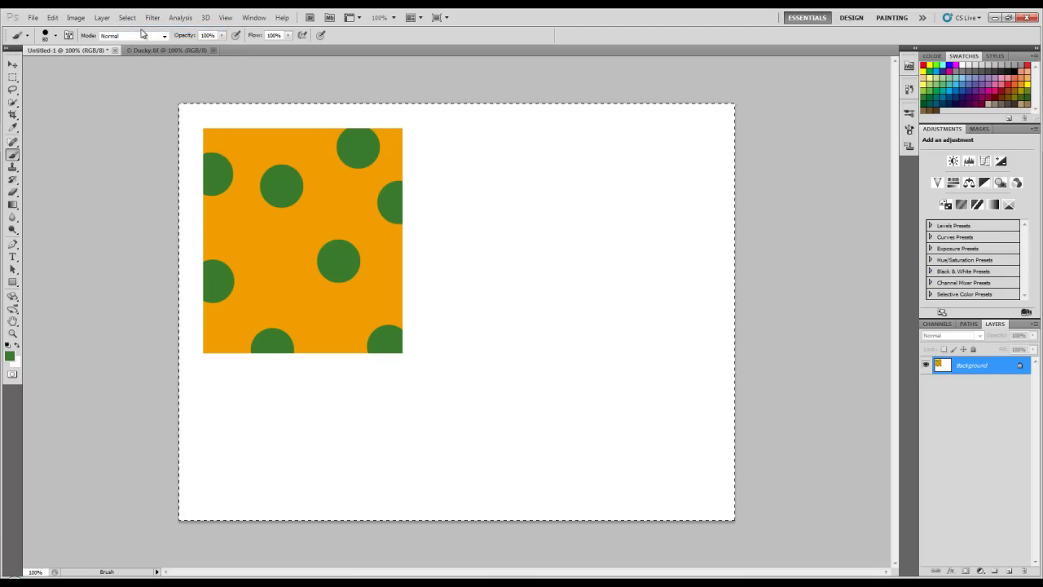
left_click(13, 64)
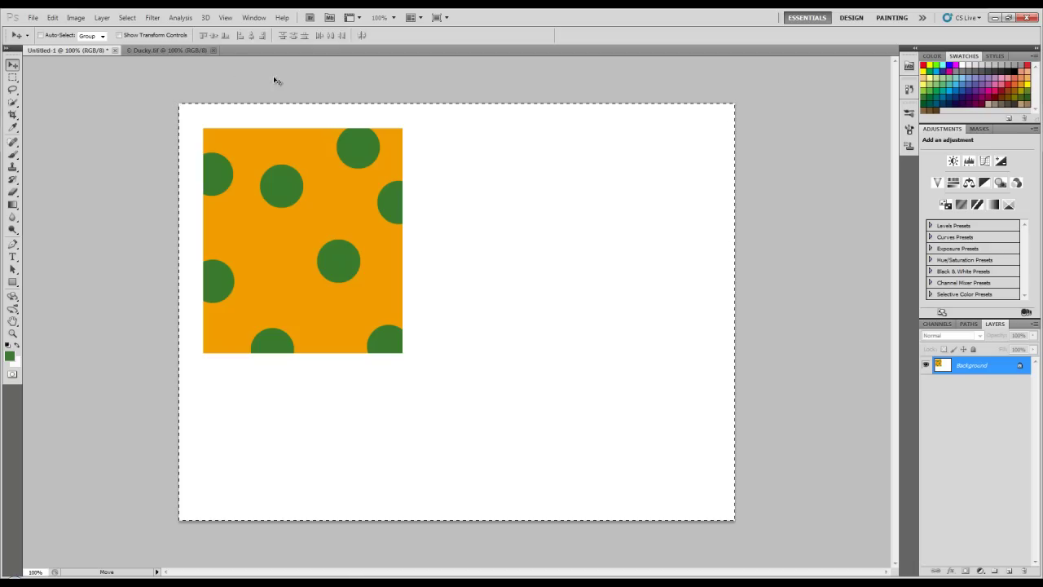
left_click(128, 17)
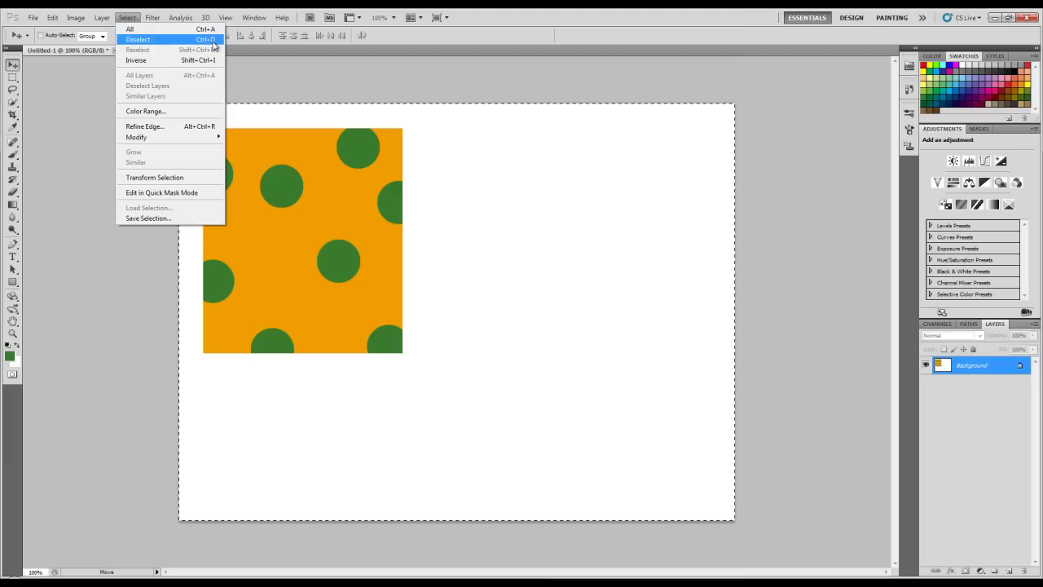
left_click(213, 39)
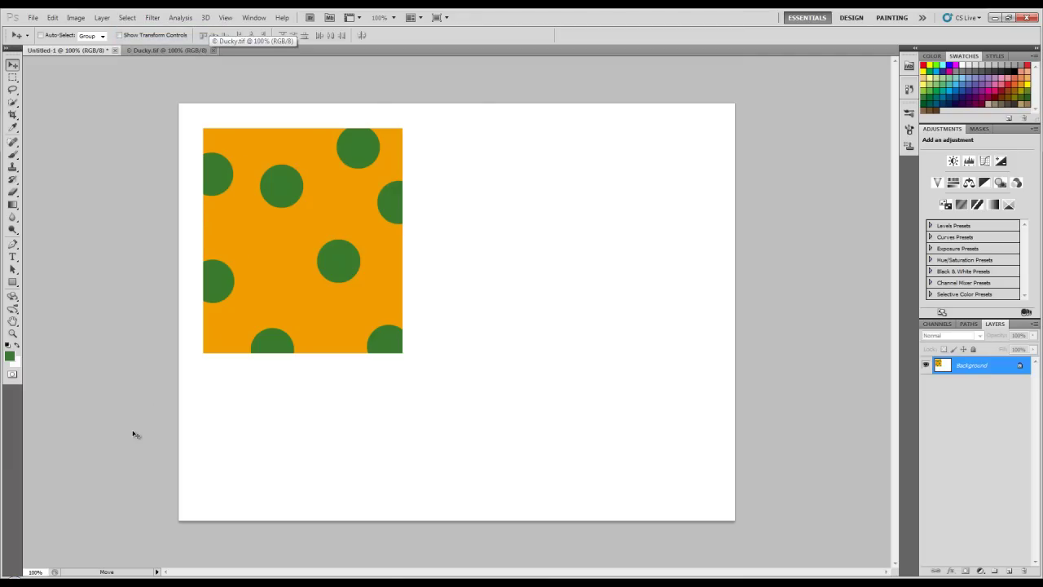
left_click(11, 78)
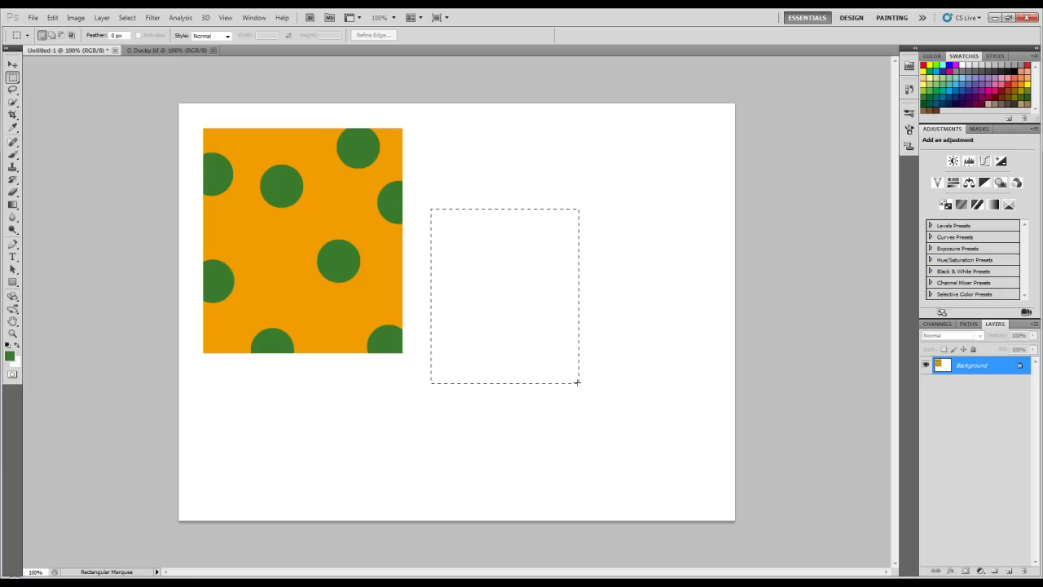
Brush a green stroke across the top strip of the new rectangular selection
left_click_drag(570, 372, 570, 372)
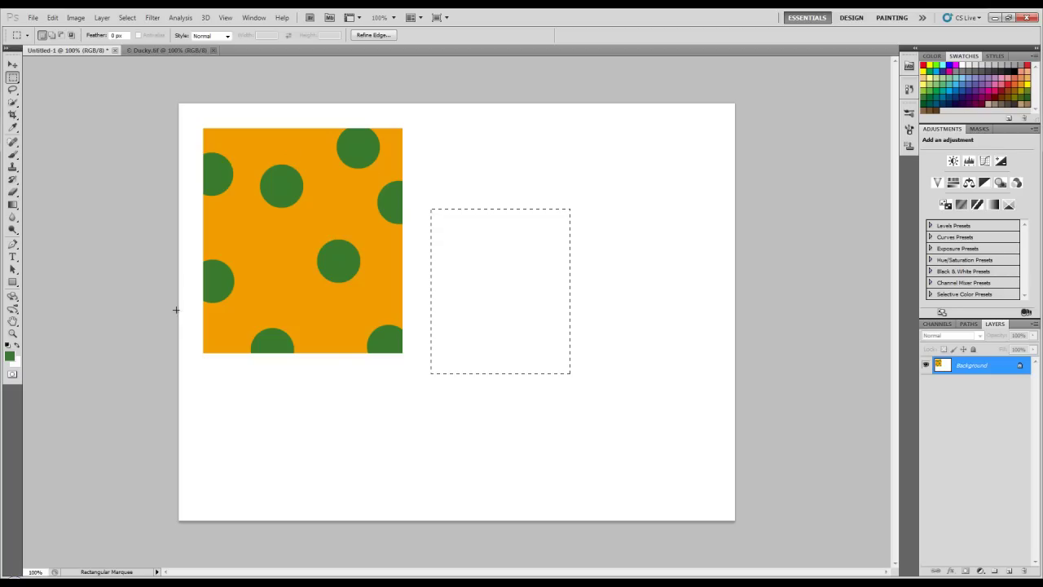
left_click(13, 155)
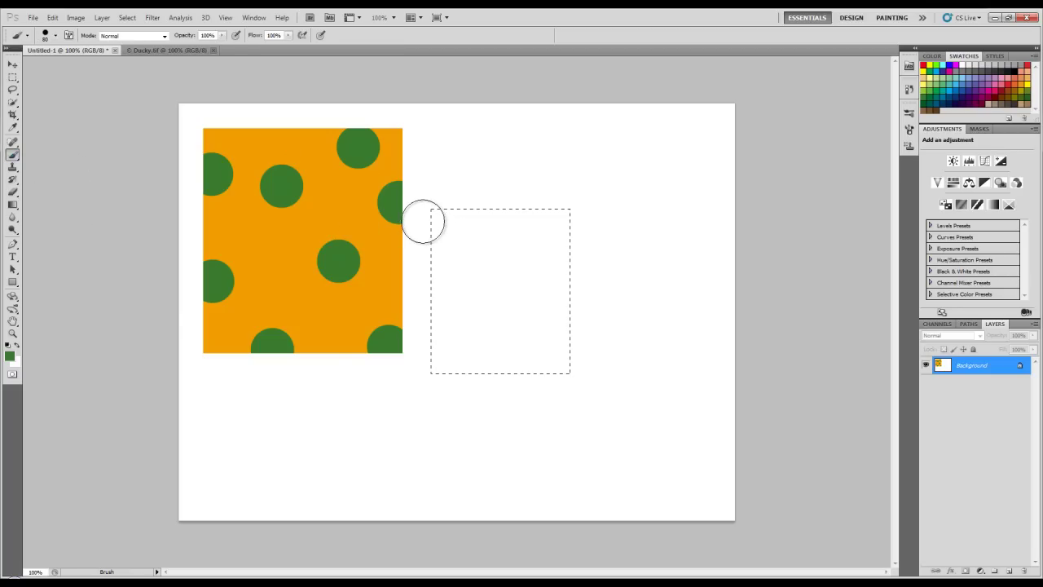
left_click_drag(424, 222, 601, 221)
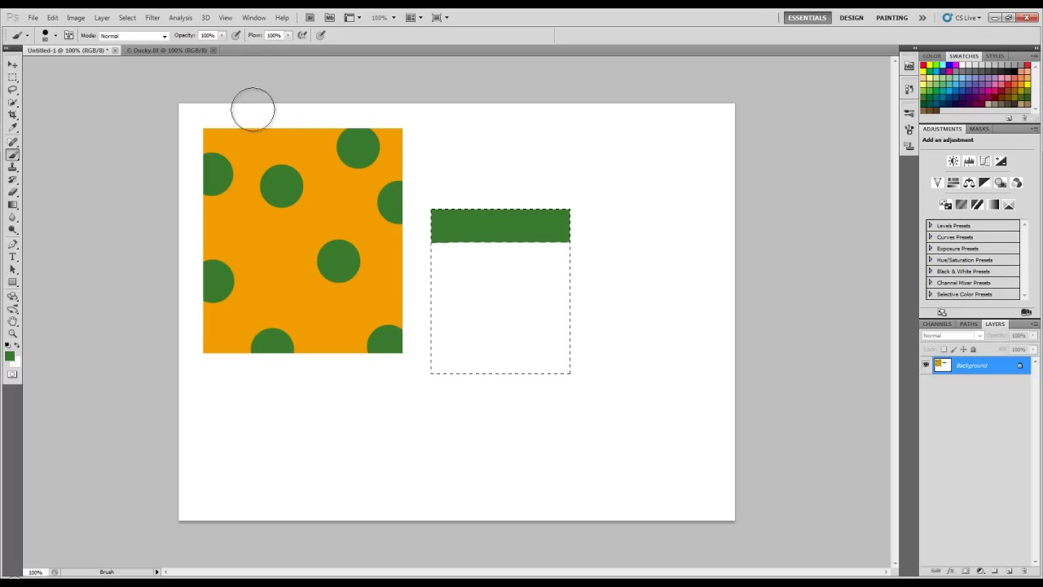
left_click(127, 18)
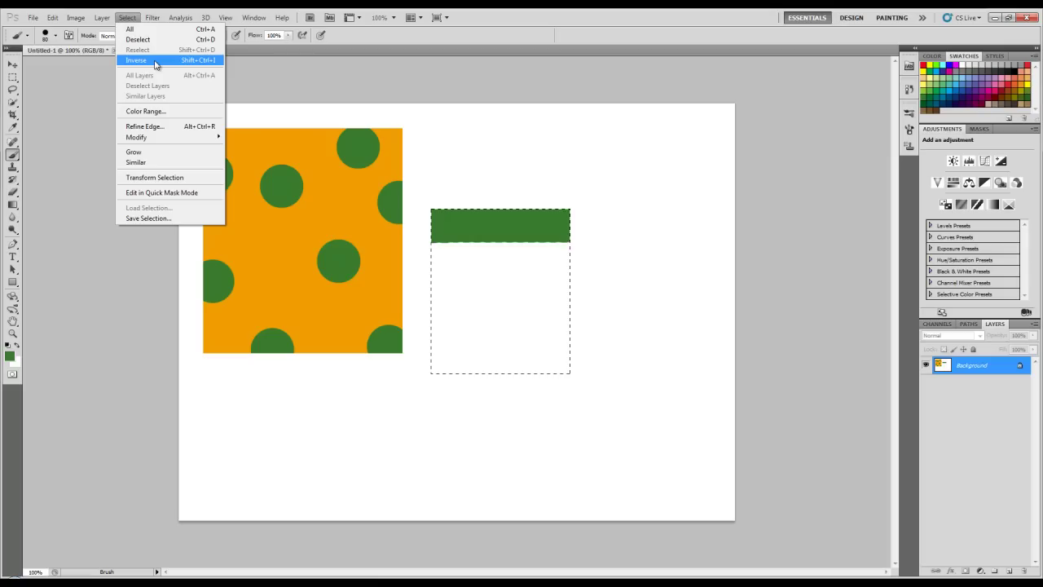
Apply Select > Inverse to select everything outside the rectangle, and pick the Move tool
left_click(156, 65)
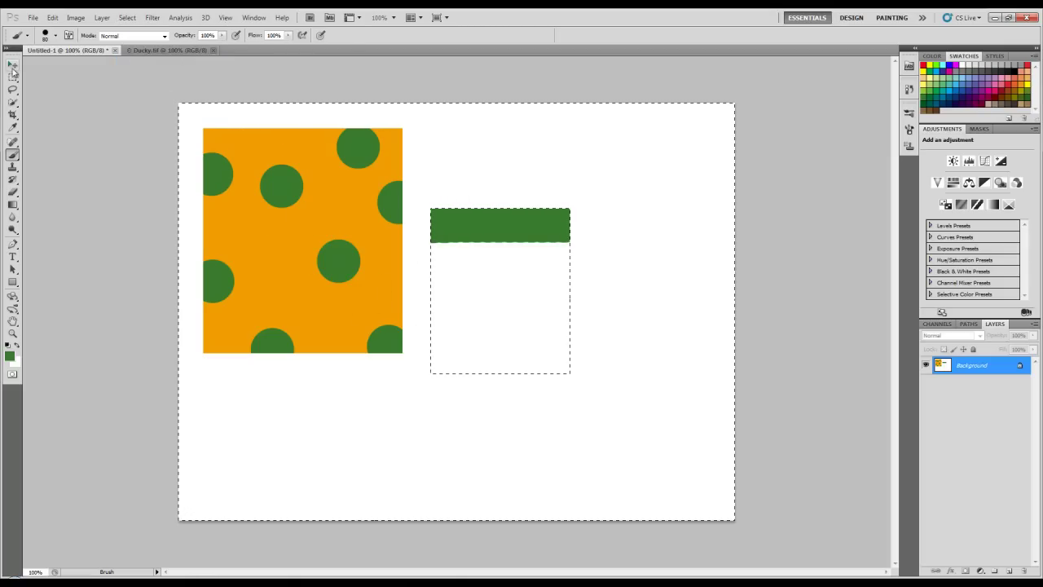
left_click(12, 64)
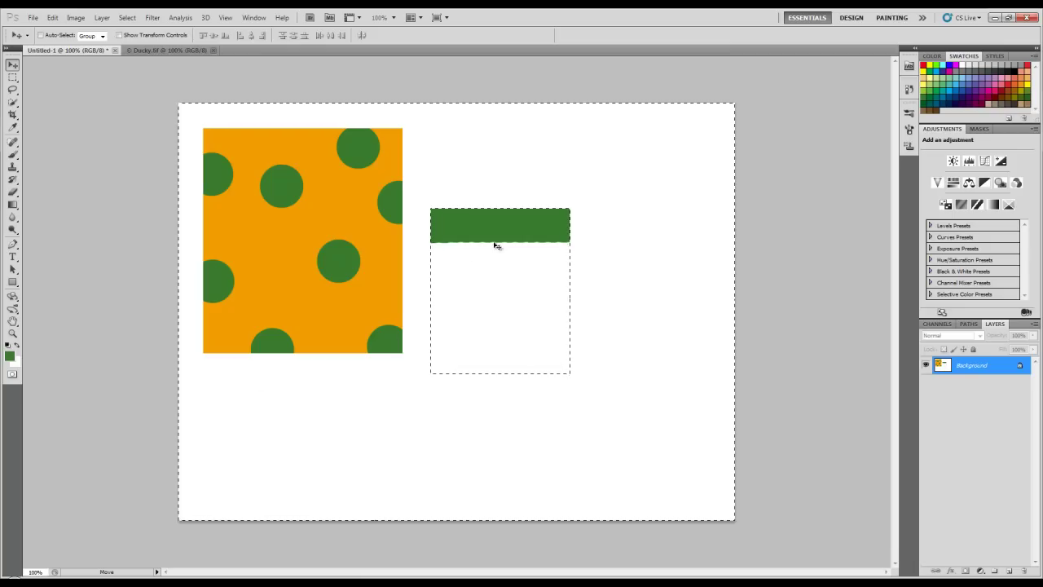
With the Brush tool active, set the foreground colour to blue
left_click(12, 154)
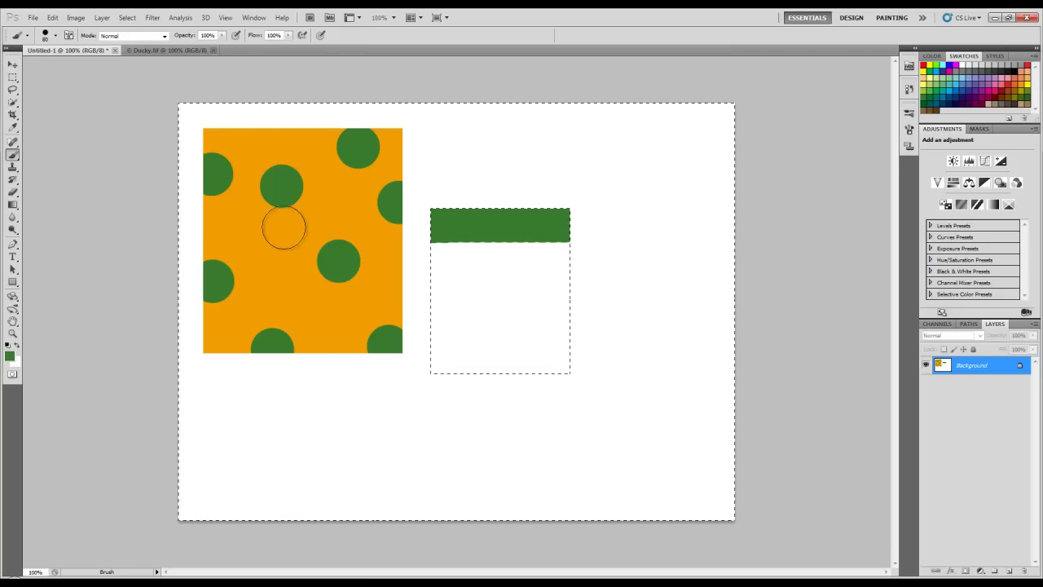
left_click(12, 356)
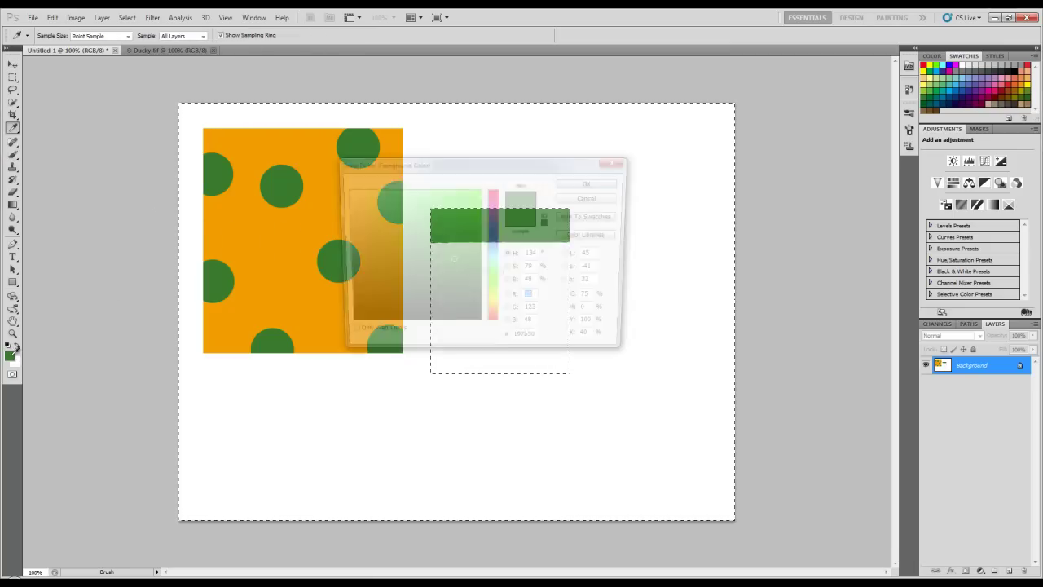
left_click(497, 243)
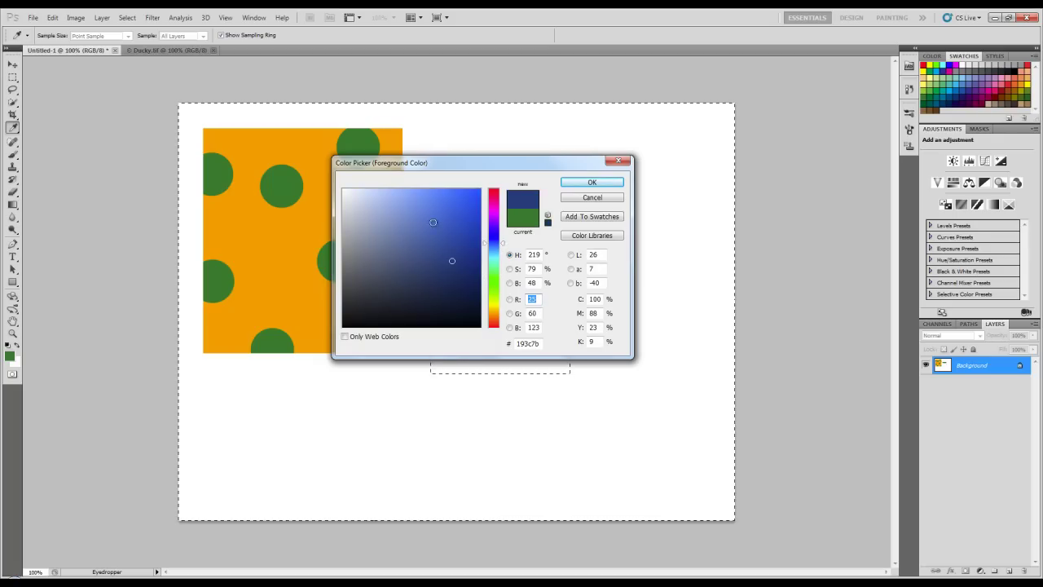
left_click(593, 182)
Brush a blue test stroke across the canvas, then undo it with Ctrl+Z
left_click_drag(191, 254, 242, 256)
left_click_drag(370, 258, 767, 259)
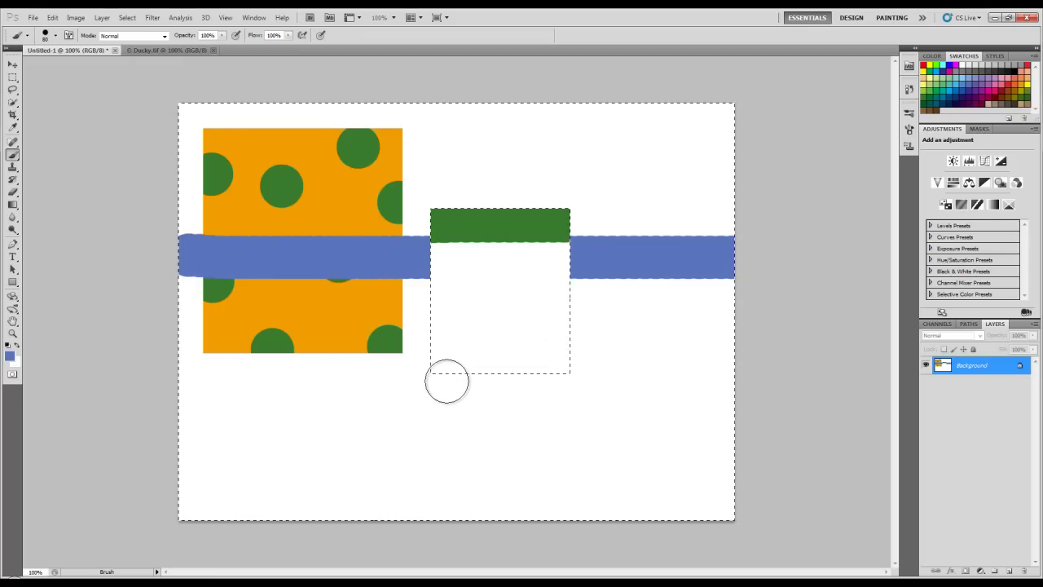
key("ctrl+z")
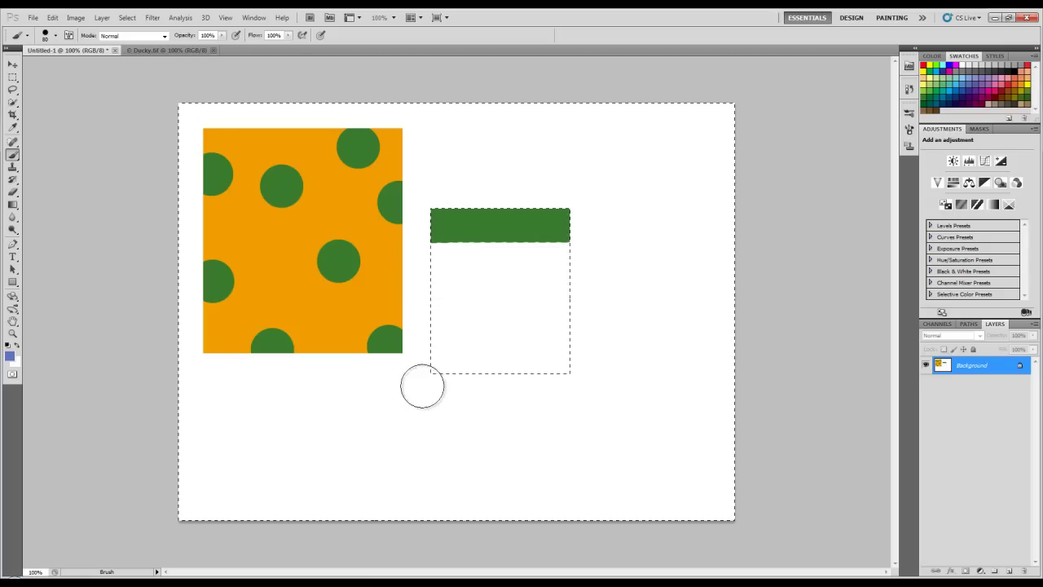
Invert the selection back to the rectangle and paint a blue band below the green strip
left_click(127, 18)
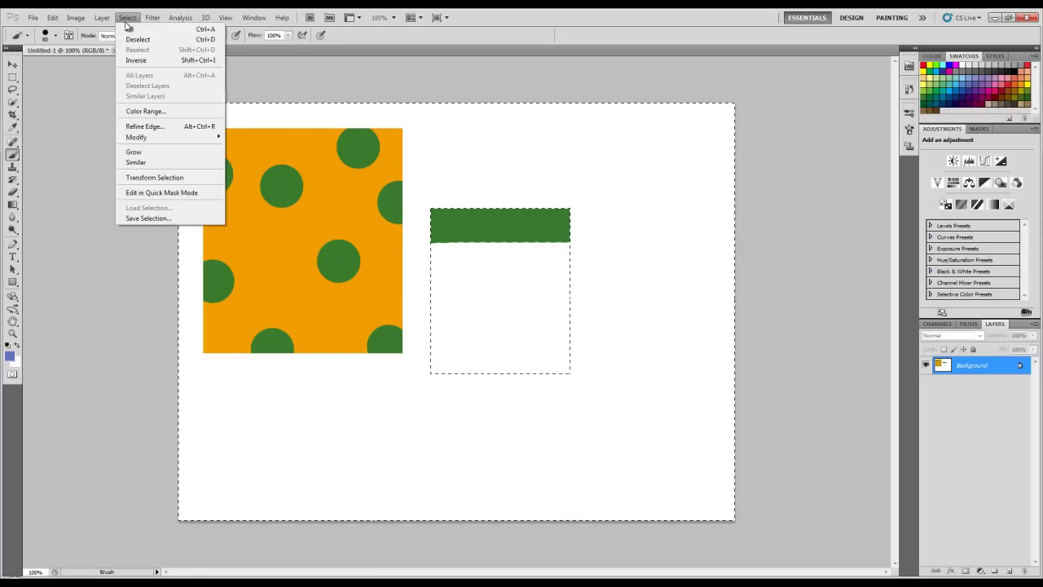
left_click(146, 64)
left_click_drag(390, 255, 635, 247)
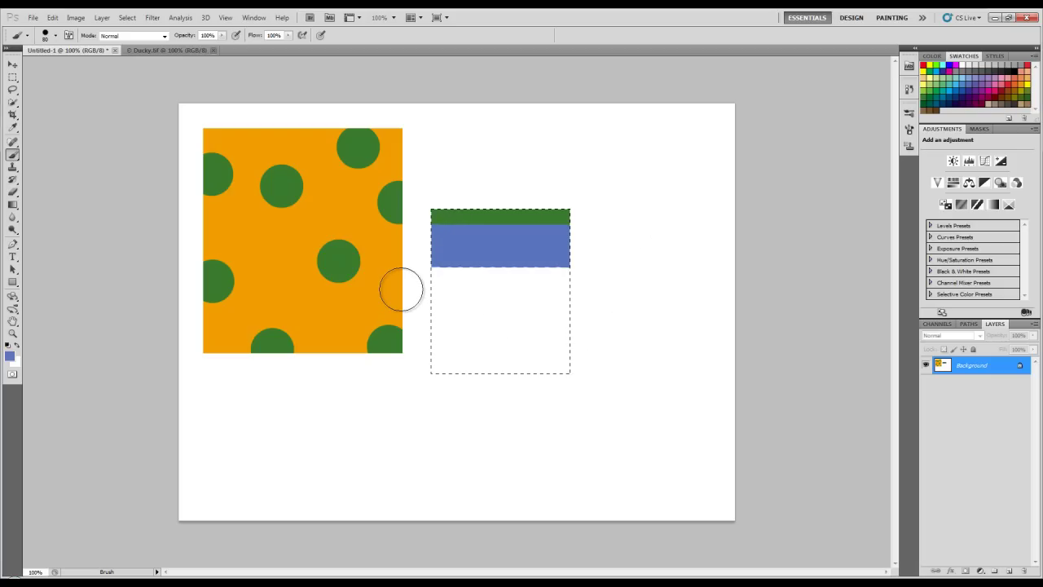
Use Select > Deselect to clear the selection around the green-and-blue bar
left_click(135, 21)
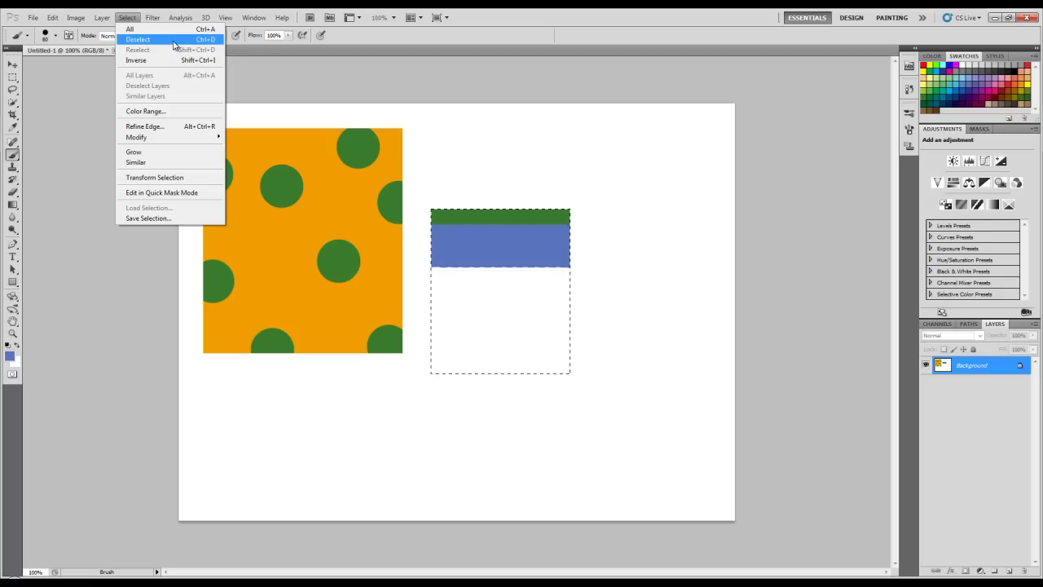
left_click(174, 40)
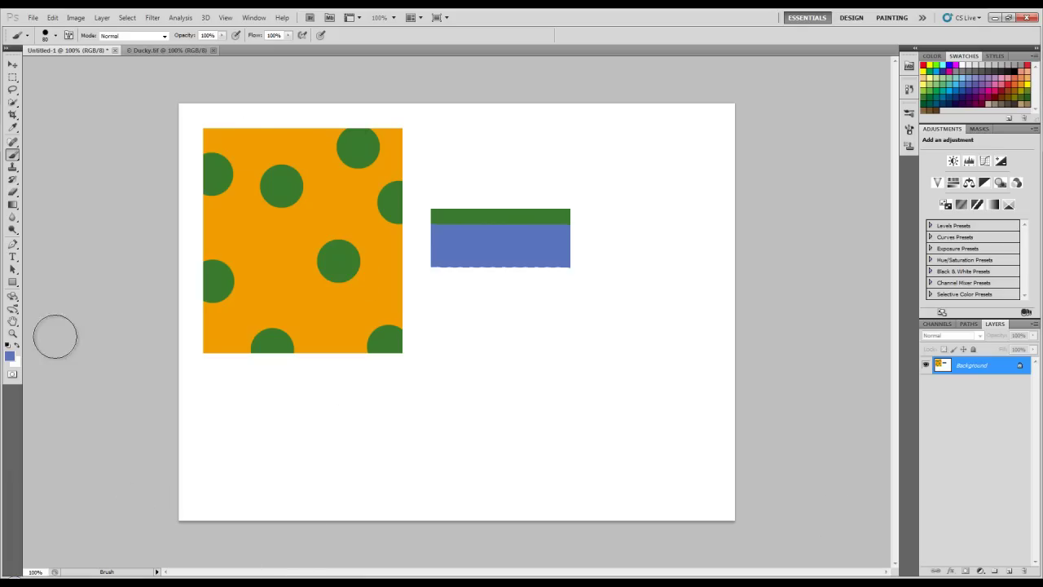
Drag a free rectangle with the Rectangular Marquee in the white area below the bar
left_click(13, 77)
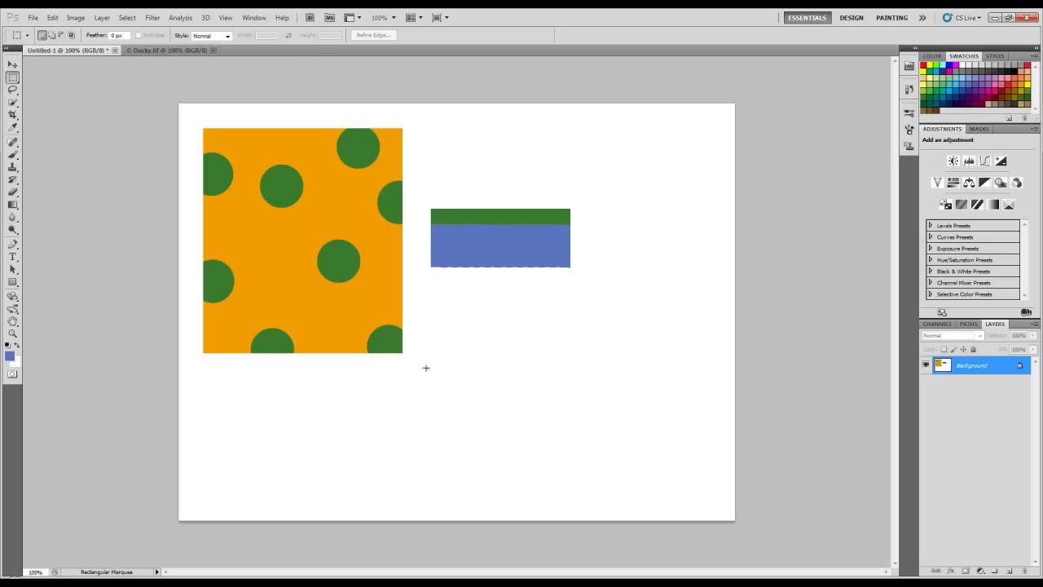
mouse_move(435, 297)
left_mouse_down()
mouse_move(466, 490)
mouse_move(565, 479)
mouse_move(550, 386)
mouse_move(505, 340)
mouse_move(582, 453)
mouse_move(537, 428)
mouse_move(590, 467)
left_mouse_up()
Clear the selection and set the marquee Style to Fixed Ratio
left_click(423, 264)
left_click(228, 37)
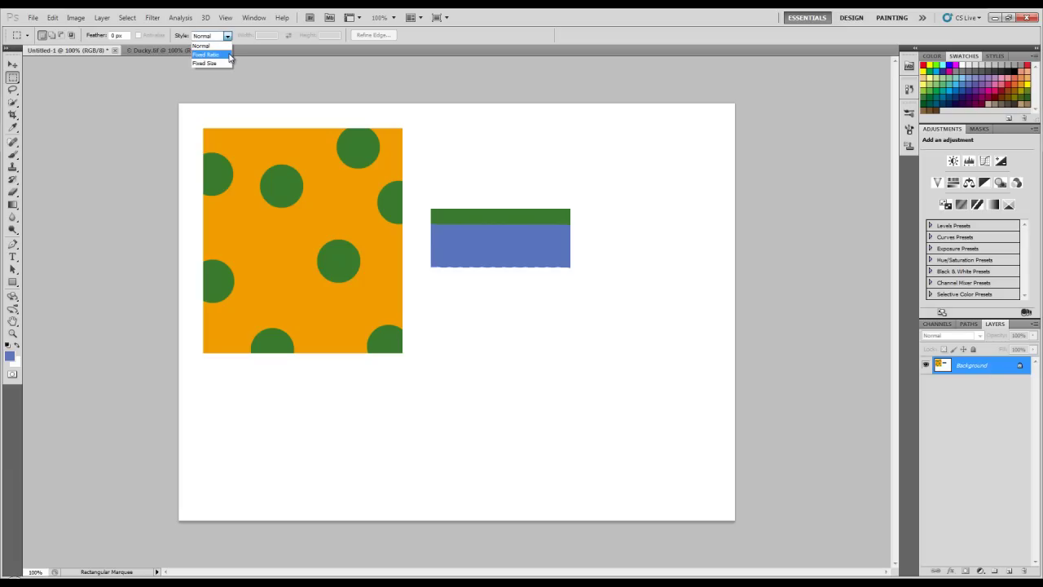
left_click(229, 55)
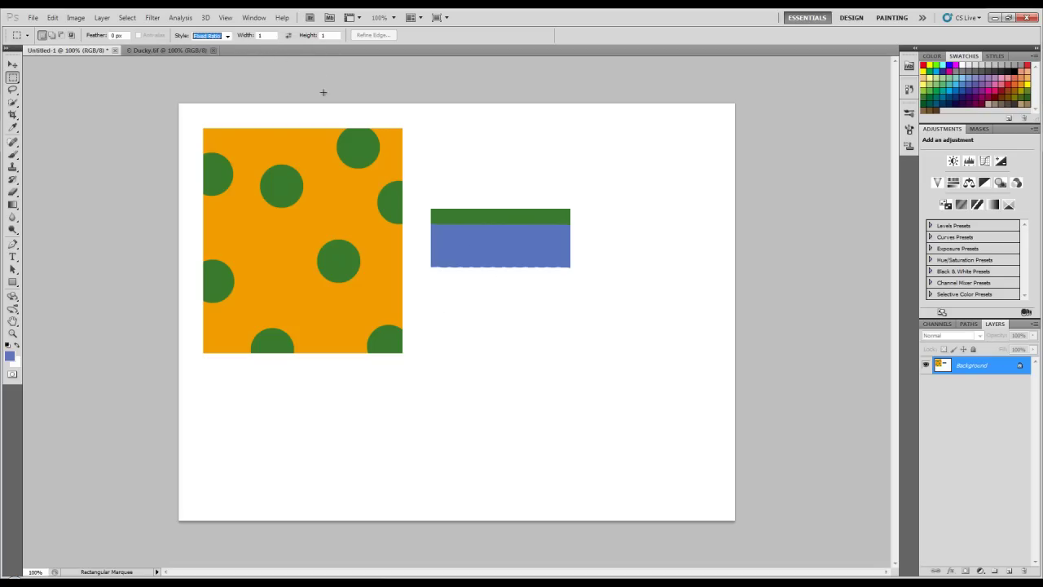
left_click(430, 300)
mouse_move(482, 362)
left_mouse_down()
mouse_move(519, 417)
mouse_move(456, 323)
mouse_move(469, 346)
left_mouse_up()
left_click_drag(497, 378, 585, 455)
left_click_drag(427, 283, 621, 457)
left_click_drag(623, 189, 630, 201)
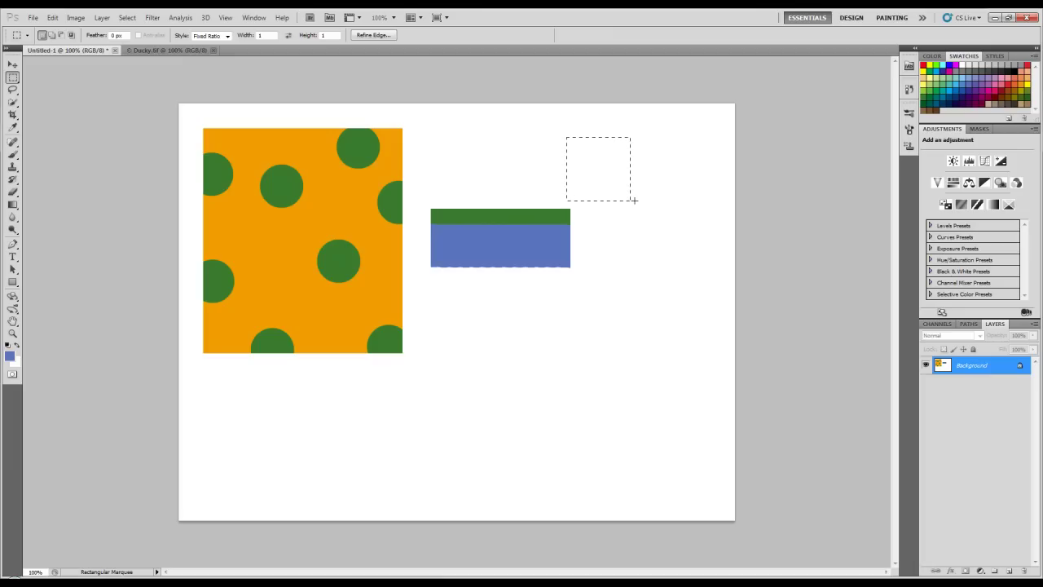
left_click_drag(684, 504, 420, 280)
left_click_drag(321, 418, 307, 392)
mouse_move(449, 415)
left_mouse_down()
mouse_move(316, 306)
mouse_move(302, 215)
mouse_move(518, 198)
left_mouse_up()
mouse_move(518, 198)
left_mouse_down()
mouse_move(620, 377)
mouse_move(674, 176)
left_mouse_up()
mouse_move(584, 461)
left_mouse_down()
mouse_move(419, 303)
mouse_move(262, 343)
left_mouse_up()
left_click(446, 350)
Set the marquee Style to Fixed Size, 5 cm by 5 cm, and place a square selection
left_click(227, 36)
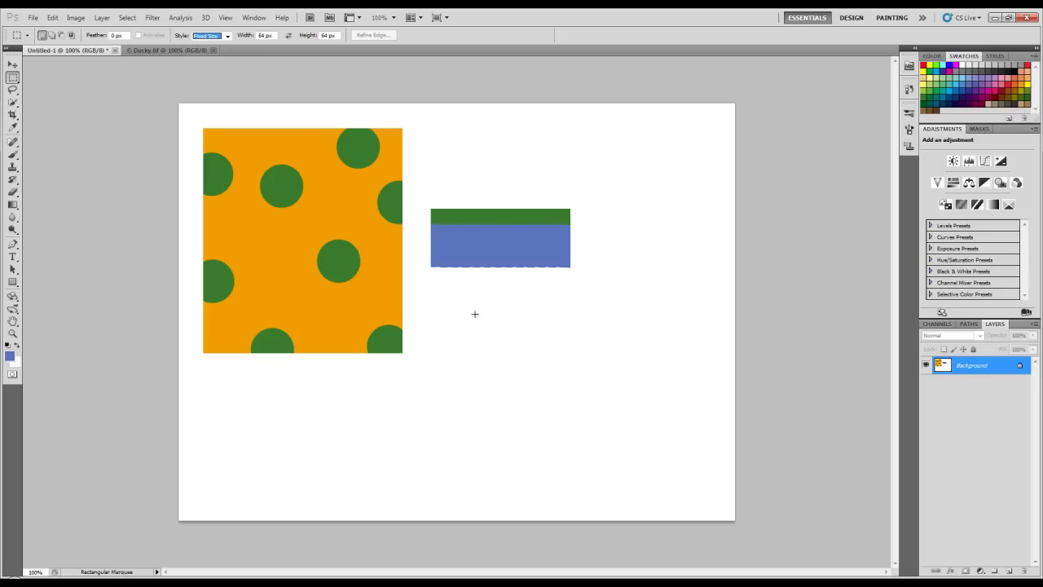
left_click(475, 313)
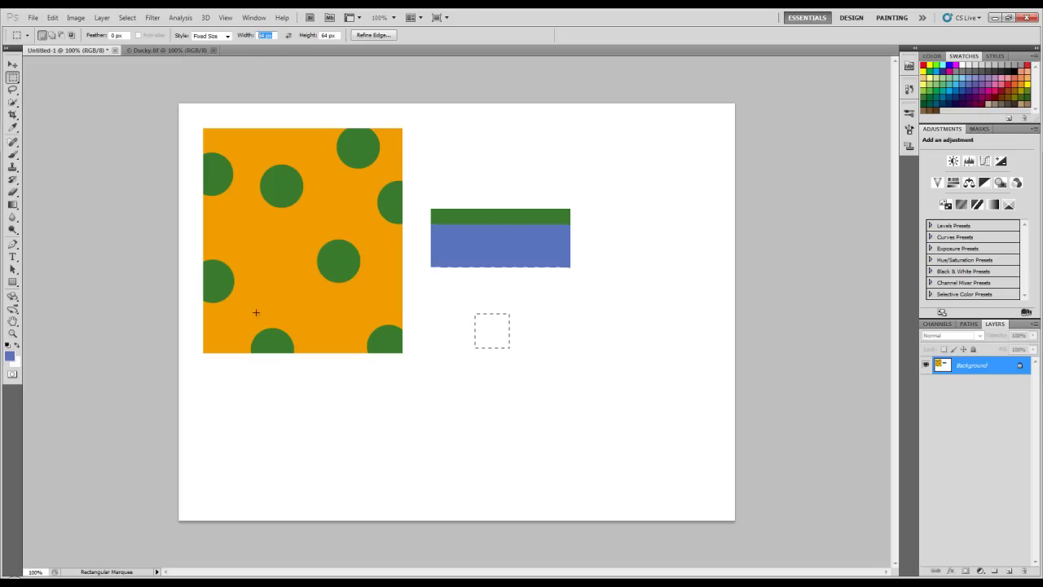
type("5")
left_click(329, 36)
type("5")
left_click(600, 376)
Move the 5 cm square selection to near the canvas's lower-left corner
left_click_drag(645, 432, 387, 395)
mouse_move(387, 395)
left_mouse_down()
mouse_move(300, 446)
mouse_move(252, 423)
left_mouse_up()
left_click_drag(252, 423, 253, 471)
Change the fixed Width to 8 cm and place an 8 by 5 cm selection
left_click(517, 383)
double_click(259, 36)
type("8")
left_click(295, 383)
left_click(228, 36)
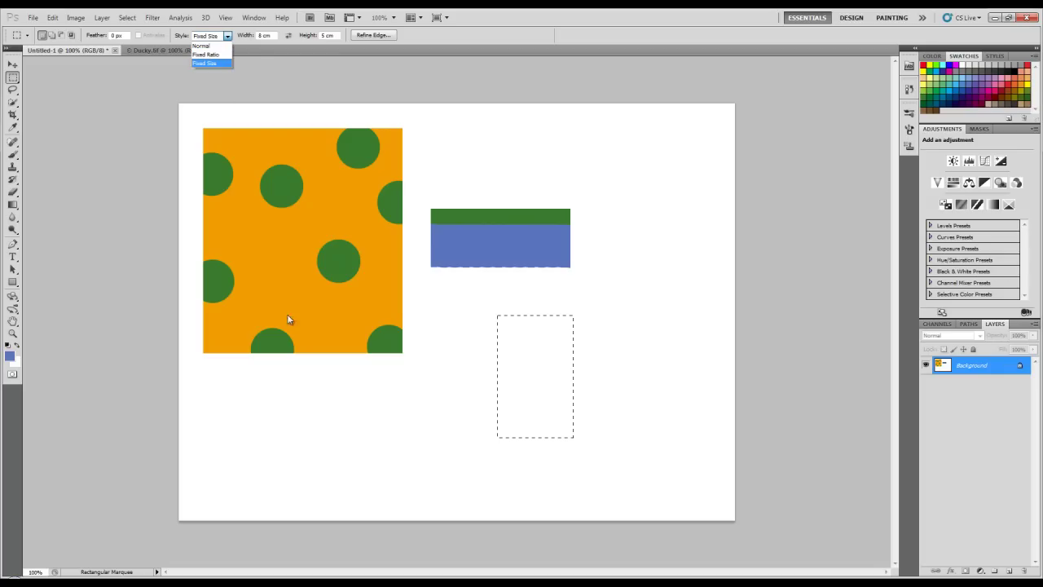
Draw a 2:1 Fixed Ratio selection, then swap the ratio to 1:2 and draw a tall one
left_click(212, 55)
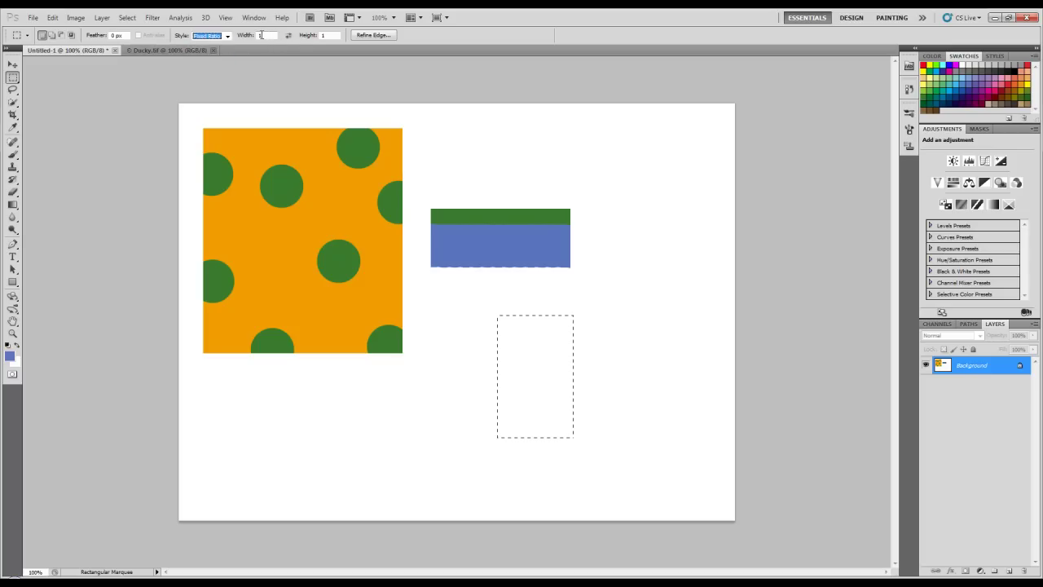
left_click(266, 37)
type("2")
left_click(289, 414)
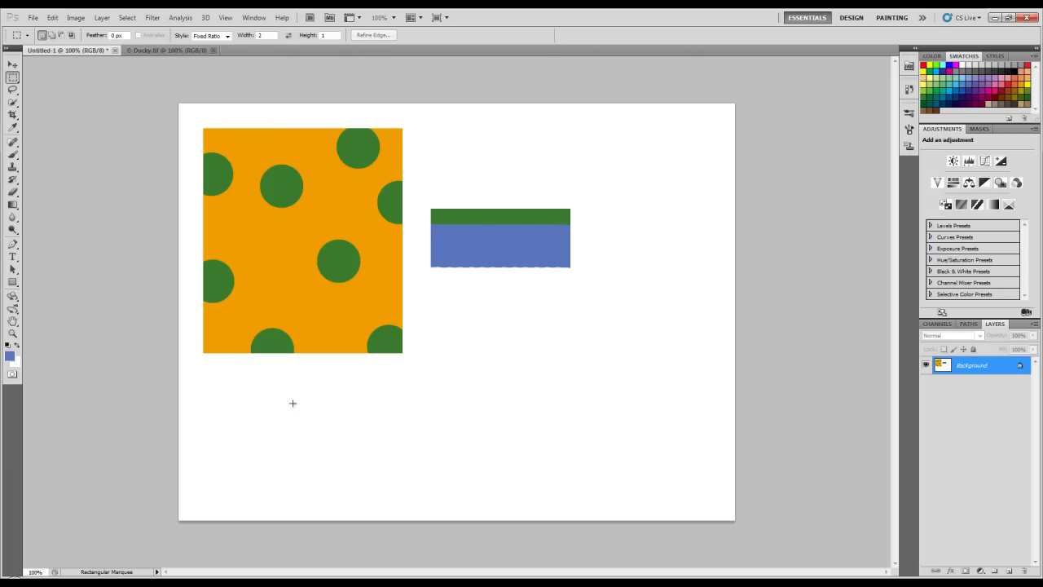
left_click_drag(458, 456, 480, 470)
left_click(289, 35)
left_click_drag(572, 421, 606, 499)
Set Style back to Normal, deselect, and drag a new free rectangle below the bar
left_click(226, 36)
left_click(225, 45)
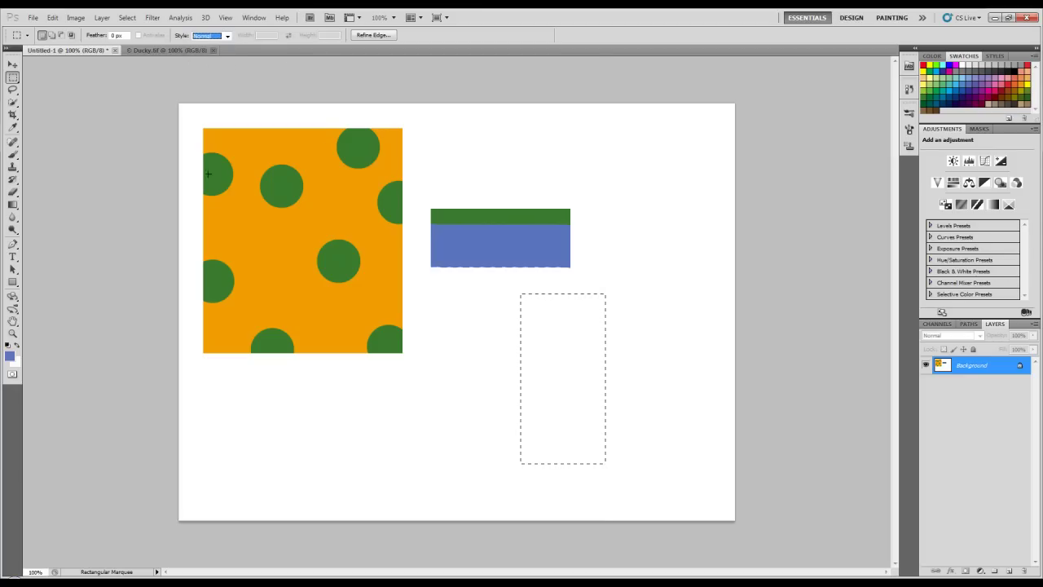
left_click(415, 461)
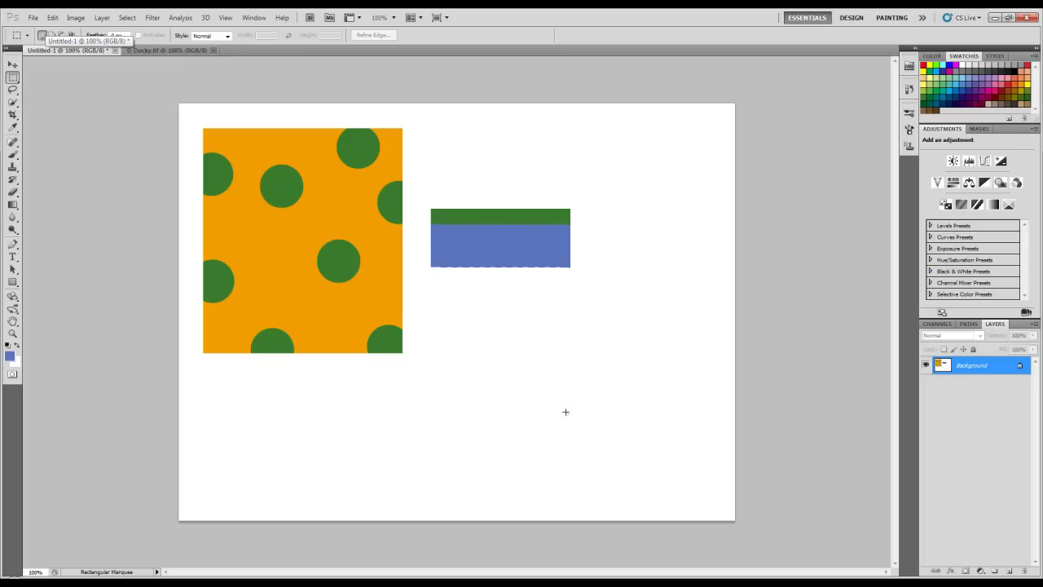
left_click_drag(485, 370, 448, 324)
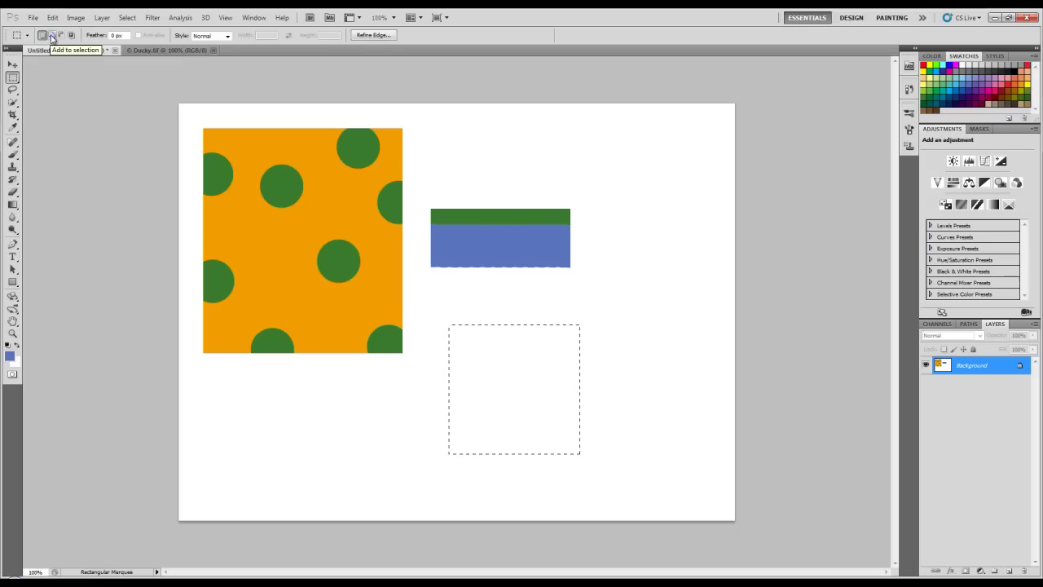
Add three more rectangles to the selection, building a stepped combined shape
left_click(52, 36)
left_click_drag(400, 421, 475, 484)
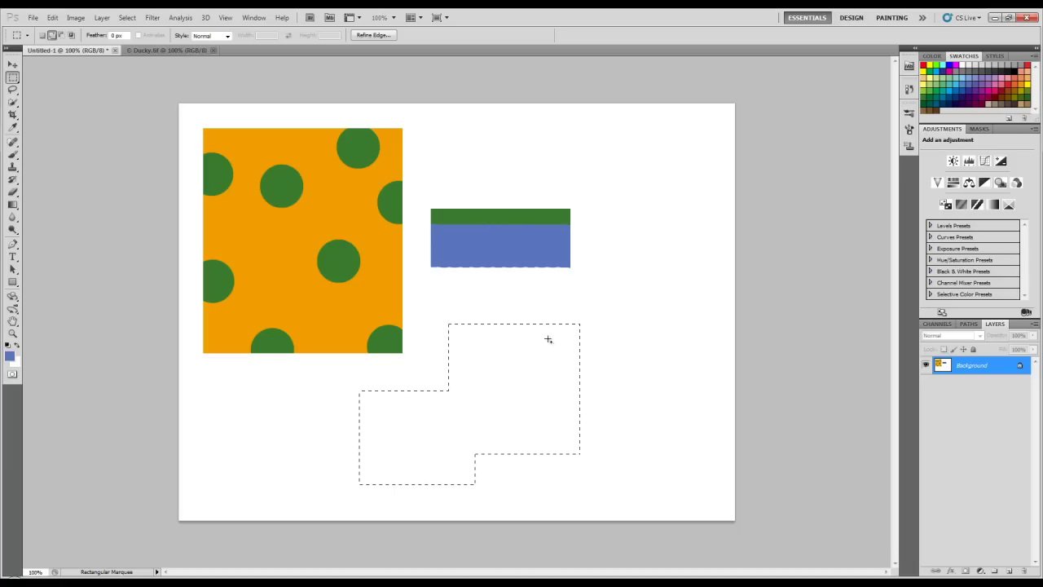
left_click_drag(587, 319, 659, 270)
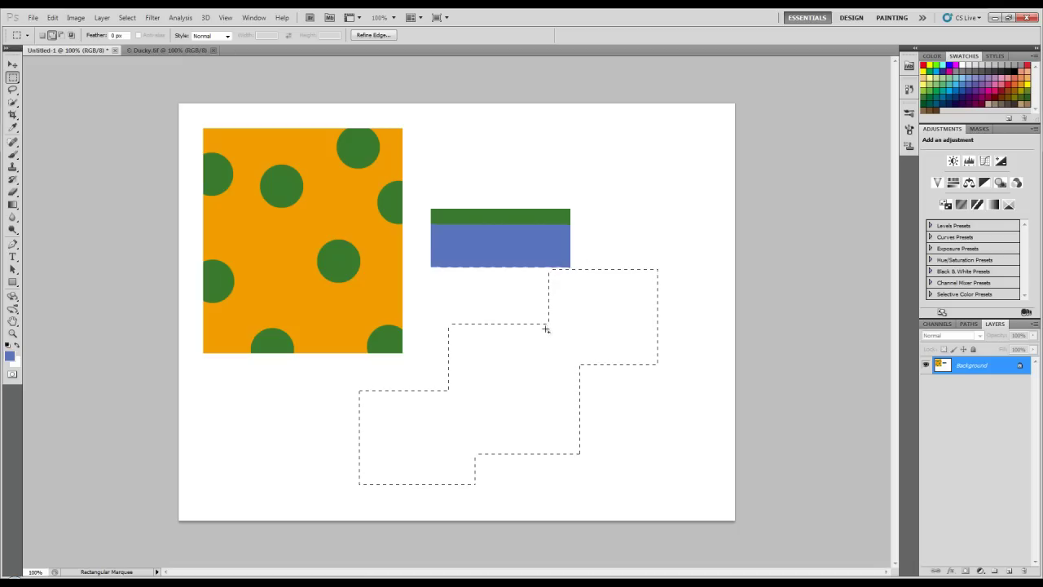
left_click_drag(595, 377, 651, 456)
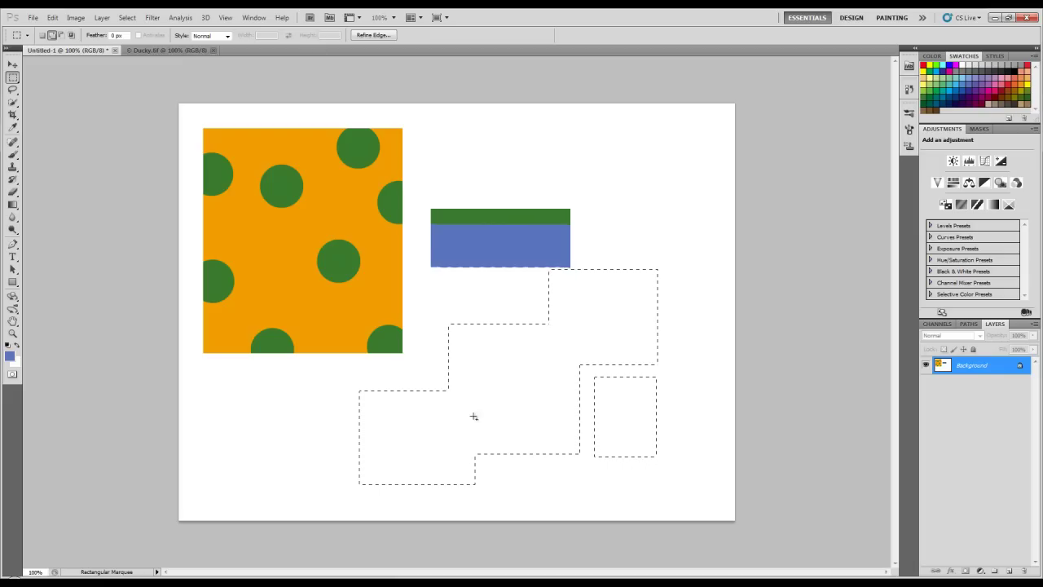
Preview the combined selection with blue brush paint, then remove the paint and deselect
left_click(12, 154)
mouse_move(285, 431)
left_mouse_down()
mouse_move(636, 442)
mouse_move(693, 423)
mouse_move(327, 397)
mouse_move(619, 384)
mouse_move(345, 356)
mouse_move(687, 354)
mouse_move(358, 308)
mouse_move(687, 288)
mouse_move(337, 272)
mouse_move(606, 469)
left_mouse_up()
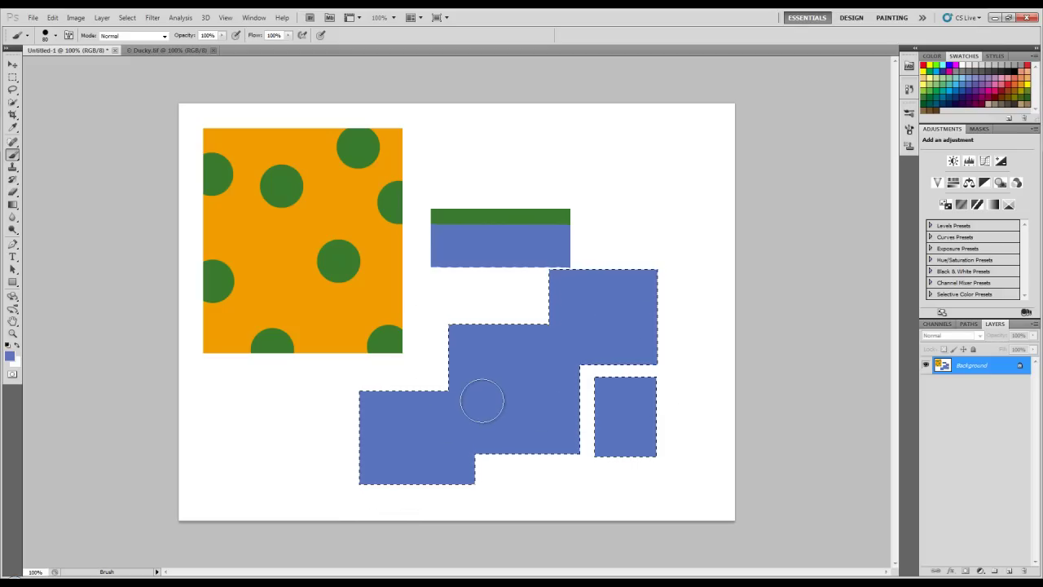
key("Delete")
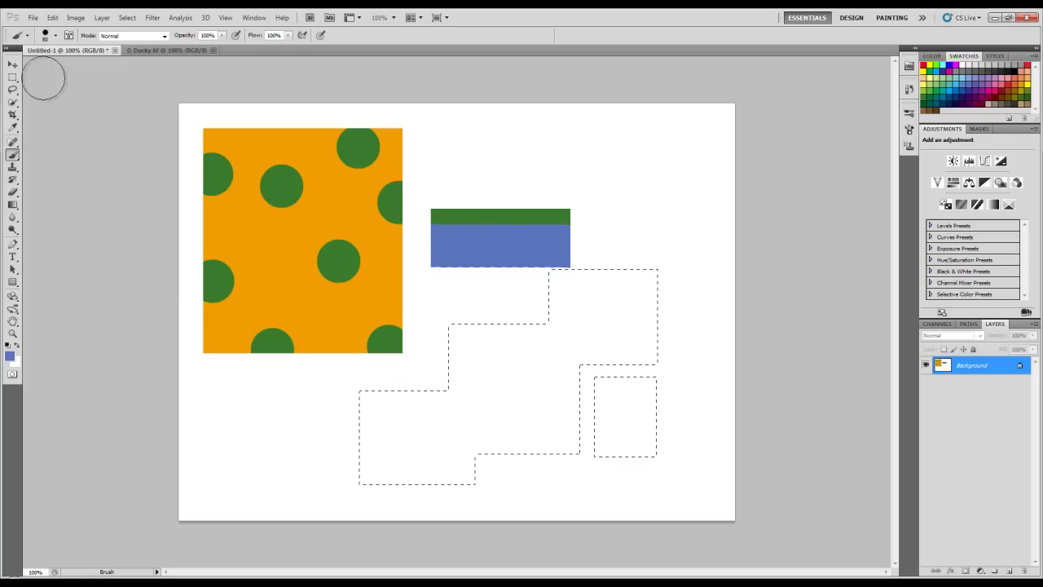
key("ctrl+d")
Draw a rectangular selection below the blue bar, subtract three overlapping boxes, then deselect
left_click(12, 78)
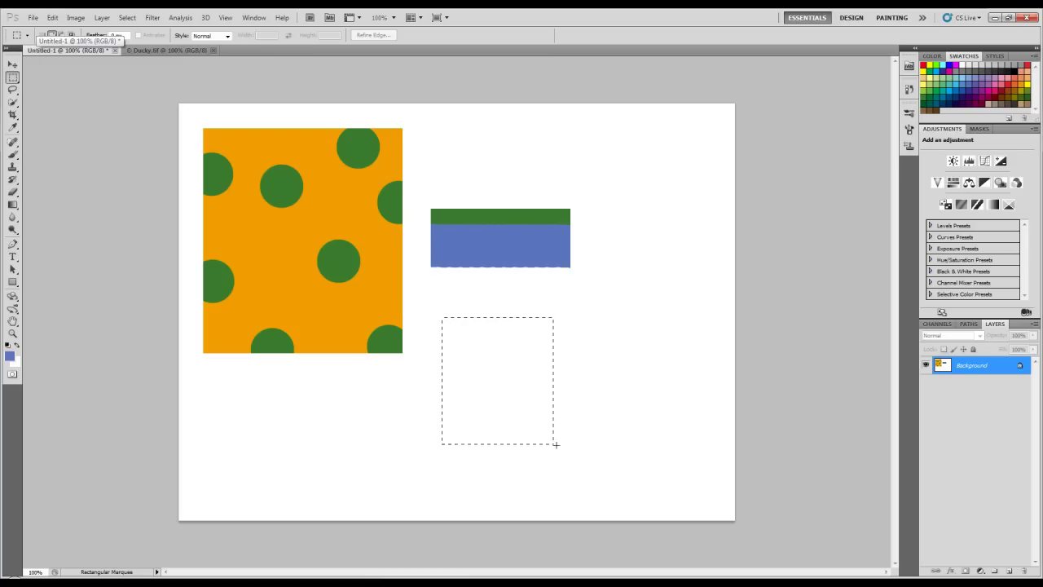
left_click_drag(575, 454, 575, 456)
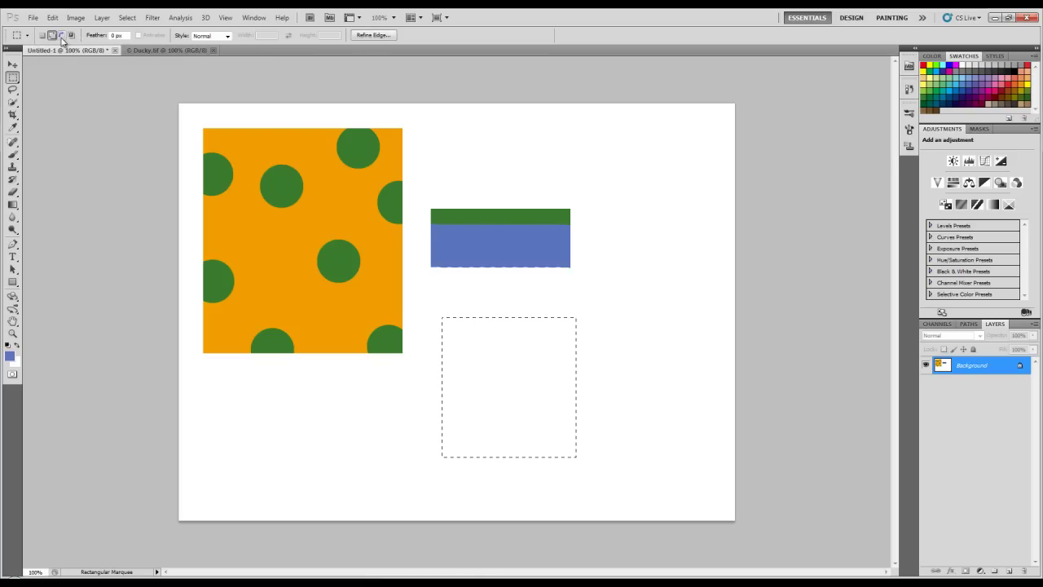
left_click(61, 37)
left_click_drag(609, 480, 487, 360)
left_click_drag(544, 293, 600, 381)
left_click_drag(538, 482, 371, 385)
key("ctrl+d")
Draw two overlapping rectangular selections, then clear them
left_click_drag(599, 461, 604, 463)
mouse_move(487, 292)
left_mouse_down()
mouse_move(515, 409)
mouse_move(568, 498)
left_mouse_up()
key("ctrl+d")
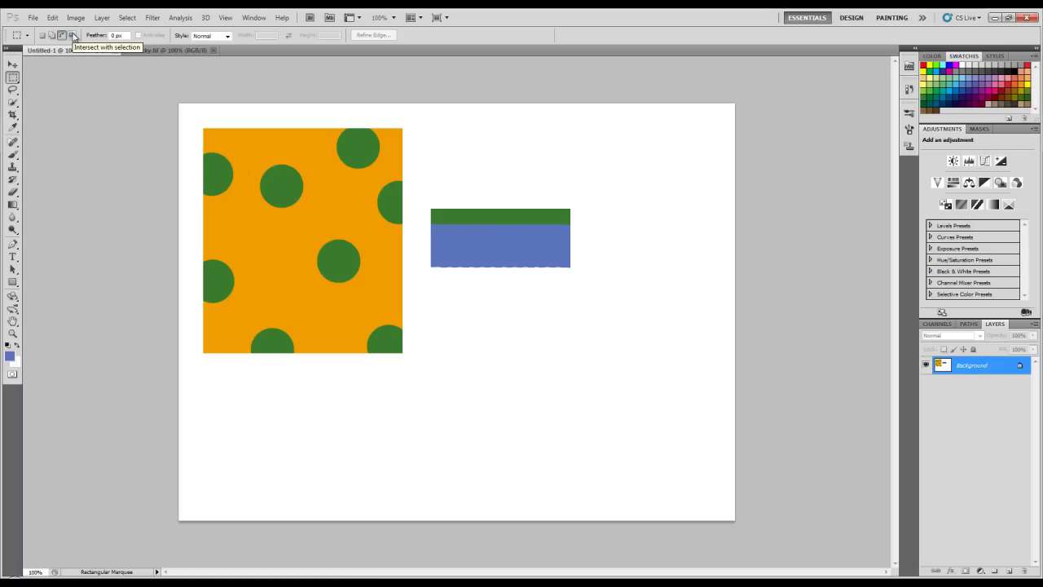
With Intersect with selection, drag overlapping rectangles to keep only their overlap
left_click(73, 36)
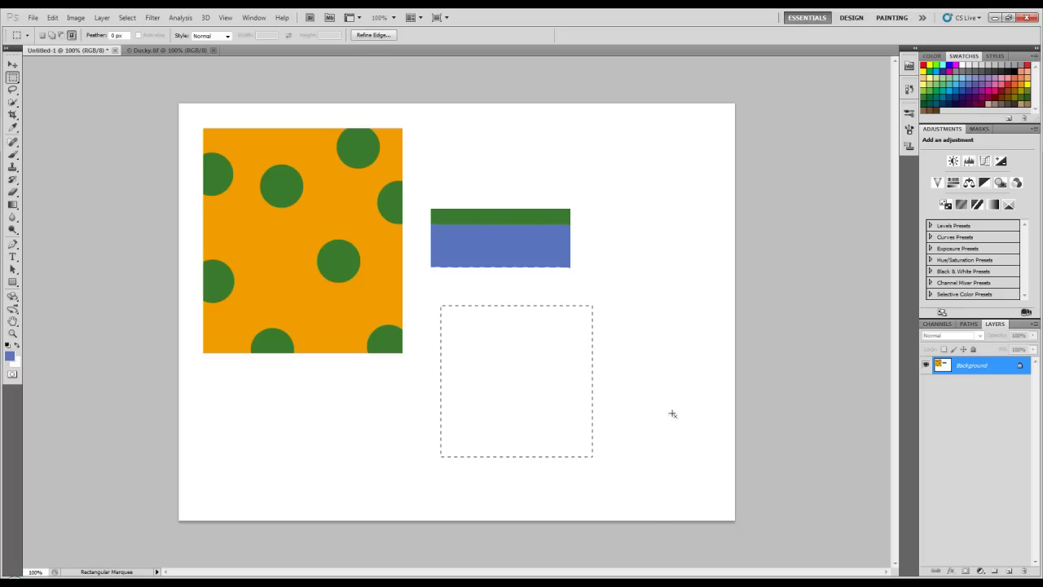
mouse_move(673, 218)
left_mouse_down()
mouse_move(562, 339)
mouse_move(512, 366)
mouse_move(508, 383)
left_mouse_up()
left_click_drag(506, 384, 502, 397)
left_click_drag(636, 432, 525, 330, "shift")
key("ctrl+d")
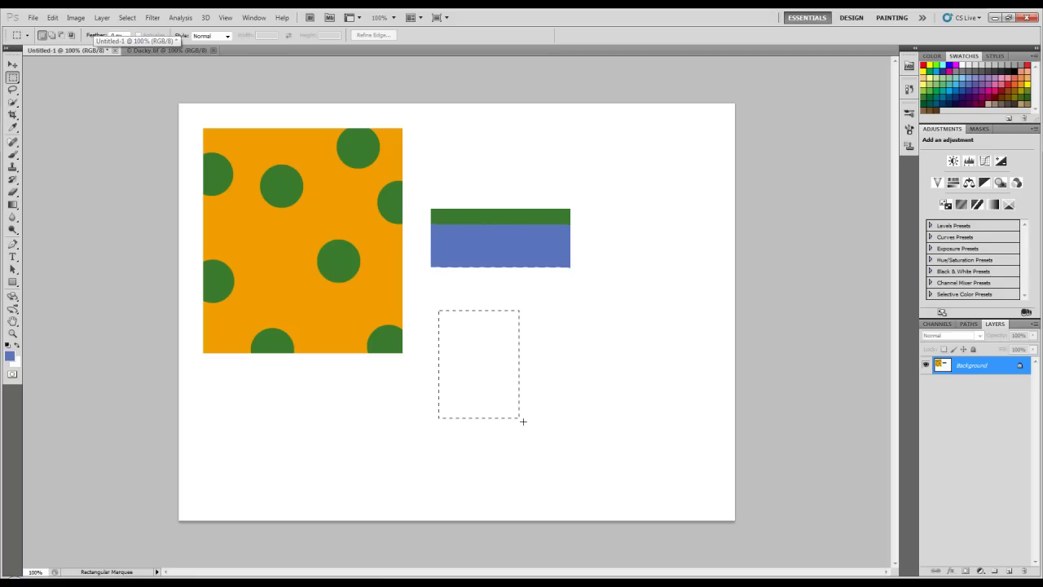
Brush blue paint across the intersected selection, then deselect
left_click(12, 153)
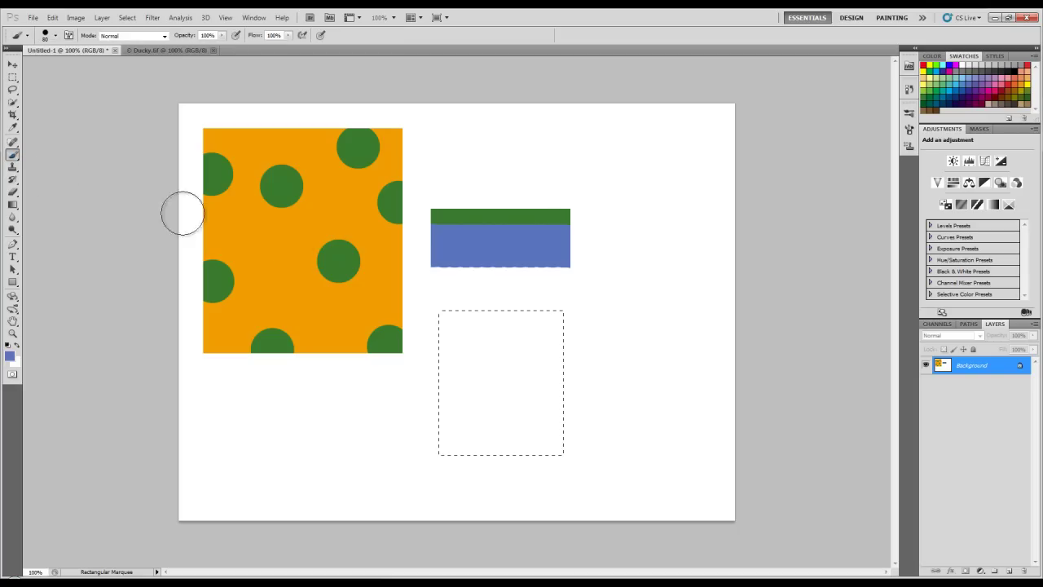
left_click(426, 313)
left_click_drag(426, 312, 307, 463)
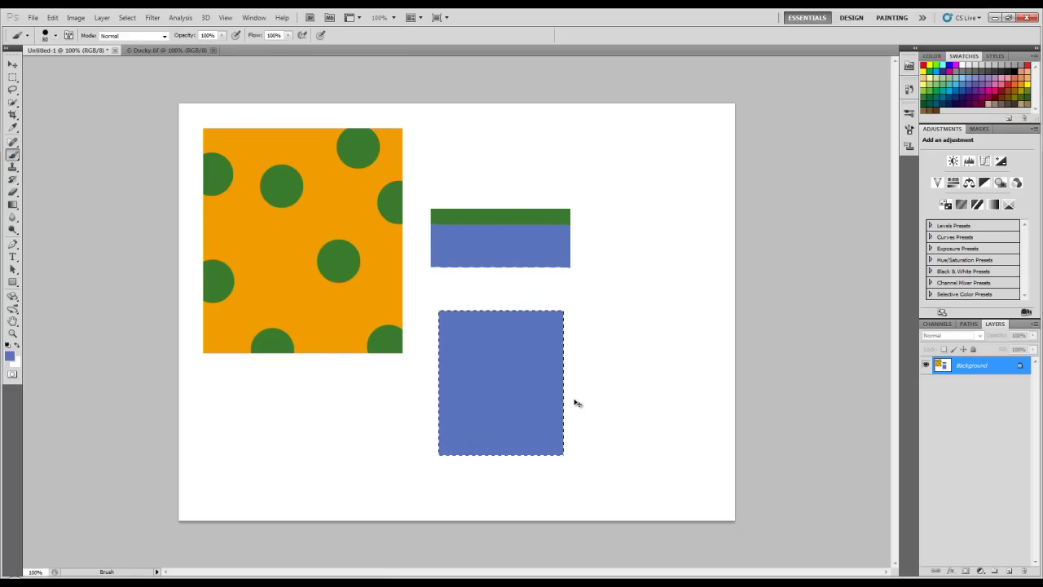
key("ctrl+d")
left_click(12, 64)
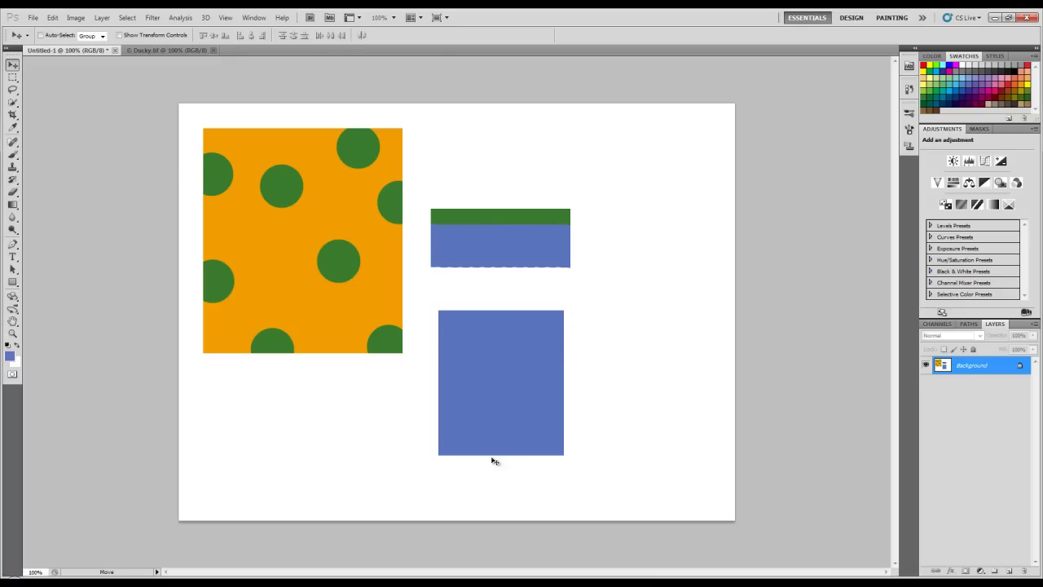
Set the Rectangular Marquee feather to 10 px and select a rectangle right of the blue shape
left_click(13, 78)
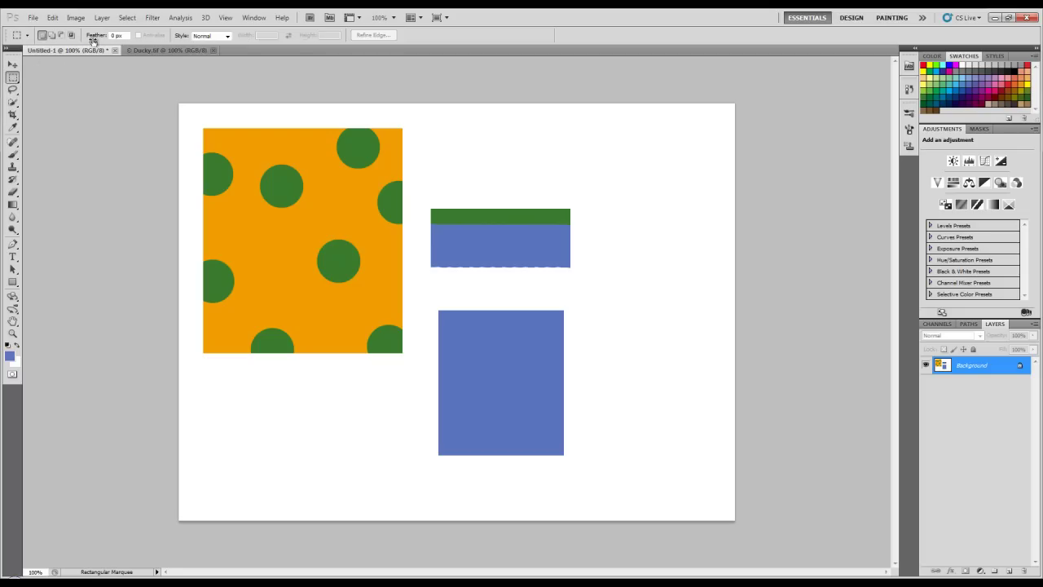
left_click(124, 36)
type("10")
key("Return")
left_click_drag(577, 330, 578, 331)
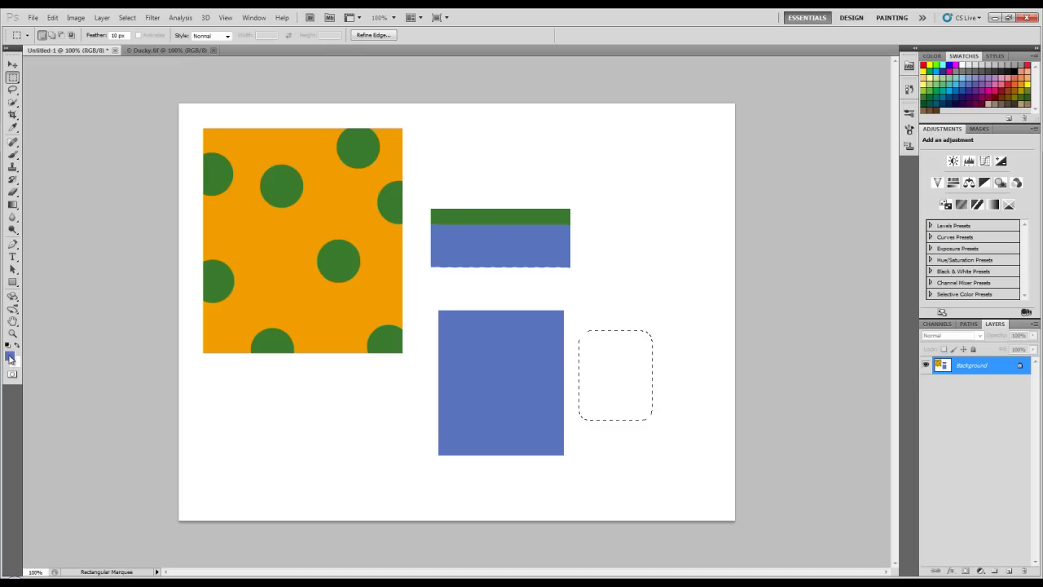
Brush orange into the 10 px feathered selection beside the blue rectangle
left_click(1023, 72)
left_click(12, 154)
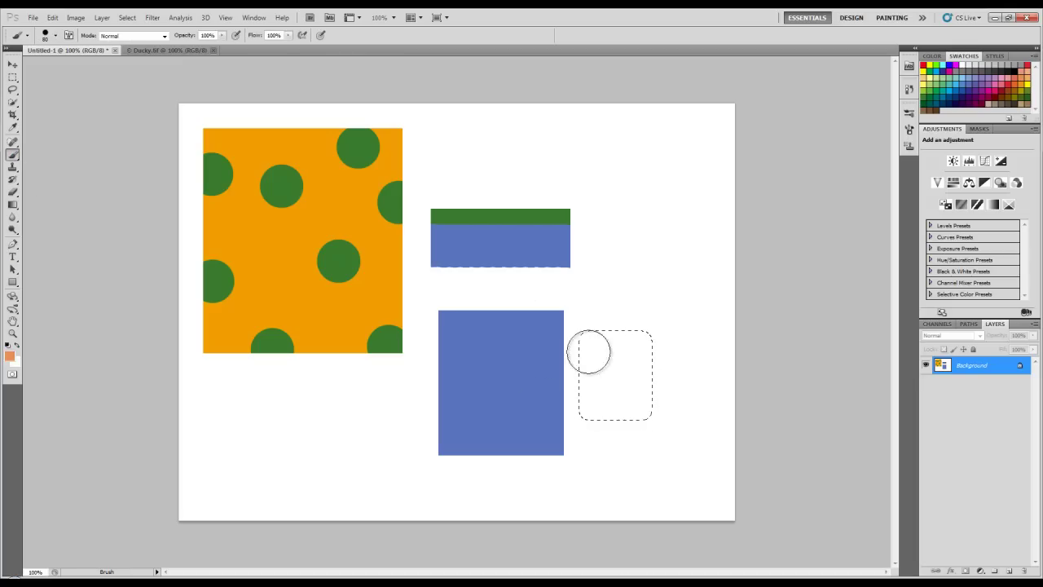
mouse_move(566, 334)
left_mouse_down()
mouse_move(685, 326)
mouse_move(556, 420)
left_mouse_up()
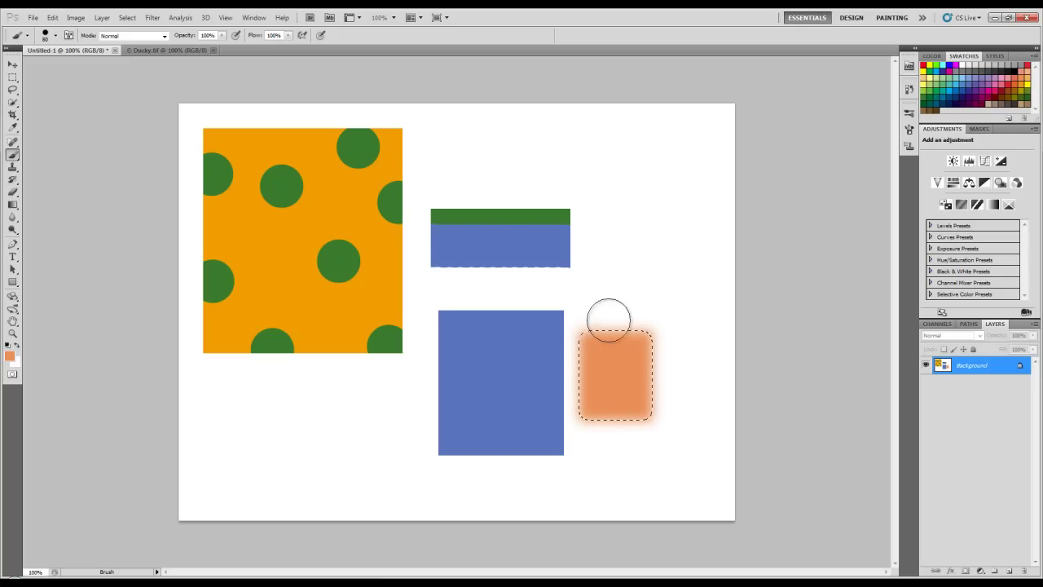
left_click(12, 64)
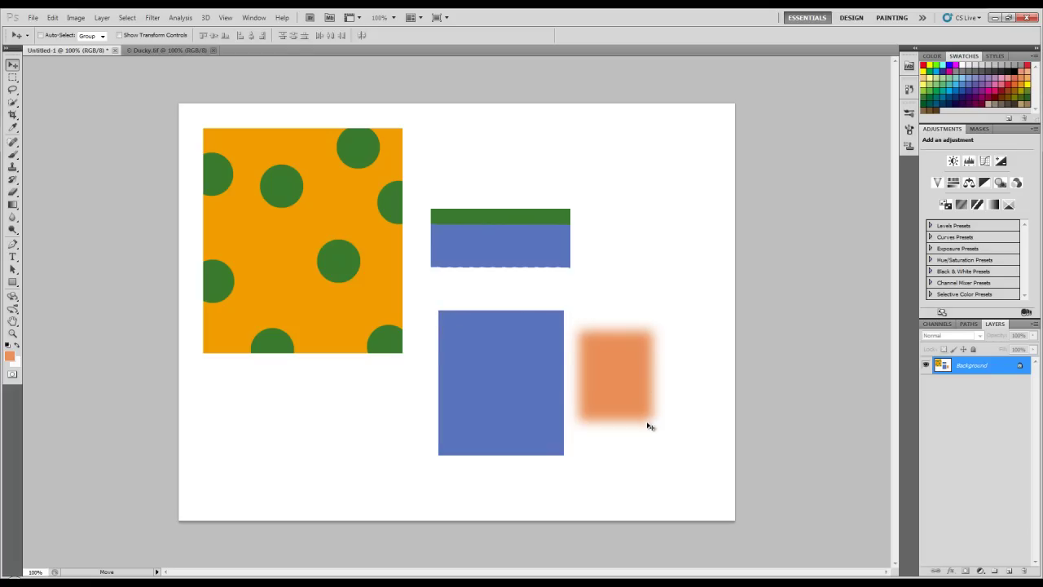
Draw a feathered rectangular selection below the dotted square, then clear it
left_click(13, 76)
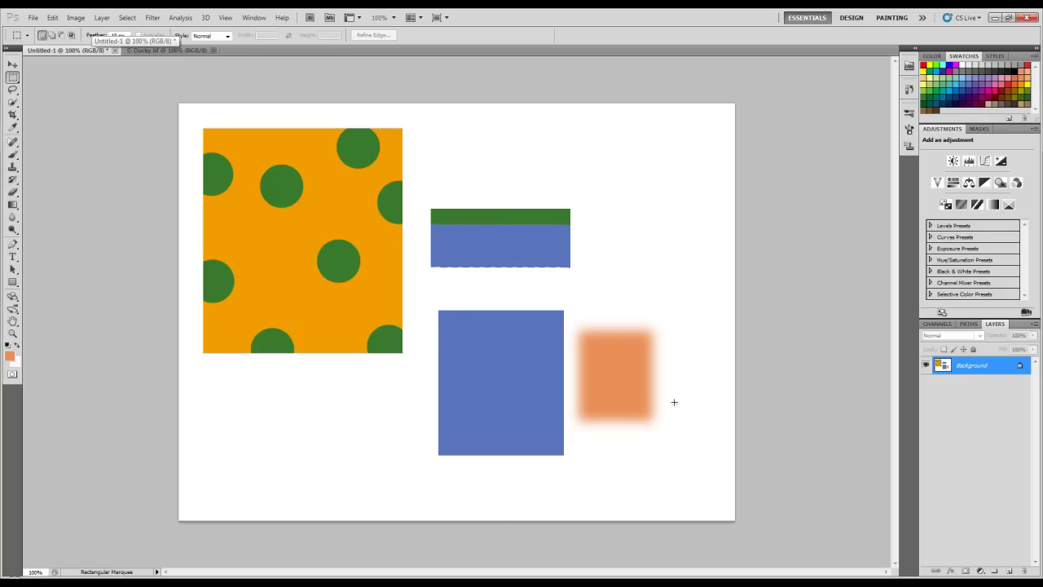
left_click_drag(219, 381, 319, 468)
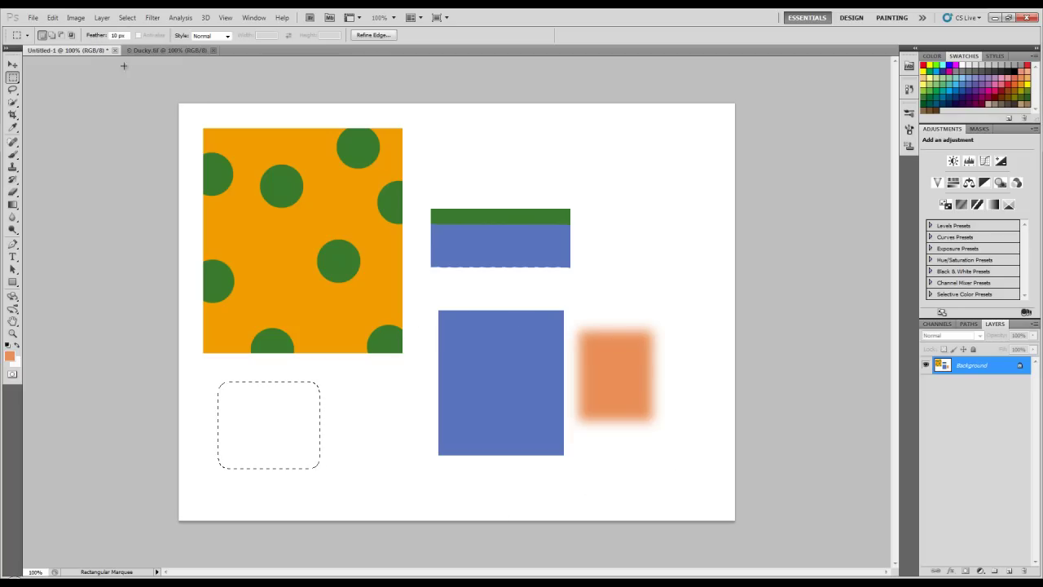
left_click(221, 109)
Raise the feather toward 36 px, test larger and tiny selections, and dismiss the no-pixels warning
left_click_drag(94, 38, 111, 36)
left_click_drag(258, 382, 371, 493)
key("ctrl+d")
left_click_drag(291, 400, 307, 418)
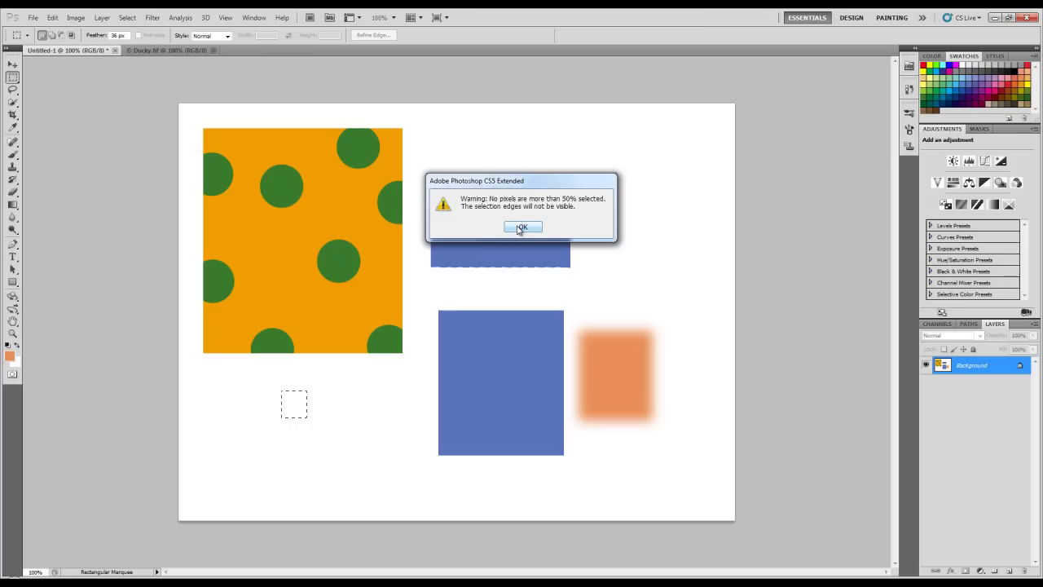
left_click(521, 228)
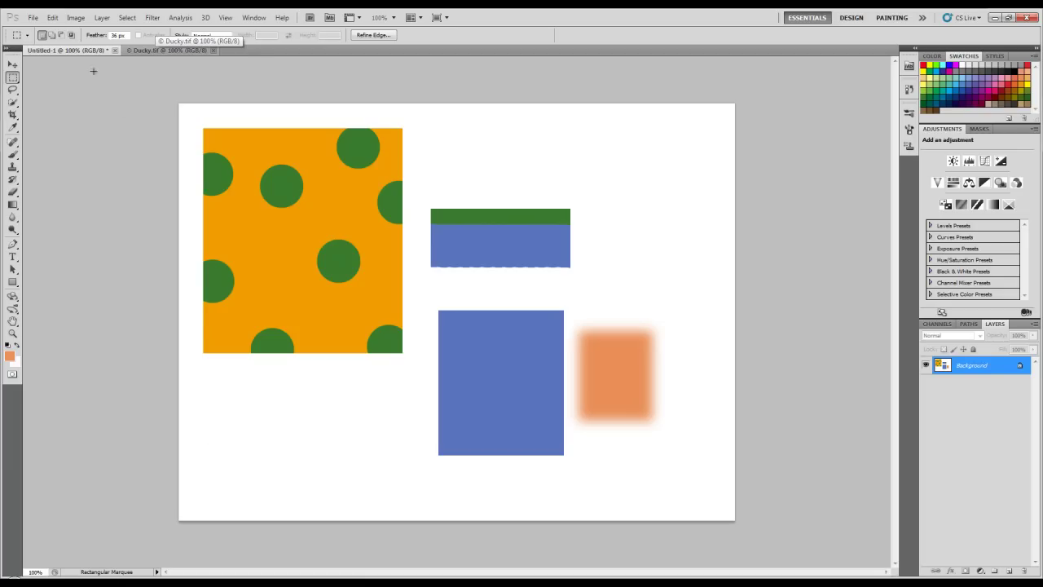
Reset the feather to 0 px and switch to the Elliptical Marquee tool
double_click(122, 35)
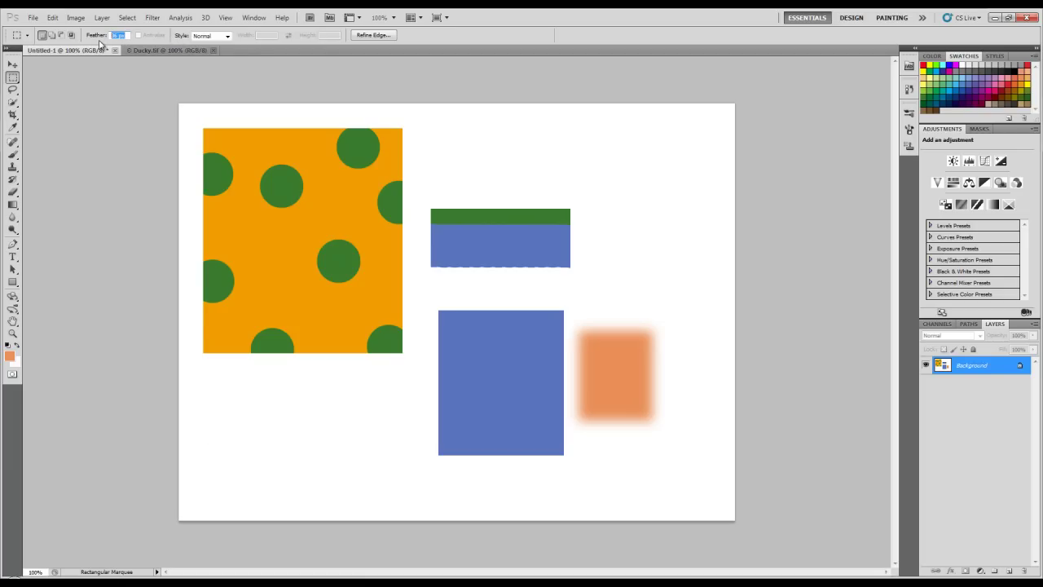
type("0")
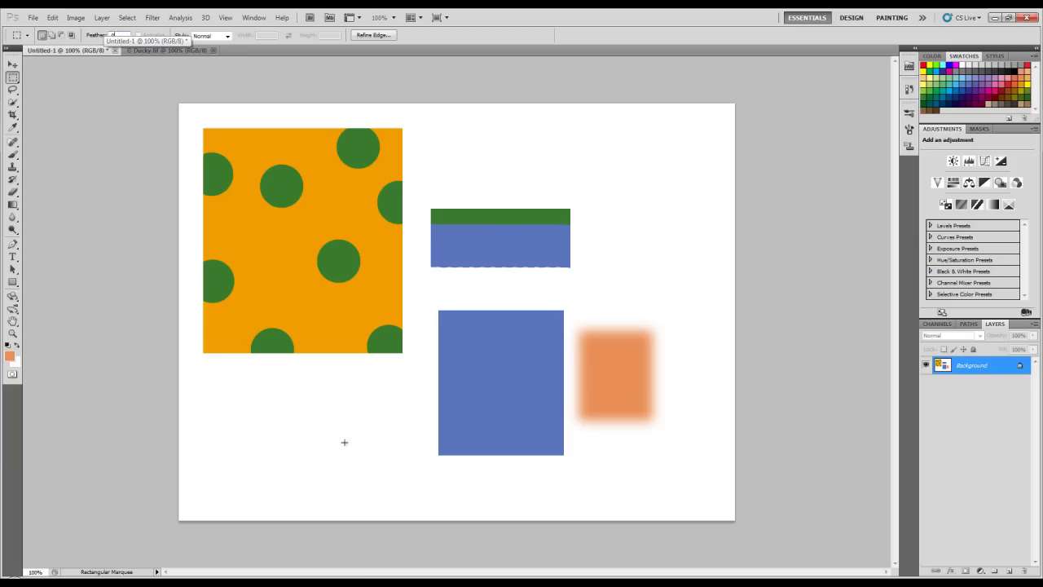
left_click(16, 83)
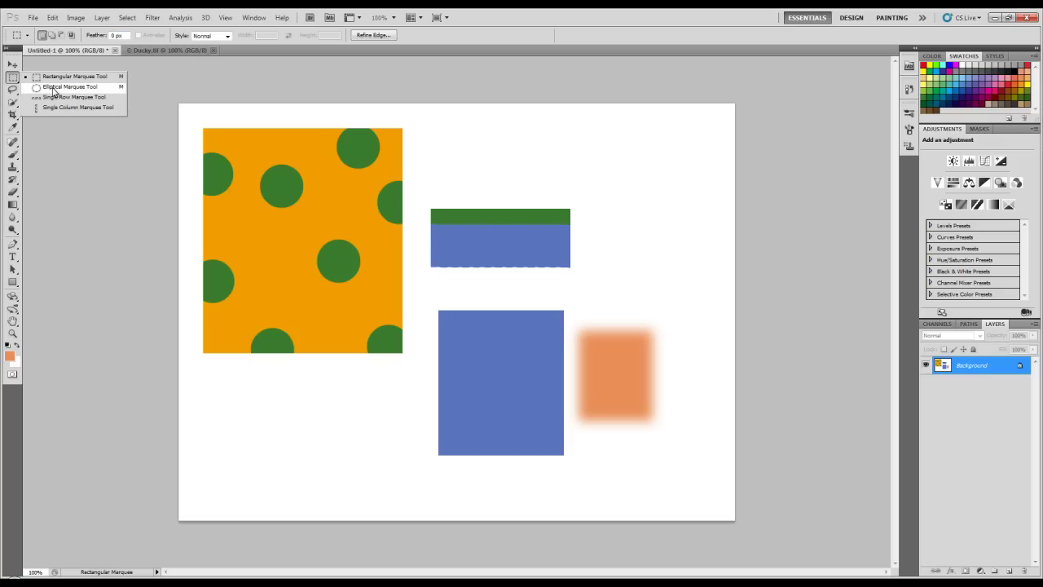
left_click(83, 87)
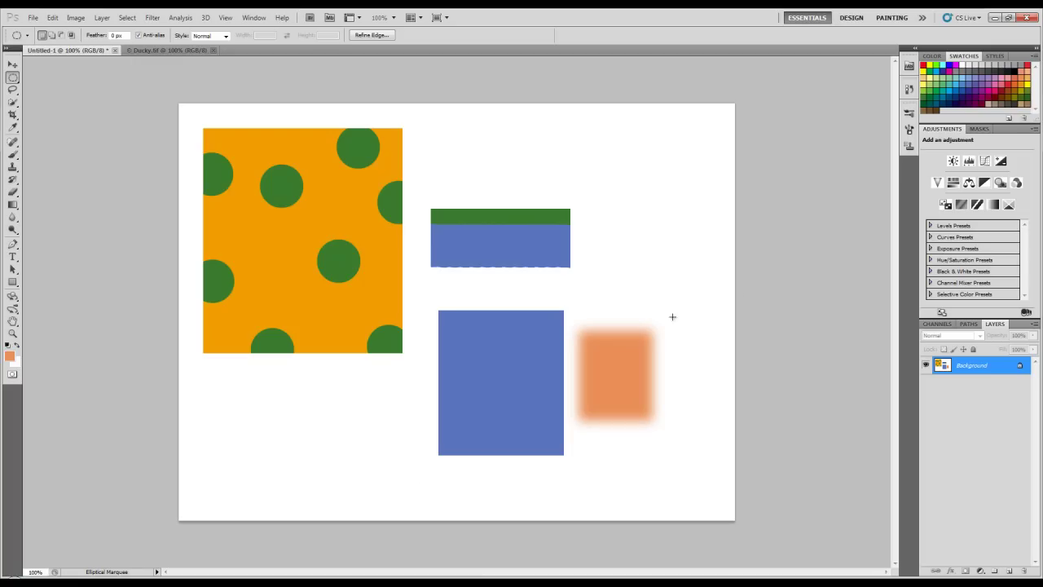
Revert the canvas to blank white via the Untitled-1 History snapshot
left_click(909, 92)
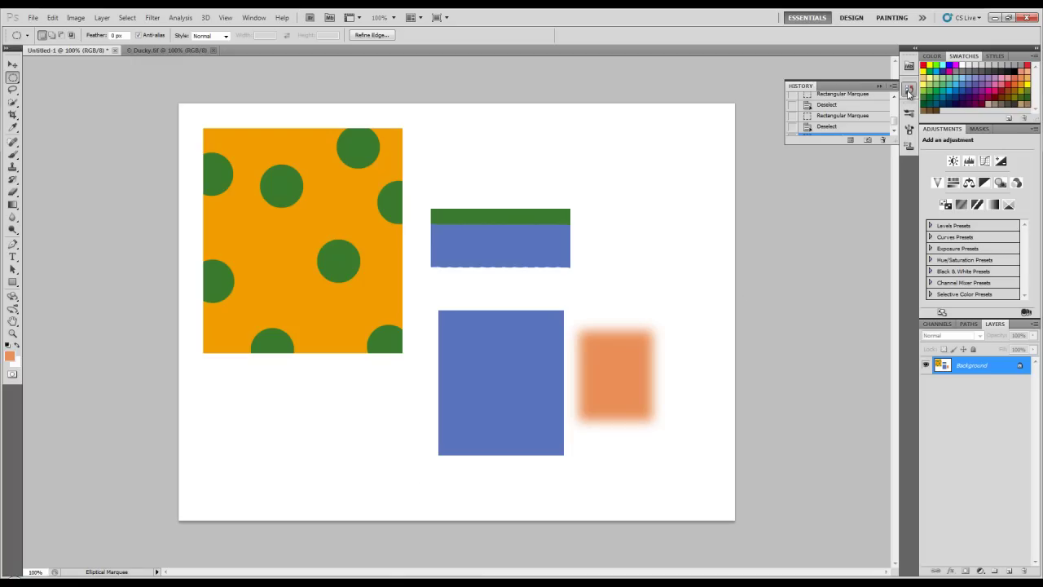
scroll(894, 106, "up", 2)
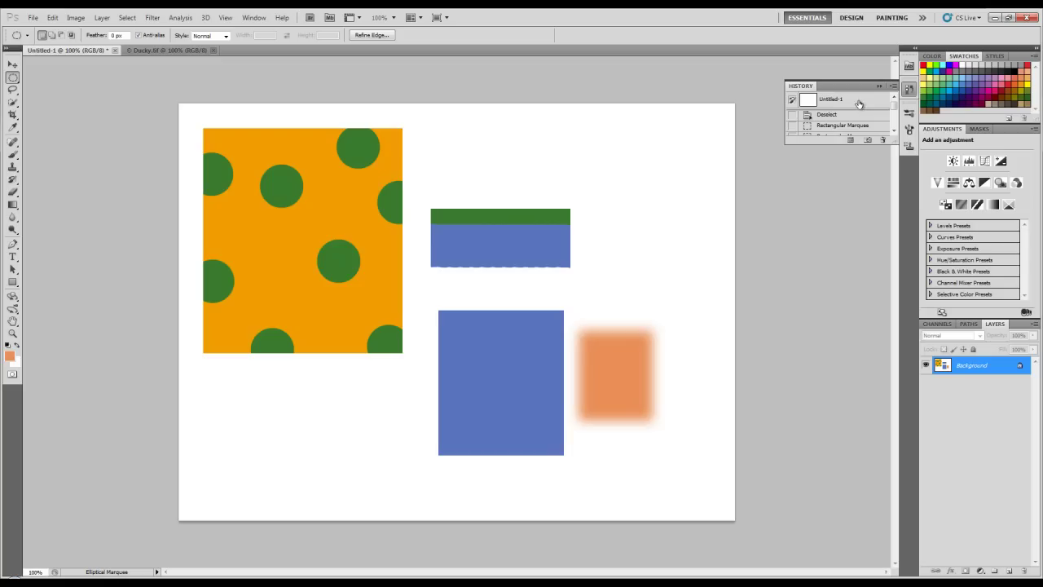
left_click(859, 103)
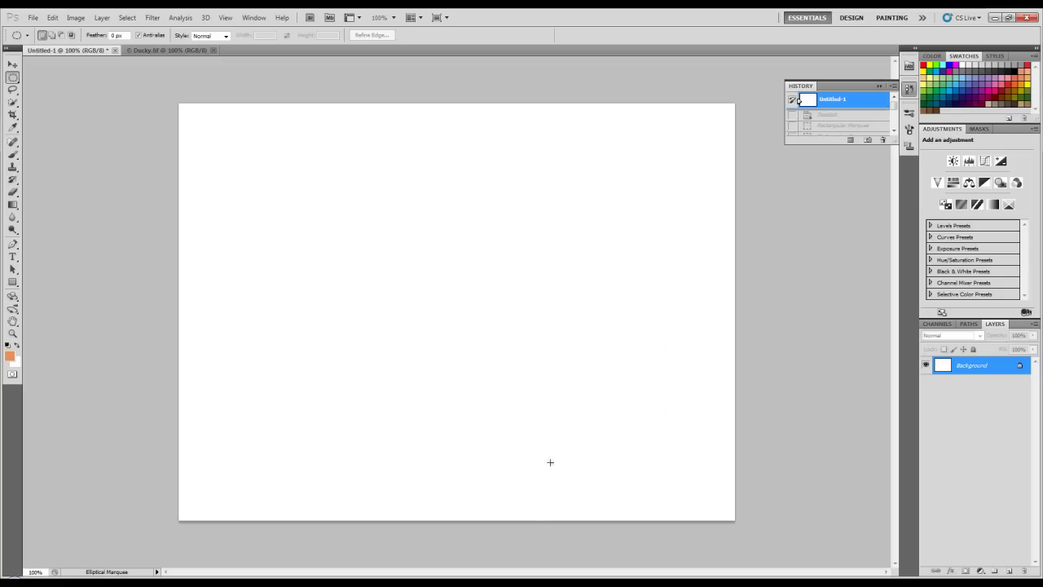
Brush solid orange into the anti-aliased circular selection on the left of the canvas
left_click(879, 87)
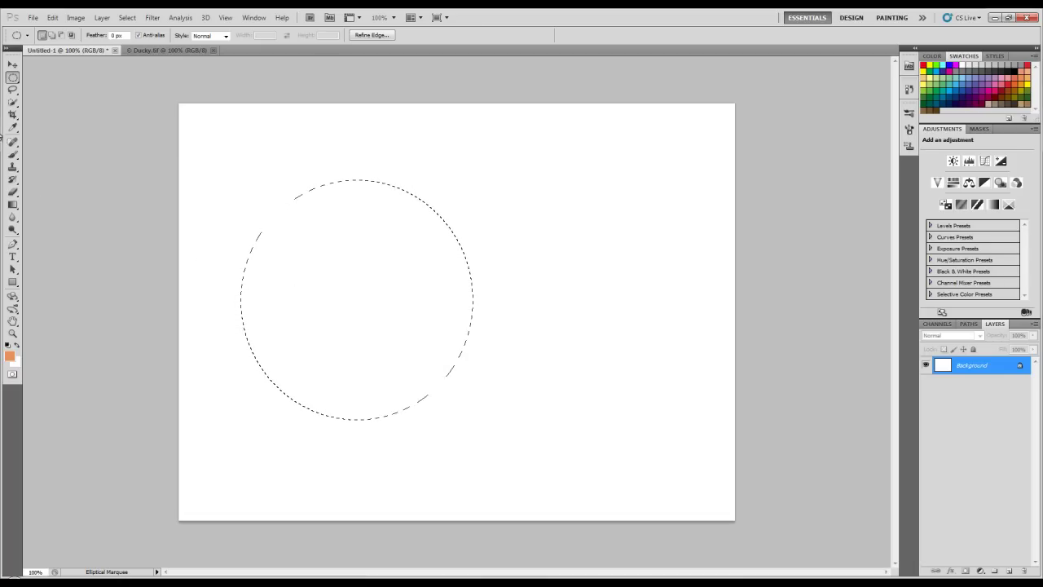
left_click(12, 154)
mouse_move(267, 247)
left_mouse_down()
mouse_move(329, 205)
mouse_move(465, 250)
mouse_move(399, 221)
mouse_move(280, 249)
mouse_move(505, 263)
mouse_move(177, 293)
mouse_move(545, 294)
mouse_move(202, 338)
mouse_move(510, 375)
mouse_move(207, 410)
left_mouse_up()
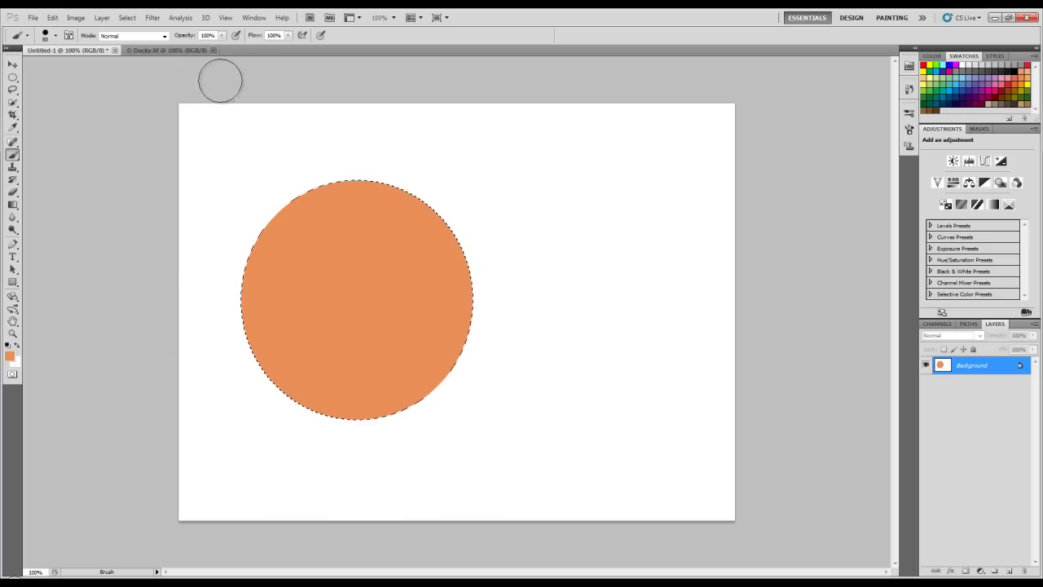
left_click(12, 64)
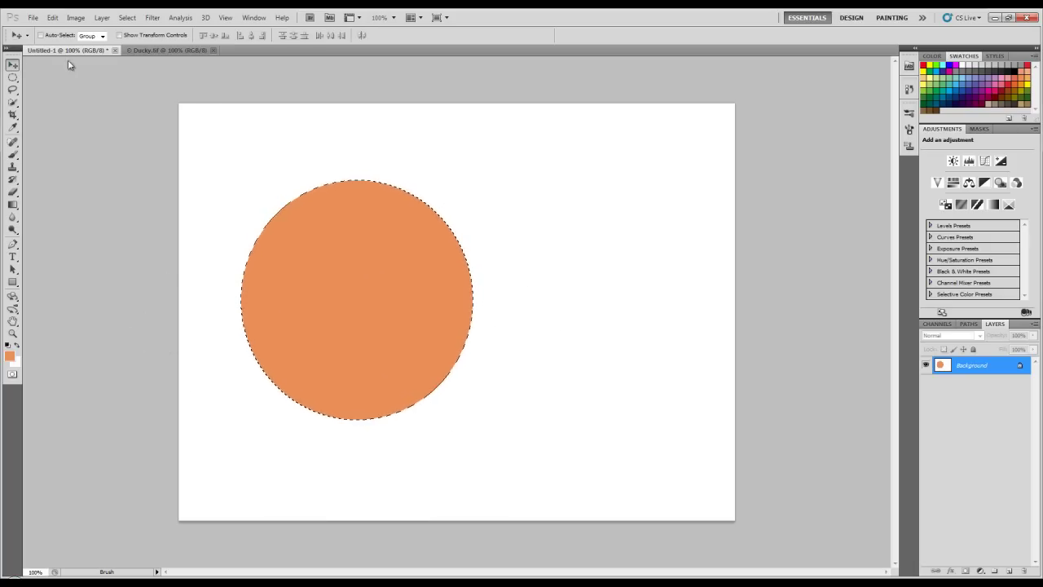
With Anti-alias off, paint a smaller orange circle to the right and deselect it
left_click(12, 76)
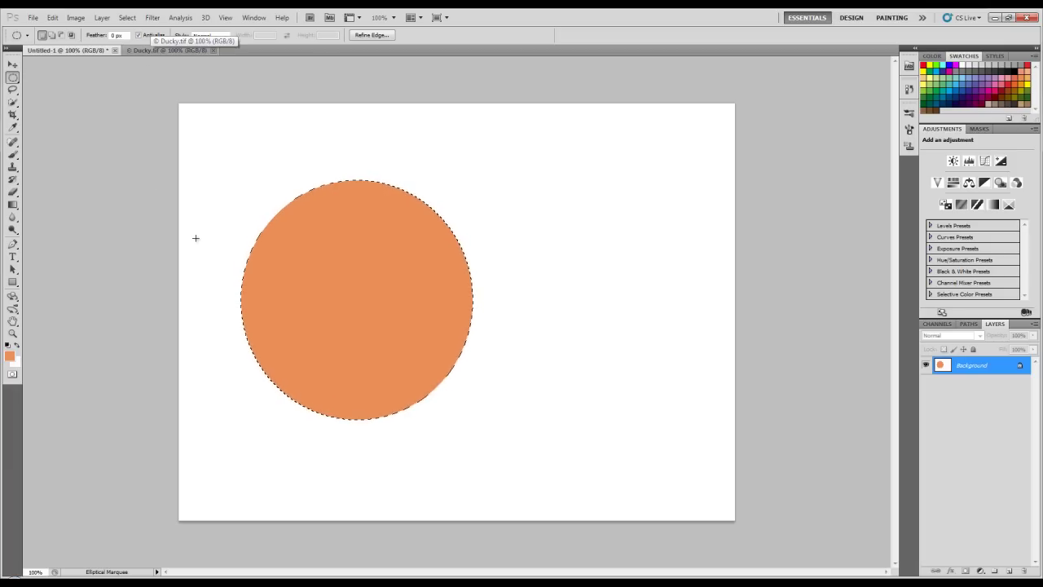
left_click(139, 35)
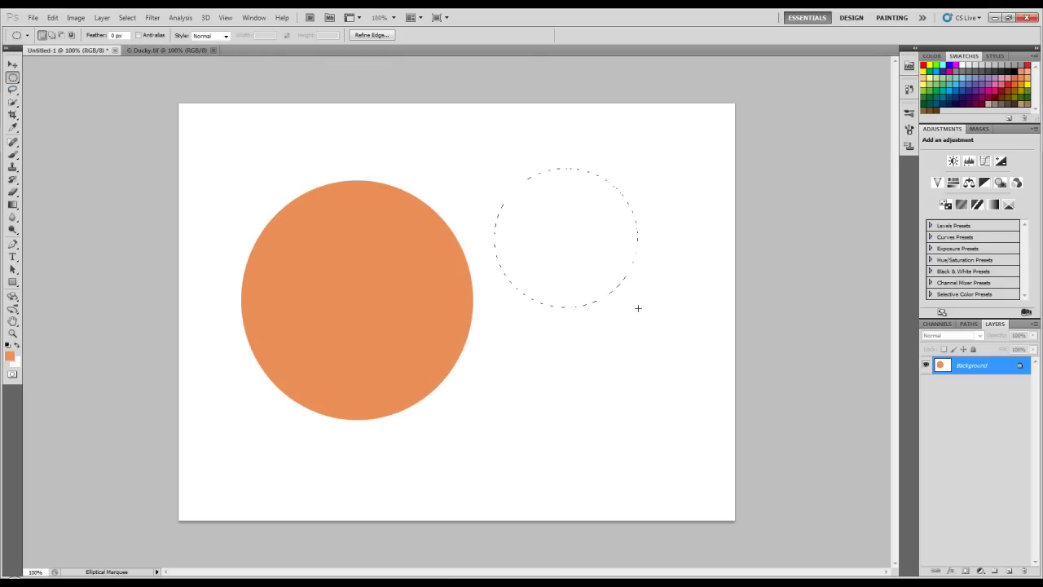
left_click(13, 154)
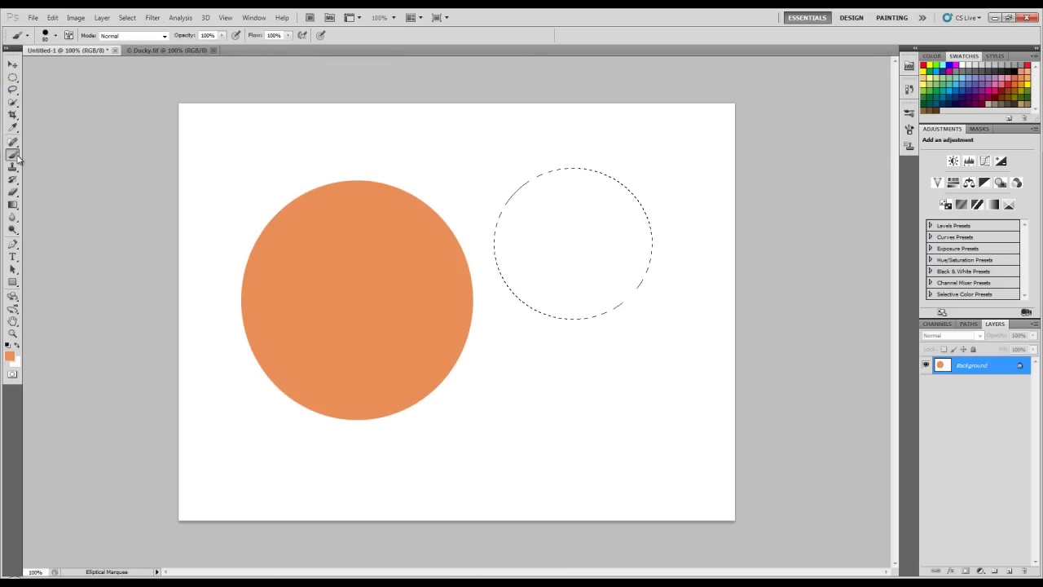
mouse_move(661, 188)
left_mouse_down()
mouse_move(498, 188)
mouse_move(475, 226)
mouse_move(736, 247)
mouse_move(506, 246)
mouse_move(654, 282)
mouse_move(616, 312)
left_mouse_up()
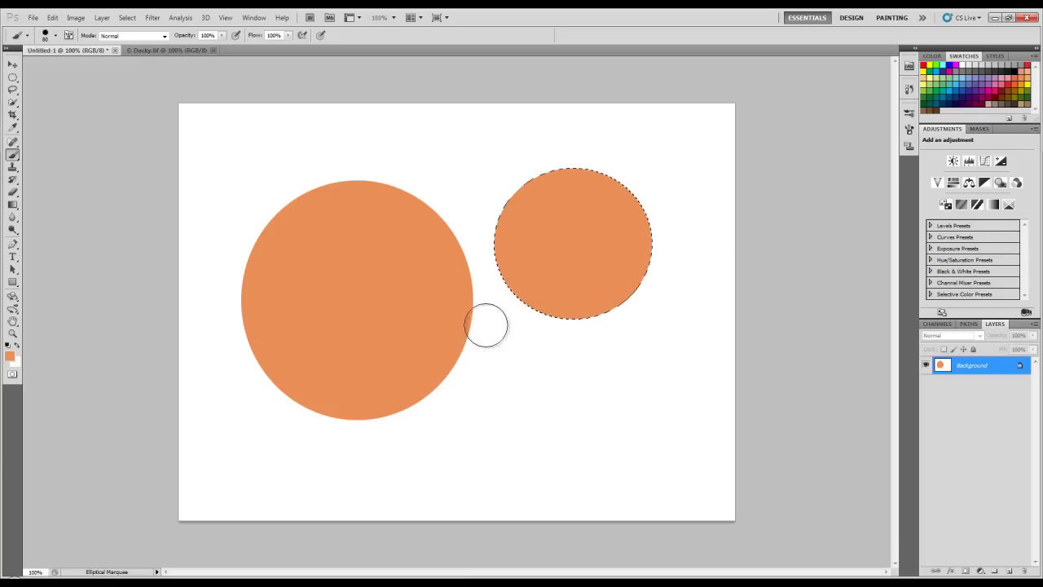
key("ctrl+d")
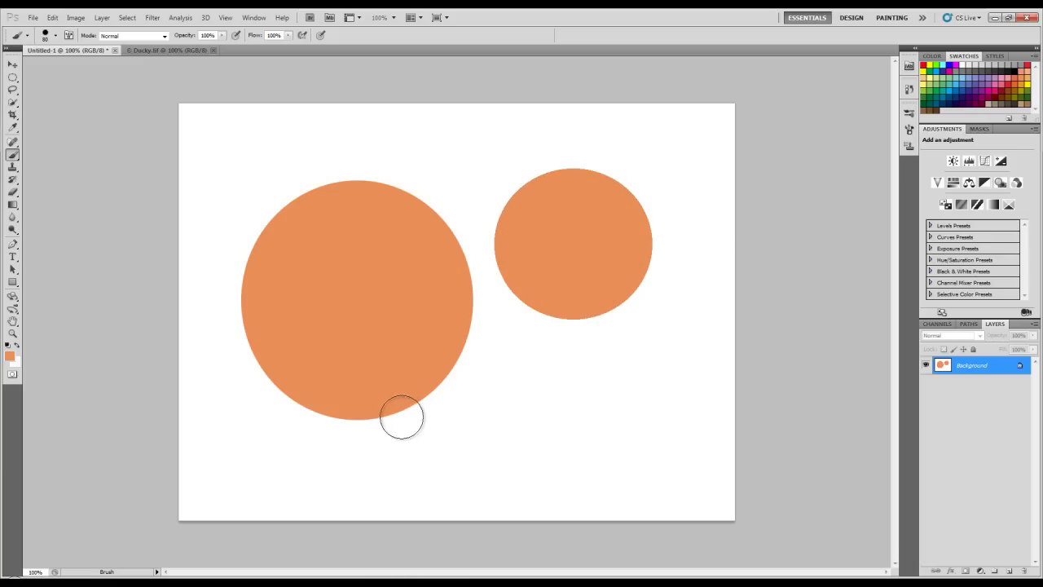
left_click(12, 65)
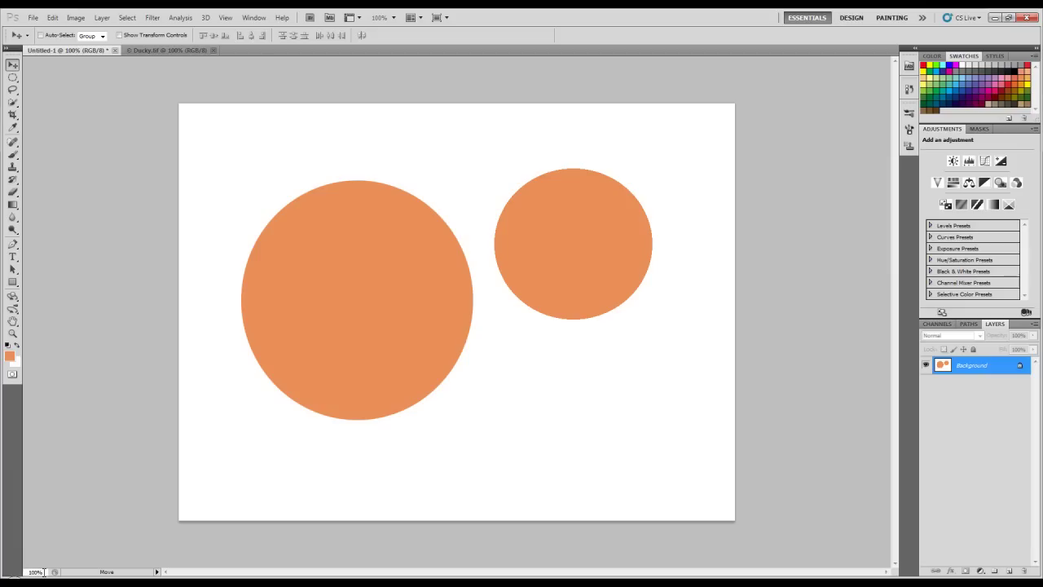
Set the document zoom to 200% to compare the circles' smooth and jagged edges
left_click(43, 572)
type("2")
key("Return")
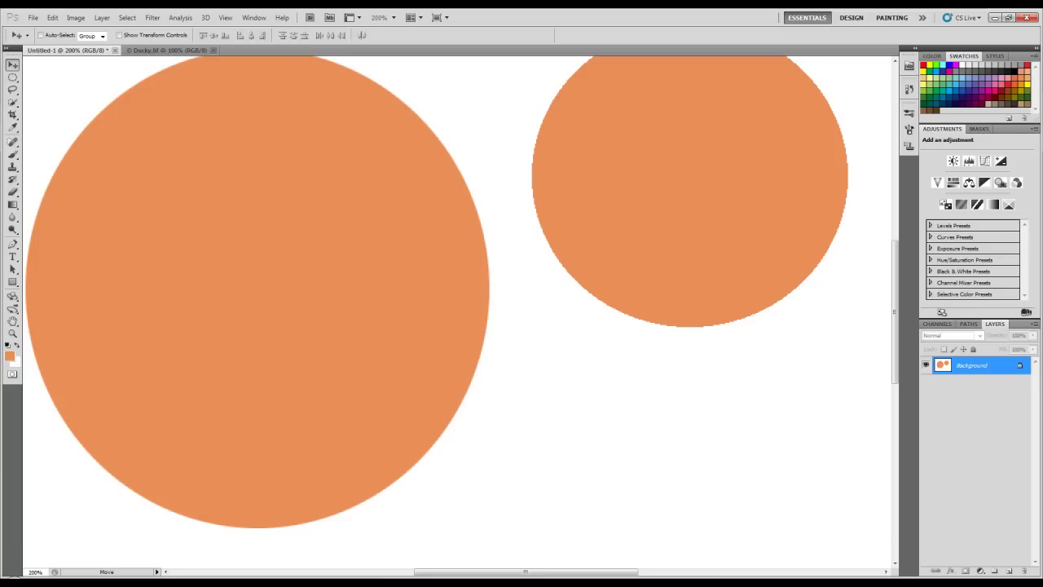
Zoom the canvas to 300% to inspect the circle edges, then back to 100%
left_click(42, 571)
type("3")
key("Return")
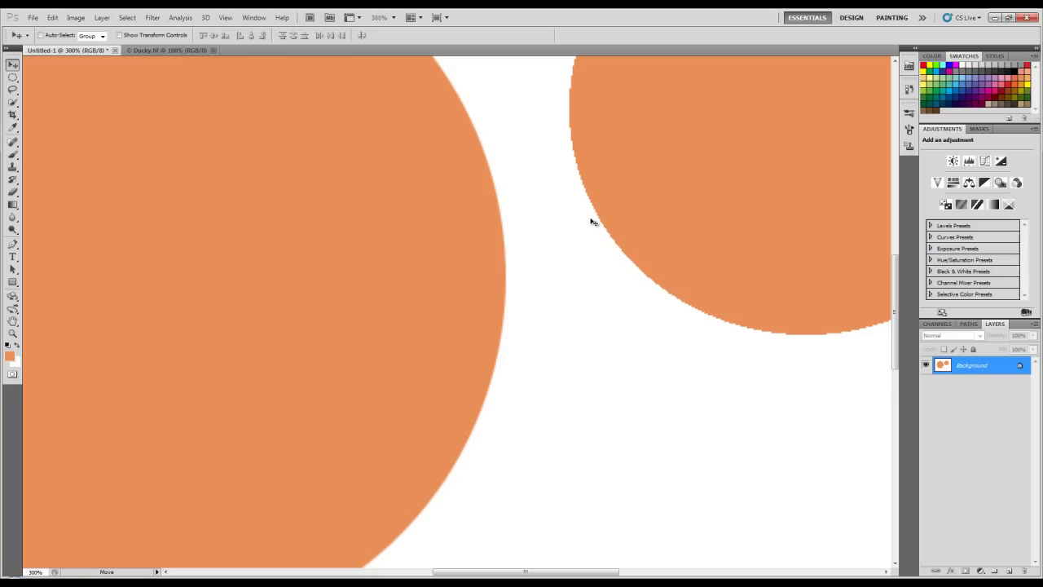
left_click(34, 571)
type("1")
key("Return")
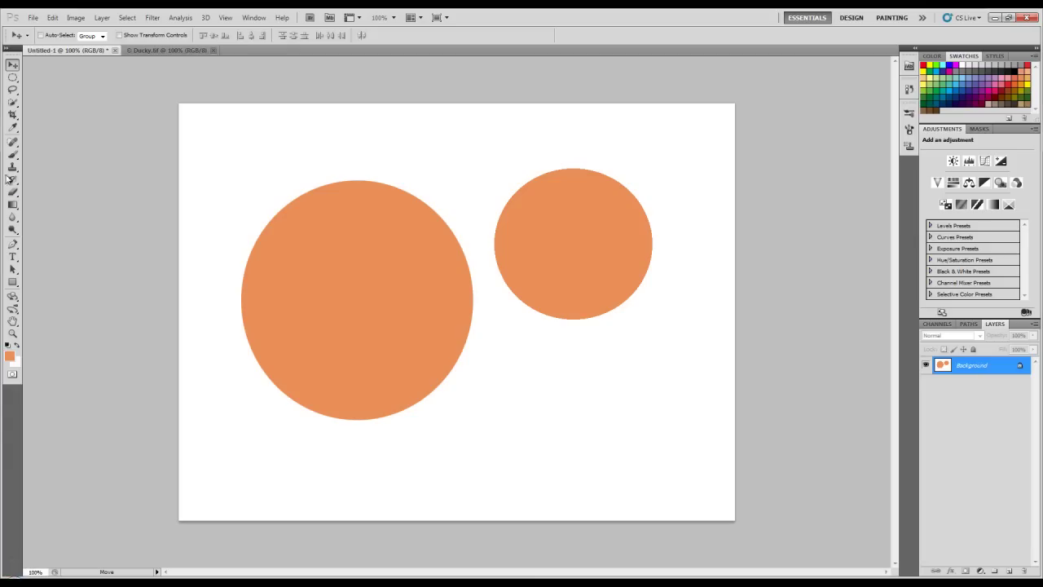
Choose the Elliptical Marquee with Anti-alias on and Normal style, and show the marquee variants
left_click(12, 78)
left_click(139, 36)
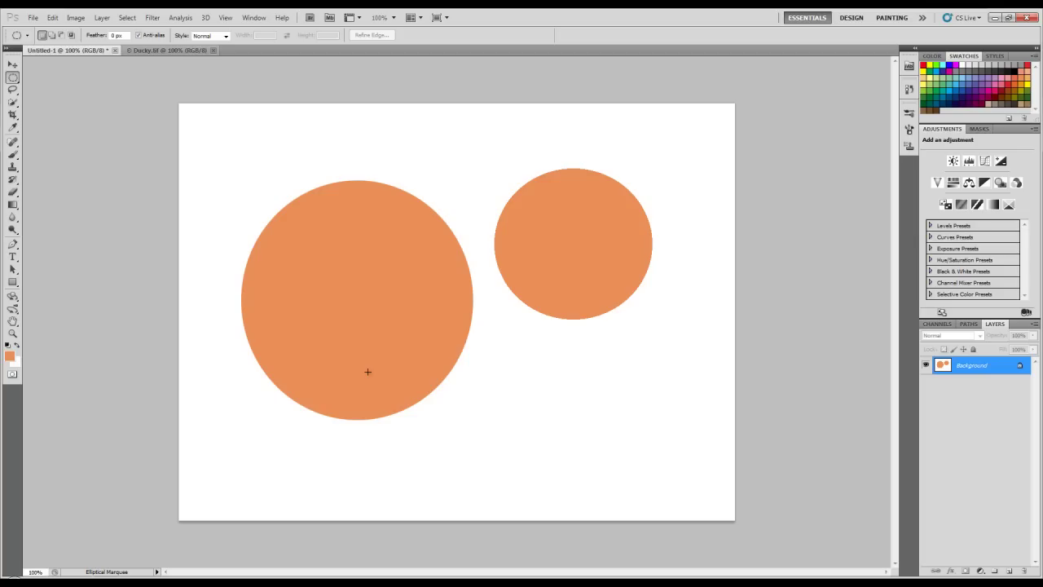
left_click(226, 36)
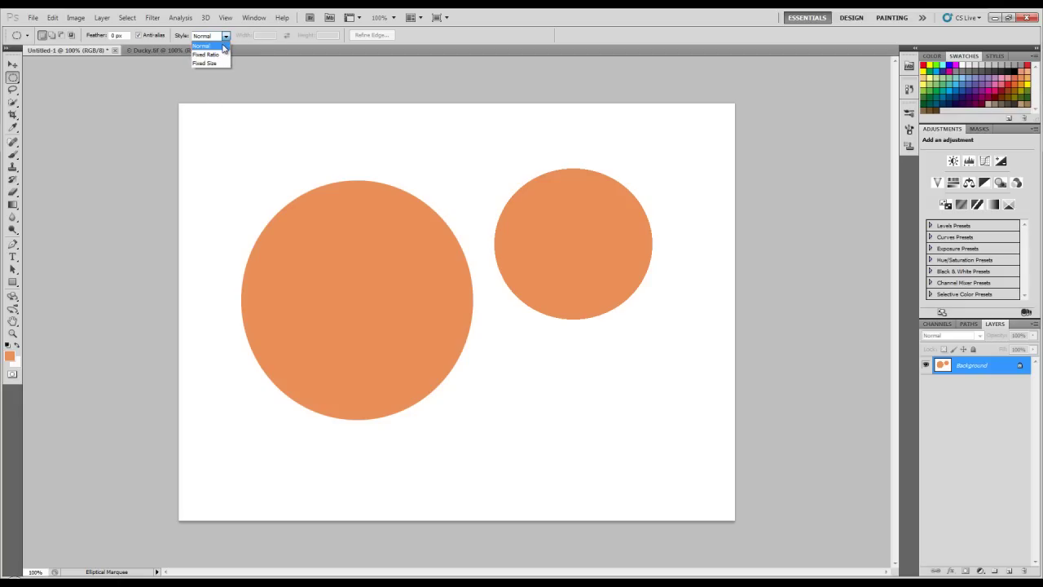
left_click(222, 47)
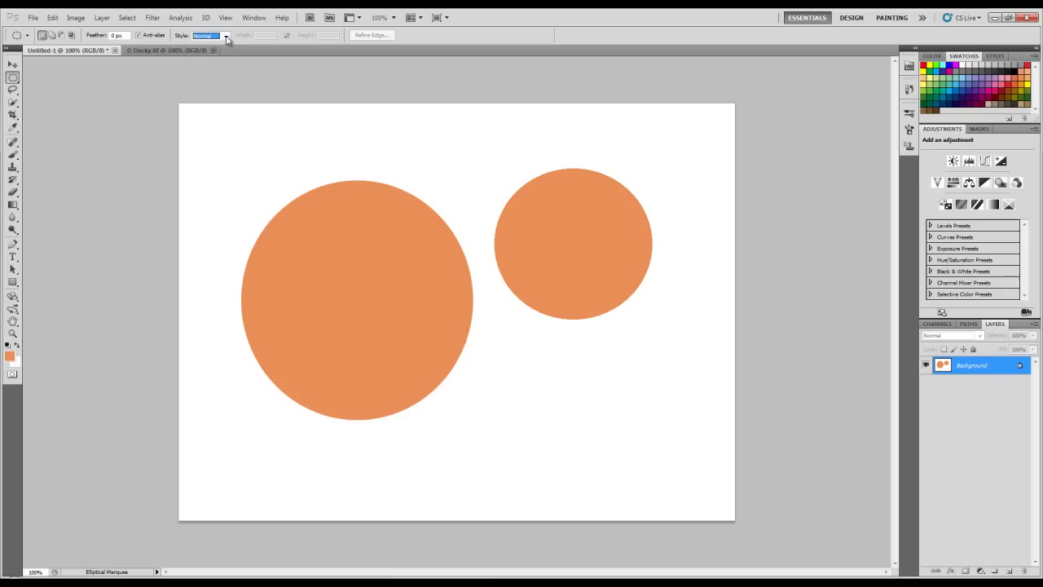
right_click(12, 78)
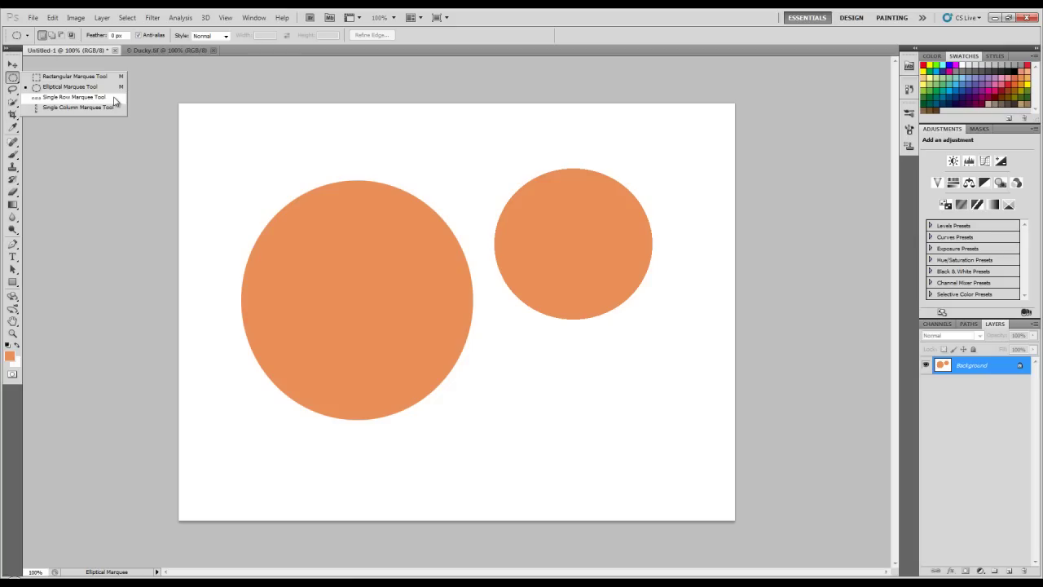
Select a single-pixel row above the circles, paint it orange with the Brush, and deselect
left_click(115, 101)
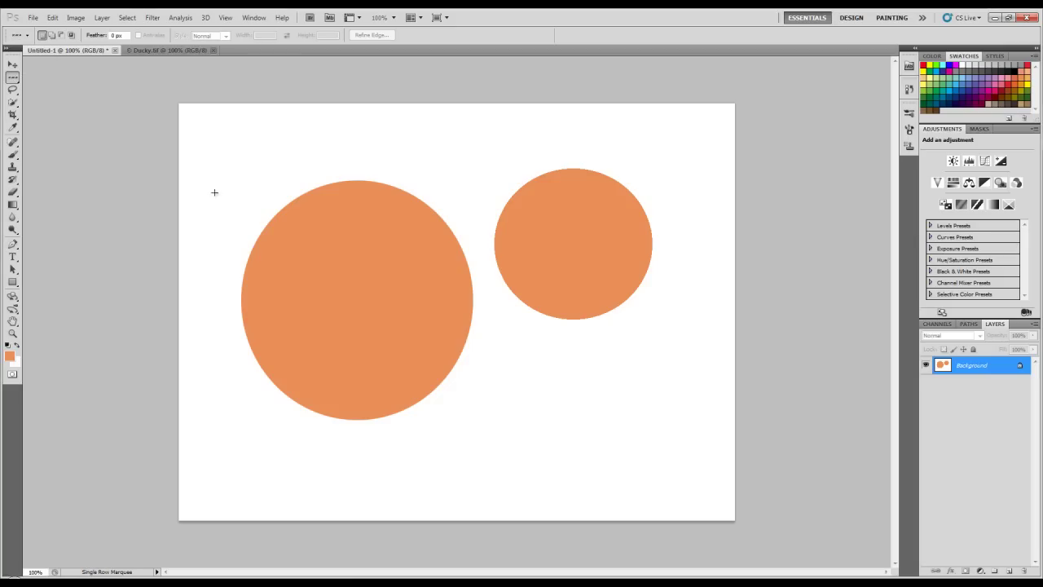
left_click(232, 143)
left_click(12, 154)
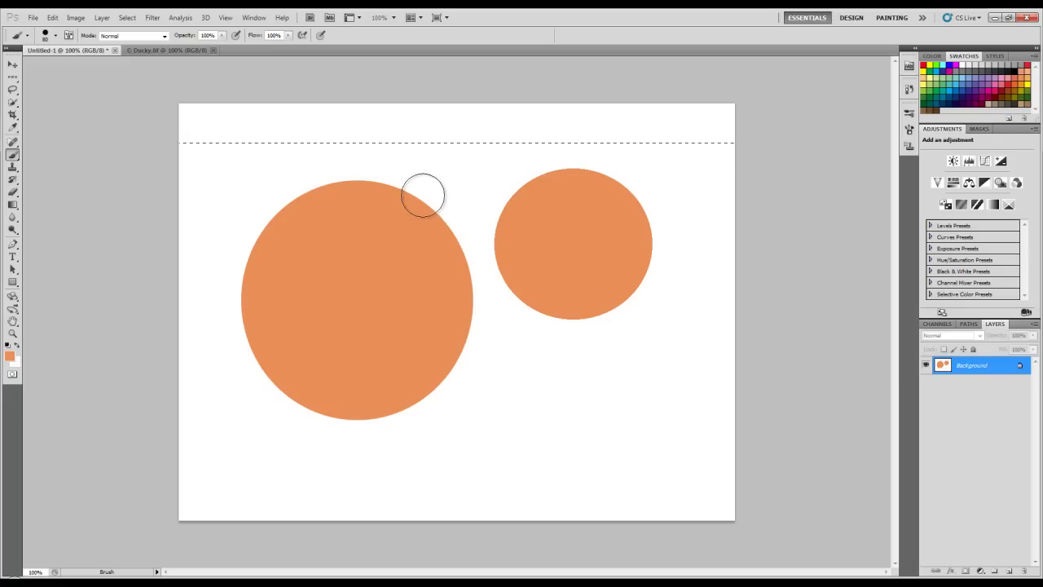
key("ctrl+d")
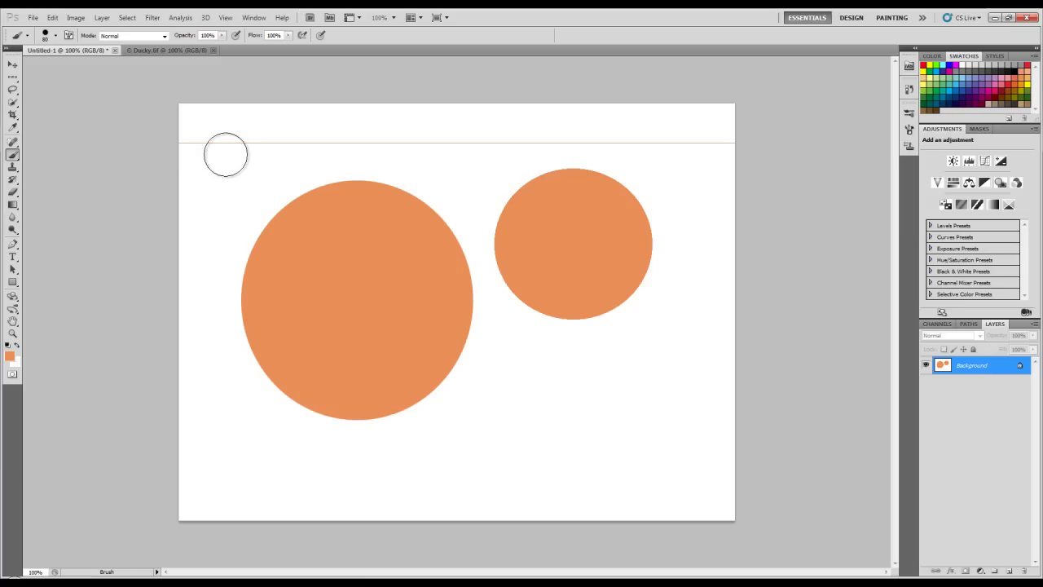
left_click(12, 78)
left_click(12, 77)
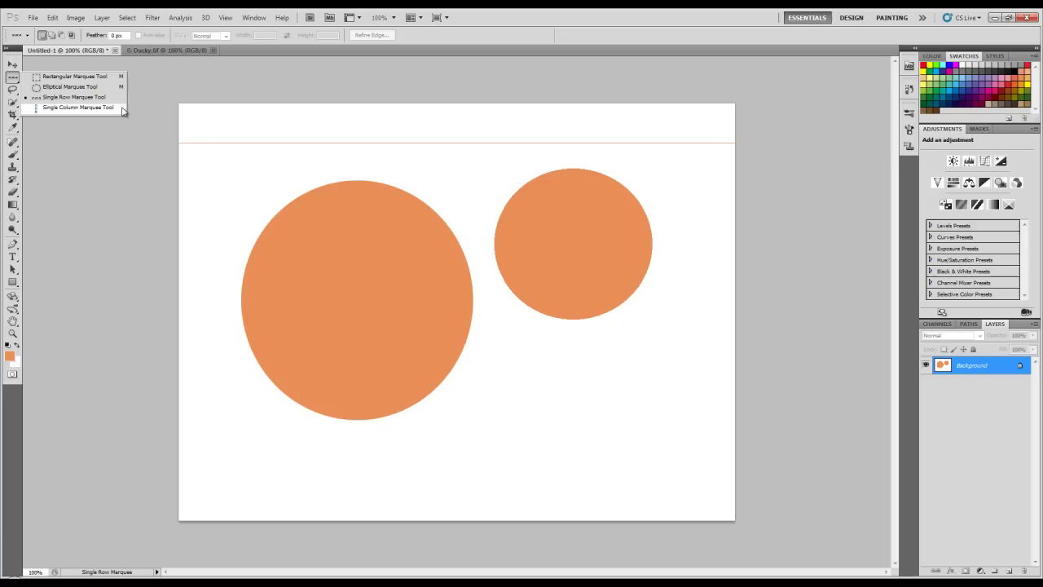
Add single-pixel columns near the left edge, paint them orange with a ~150 px brush, and deselect
left_click(122, 108)
left_click(227, 132)
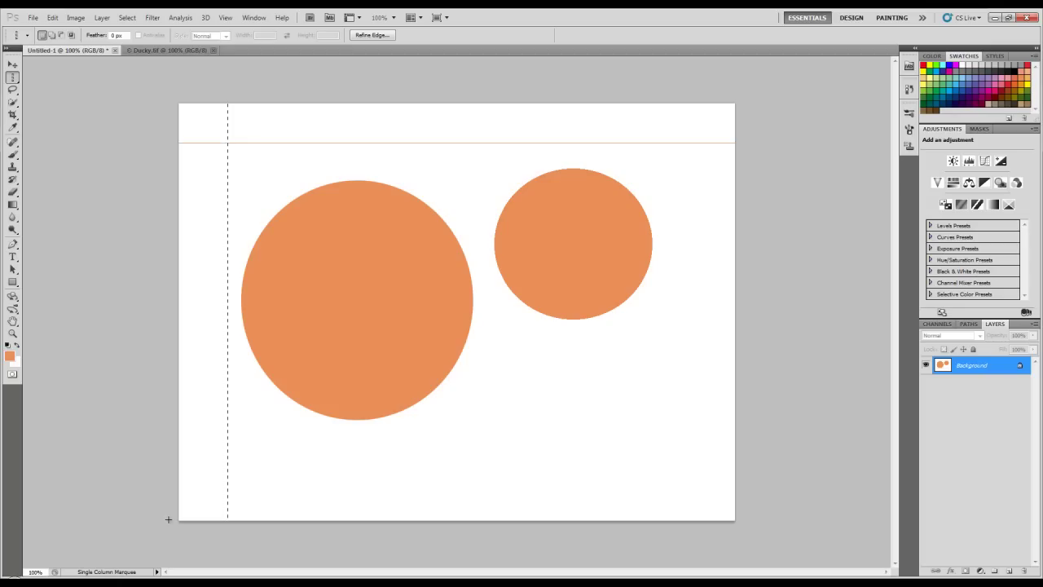
left_click(52, 35)
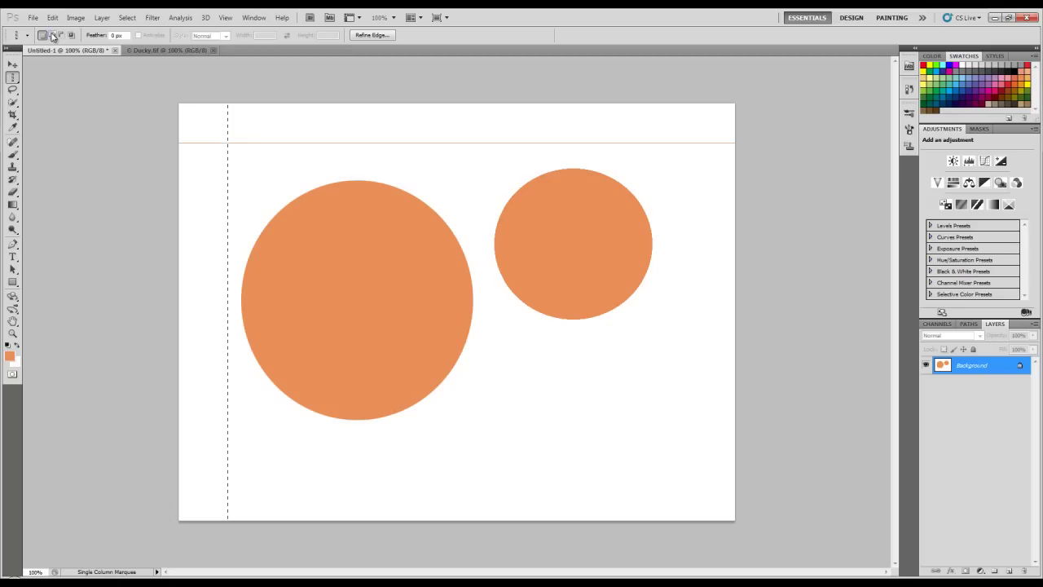
left_click(277, 131)
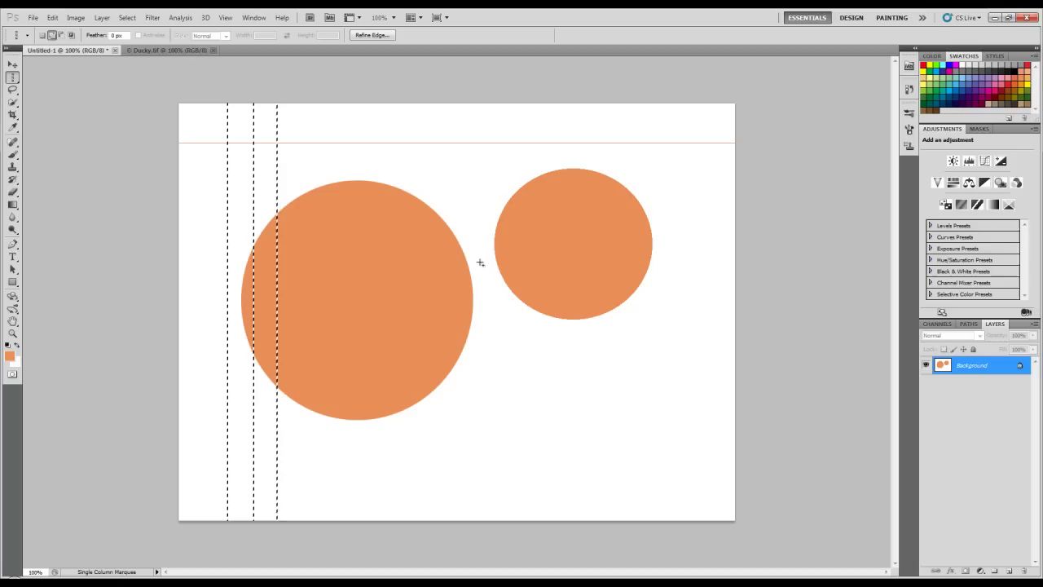
left_click(13, 155)
key("bracketright")
key("bracketright")
key("bracketright")
key("bracketright")
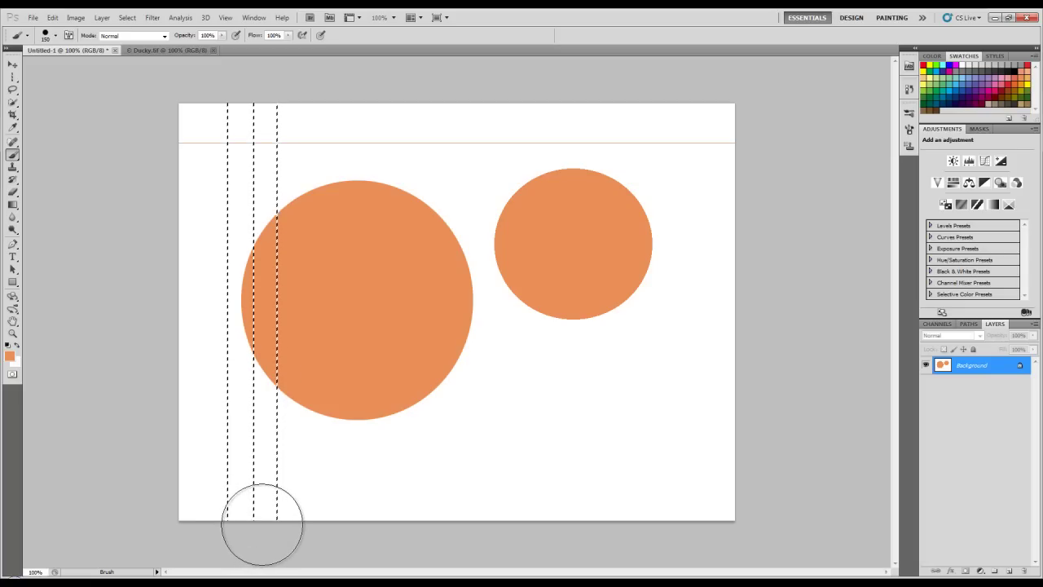
left_click(247, 498, "shift")
key("ctrl+d")
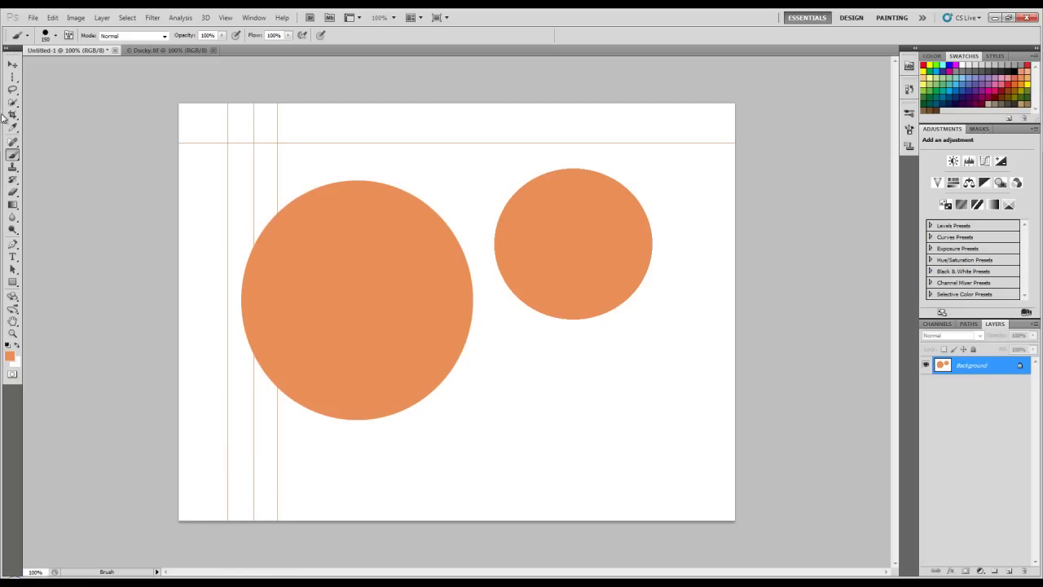
left_click(12, 77)
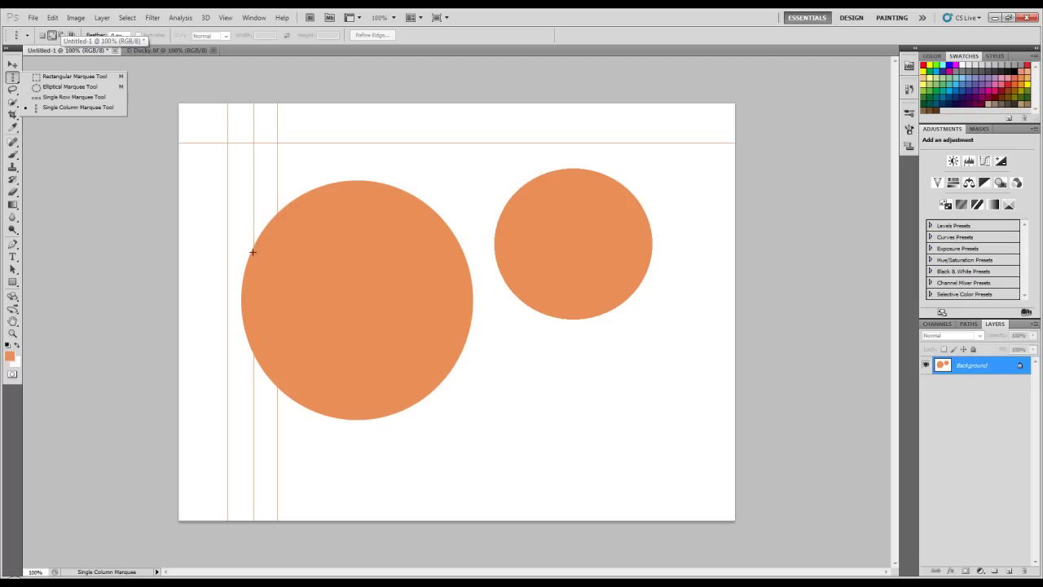
Revert the canvas to the blank Untitled-1 snapshot in the History panel
left_click(13, 65)
left_click(910, 90)
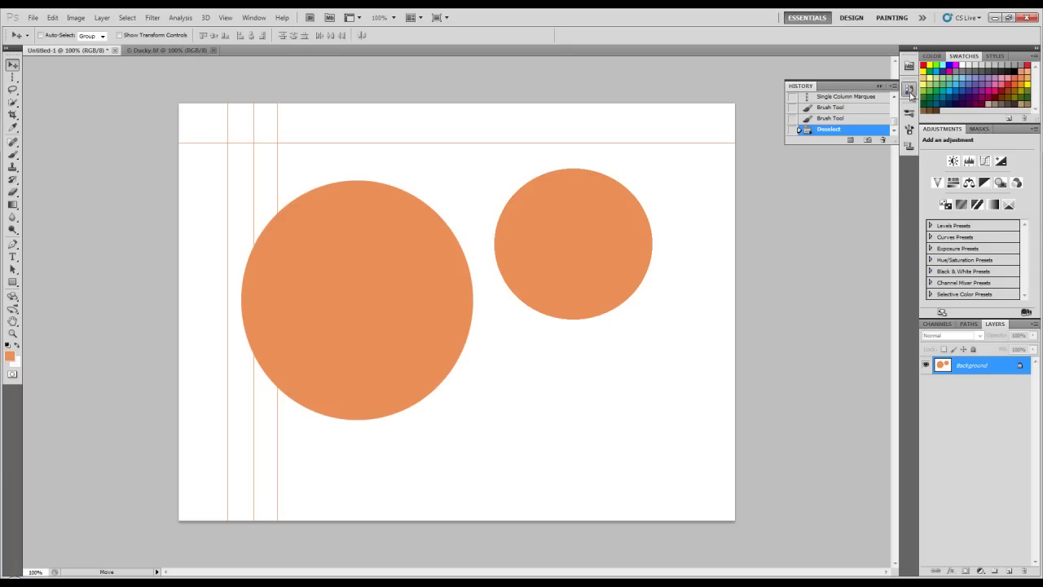
scroll(896, 121, "up", 3)
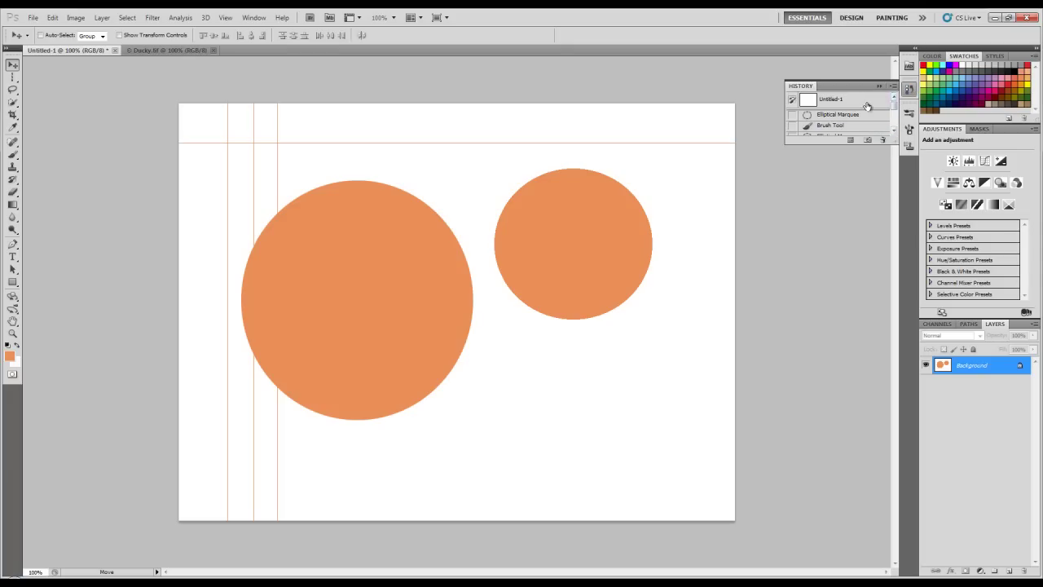
left_click(866, 101)
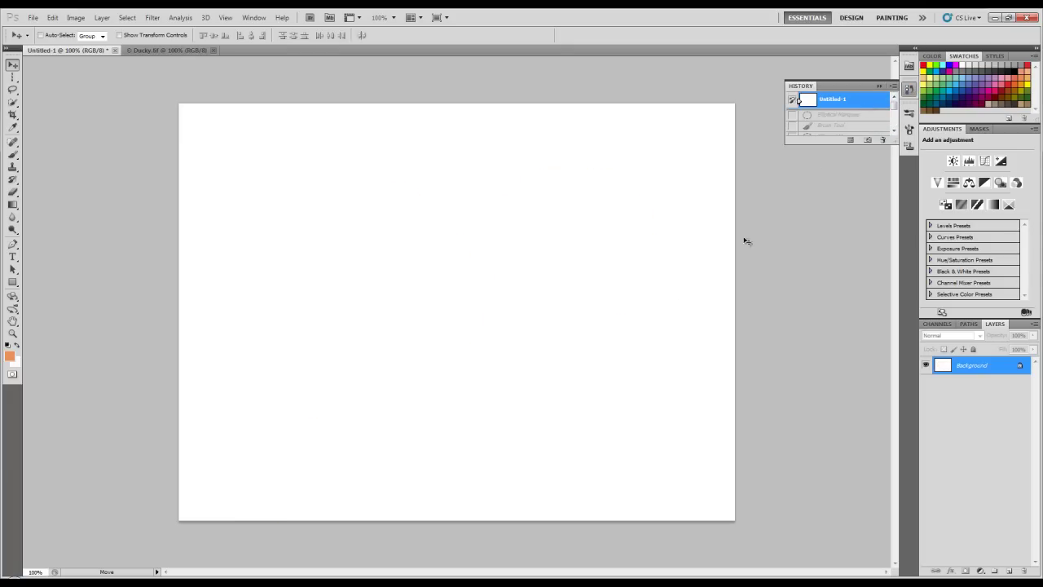
left_click(879, 85)
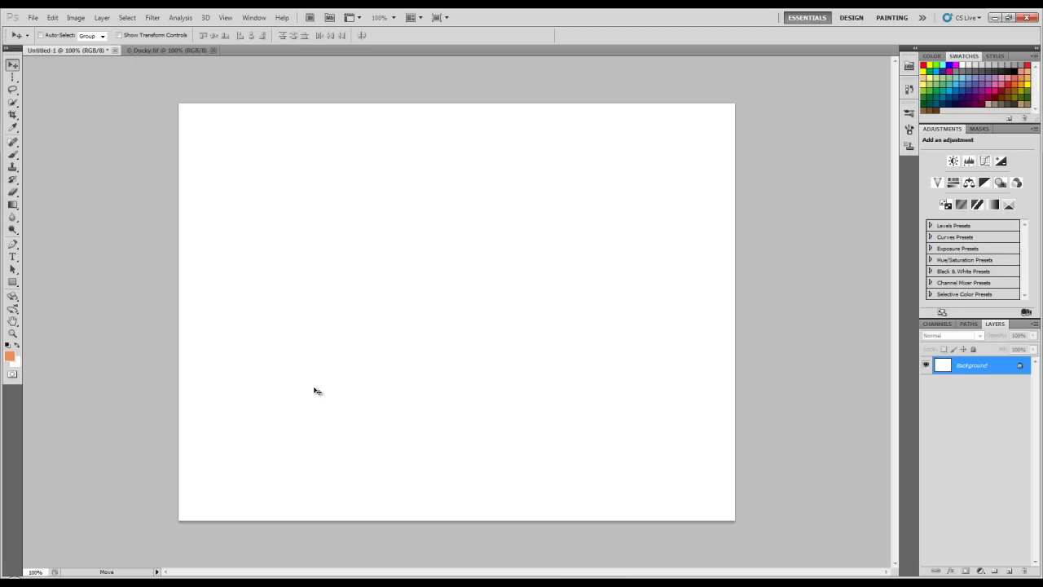
Turn on View > Rulers
left_click(227, 19)
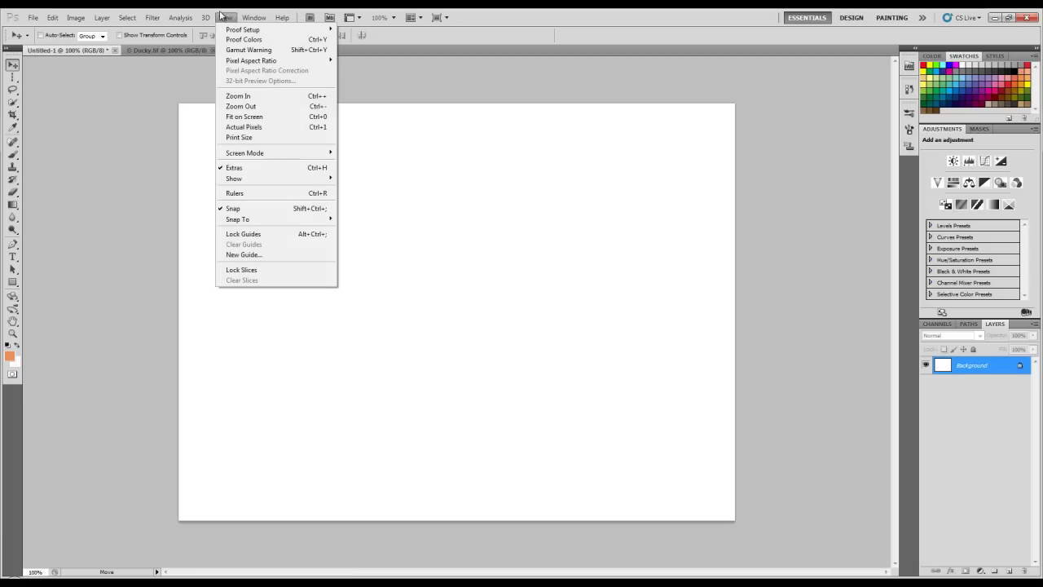
left_click(264, 199)
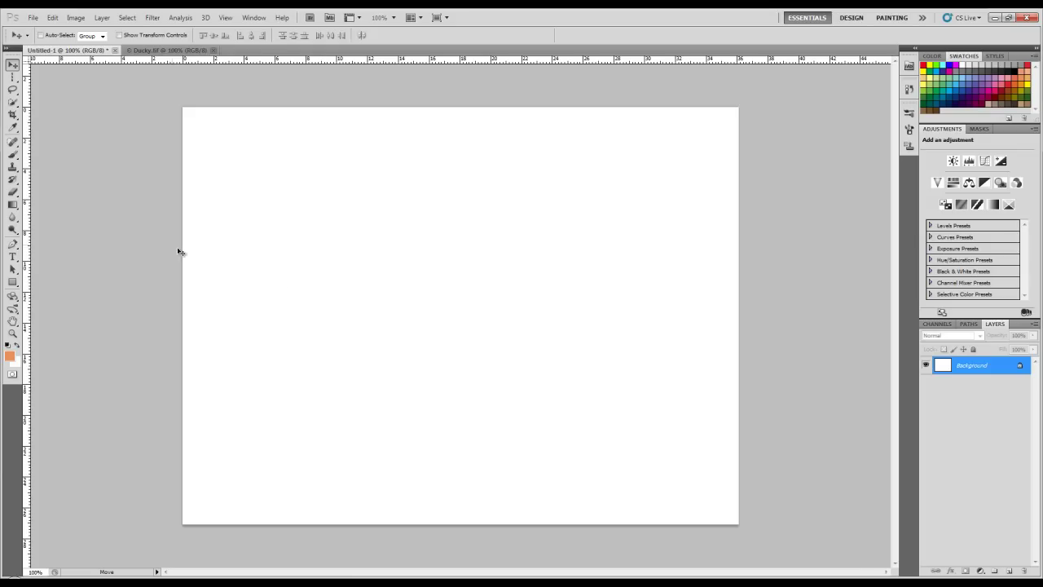
Draw a test rectangular selection with the Rectangular Marquee, then clear it
left_click(13, 78)
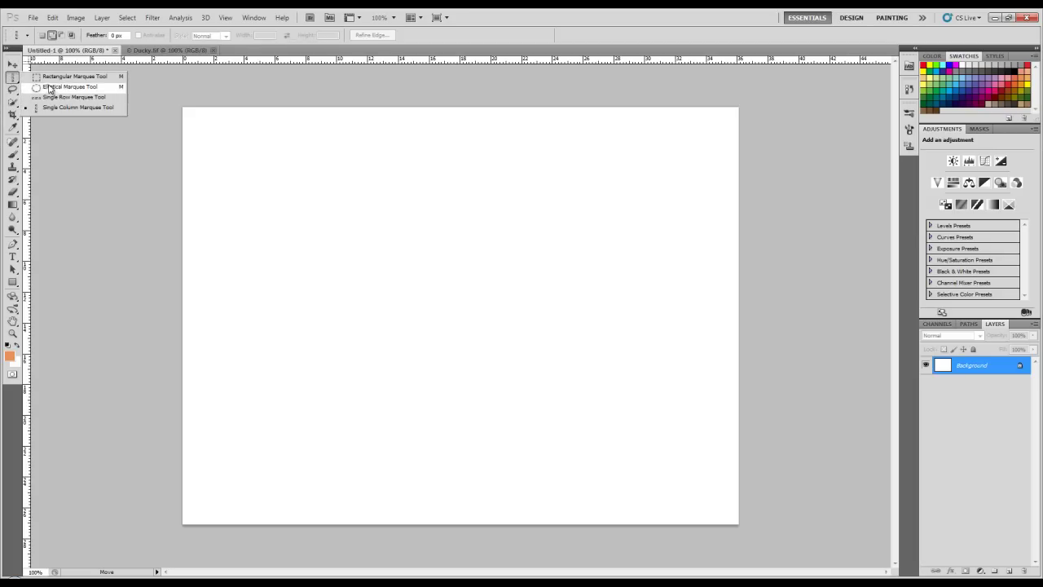
left_click(51, 76)
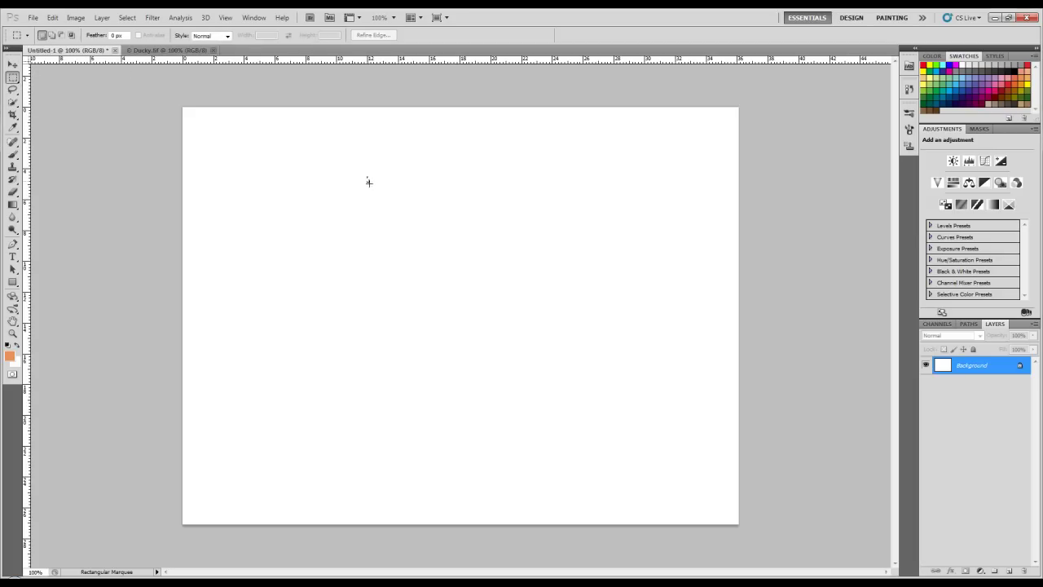
left_click_drag(451, 276, 554, 357)
left_click_drag(554, 357, 552, 356)
left_click(441, 201)
Drag two horizontal and two vertical guides from the rulers to form a nine-cell grid
left_click_drag(321, 65, 369, 212)
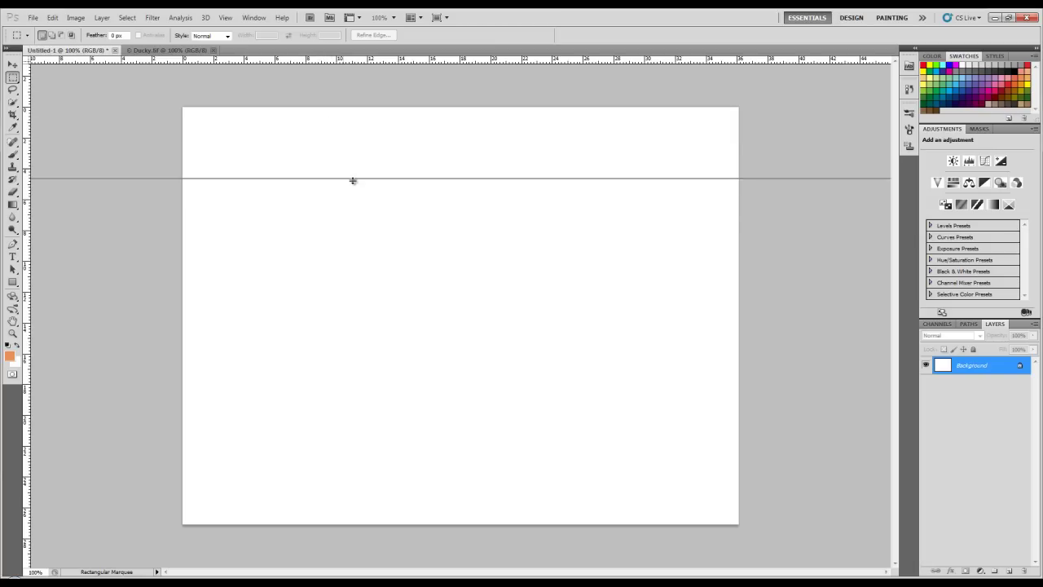
left_click_drag(370, 212, 391, 255)
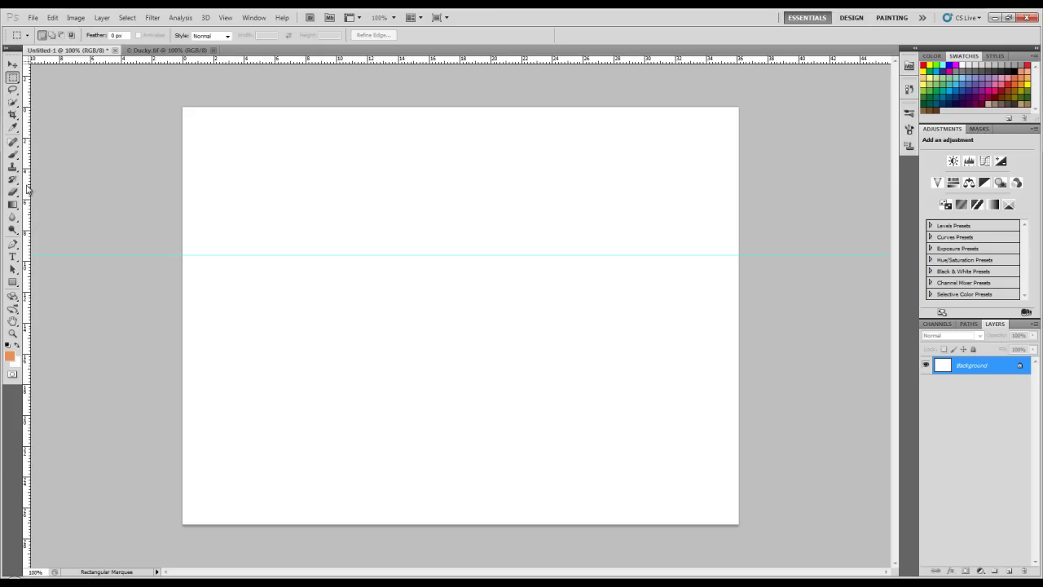
mouse_move(27, 187)
left_mouse_down()
mouse_move(459, 210)
mouse_move(337, 224)
left_mouse_up()
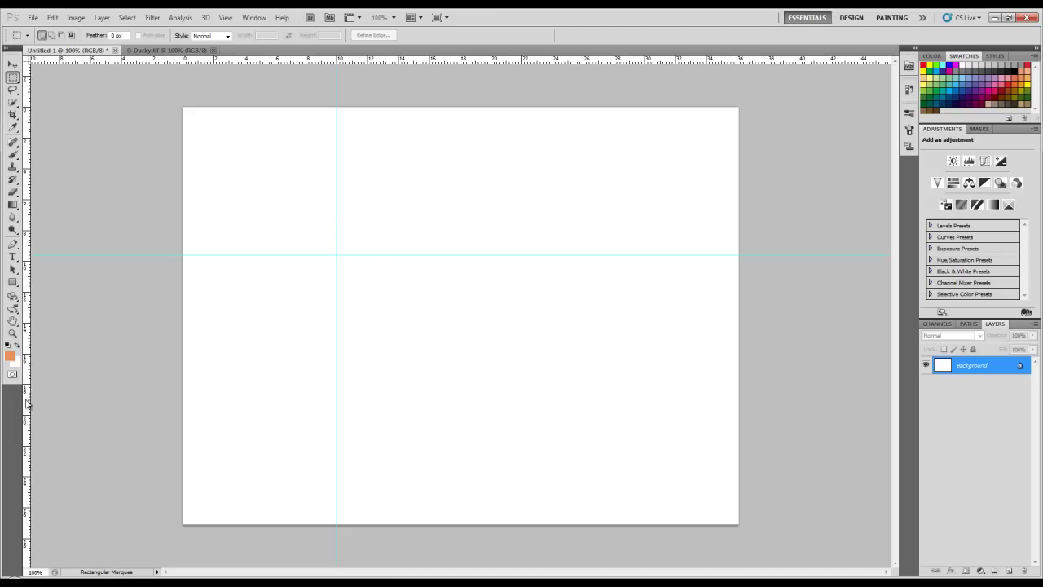
left_click_drag(27, 403, 554, 402)
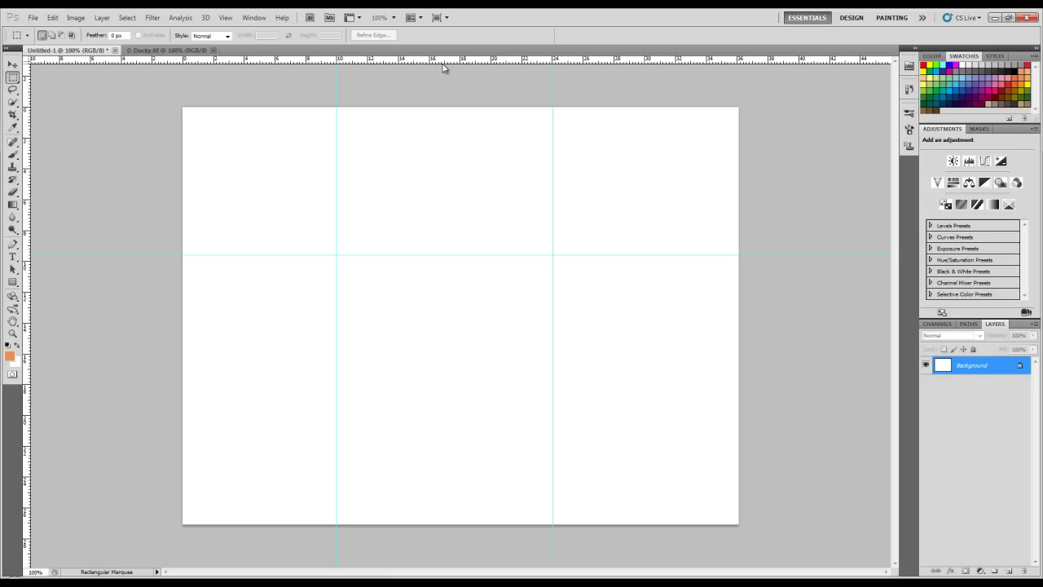
left_click_drag(443, 68, 467, 415)
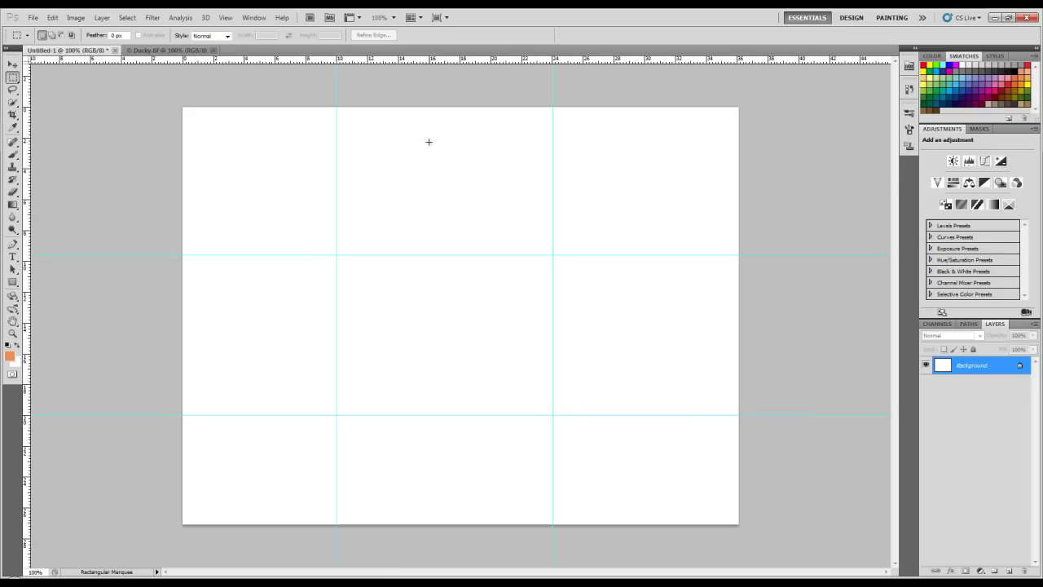
Draw a small square selection in the bottom-middle cell from its top-left guide intersection
left_click_drag(408, 157, 340, 249)
left_click_drag(341, 249, 340, 251)
left_click_drag(411, 490, 339, 422)
Open the View menu to reach the guide options
left_click(225, 17)
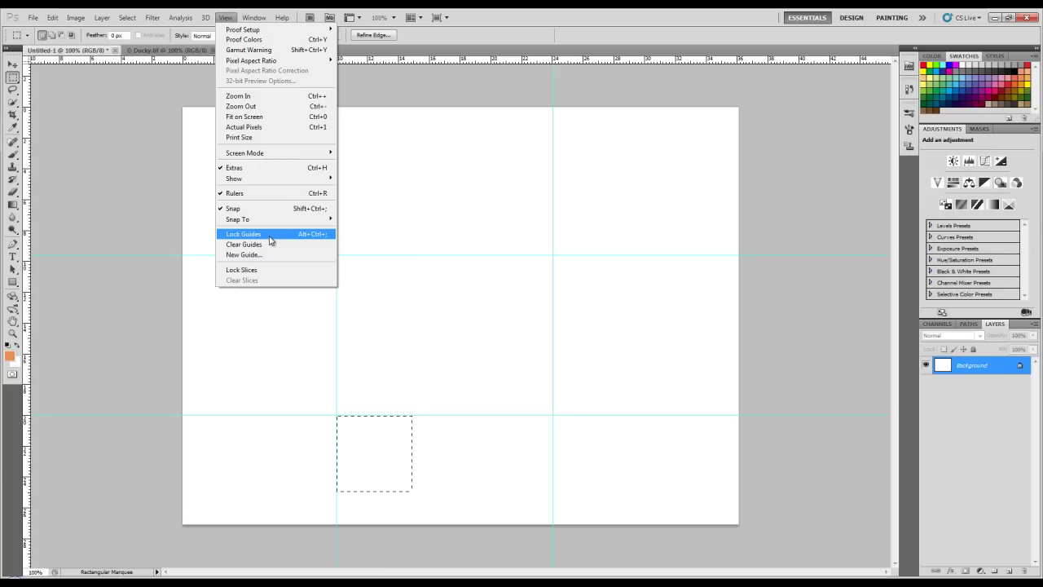
Toggle Lock Guides and try moving a guide with the Move tool, dismissing the error
left_click(271, 238)
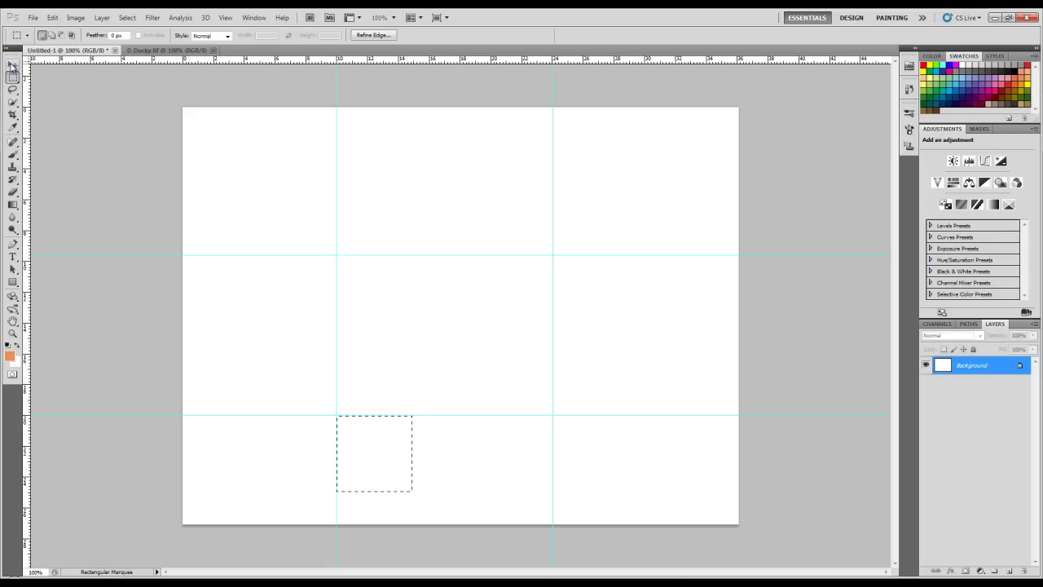
left_click(13, 65)
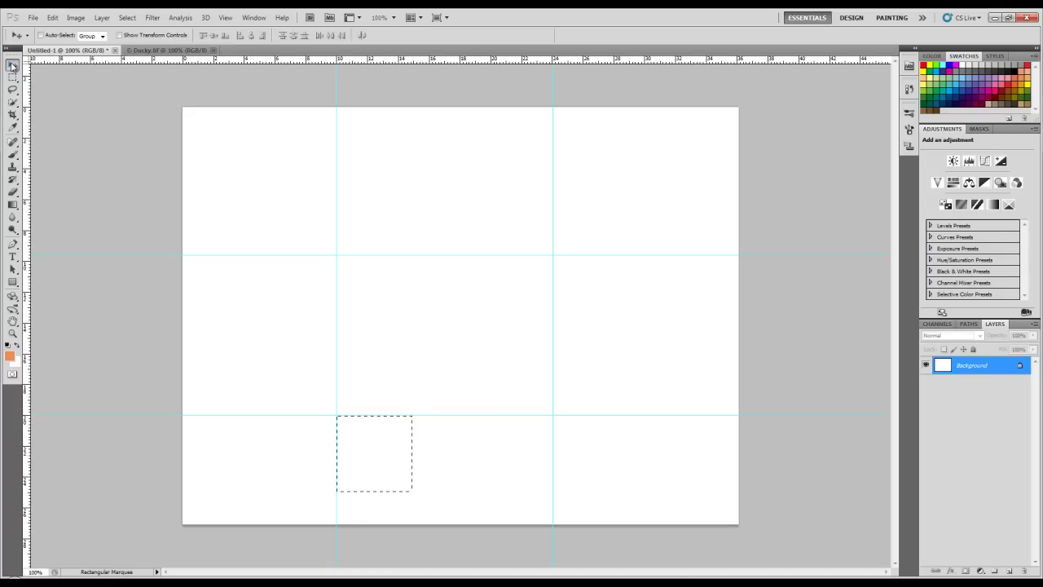
left_click(334, 187)
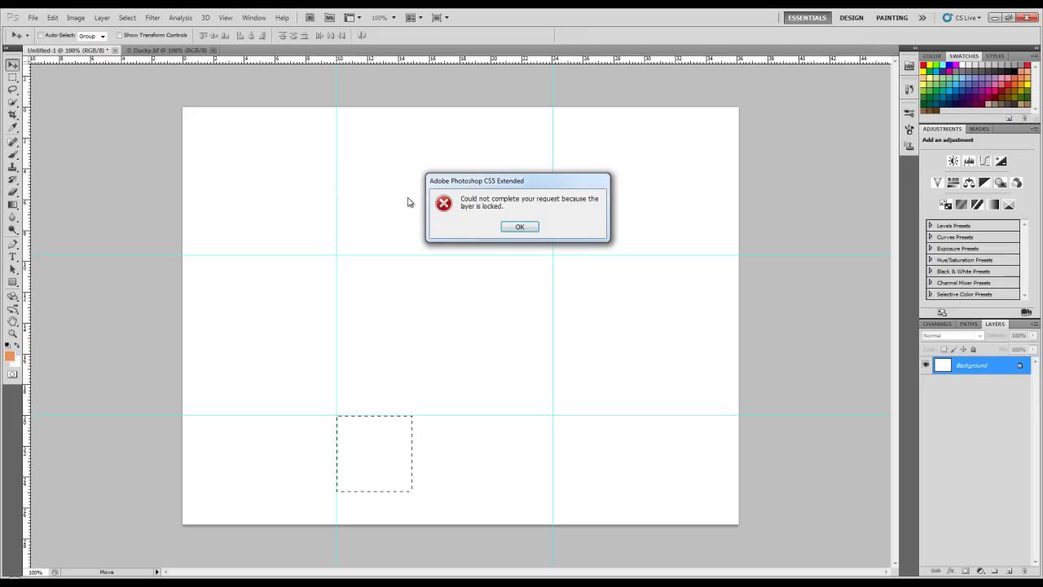
left_click(519, 226)
Unlock guides, shift the left vertical guide further left, then relock and confirm it stays put
left_click(224, 19)
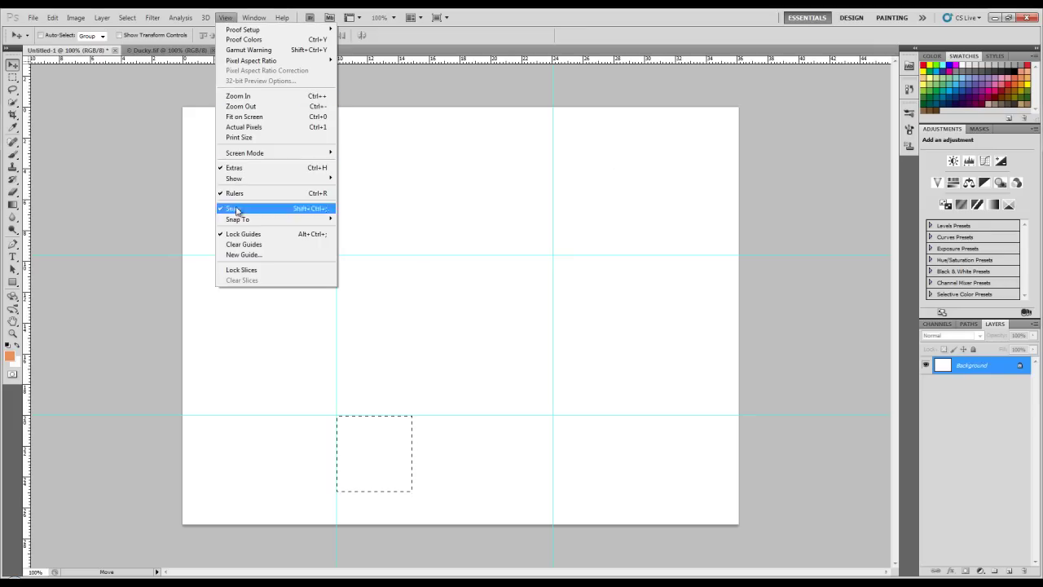
left_click(248, 234)
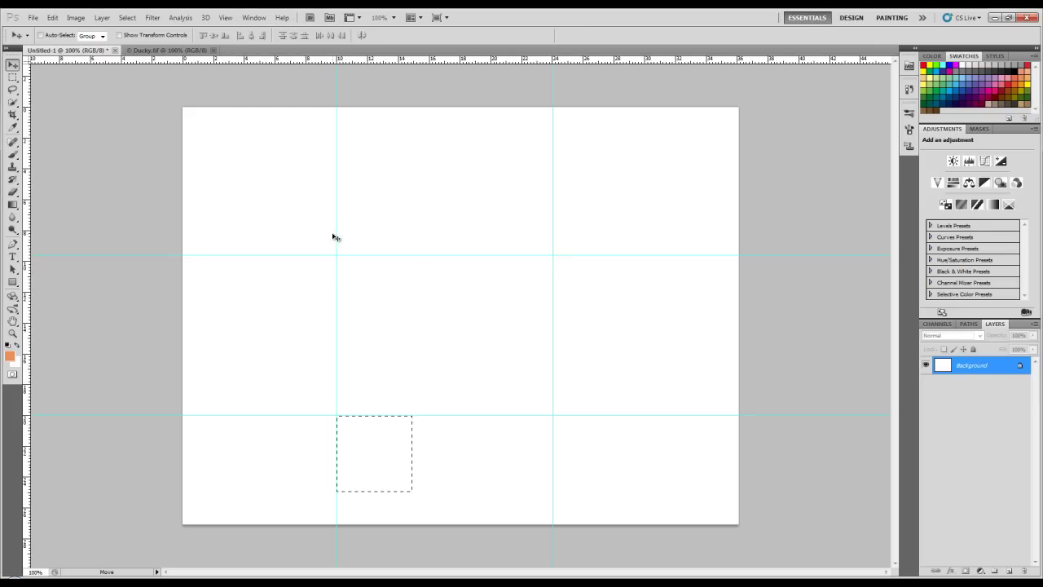
left_click_drag(336, 234, 306, 231)
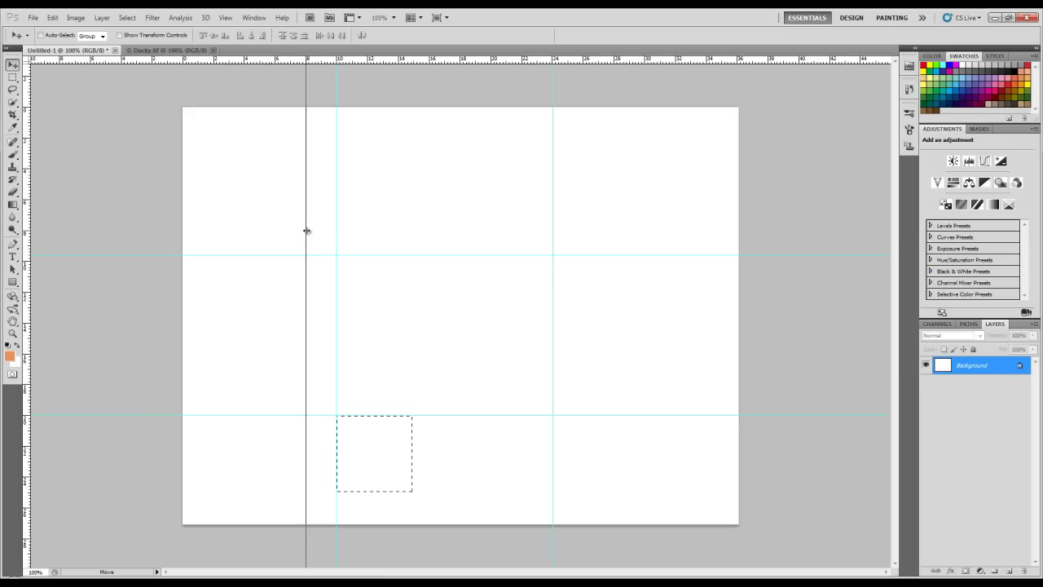
left_click_drag(306, 231, 306, 231)
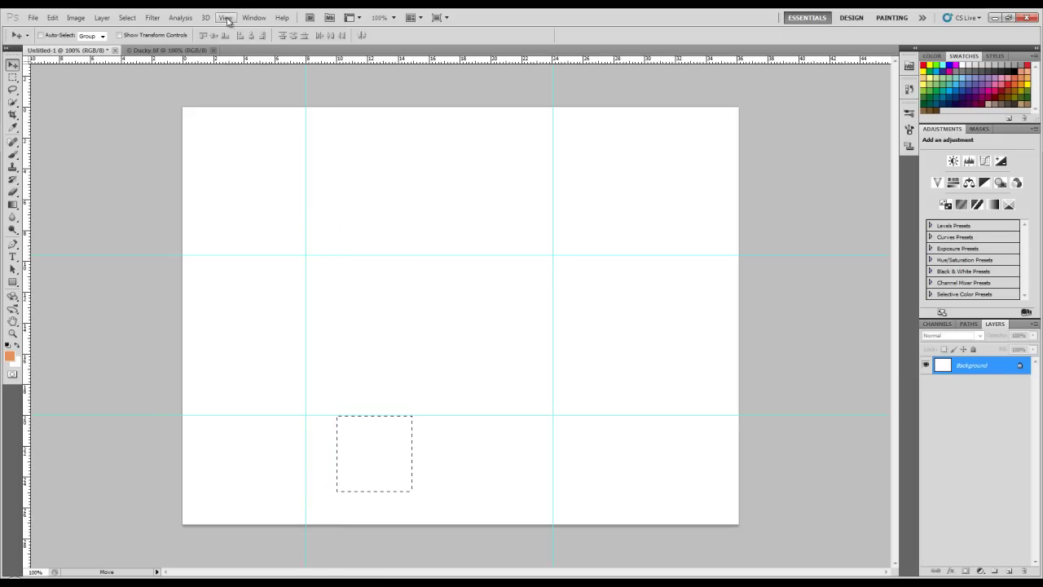
left_click(227, 18)
left_click(269, 234)
left_click(313, 244)
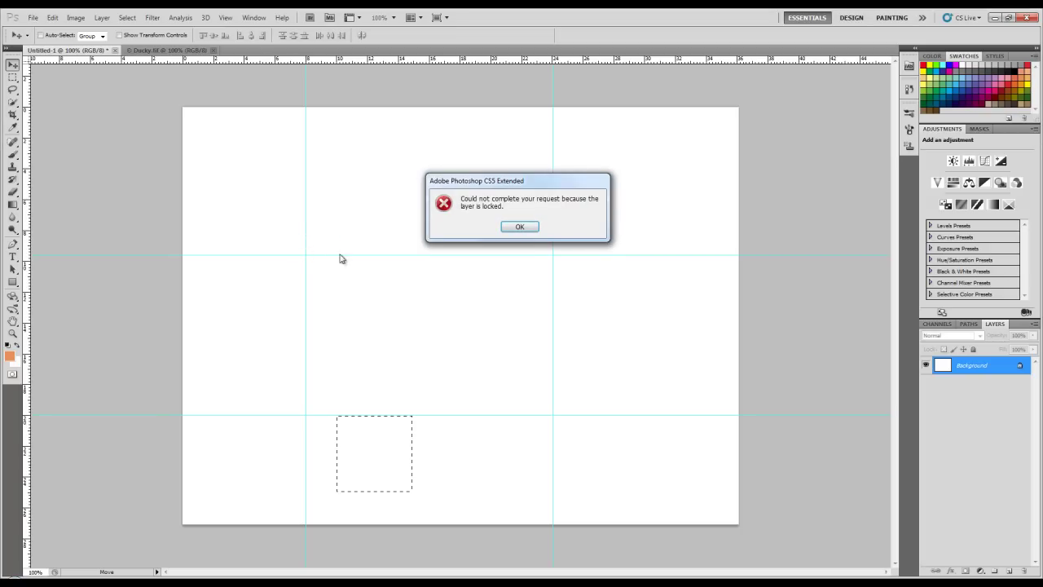
left_click(526, 228)
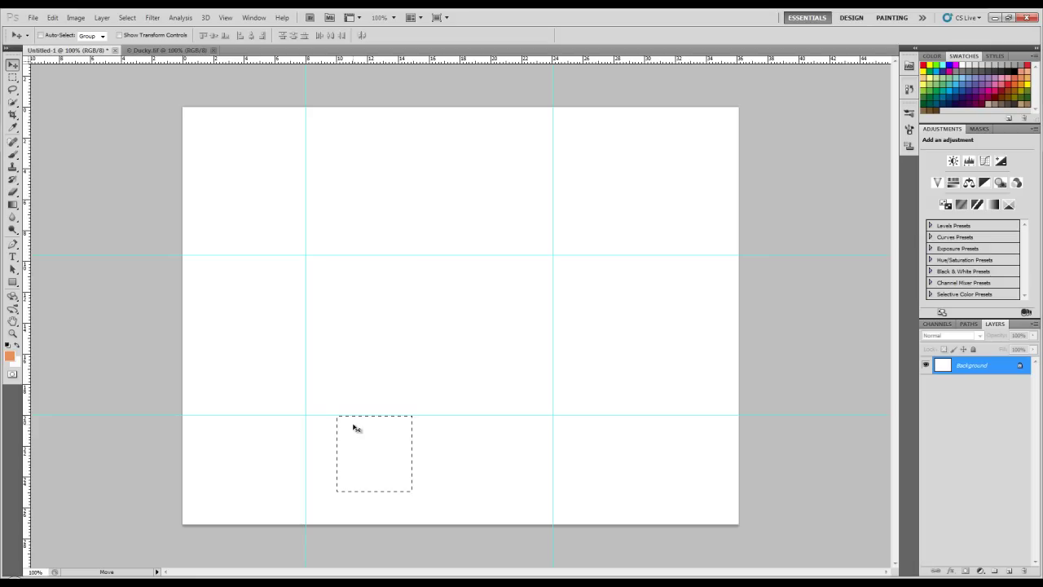
Unlock the guides, toggle their visibility off and back on, then clear every guide
left_click(225, 19)
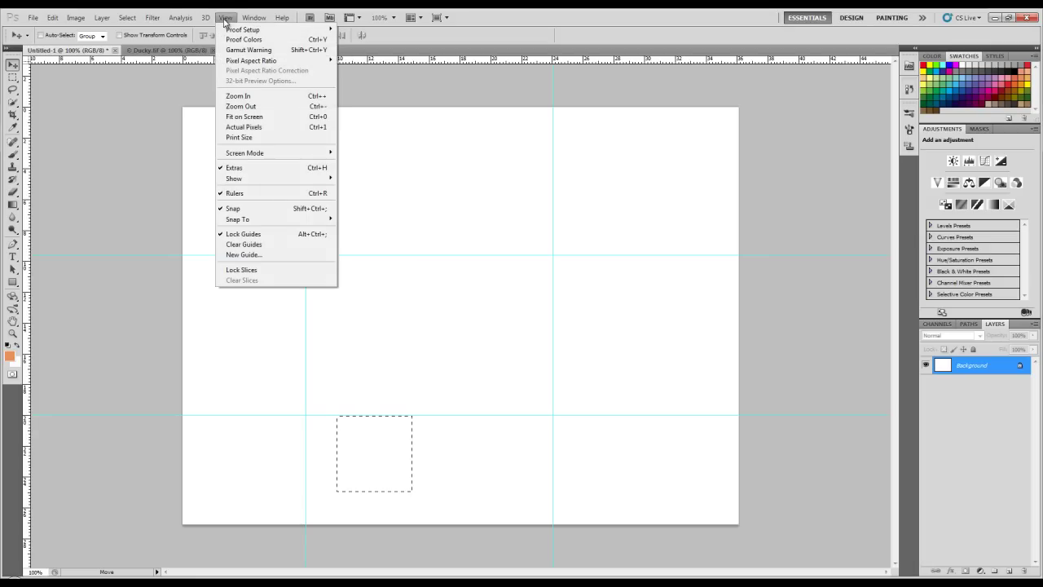
left_click(275, 236)
left_click(233, 20)
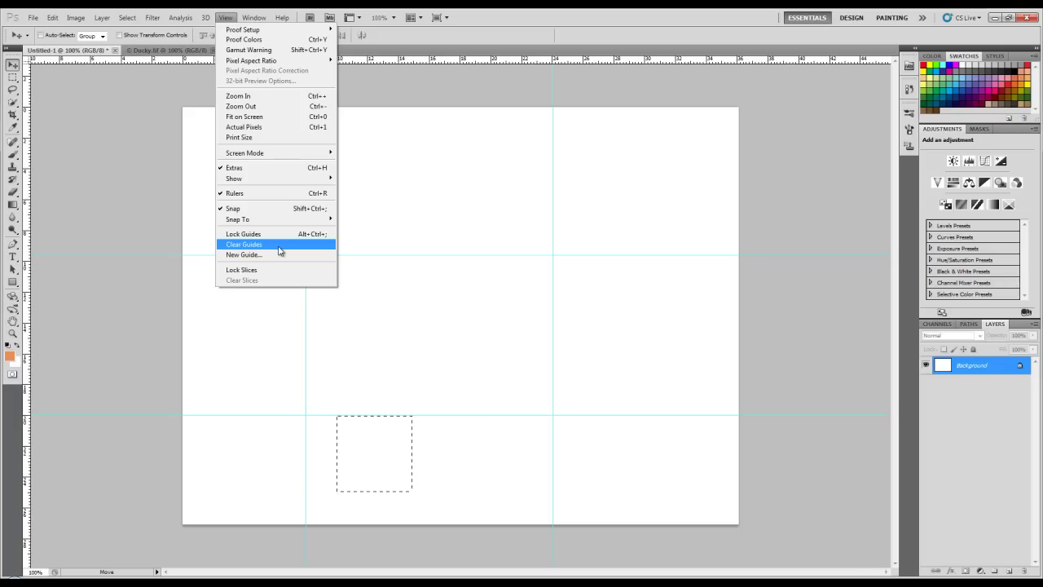
mouse_move(245, 179)
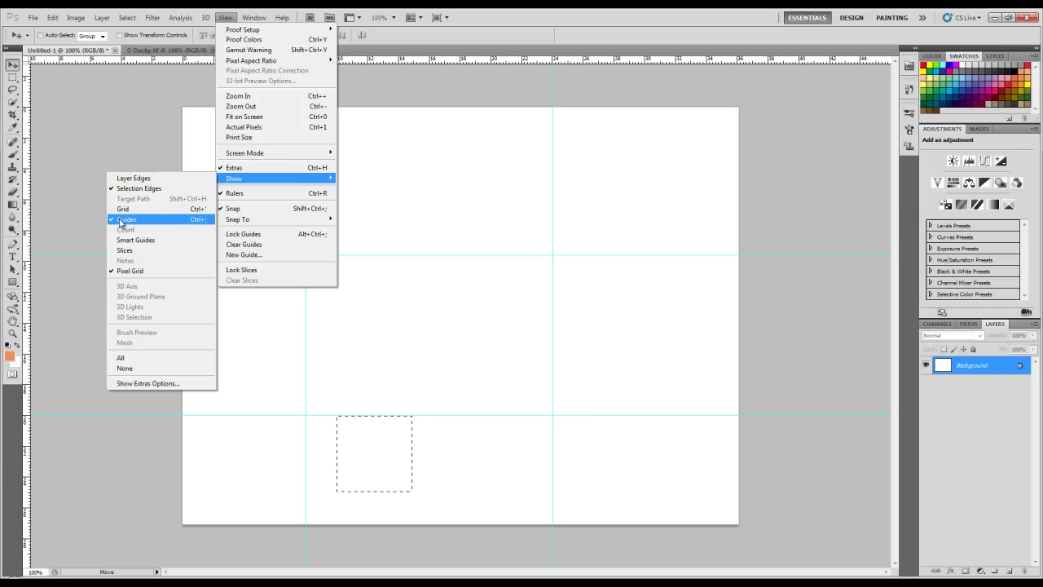
left_click(135, 220)
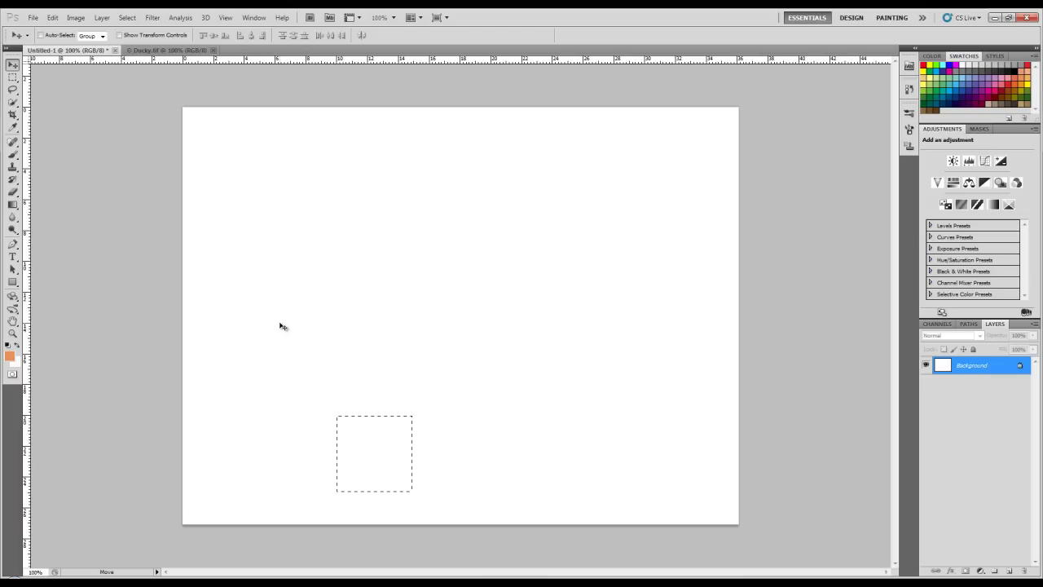
left_click(225, 18)
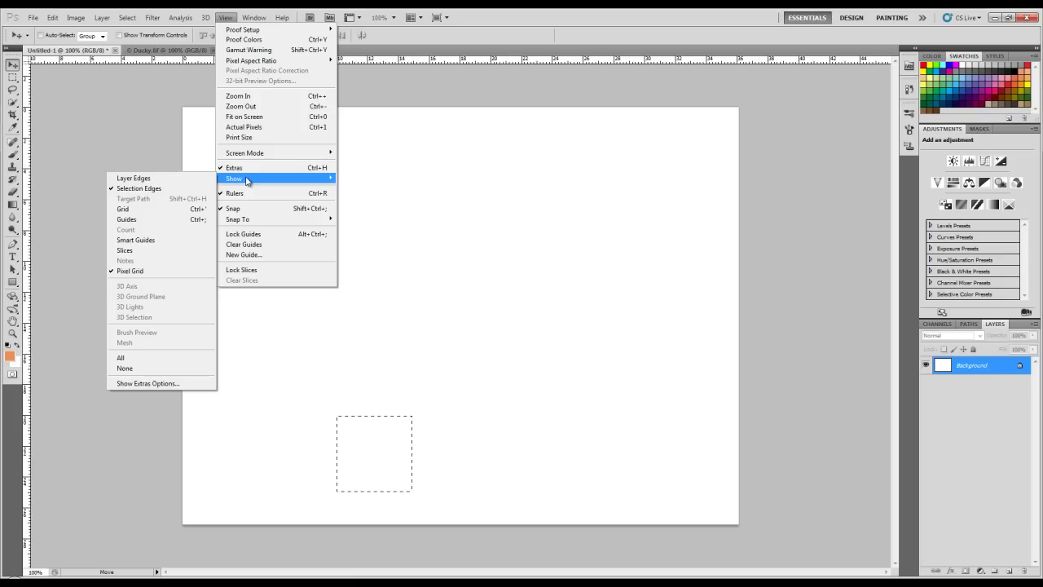
left_click(187, 219)
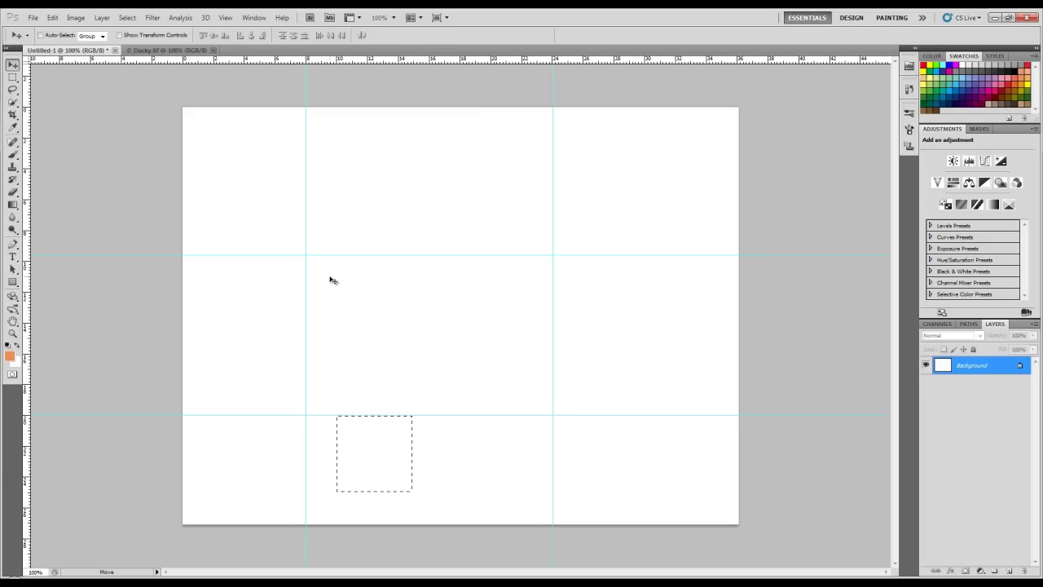
left_click(227, 18)
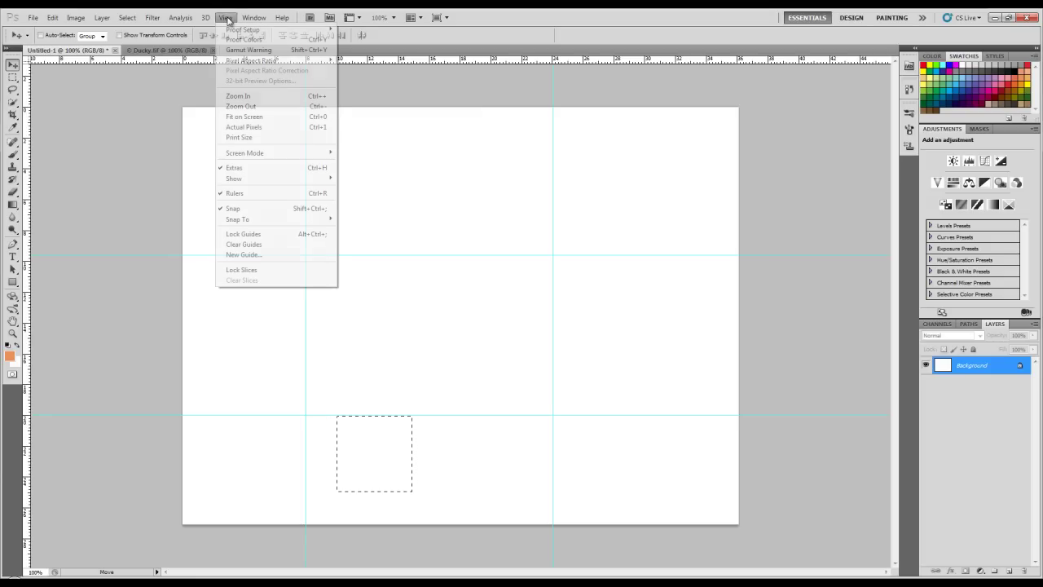
left_click(268, 246)
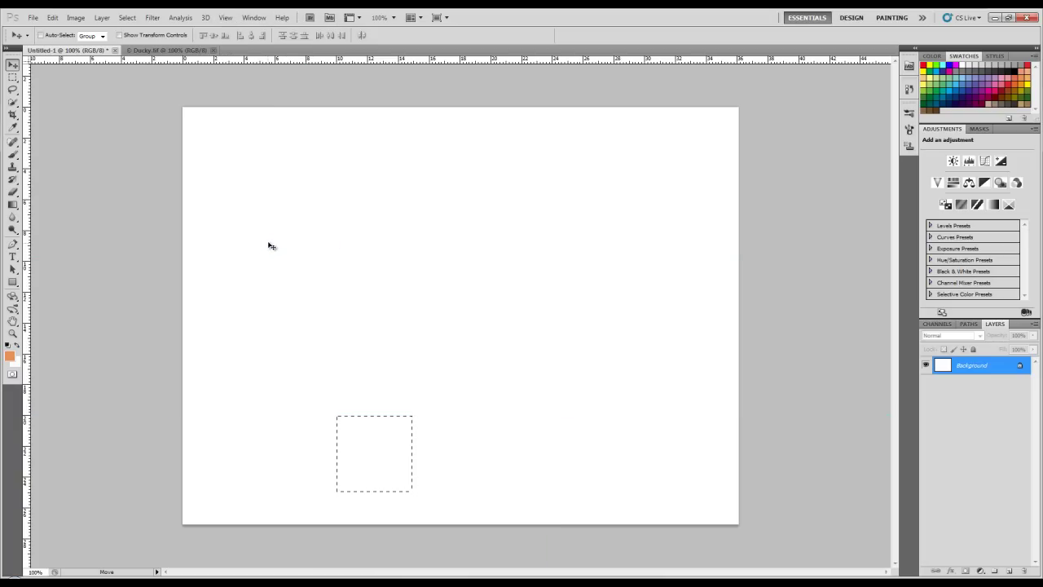
Deselect the square and drag one horizontal guide down to mid-canvas
key("ctrl+d")
left_click_drag(363, 62, 361, 323)
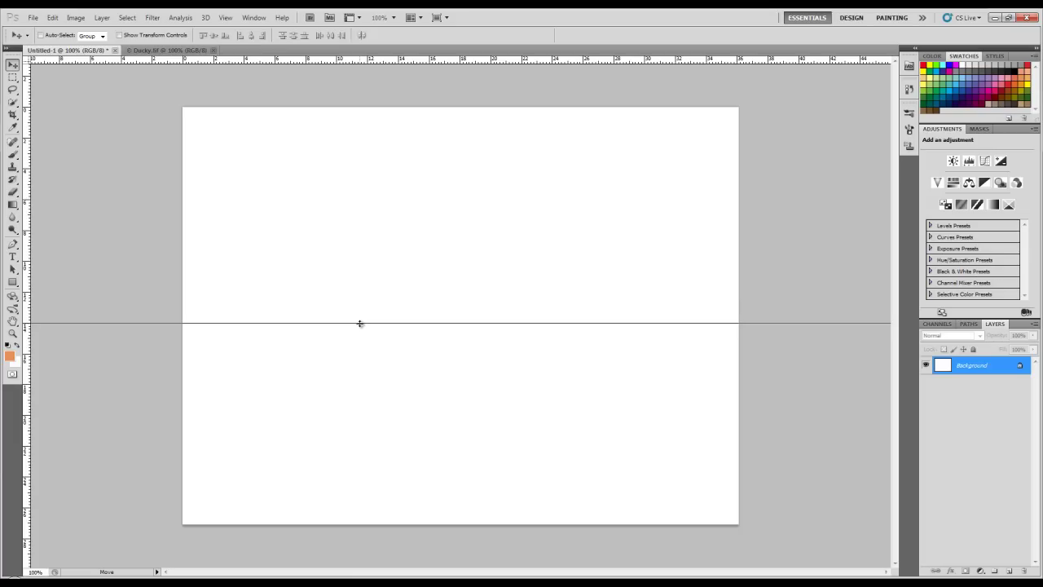
left_click_drag(360, 323, 362, 323)
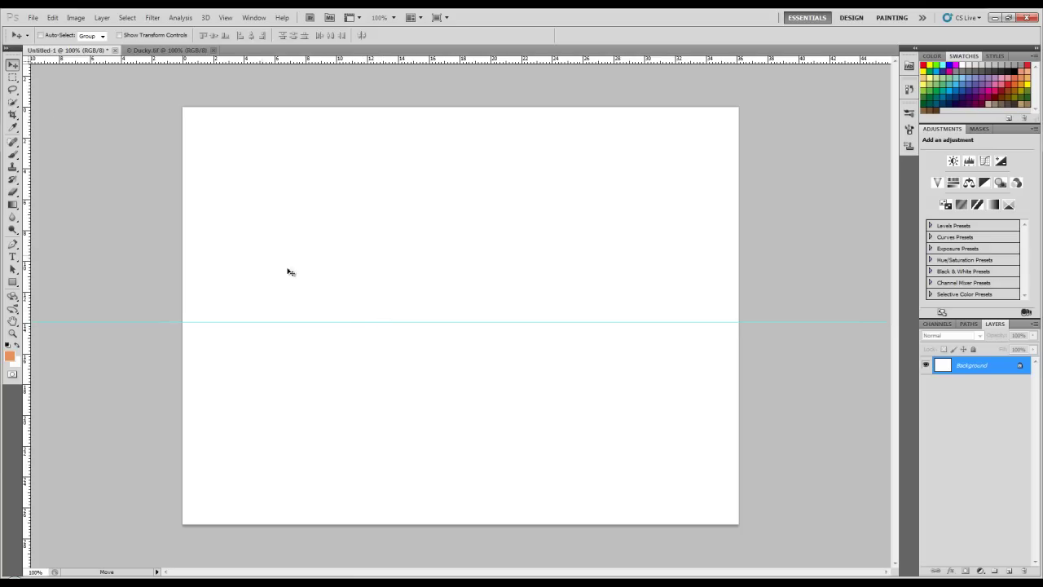
left_click(225, 17)
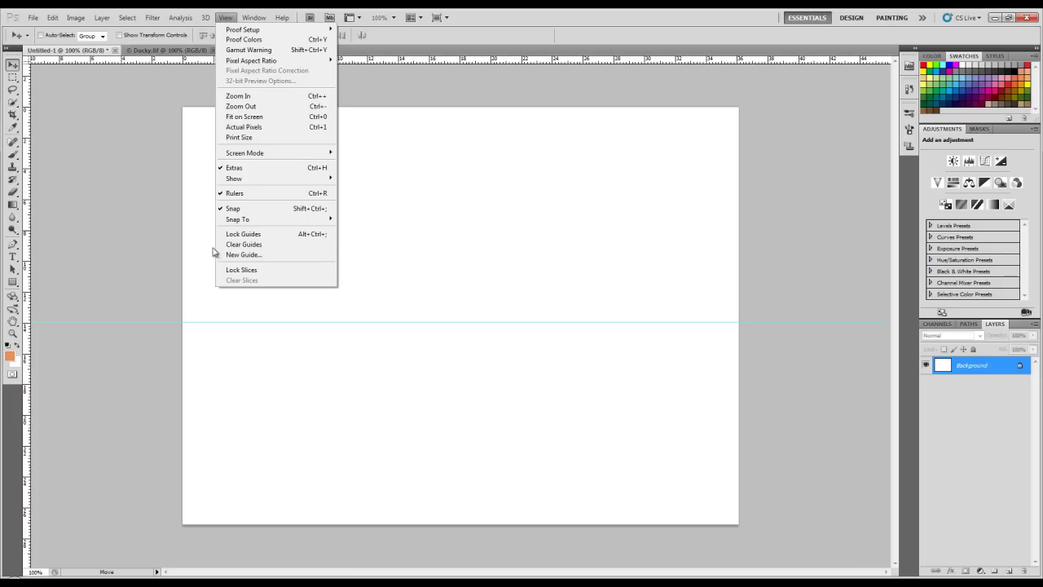
Add a horizontal guide at 10 cm with New Guide
left_click(274, 255)
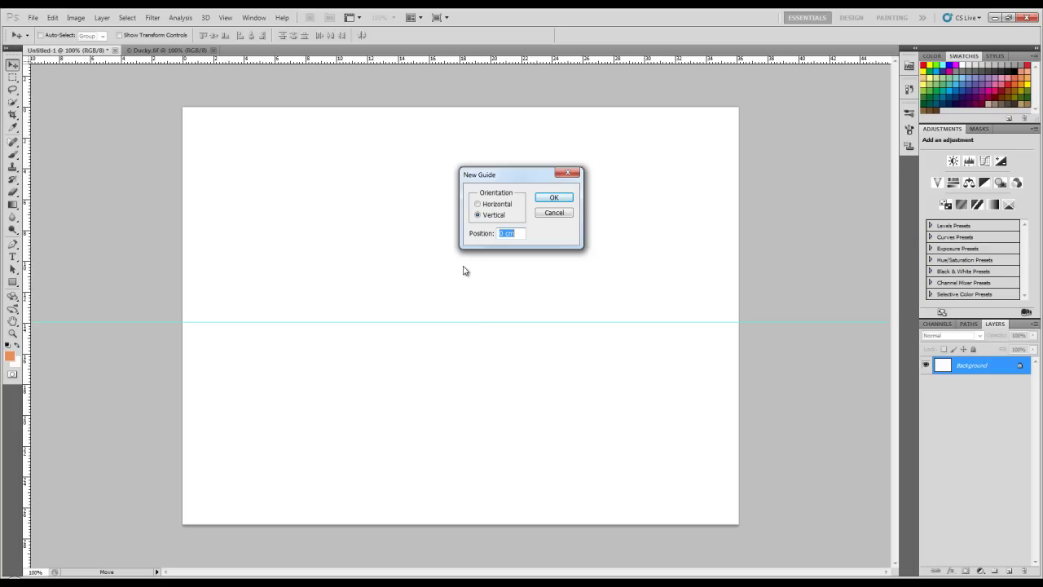
left_click(478, 203)
double_click(501, 233)
type("10")
left_click(554, 198)
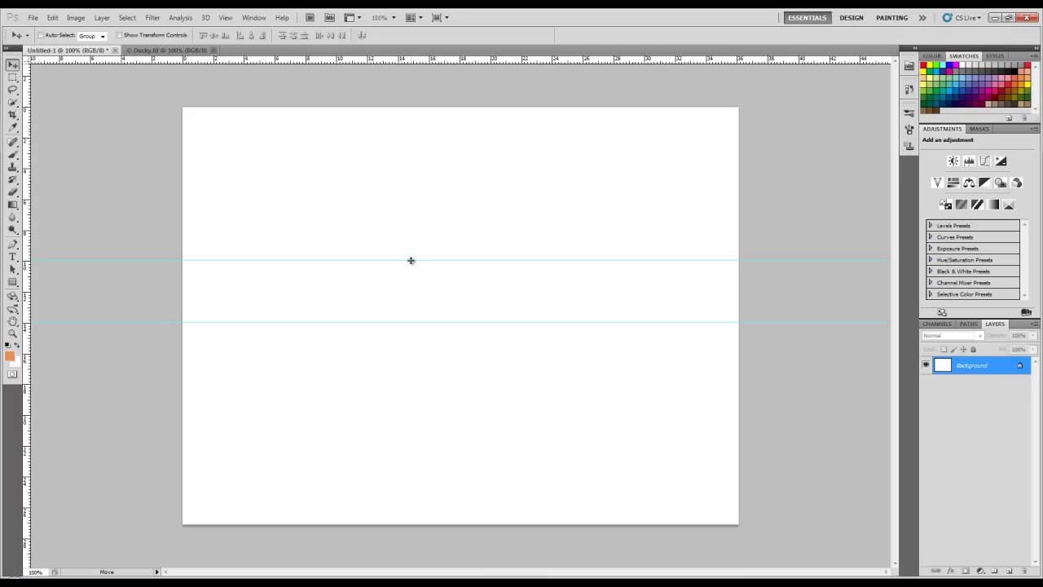
Add a vertical guide at 16 cm with New Guide
left_click(225, 17)
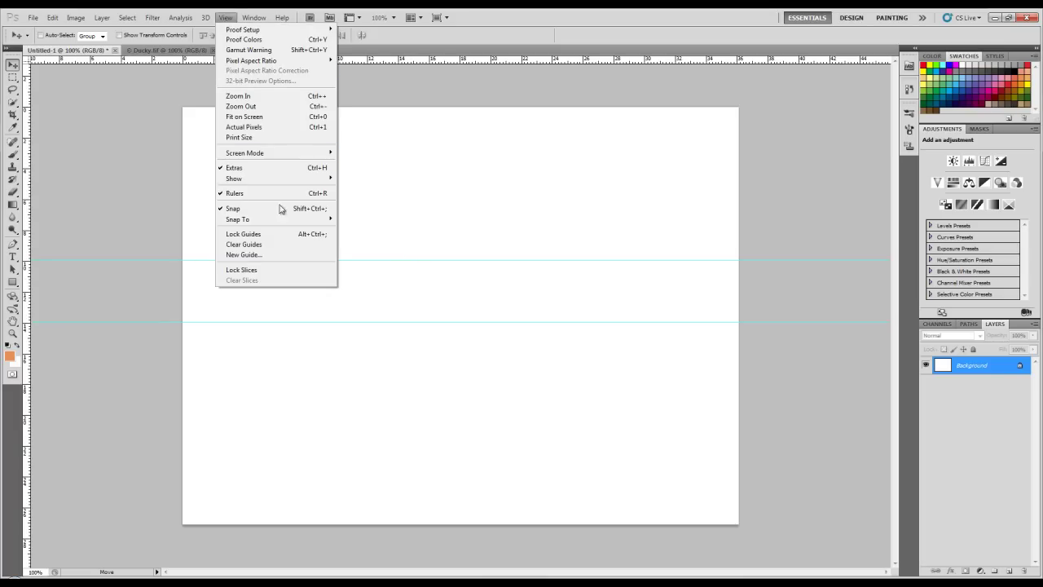
left_click(244, 254)
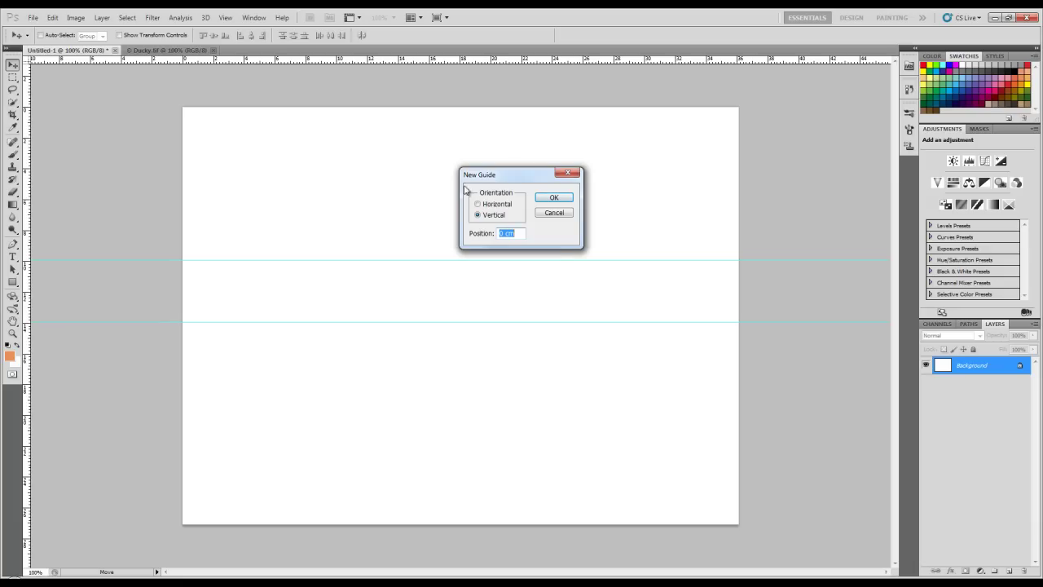
left_click_drag(520, 233, 494, 236)
type("16")
left_click(560, 198)
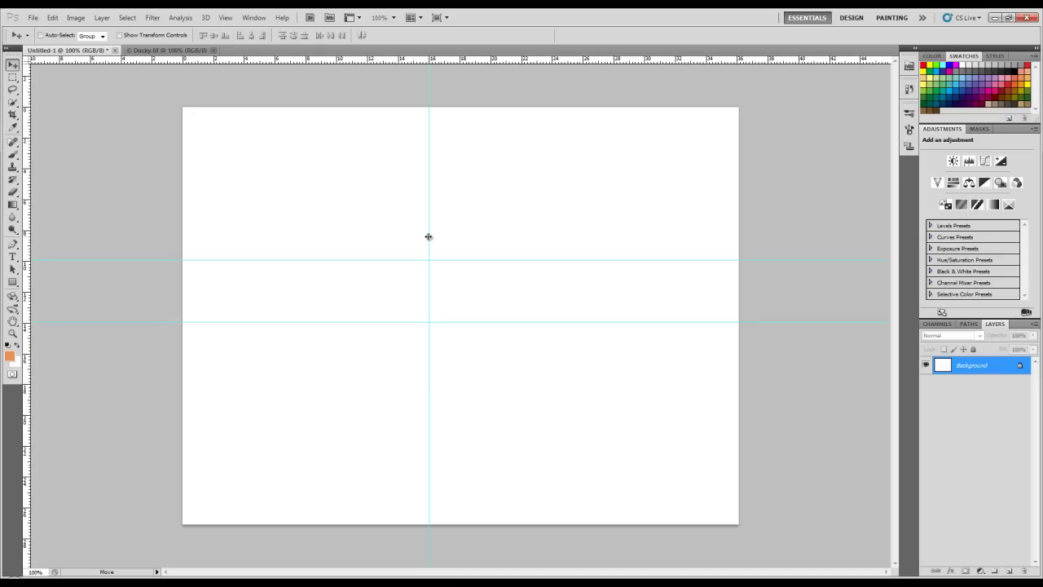
Drag the vertical guide right, then back off the canvas to remove it
left_click_drag(428, 235, 645, 231)
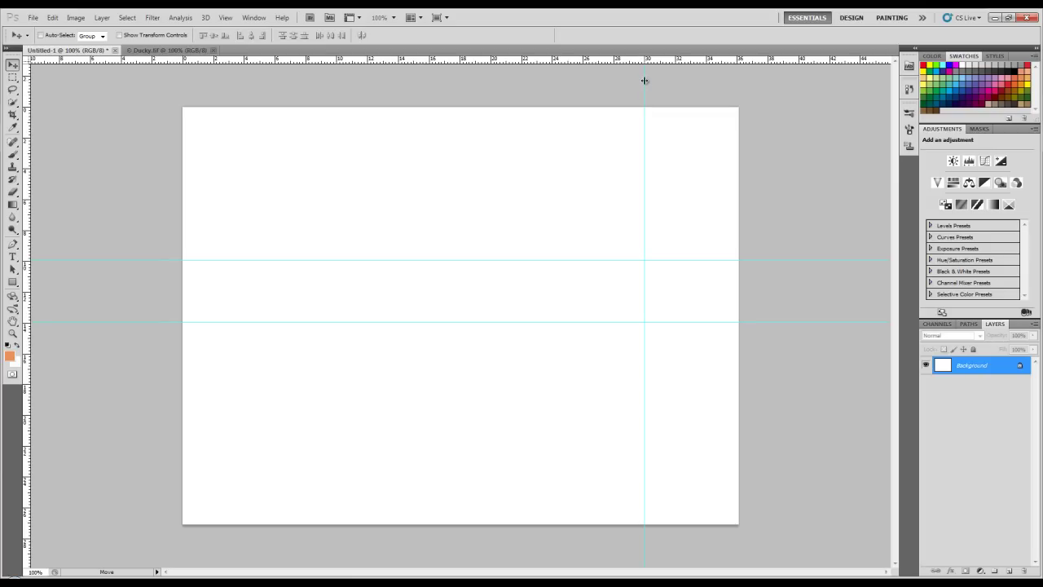
mouse_move(644, 81)
left_mouse_down()
mouse_move(270, 87)
mouse_move(154, 100)
mouse_move(29, 137)
left_mouse_up()
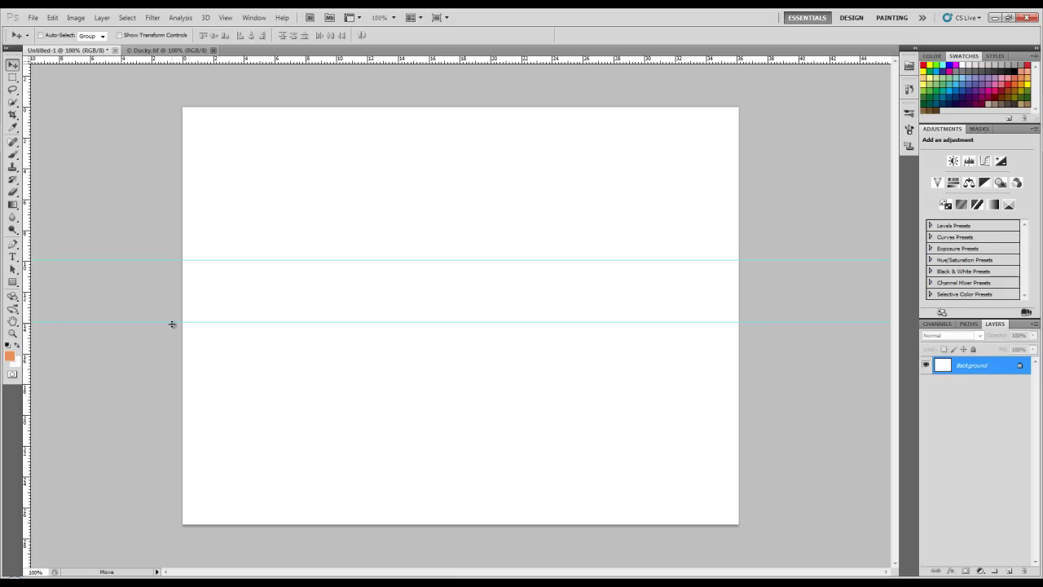
left_click(227, 18)
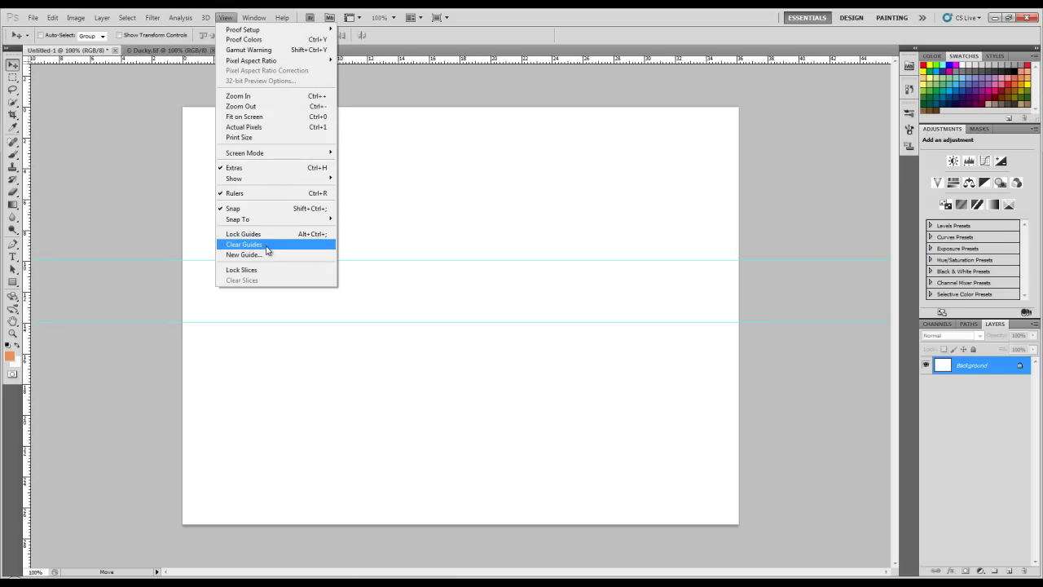
Drag both horizontal guides onto the top ruler and pull one new guide across the upper canvas
left_click(392, 261)
left_click_drag(395, 261, 389, 64)
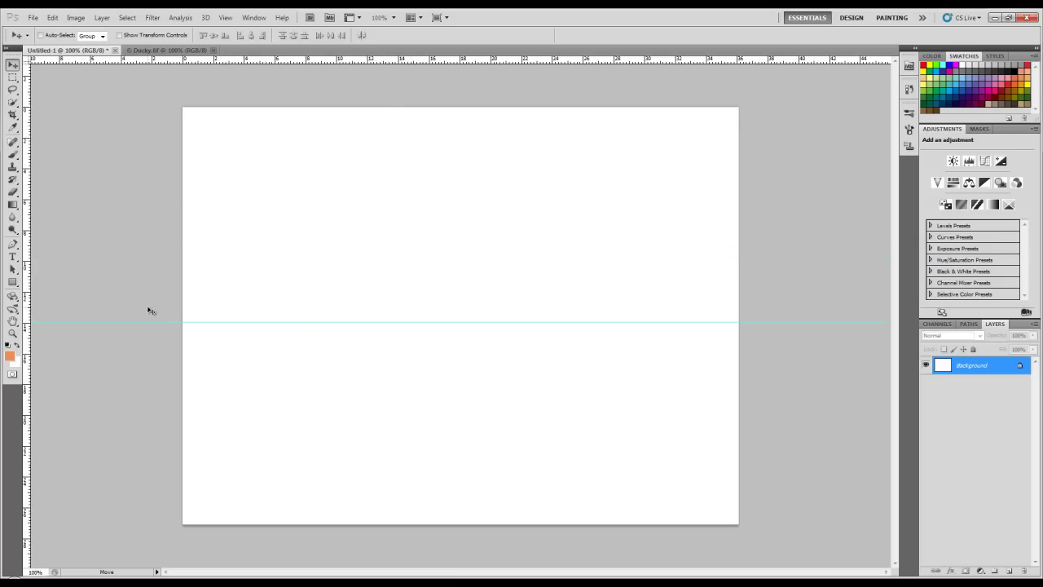
mouse_move(224, 322)
left_mouse_down()
mouse_move(252, 67)
mouse_move(253, 82)
left_mouse_up()
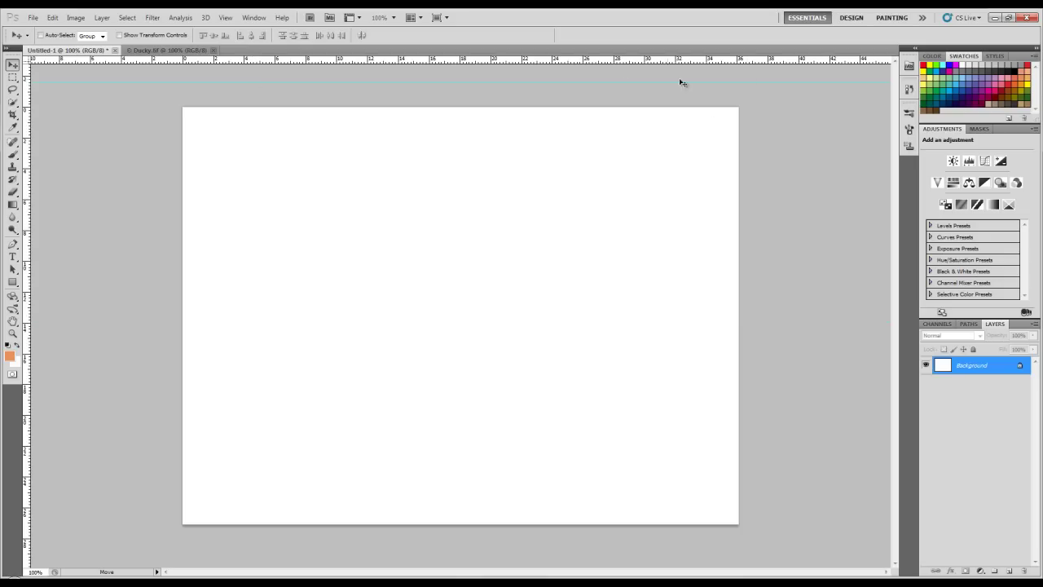
left_click_drag(157, 82, 158, 212)
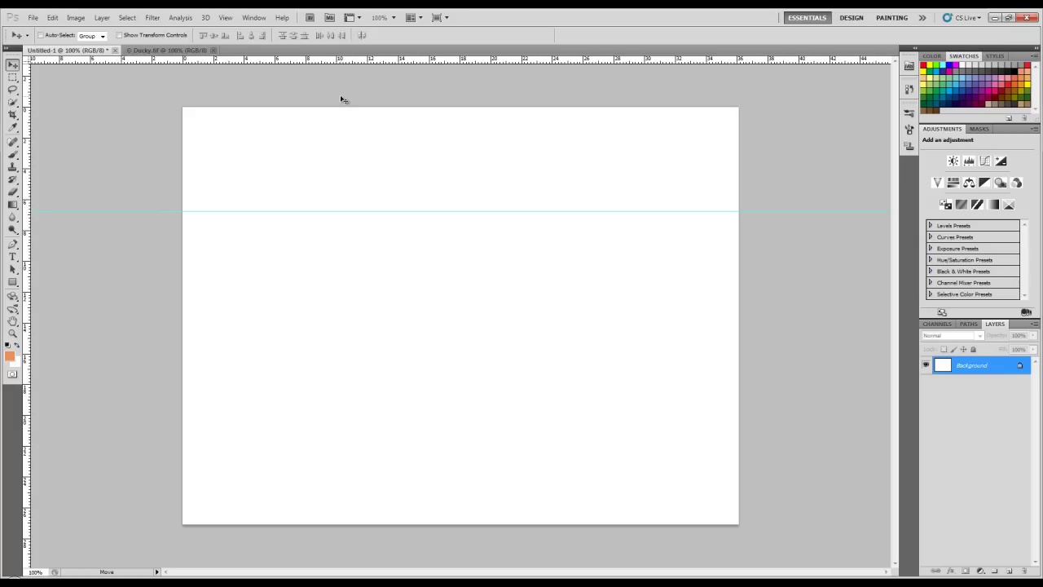
Hide the rulers, toggling them with Ctrl+R, and clear the last guide
left_click(230, 18)
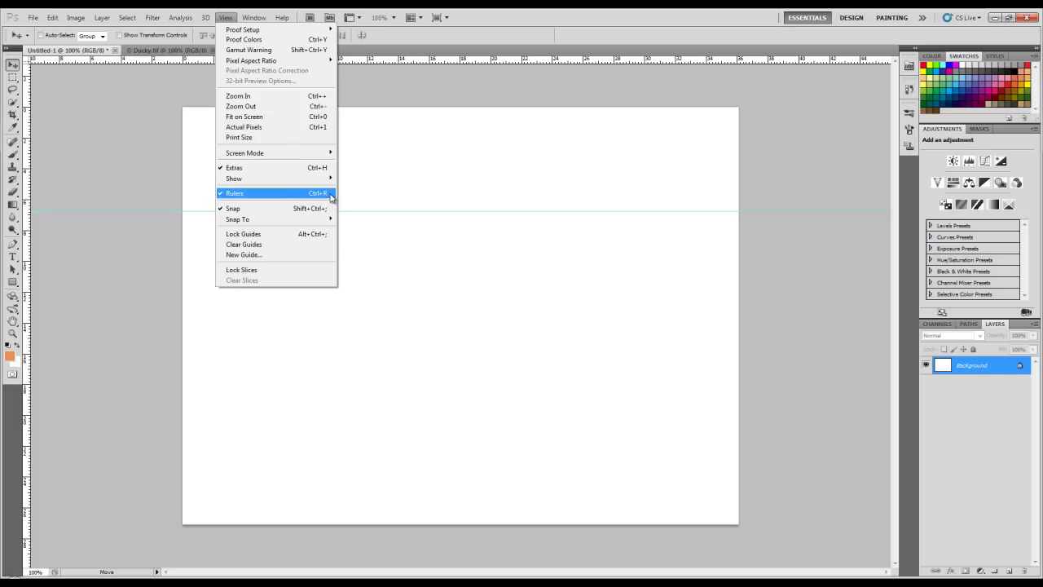
left_click(331, 198)
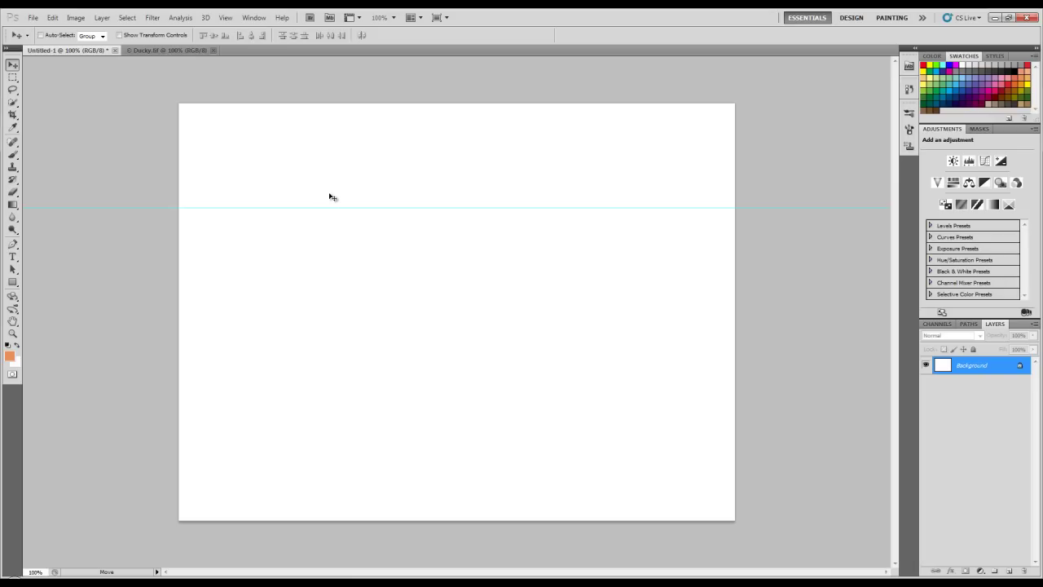
key("ctrl+r")
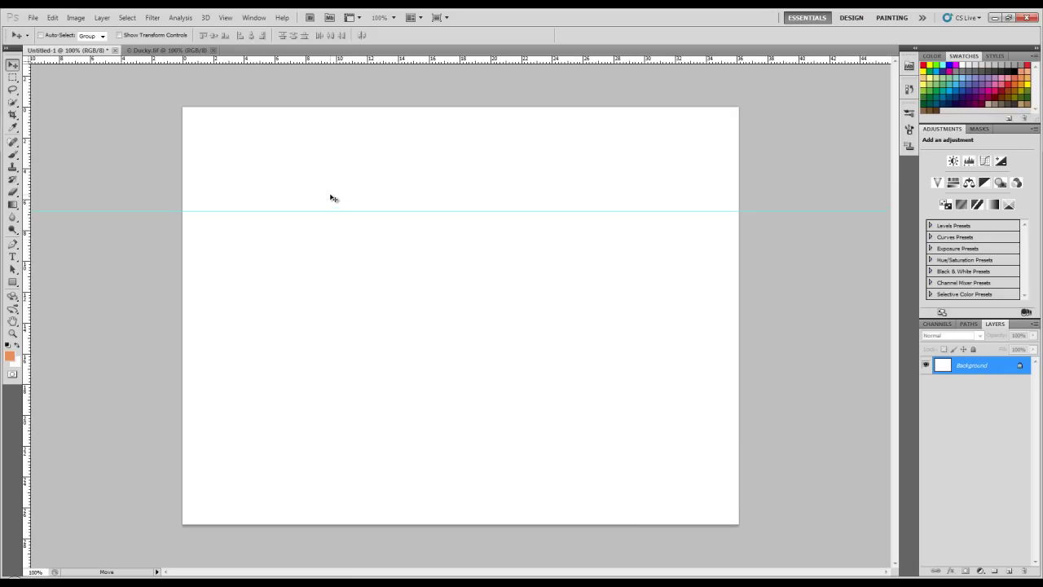
key("ctrl+r")
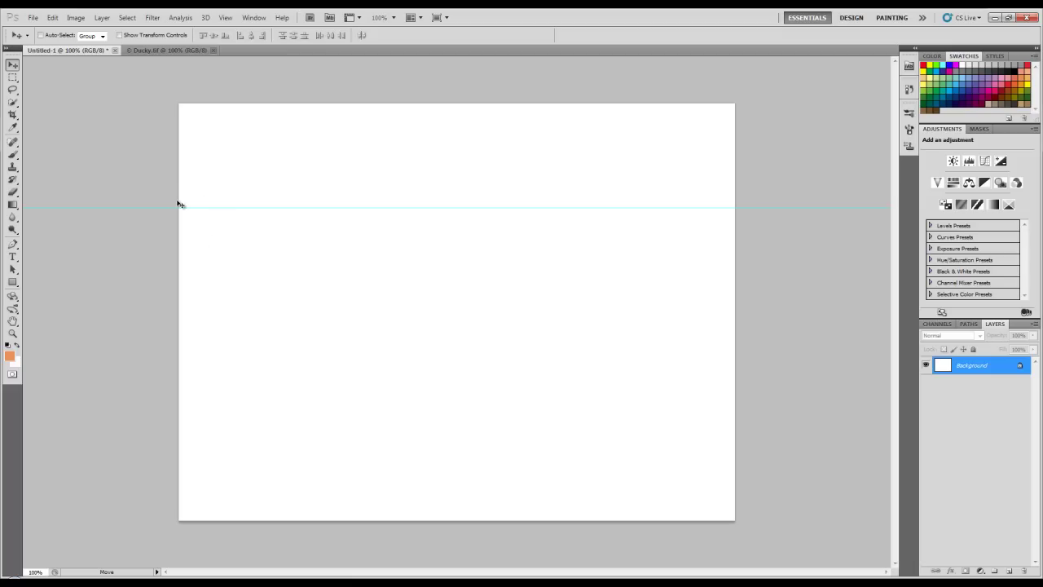
left_click(225, 18)
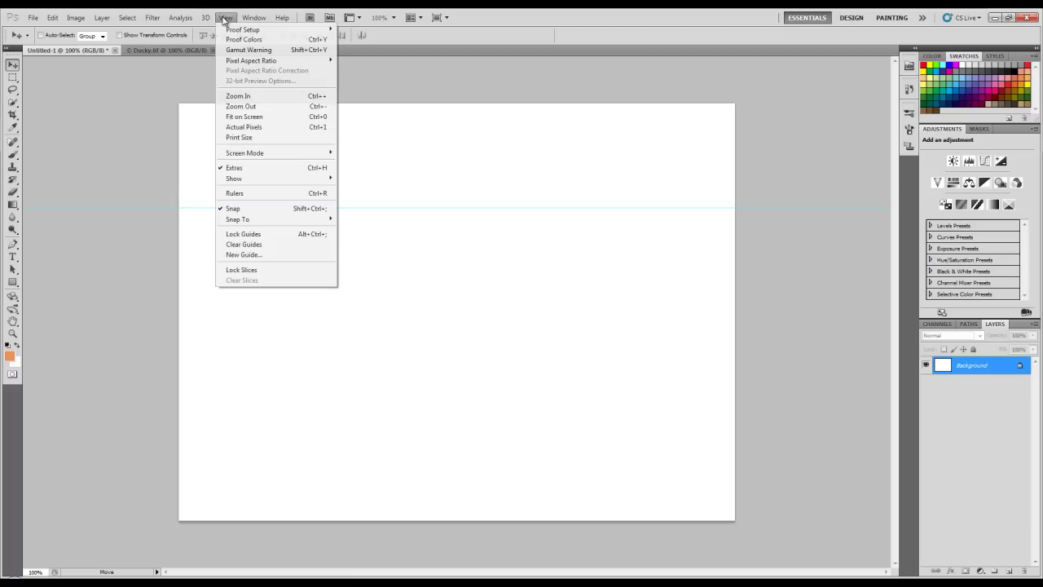
left_click(269, 244)
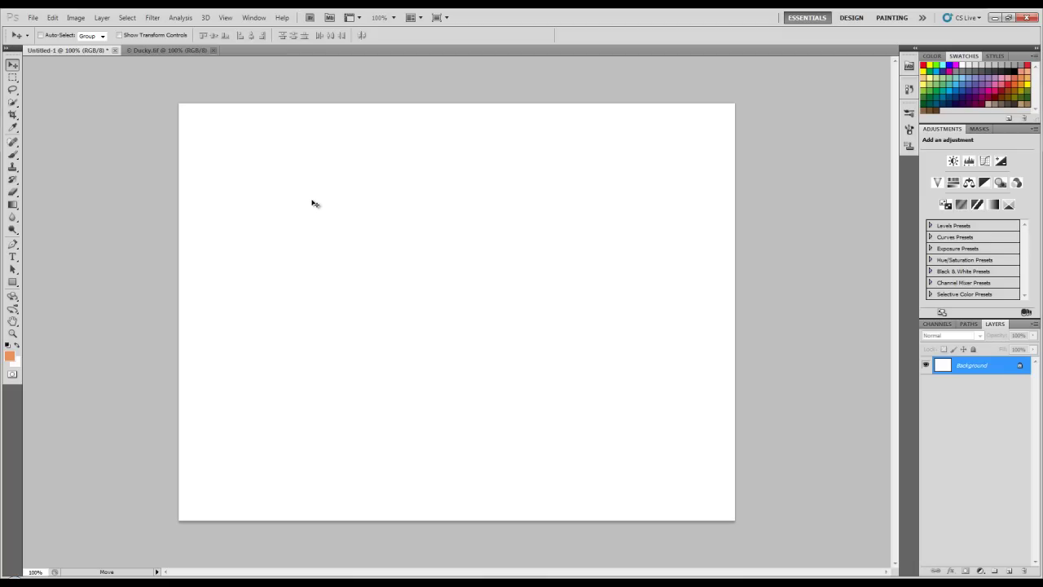
Turn on the grid overlay with View > Show > Grid
left_click(224, 17)
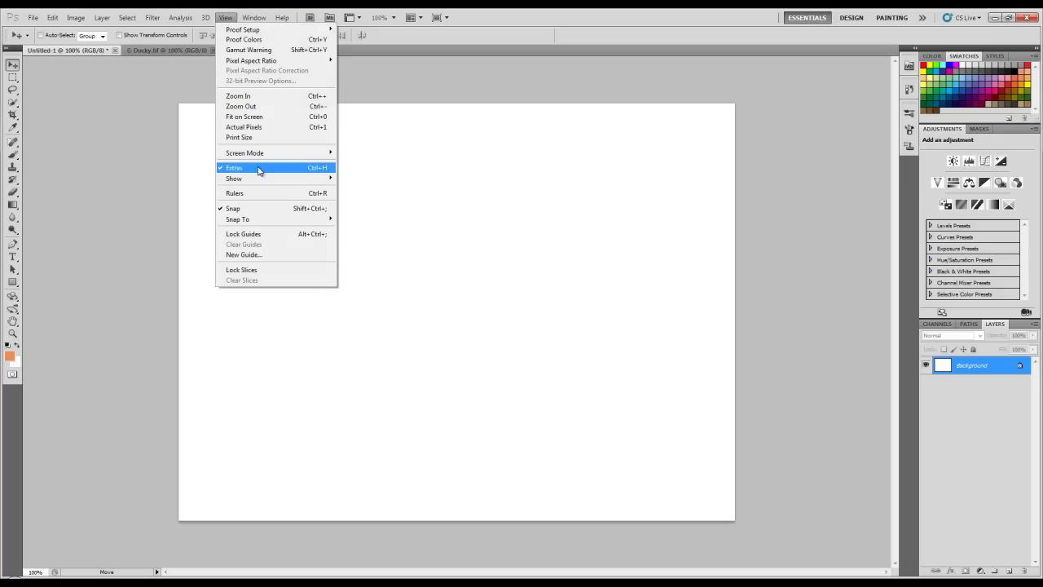
mouse_move(245, 178)
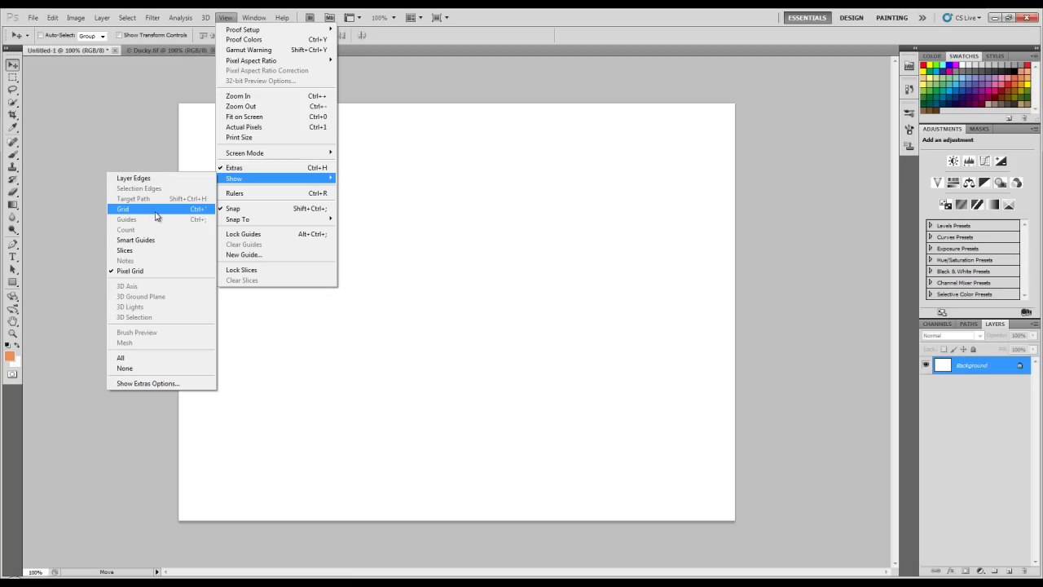
left_click(156, 215)
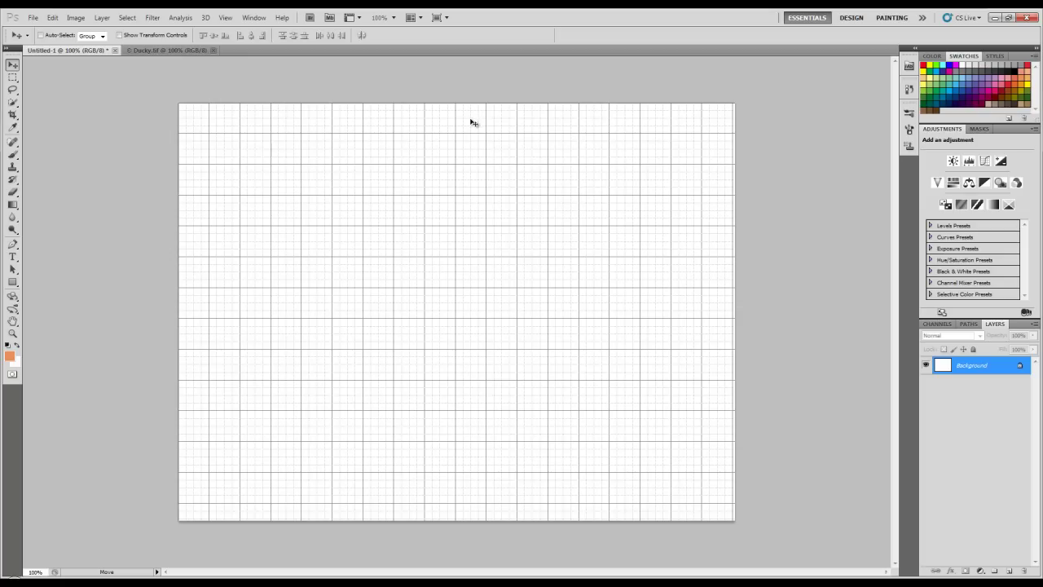
Draw a rectangular marquee three grid squares by three in the upper left
left_click(13, 77)
left_click(43, 79)
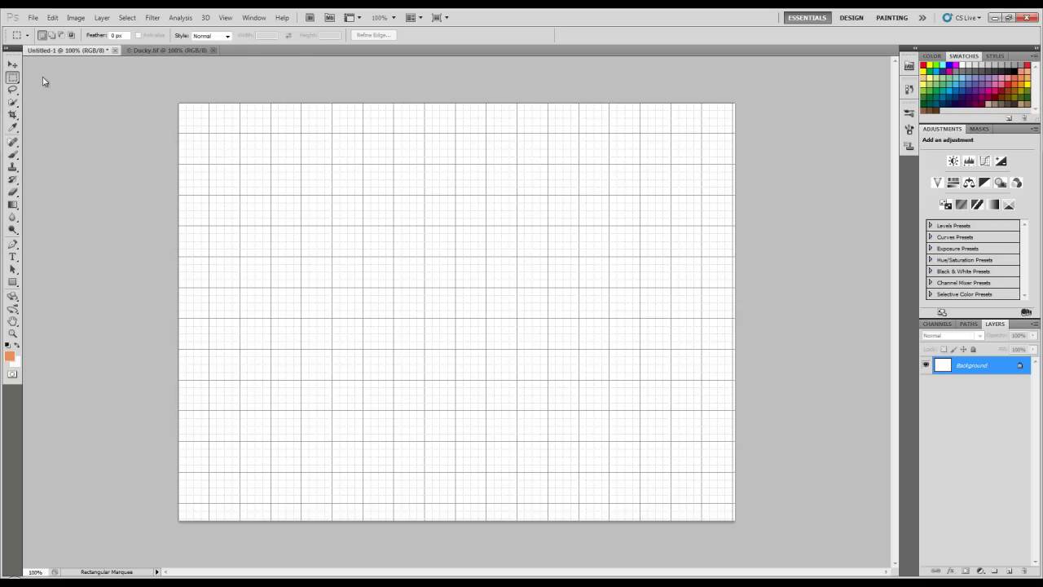
left_click_drag(273, 135, 300, 164)
left_click_drag(300, 165, 310, 180)
left_click_drag(323, 189, 341, 209)
left_click_drag(361, 225, 361, 226)
Turn grid snapping off, test a free marquee, deselect, then turn snapping back on
left_click(227, 19)
mouse_move(244, 220)
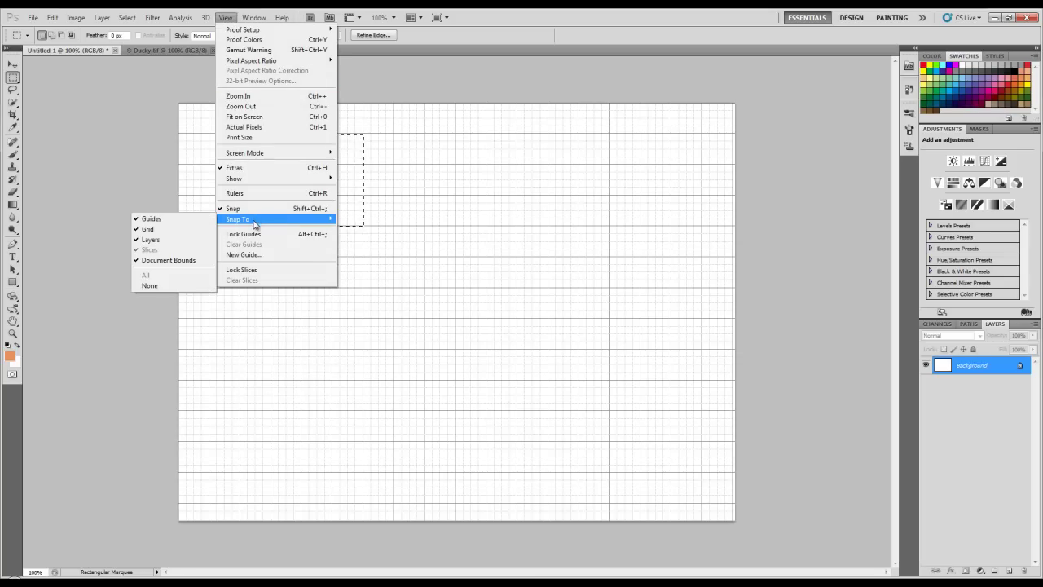
left_click(195, 230)
left_click(405, 215)
left_click_drag(408, 210, 437, 183)
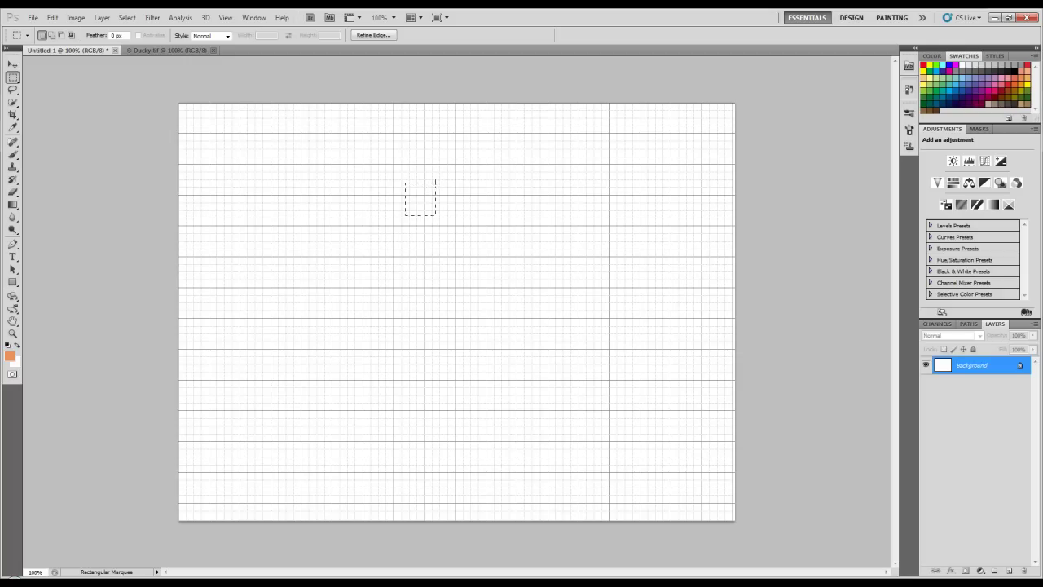
left_click_drag(437, 181, 445, 174)
key("ctrl+d")
left_click(225, 17)
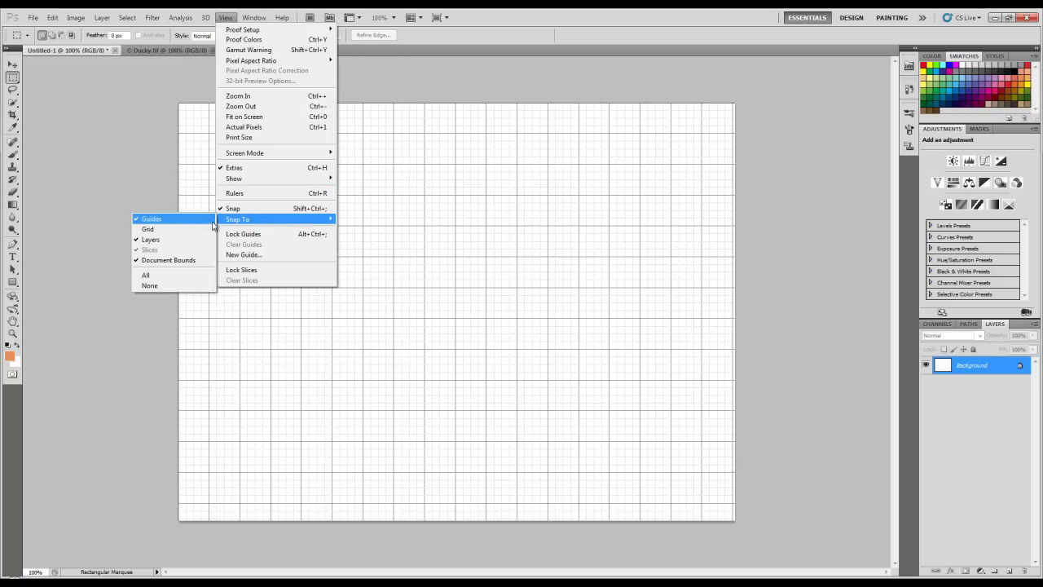
left_click(174, 229)
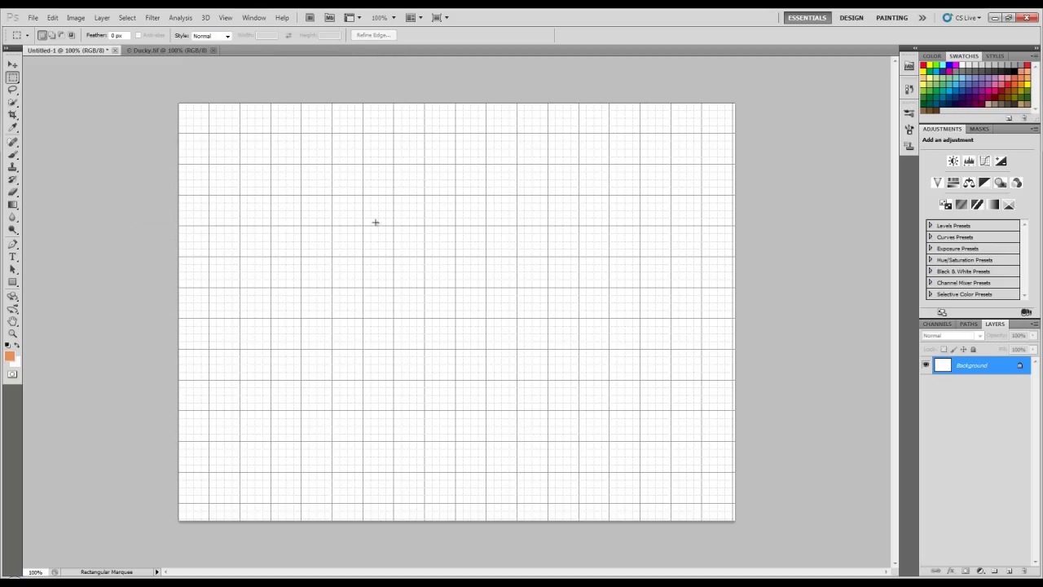
Switch to Add to selection and drag a grid-snapped square three cells wide mid-canvas
left_click_drag(300, 166, 363, 225)
left_click(362, 221)
left_click(52, 35)
left_click_drag(395, 256, 485, 349)
Add overlapping squares at the upper left, upper right and lower left to form the knot outline
left_click(51, 35)
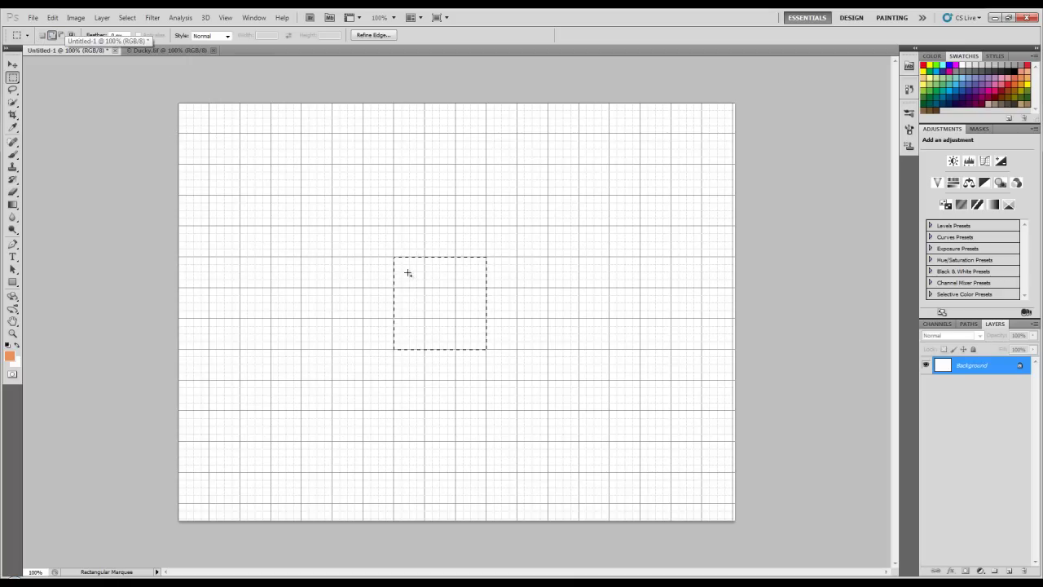
left_click_drag(410, 272, 332, 196)
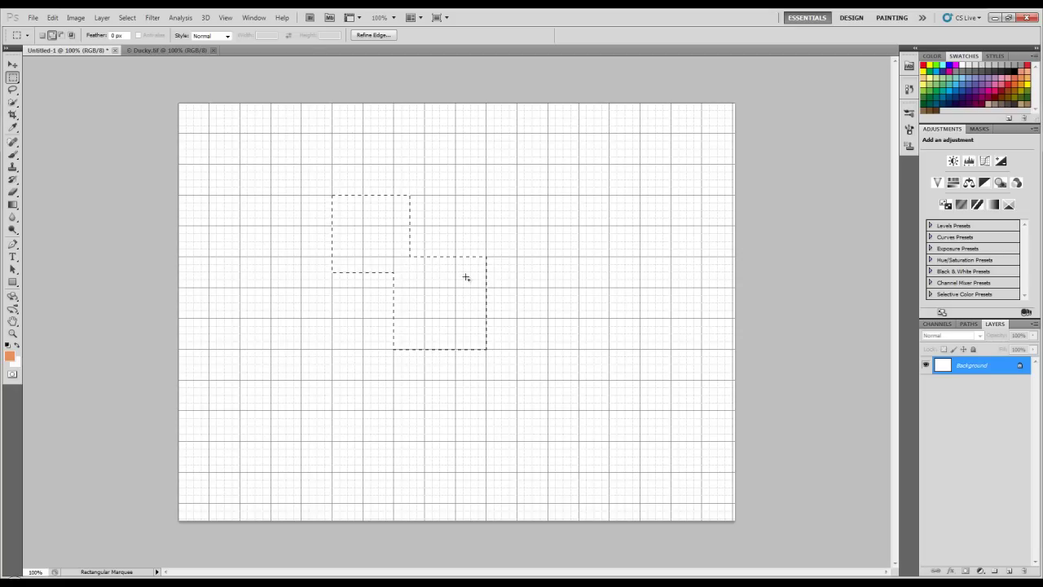
left_click_drag(483, 255, 511, 218)
left_click_drag(409, 334, 333, 411)
Subtract small rectangular holes inside the top-left and top-right squares
left_click(61, 36)
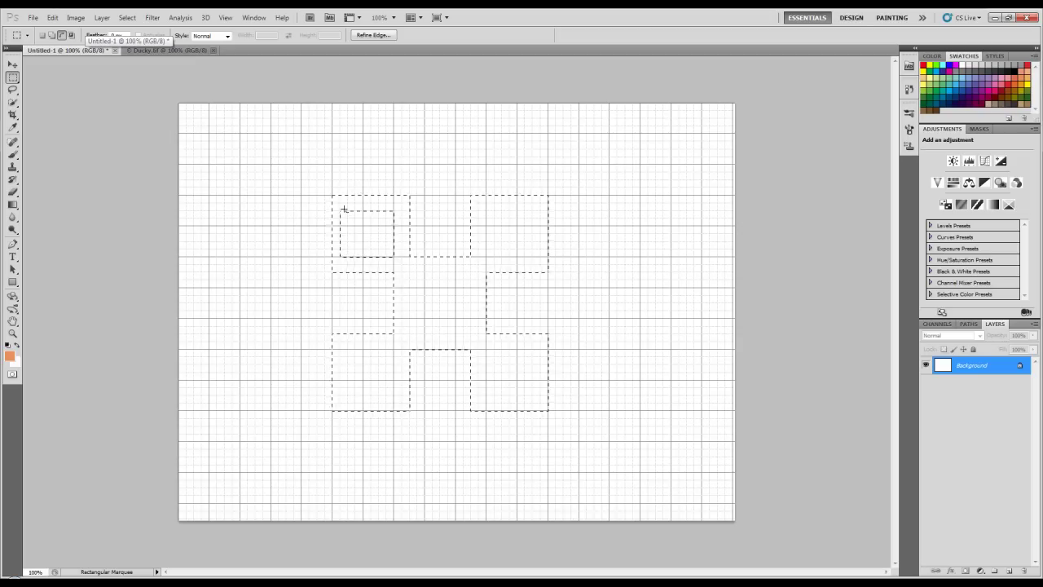
left_click_drag(348, 210, 394, 257)
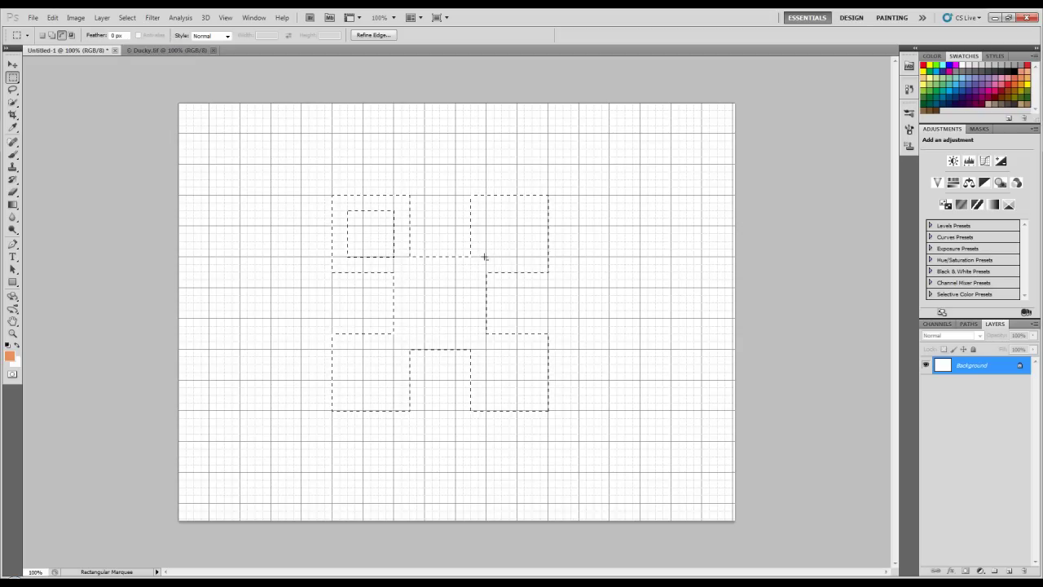
left_click_drag(486, 257, 511, 211)
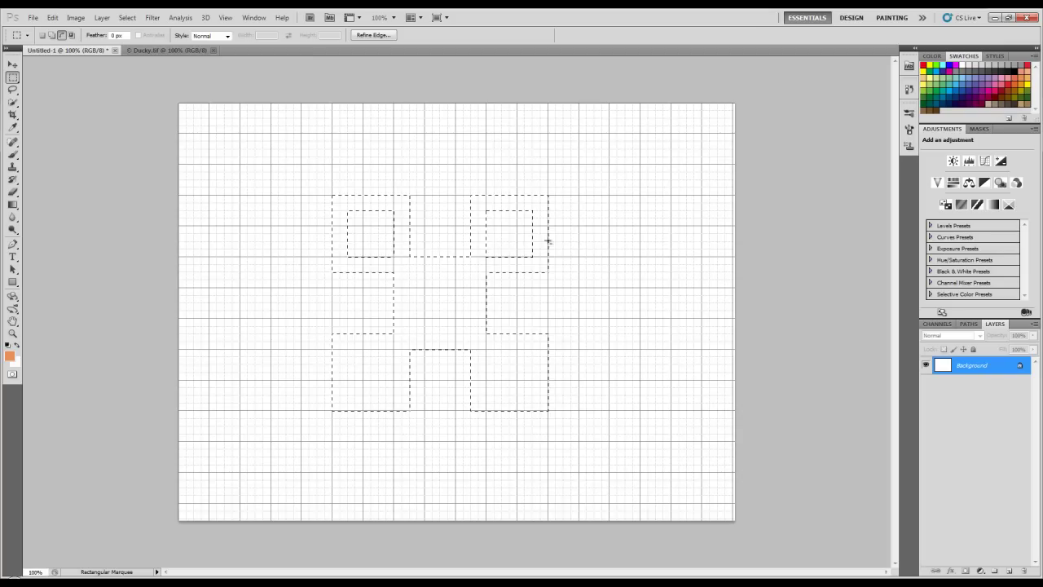
Cut holes in the lower blocks and notch the outer corners of all four corner squares
left_click_drag(470, 333, 519, 396)
left_click_drag(462, 327, 467, 333)
left_click_drag(338, 403, 337, 404)
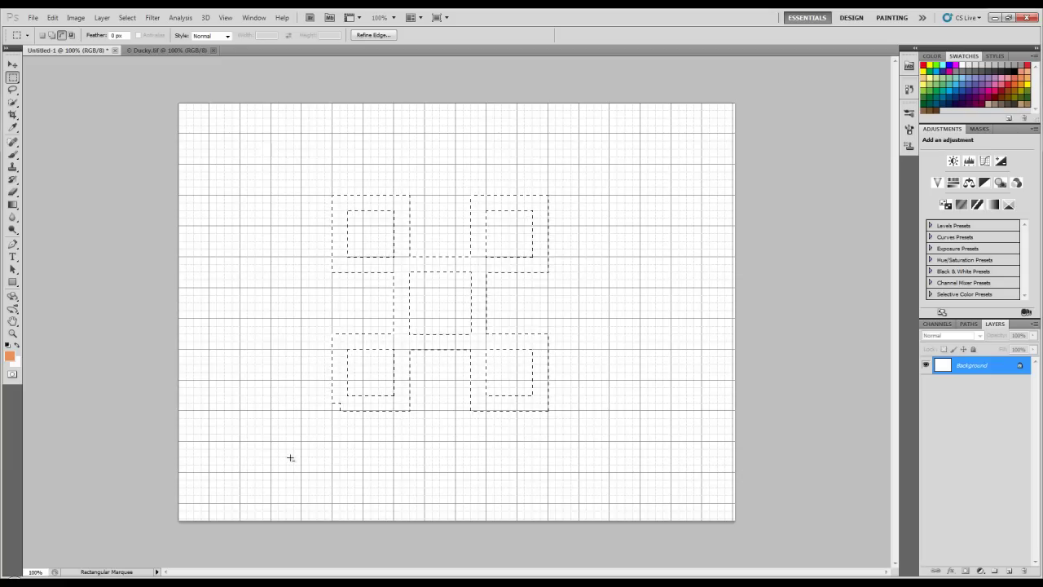
left_click_drag(319, 187, 339, 202)
left_click_drag(541, 202, 541, 203)
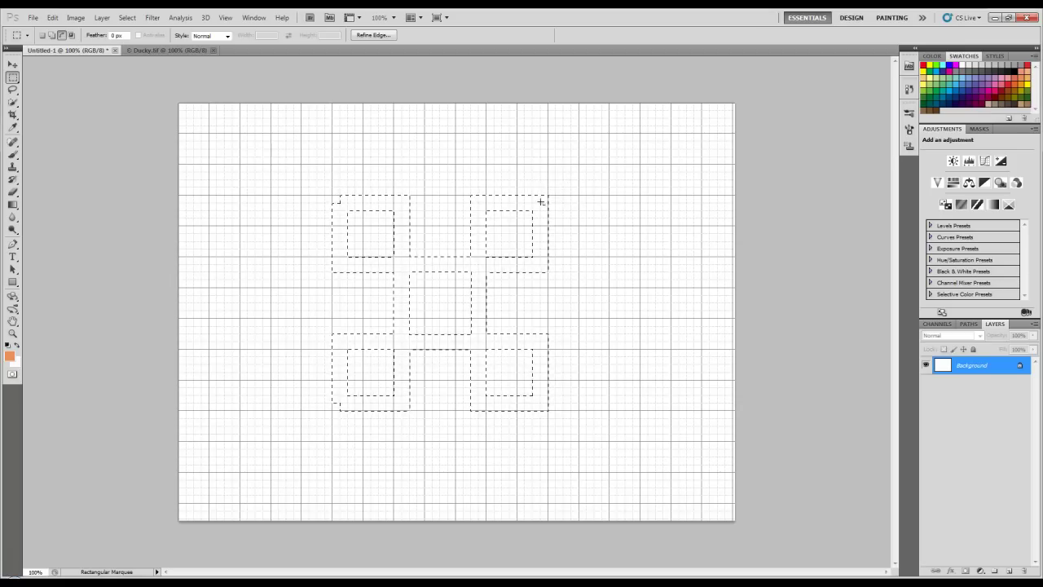
left_click_drag(563, 427, 541, 403)
Add a small square back into the centre of the middle block
left_click(51, 35)
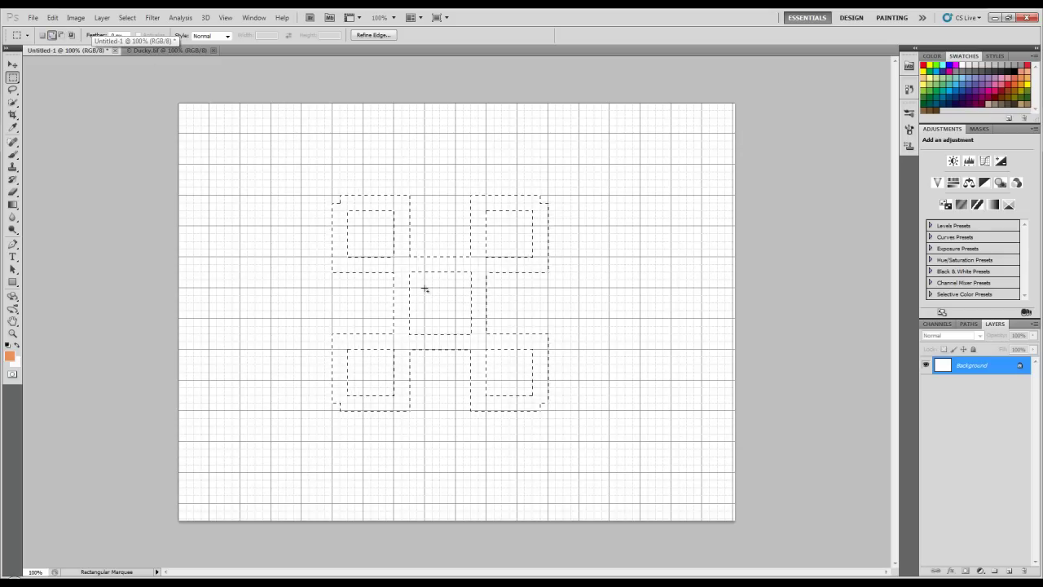
left_click_drag(424, 288, 433, 299)
left_click_drag(454, 317, 456, 317)
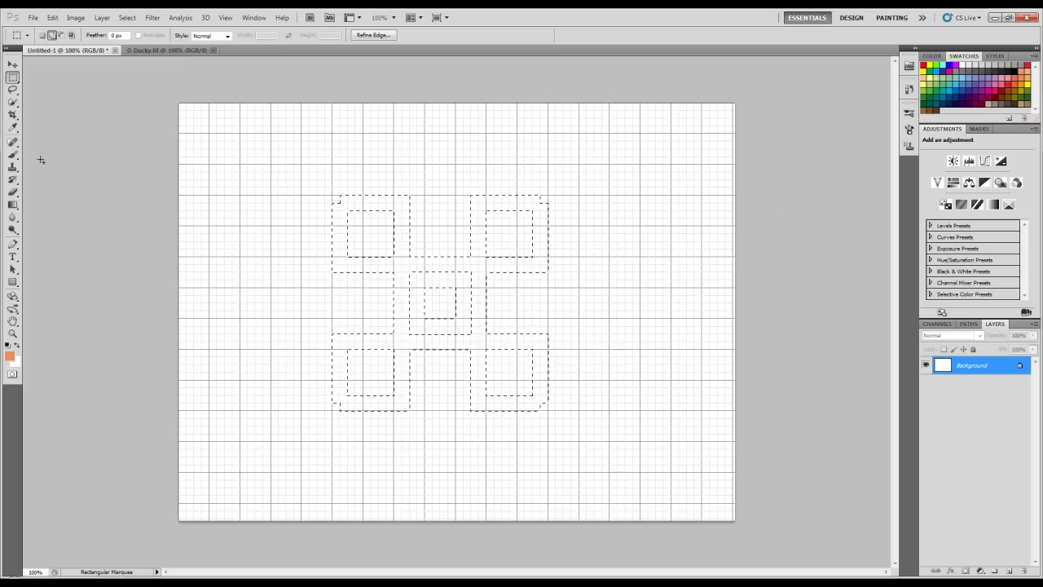
left_click(13, 154)
Paint the knot selection solid orange, deselect it with Ctrl+D, and hide the grid
mouse_move(294, 197)
left_mouse_down()
mouse_move(380, 198)
mouse_move(605, 233)
mouse_move(250, 288)
mouse_move(656, 325)
mouse_move(266, 377)
mouse_move(587, 380)
left_mouse_up()
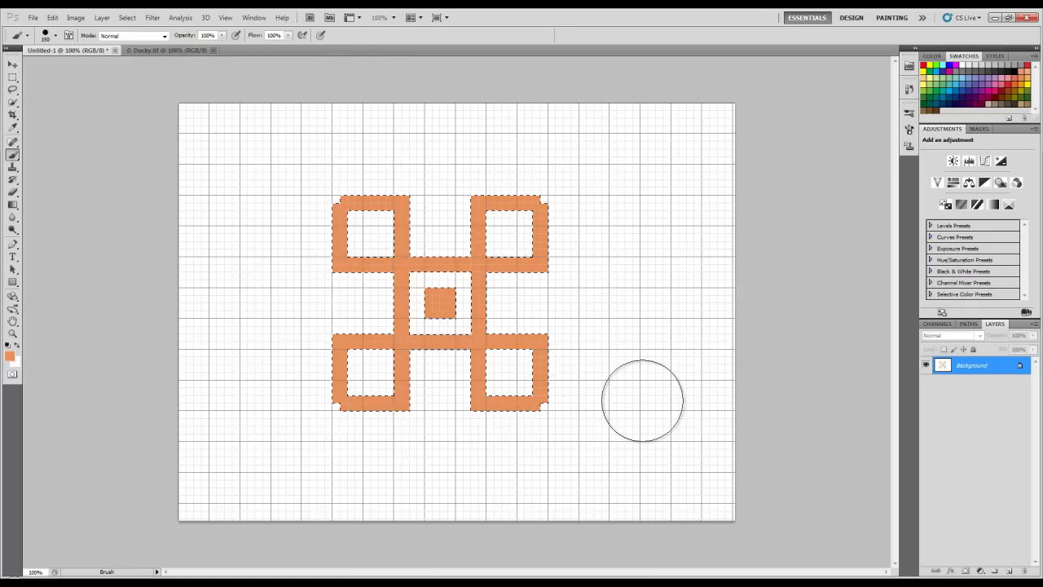
key("ctrl+d")
left_click(229, 17)
mouse_move(245, 178)
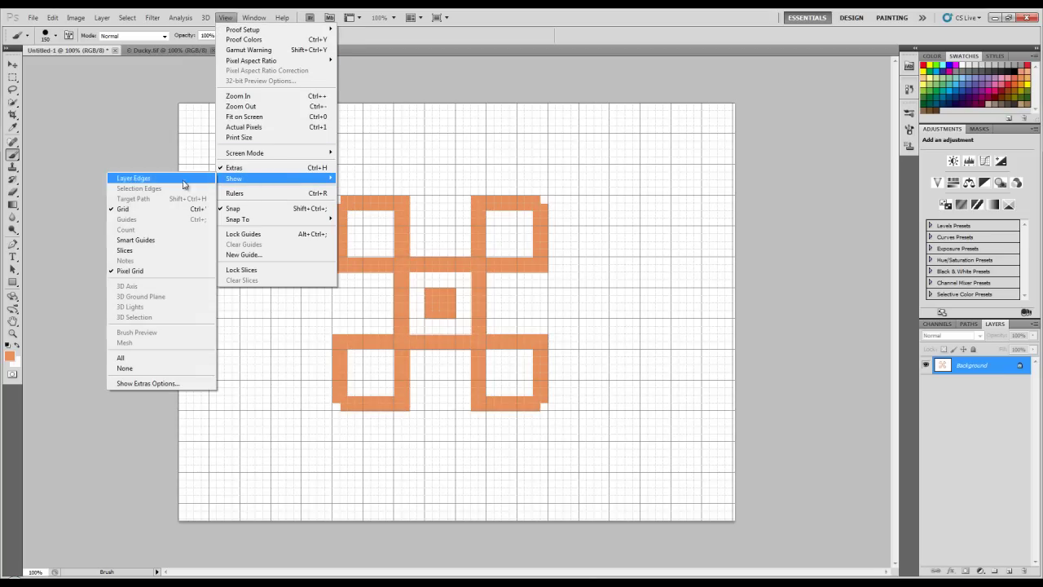
left_click(167, 210)
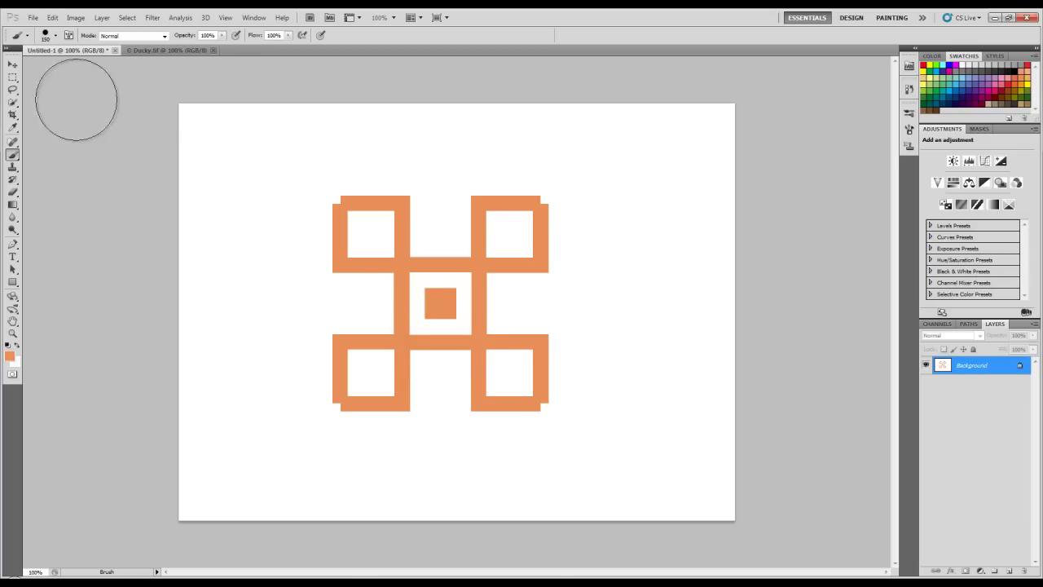
Switch to the Move Tool (V)
left_click(13, 64)
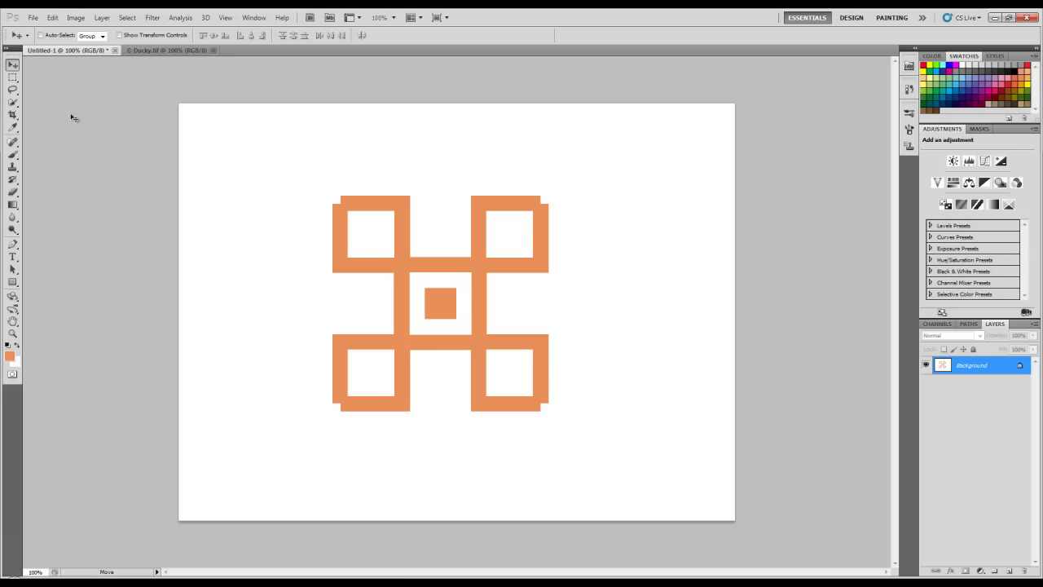
Pick the Rectangular Marquee tool and bring the Ducky.tif rubber duck document to the front
left_click(13, 78)
left_click(13, 80)
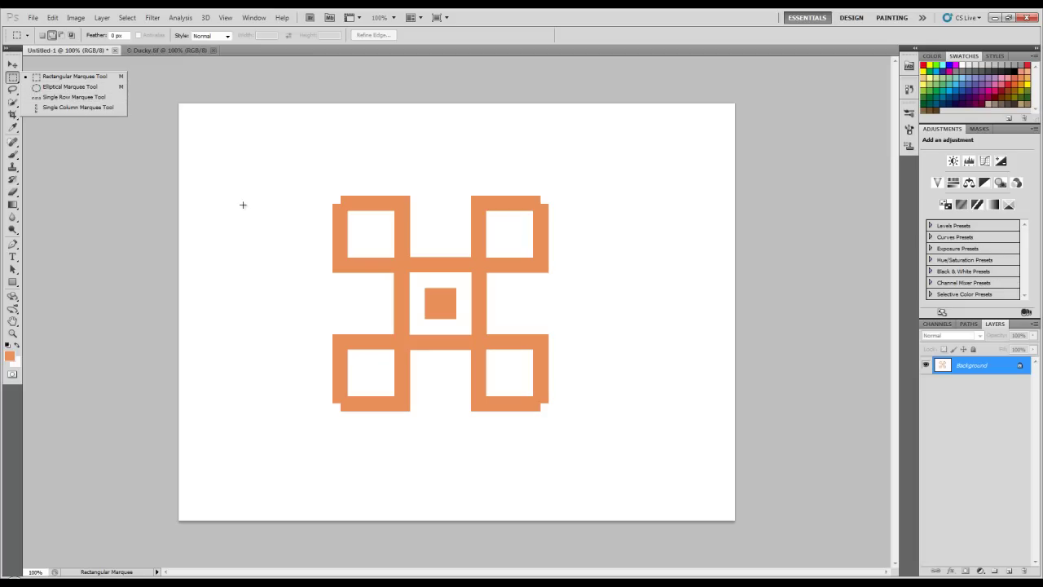
left_click(155, 50)
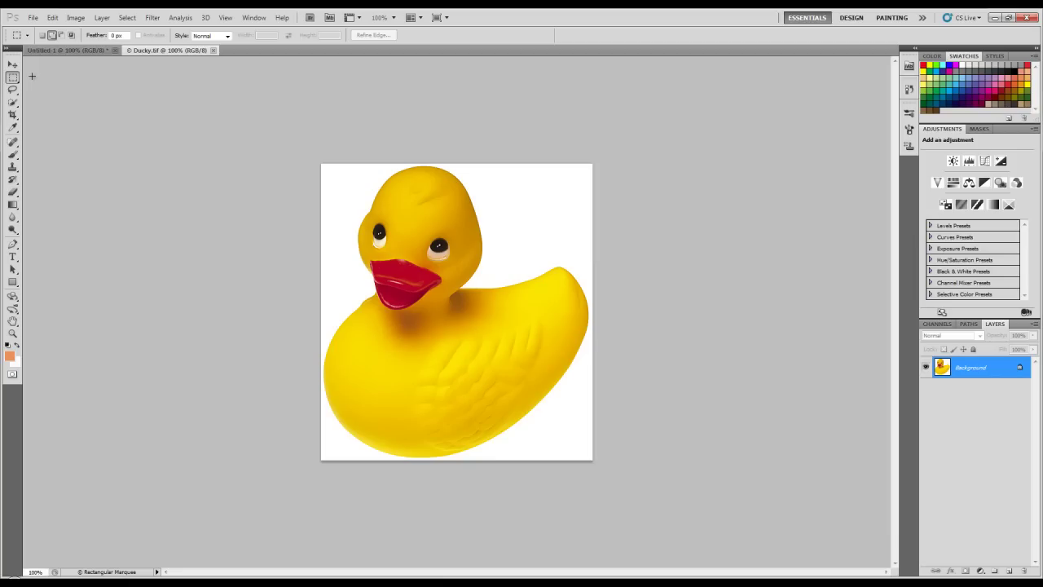
Choose the freehand Lasso Tool from the lasso flyout
left_click(12, 89)
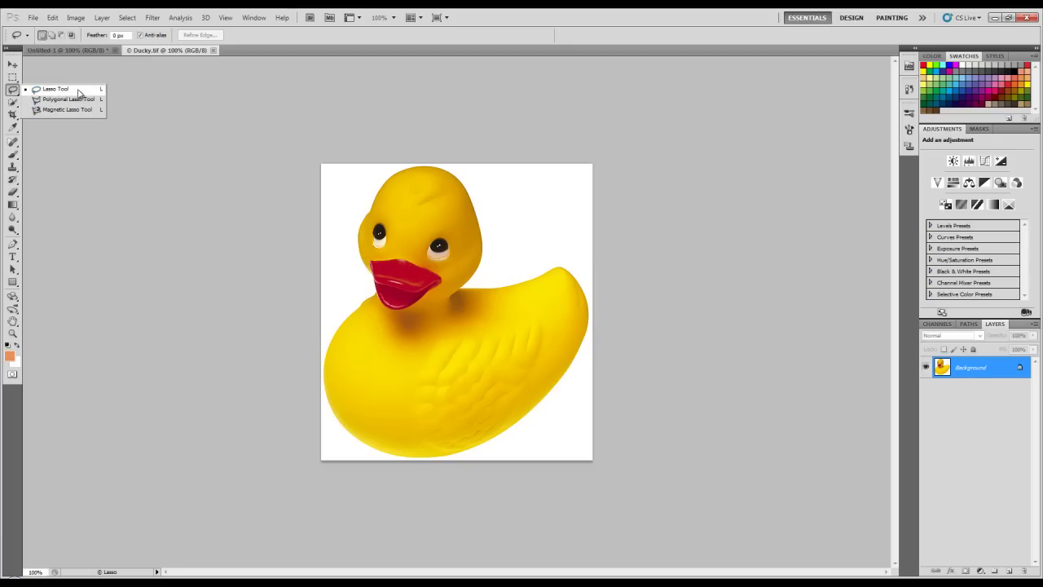
left_click(80, 88)
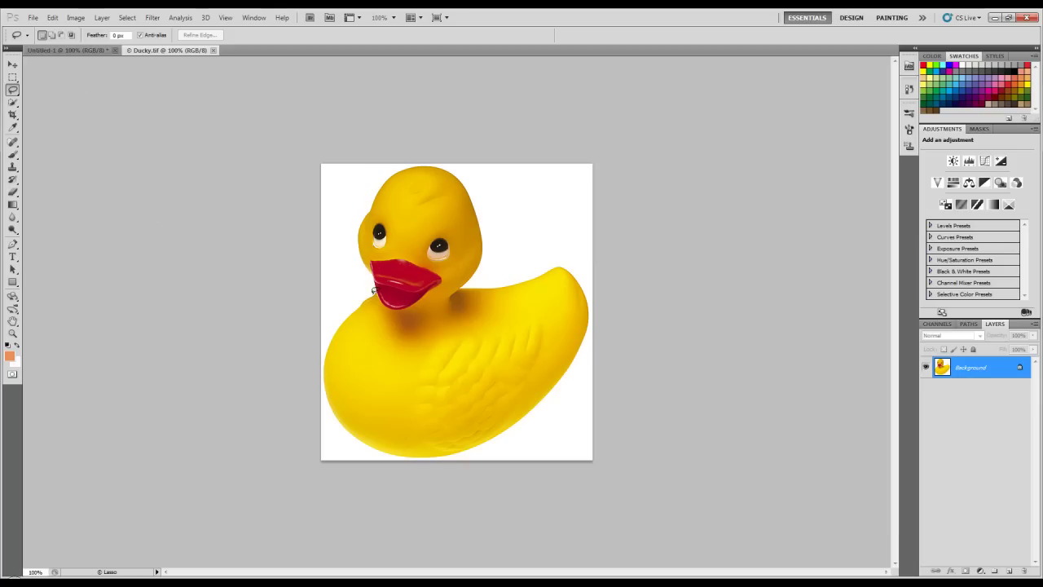
mouse_move(375, 292)
left_mouse_down()
mouse_move(336, 330)
mouse_move(323, 366)
mouse_move(352, 436)
mouse_move(429, 455)
mouse_move(489, 436)
mouse_move(569, 366)
mouse_move(590, 310)
mouse_move(568, 264)
mouse_move(463, 286)
mouse_move(484, 256)
mouse_move(481, 228)
left_mouse_up()
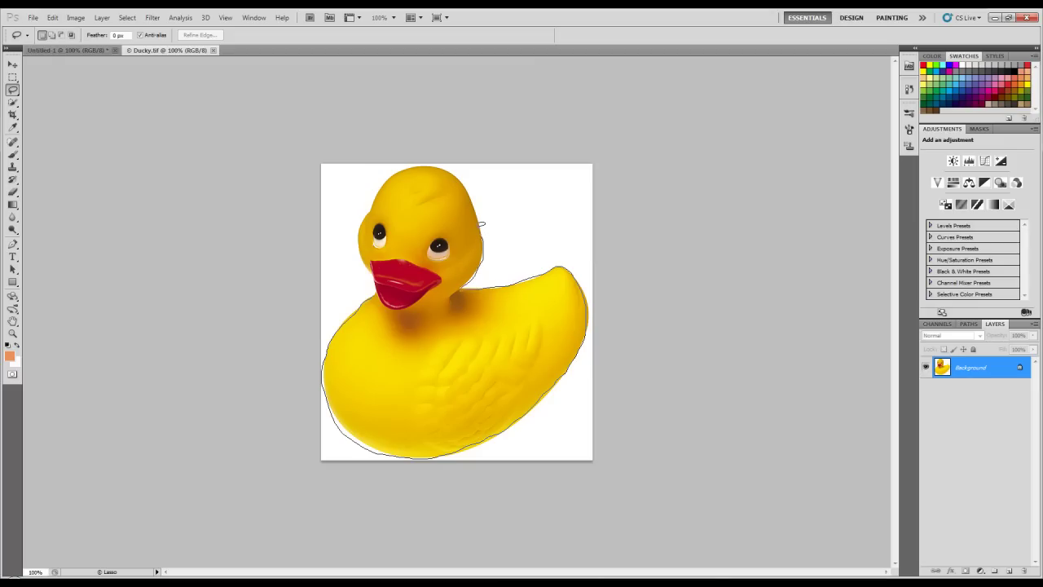
mouse_move(456, 178)
left_mouse_down()
mouse_move(420, 166)
mouse_move(384, 180)
mouse_move(355, 224)
mouse_move(372, 263)
mouse_move(342, 322)
left_mouse_up()
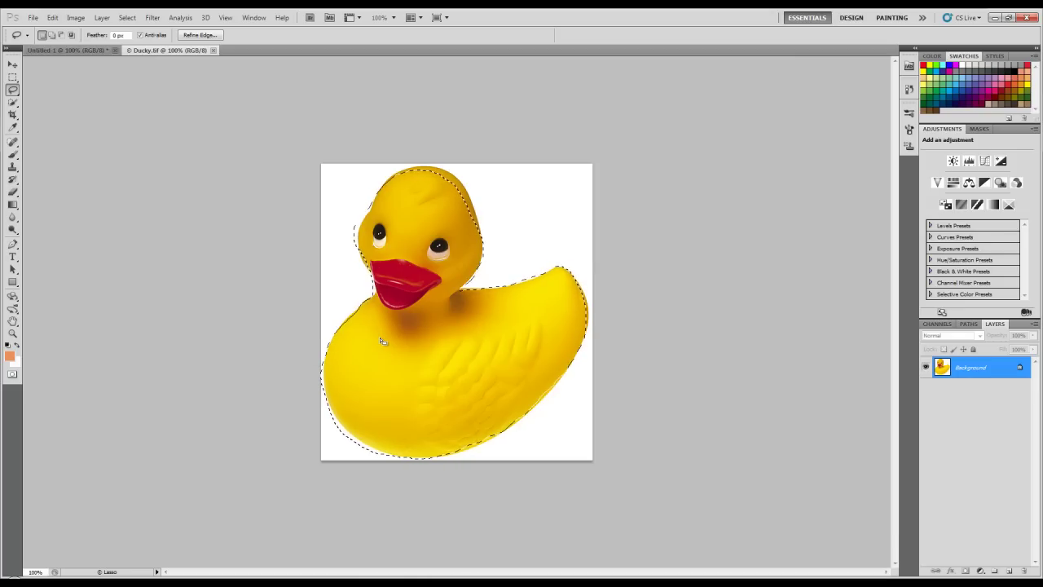
left_click(381, 341)
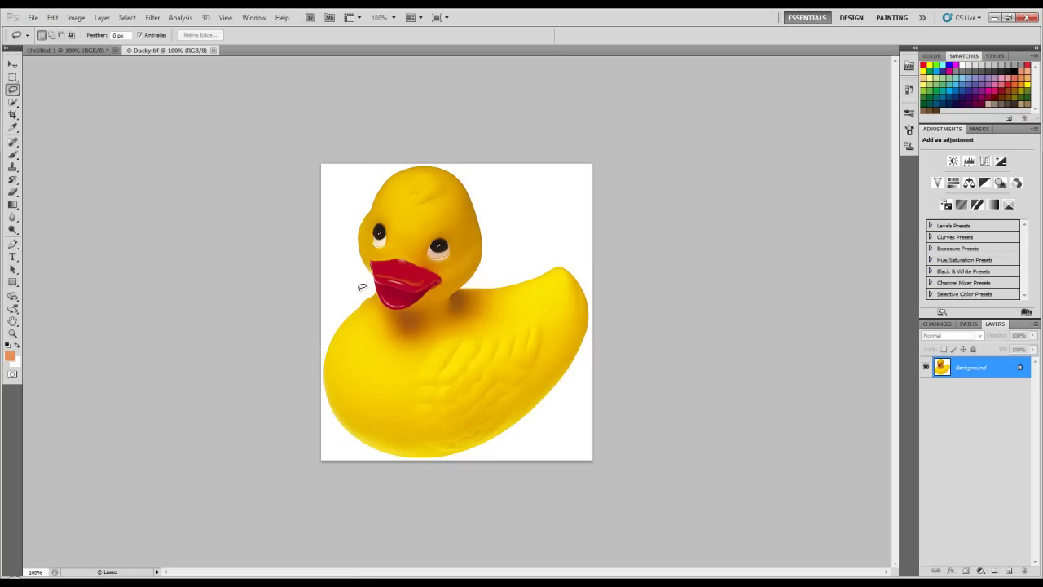
Trace a trial freehand selection around the duck's head, then deselect it
mouse_move(355, 285)
left_mouse_down()
mouse_move(348, 195)
mouse_move(447, 154)
mouse_move(519, 225)
mouse_move(499, 295)
mouse_move(357, 306)
mouse_move(366, 317)
left_mouse_up()
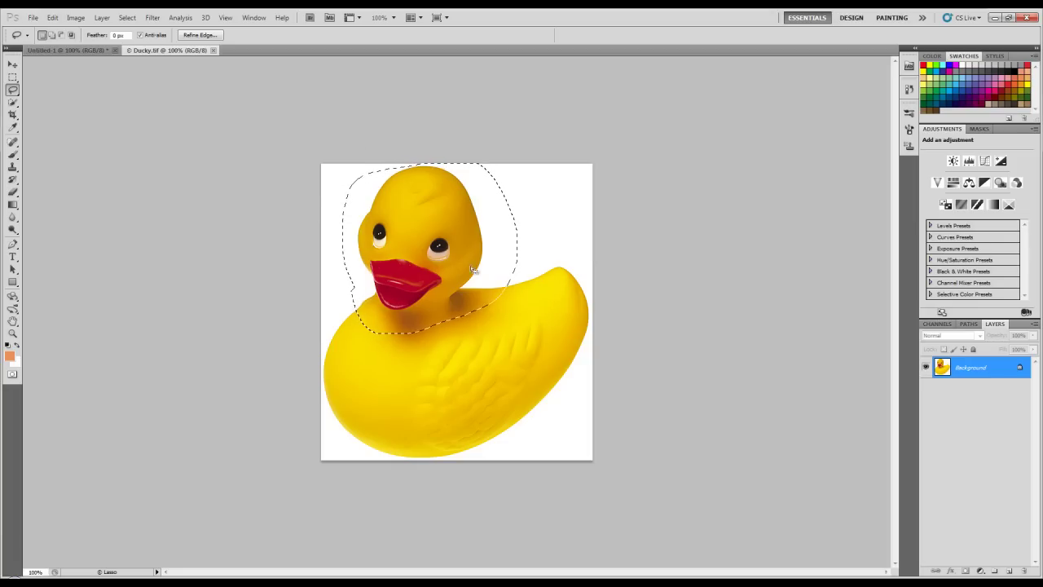
key("ctrl+d")
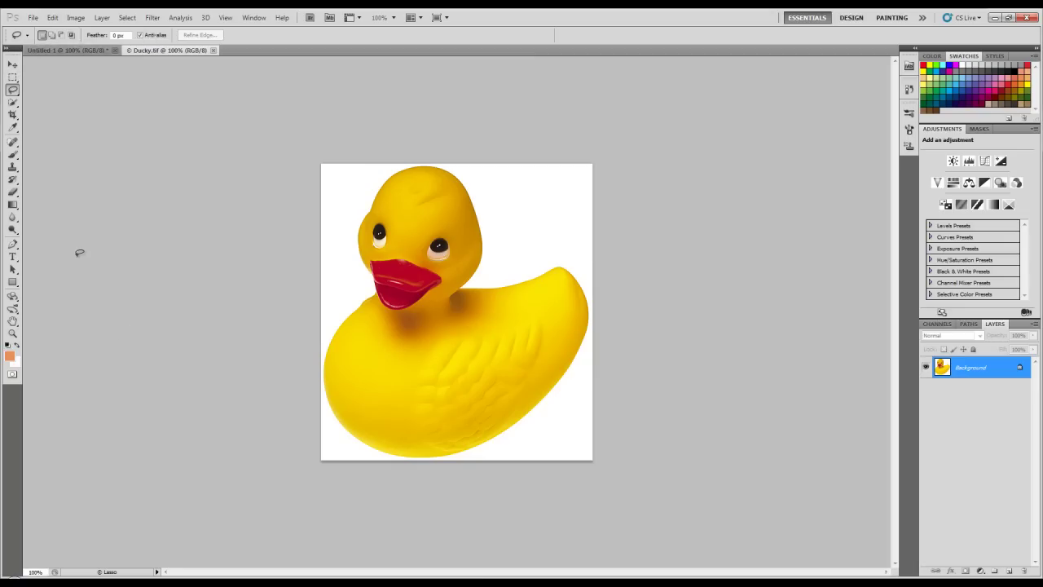
left_click(12, 92)
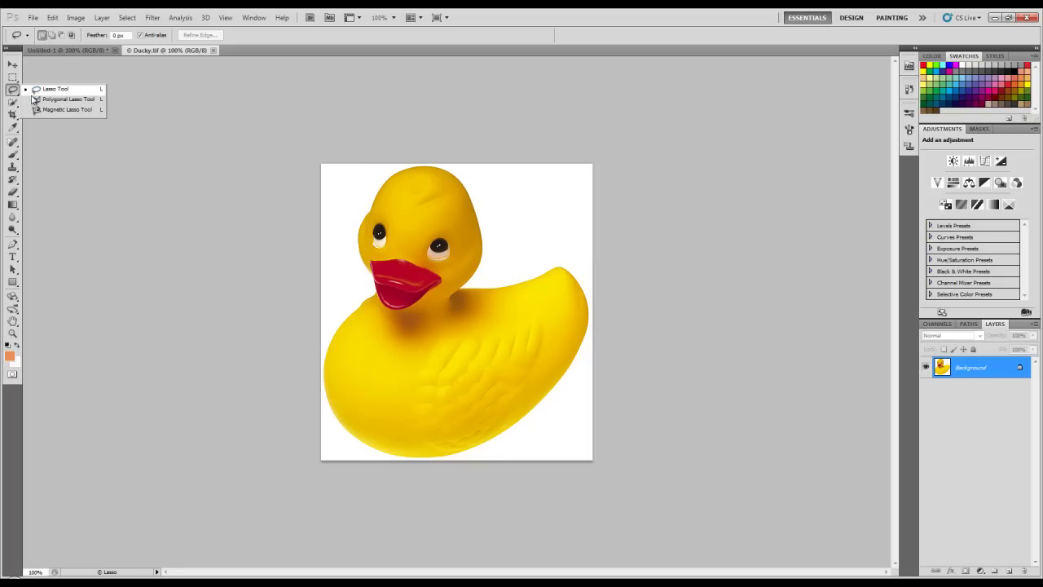
Outline the whole duck with a nine-point Polygonal Lasso selection, then deselect it
left_click(66, 98)
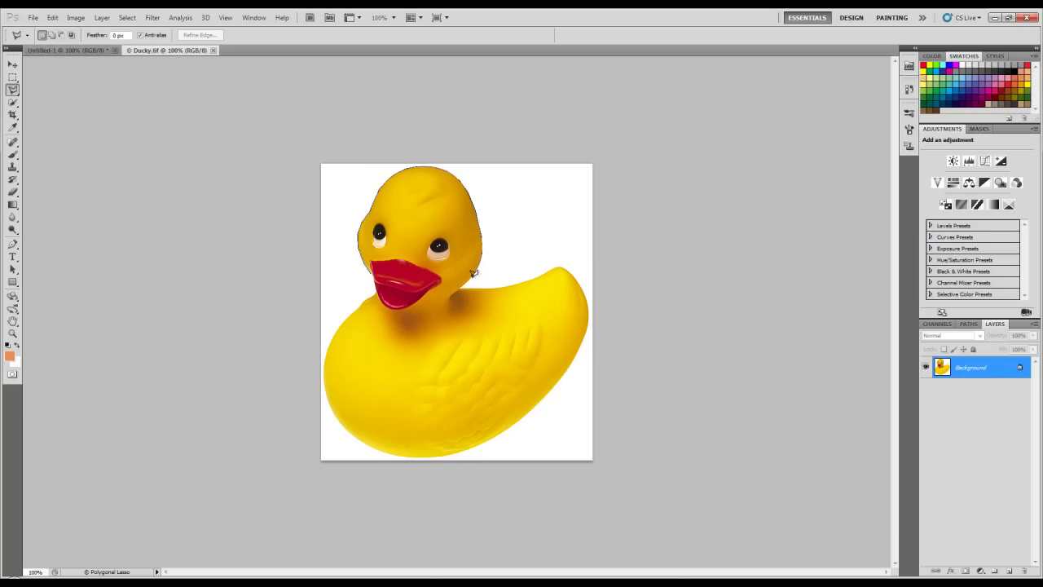
left_click(554, 259)
left_click(578, 270)
left_click(591, 312)
left_click(554, 410)
left_click(471, 452)
left_click(387, 455)
left_click(330, 414)
left_click(325, 339)
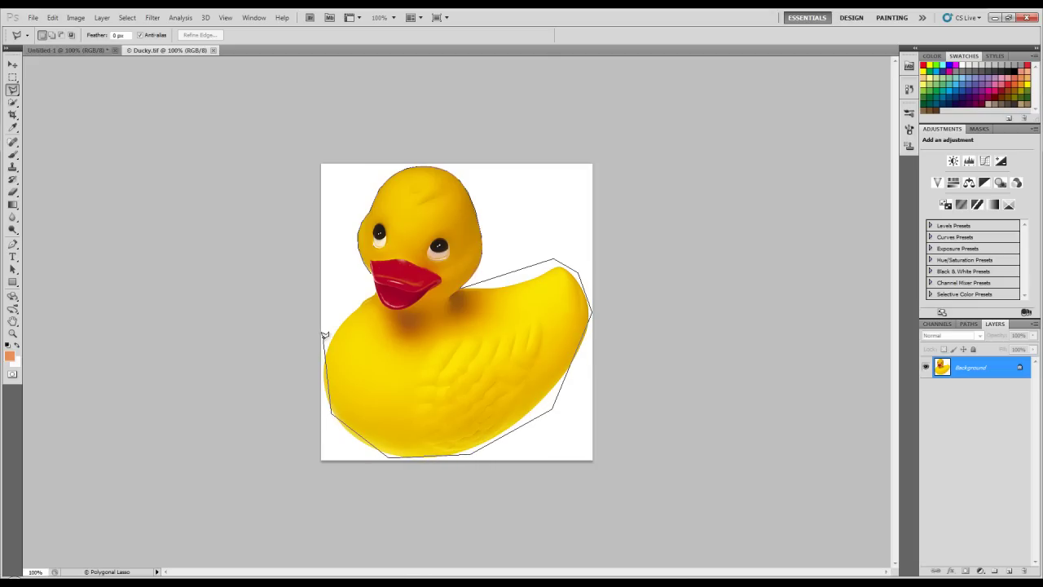
left_click(371, 268)
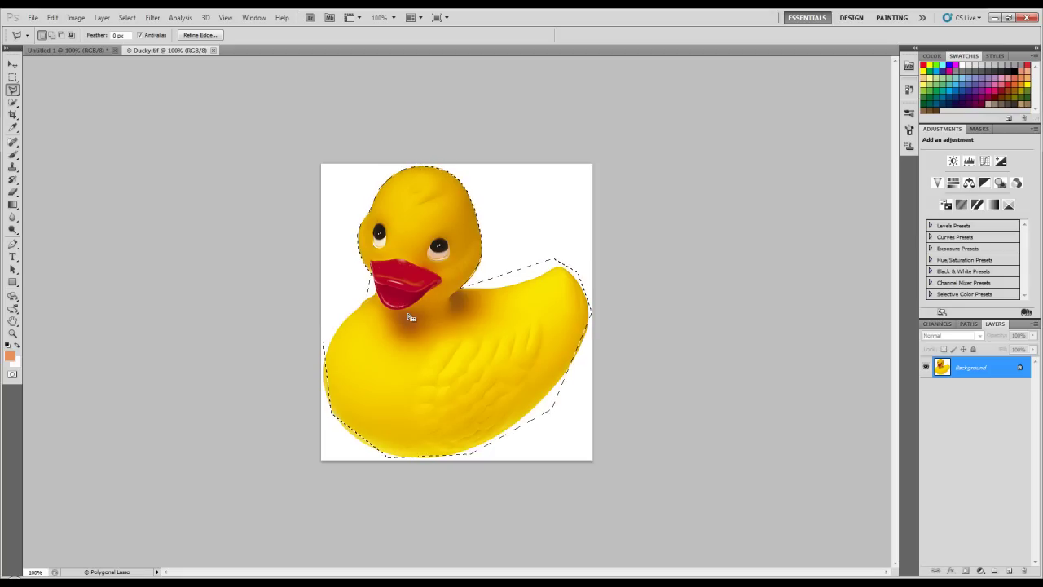
key("ctrl+d")
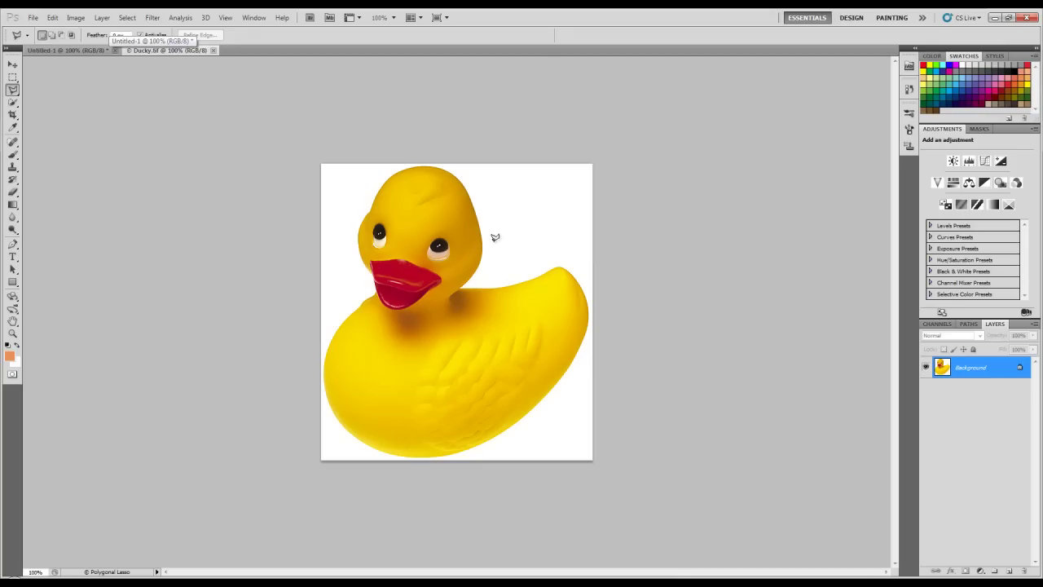
Draw a four-corner polygonal selection over the duck's body, then clear it
left_click(466, 214)
left_click(334, 374)
left_click(523, 438)
left_click(559, 323)
left_click(468, 213)
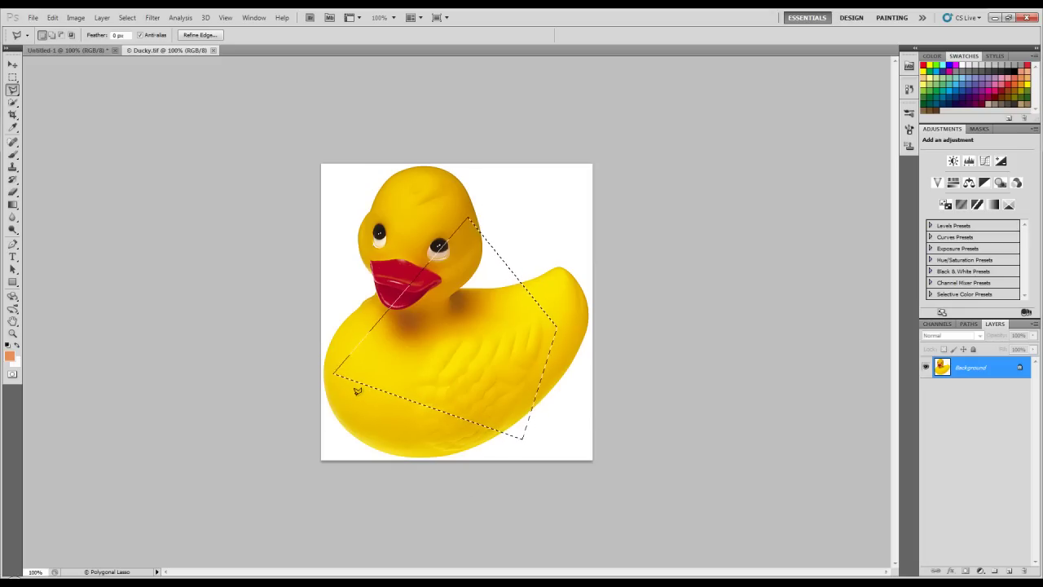
key("ctrl+d")
Draw a six-corner polygonal selection around the duck's body starting near the head
left_click(452, 211)
left_click(359, 310)
left_click(402, 417)
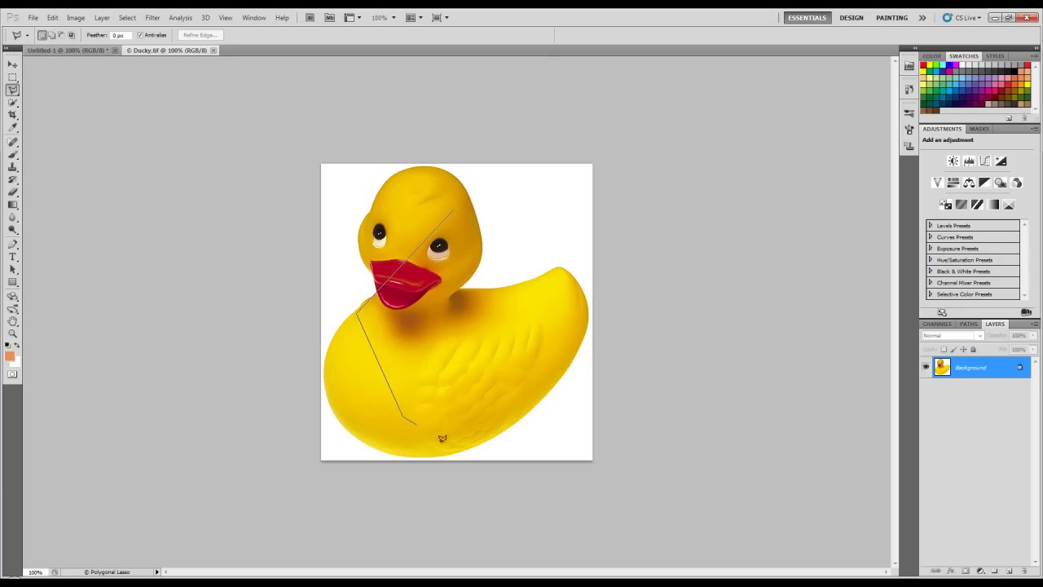
left_click(486, 430)
left_click(563, 356)
left_click(560, 267)
left_click(454, 206)
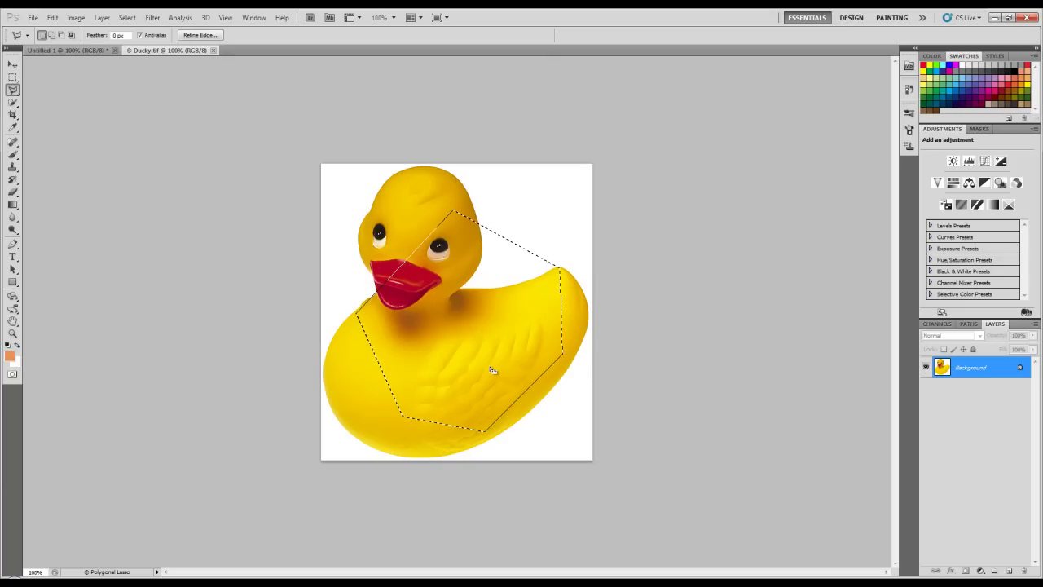
Draw the final six-sided polygon spanning the duck's beak, neck and middle body
left_click(443, 228)
left_click(339, 272)
left_click(373, 402)
left_click(492, 420)
left_click(563, 351)
left_click(563, 296)
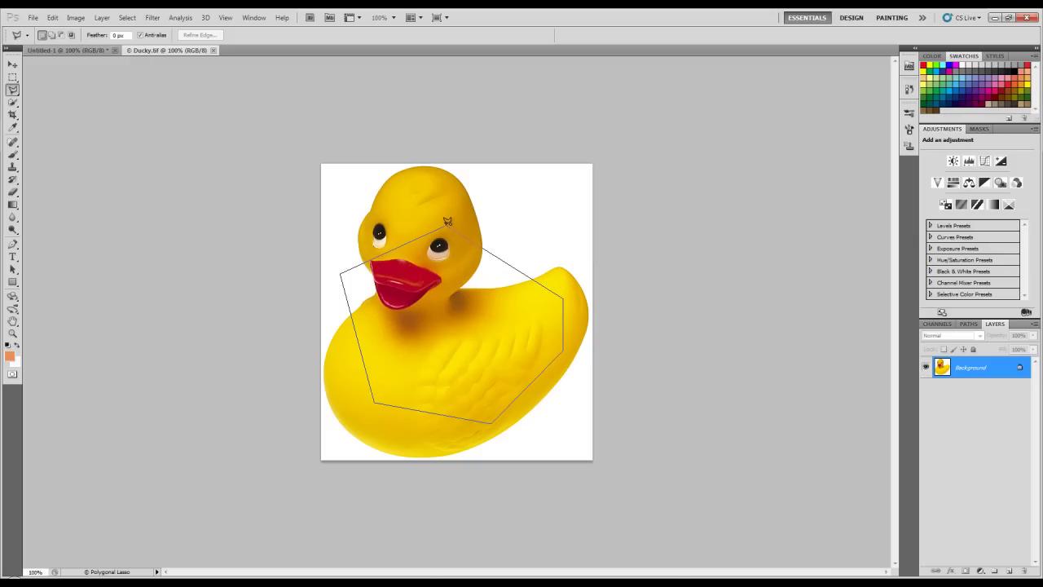
left_click(447, 222)
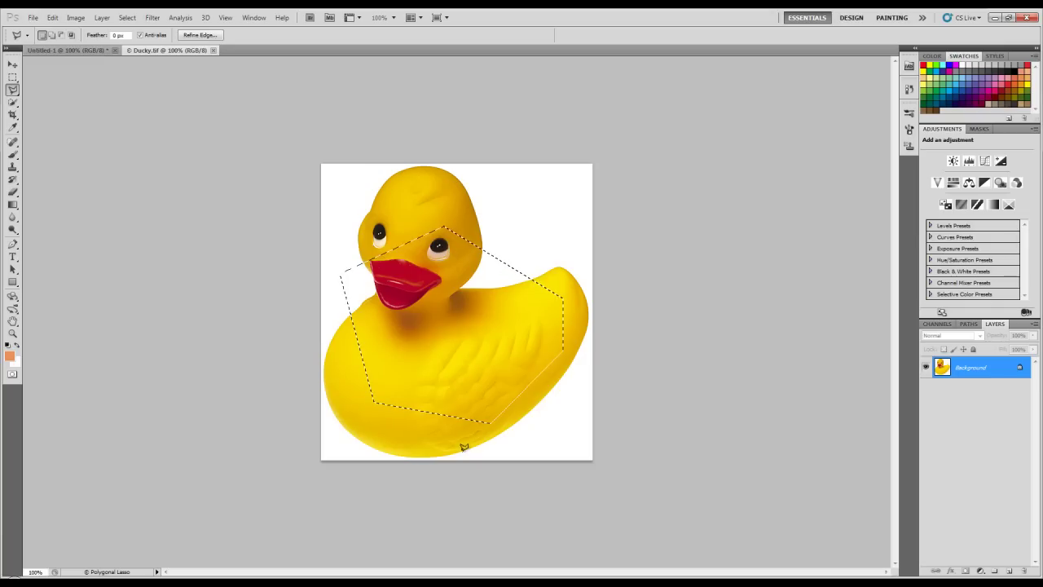
Clear the selection and draw an irregular 14-point polygon across the duck's eye, beak and body
key("ctrl+d")
left_click(440, 246)
left_click(390, 313)
left_click(413, 379)
left_click(534, 379)
left_click(568, 301)
left_click(477, 269)
left_click(428, 237)
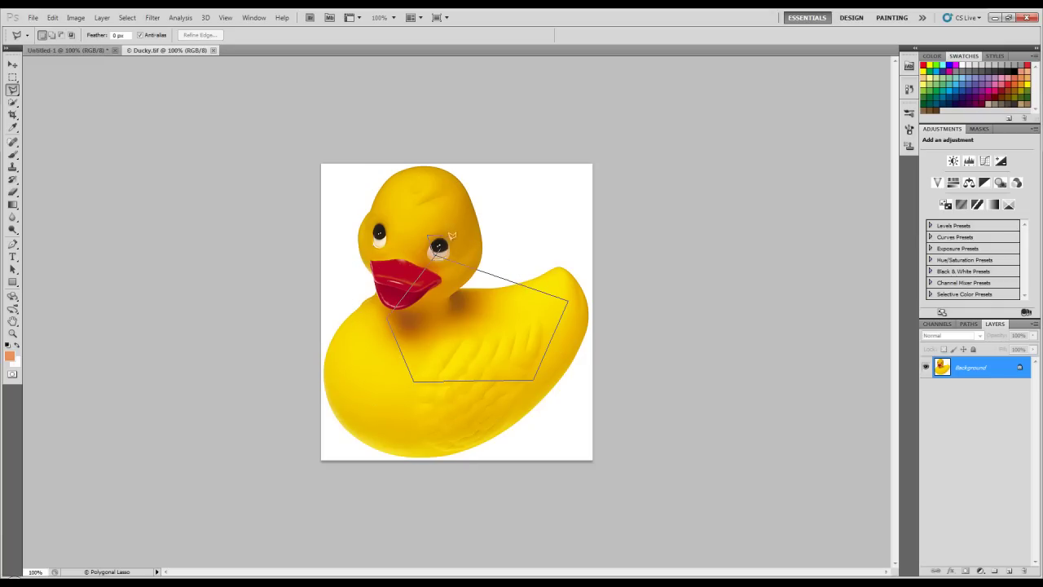
left_click(420, 309)
left_click(492, 341)
left_click(528, 344)
left_click(511, 206)
left_click(325, 300)
left_click(393, 414)
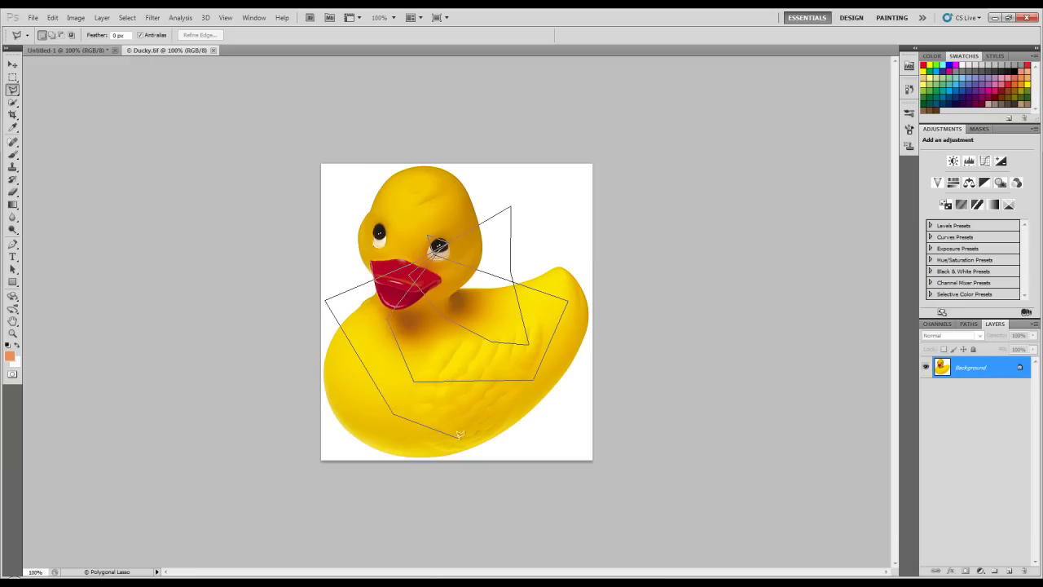
double_click(461, 307)
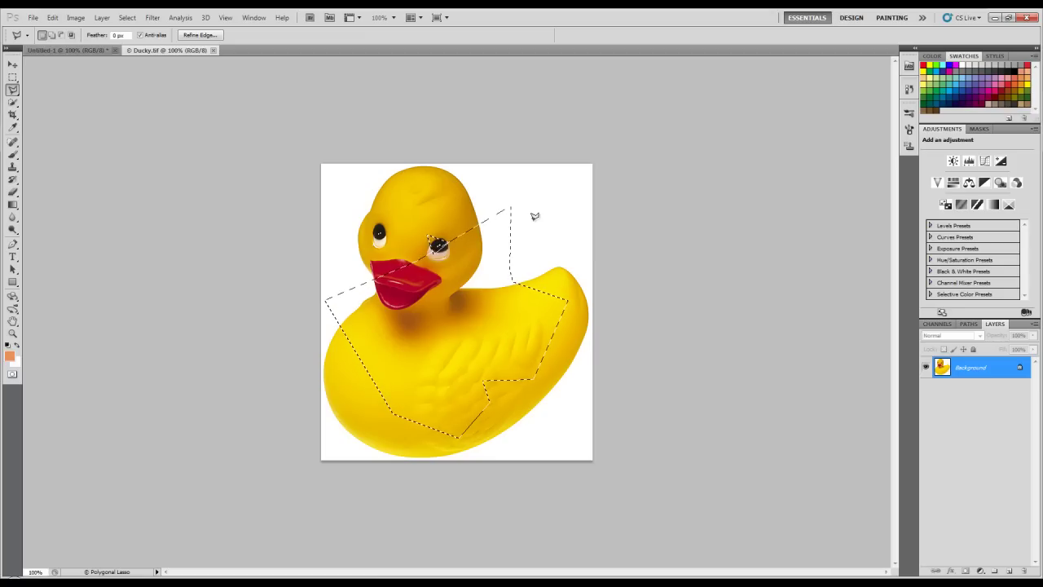
Deselect and close a tiny two-point outline near the duck's top right
key("ctrl+d")
left_click(537, 215)
double_click(528, 253)
Draw a five-corner outline across the duck's body, then clear it with Select > Deselect
left_click(473, 252)
left_click(436, 281)
left_click(391, 312)
left_click(438, 403)
left_click(516, 382)
double_click(436, 280)
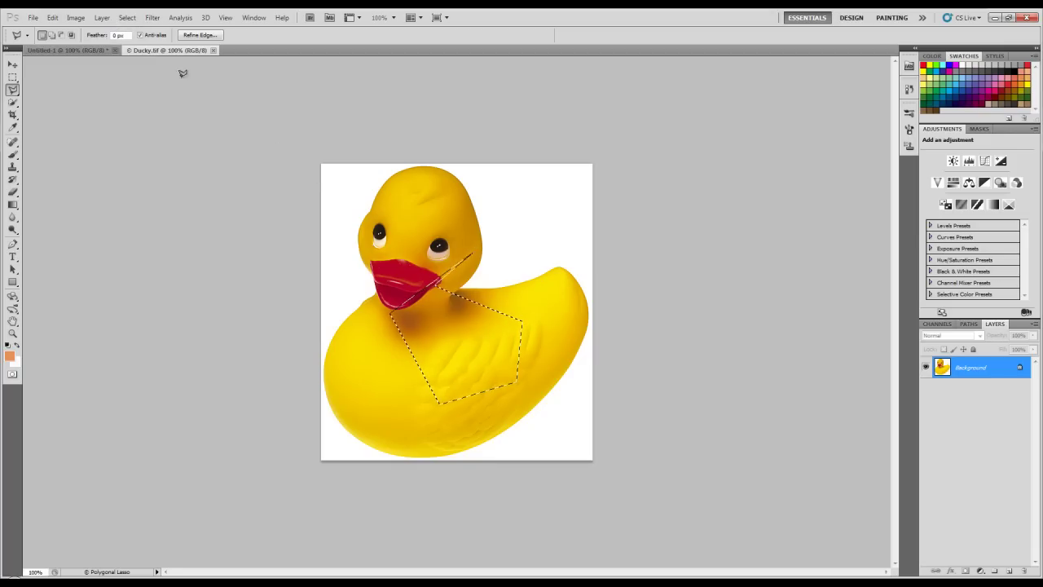
left_click(127, 17)
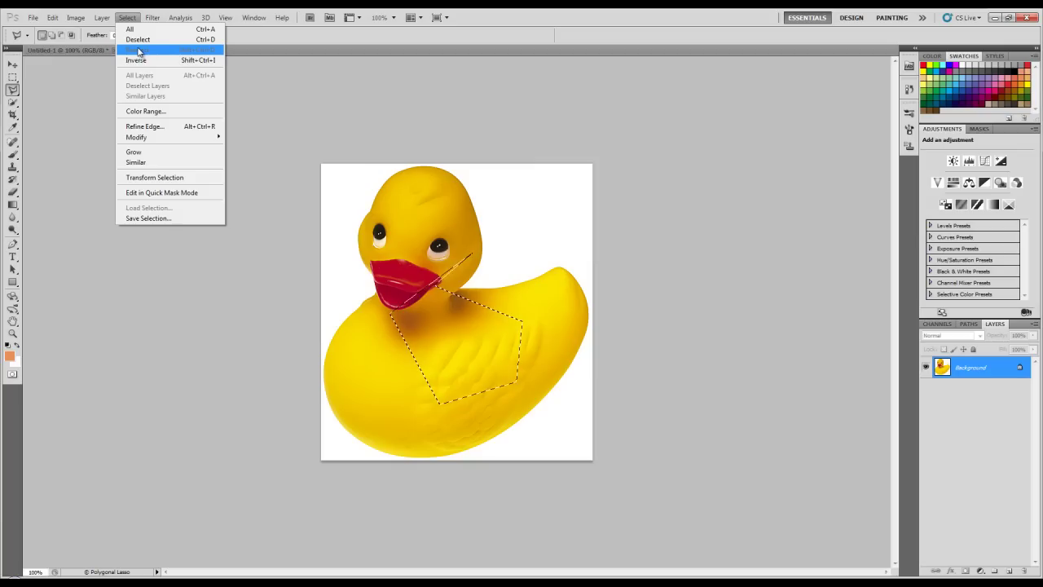
left_click(137, 39)
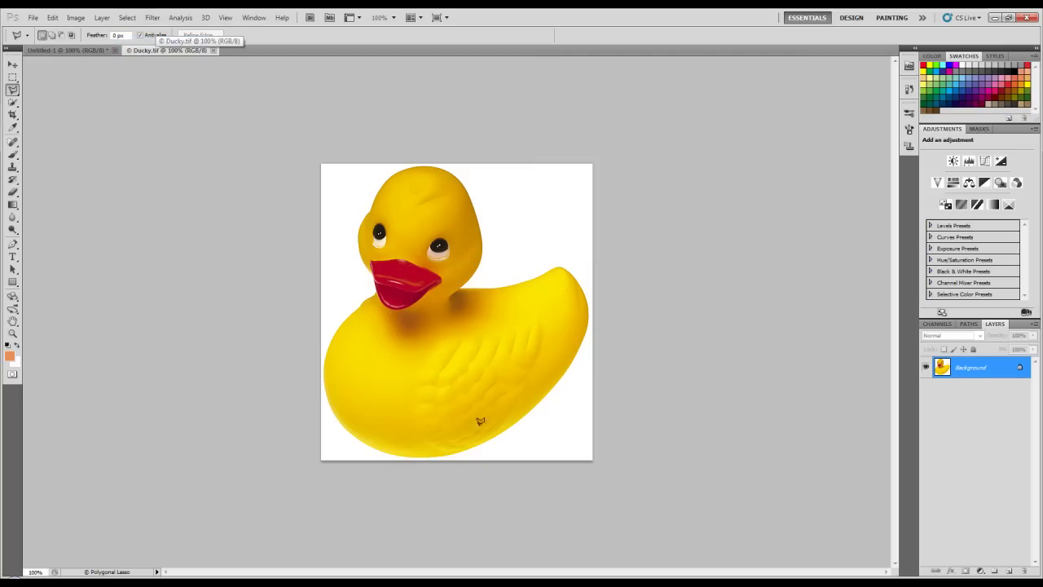
Switch to the Magnetic Lasso Tool (10 px width, 10% contrast, frequency 57)
left_click(12, 93)
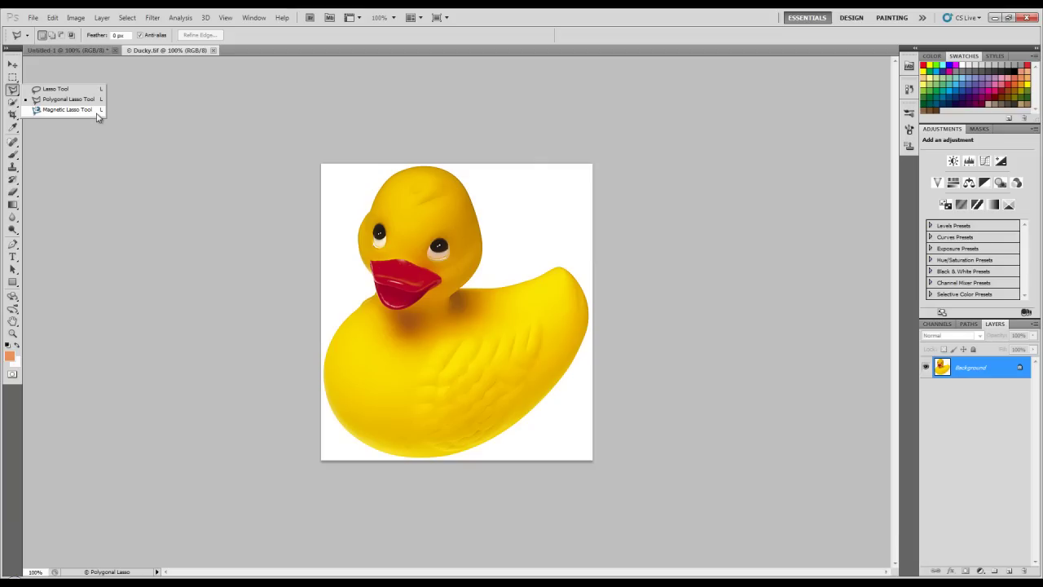
left_click(98, 109)
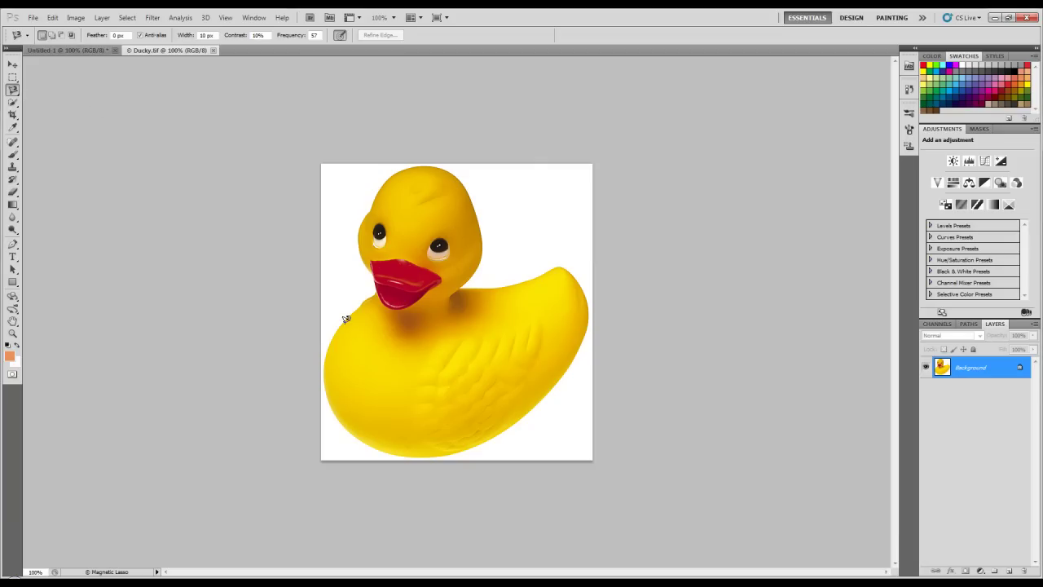
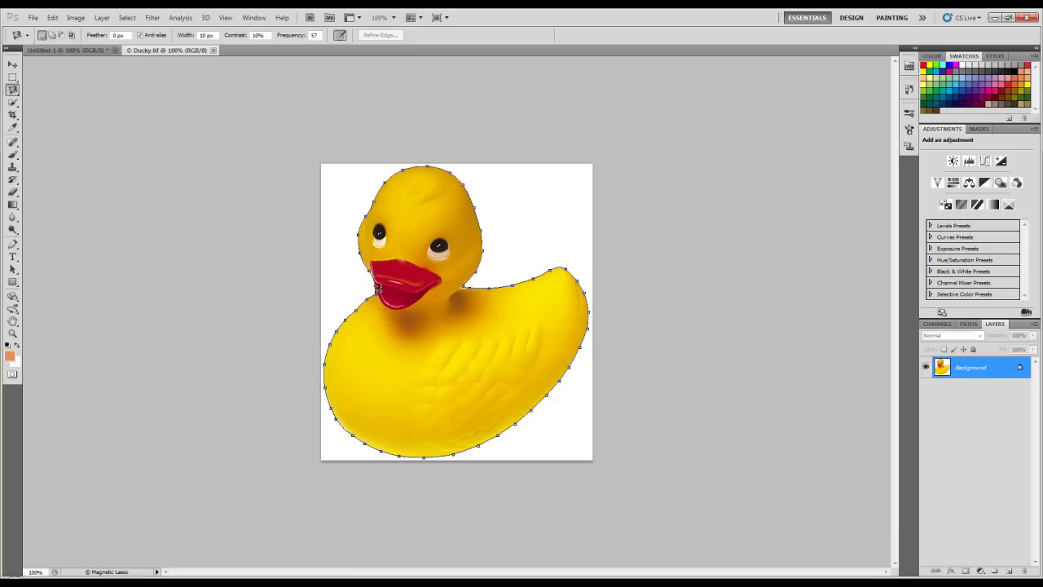
Close the Magnetic Lasso outline around the rubber duck at its starting point
left_click(377, 287)
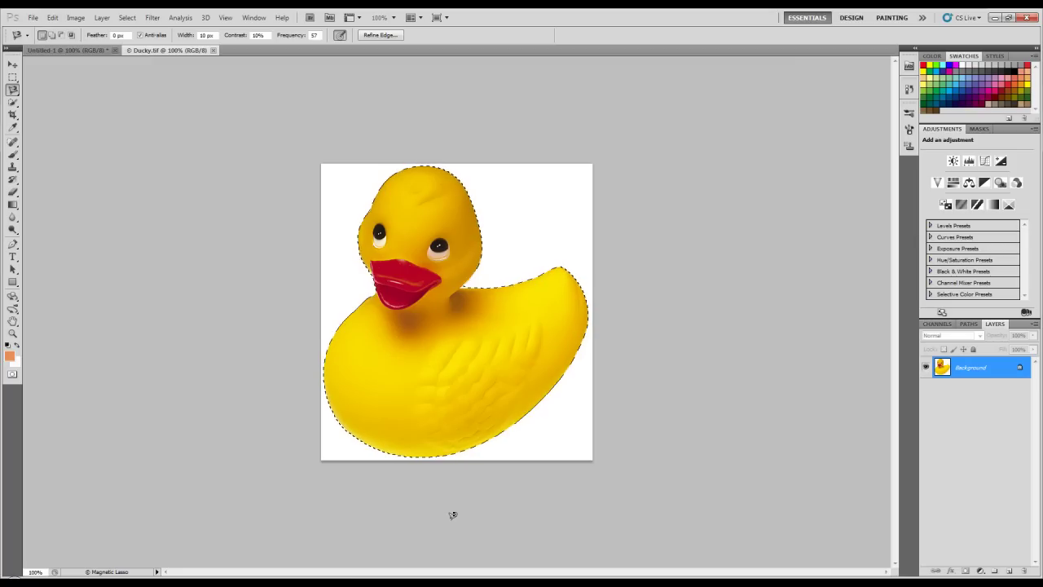
Discard the duck selection and a trial outline of the body
key("ctrl+d")
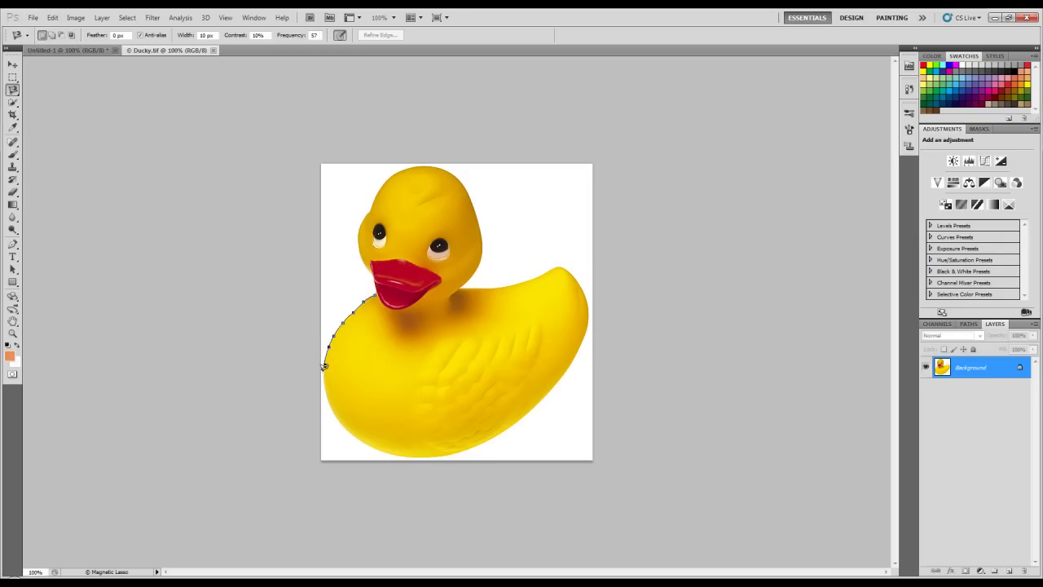
double_click(341, 417)
key("ctrl+d")
Raise Magnetic Lasso frequency to 100 and trace around the duck's lower front body
left_click_drag(288, 37, 321, 46)
left_click(317, 36)
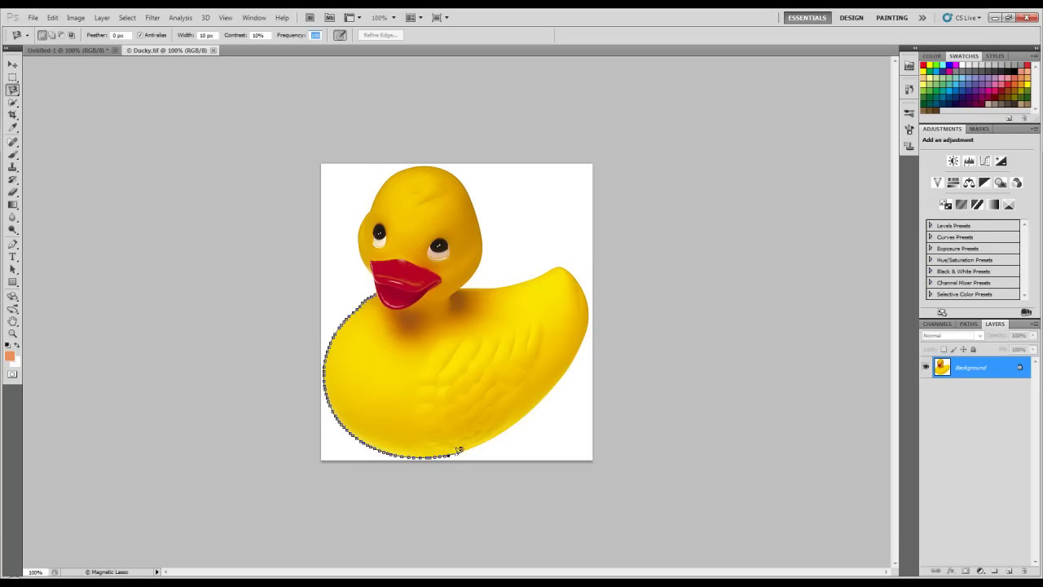
double_click(505, 425)
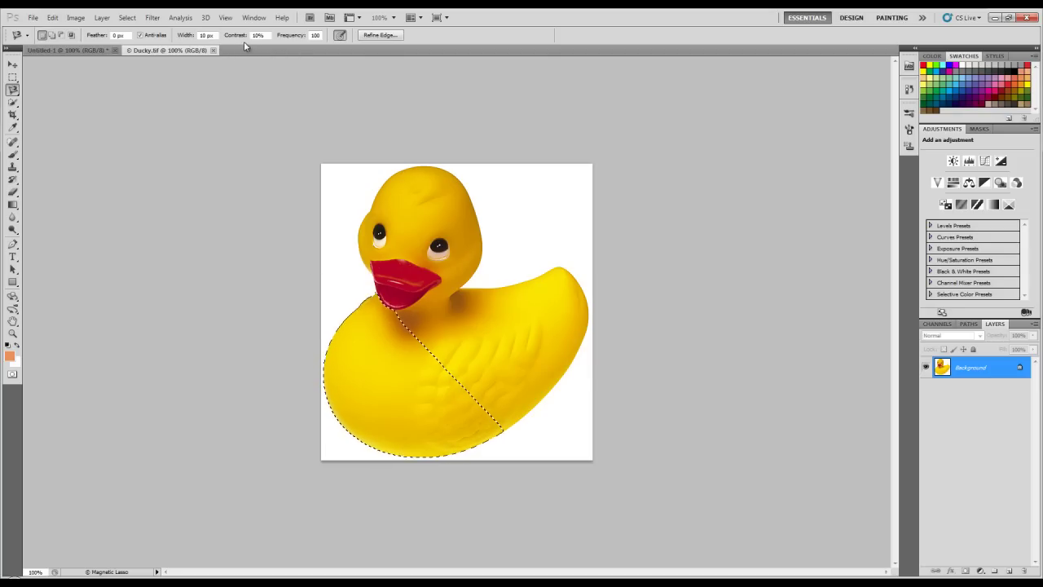
Retrace the duck's lower body from below the neck to the base at frequency 100
key("ctrl+d")
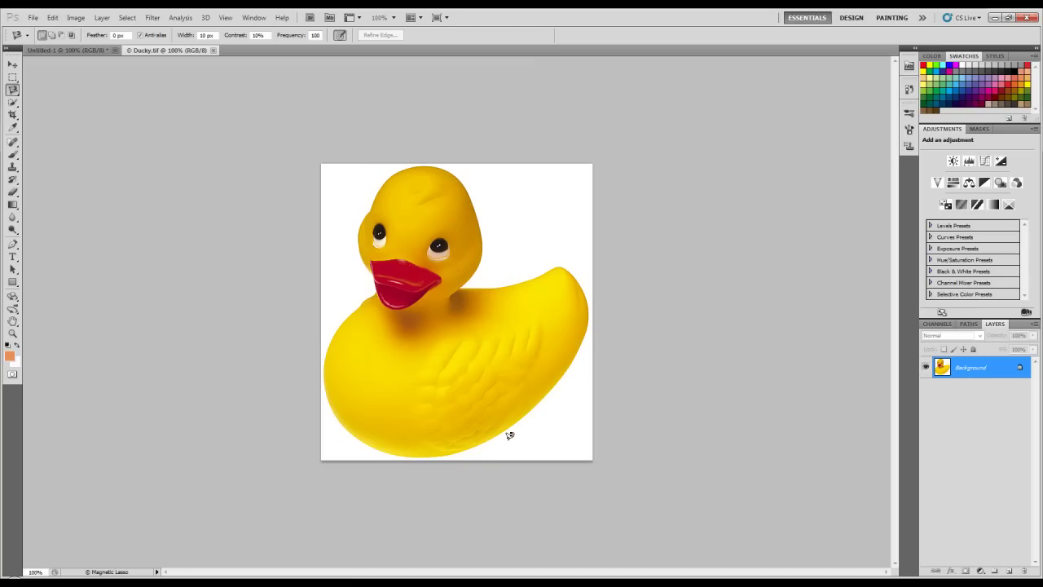
key("Return")
left_click(355, 313)
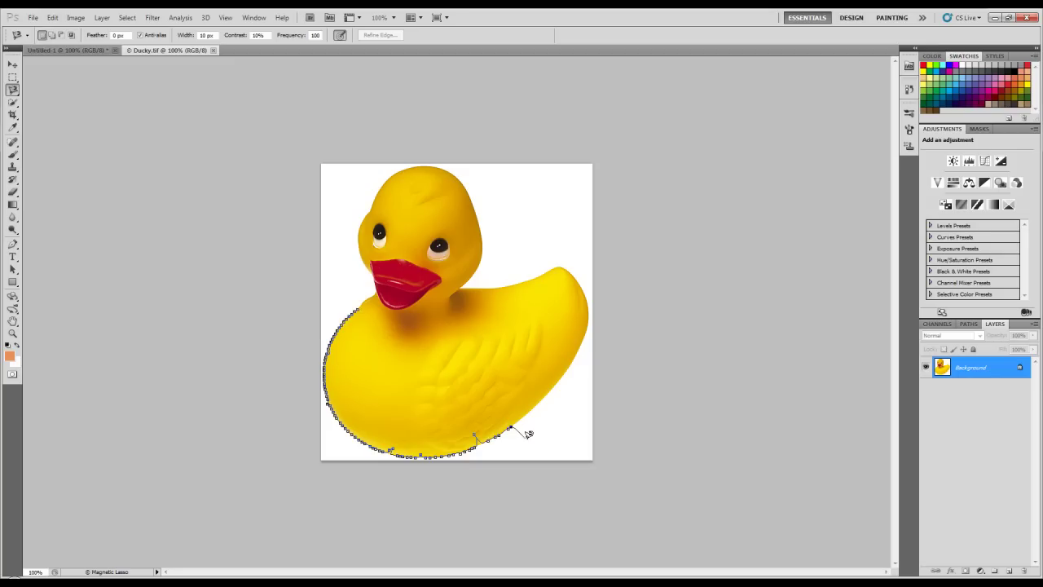
double_click(565, 369)
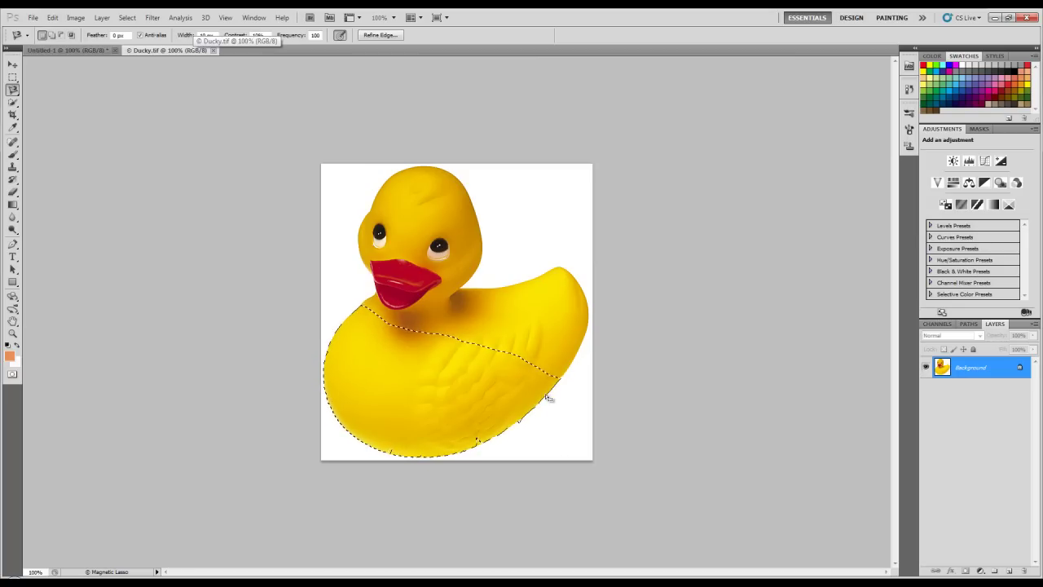
Cancel the body selection and pick the Magic Wand from the Quick Selection flyout
key("Escape")
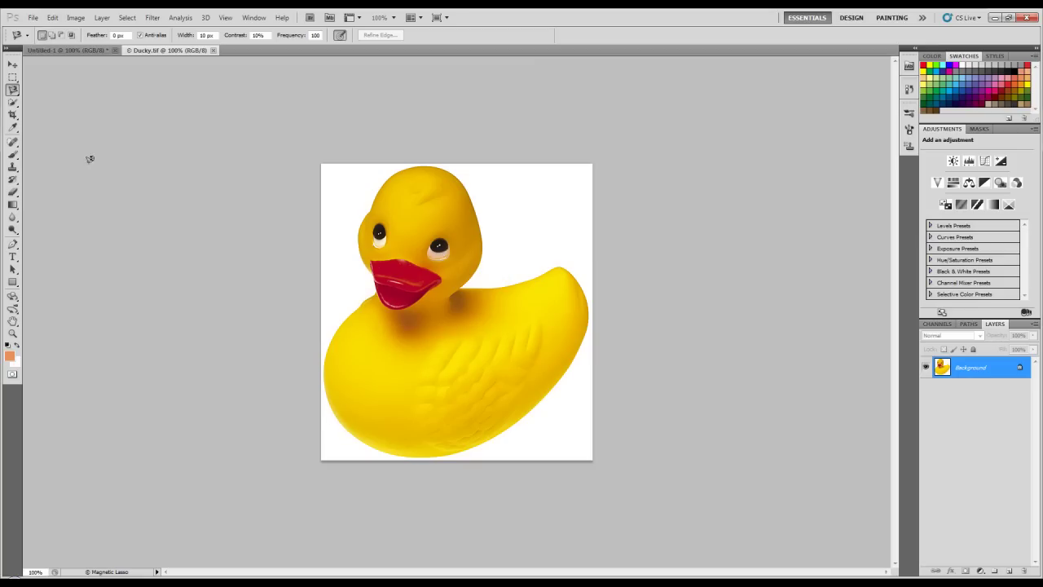
left_click(13, 89)
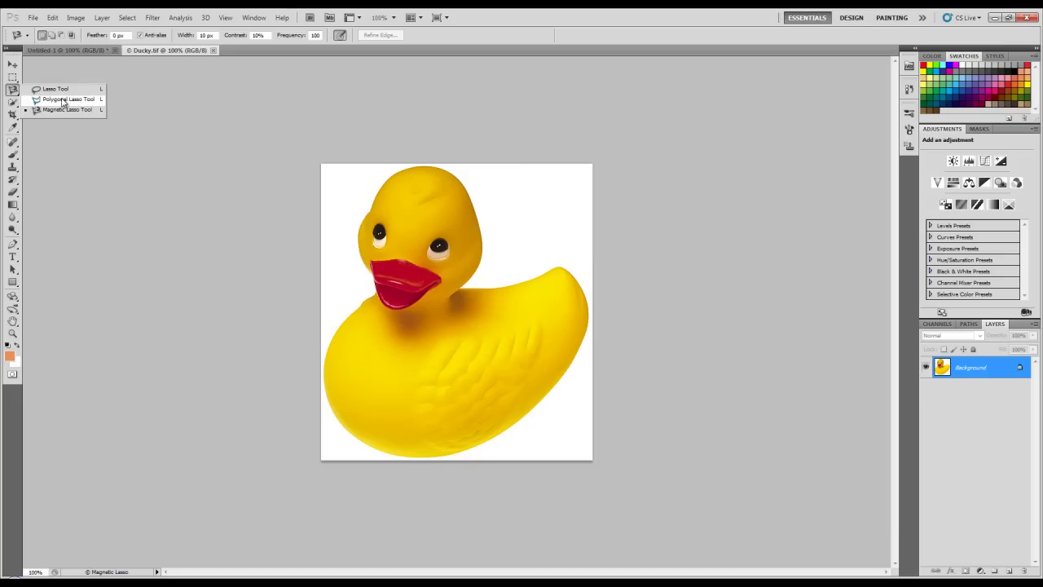
left_click(15, 104)
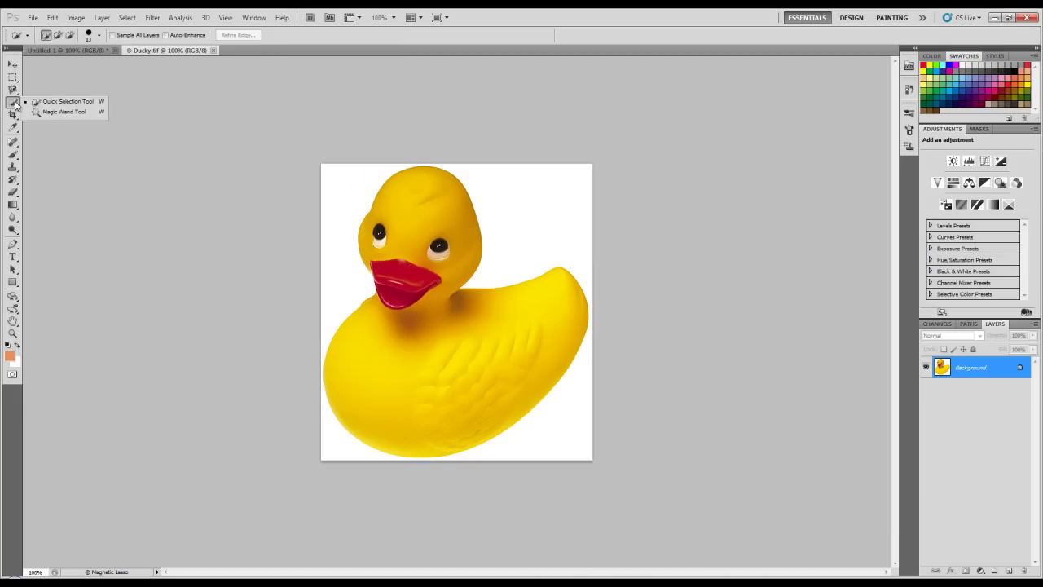
left_click(64, 114)
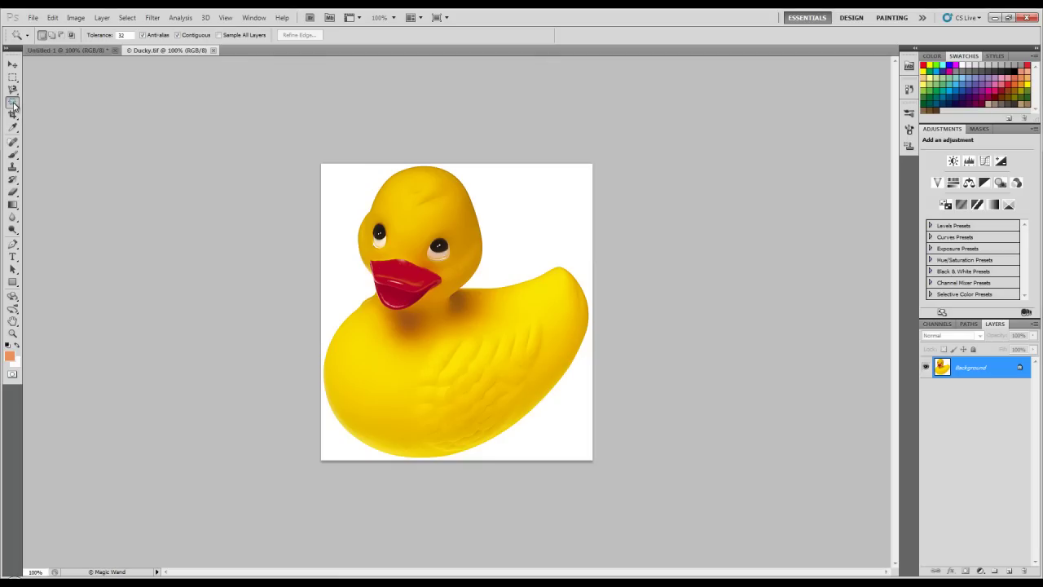
left_click(14, 104)
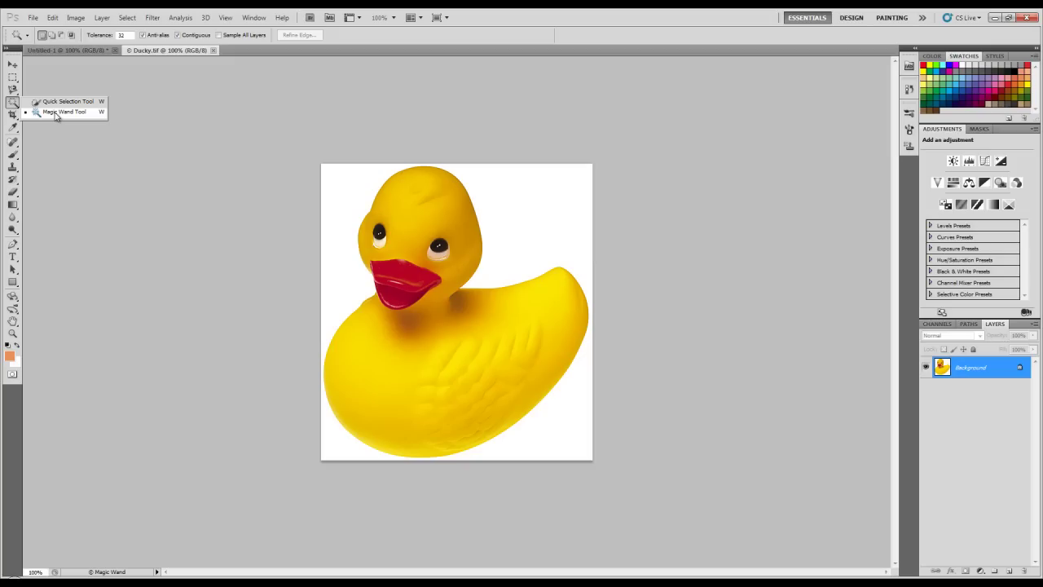
left_click(55, 113)
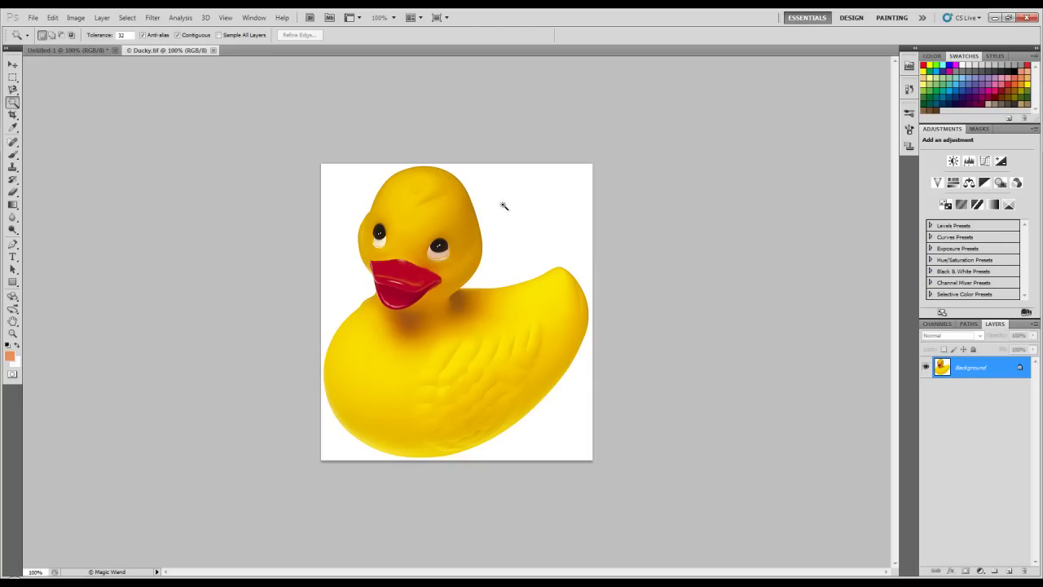
left_click(416, 210)
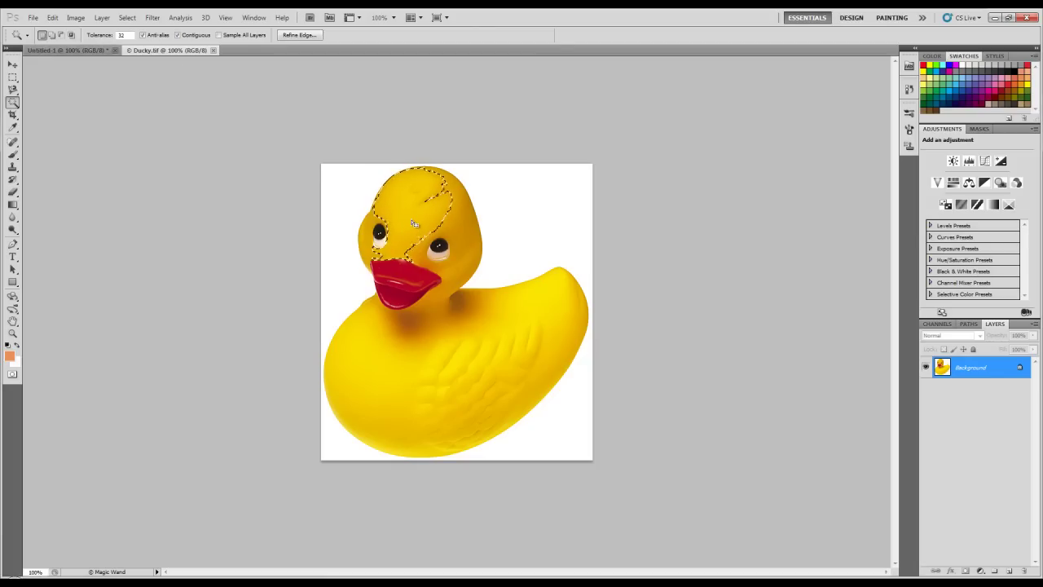
key("ctrl+d")
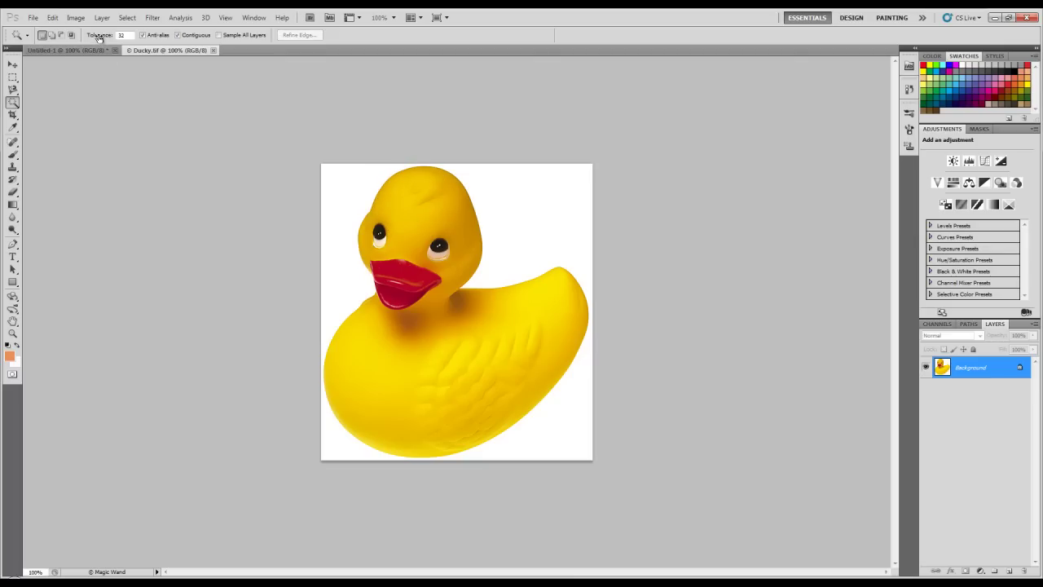
Test Magic Wand selections on the duck at tolerances 43 and 97
left_click_drag(96, 36, 119, 42)
left_click(417, 218)
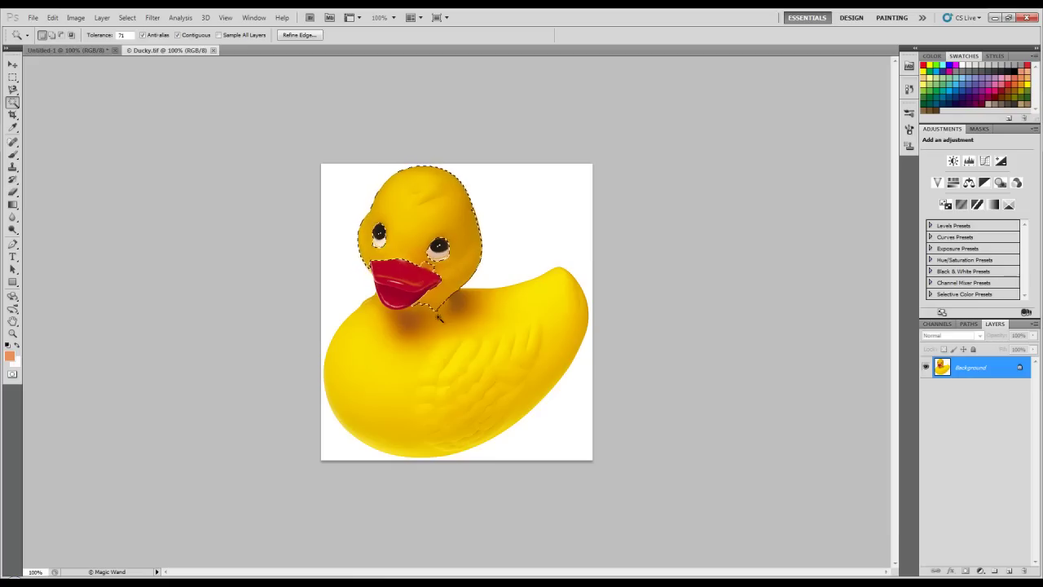
key("ctrl+d")
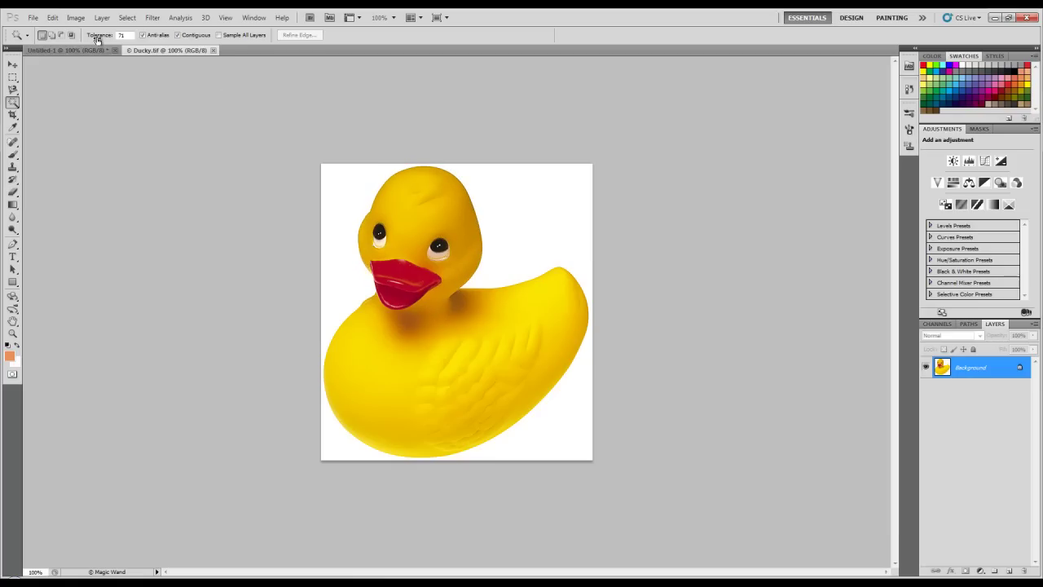
left_click_drag(97, 38, 142, 49)
left_click(413, 219)
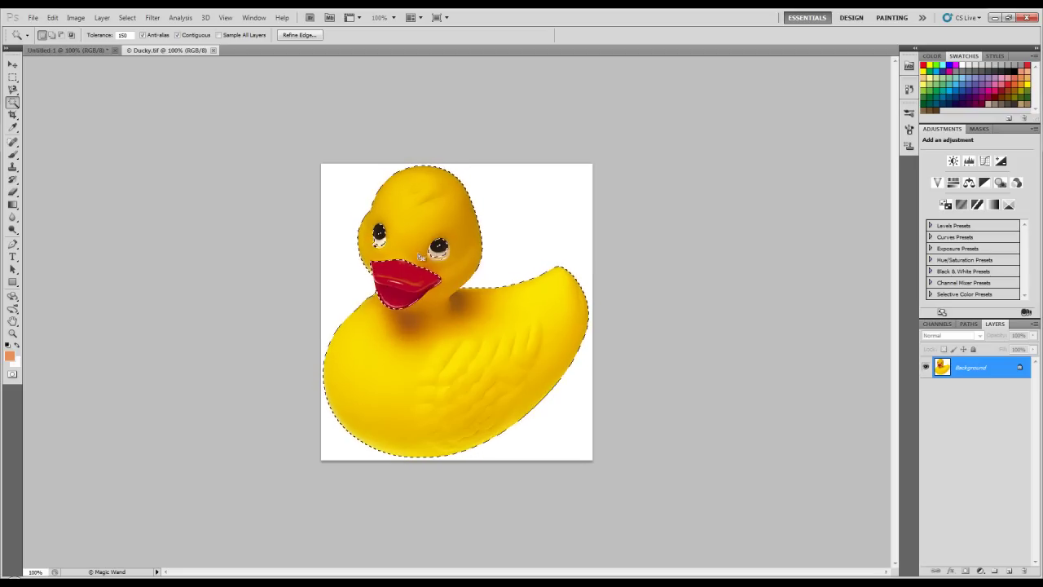
Set the Magic Wand tolerance to 255 after another whole-duck test, leaving nothing selected
key("ctrl+d")
type("200")
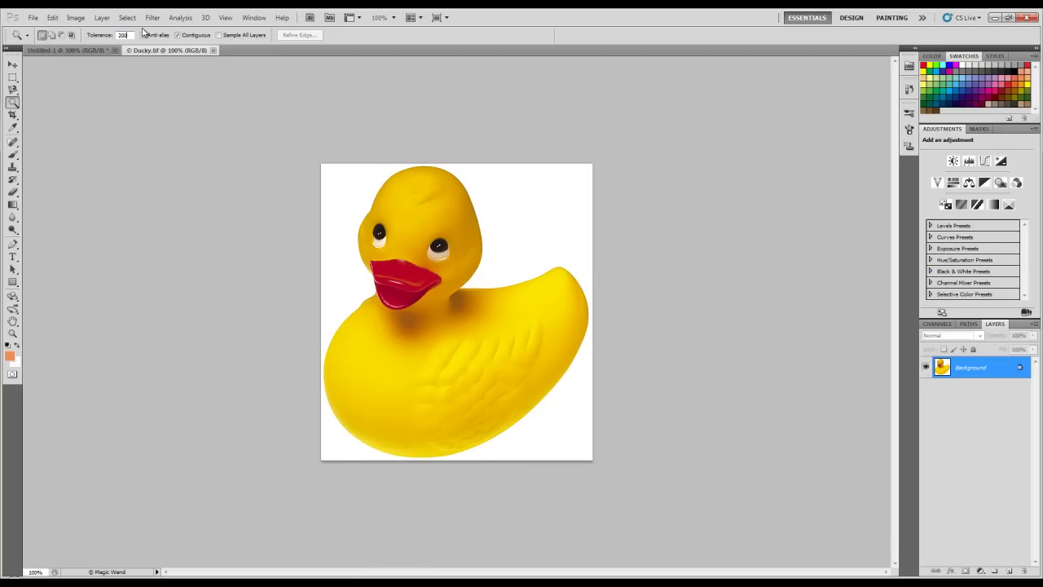
left_click(422, 226)
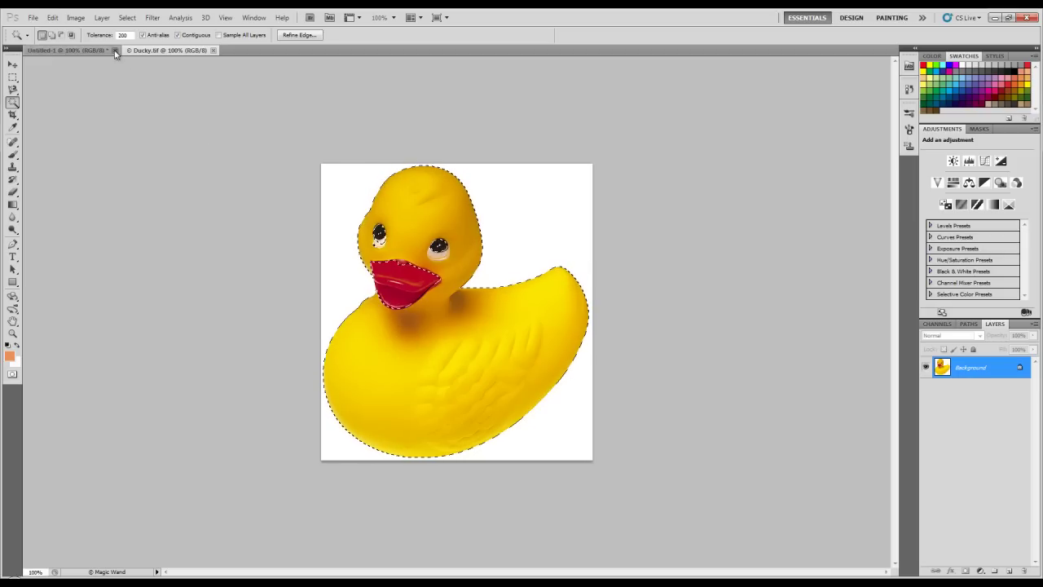
left_click_drag(104, 40, 166, 51)
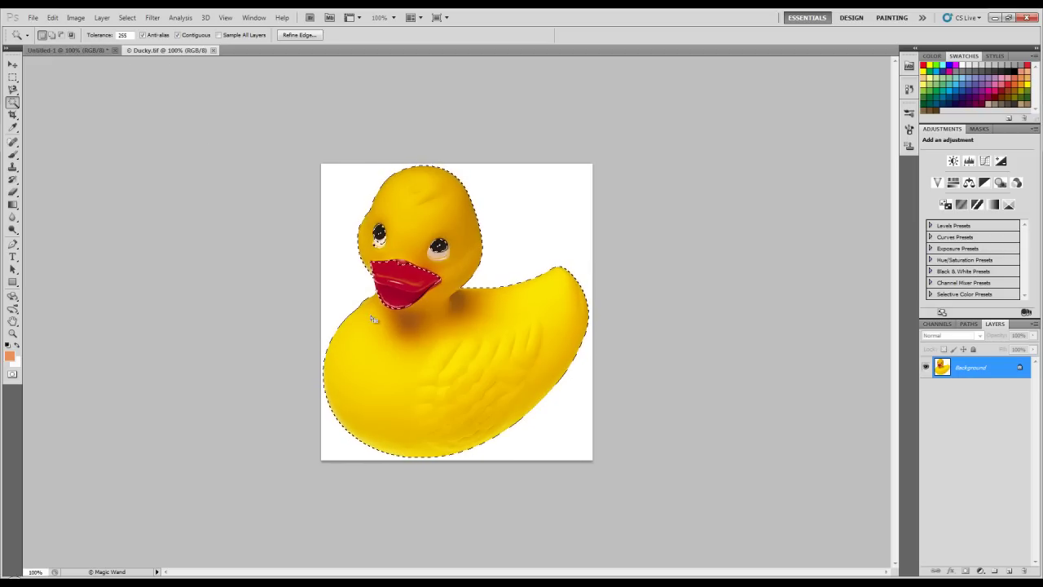
key("ctrl+d")
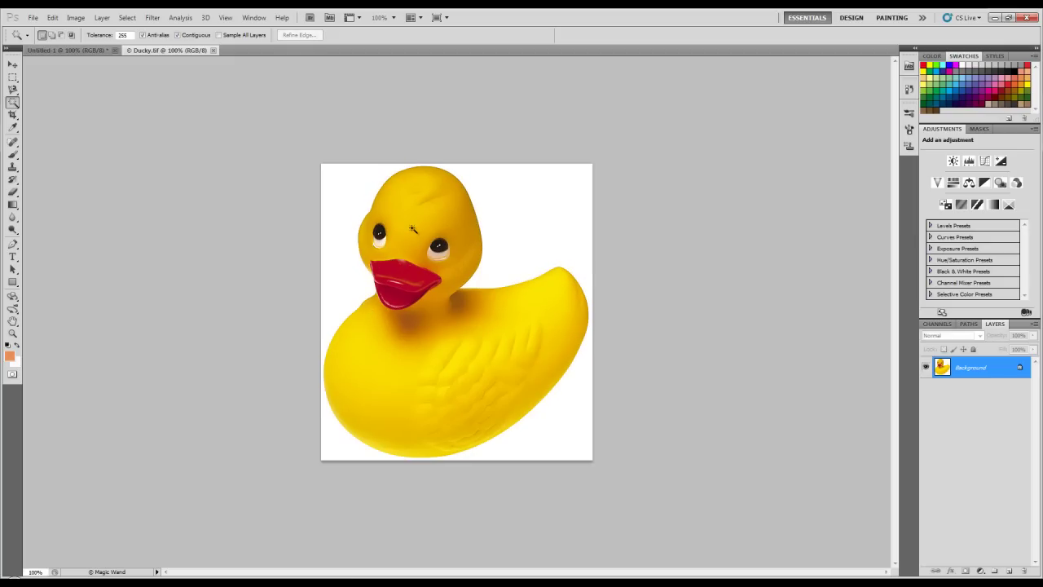
Test tolerance 255 on the duck, then lower tolerance to 2 and test the head
left_click(413, 231)
left_click_drag(109, 36, 3, 41)
left_click_drag(104, 36, 82, 38)
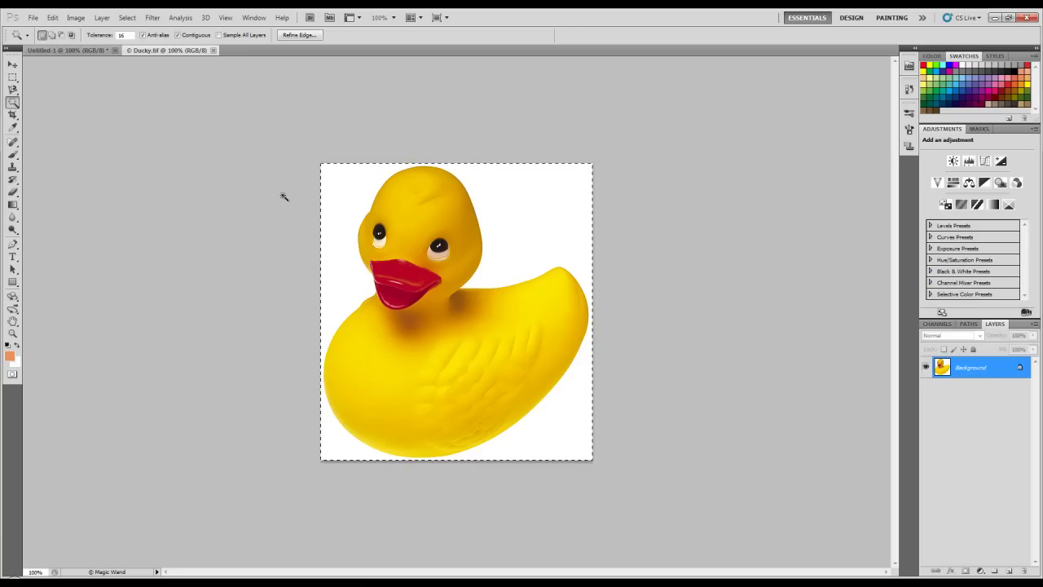
left_click_drag(113, 38, 107, 37)
left_click(425, 218)
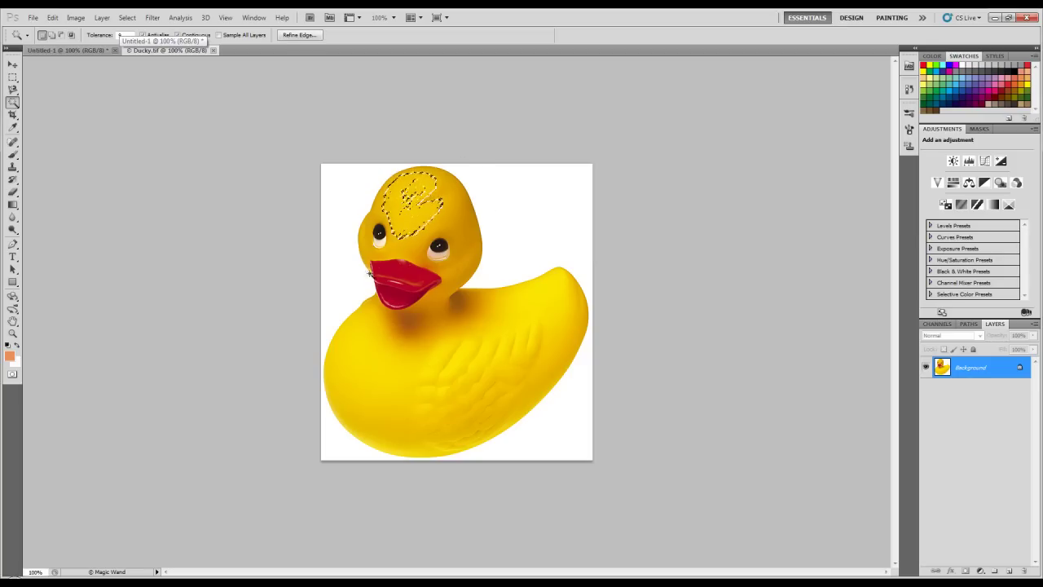
Test-select neck patches, raise tolerance to 60, reselect the neck, then deselect
left_click(412, 323)
left_click(457, 310)
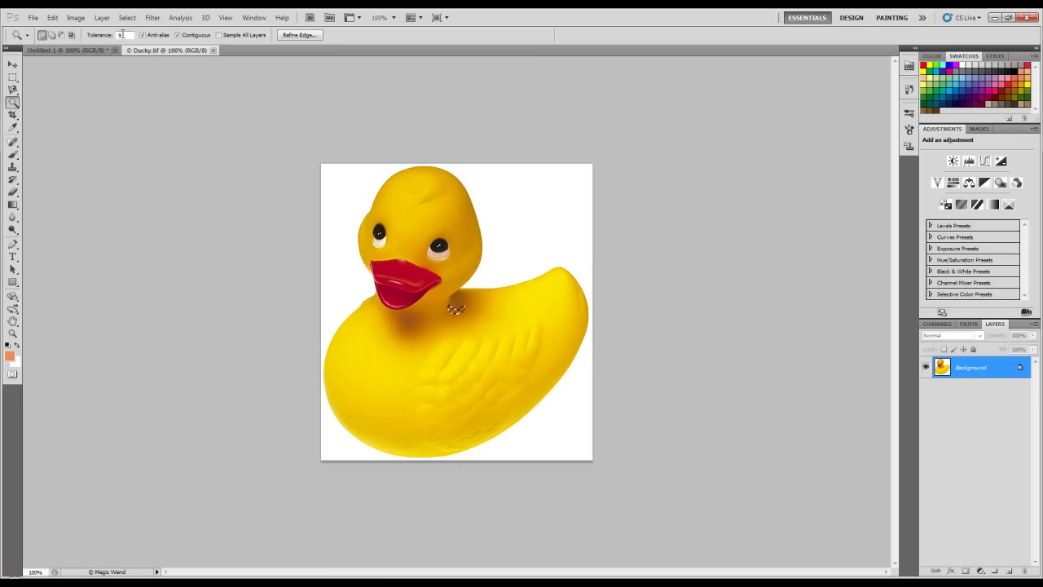
left_click_drag(100, 37, 130, 46)
left_click(455, 308)
key("ctrl+d")
Set Magic Wand tolerance to 30, test it on the head, and turn off Contiguous
left_click(122, 35)
type("30")
left_click(415, 222)
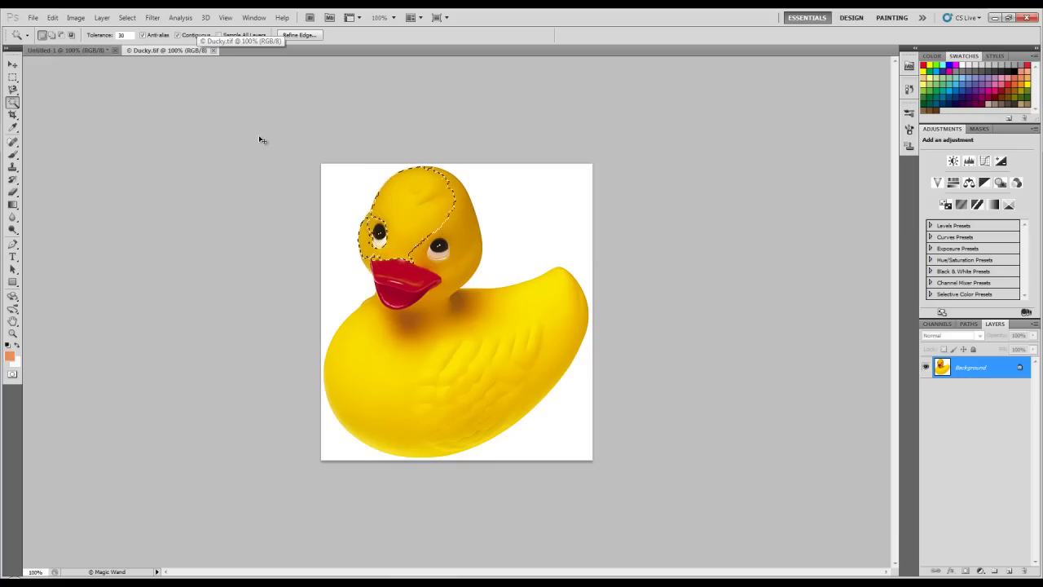
key("ctrl+d")
left_click(178, 35)
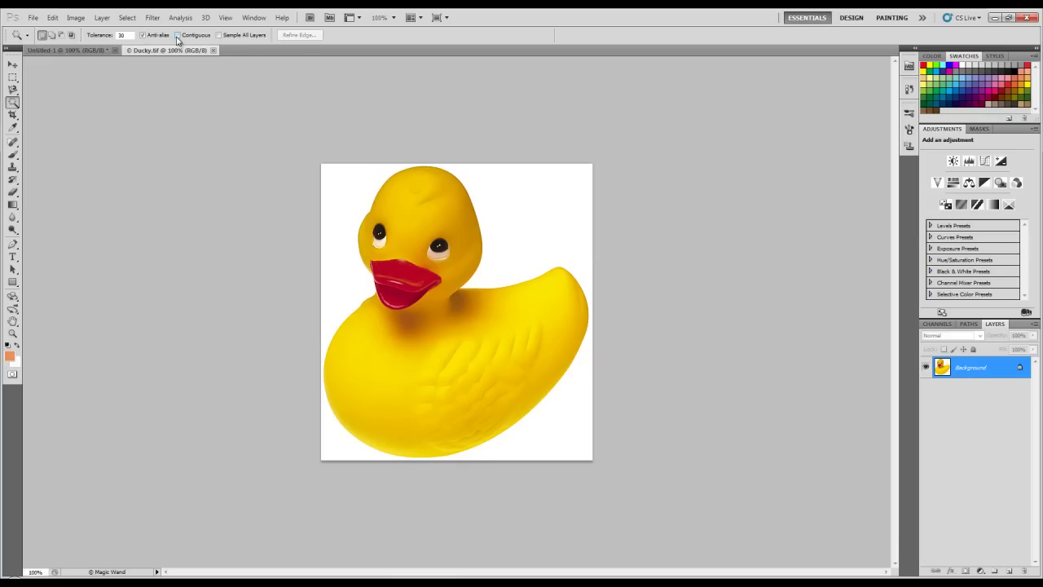
Test a non-contiguous selection of the duck's yellow areas, then re-enable Contiguous
left_click(405, 220)
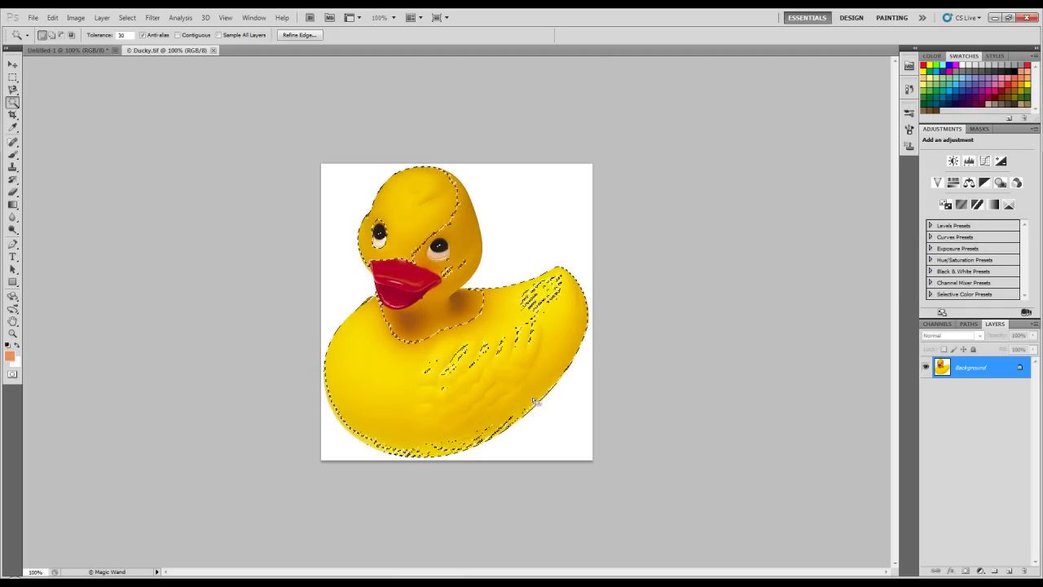
key("ctrl+d")
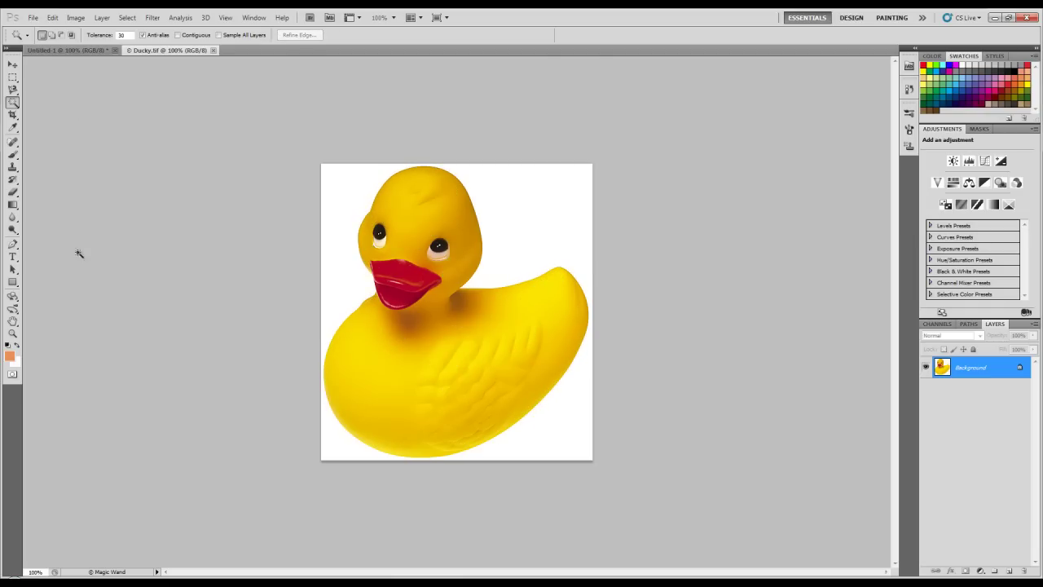
left_click(179, 36)
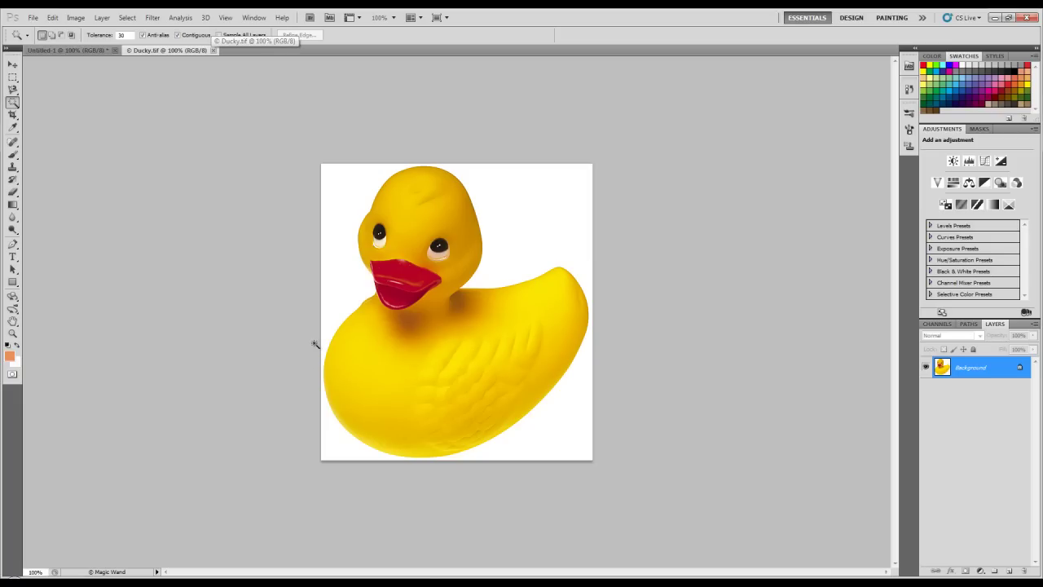
right_click(13, 105)
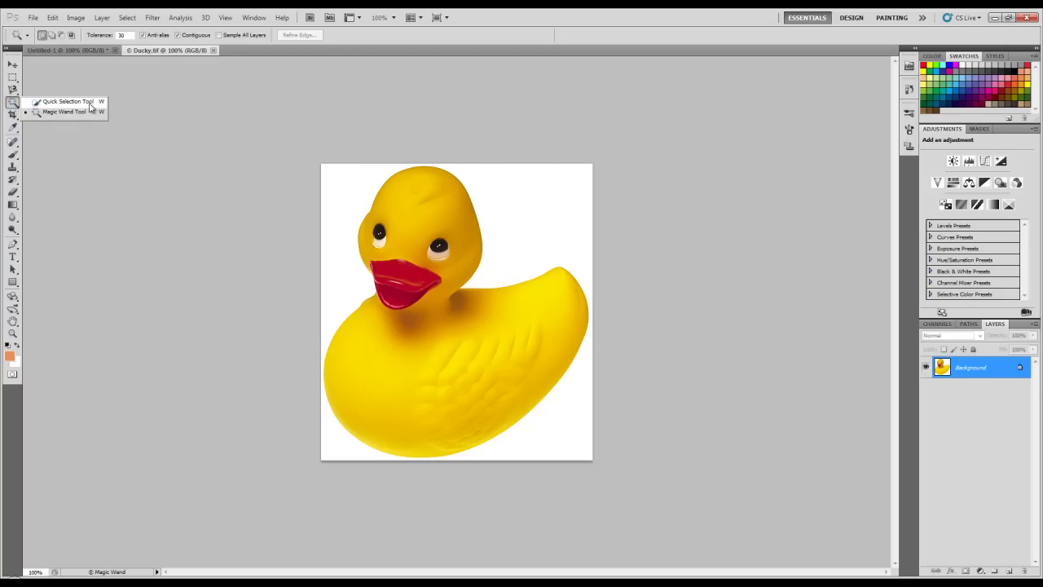
Quick-select the whole duck, then subtract part of its head from the selection
left_click(90, 102)
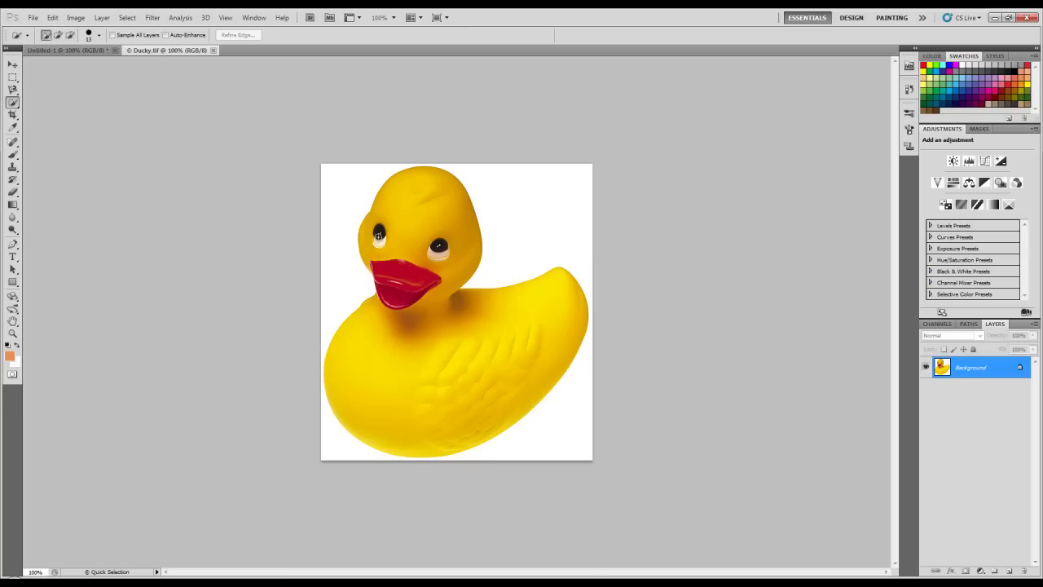
left_click_drag(410, 186, 405, 190)
mouse_move(411, 269)
left_mouse_down()
mouse_move(444, 294)
mouse_move(358, 350)
mouse_move(360, 363)
left_mouse_up()
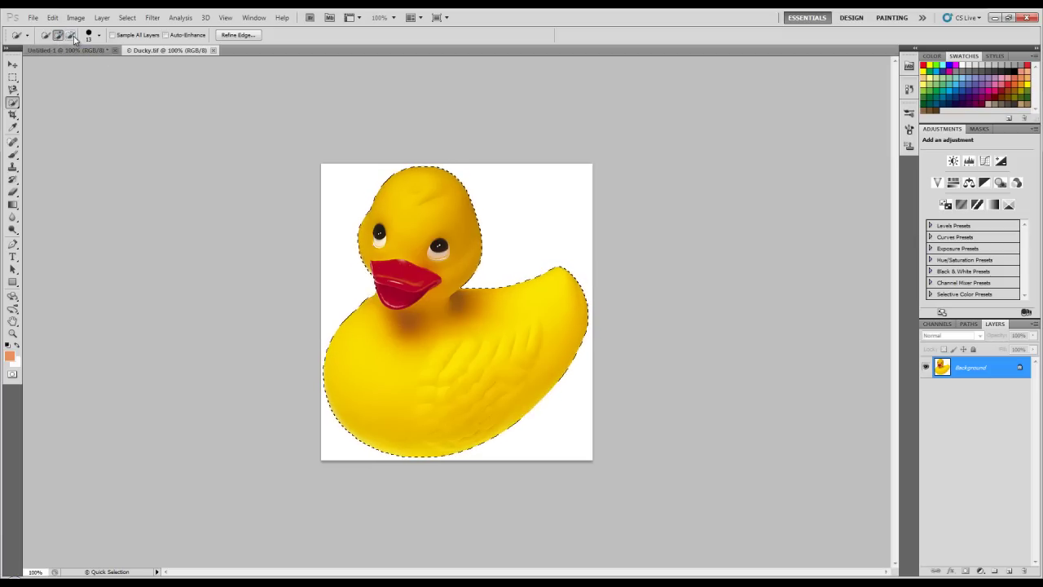
left_click(70, 36)
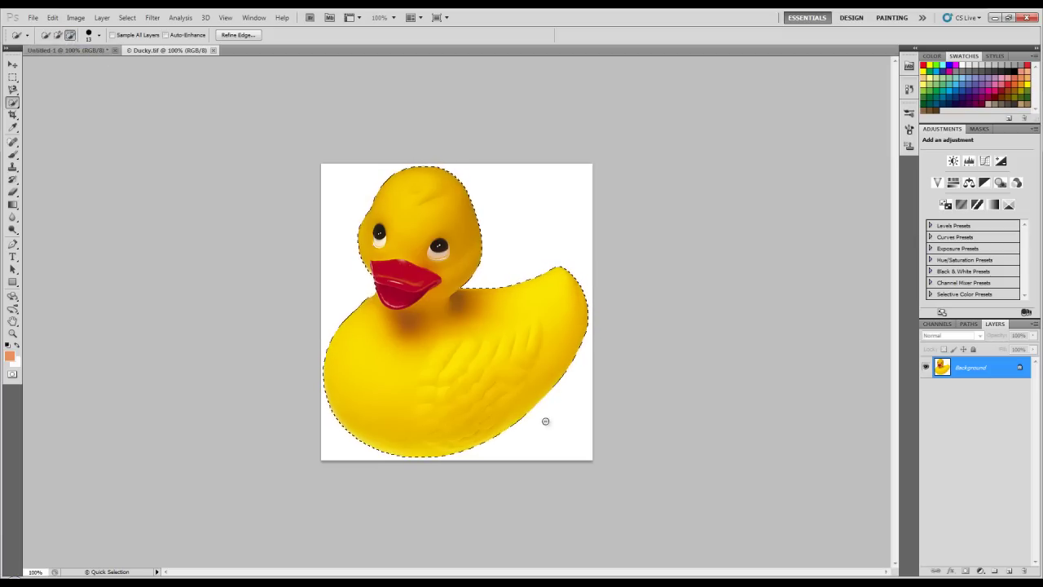
mouse_move(348, 214)
left_mouse_down()
mouse_move(480, 221)
mouse_move(434, 263)
mouse_move(452, 254)
mouse_move(396, 196)
left_mouse_up()
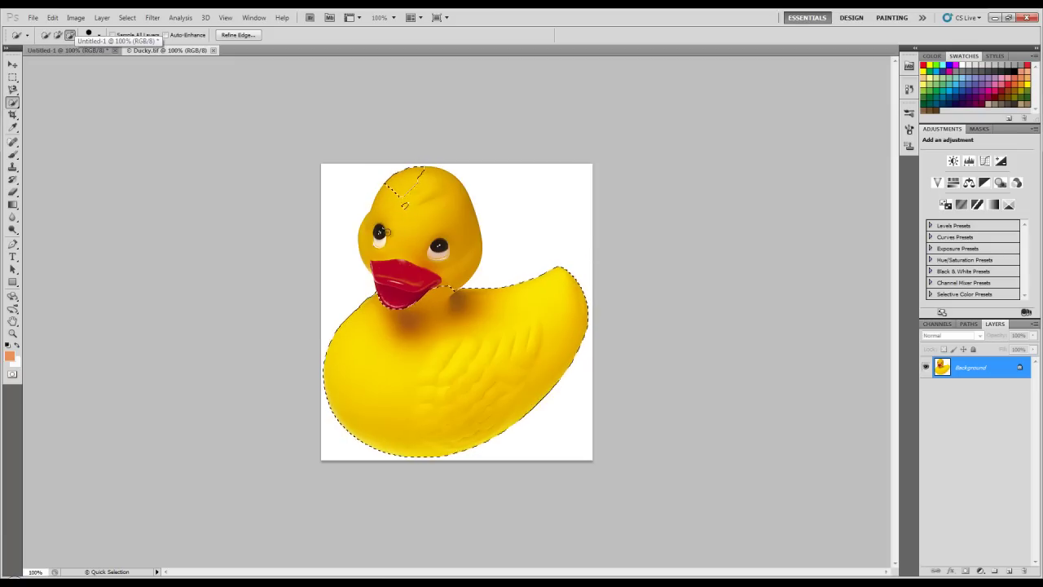
Subtract more of the head, then add the eye and beak back to the selection
mouse_move(396, 196)
left_mouse_down()
mouse_move(417, 191)
mouse_move(396, 198)
left_mouse_up()
left_click(58, 35)
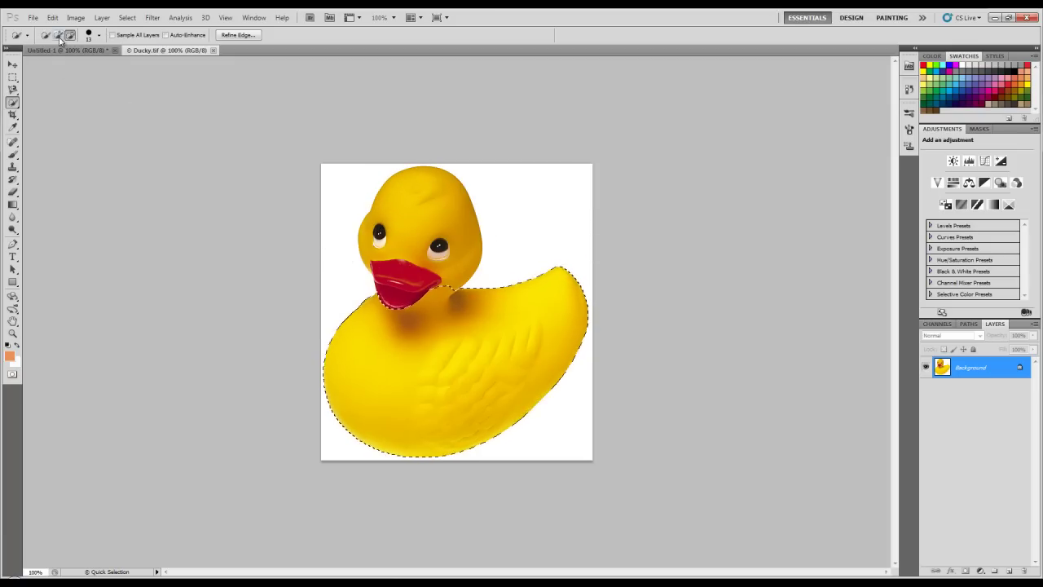
left_click_drag(393, 304, 393, 263)
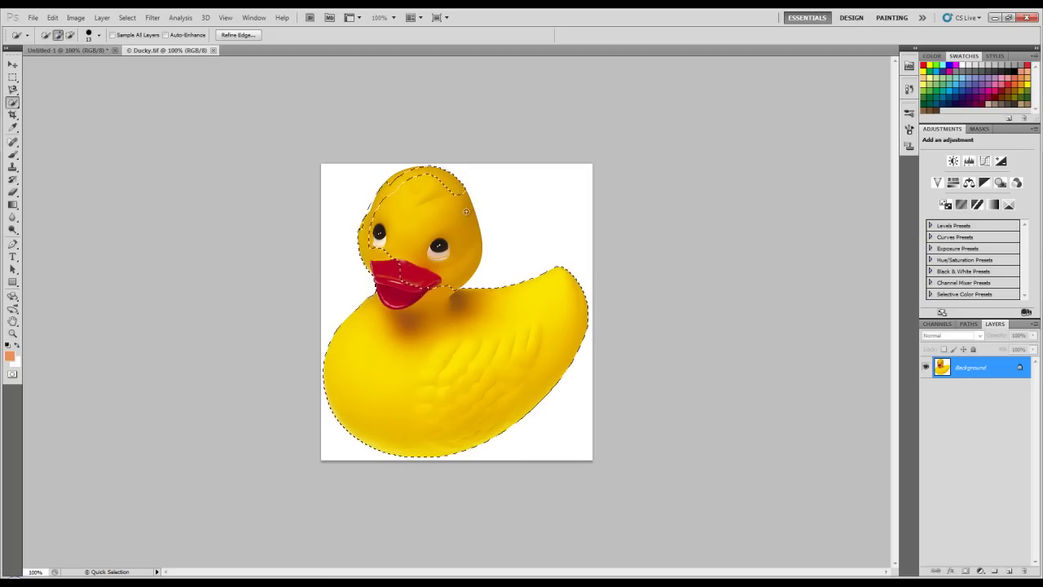
left_click_drag(451, 234, 383, 298)
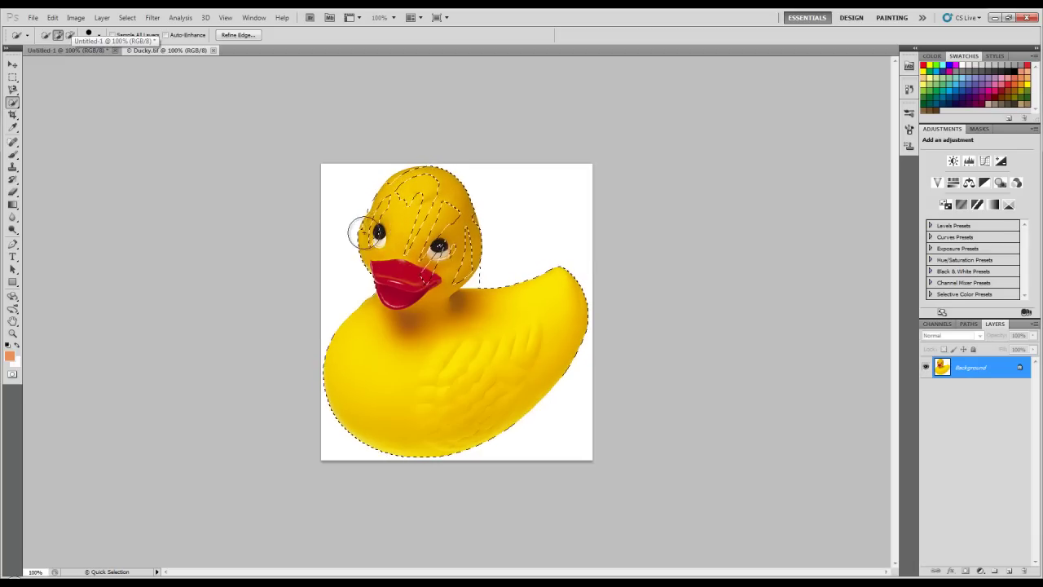
left_click(98, 36)
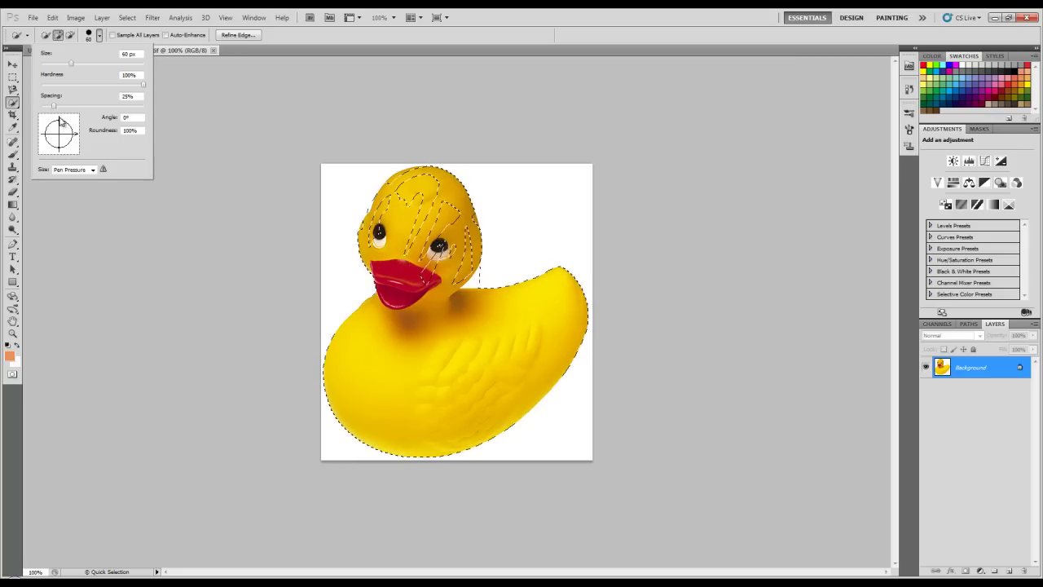
Close the brush picker, add the top of the duck's head to the selection, then deselect
left_click_drag(61, 124, 61, 121)
left_click(411, 185)
left_click_drag(405, 186, 415, 247)
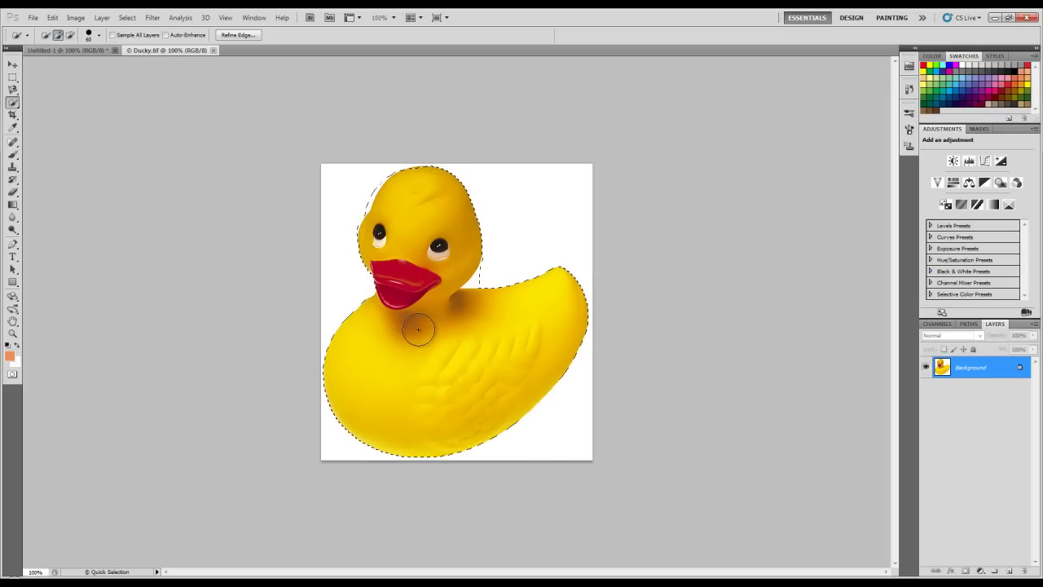
key("ctrl+d")
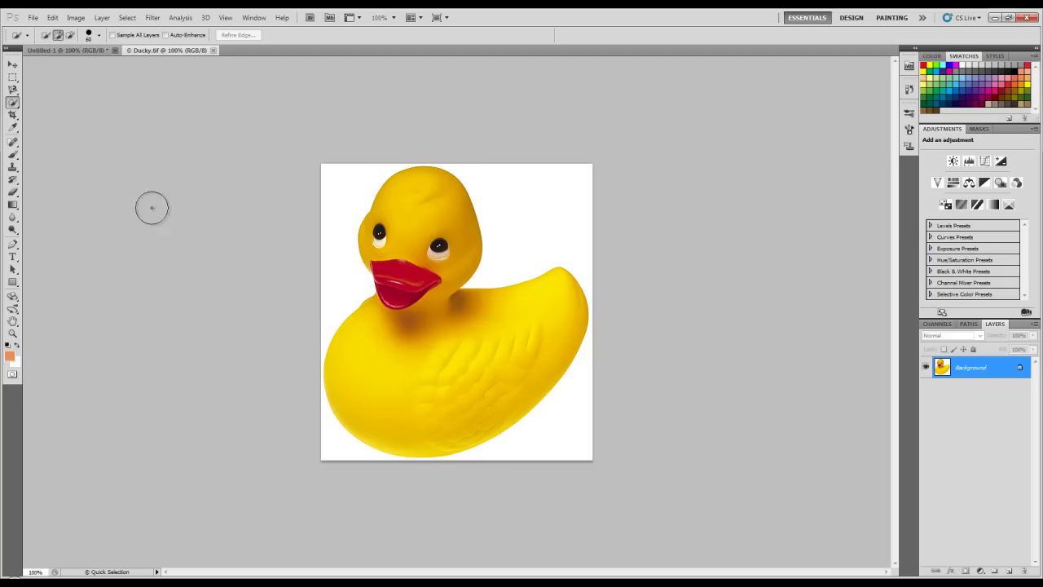
Reselect the duck's head and beak with Quick Selection, then clear the selection
left_click(12, 107)
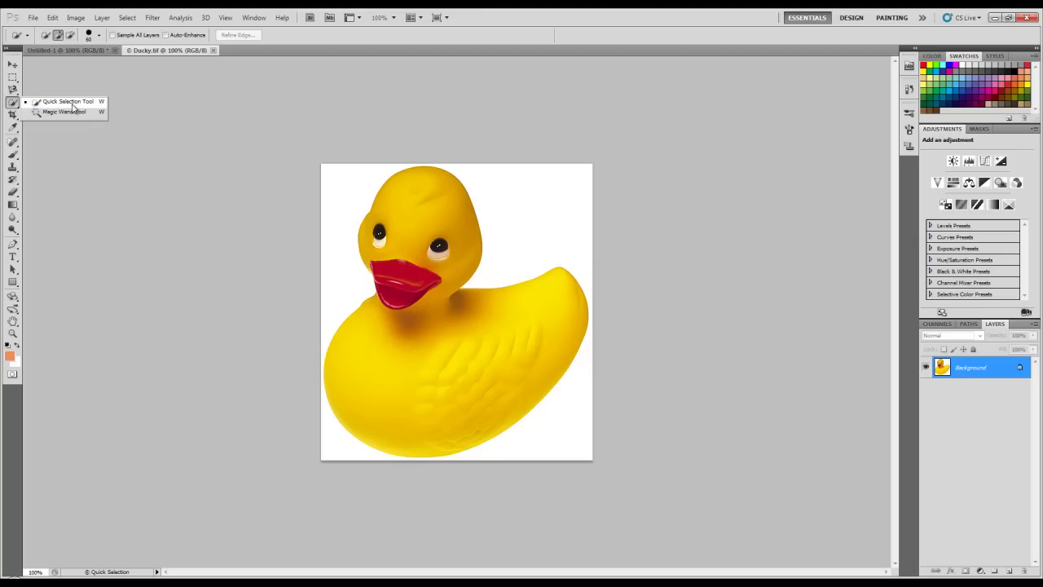
left_click(74, 101)
mouse_move(379, 238)
left_mouse_down()
mouse_move(396, 205)
mouse_move(414, 299)
mouse_move(371, 375)
left_mouse_up()
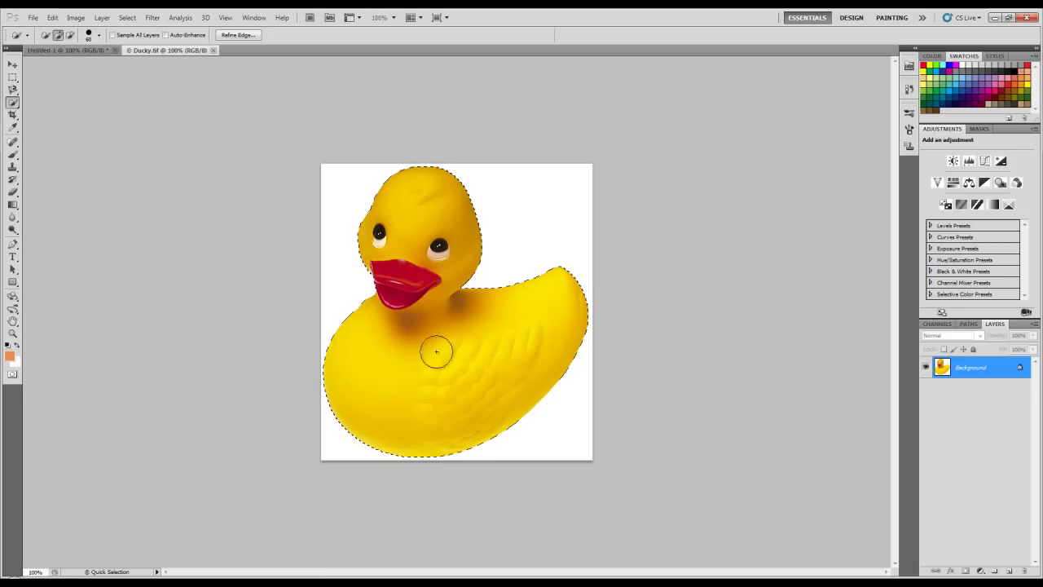
key("ctrl+d")
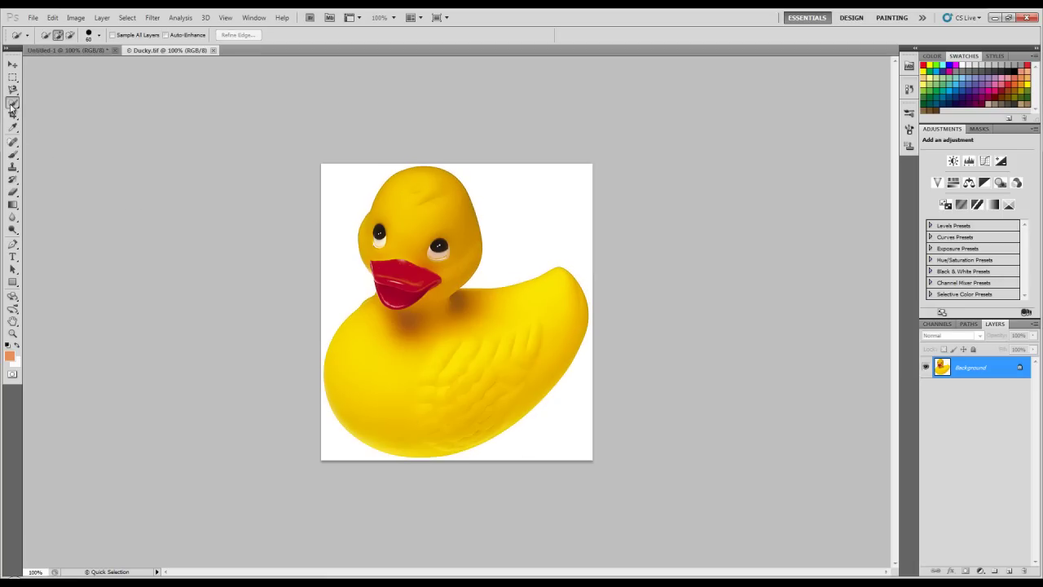
left_click(13, 103)
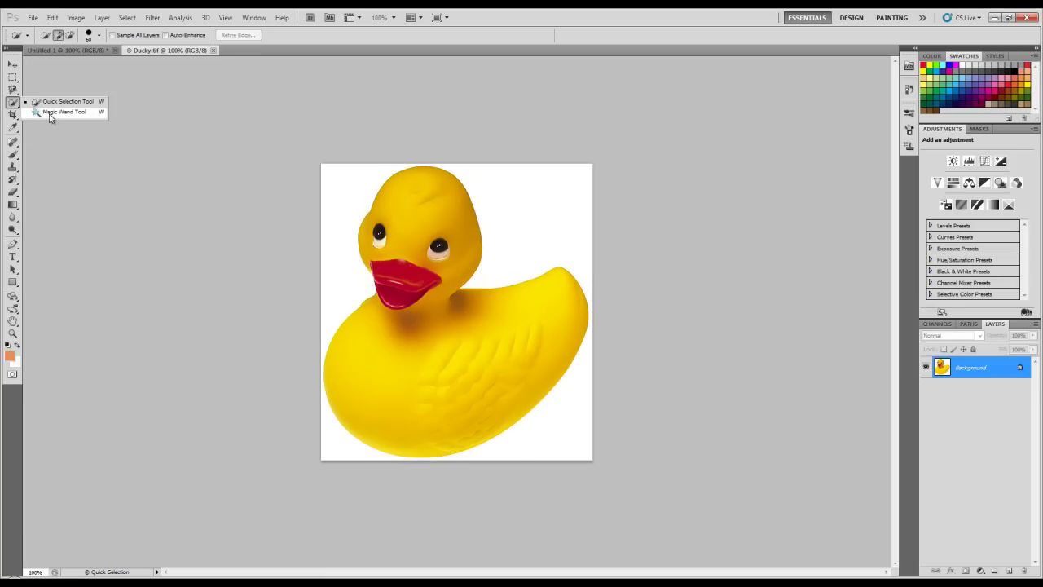
Select the duck's body with the Magic Wand, adding the whole lower body
left_click(50, 114)
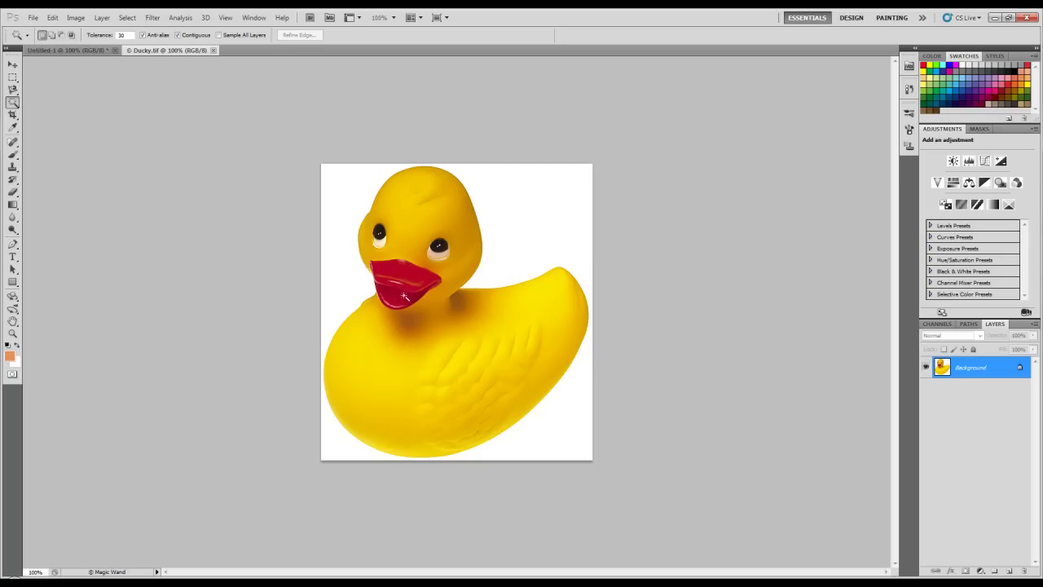
left_click(362, 339)
left_click(446, 350)
left_click(52, 35)
left_click(477, 408)
left_click(414, 453)
Fill the neck and head holes, then deselect and select the white background
left_click(421, 330)
left_click(414, 326)
left_click(459, 303)
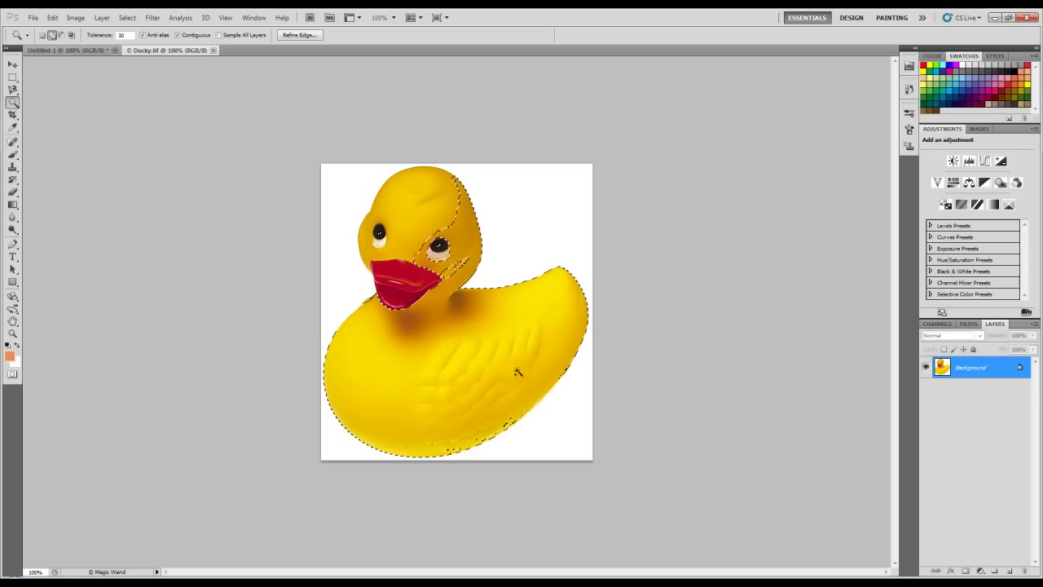
key("ctrl+d")
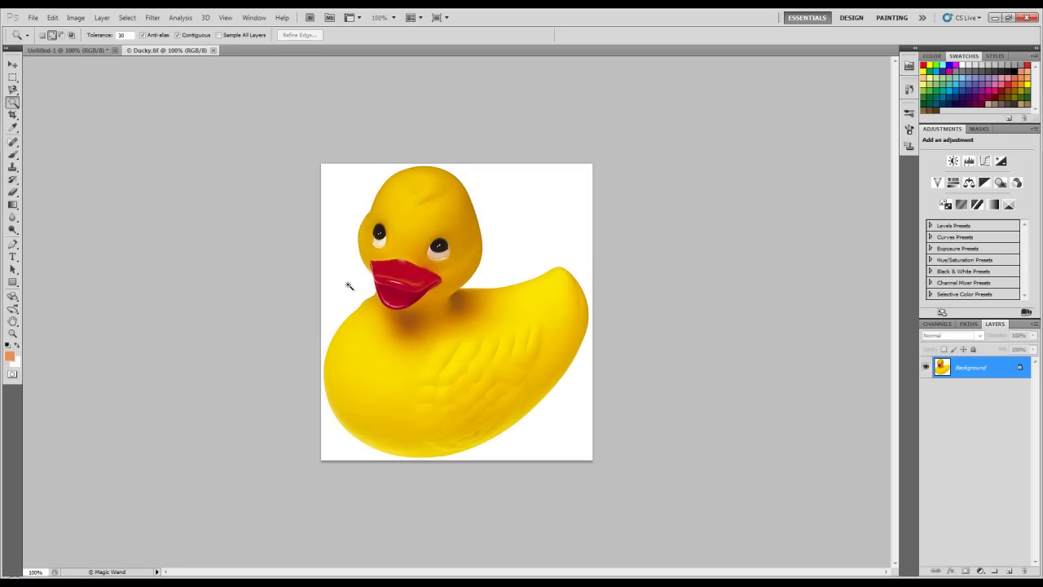
left_click(349, 286)
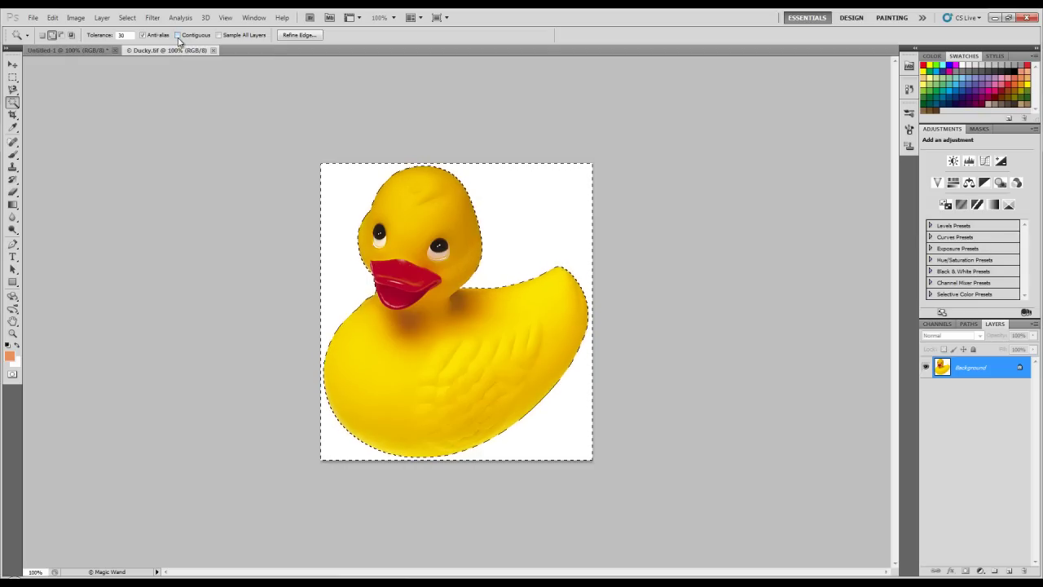
Turn on Contiguous and reselect only the connected white background around the duck
key("ctrl+d")
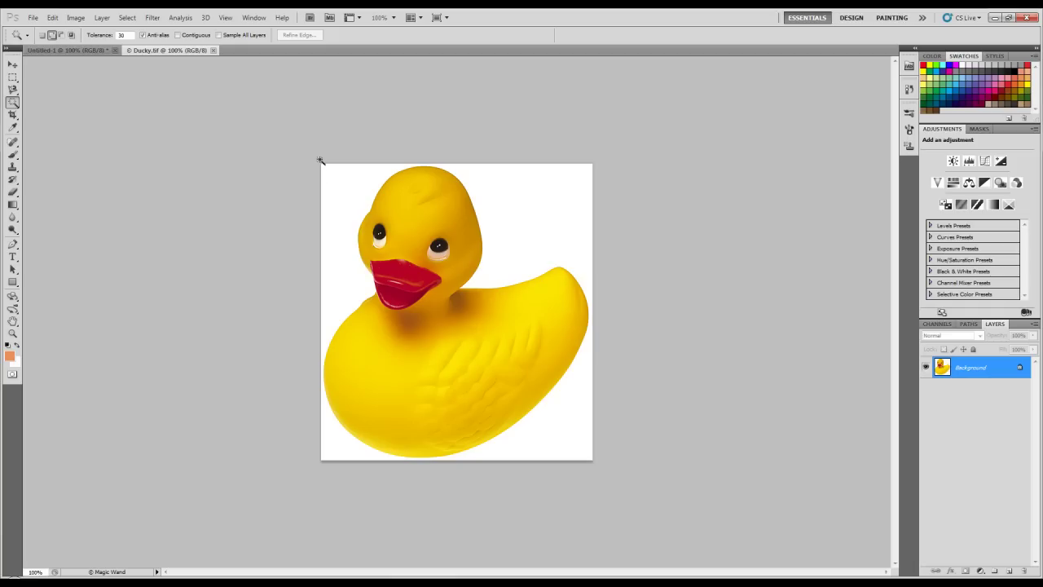
left_click(342, 210)
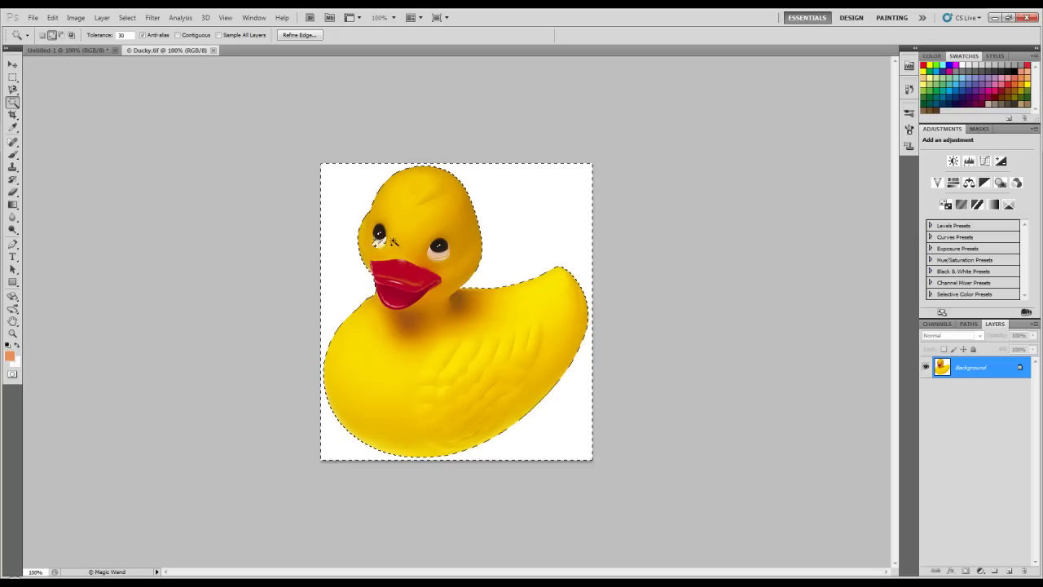
left_click(178, 35)
left_click(350, 260)
left_click(128, 18)
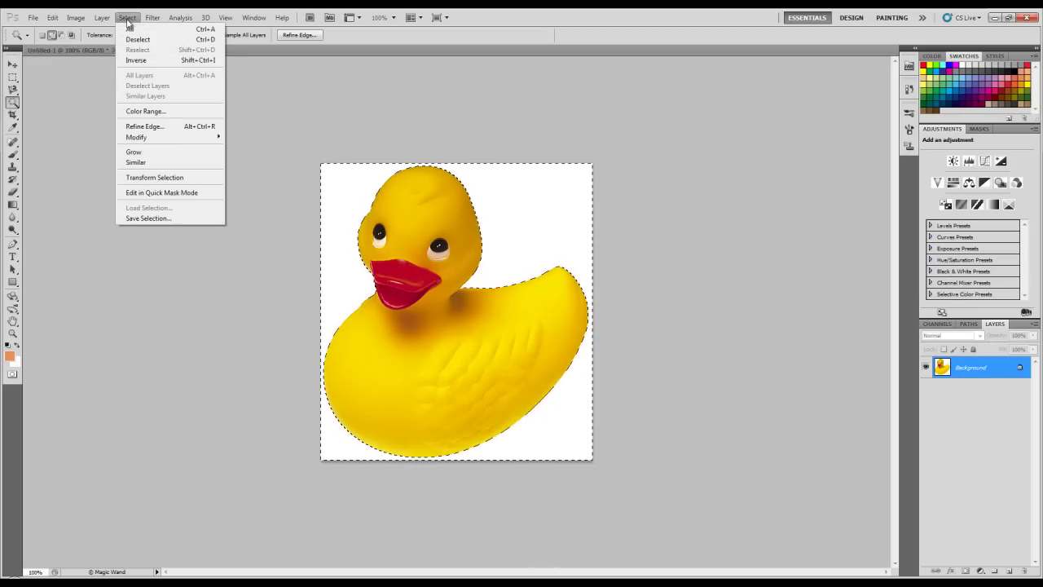
Invert the background selection onto the duck, then deselect everything
left_click(137, 60)
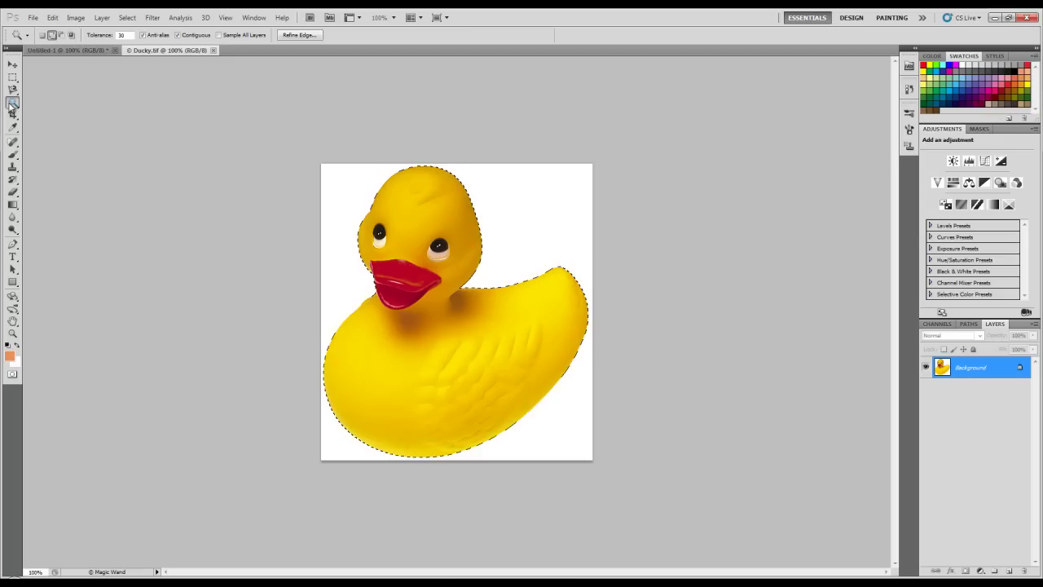
key("ctrl+d")
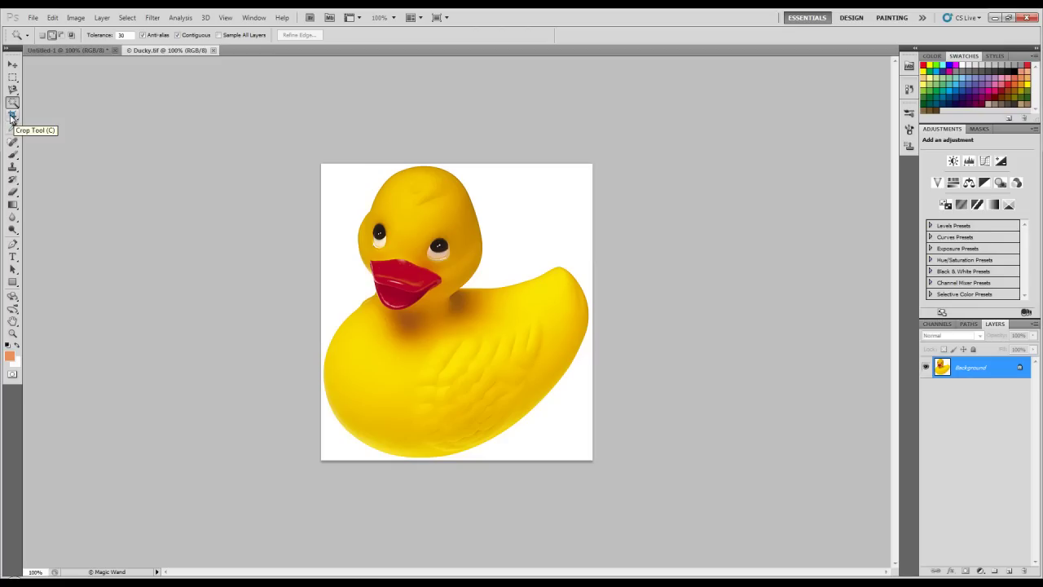
Draw a crop box from the top-left corner around the duck's head and upper body
left_click(12, 116)
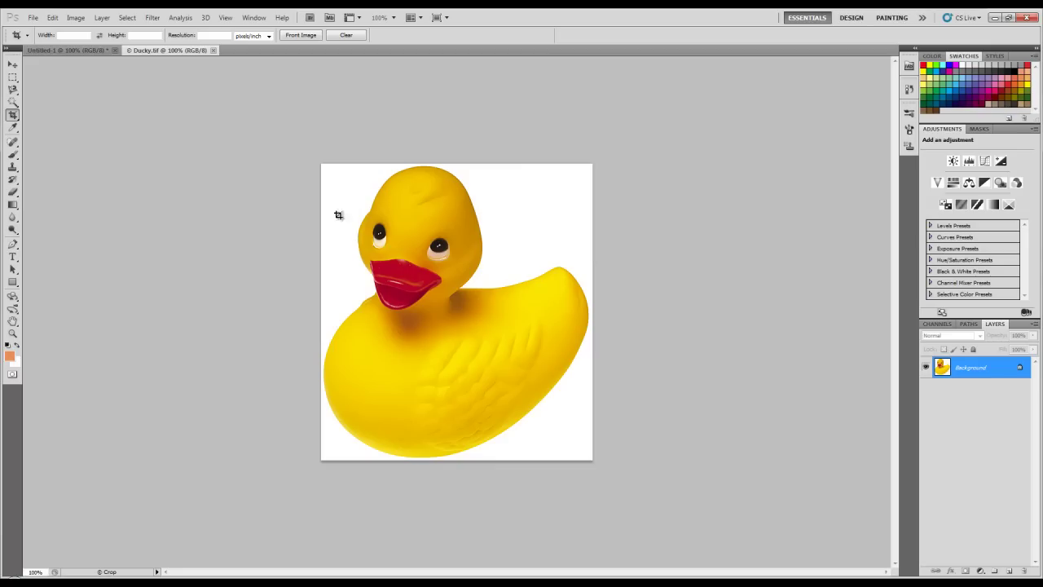
left_click_drag(336, 164, 500, 337)
left_click_drag(500, 337, 505, 341)
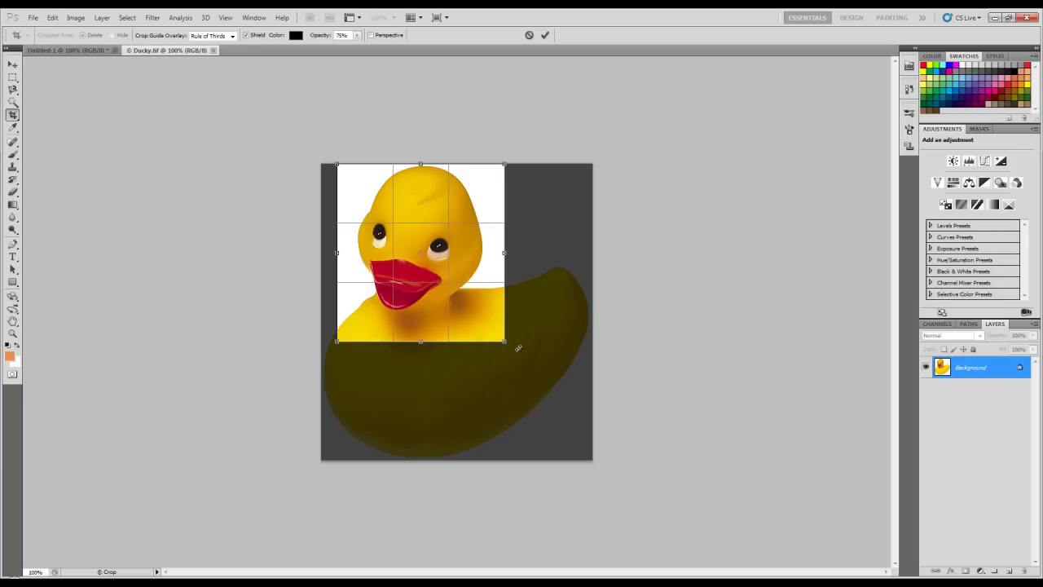
left_click_drag(504, 341, 509, 350)
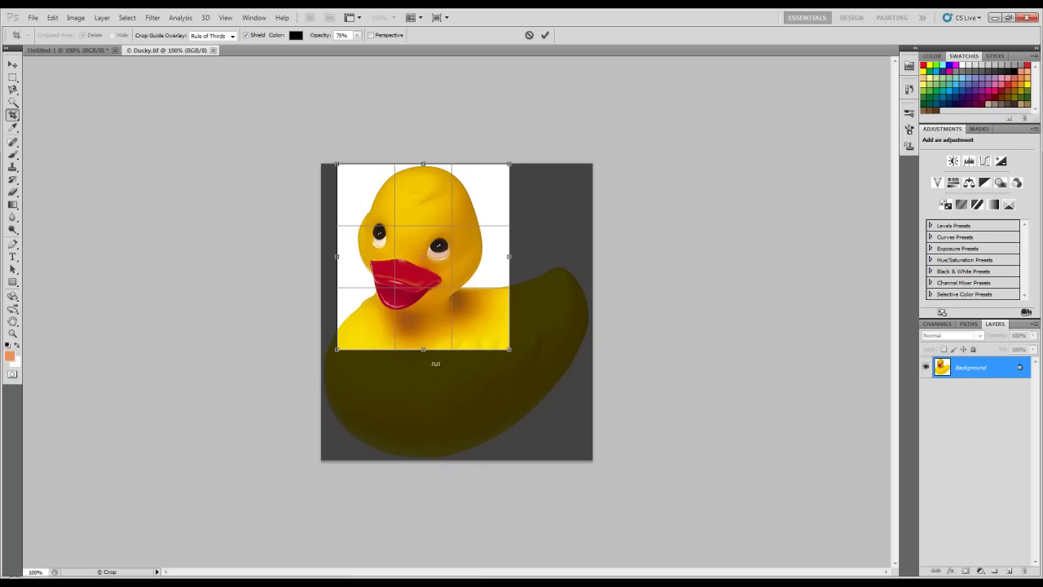
left_click_drag(355, 322, 350, 322)
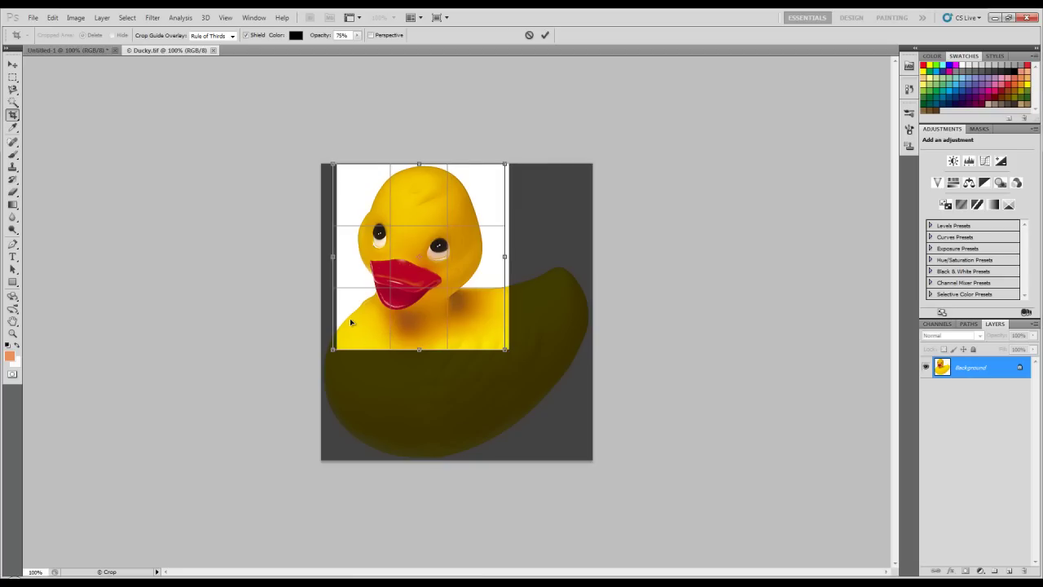
left_click_drag(506, 350, 512, 354)
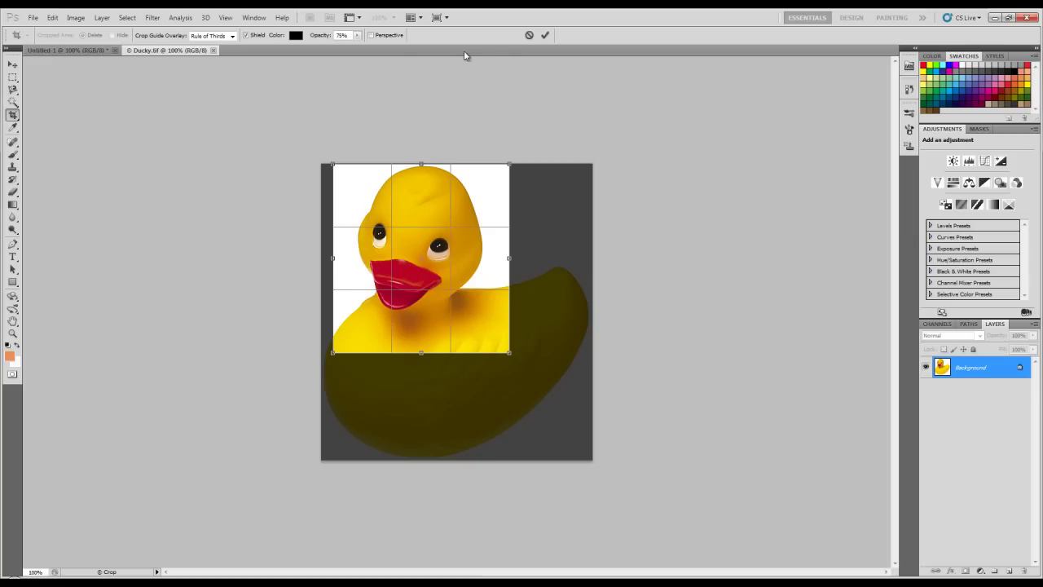
Skew the crop with Perspective by pulling its bottom corners outward, then cancel it
left_click(371, 35)
left_click_drag(511, 355, 529, 385)
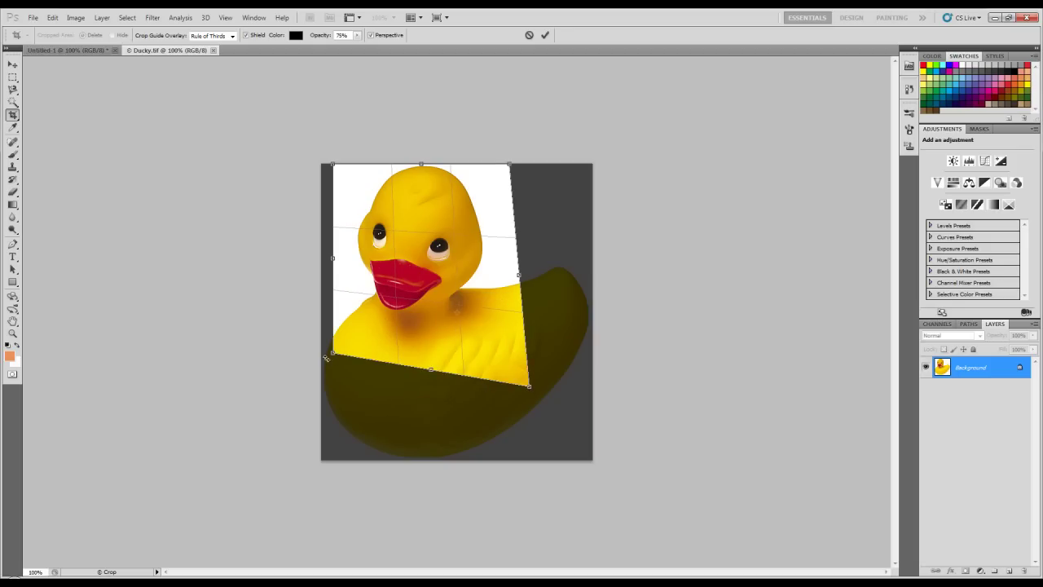
mouse_move(326, 356)
left_mouse_down()
mouse_move(278, 368)
mouse_move(335, 358)
mouse_move(331, 343)
left_mouse_up()
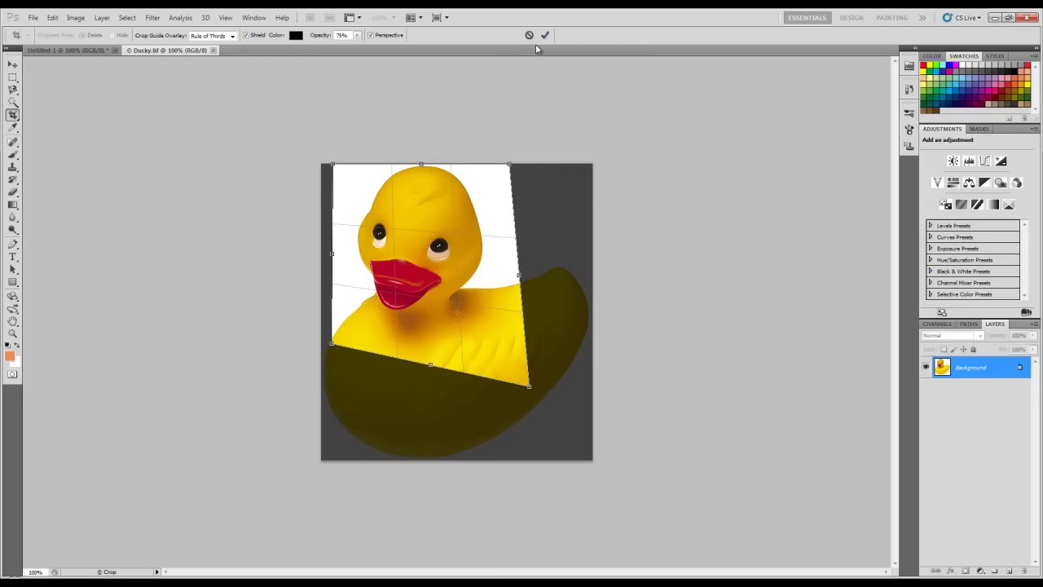
left_click(529, 35)
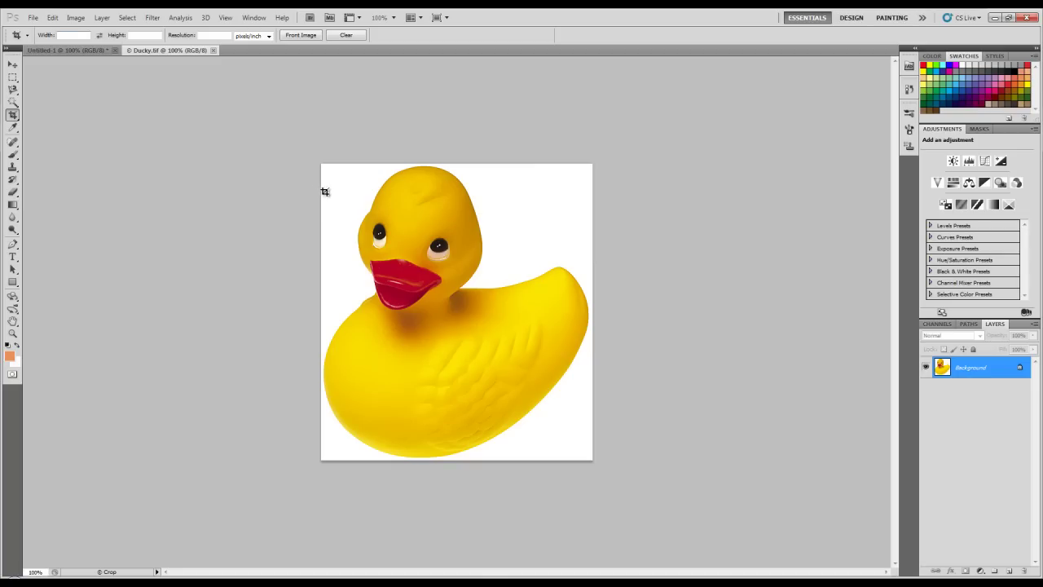
Set the fixed crop size to 10 cm wide, 15 cm high at 100 ppi
left_click(63, 35)
type("3")
left_click(136, 35)
type("cm")
key("Tab")
type("0")
Apply a fixed-size crop over the duck, then revert it in the History panel
left_click_drag(340, 164, 554, 409)
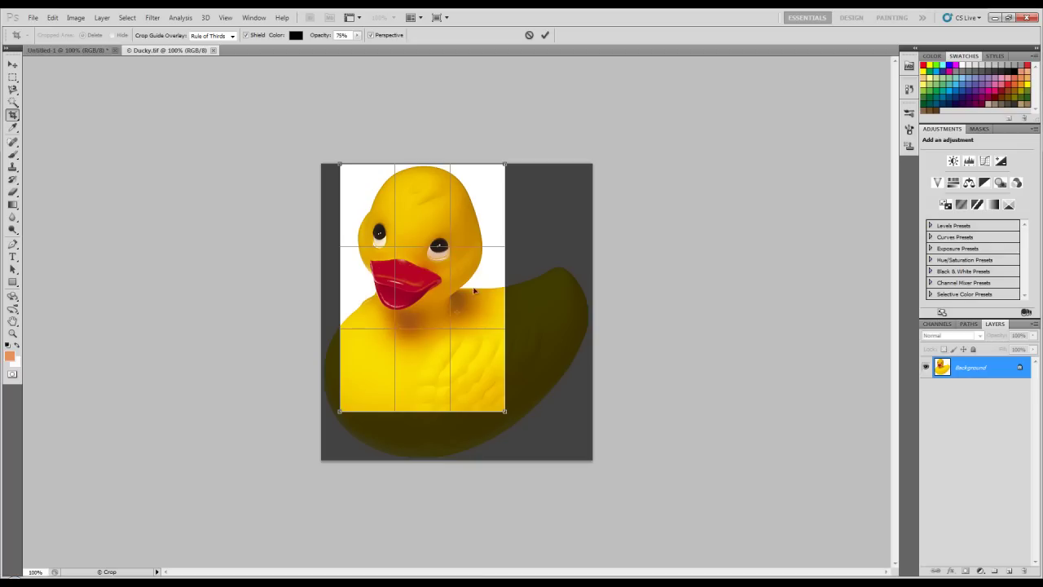
left_click(545, 36)
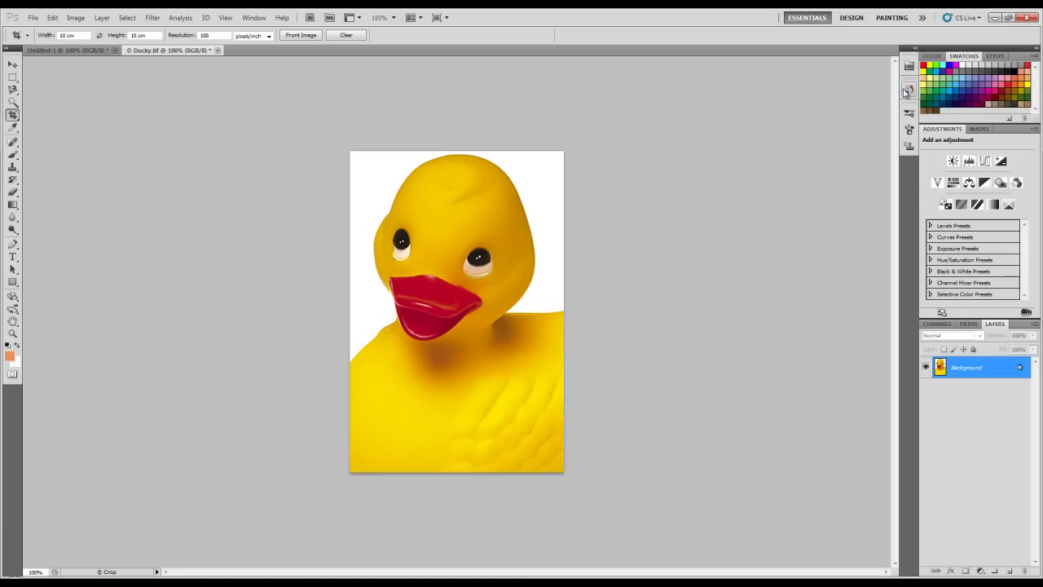
left_click(910, 90)
left_click(823, 119)
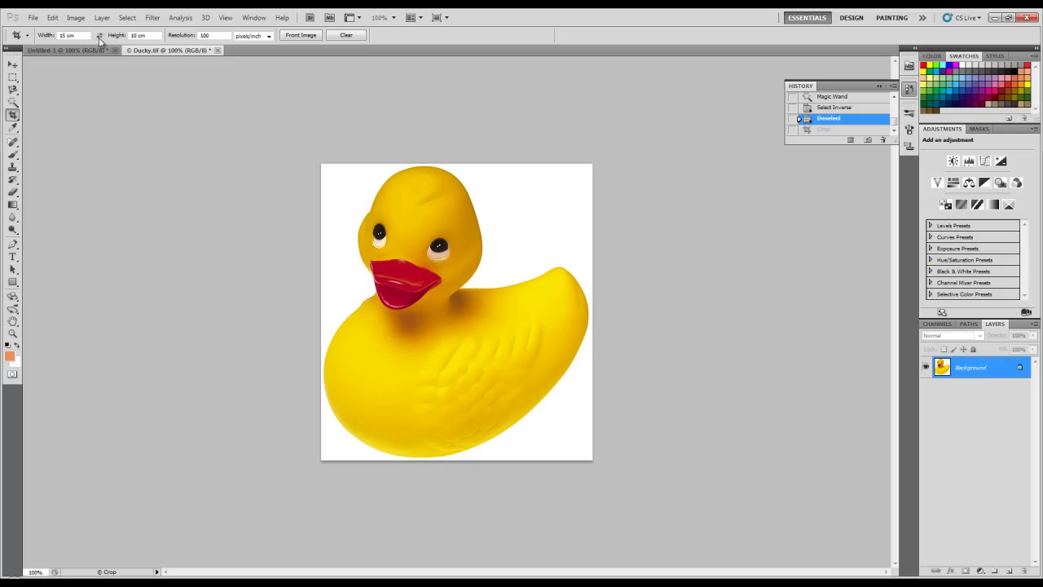
Draw a wider crop box over the duck's head, reposition it, and cancel it
mouse_move(351, 167)
left_mouse_down()
mouse_move(588, 458)
mouse_move(561, 421)
left_mouse_up()
left_click_drag(532, 271, 511, 270)
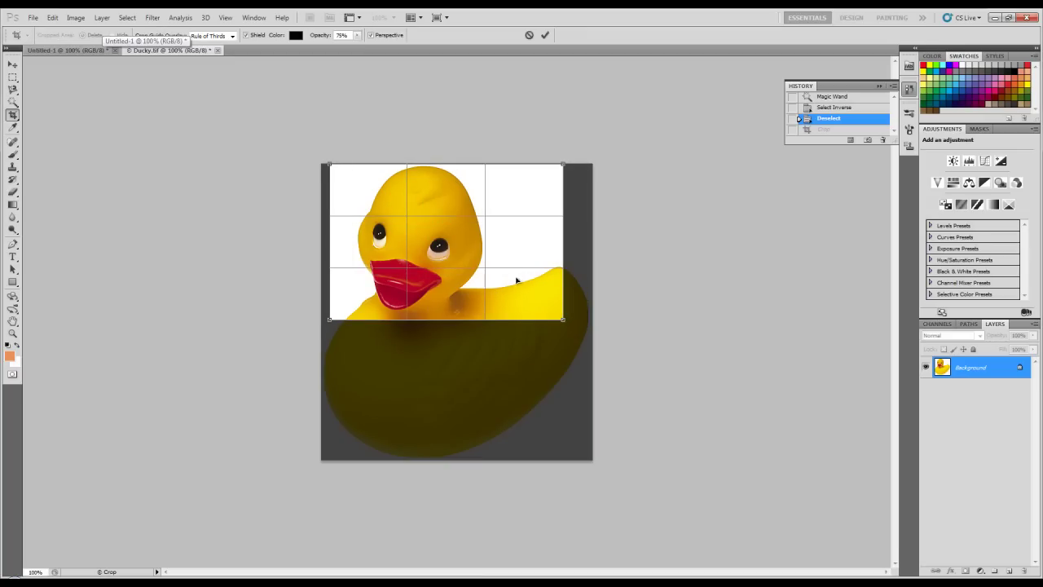
left_click(529, 36)
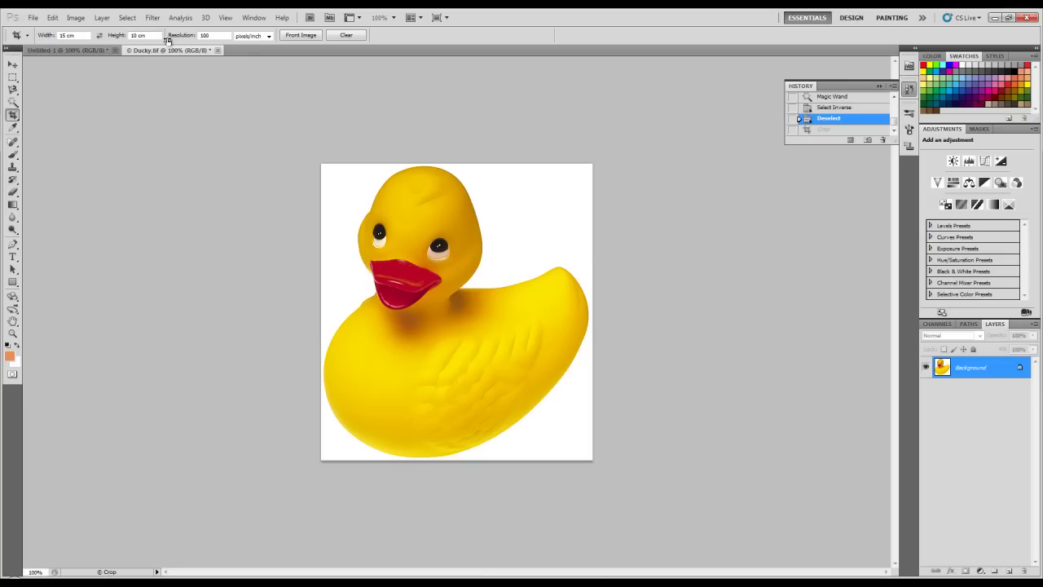
Clear the preset crop dimensions, crop to the duck's head, then revert via History
left_click(344, 37)
mouse_move(340, 164)
left_mouse_down()
mouse_move(462, 331)
mouse_move(503, 347)
left_mouse_up()
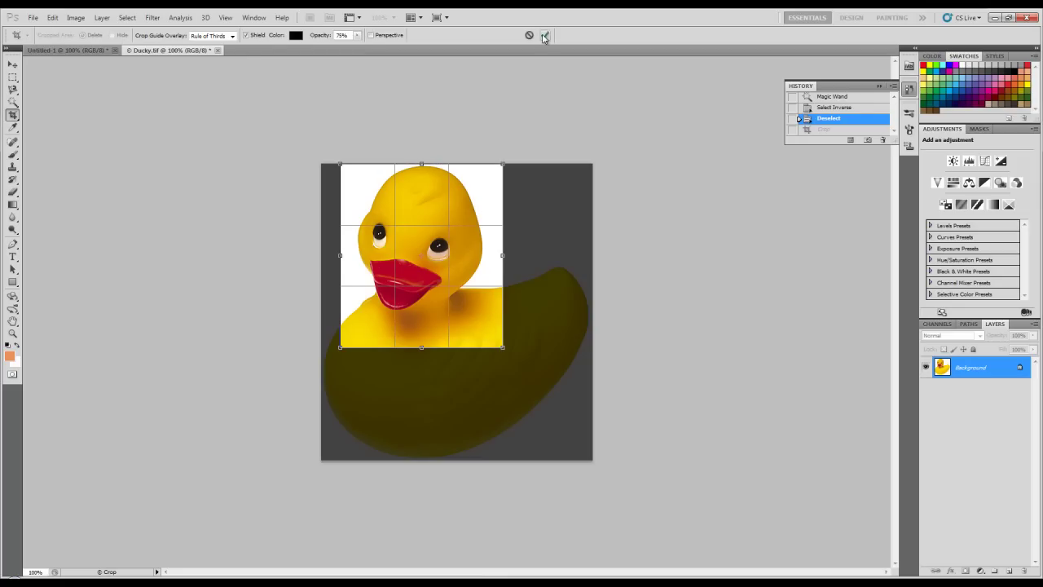
left_click(545, 35)
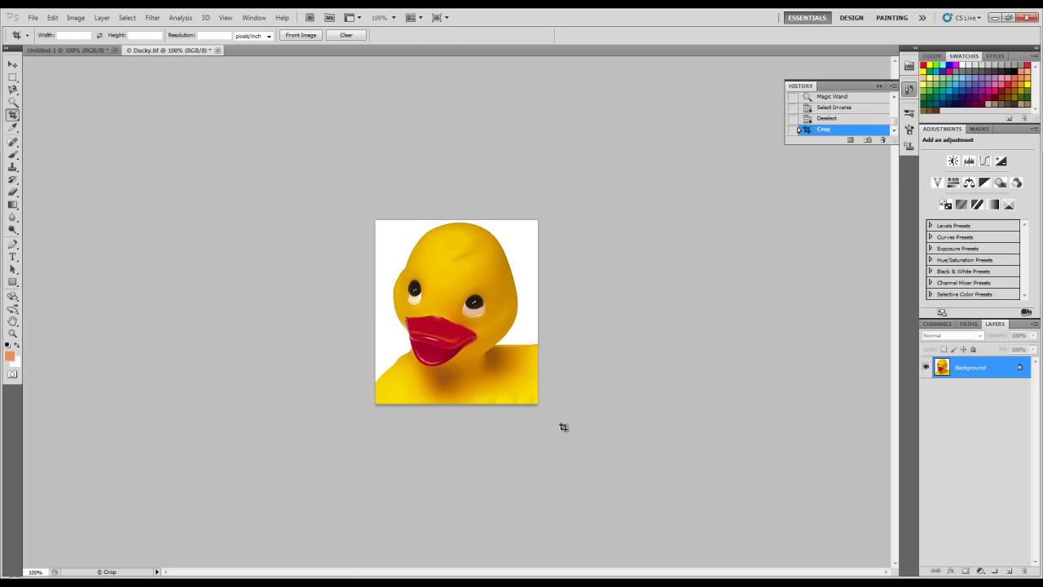
left_click(829, 120)
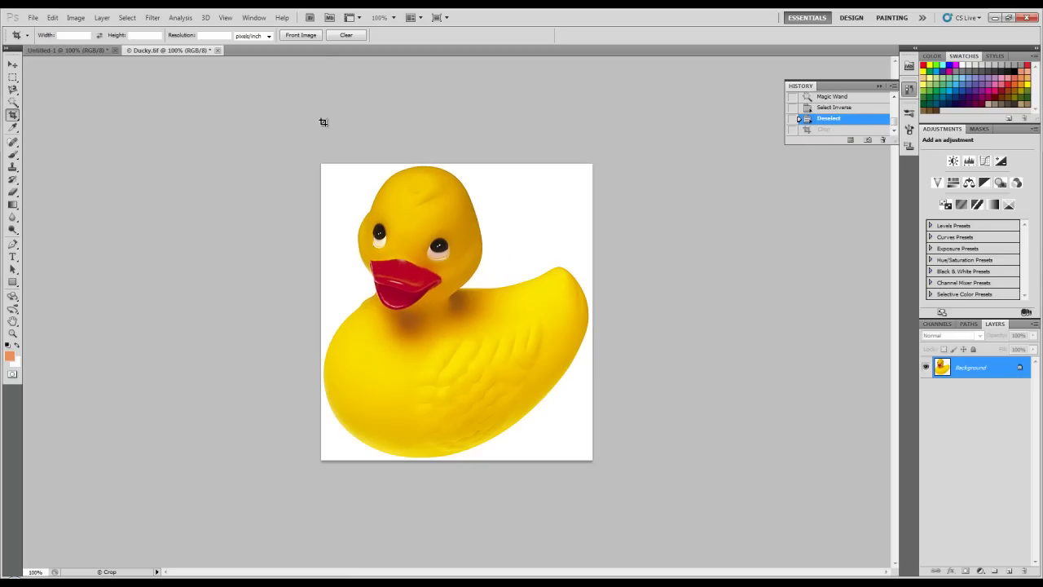
Crop around the duck's head using the Front Image size of 17.639 × 19.262 cm
left_click(300, 36)
left_click_drag(337, 164, 522, 371)
left_click_drag(523, 372, 512, 357)
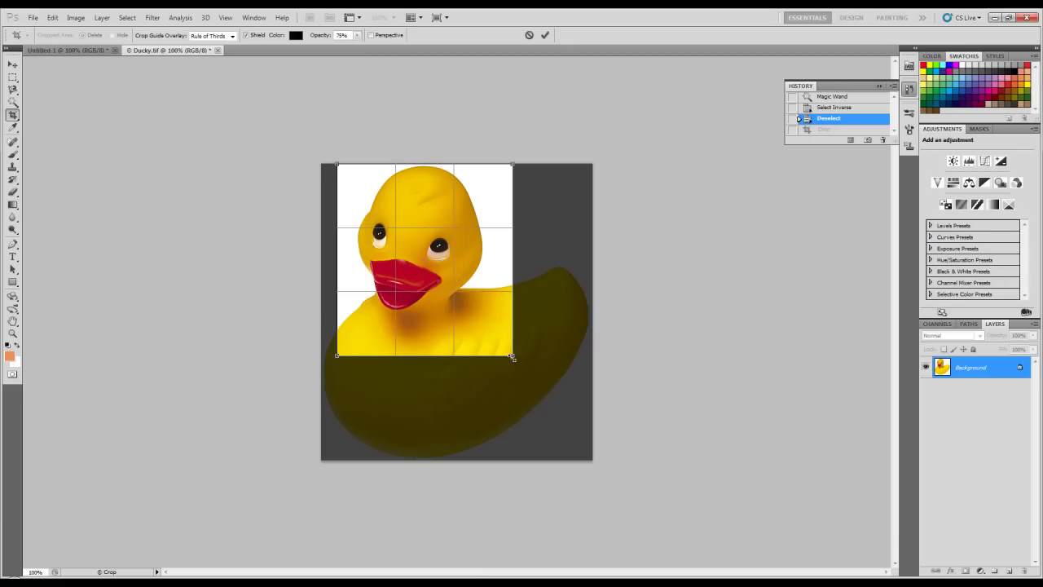
left_click(544, 37)
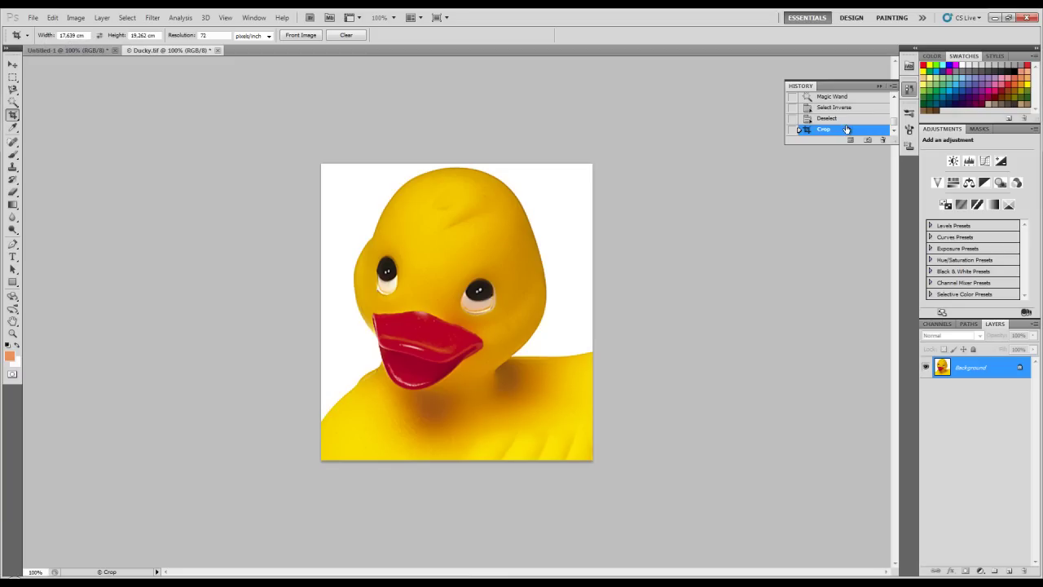
scroll(894, 124, "up", 2)
scroll(894, 124, "up", 2)
left_click(859, 105)
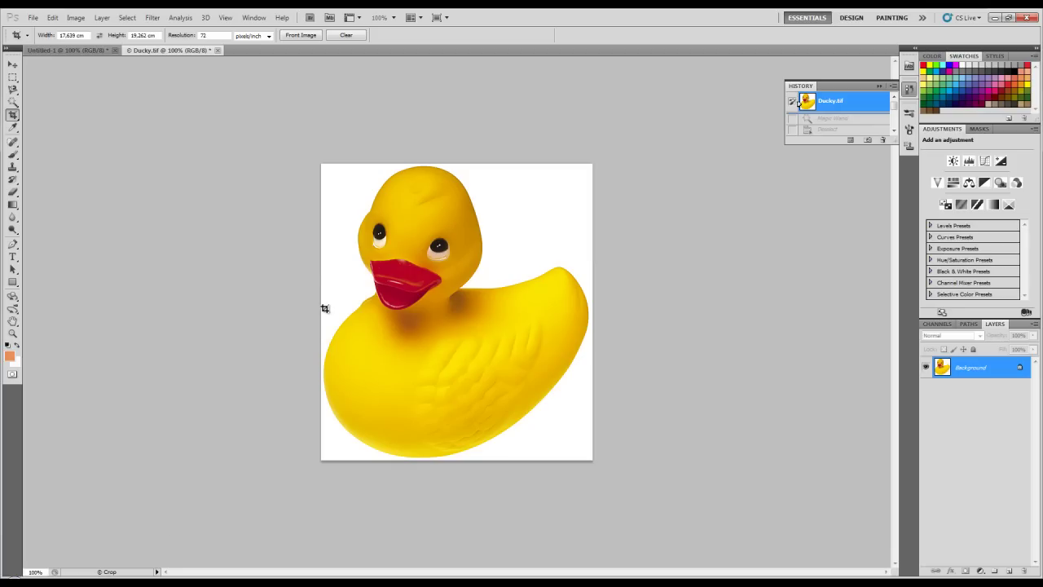
left_click(12, 64)
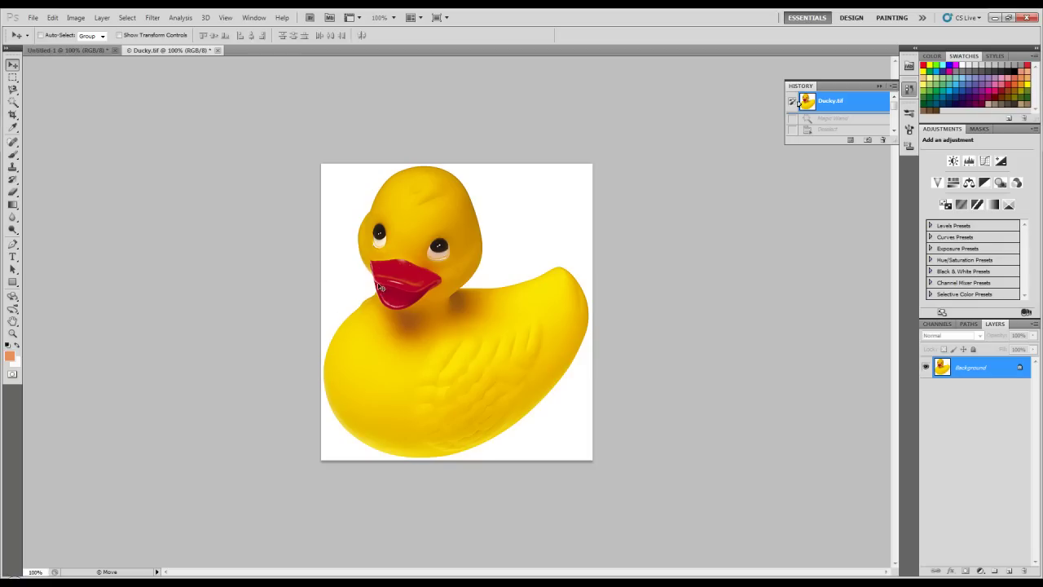
Magic Wand-select the white background around the duck and brush it solid orange
left_click(12, 102)
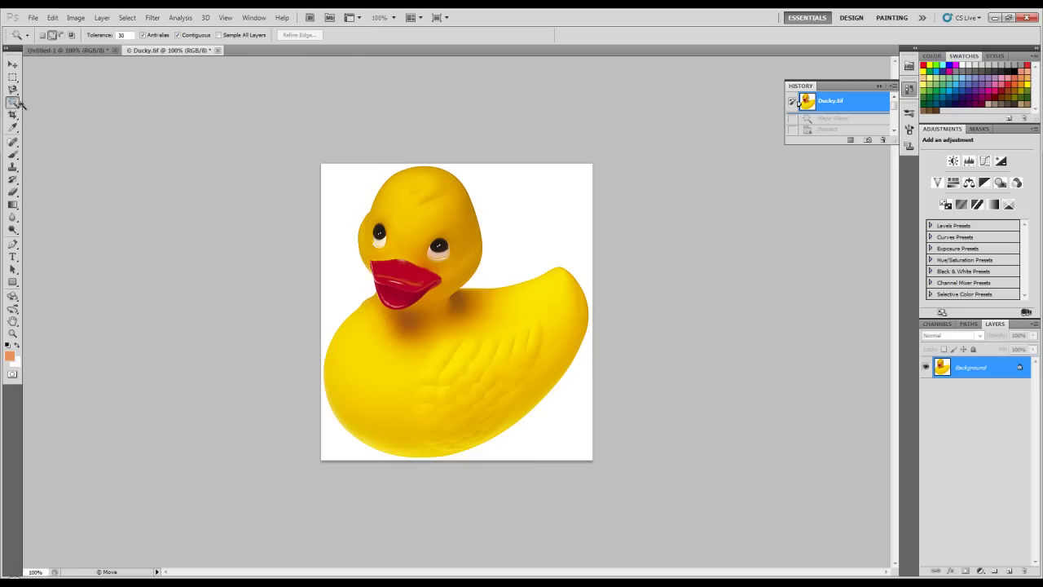
left_click(340, 266)
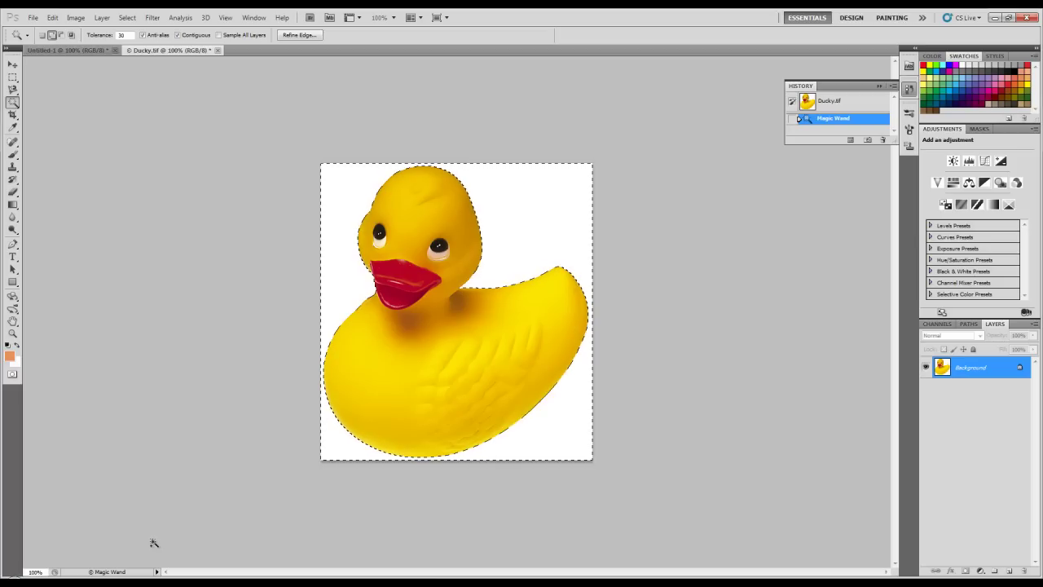
left_click(12, 155)
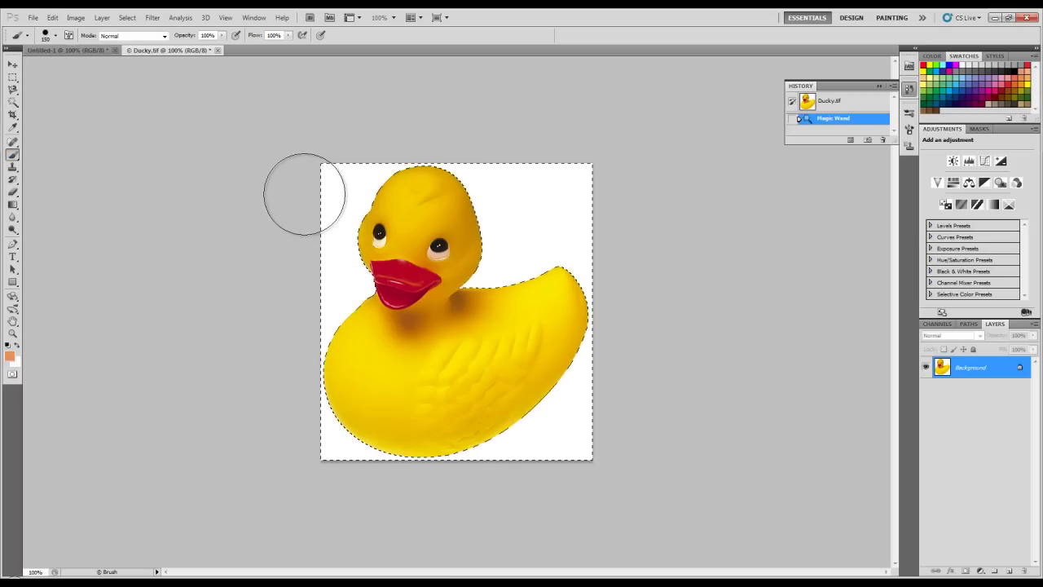
mouse_move(302, 190)
left_mouse_down()
mouse_move(401, 182)
mouse_move(665, 214)
mouse_move(290, 239)
mouse_move(752, 302)
mouse_move(372, 318)
mouse_move(654, 377)
mouse_move(390, 402)
mouse_move(679, 464)
left_mouse_up()
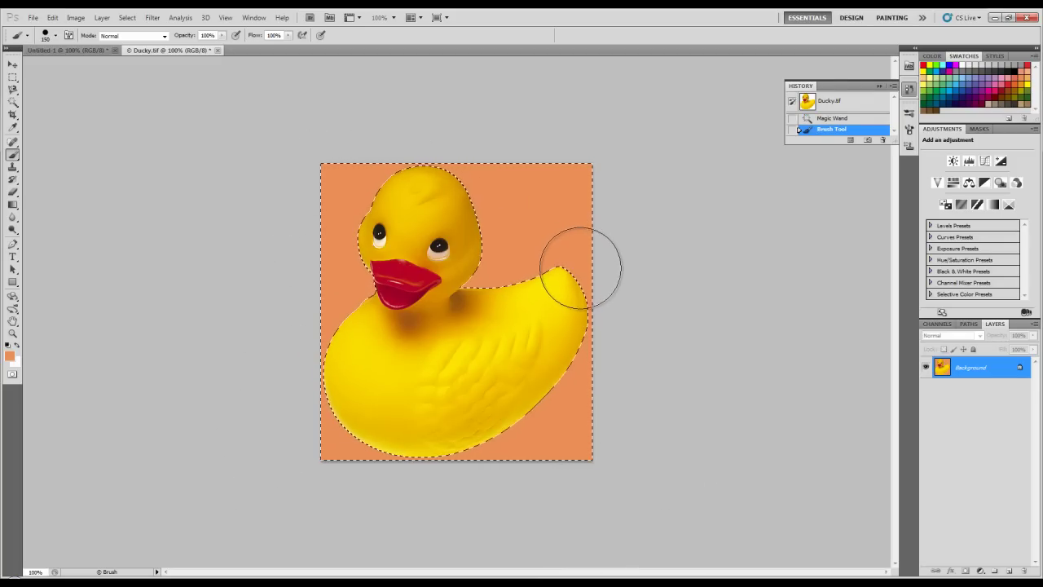
Undo the orange background brush stroke
key("ctrl+z")
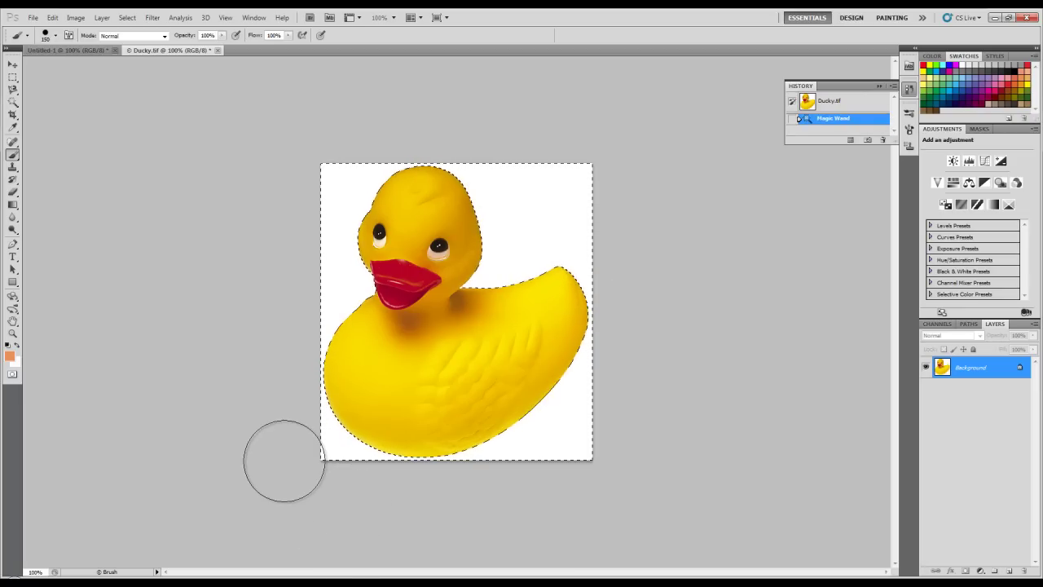
left_click(52, 17)
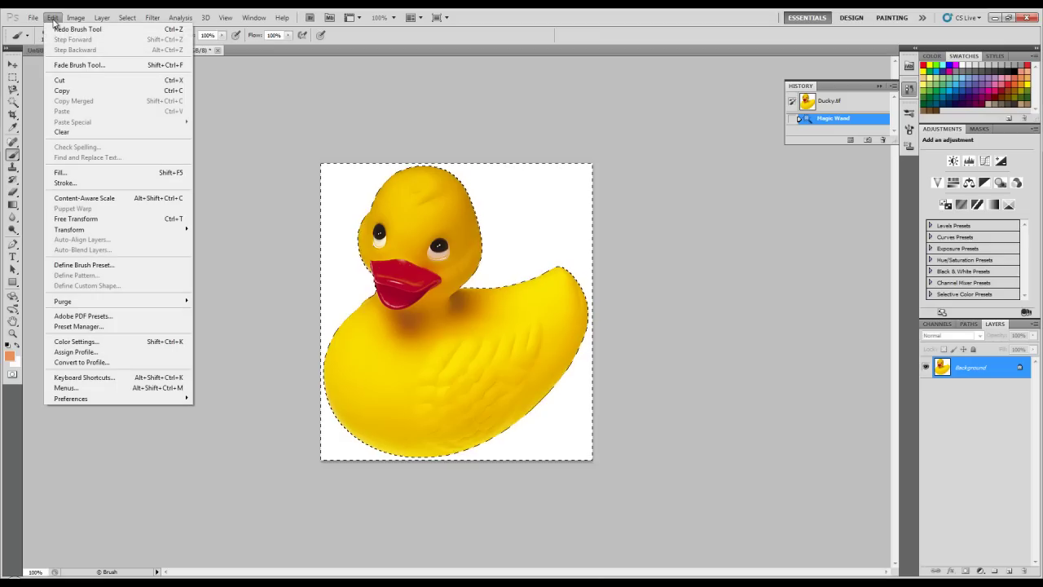
left_click(56, 29)
left_click(52, 17)
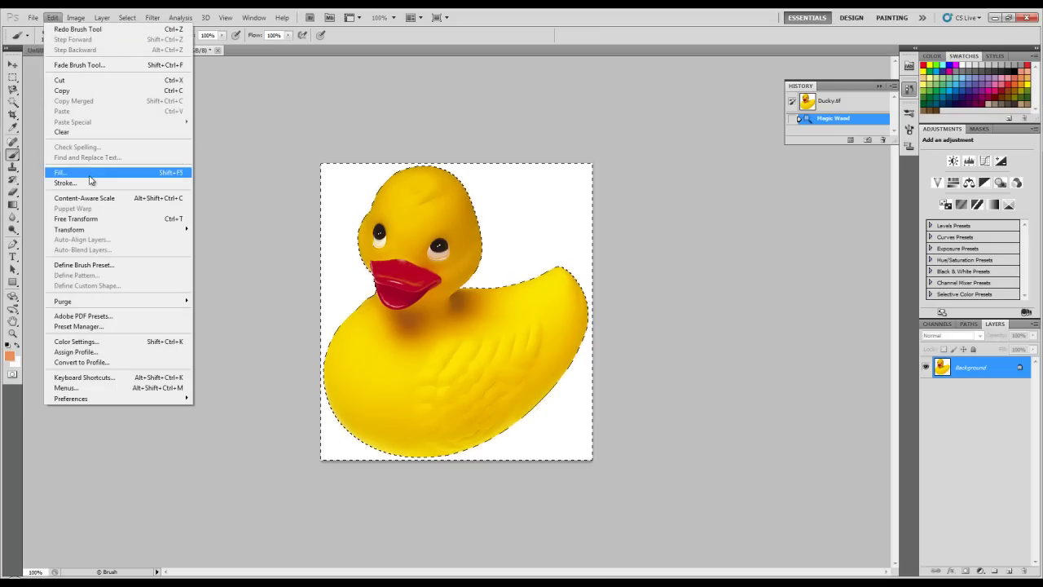
Set up Edit > Fill to use a custom mid green colour, 56a250
left_click(89, 174)
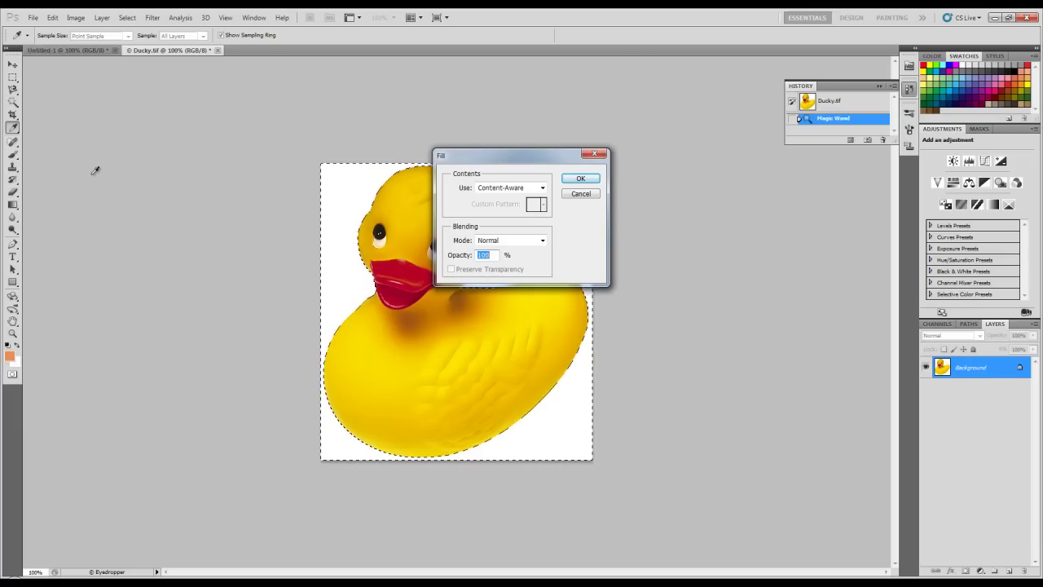
left_click_drag(537, 159, 234, 189)
left_click(241, 218)
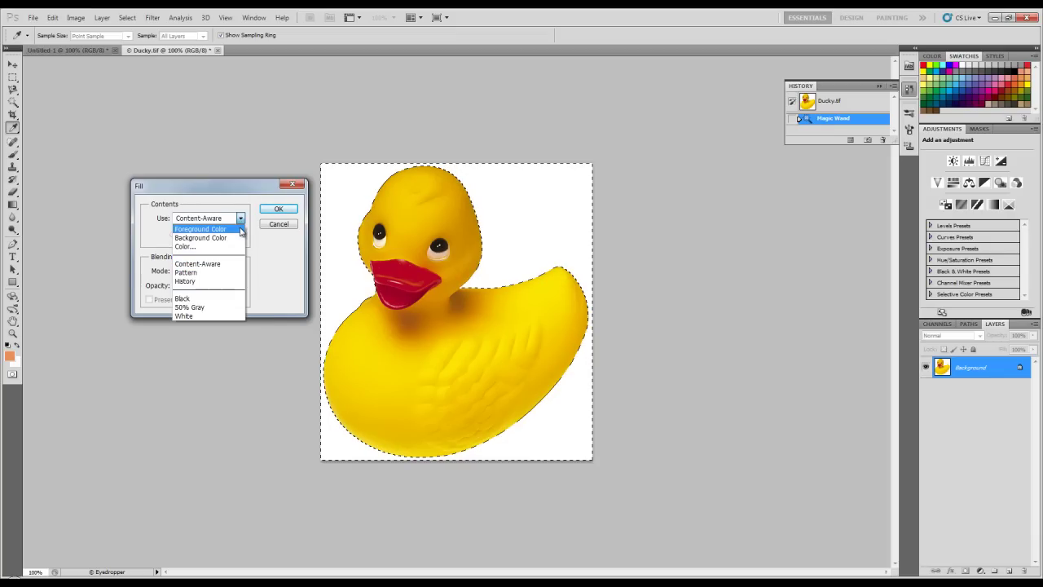
left_click(236, 246)
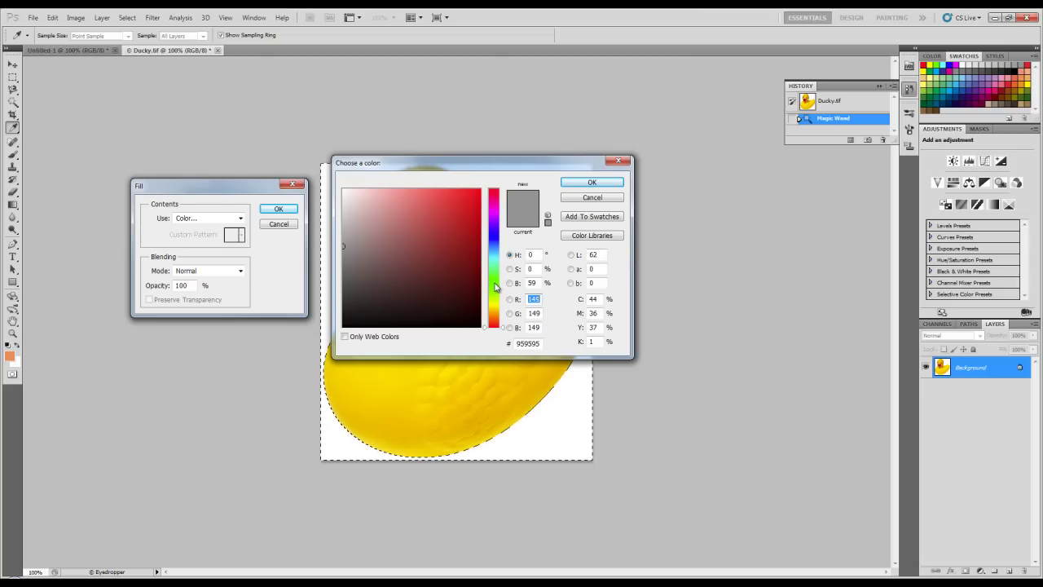
left_click(494, 284)
left_click(412, 239)
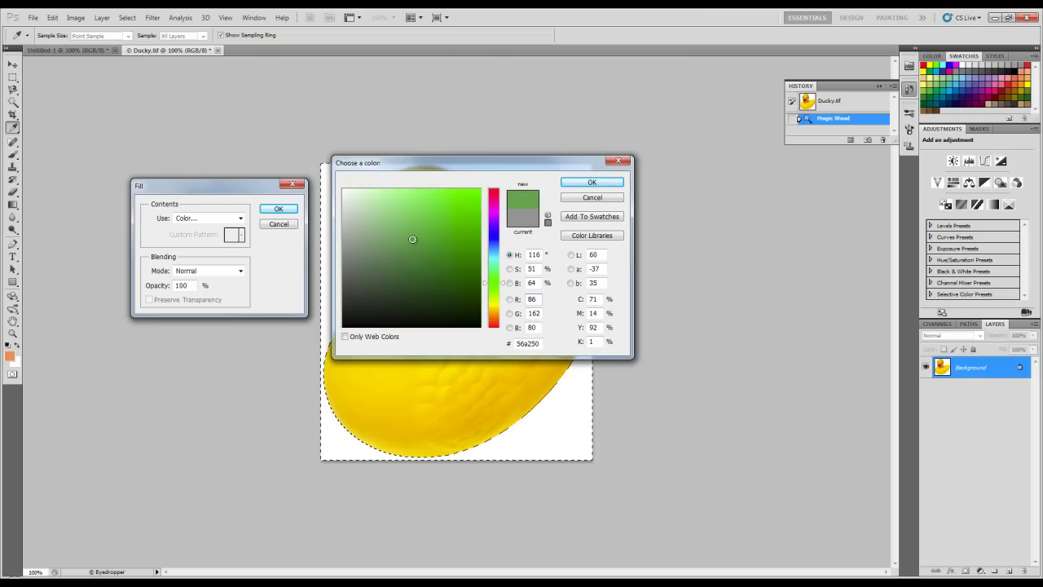
left_click(590, 183)
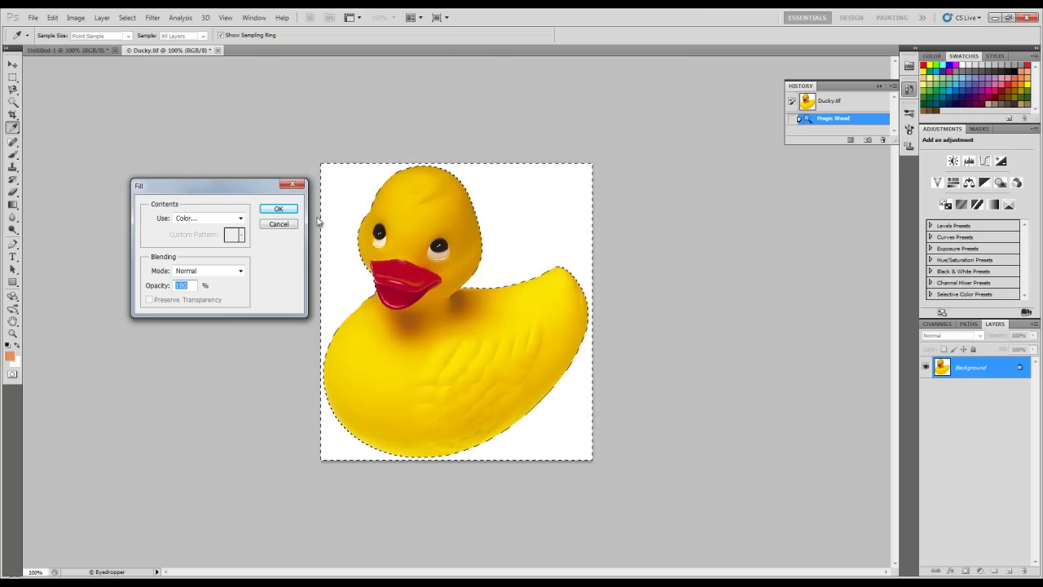
Apply the green fill at Normal blending, then deselect with Ctrl+D
left_click(240, 272)
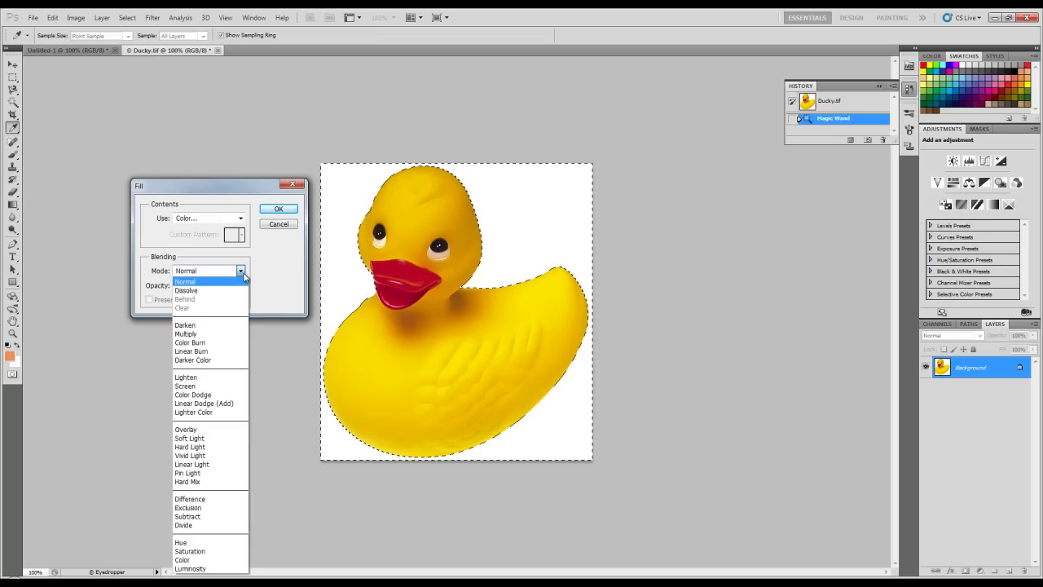
left_click(261, 265)
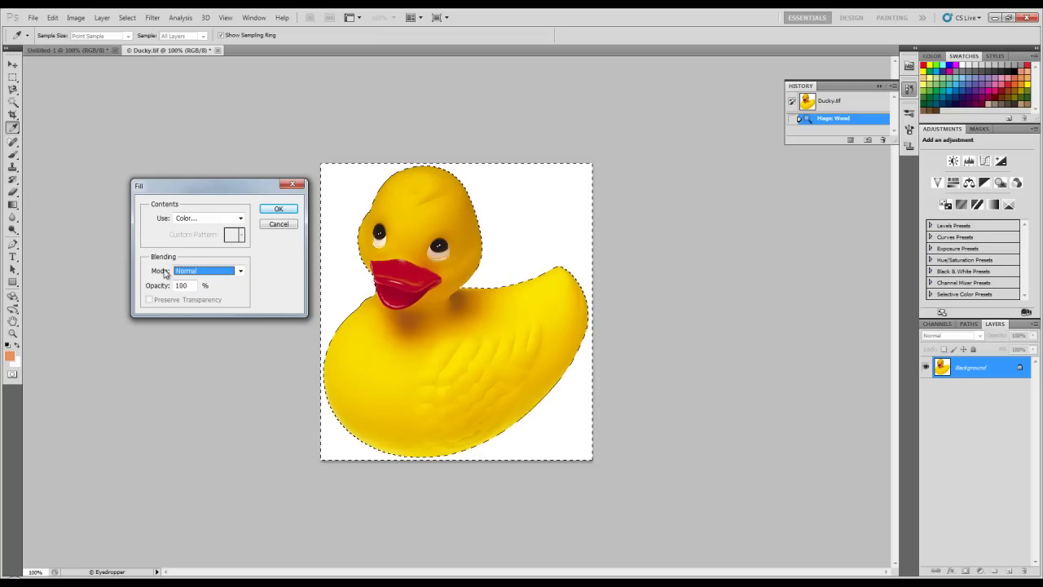
left_click(278, 209)
key("b")
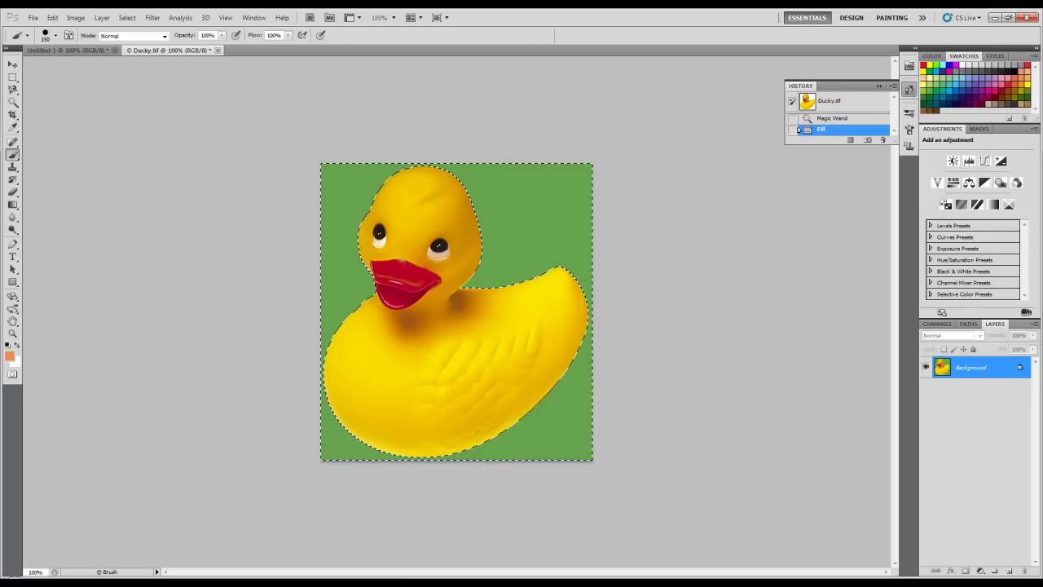
key("ctrl+d")
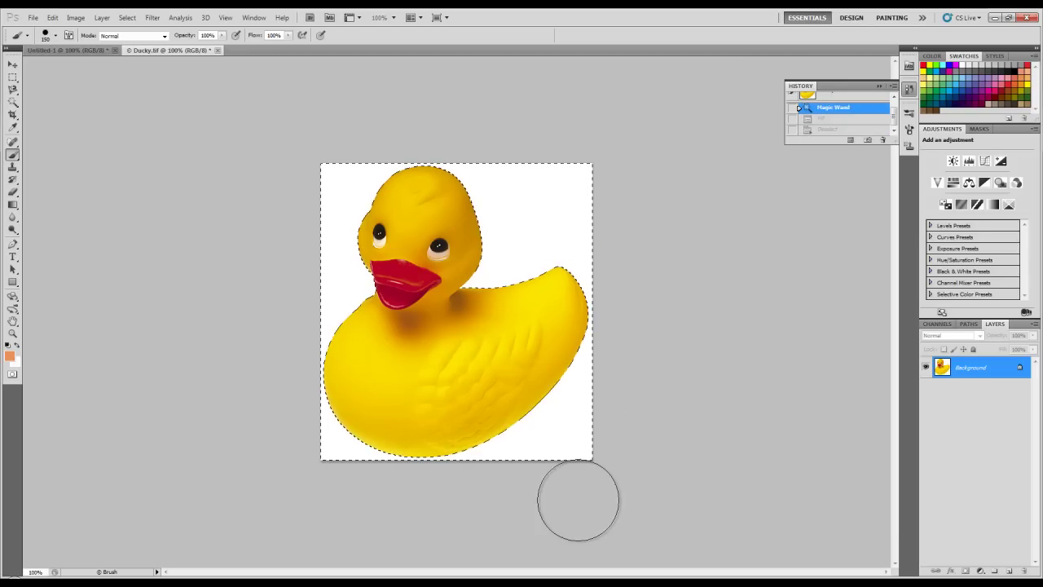
key("ctrl+d")
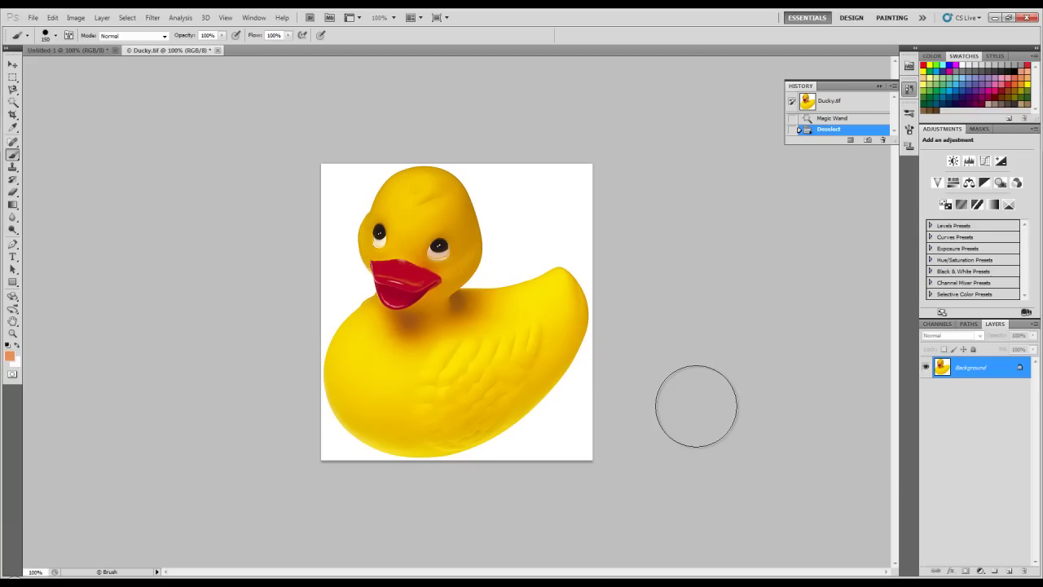
Paint Bucket the top of the duck's head orange
left_click(15, 210)
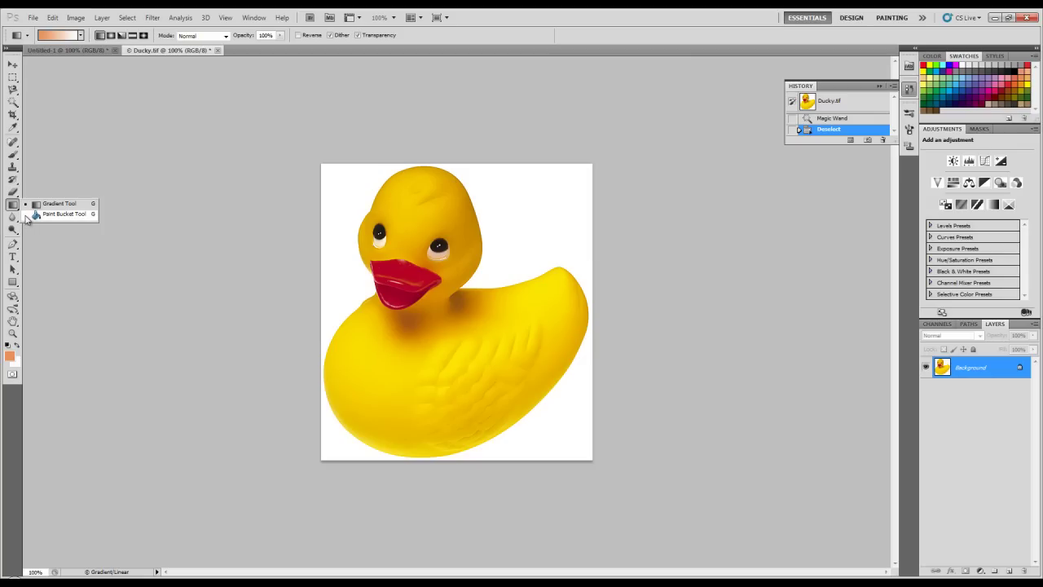
left_click(28, 215)
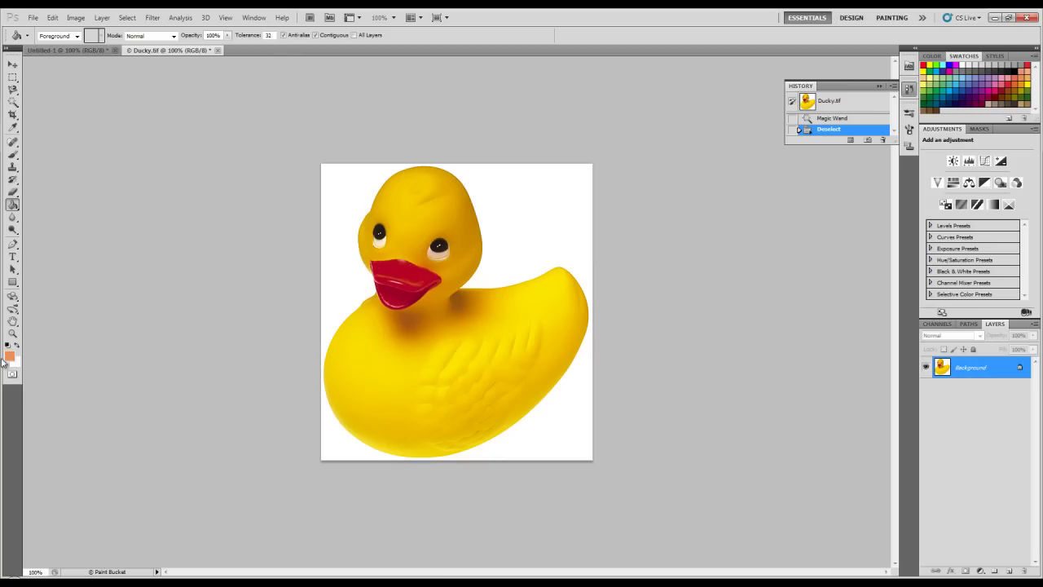
left_click(417, 208)
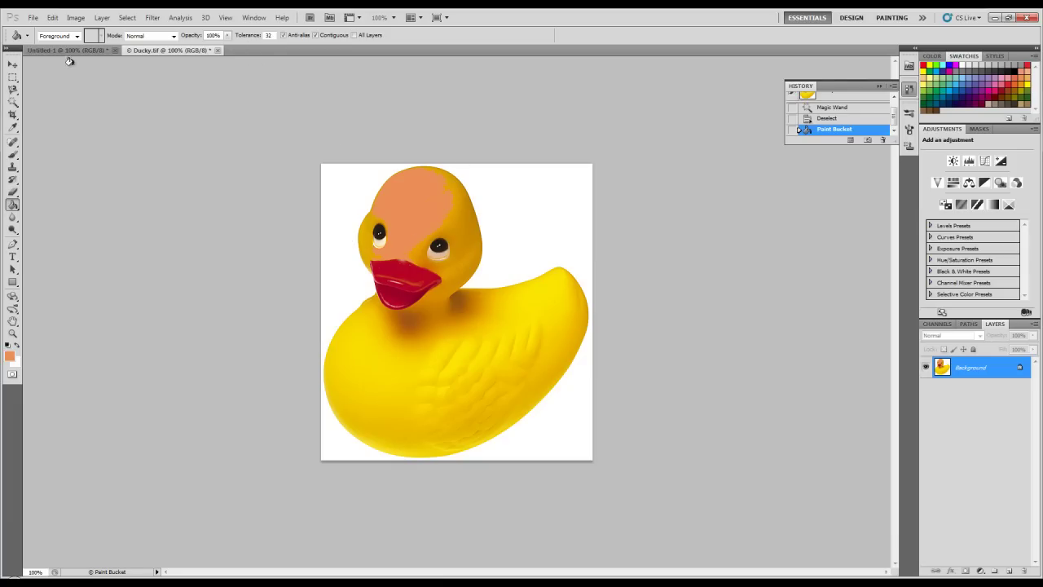
Set the Paint Bucket fill source to Pattern using the second loaded pattern
left_click(75, 36)
left_click(76, 54)
left_click(102, 36)
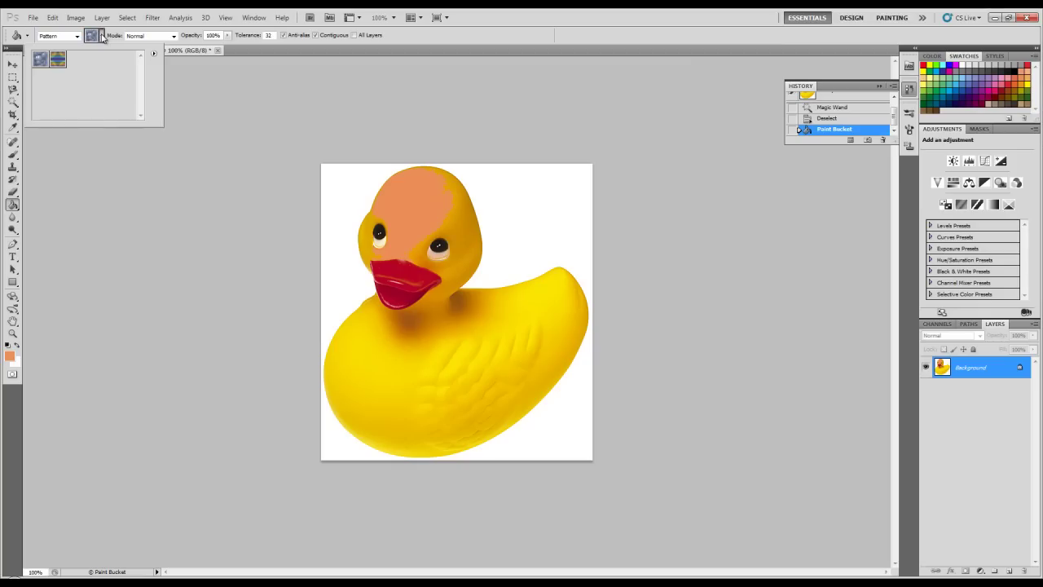
left_click(57, 59)
Try pattern fills on the neck, body and background, undoing each through History
left_click(98, 35)
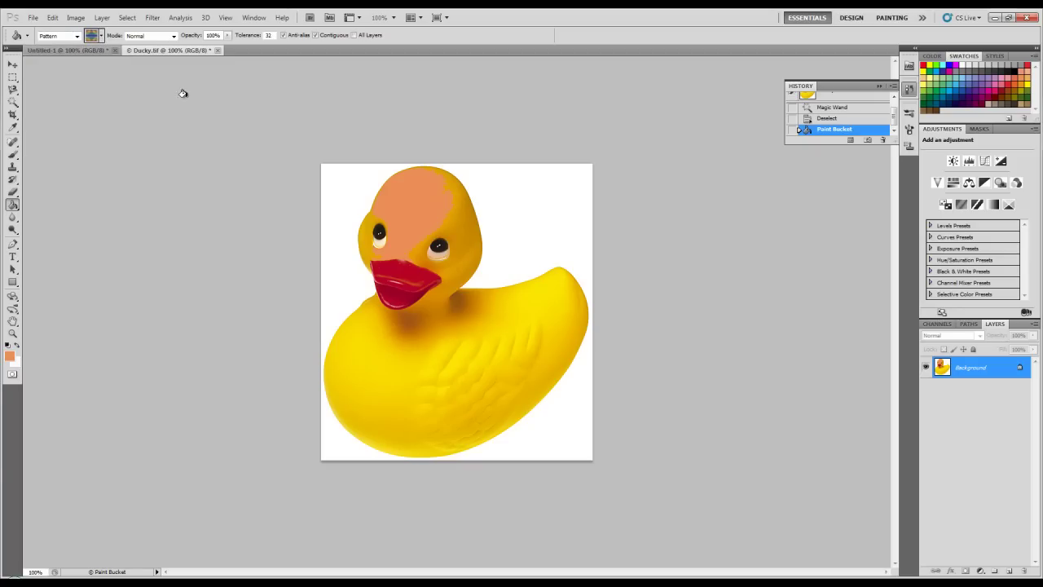
left_click(389, 330)
left_click(372, 334)
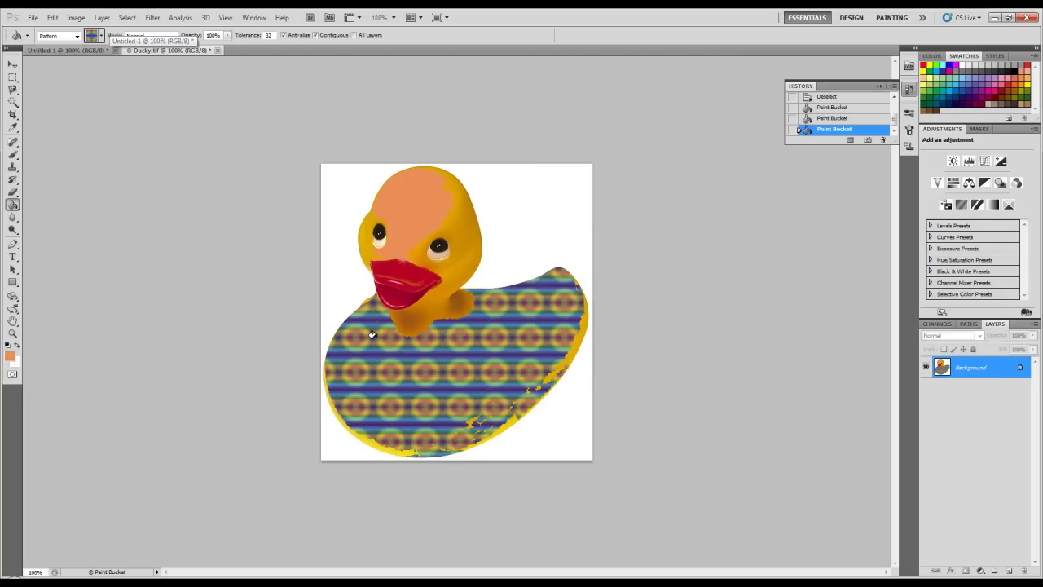
left_click(833, 109)
left_click(831, 97)
left_click(532, 237)
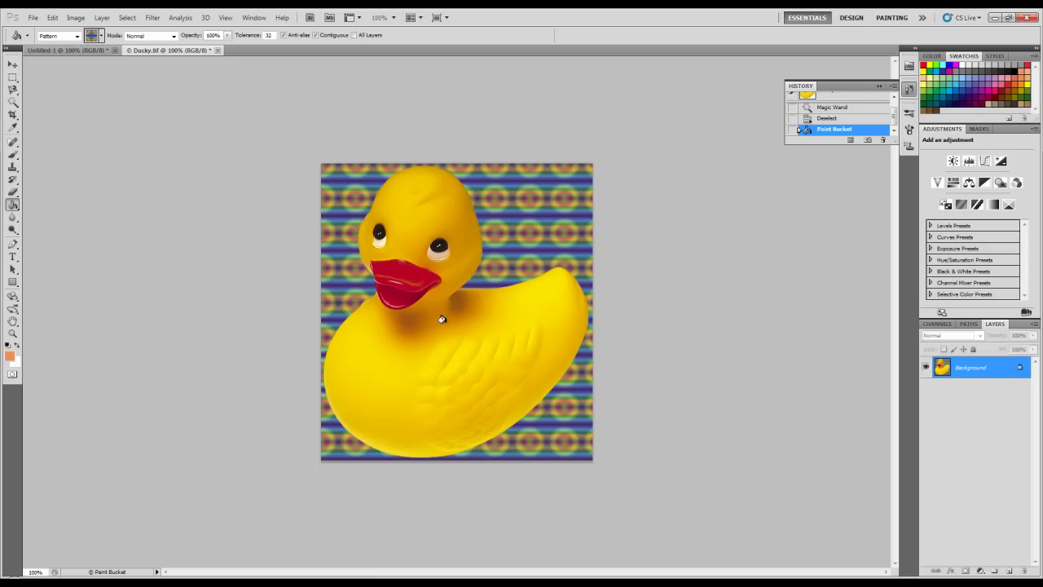
left_click(868, 119)
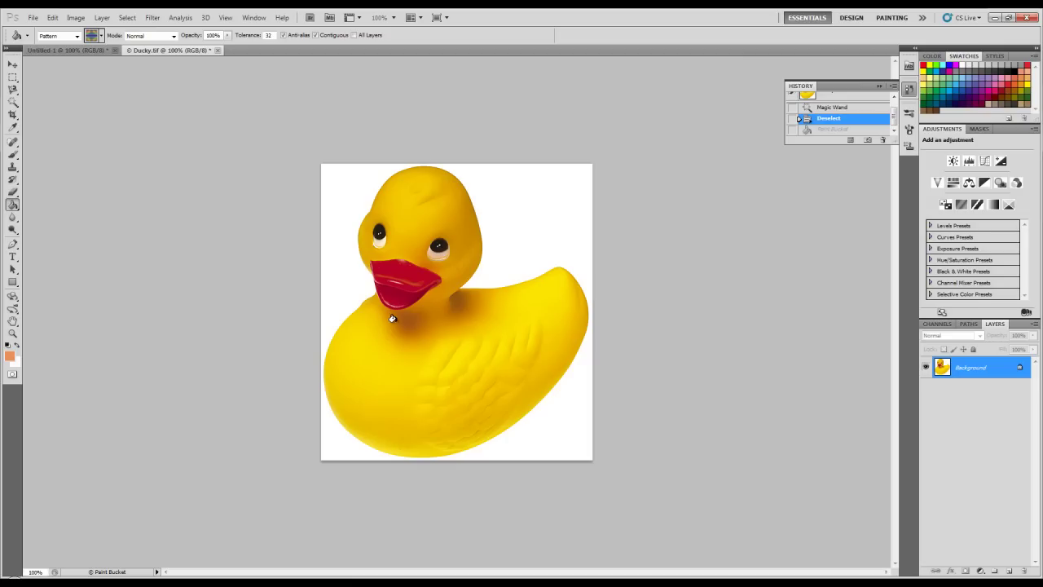
Raise tolerance, pattern-fill the body, neck and brown spot, then revert to the Ducky.tif snapshot
left_click_drag(239, 36, 271, 36)
left_click(411, 219)
left_click(407, 319)
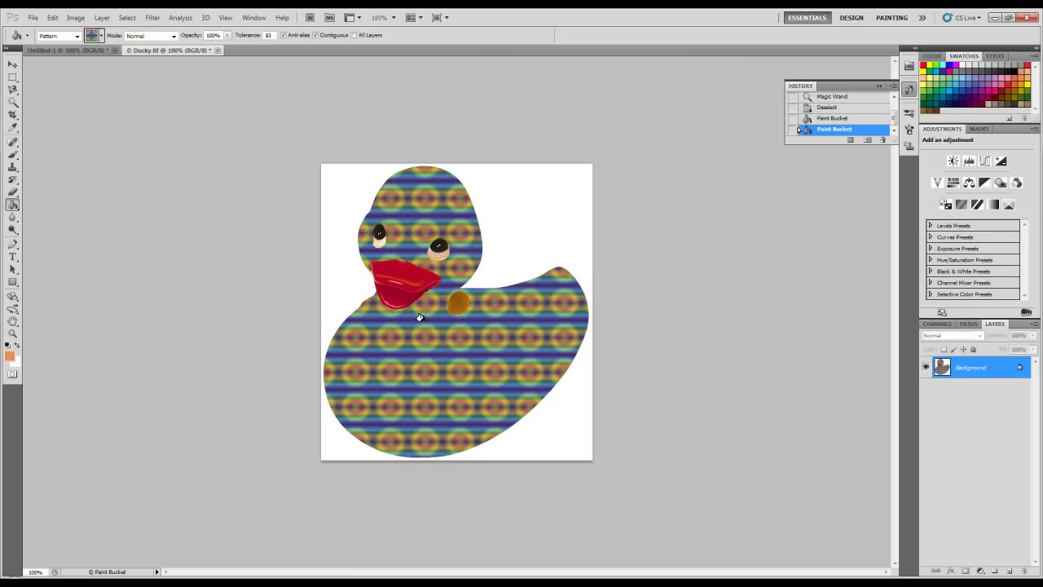
left_click(455, 304)
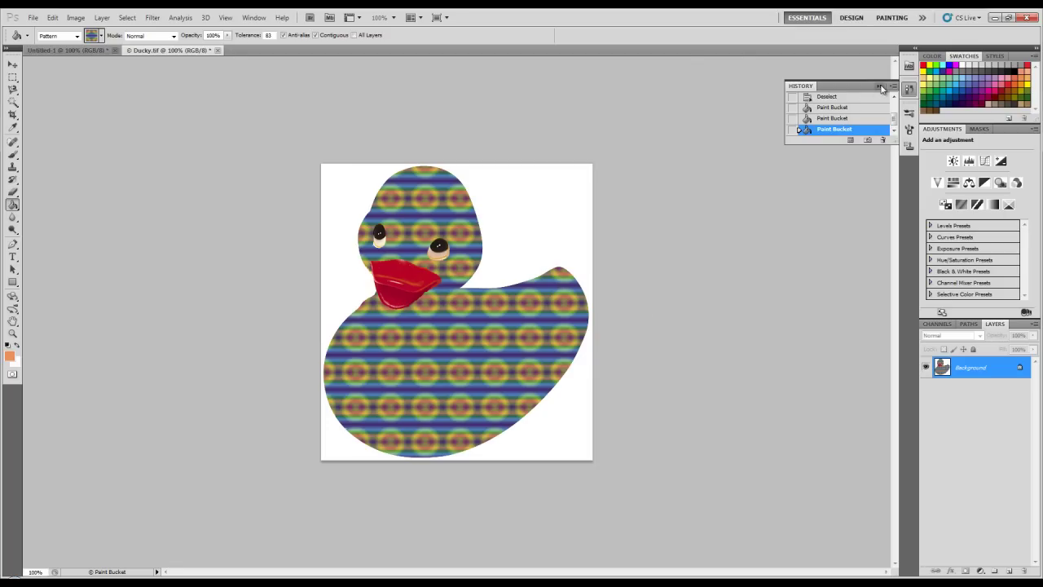
left_click_drag(894, 121, 894, 103)
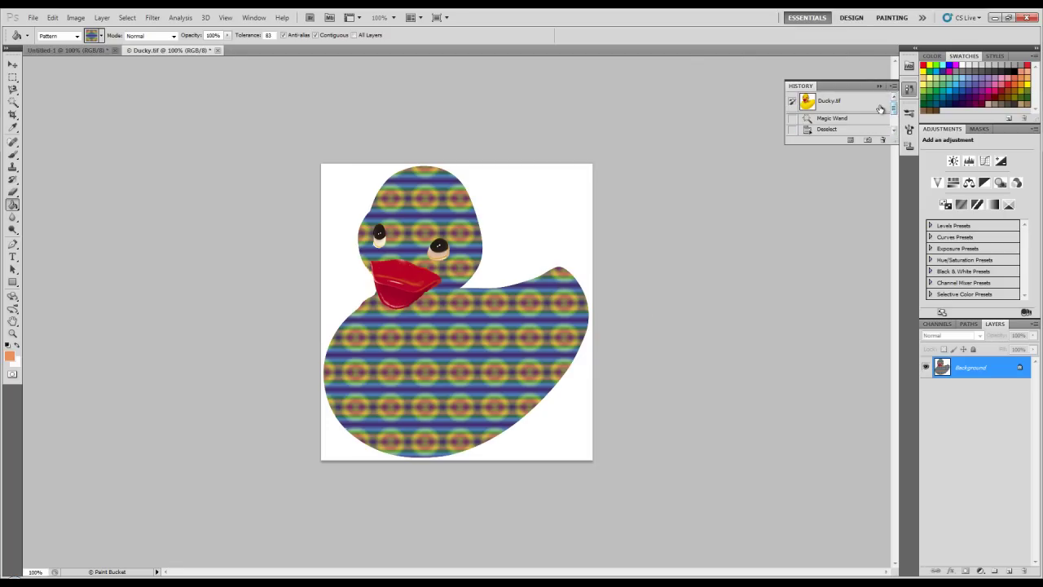
left_click(880, 106)
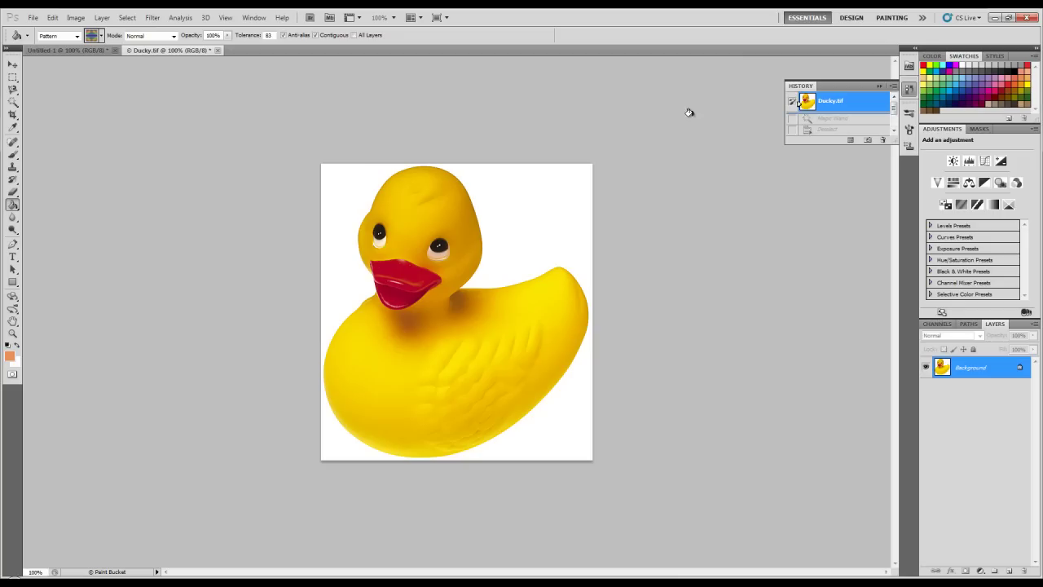
Close History, open _apple.jpg and apple.jpg from Explorer, and show _apple.jpg with the Move tool
left_click(876, 86)
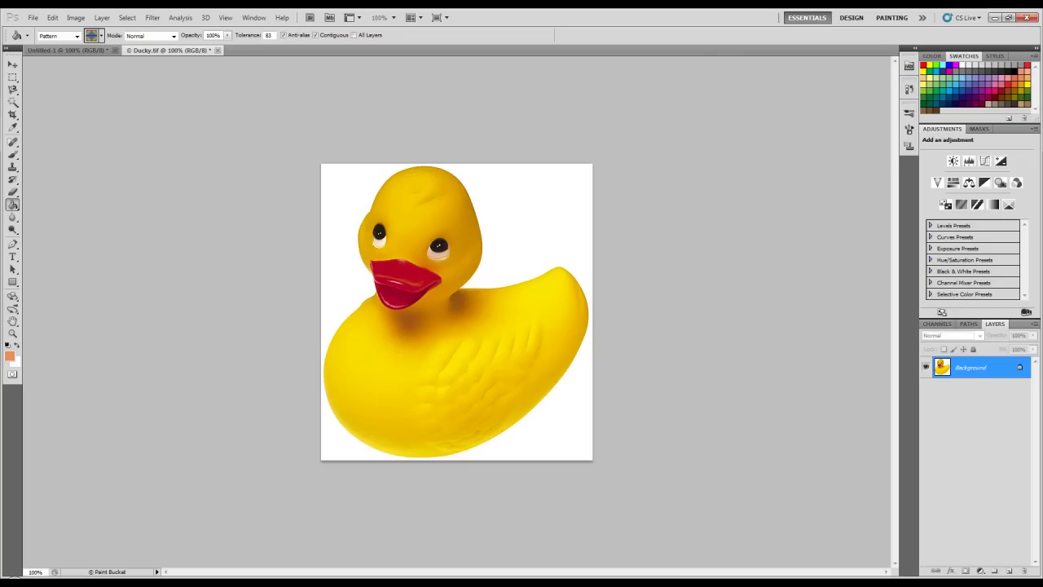
left_click(77, 542)
mouse_move(444, 287)
left_mouse_down()
mouse_move(377, 256)
mouse_move(377, 56)
left_mouse_up()
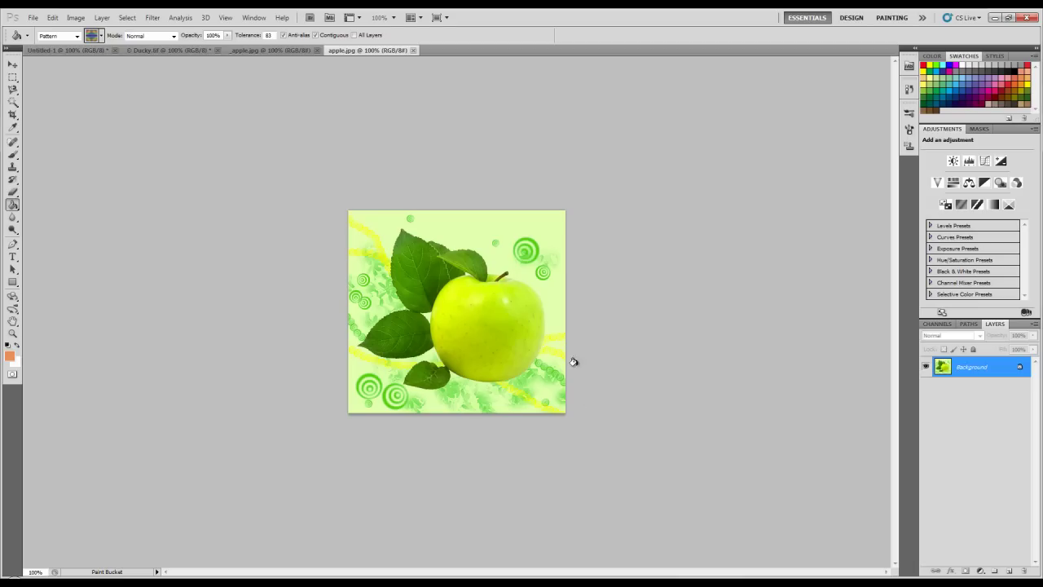
left_click(261, 51)
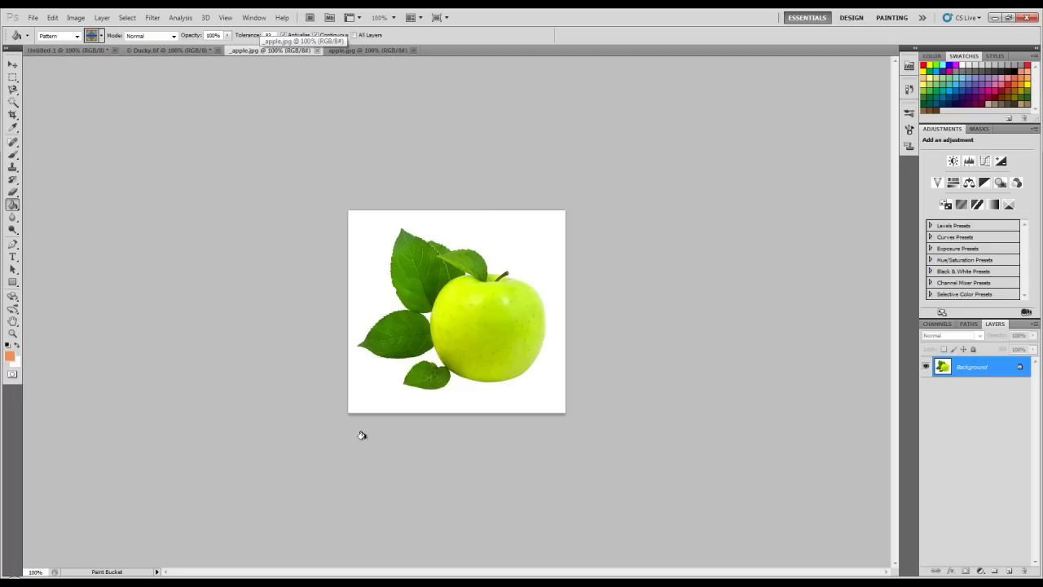
left_click(12, 65)
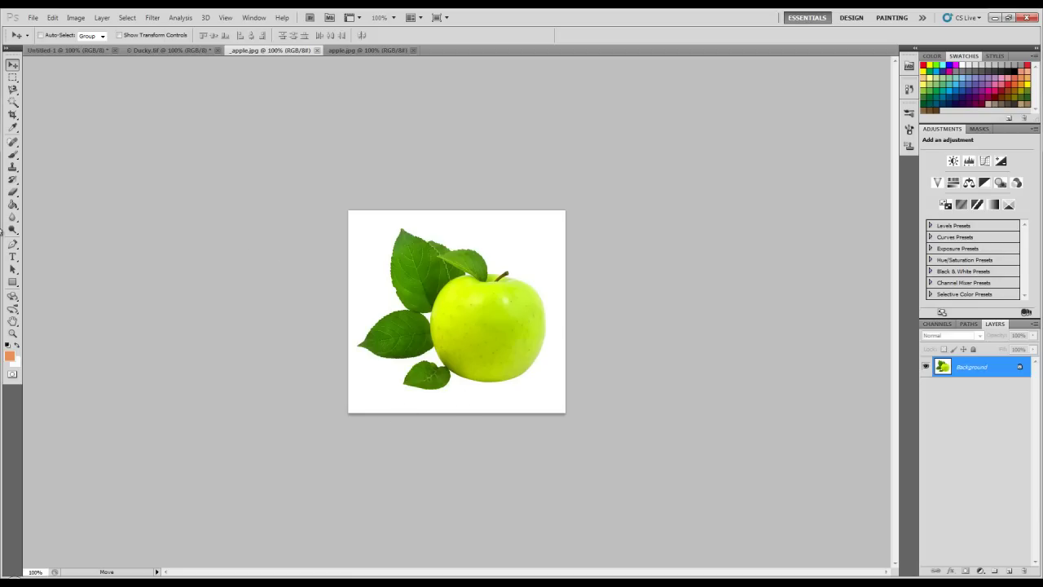
Set the foreground colour to a light green
left_click(9, 356)
left_click(494, 290)
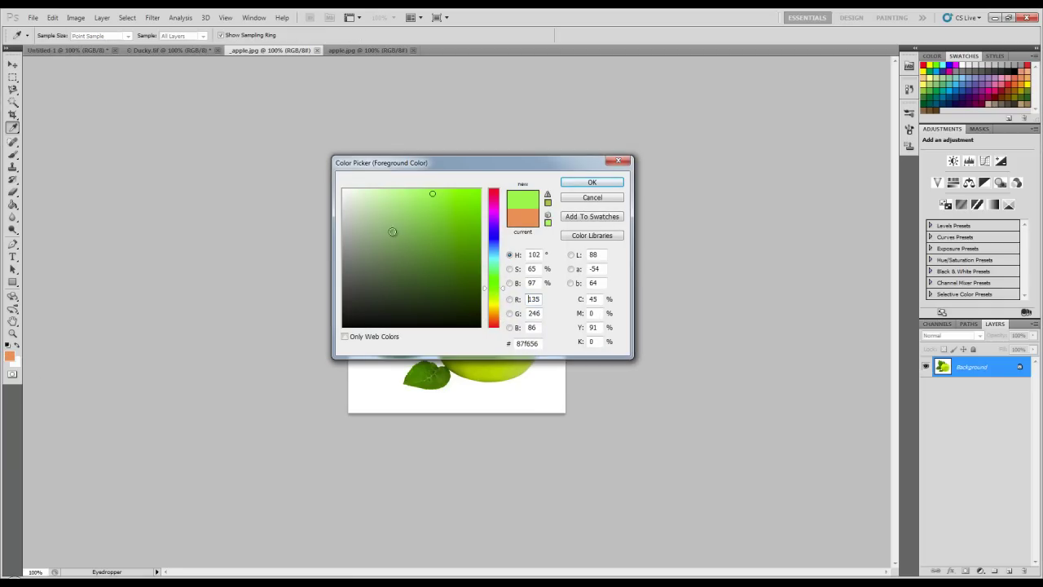
left_click(376, 191)
key("Return")
Switch Paint Bucket fill to Foreground, trial-fill the background light green, then undo
left_click(78, 36)
left_click(57, 55)
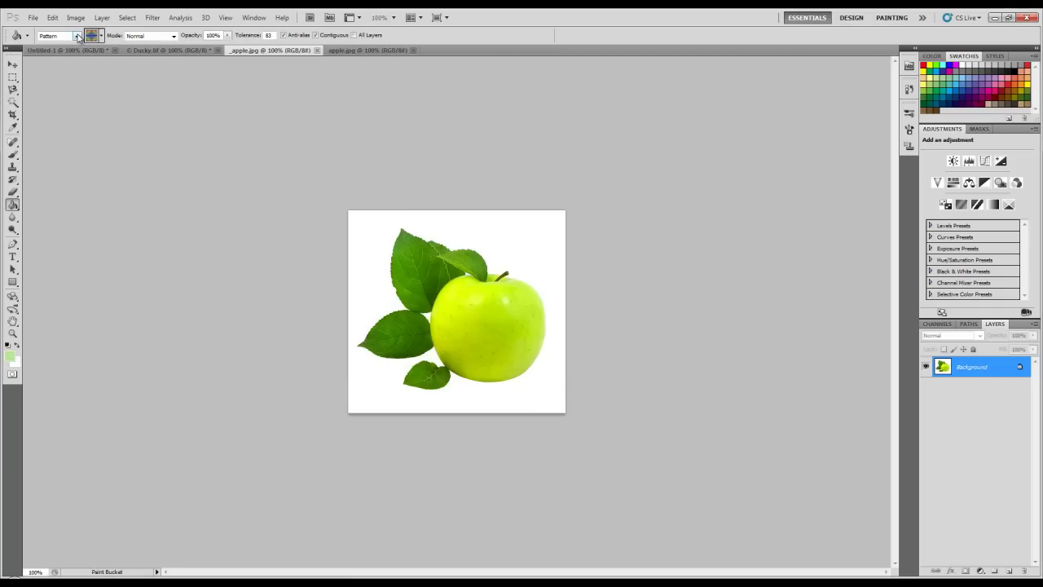
left_click(77, 36)
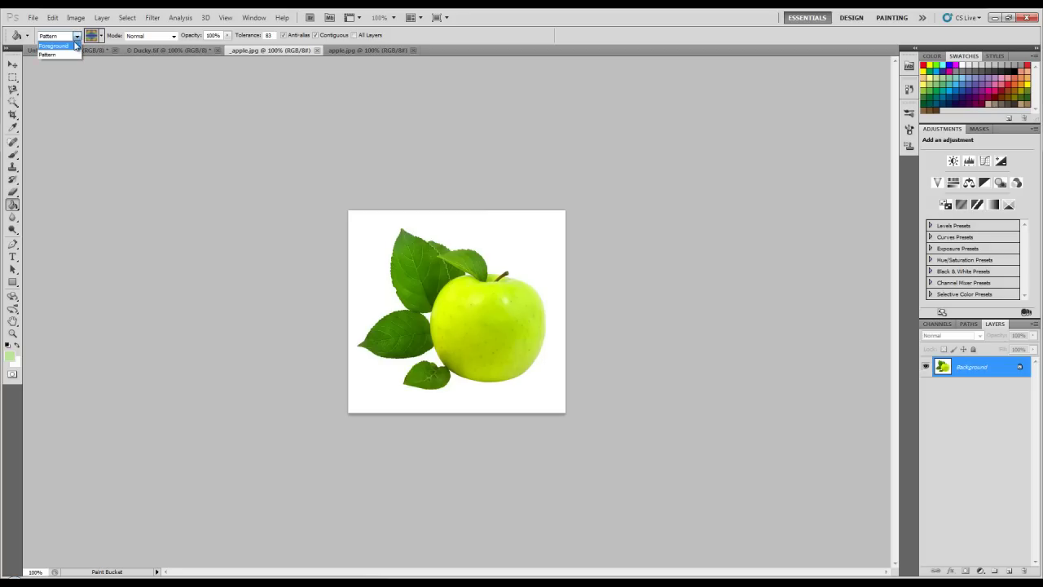
left_click(76, 47)
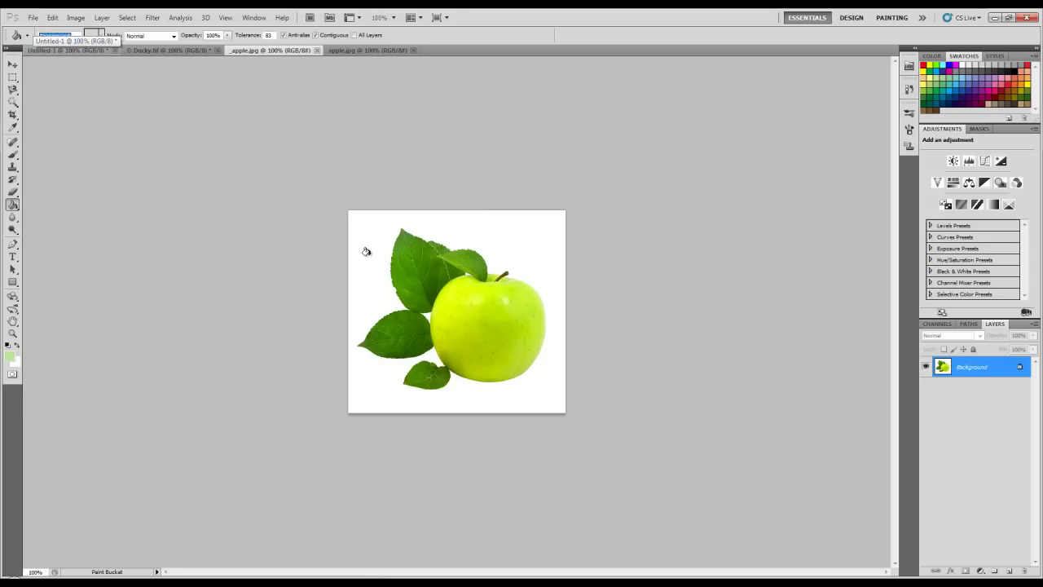
left_click(499, 236)
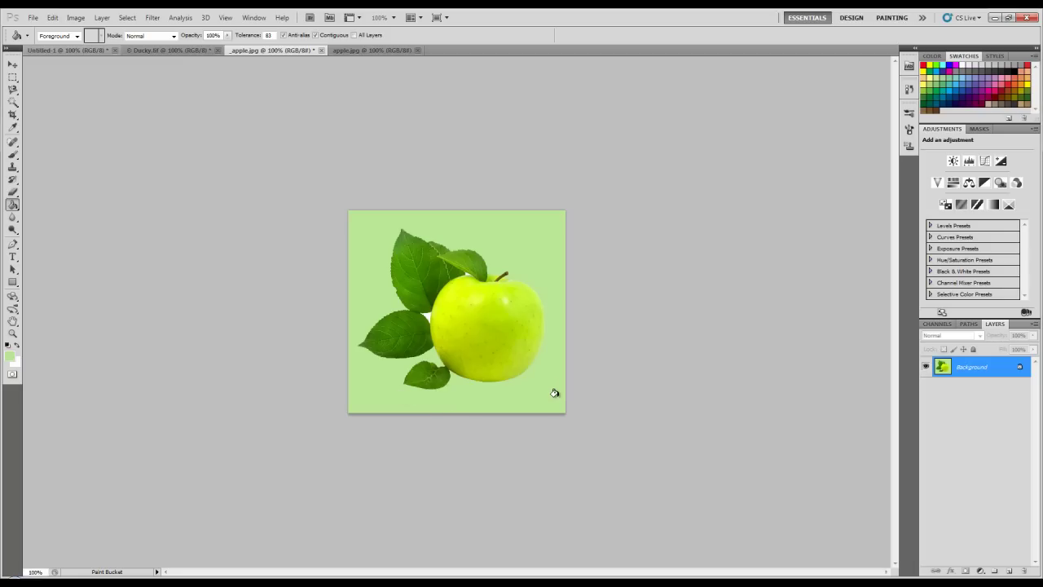
key("ctrl+z")
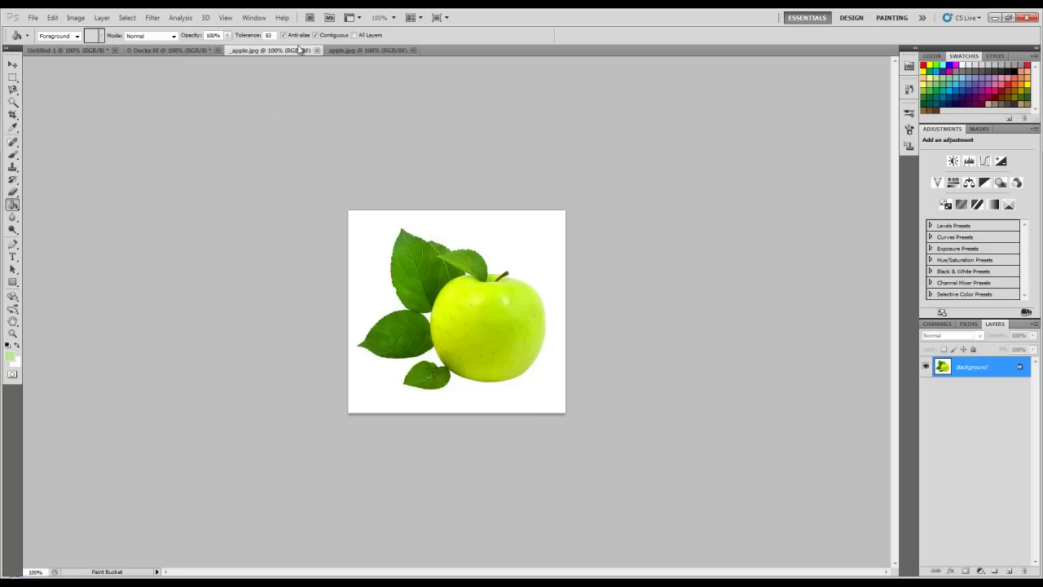
Fill the apple's background light green, toggle Contiguous, and Magic Wand-select the green area
left_click(378, 278)
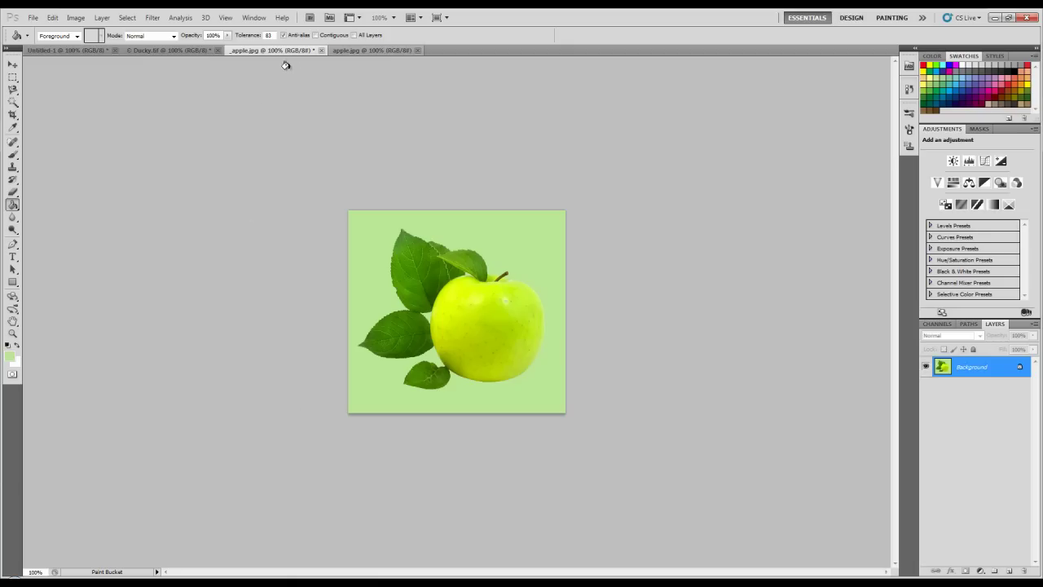
left_click(316, 35)
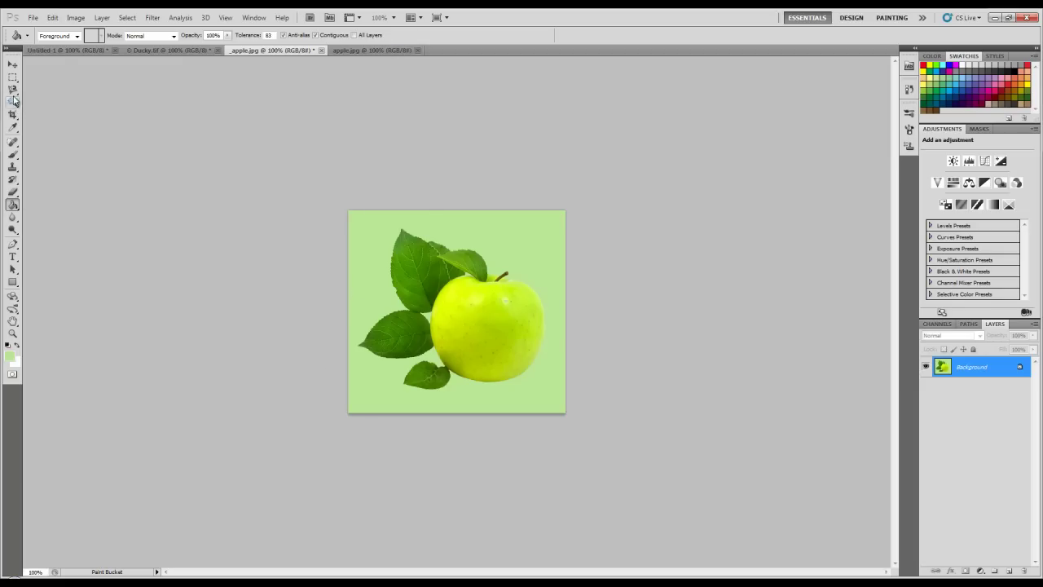
left_click_drag(16, 103, 57, 112)
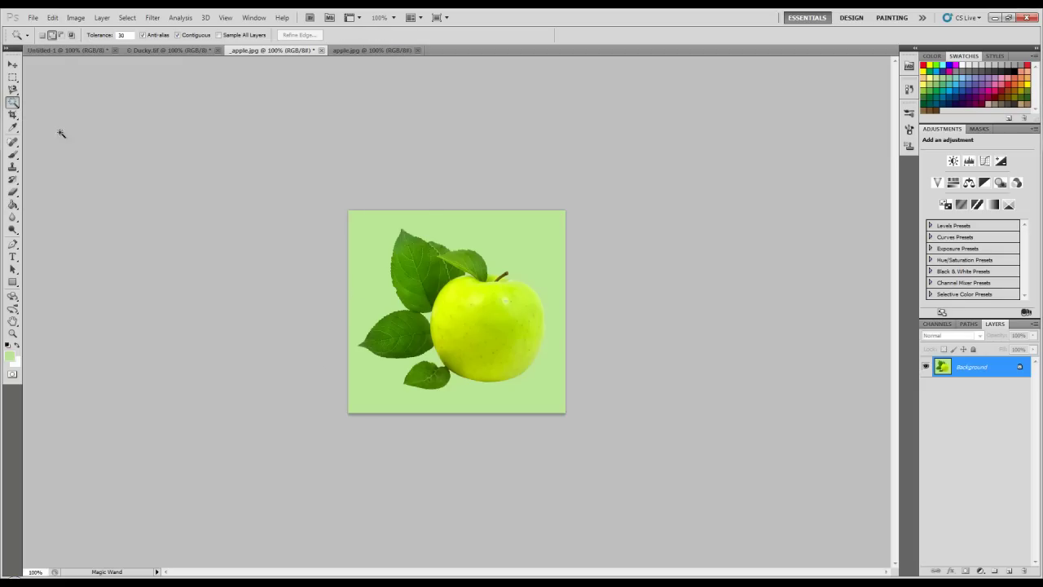
left_click(383, 289)
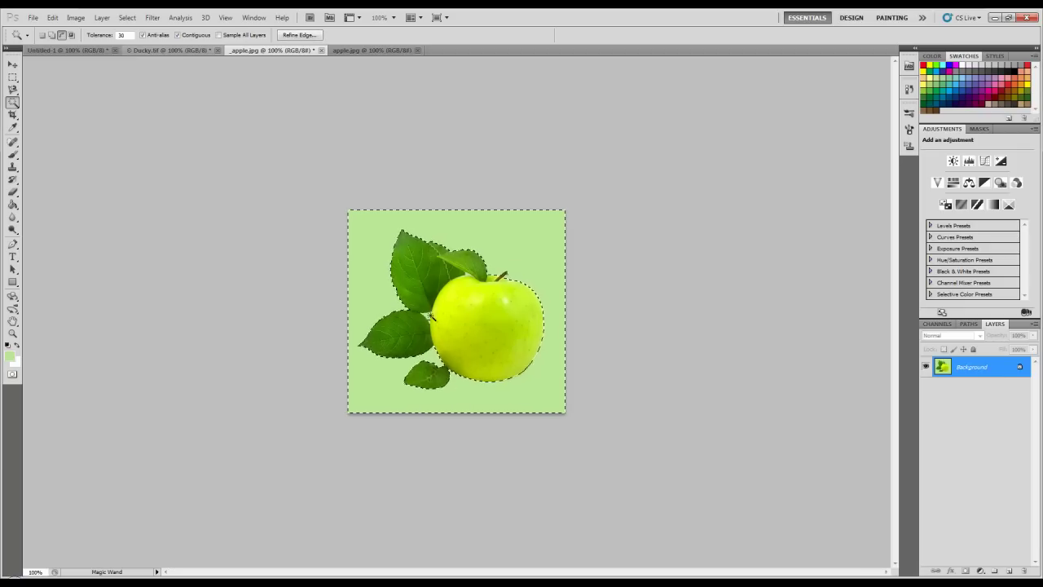
Switch the selection to Add mode, take the Brush, and set the foreground to darker green 58a138
left_click(51, 35)
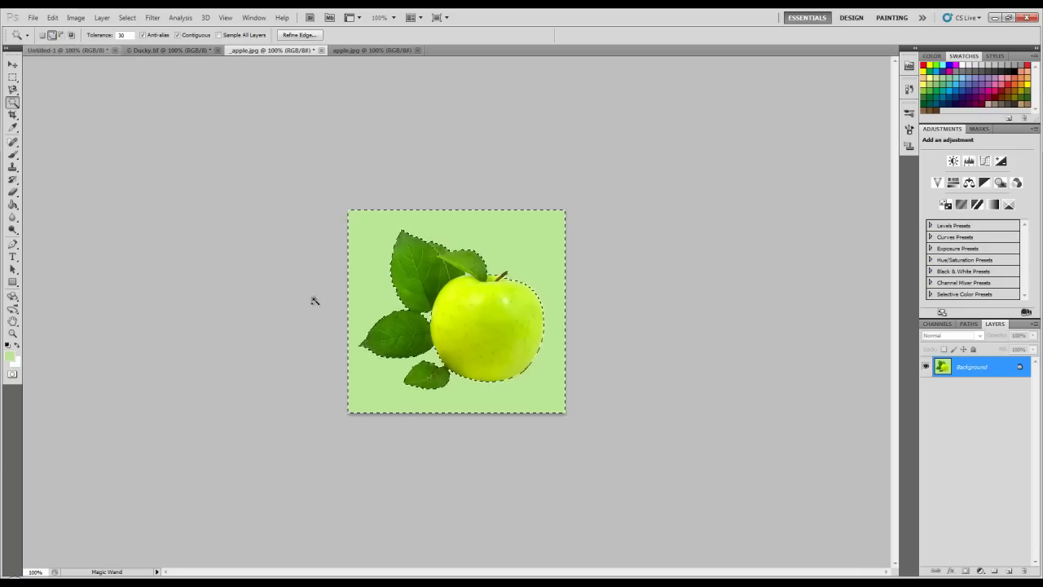
left_click(13, 153)
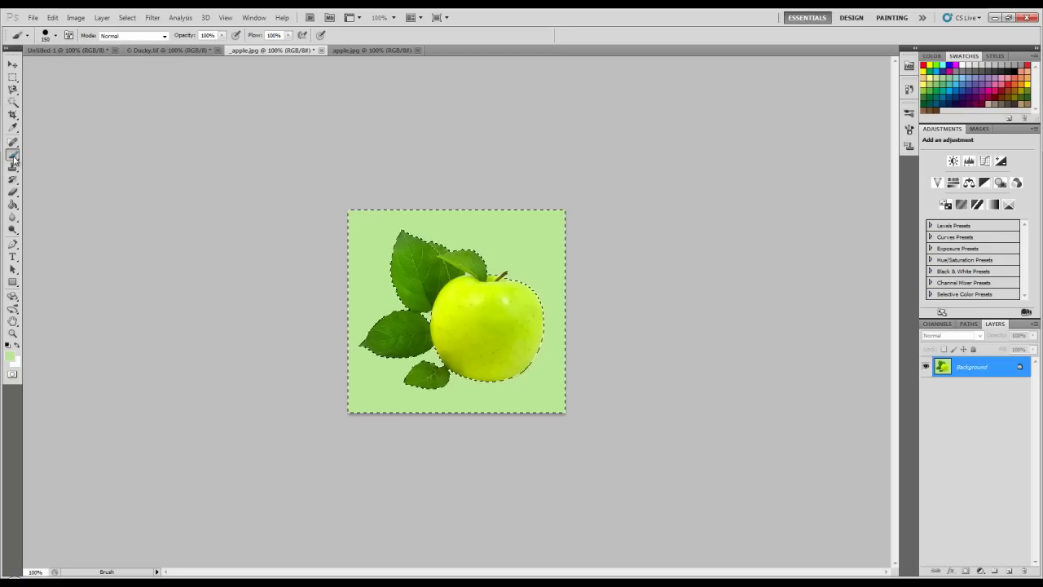
left_click(9, 355)
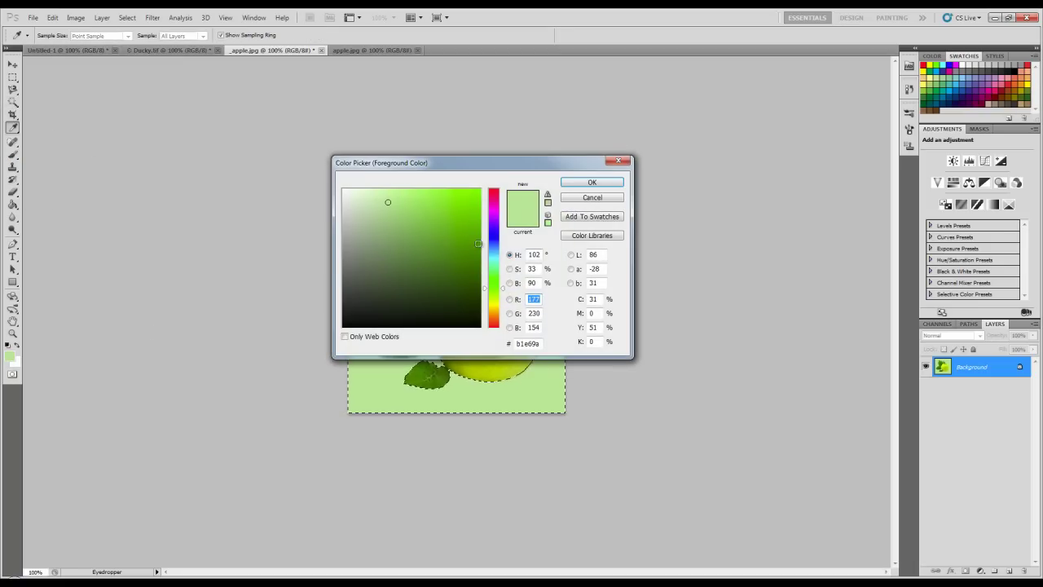
left_click_drag(443, 205, 457, 231)
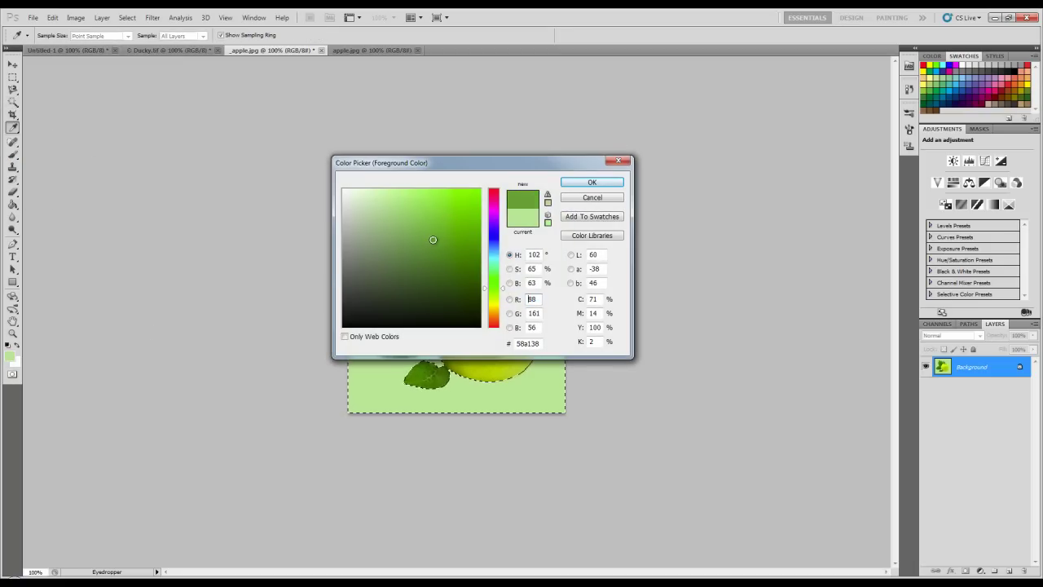
left_click(585, 182)
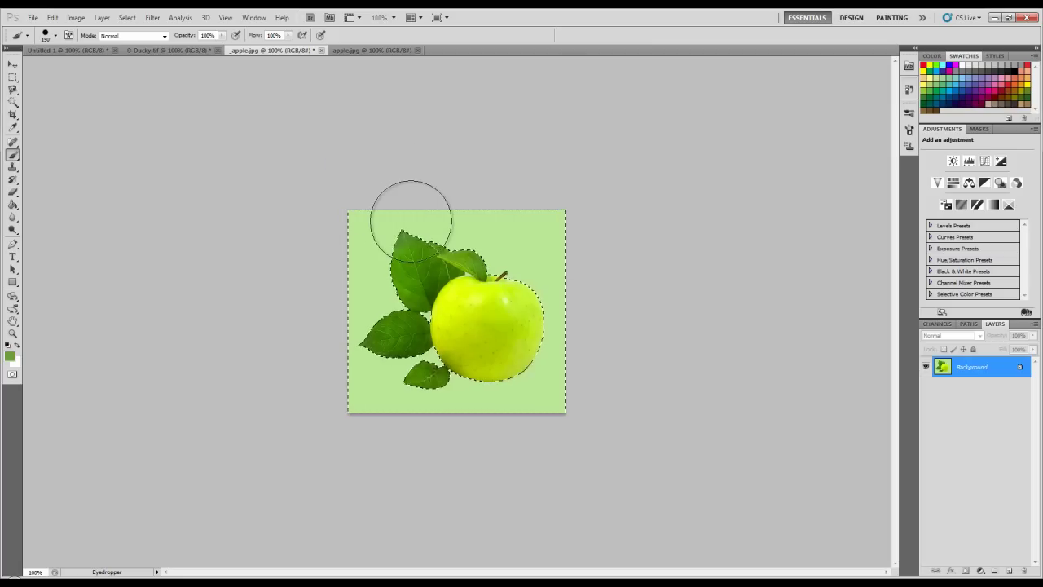
Load the Assorted Brushes set and choose the 23 px textured brush
left_click(56, 36)
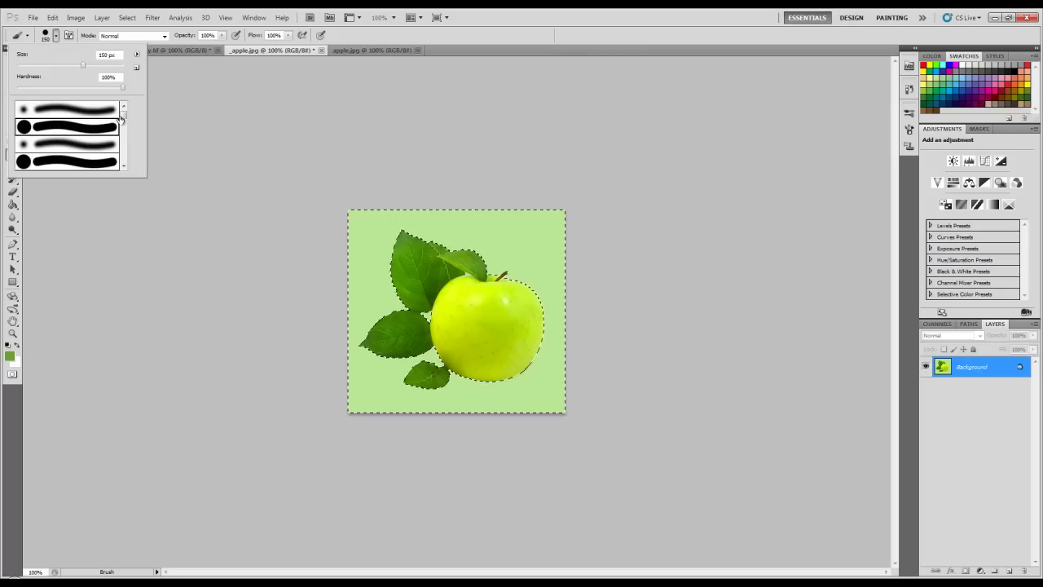
left_click_drag(124, 116, 138, 165)
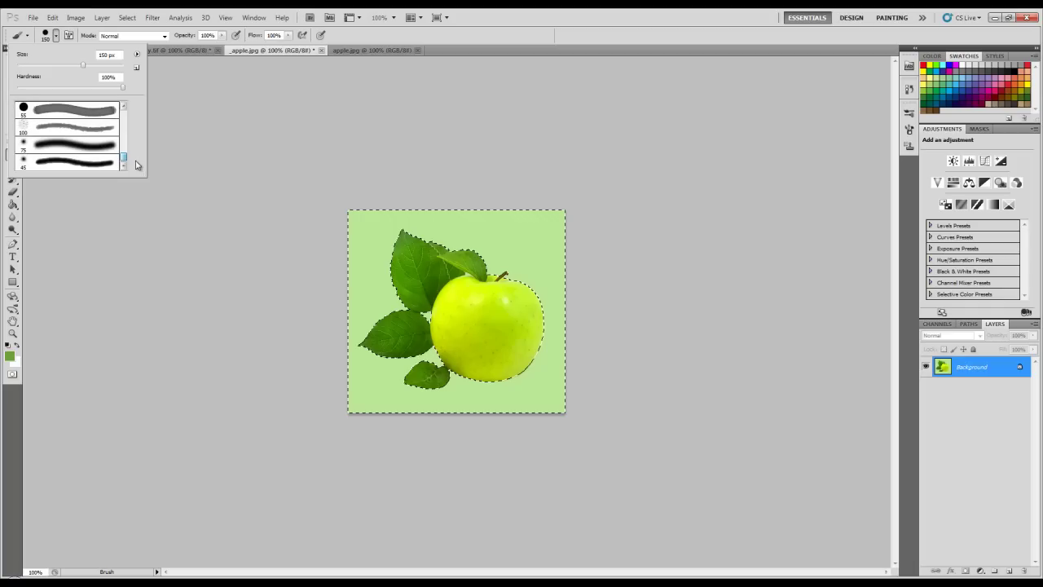
left_click(136, 56)
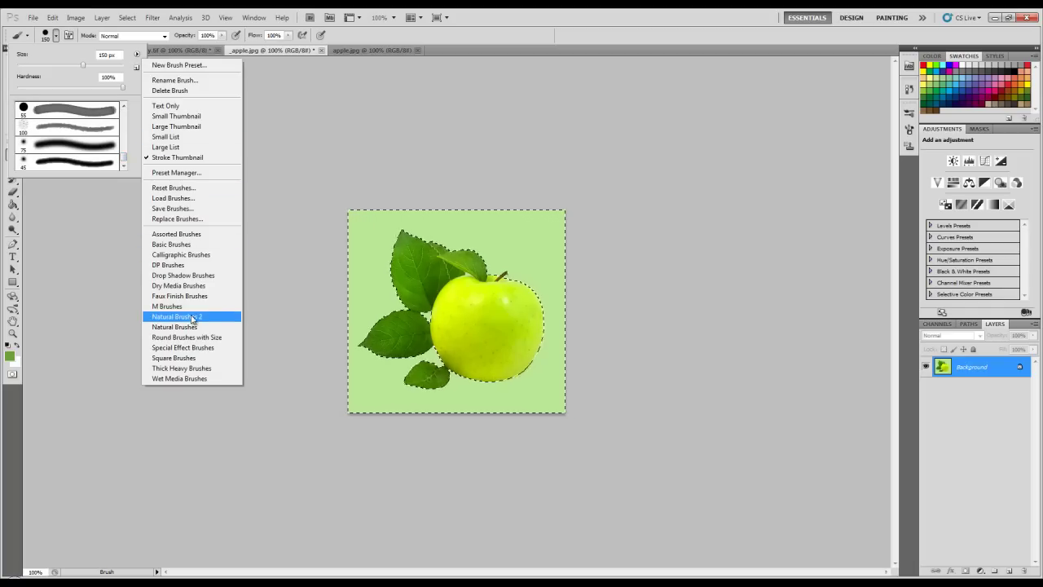
left_click(204, 235)
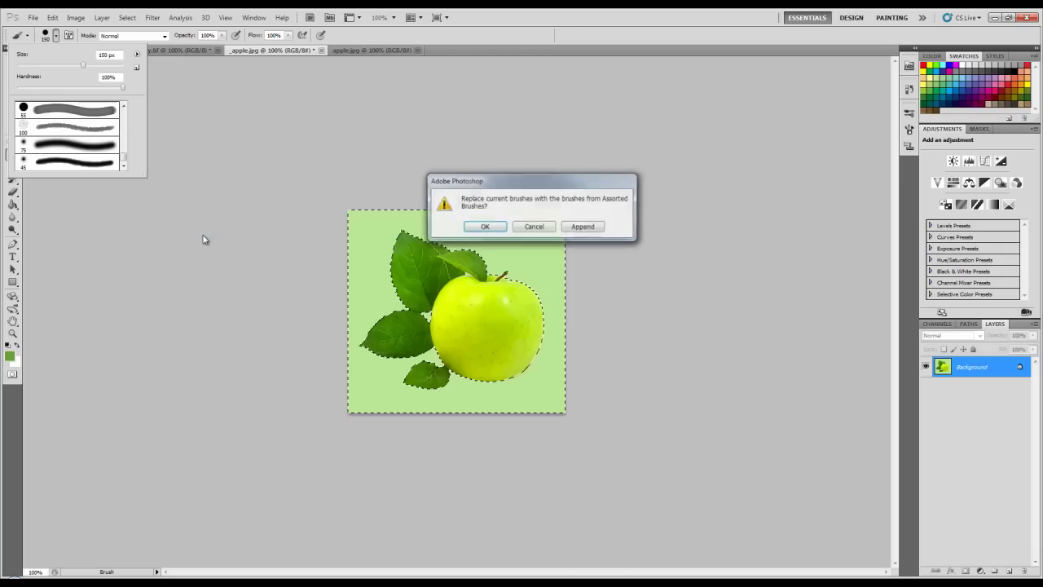
left_click(493, 234)
left_click_drag(125, 162, 127, 132)
left_click(69, 144)
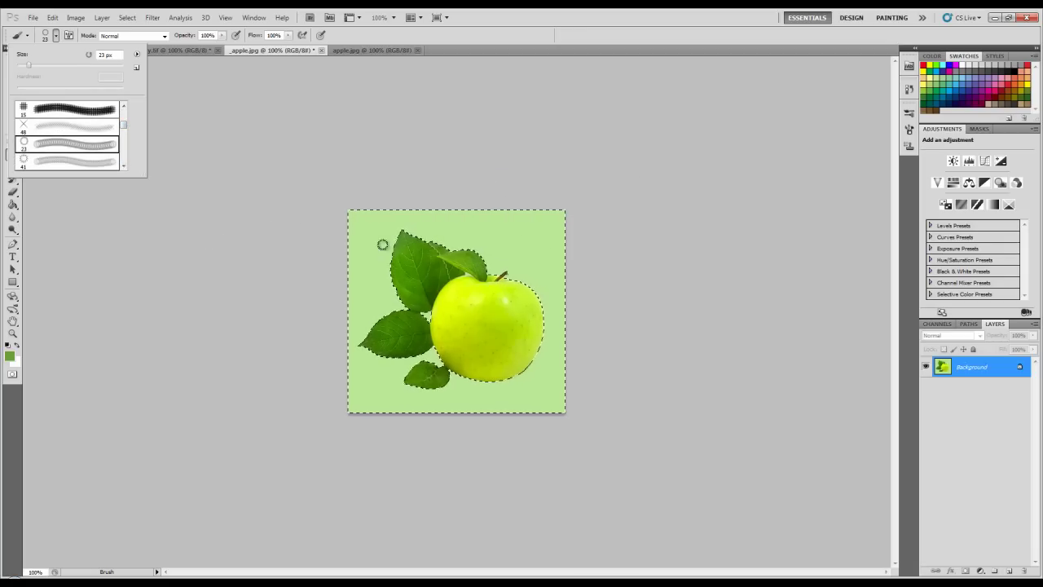
Paint curving green textured strokes across the background under the leaves and to the right edge
left_click_drag(348, 228, 378, 254)
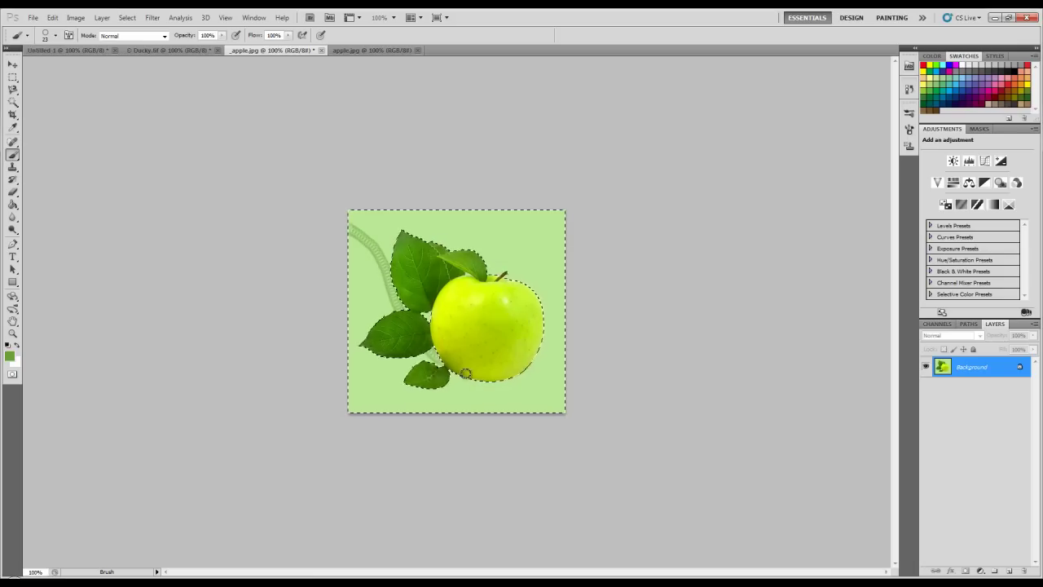
left_click_drag(553, 391, 587, 414)
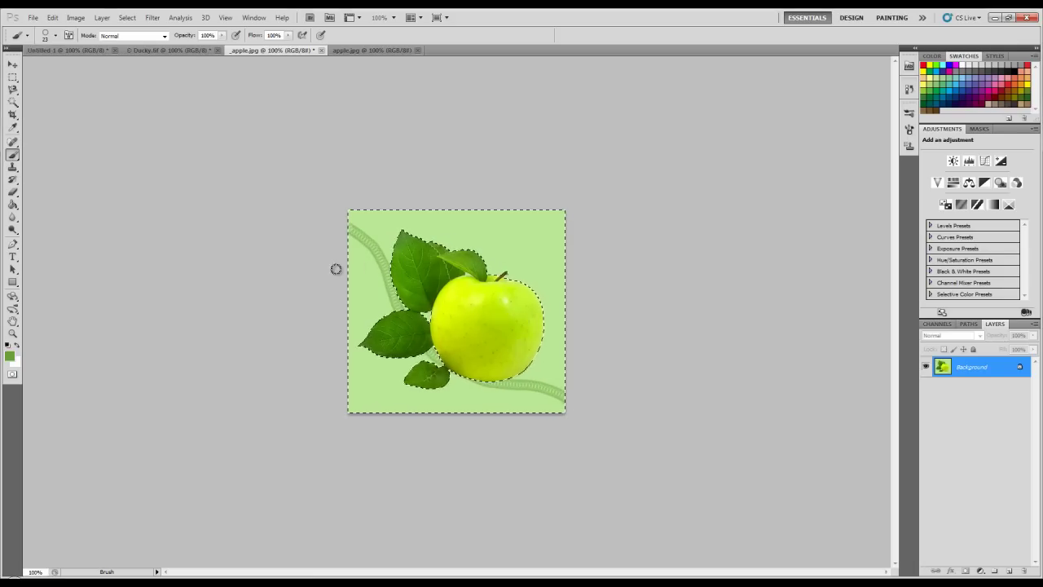
left_click_drag(347, 291, 560, 368)
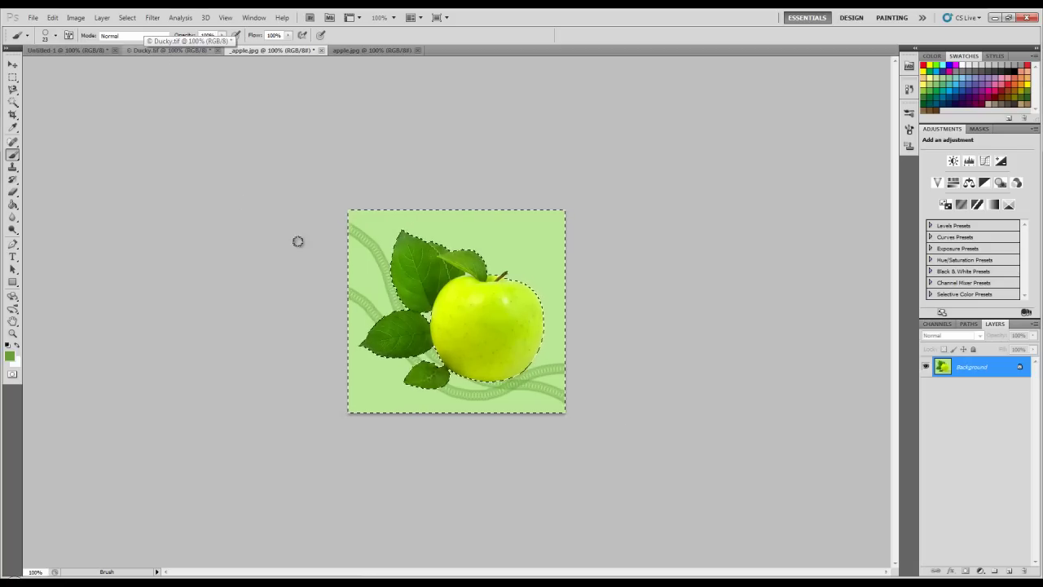
Load Special Effect Brushes and paint a circle-pattern stroke near the left edge
left_click(55, 36)
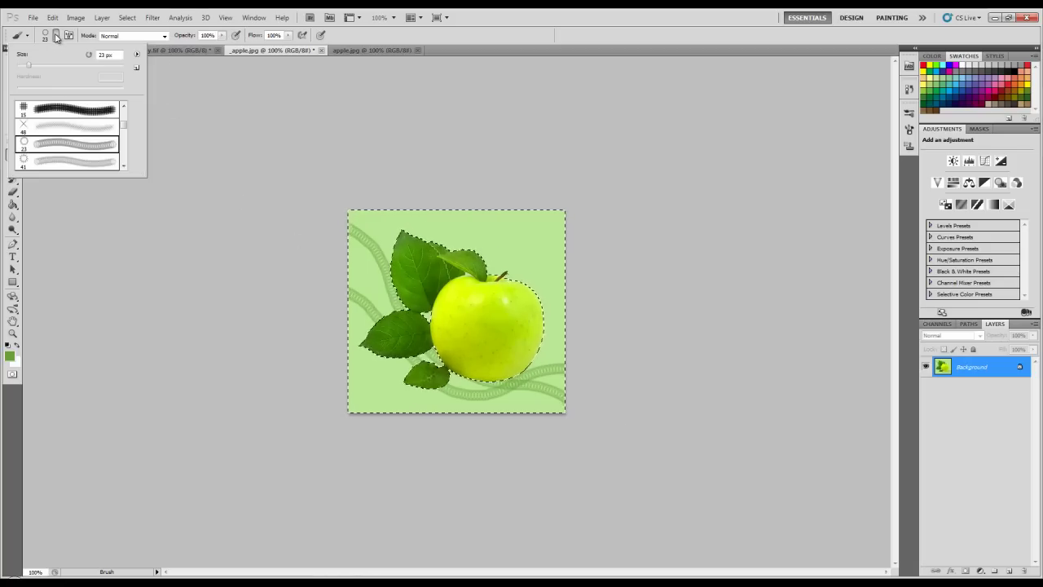
left_click(136, 55)
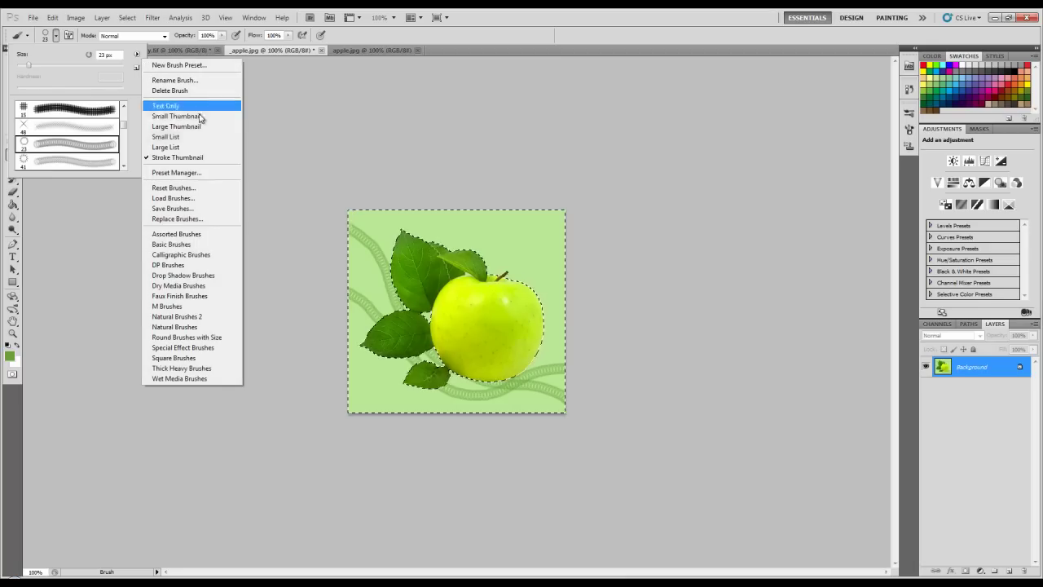
left_click(184, 347)
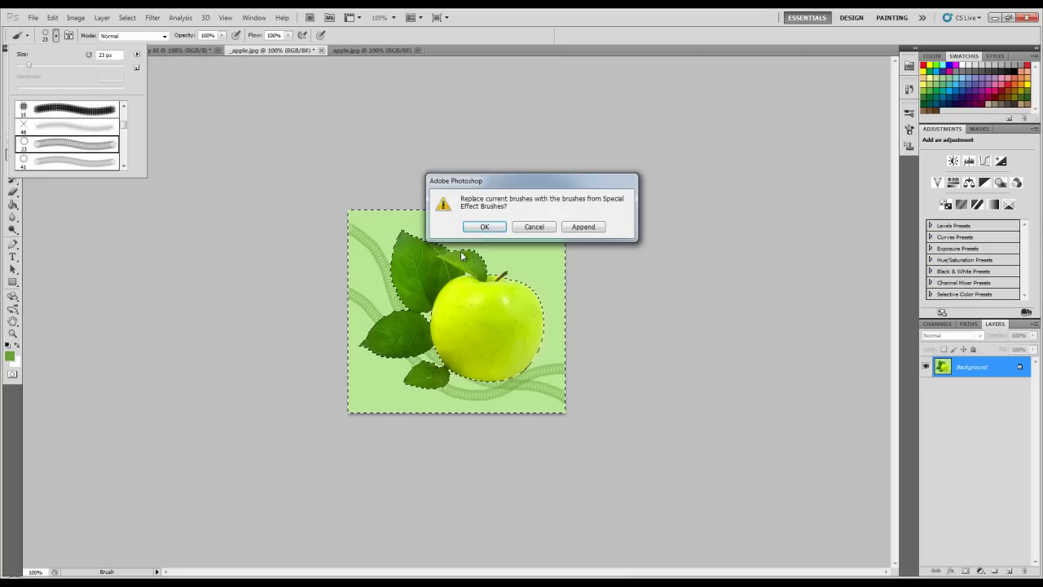
left_click(491, 227)
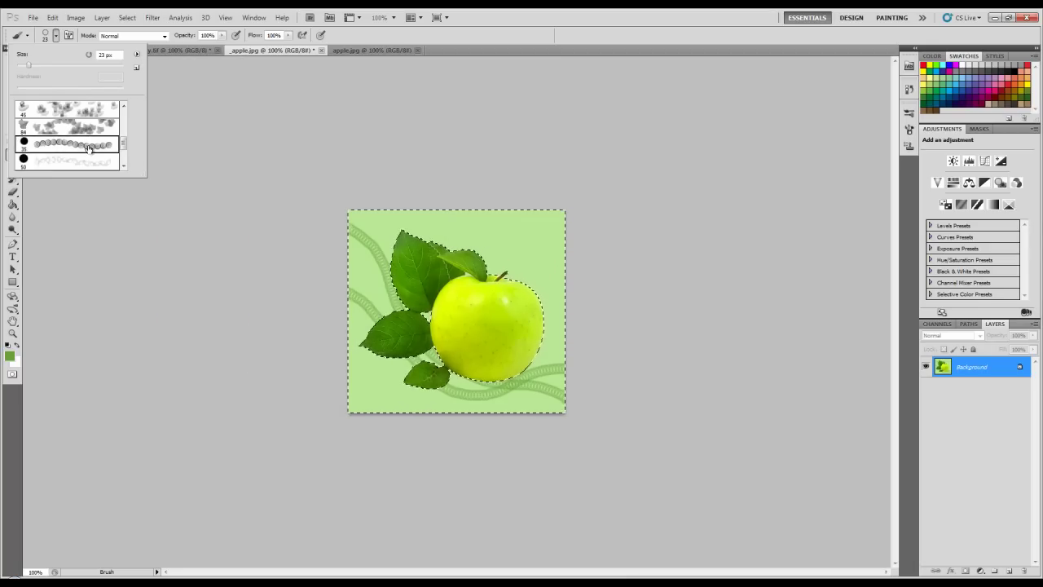
left_click_drag(337, 263, 380, 273)
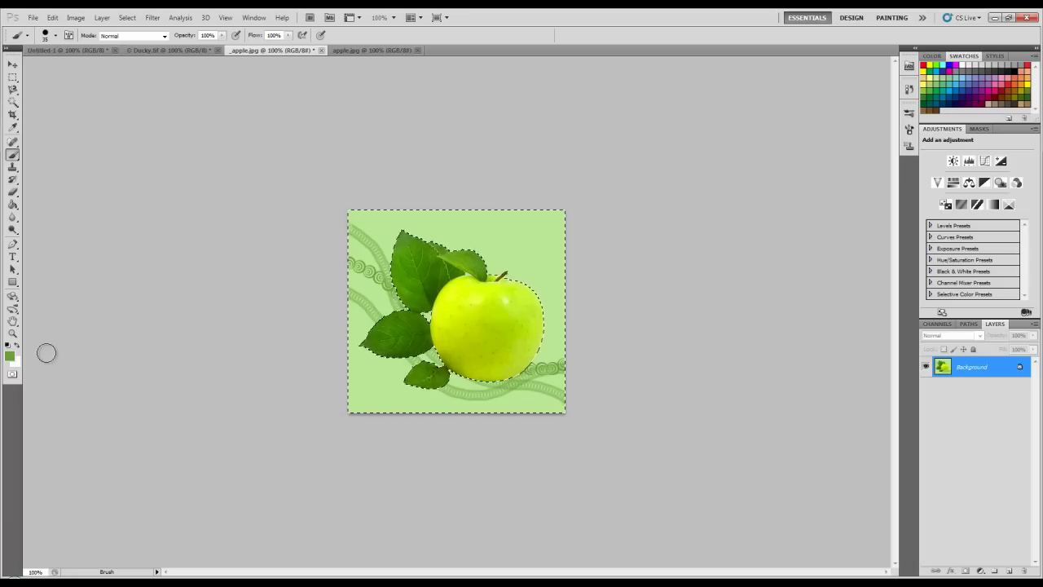
Paint yellow strokes along the left and bottom, then a 50 px yellow dab top-left
left_click(9, 355)
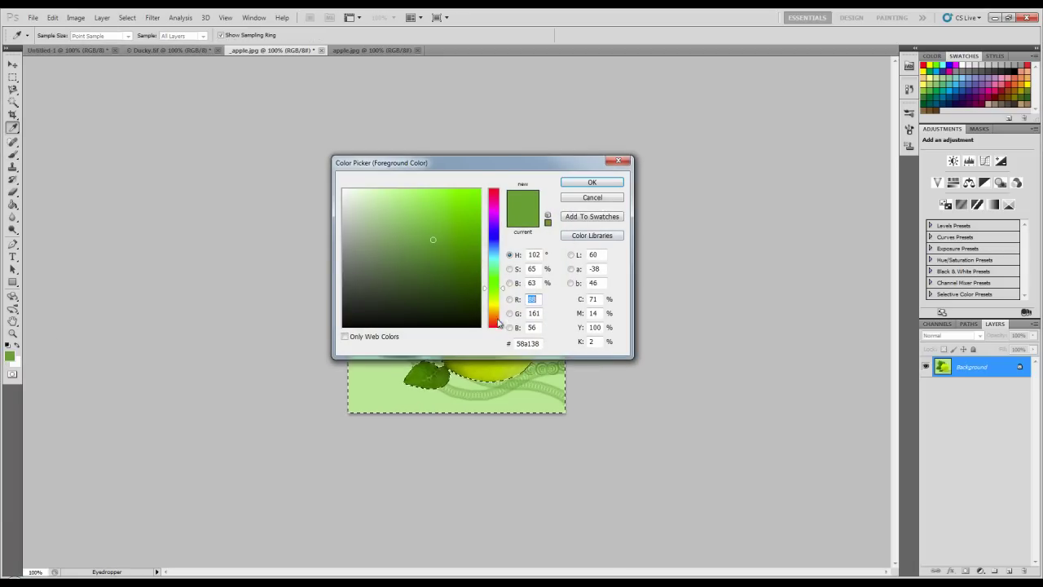
left_click_drag(493, 332, 487, 284)
left_click(443, 206)
left_click(592, 182)
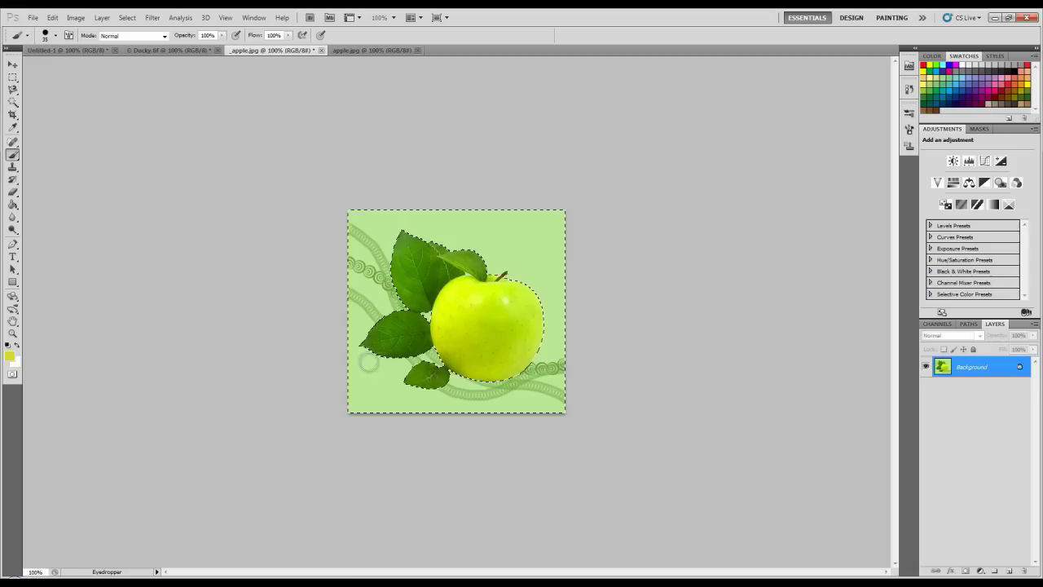
left_click_drag(350, 356, 416, 356)
left_click_drag(488, 397, 563, 407)
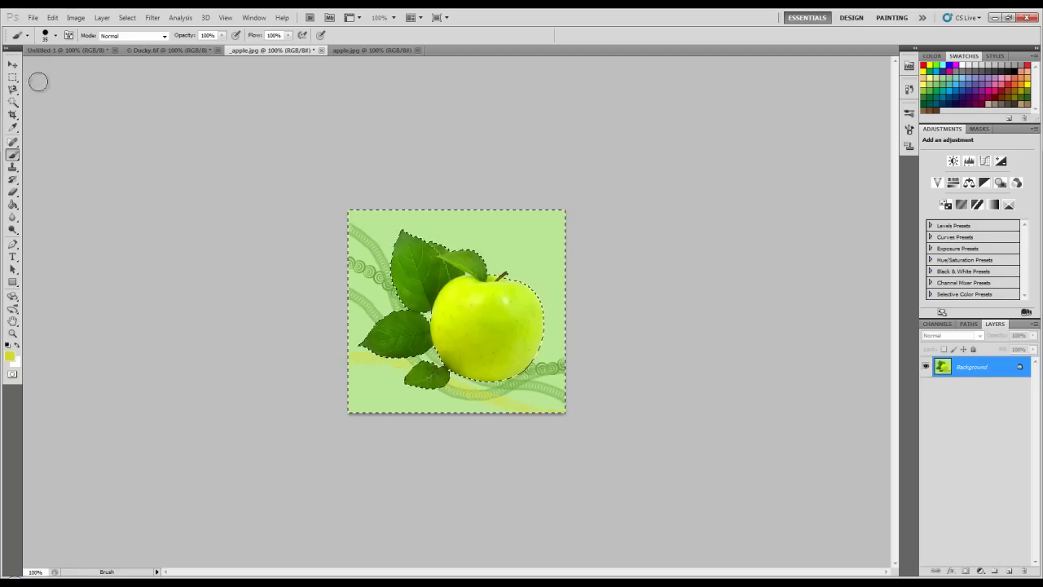
key("bracketright")
key("bracketright")
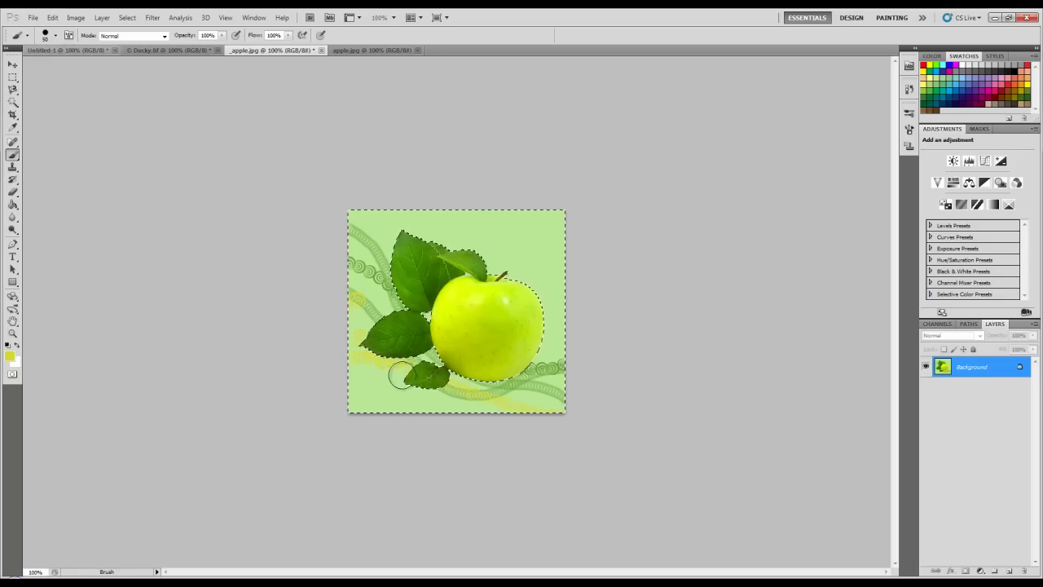
left_click(373, 215)
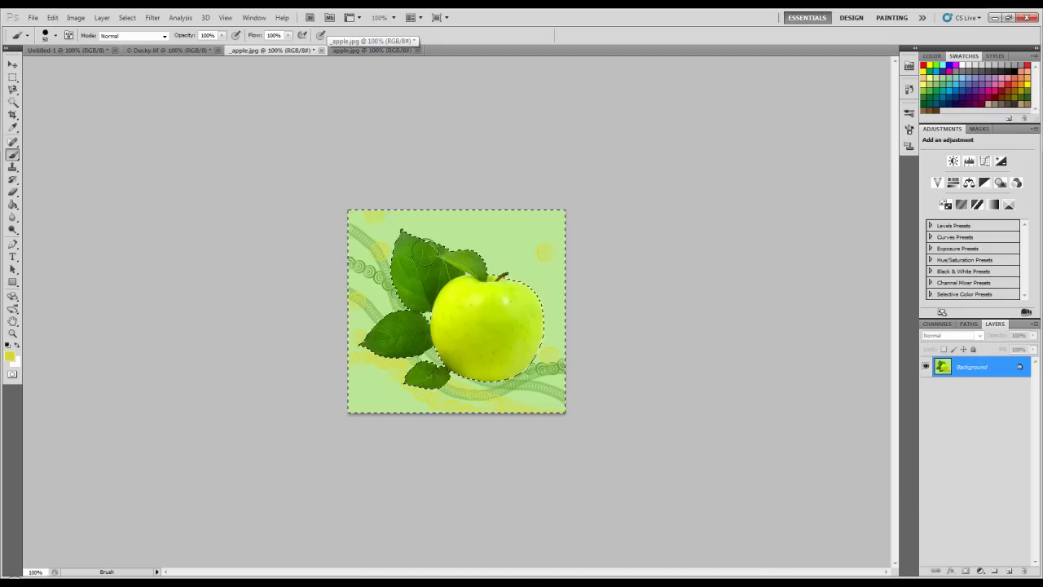
Switch to orange and stamp two orange swirls on the background
left_click(9, 356)
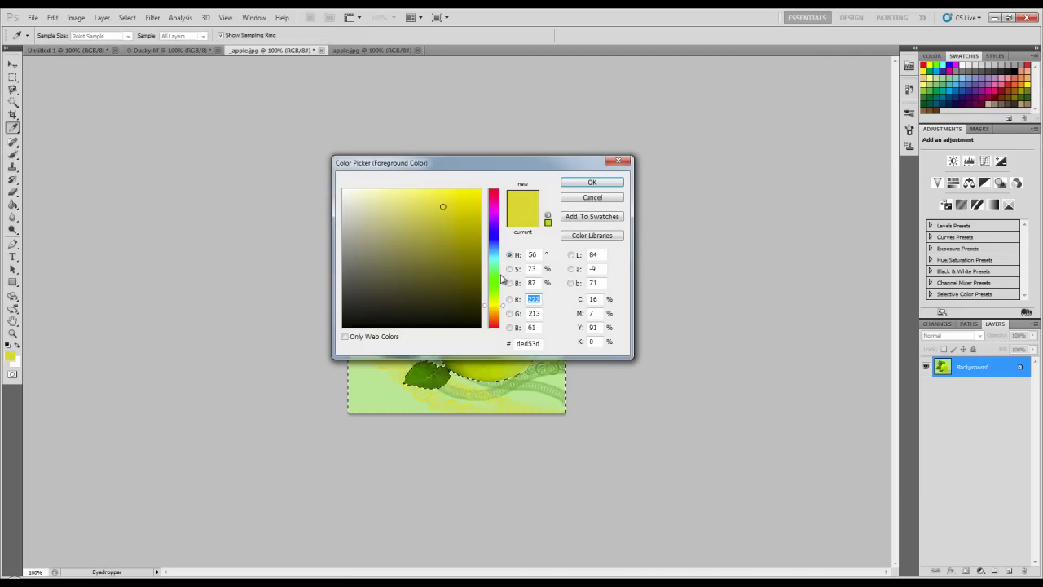
left_click(502, 316)
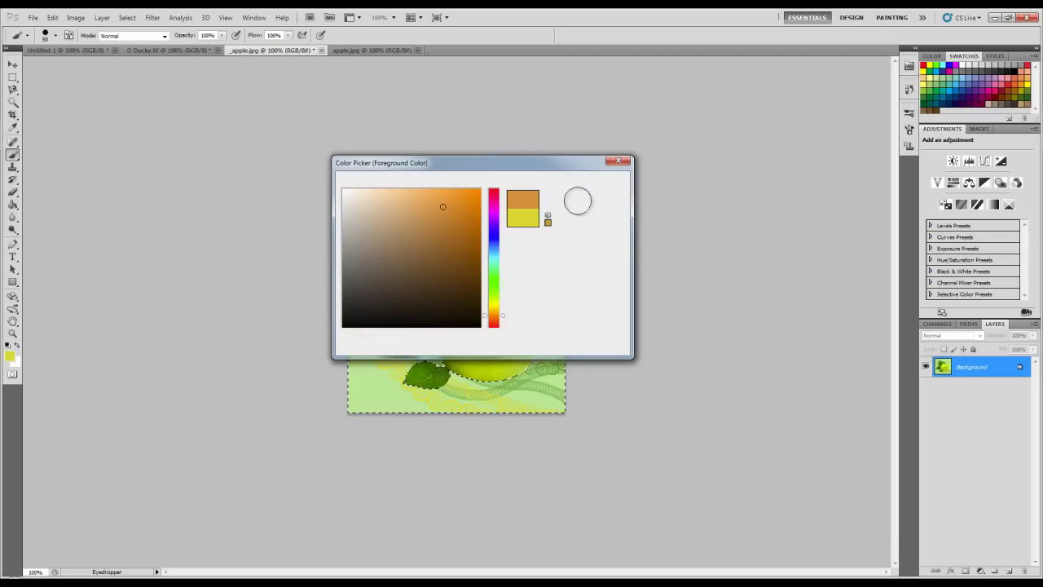
left_click(592, 182)
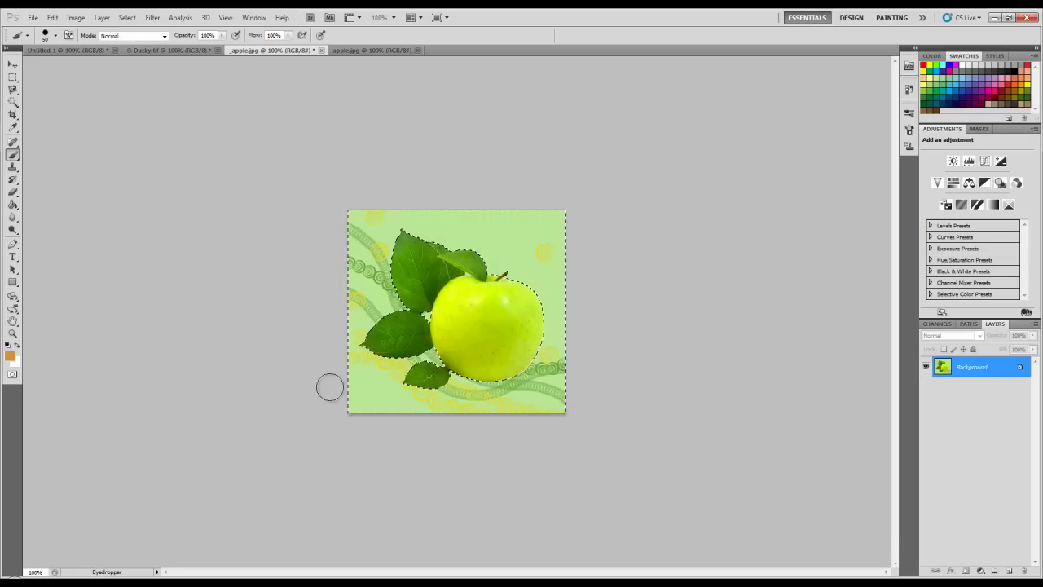
left_click(395, 389)
left_click(361, 306)
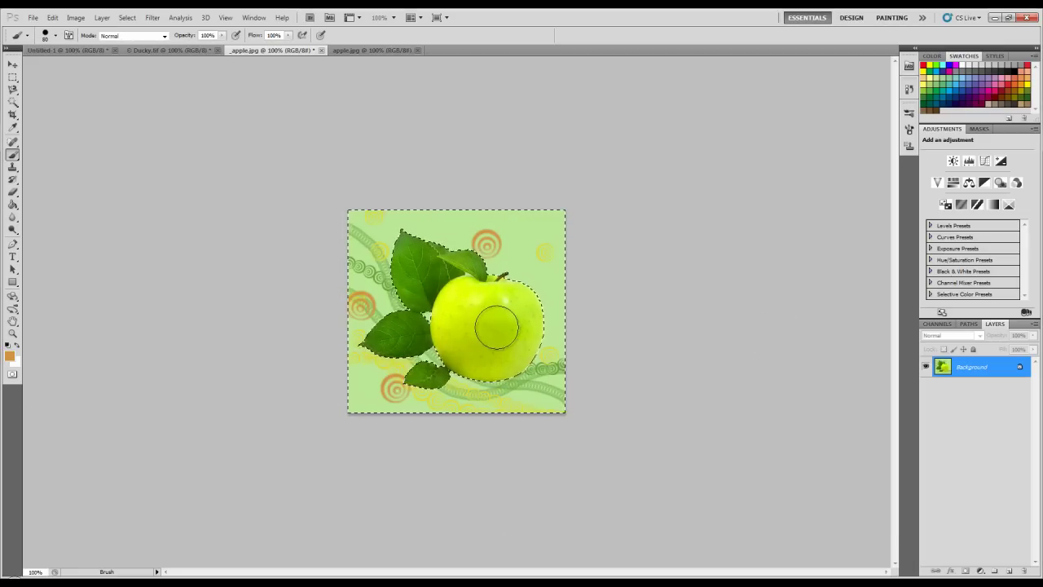
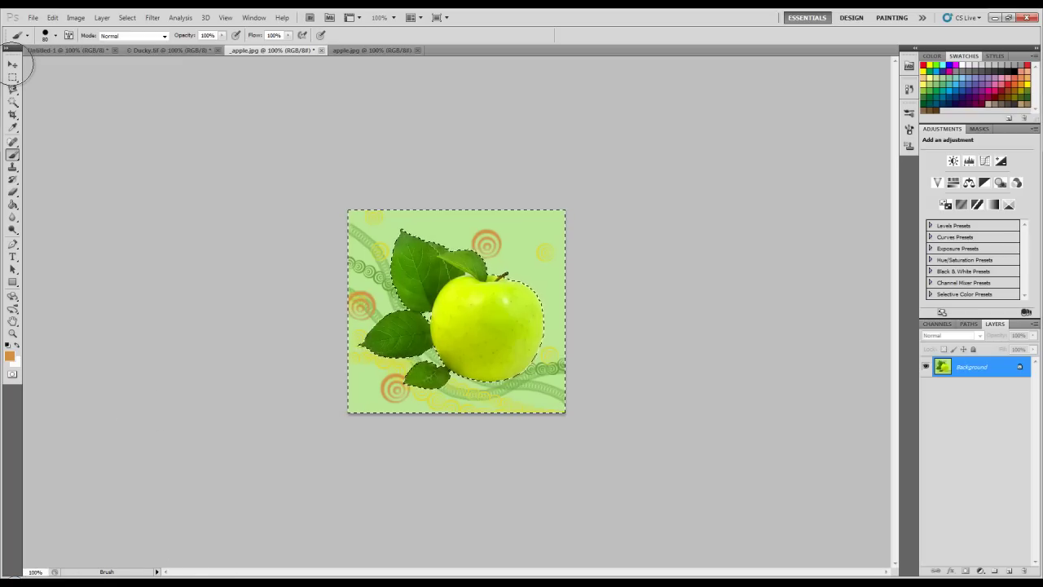
Deselect everything in the _apple.jpg picture with Ctrl+D
key("ctrl+d")
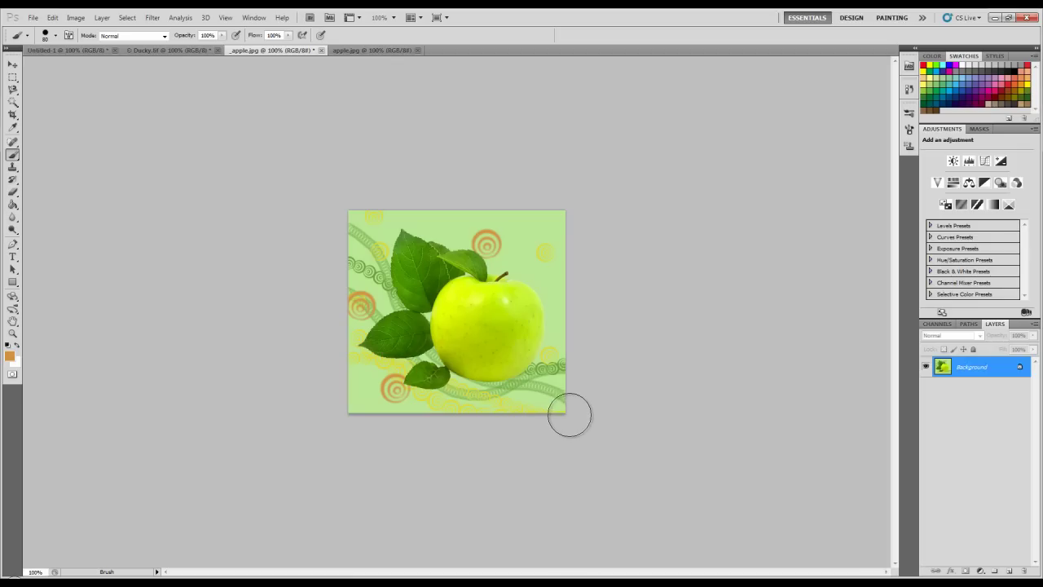
Take the Move tool and revert Untitled-1 to its blank opening snapshot in History
key("v")
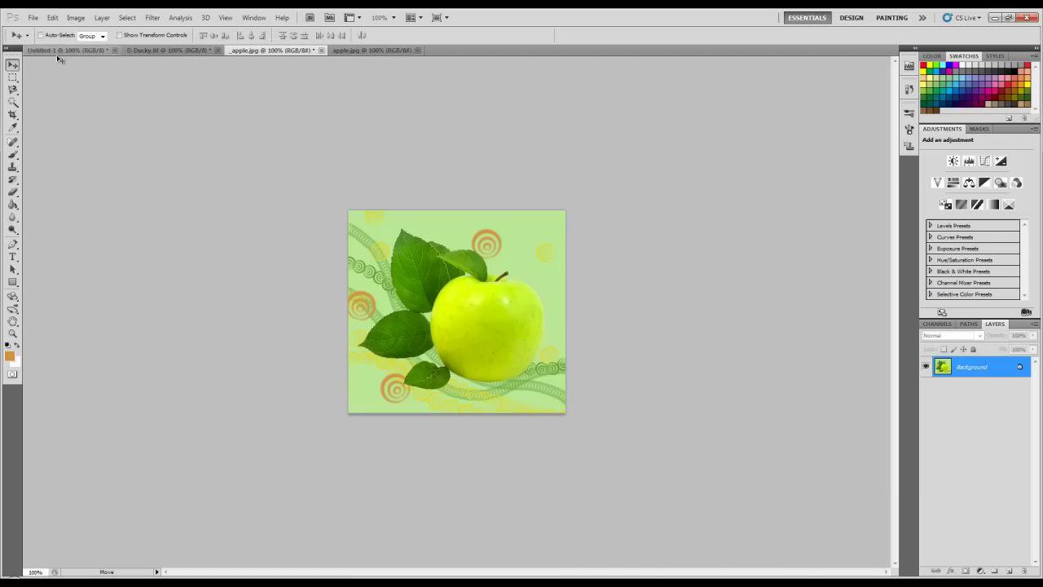
left_click(60, 52)
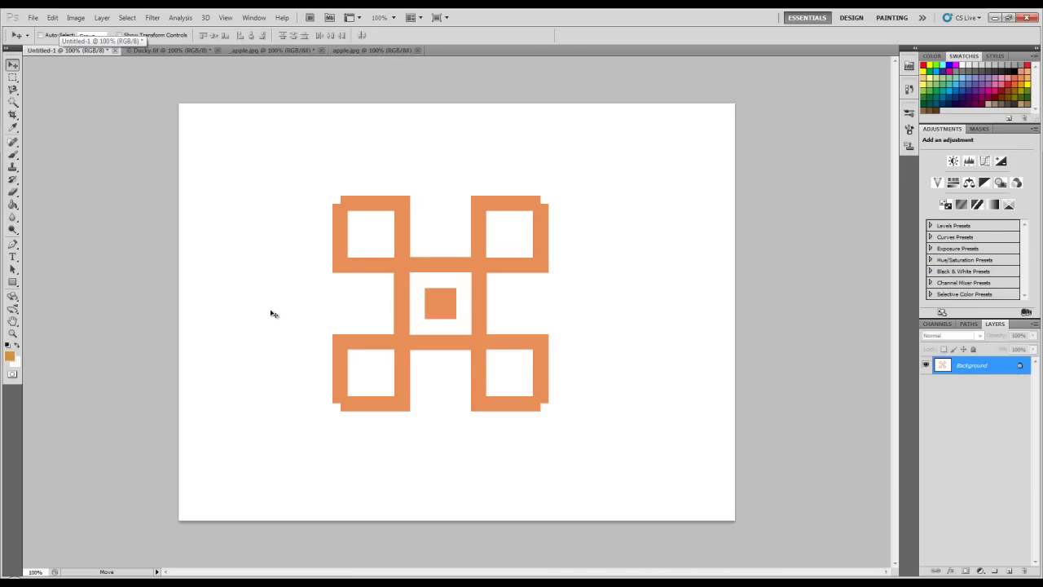
left_click(910, 89)
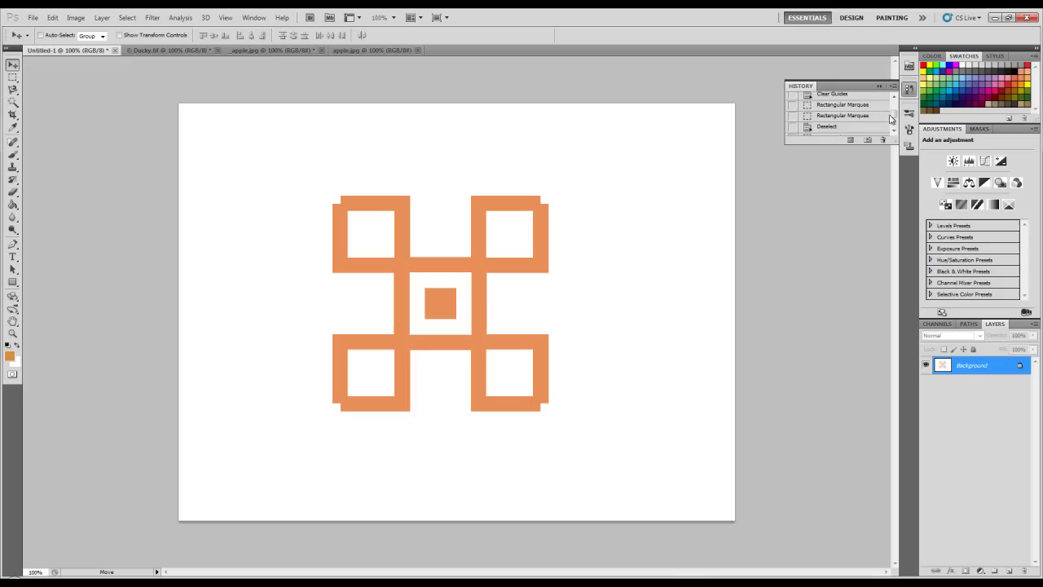
left_click_drag(894, 122, 894, 97)
left_click(870, 104)
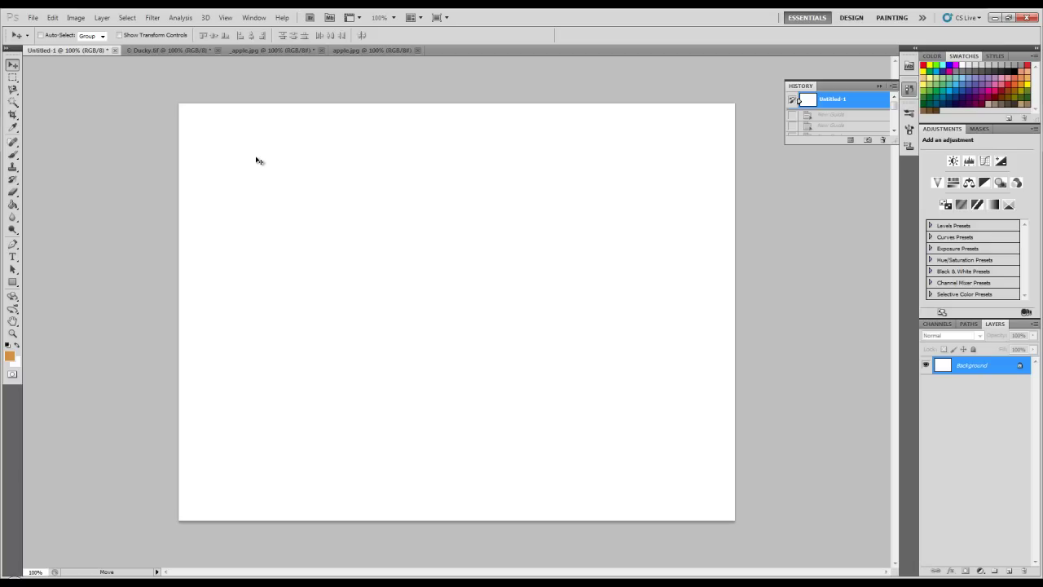
Draw a square marquee in the middle of the blank canvas
left_click(14, 77)
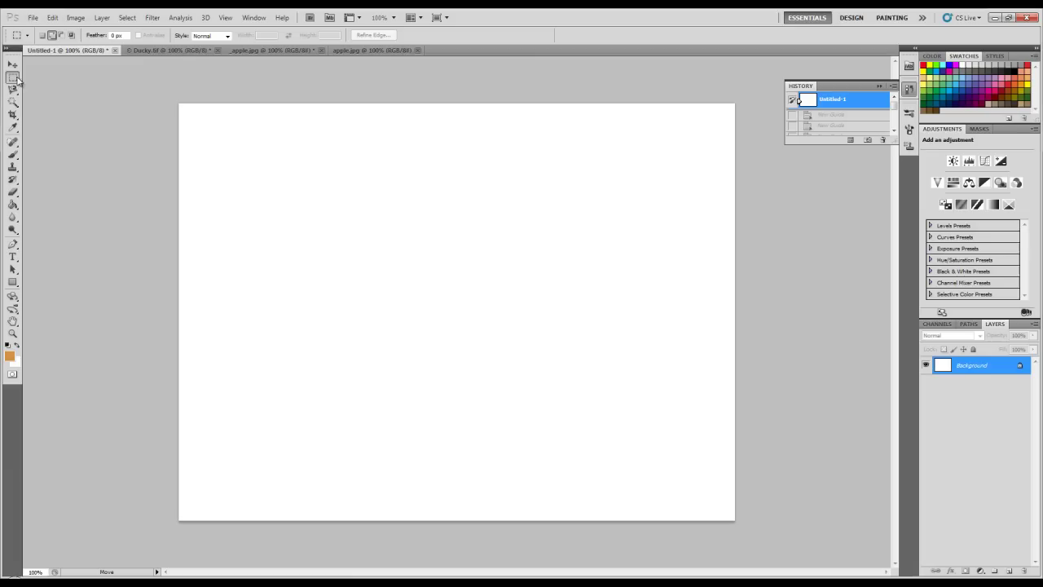
left_click_drag(469, 383, 560, 439)
left_click(881, 85)
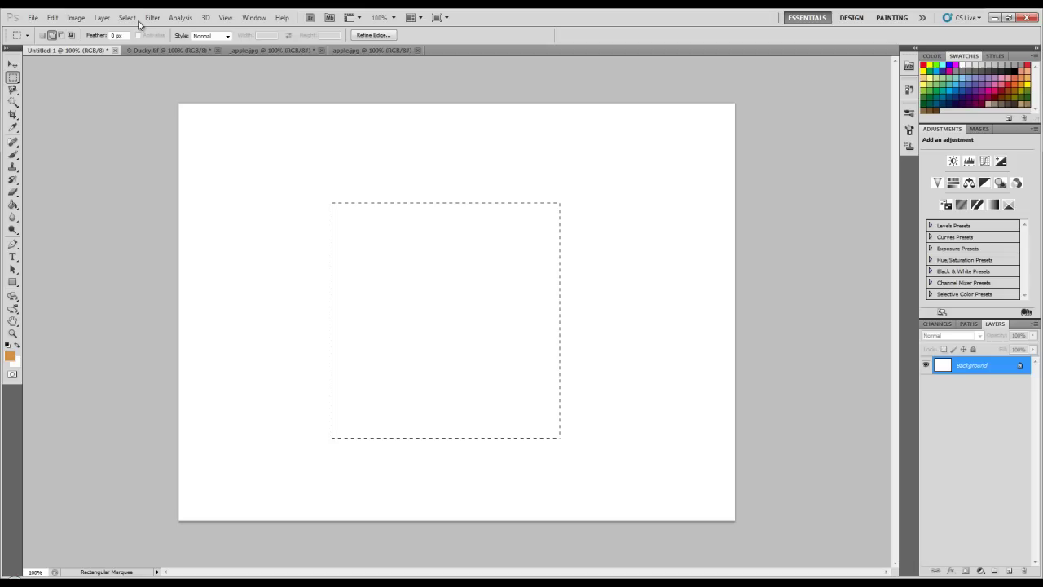
Convert the square selection into a 10-pixel border selection
left_click(133, 19)
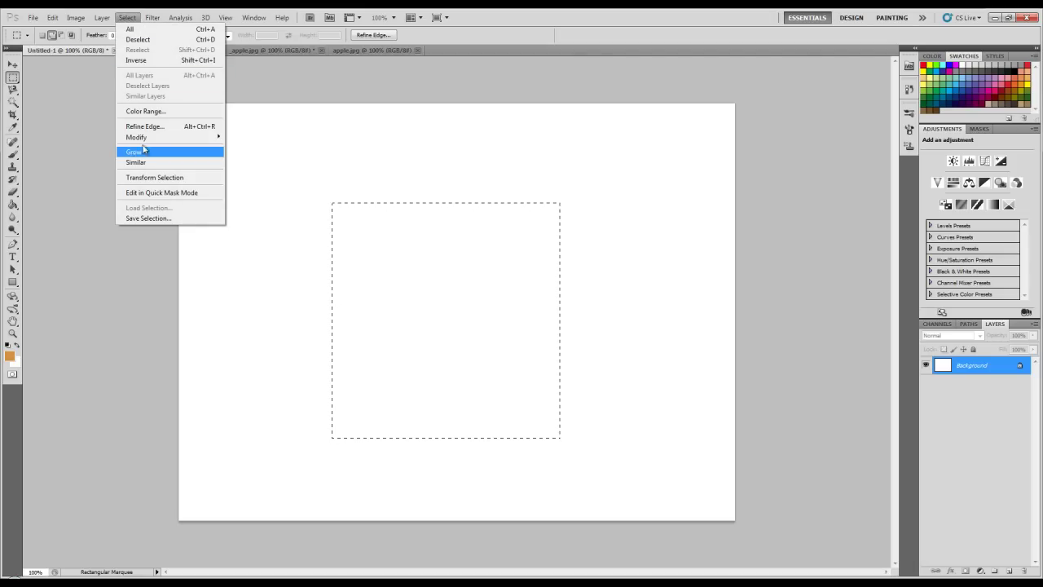
mouse_move(163, 137)
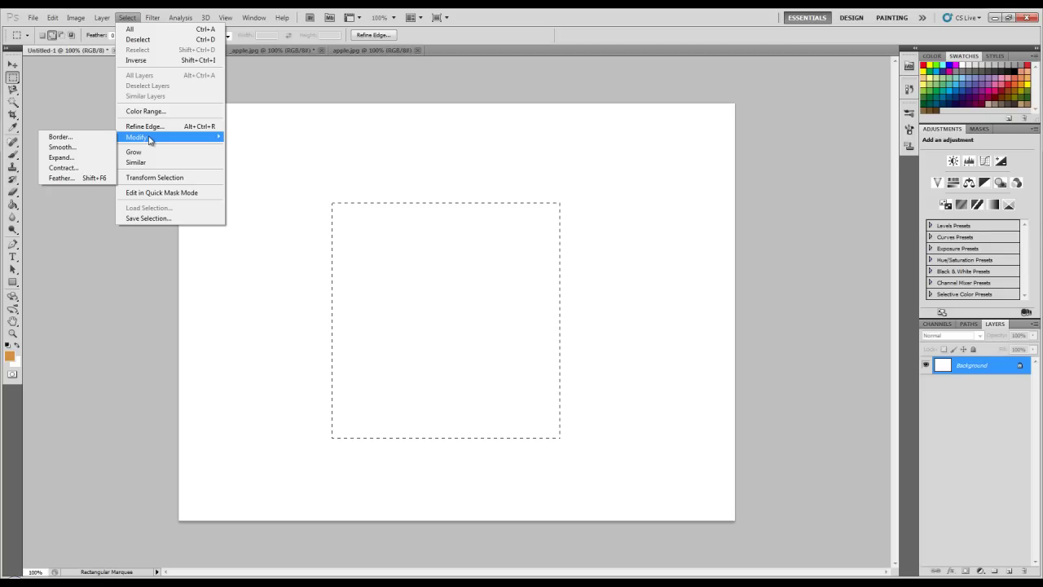
left_click(108, 138)
type("10")
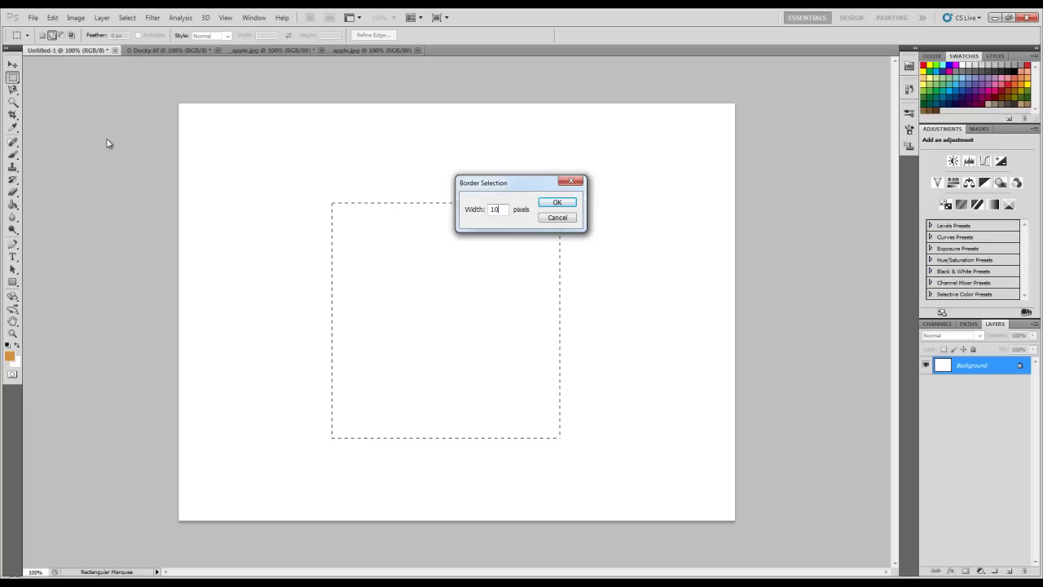
left_click(555, 203)
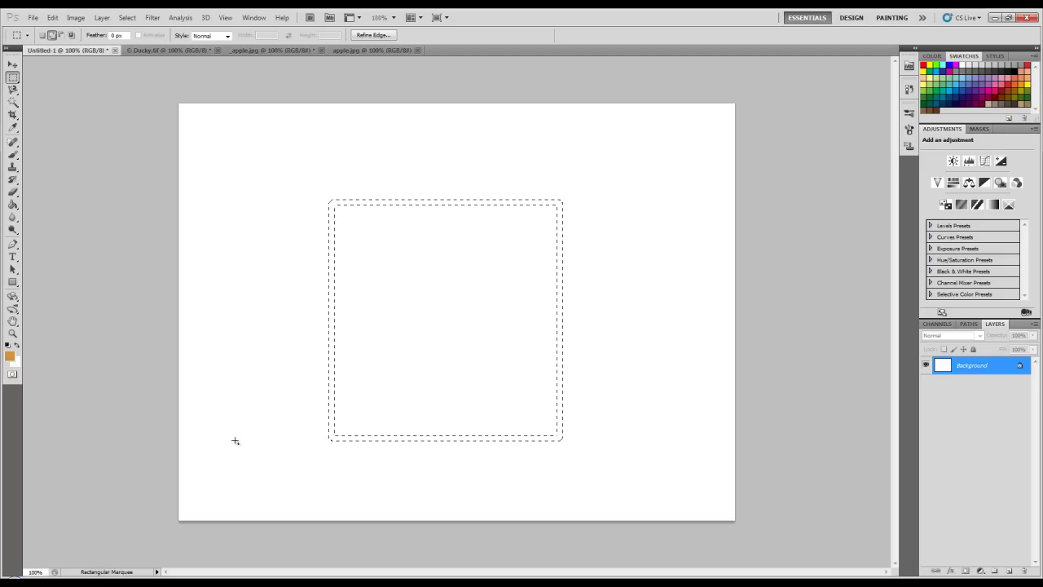
Expand the selection by 15 pixels
left_click(150, 18)
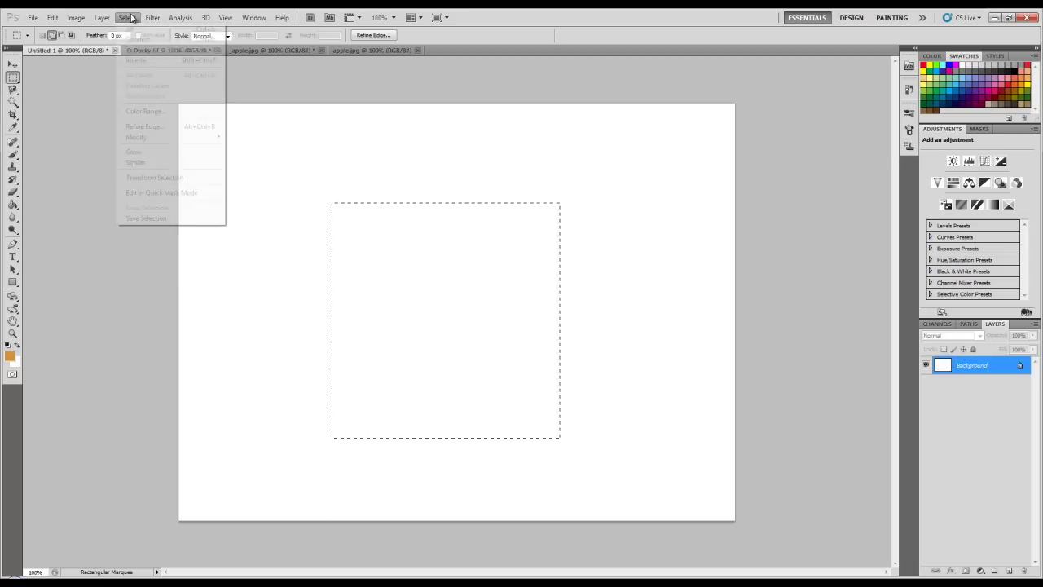
mouse_move(137, 137)
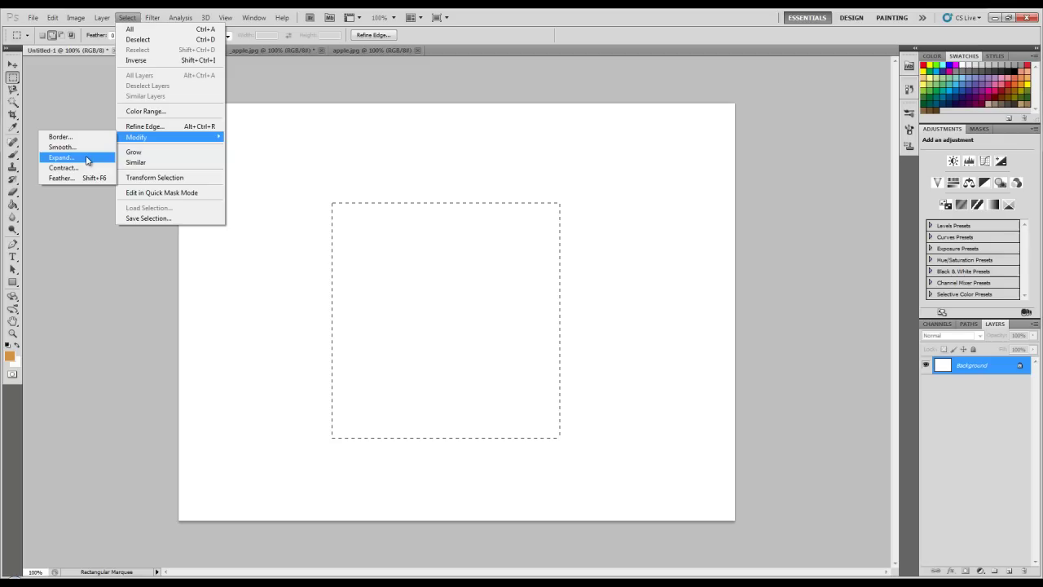
left_click(87, 159)
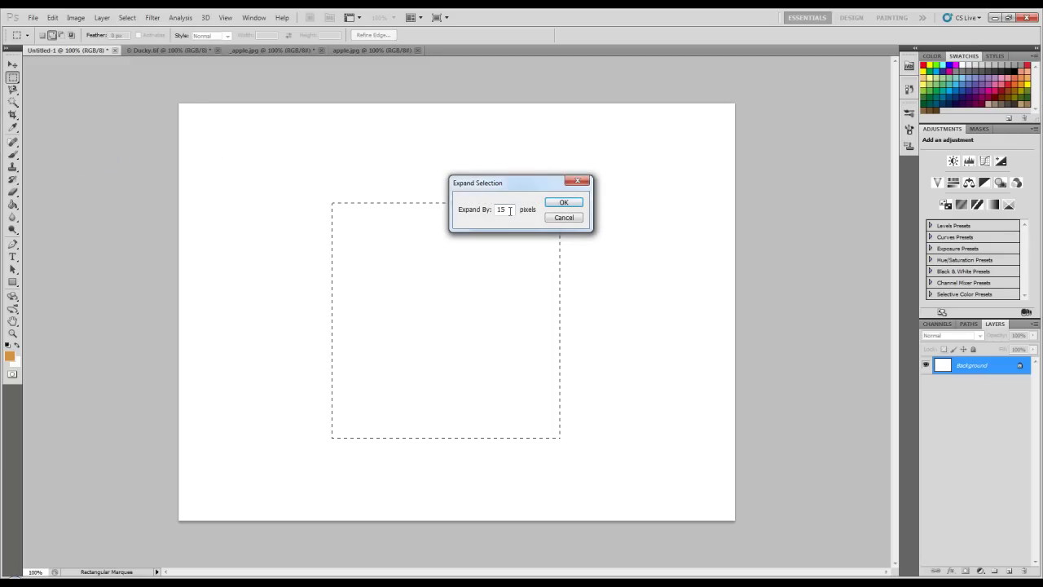
left_click(562, 203)
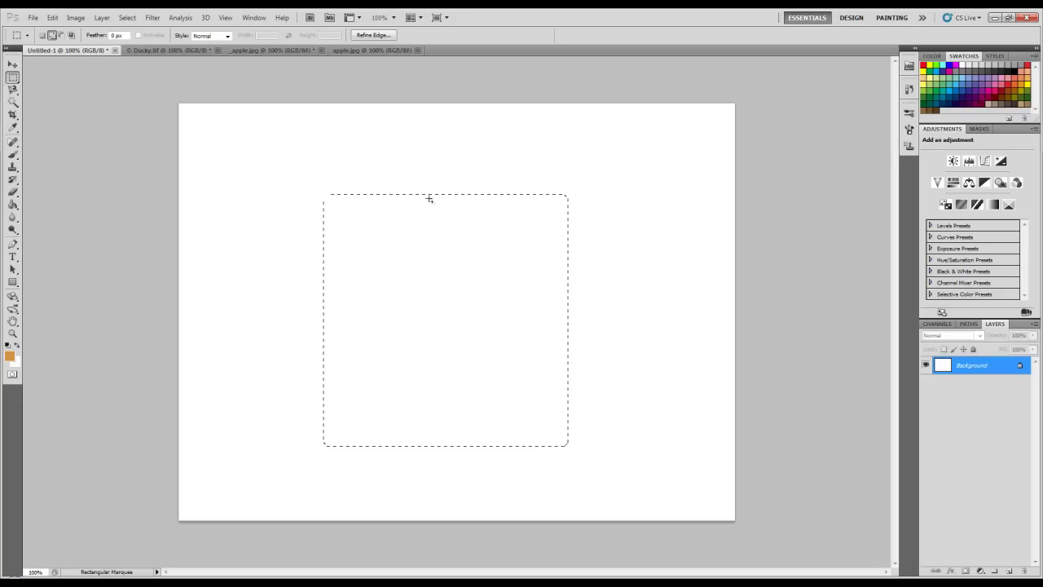
Contract the selection so it ends slightly smaller than the original square
left_click(127, 18)
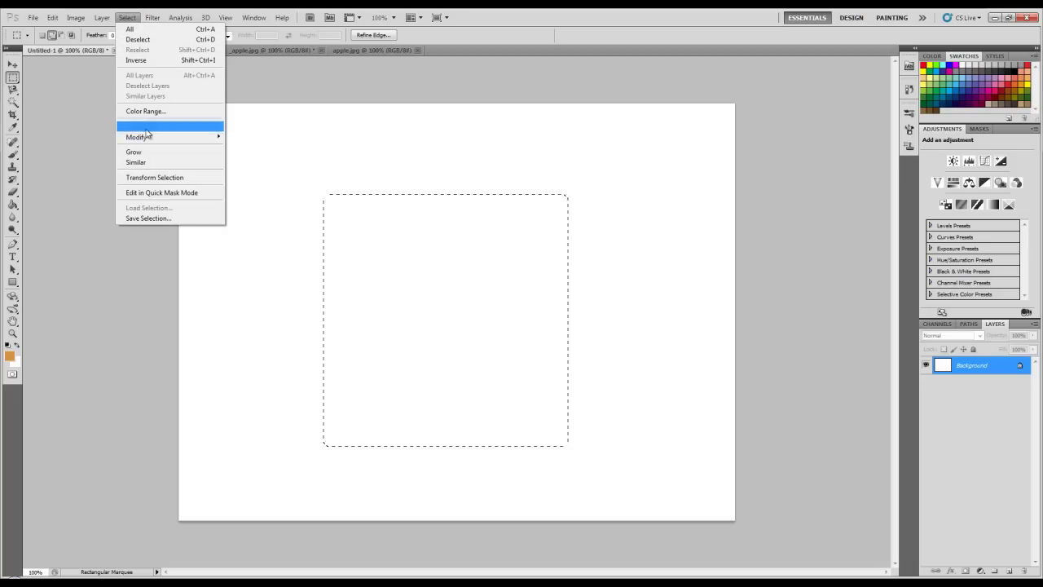
left_click(108, 170)
type("25")
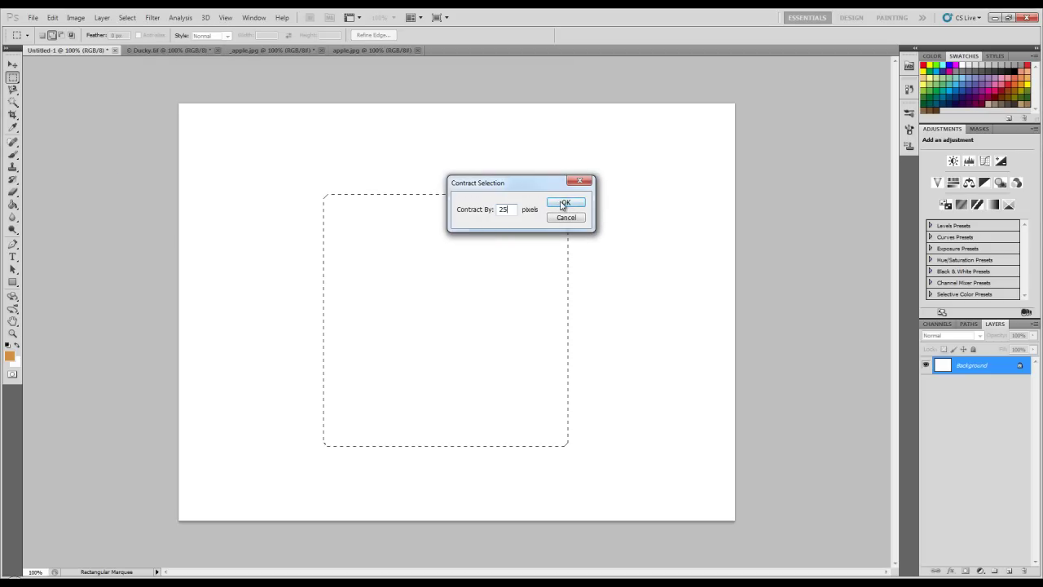
left_click(564, 203)
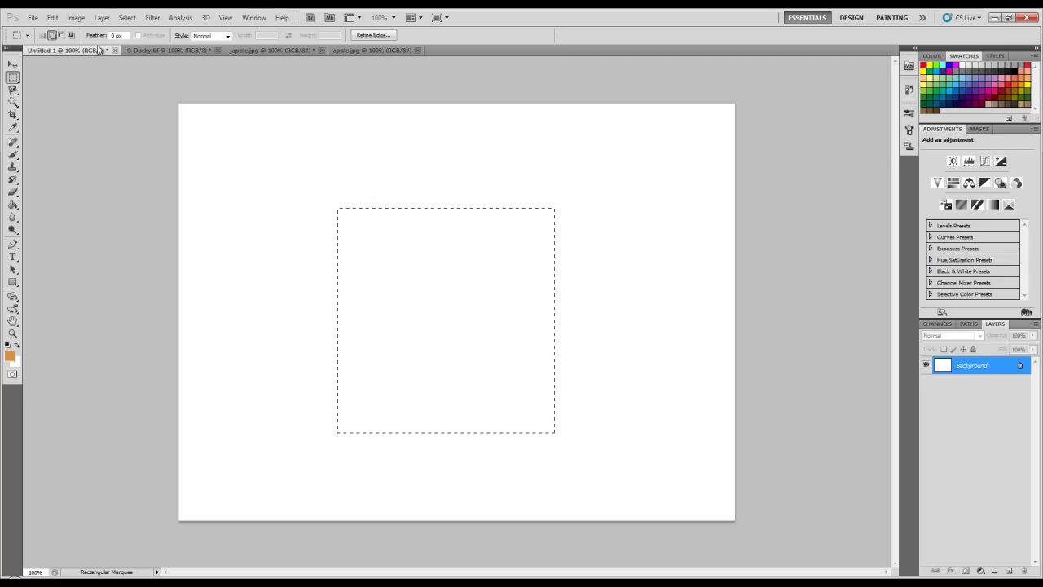
Round the square selection's corners with a 15-pixel smoothing sample radius
left_click(127, 17)
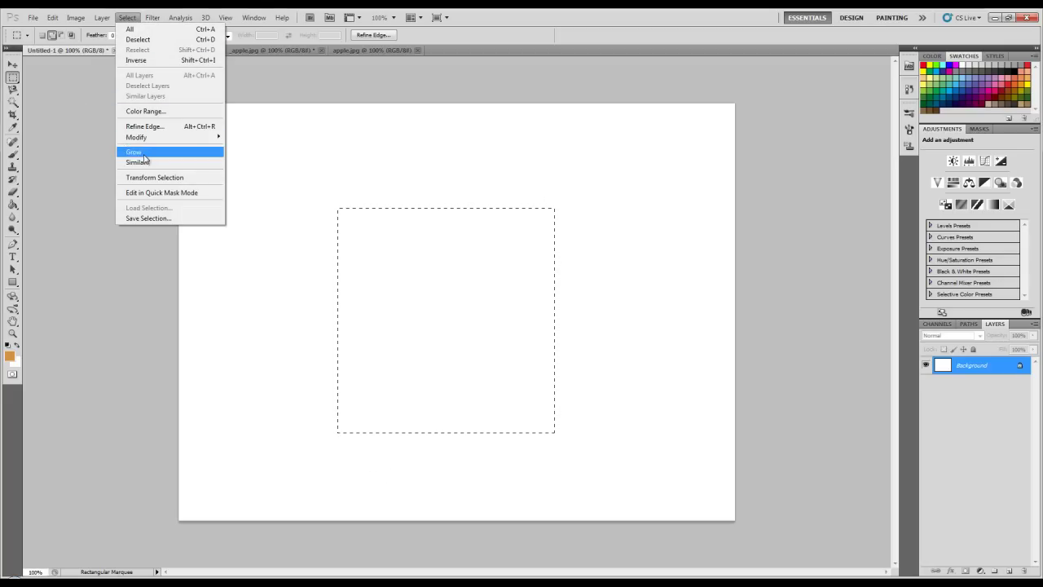
mouse_move(136, 137)
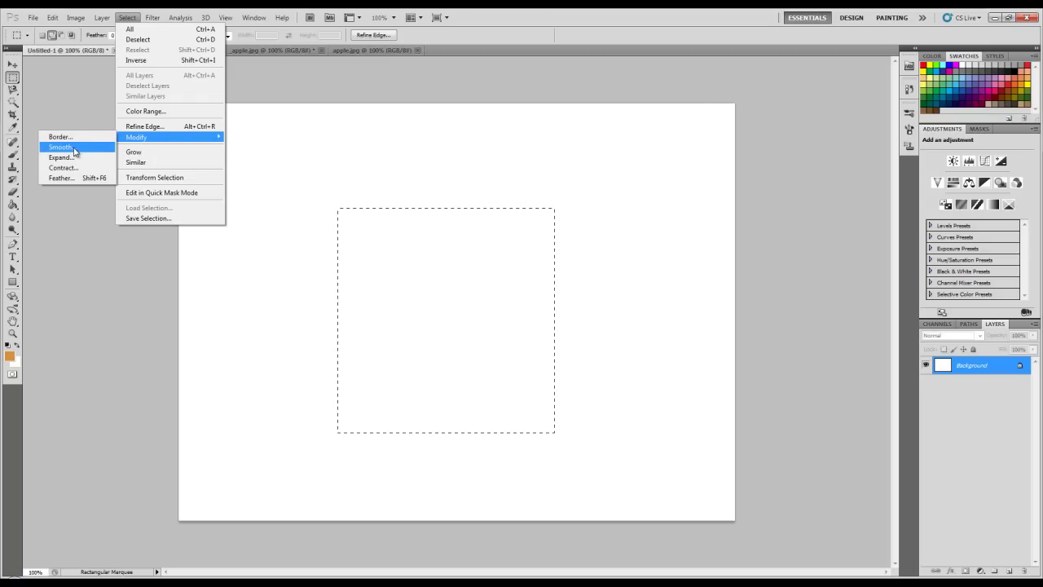
left_click(75, 152)
type("15")
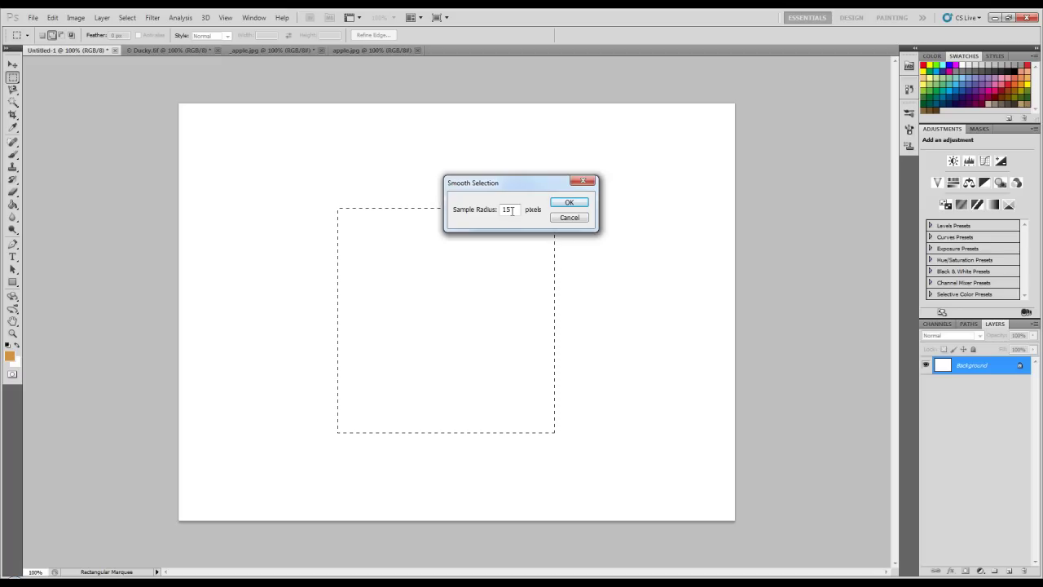
left_click(571, 201)
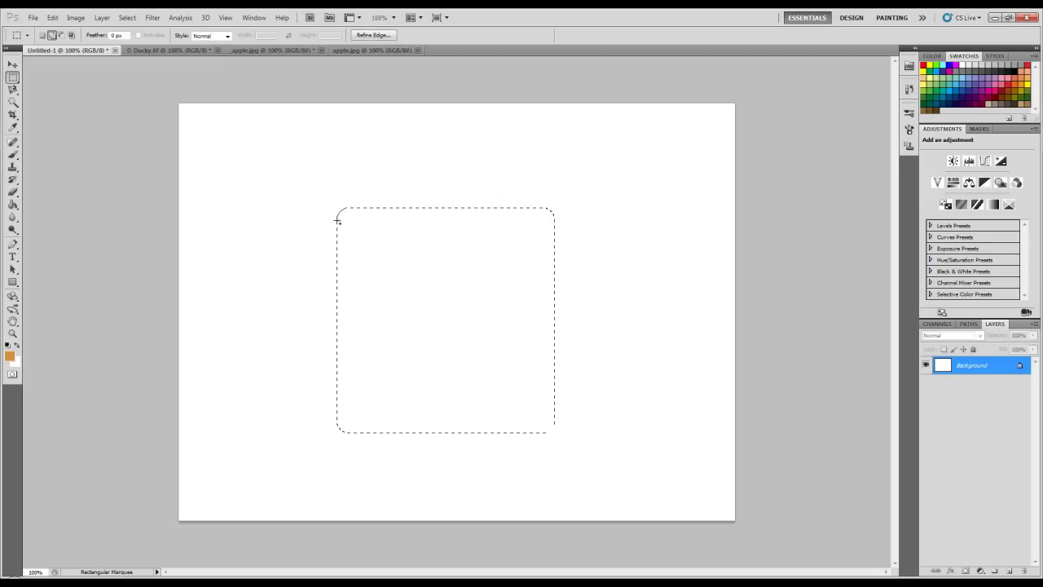
left_click(13, 154)
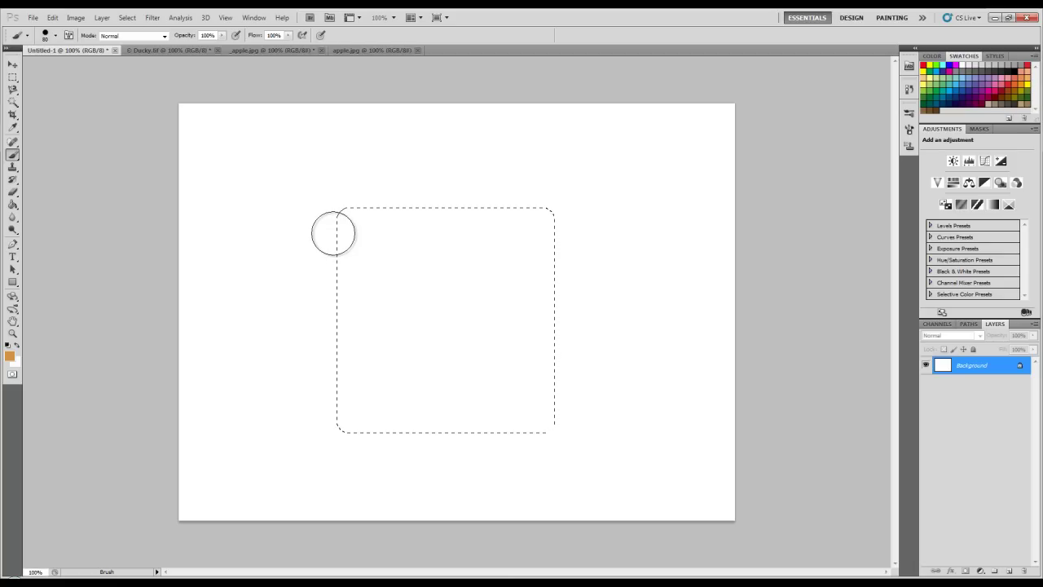
Reset brushes to the defaults, set a 129 px brush, and paint orange into the corner
left_click(333, 233)
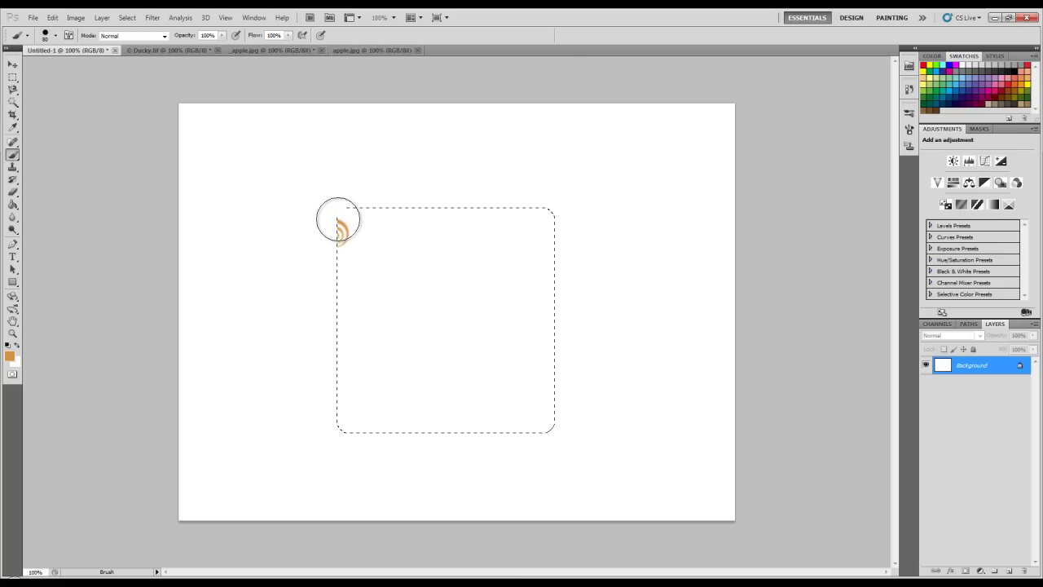
left_click(56, 36)
left_click(136, 53)
left_click(200, 188)
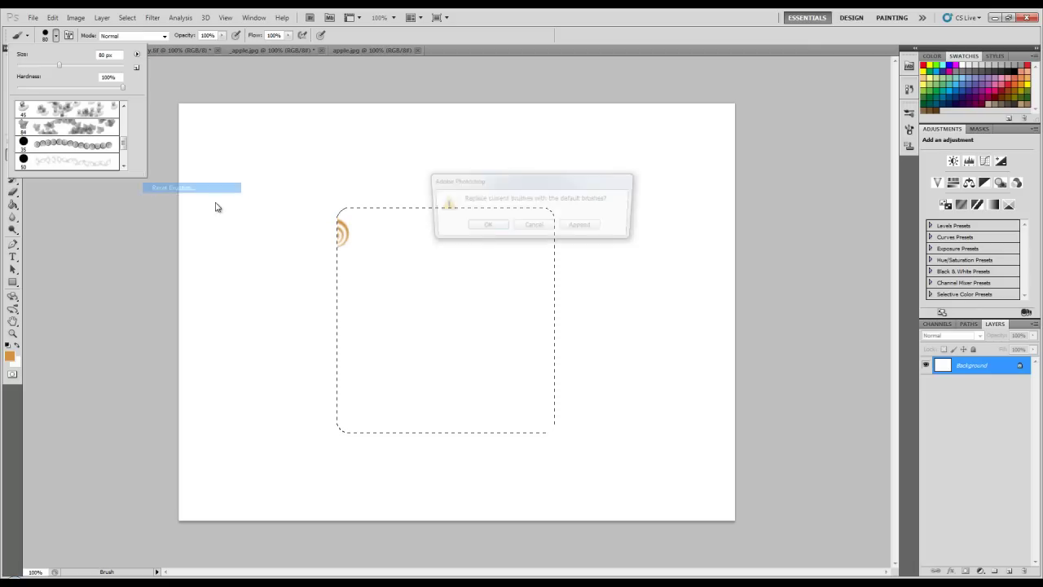
left_click(492, 233)
left_click_drag(59, 65, 77, 65)
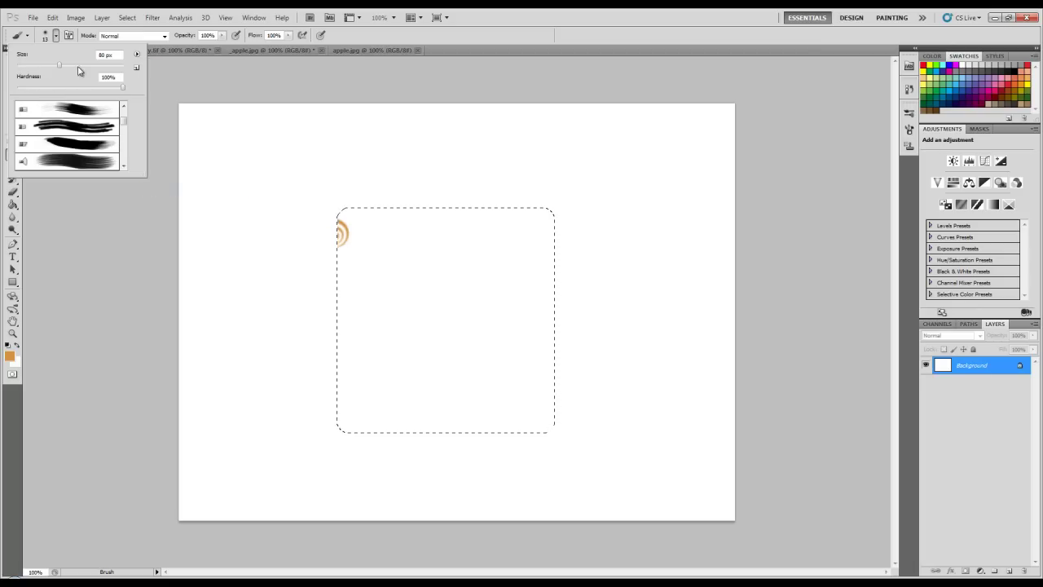
mouse_move(373, 220)
left_mouse_down()
mouse_move(378, 179)
mouse_move(449, 141)
left_mouse_up()
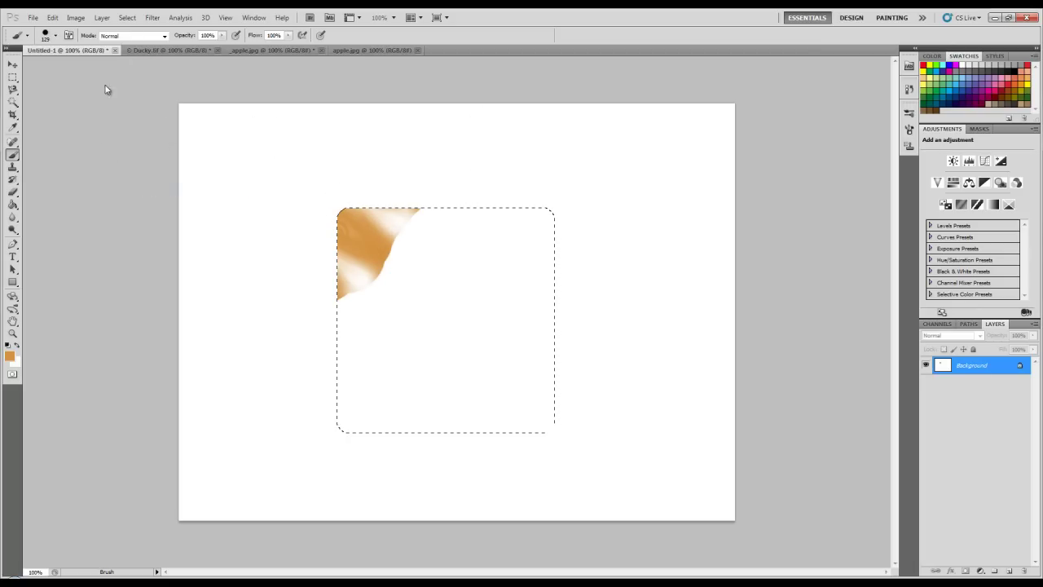
Fill the rounded selection solid orange with a hard round brush, then deselect
left_click(56, 35)
mouse_move(126, 129)
left_mouse_down()
mouse_move(125, 161)
mouse_move(123, 125)
left_mouse_up()
left_click(110, 145)
mouse_move(383, 228)
left_mouse_down()
mouse_move(324, 289)
mouse_move(475, 184)
mouse_move(477, 302)
mouse_move(533, 298)
left_mouse_up()
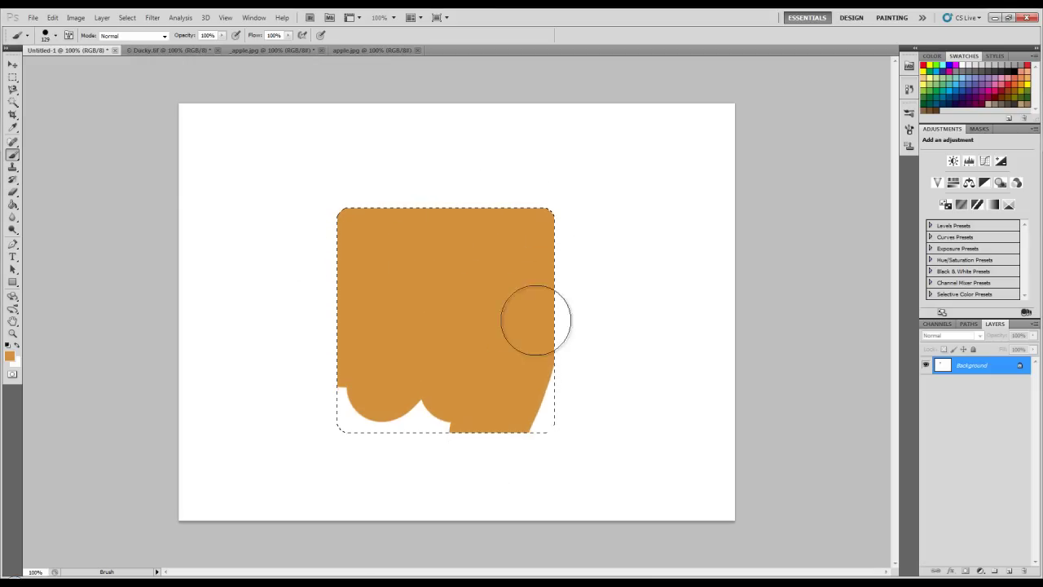
mouse_move(488, 454)
left_mouse_down()
mouse_move(432, 412)
mouse_move(288, 366)
left_mouse_up()
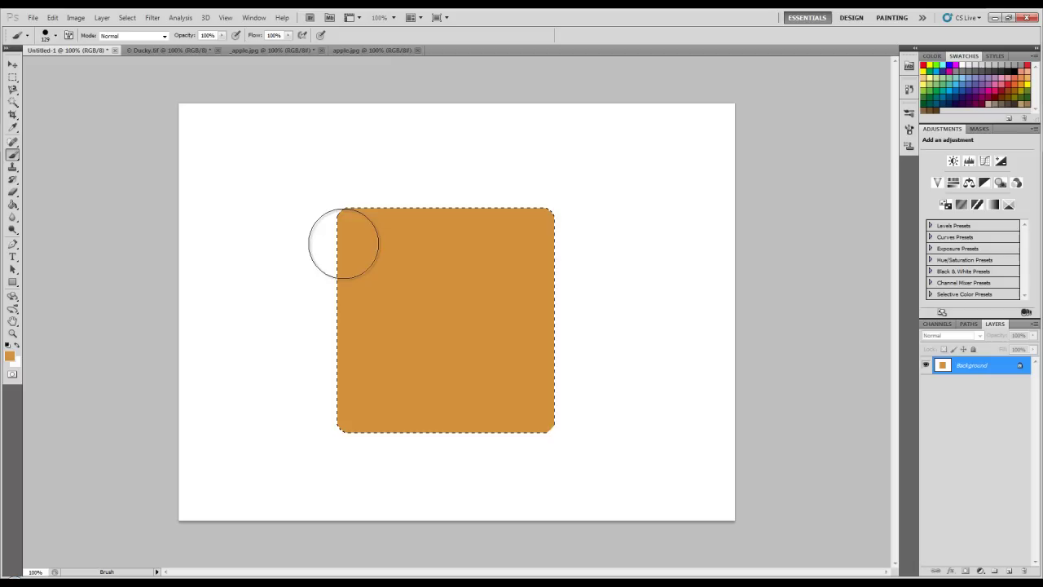
key("ctrl+d")
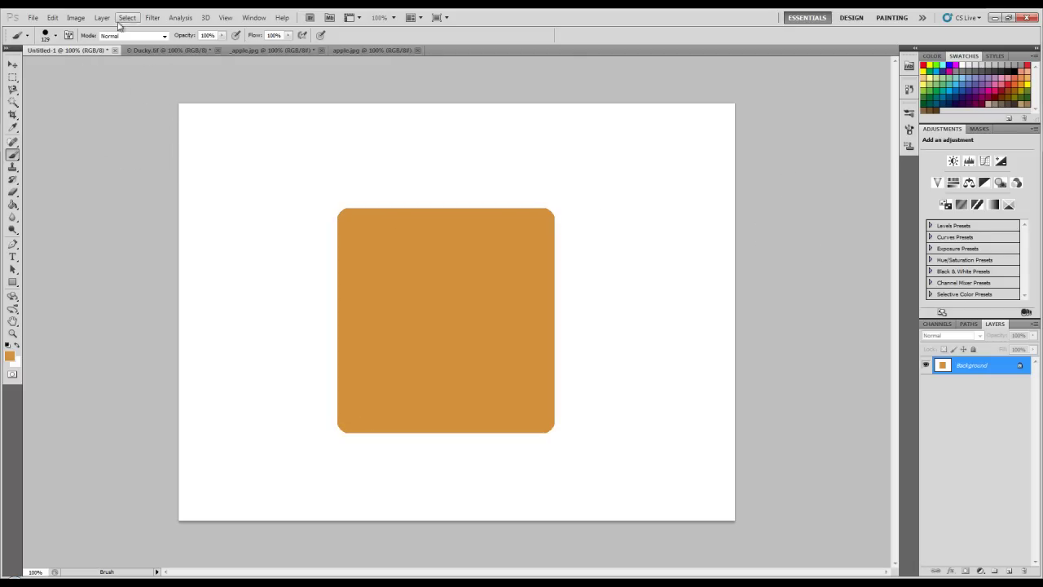
Select a rectangle inside the orange square and feather it by 10 pixels
left_click(12, 77)
left_click_drag(372, 253, 438, 297)
left_click_drag(514, 390, 514, 390)
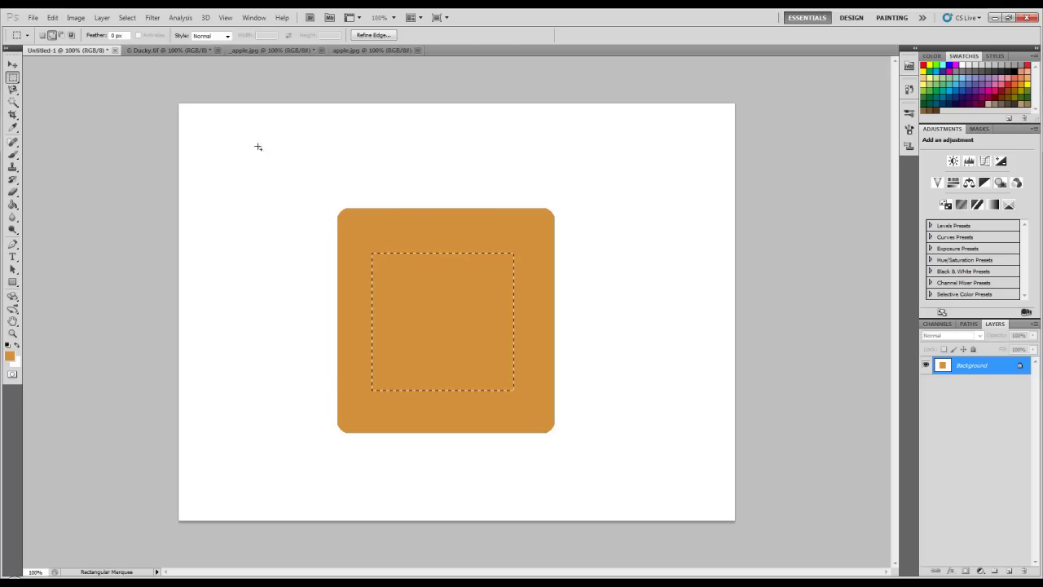
left_click(152, 17)
mouse_move(127, 17)
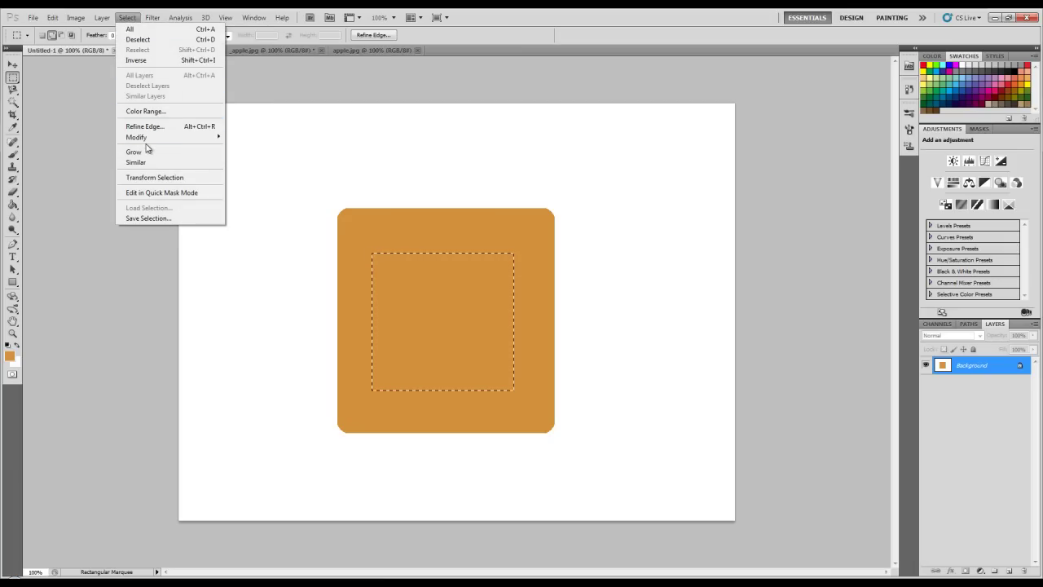
mouse_move(170, 136)
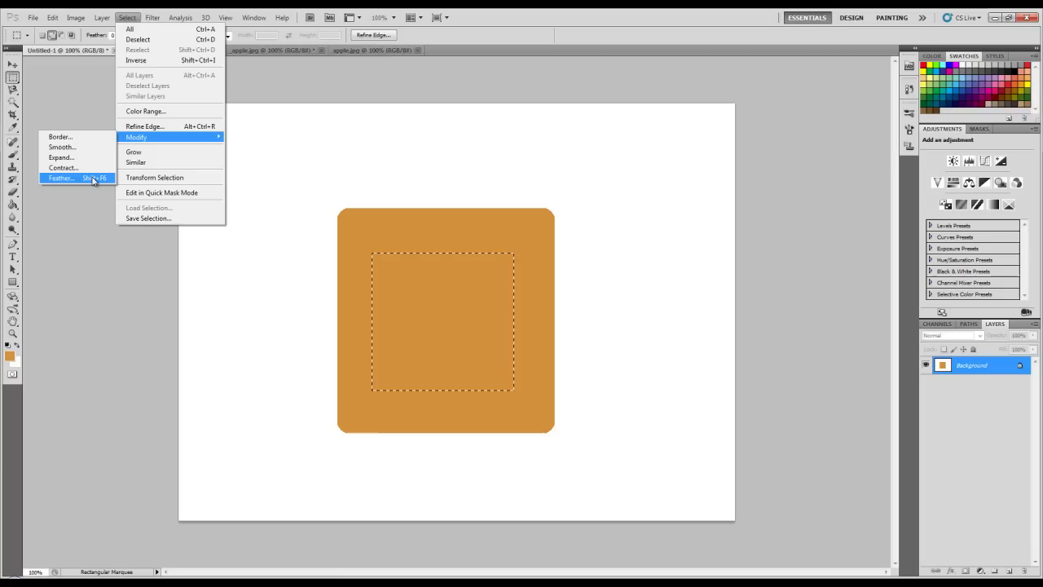
left_click(94, 181)
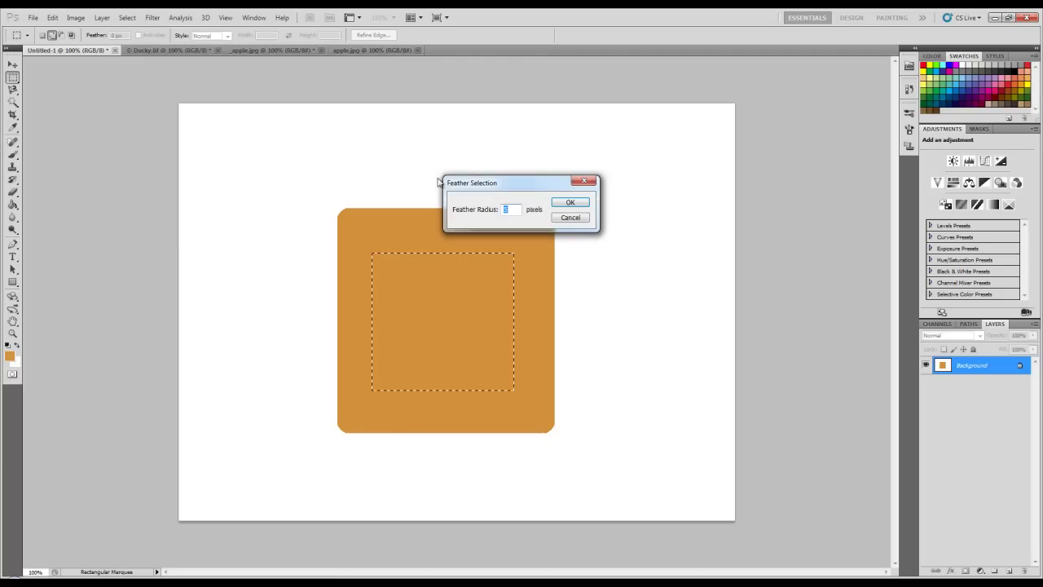
left_click_drag(577, 177, 642, 167)
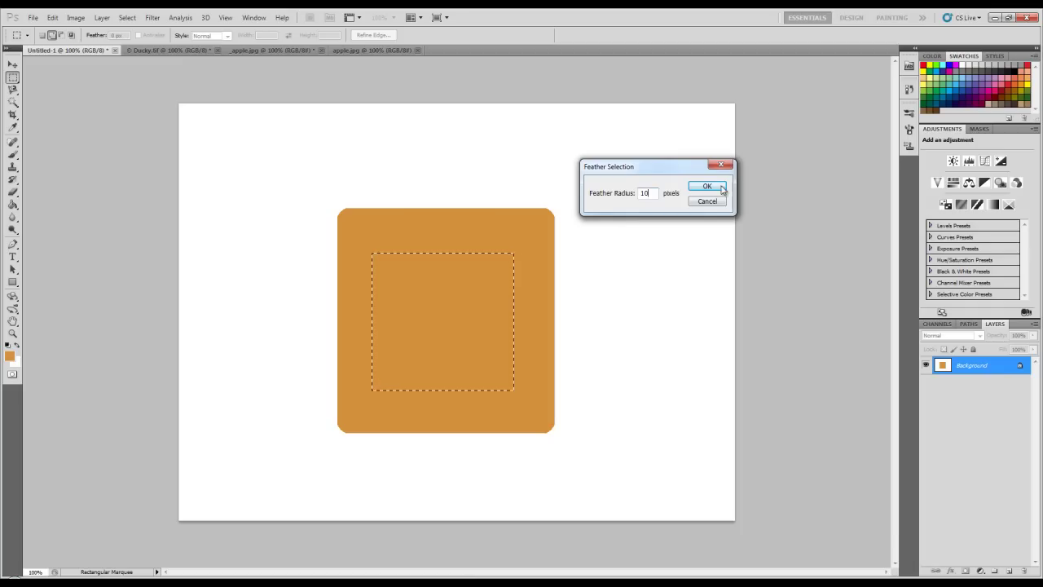
left_click(722, 189)
Paint the feathered area white with the brush, then deselect
key("x")
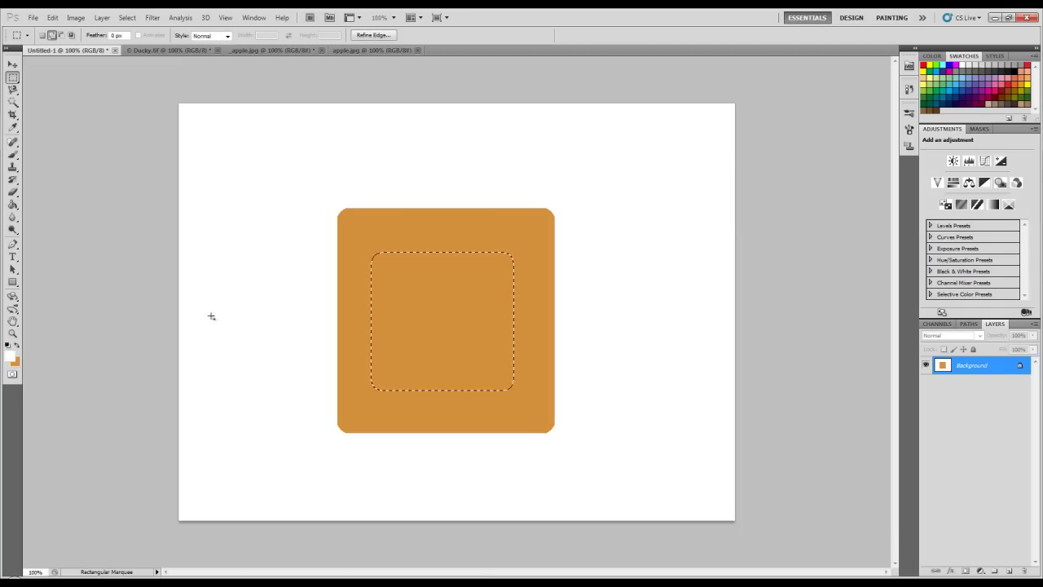
left_click(14, 156)
mouse_move(399, 310)
left_mouse_down()
mouse_move(442, 233)
mouse_move(512, 251)
mouse_move(489, 342)
mouse_move(532, 377)
left_mouse_up()
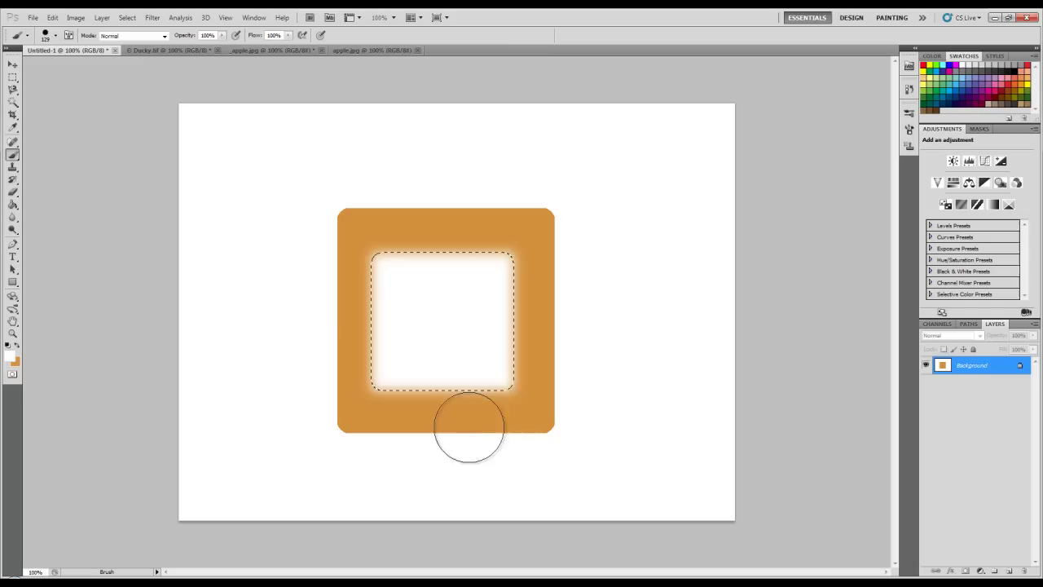
key("ctrl+d")
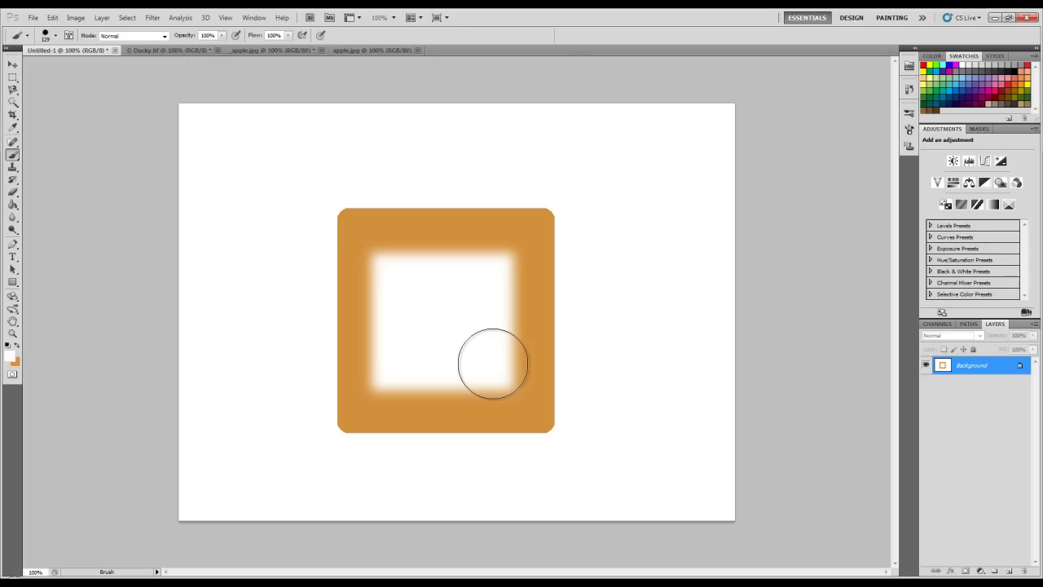
Draw a new tall rectangular marquee across the square
left_click(127, 17)
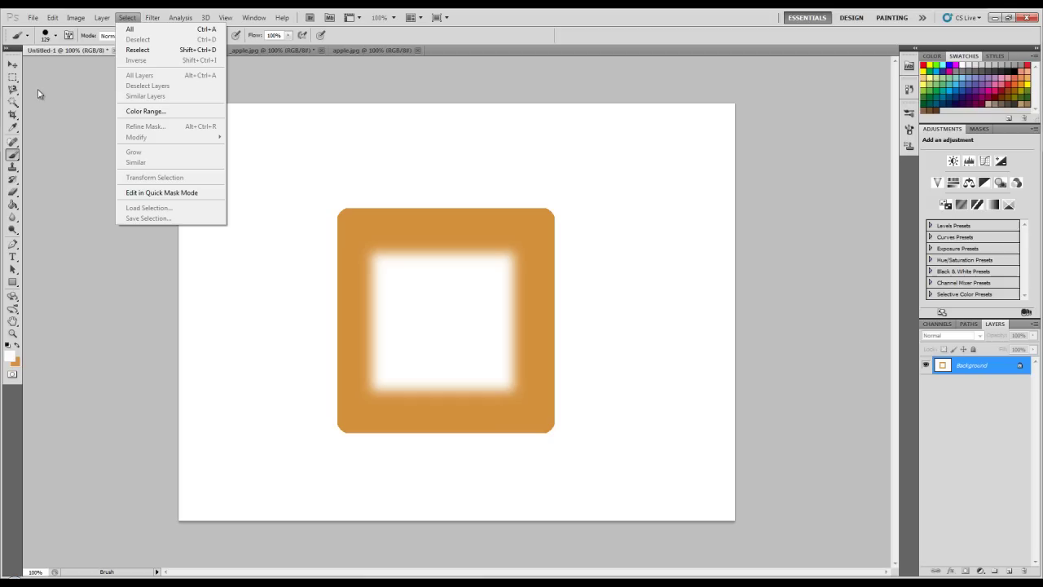
left_click(121, 18)
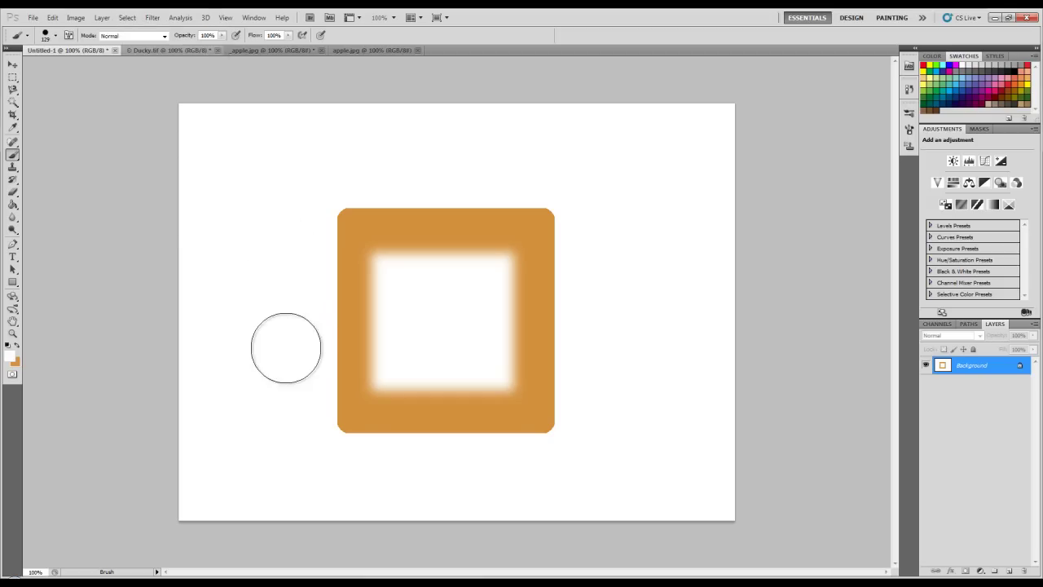
left_click(10, 66)
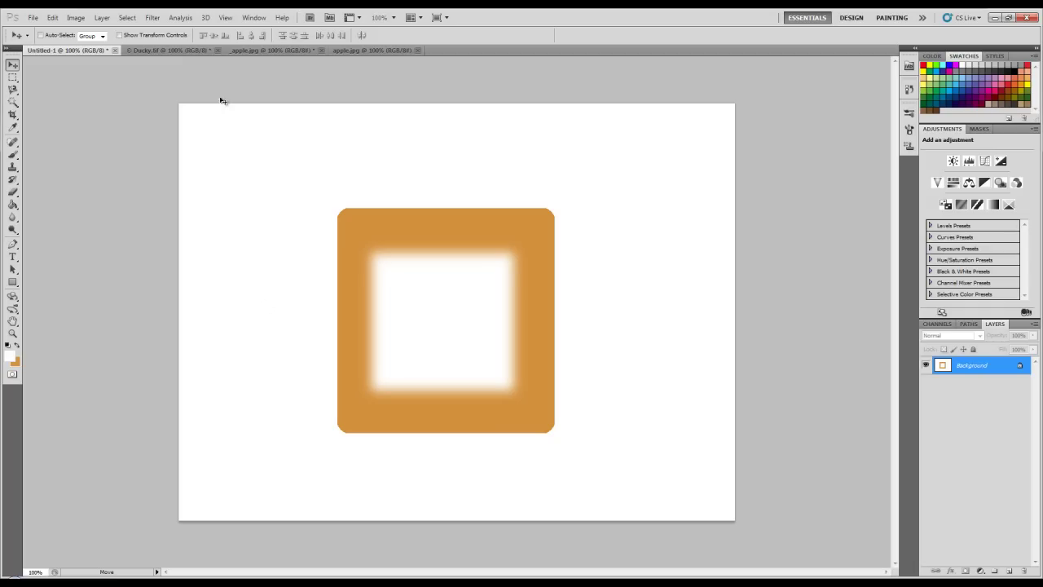
left_click(12, 76)
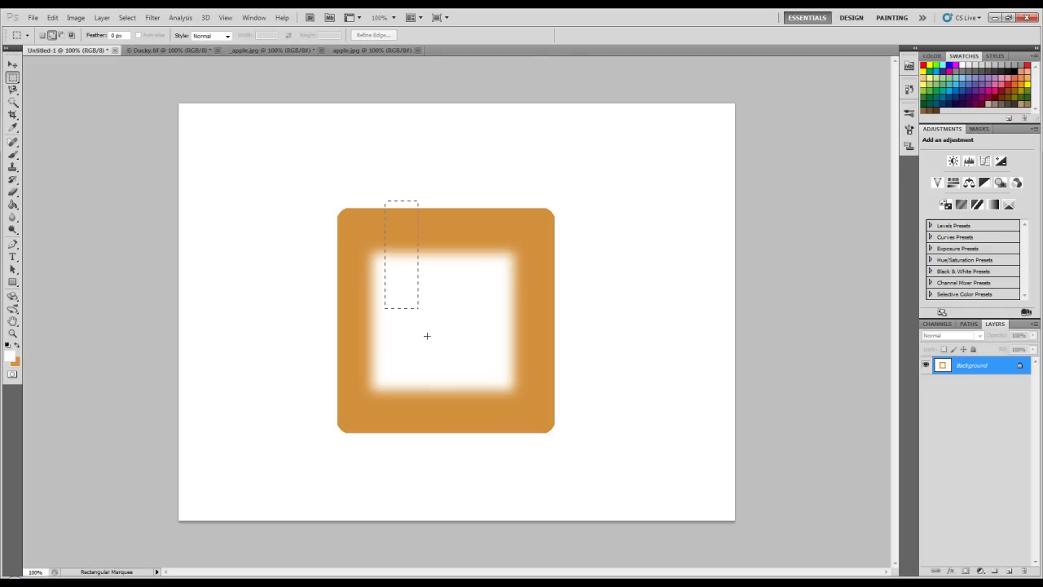
left_click_drag(508, 445, 510, 446)
Use Transform Selection to resize the rectangle into a smaller square box
left_click(126, 18)
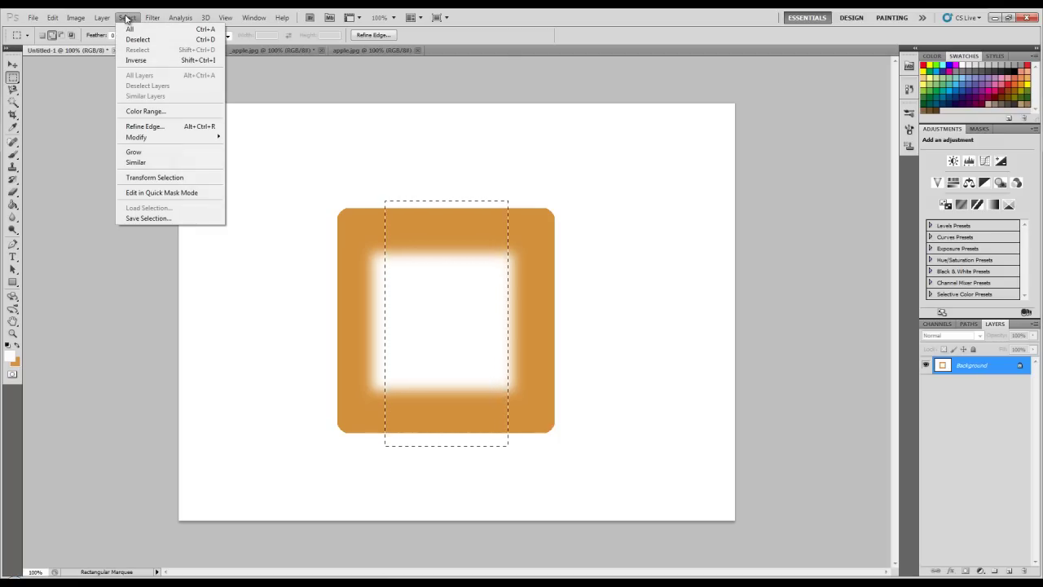
left_click(192, 180)
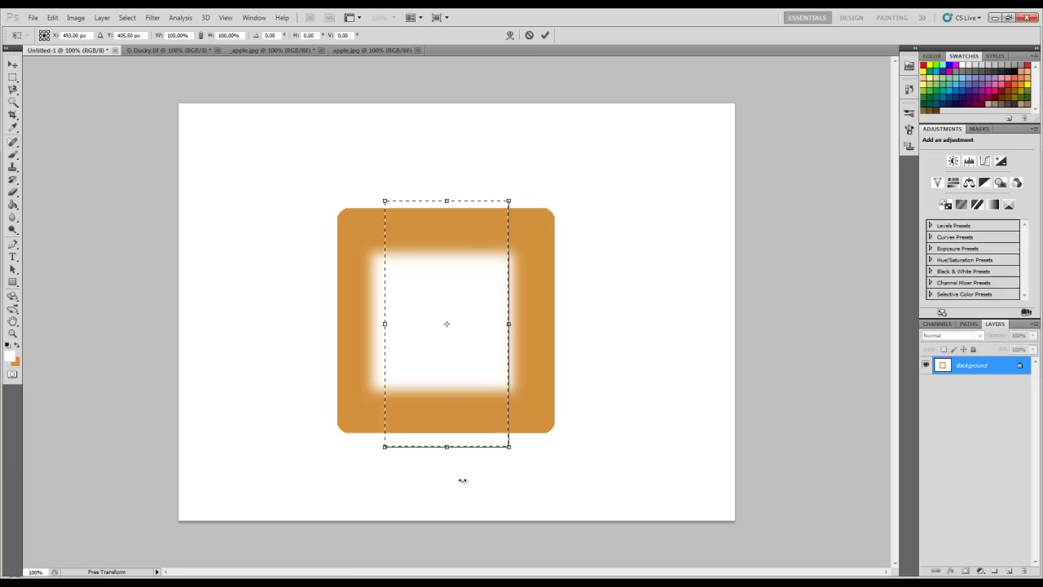
left_click_drag(446, 200, 445, 257)
left_click_drag(446, 447, 446, 383)
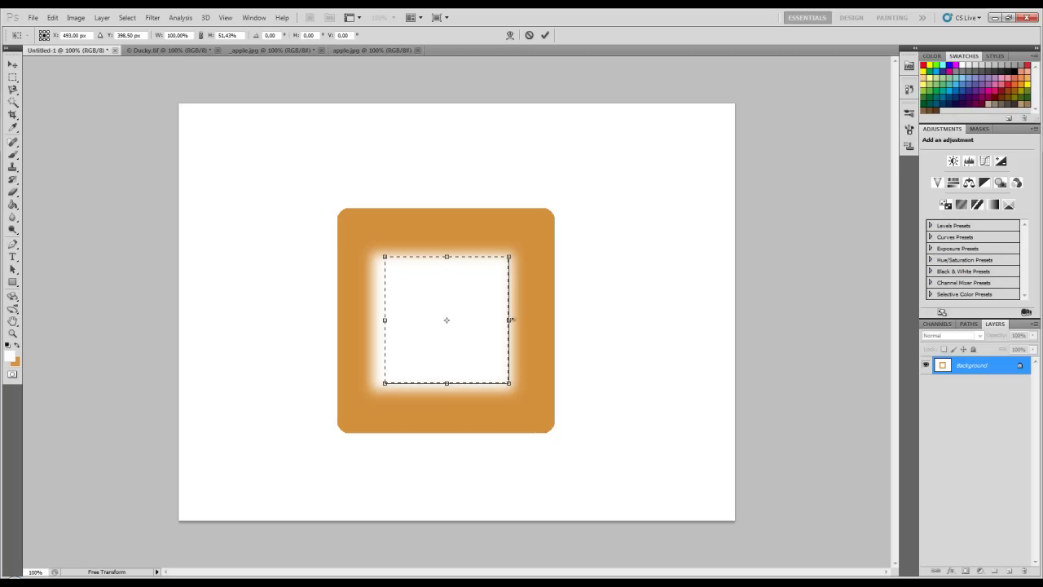
left_click_drag(510, 320, 530, 321)
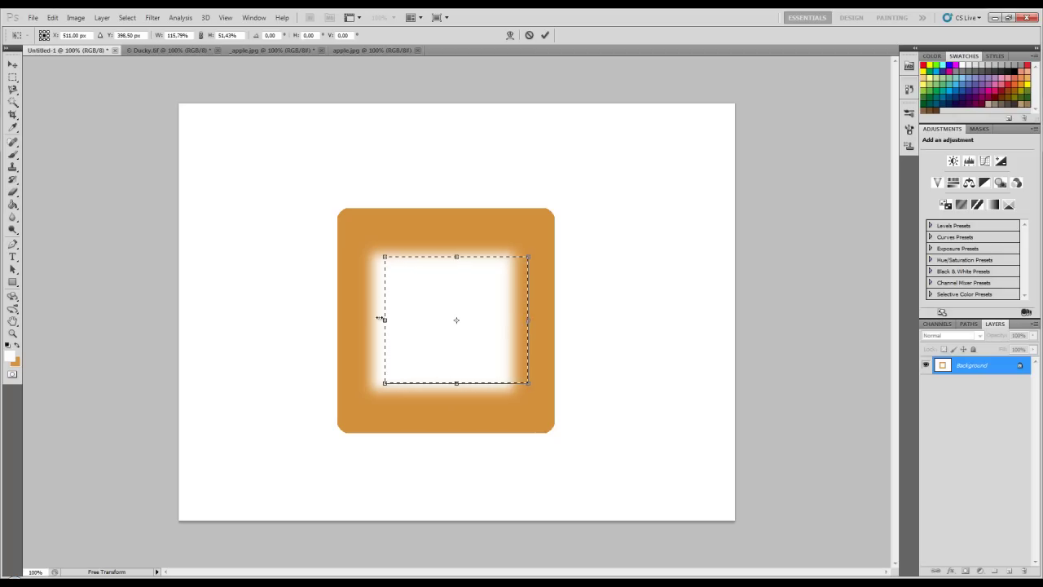
left_click_drag(384, 320, 359, 320)
left_click_drag(527, 258, 543, 225)
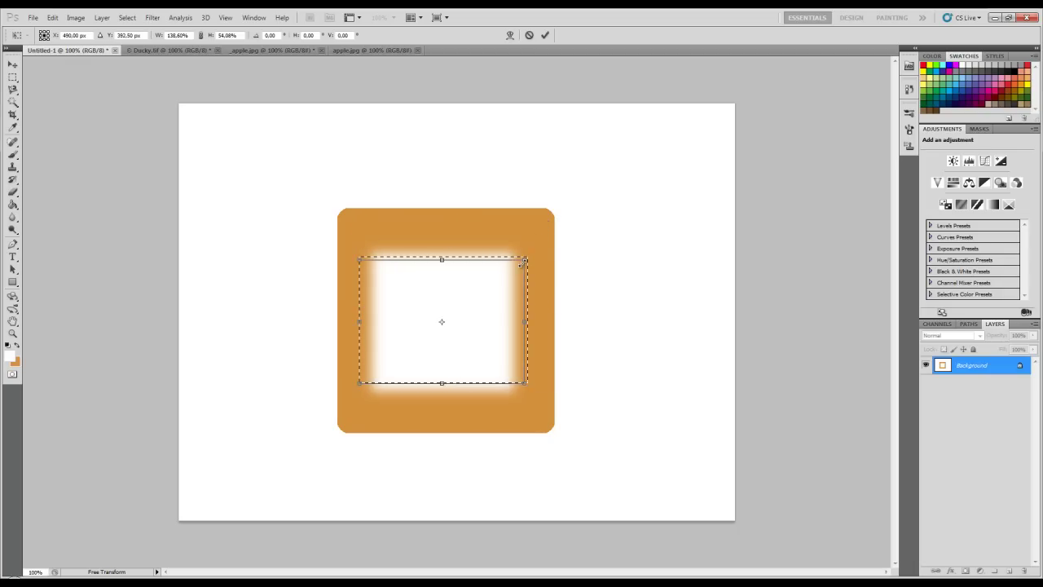
mouse_move(541, 230)
left_mouse_down()
mouse_move(437, 295)
mouse_move(415, 340)
mouse_move(466, 279)
mouse_move(477, 236)
mouse_move(529, 218)
mouse_move(505, 285)
mouse_move(455, 291)
left_mouse_up()
Move and rotate the selection box into a tilted square and commit the transform
left_click_drag(435, 334, 464, 324)
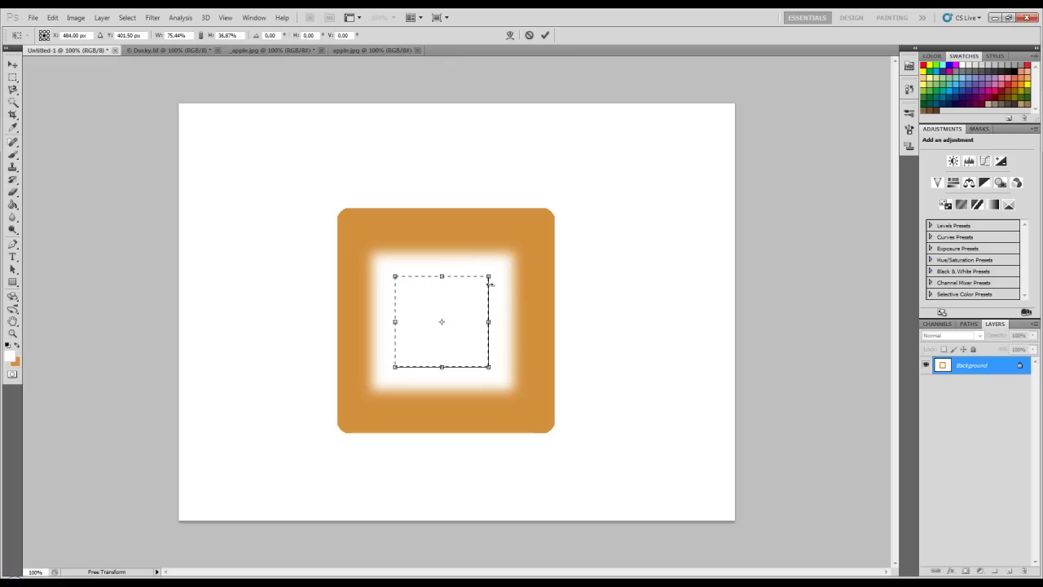
mouse_move(497, 271)
left_mouse_down()
mouse_move(533, 357)
mouse_move(523, 384)
left_mouse_up()
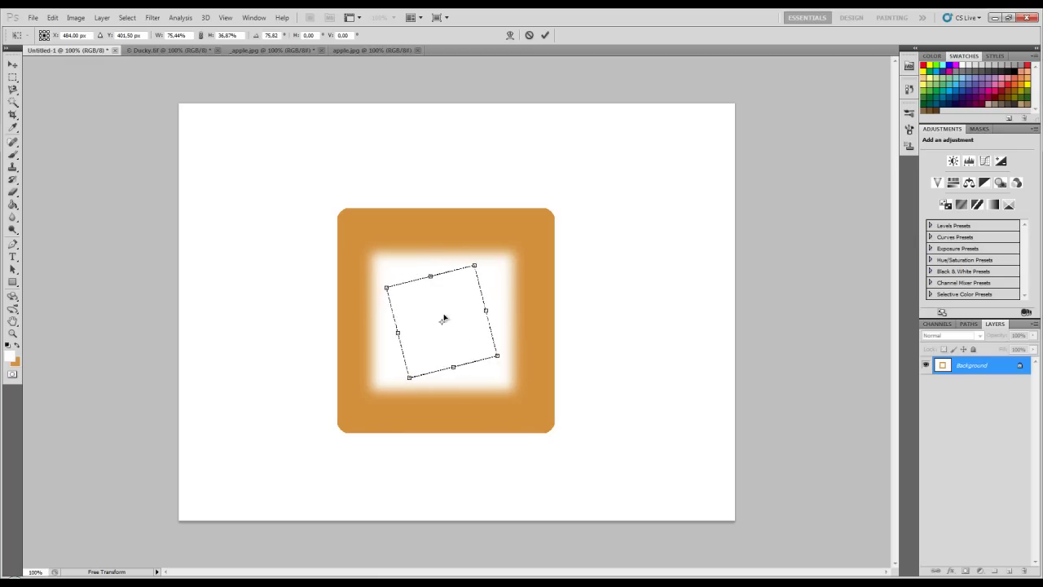
left_click_drag(443, 325, 518, 261)
mouse_move(397, 393)
left_mouse_down()
mouse_move(592, 304)
mouse_move(415, 291)
mouse_move(438, 347)
left_mouse_up()
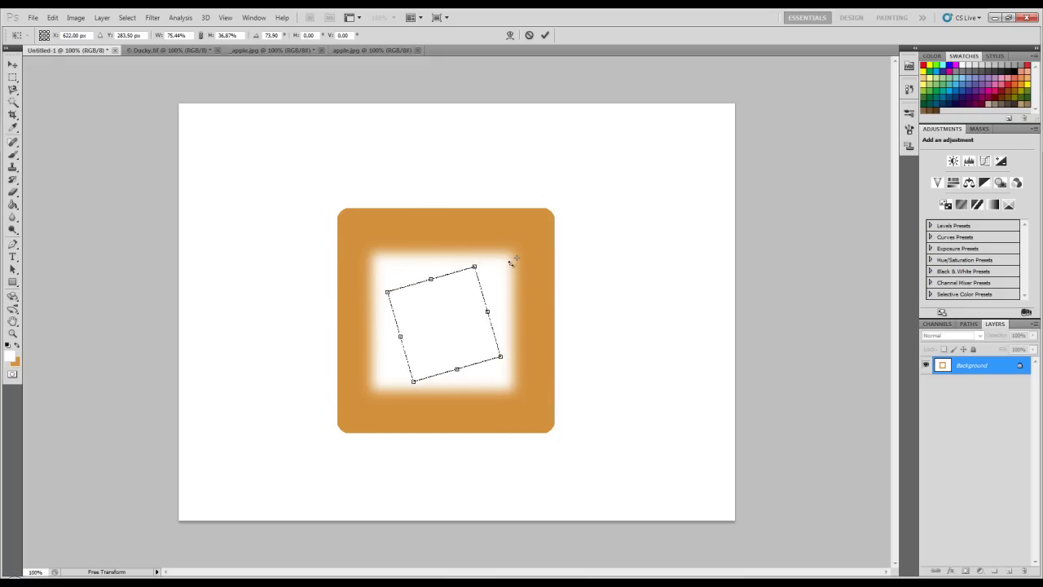
left_click_drag(516, 259, 444, 324)
left_click_drag(476, 350, 474, 329)
mouse_move(514, 363)
left_mouse_down()
mouse_move(479, 395)
mouse_move(491, 328)
mouse_move(477, 389)
mouse_move(421, 393)
mouse_move(422, 350)
left_mouse_up()
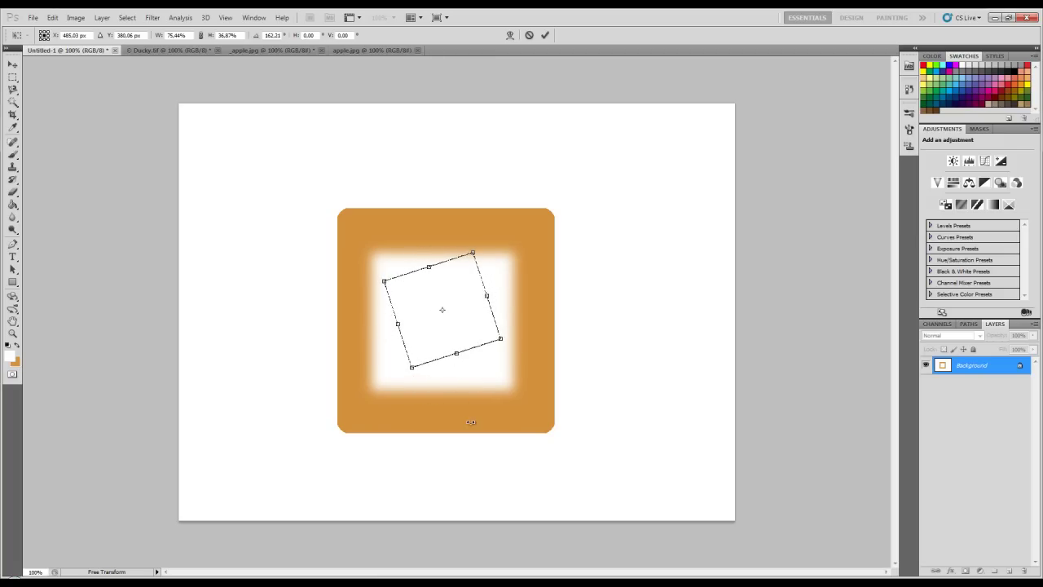
left_click(546, 35)
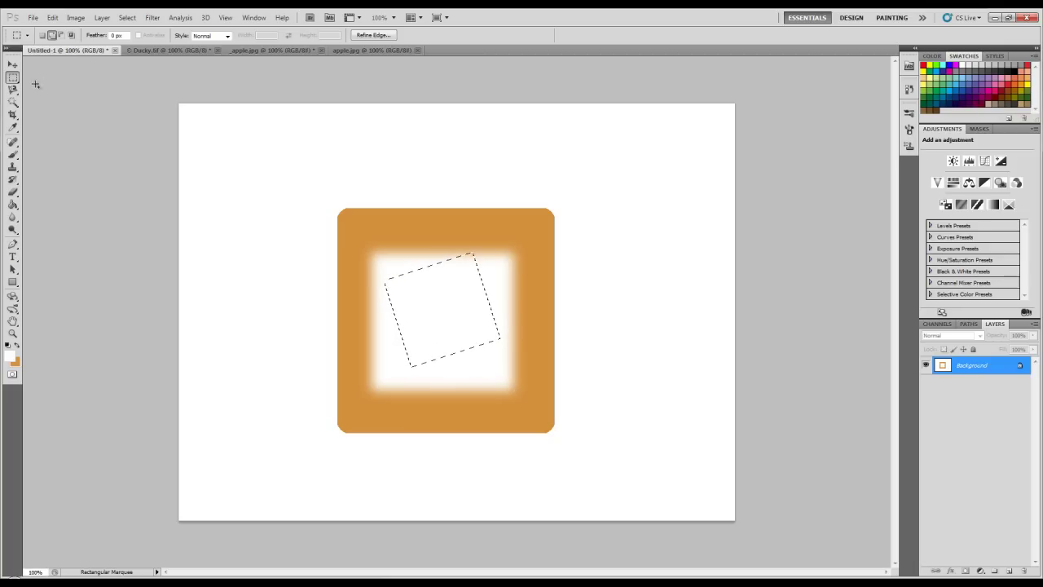
Shrink the tilted selection, warp its top and bottom edges into bulging curves, and commit
left_click(127, 17)
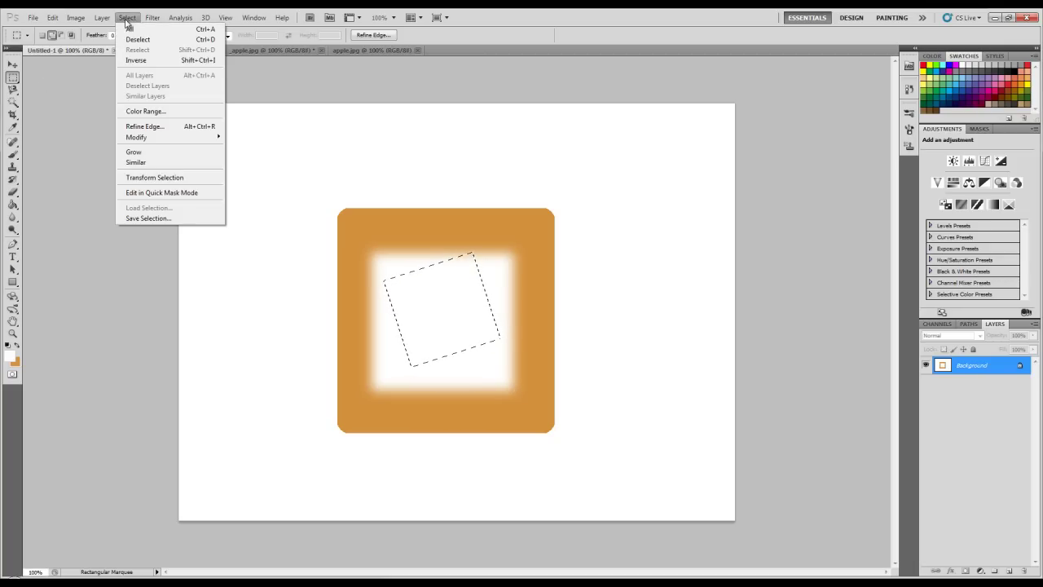
left_click(169, 179)
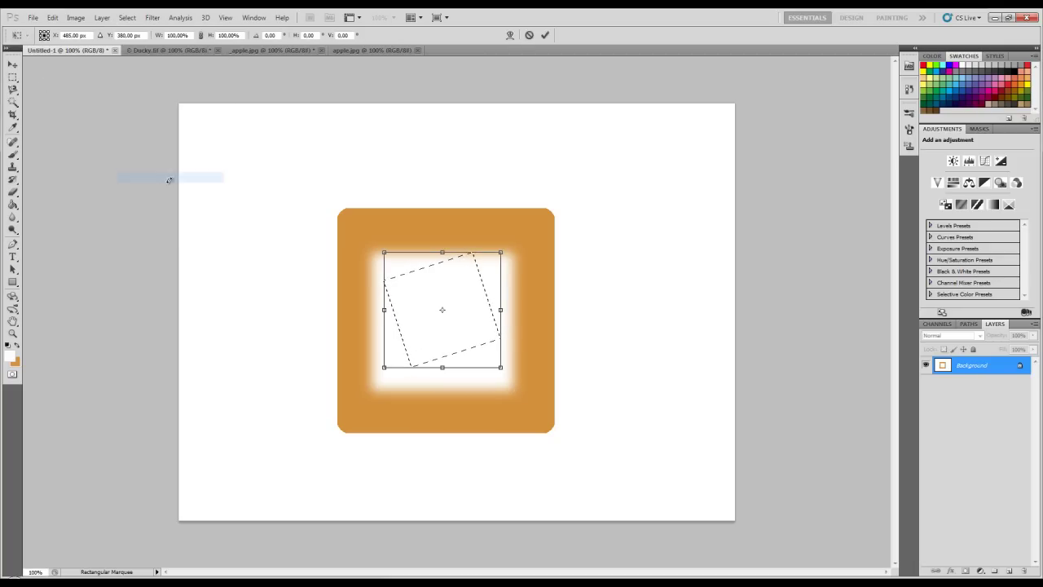
left_click_drag(501, 252, 470, 285)
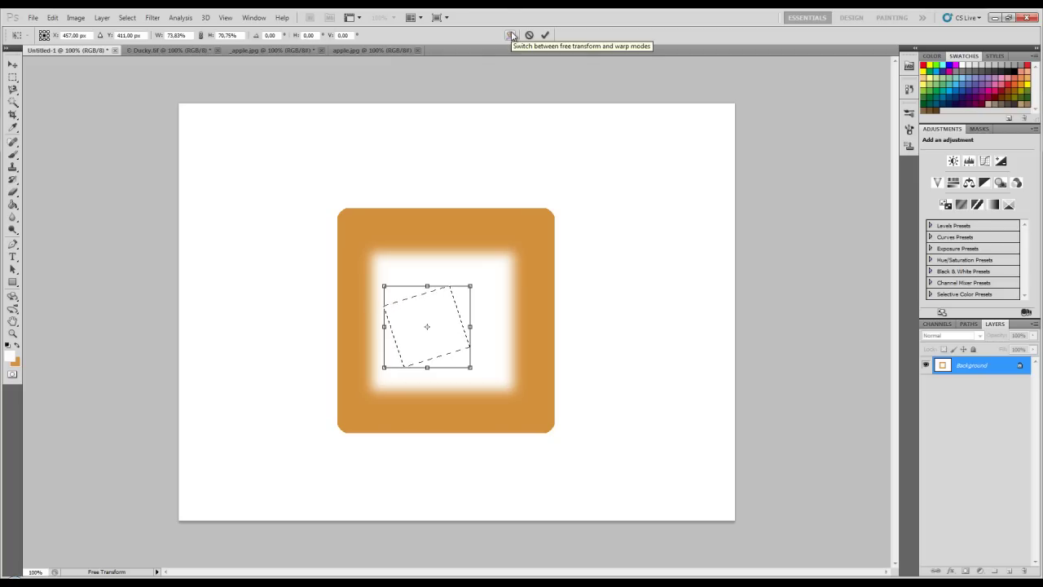
left_click(512, 36)
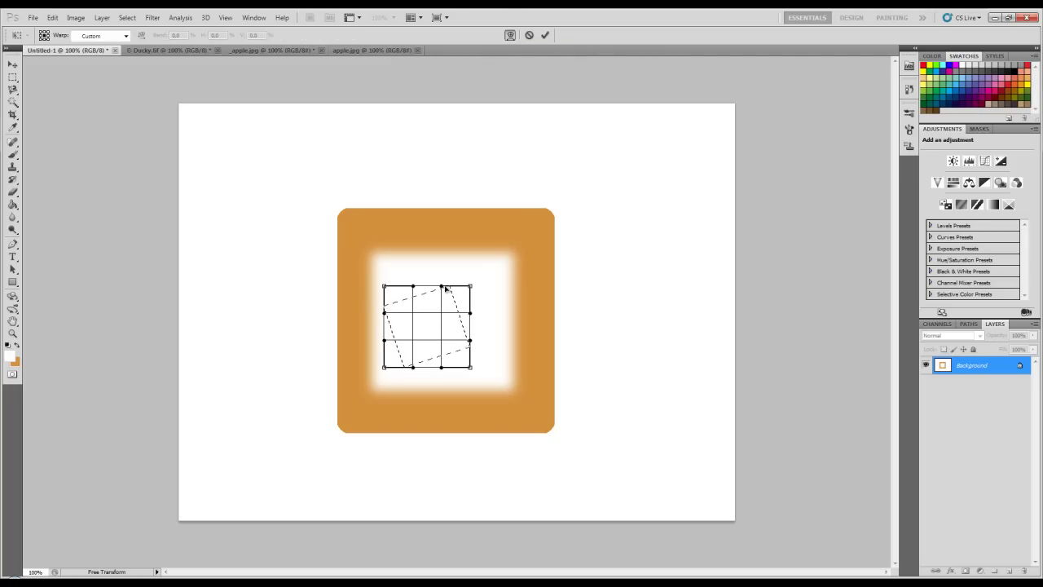
left_click_drag(443, 287, 439, 251)
left_click_drag(418, 291, 419, 333)
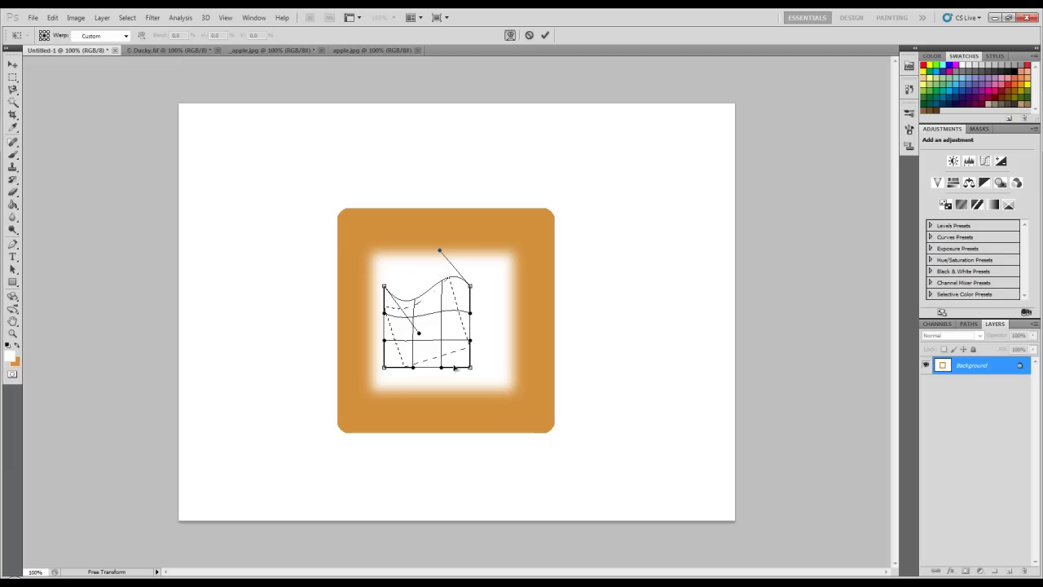
left_click_drag(440, 368, 438, 429)
mouse_move(413, 367)
left_mouse_down()
mouse_move(398, 335)
mouse_move(470, 313)
left_mouse_up()
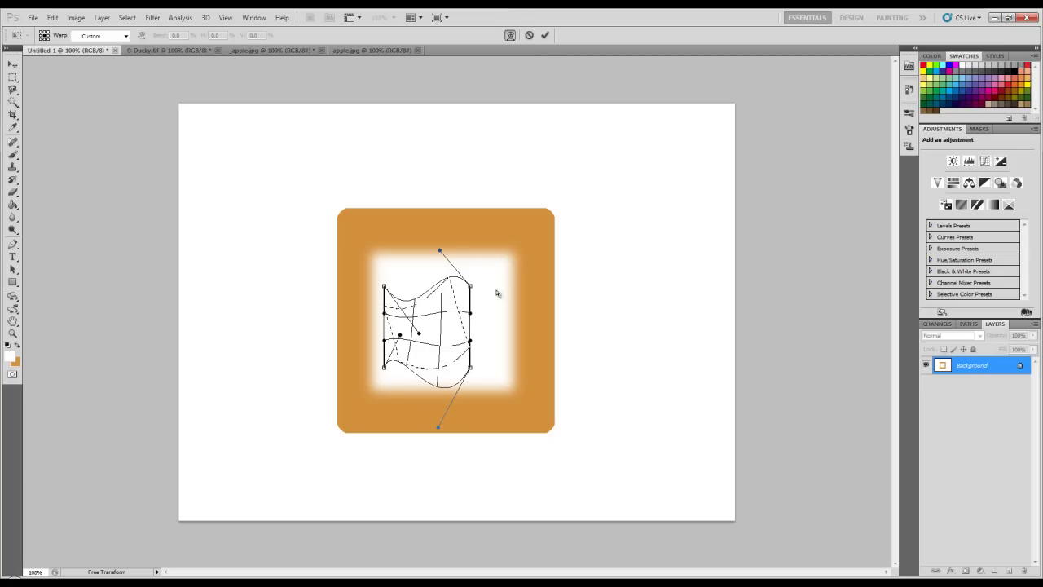
left_click(546, 34)
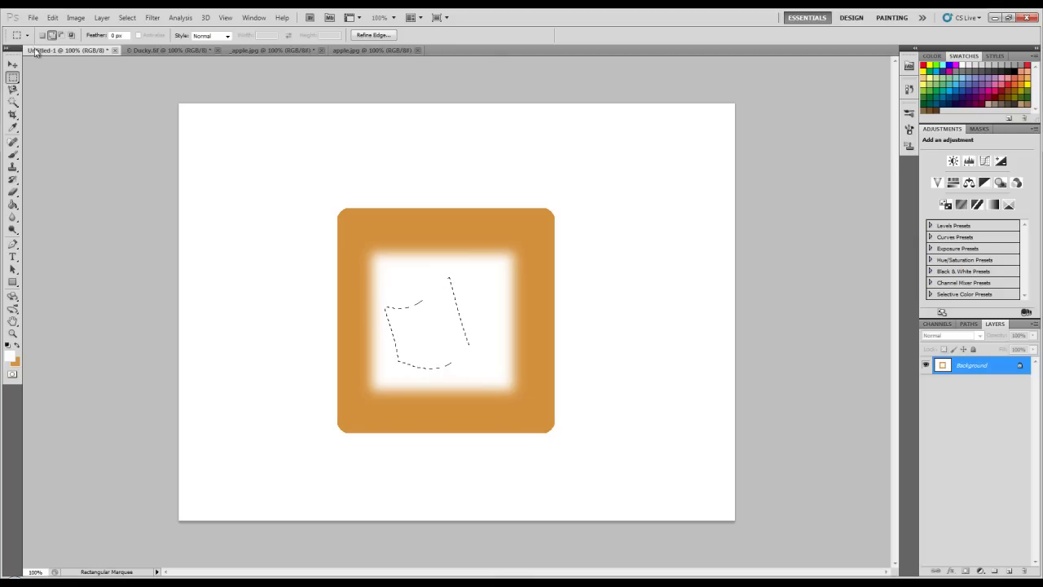
Nudge the warped selection up and right, then deselect it
mouse_move(440, 338)
left_mouse_down()
mouse_move(461, 324)
mouse_move(451, 326)
left_mouse_up()
left_click(177, 212)
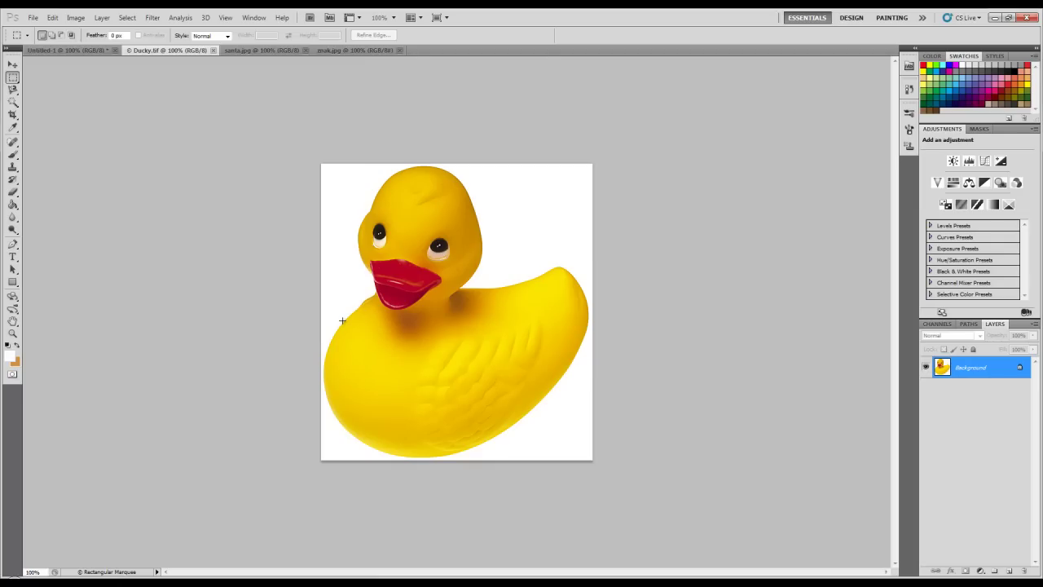
Select the rubber duck by magic-wanding the white background and inverting the selection
left_click(12, 101)
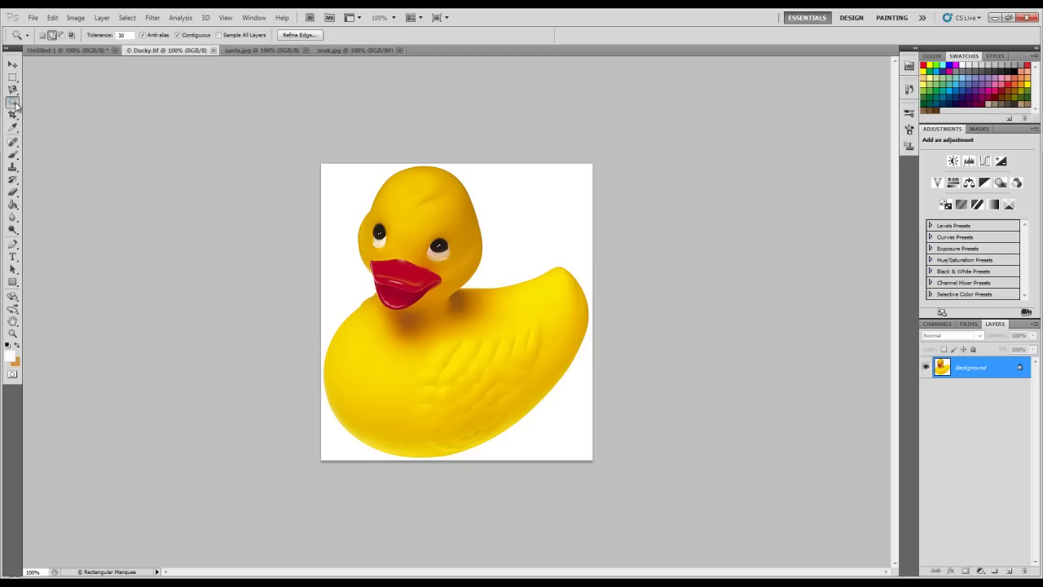
left_click(335, 256)
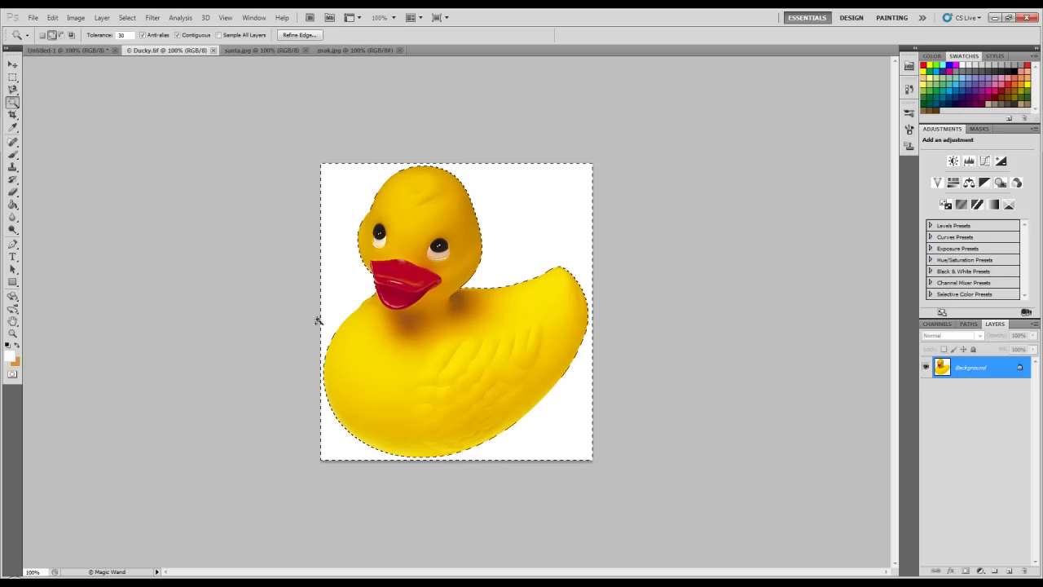
key("ctrl+shift+i")
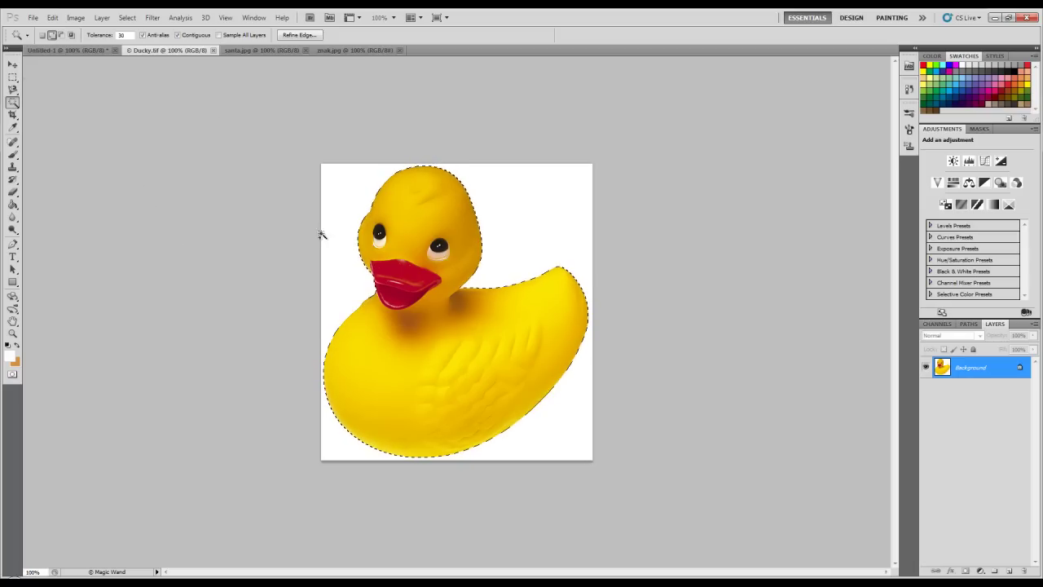
Define the selected duck as a brush preset named '1', then deselect
left_click(51, 18)
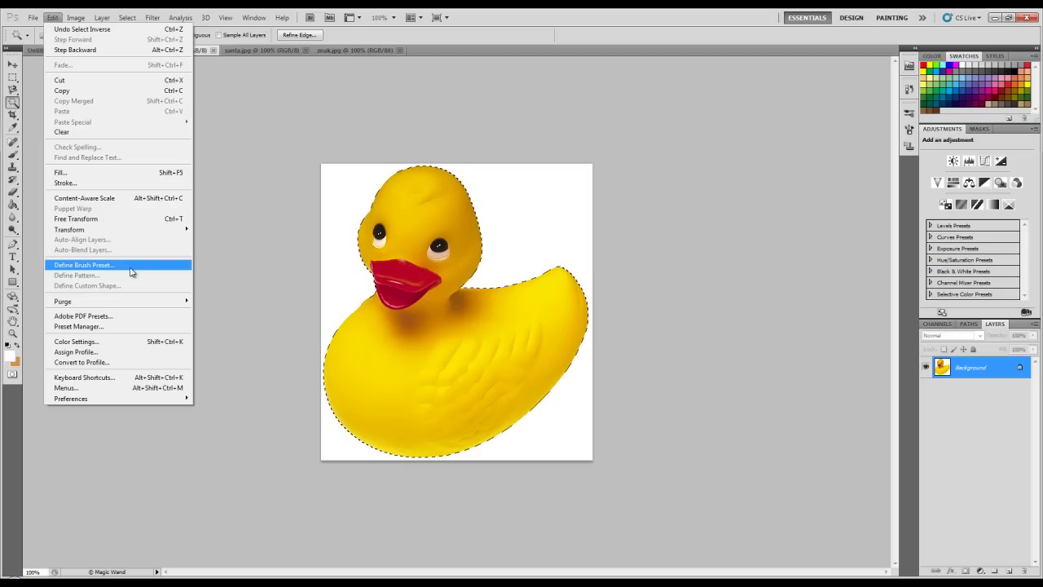
left_click(131, 267)
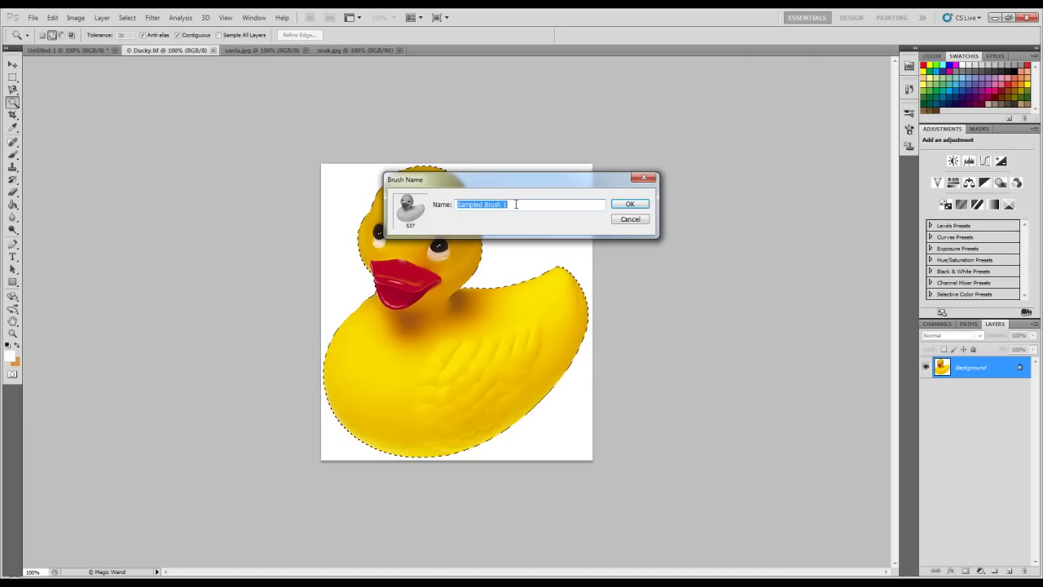
type("1")
left_click(630, 204)
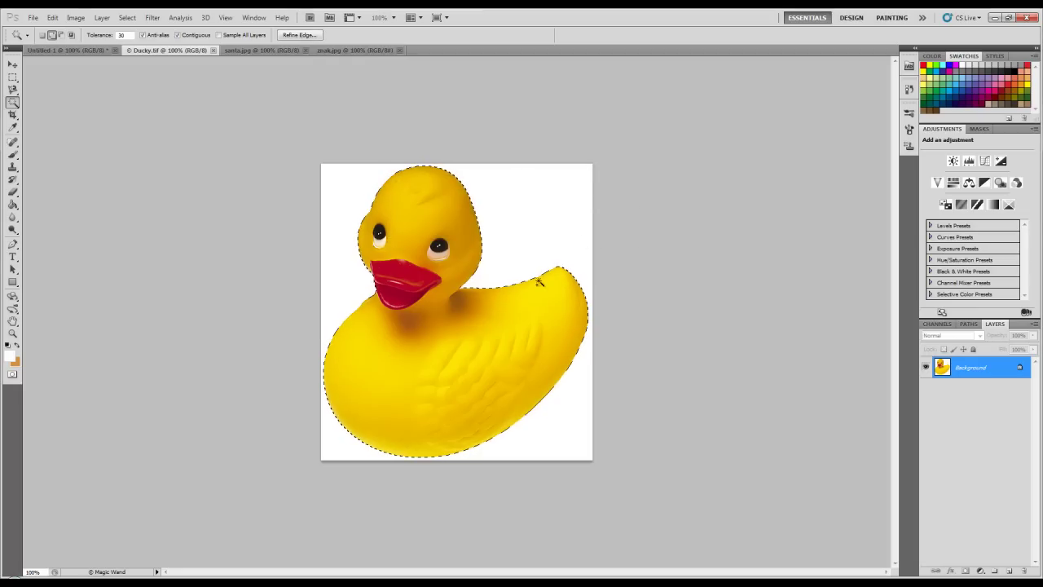
key("ctrl+d")
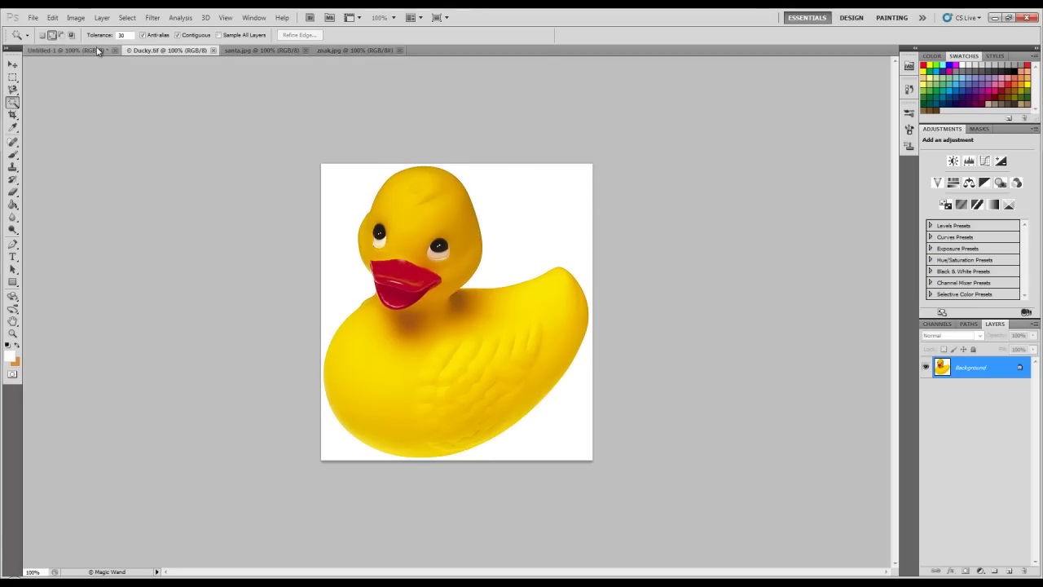
Revert Untitled-1 to its first History snapshot, a blank white canvas
left_click(100, 51)
left_click(909, 89)
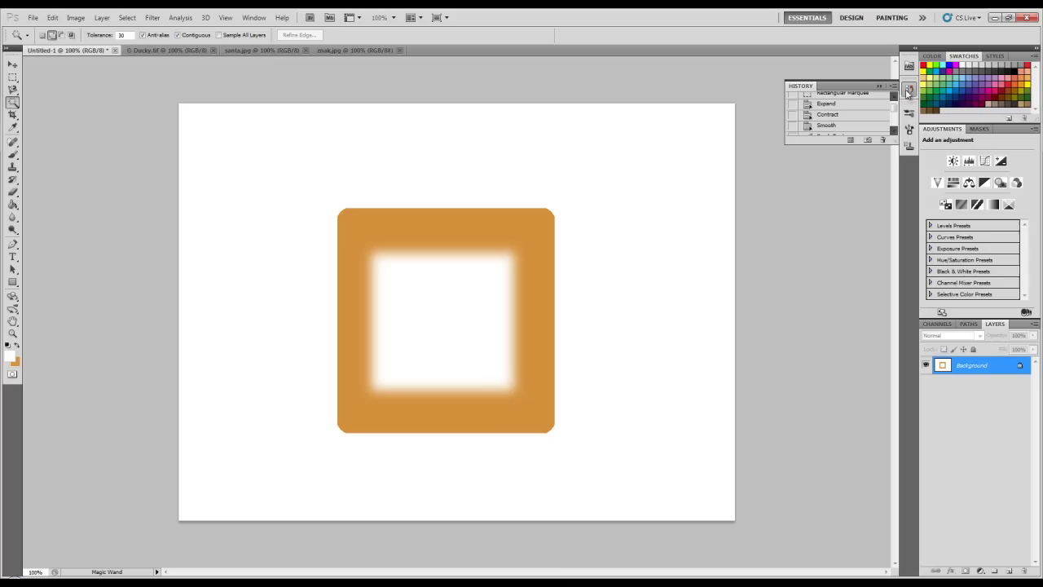
left_click(854, 99)
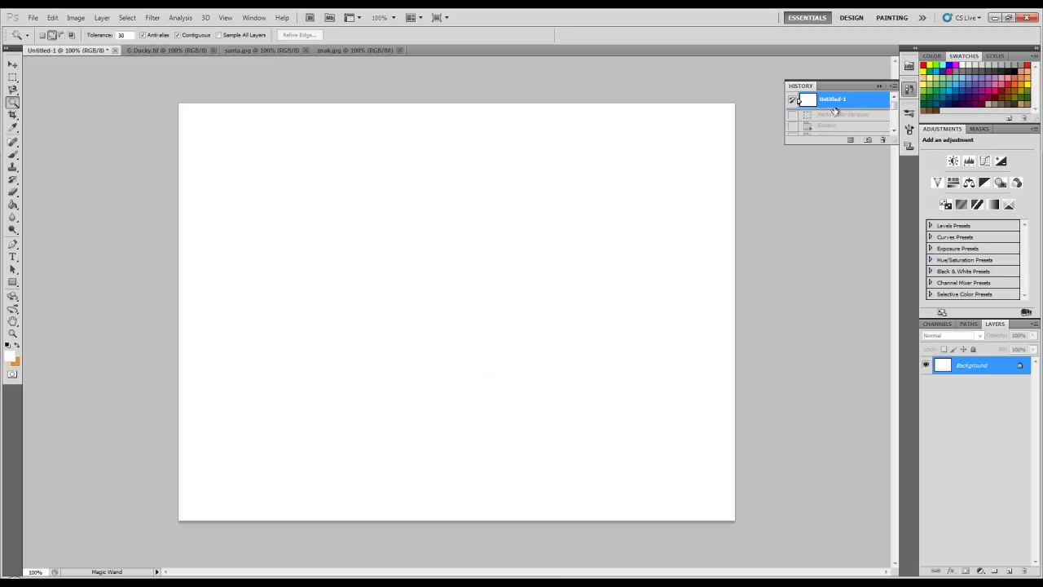
Choose the Brush tool with the 537 px duck brush preset
left_click(13, 157)
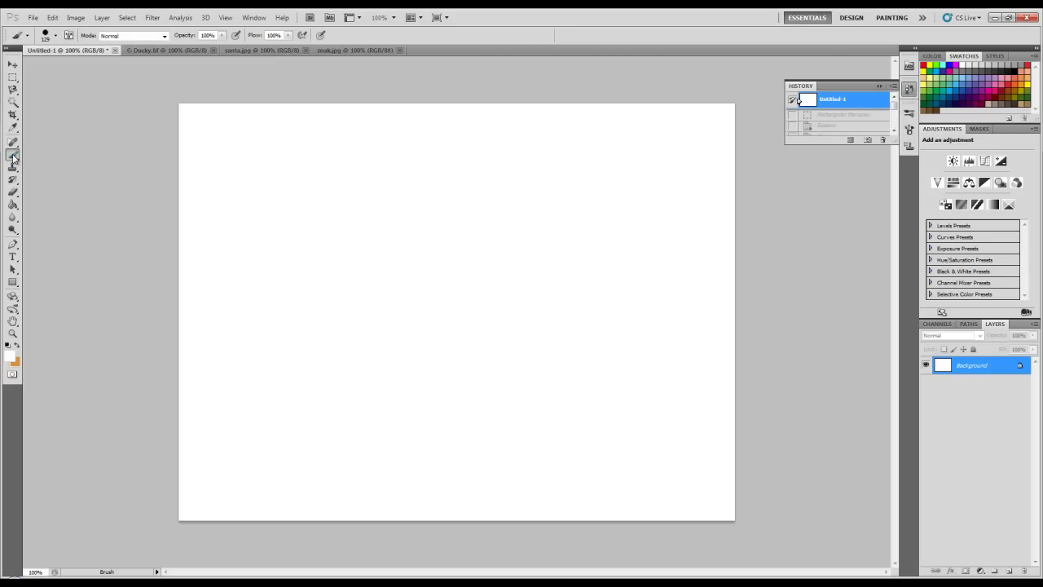
left_click(56, 37)
left_click_drag(124, 122, 134, 168)
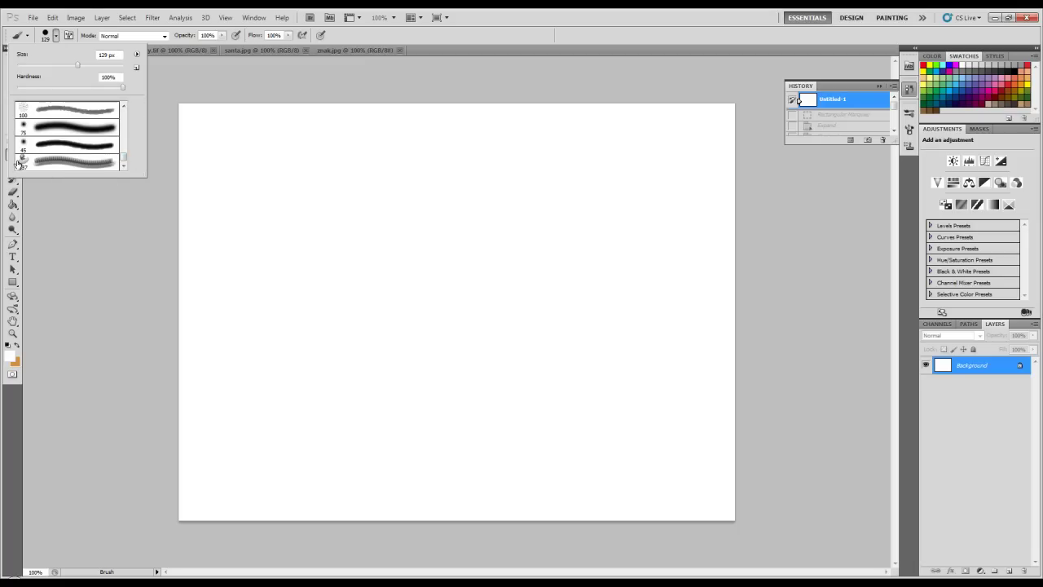
left_click(50, 167)
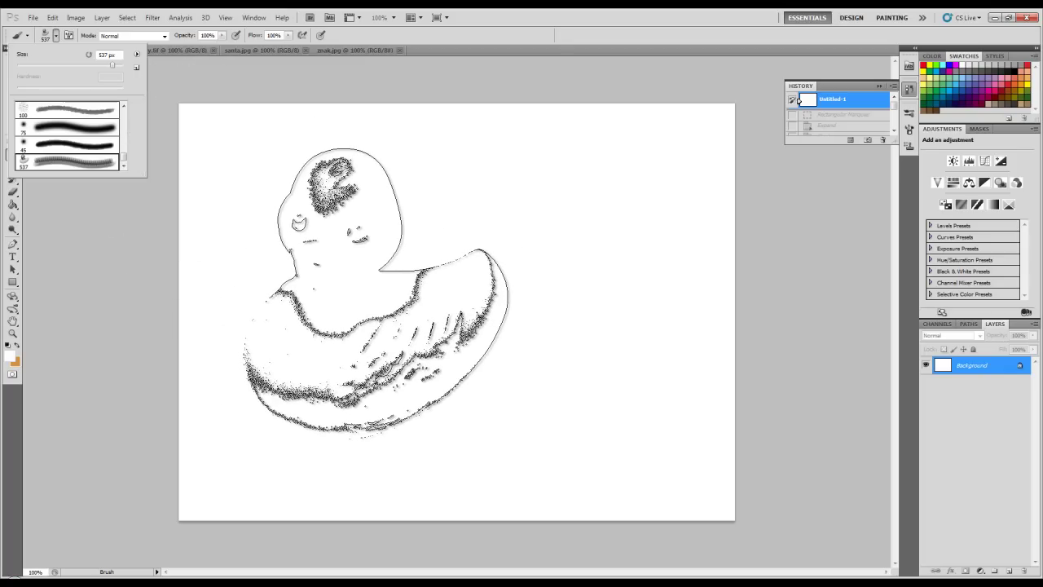
left_click(379, 297)
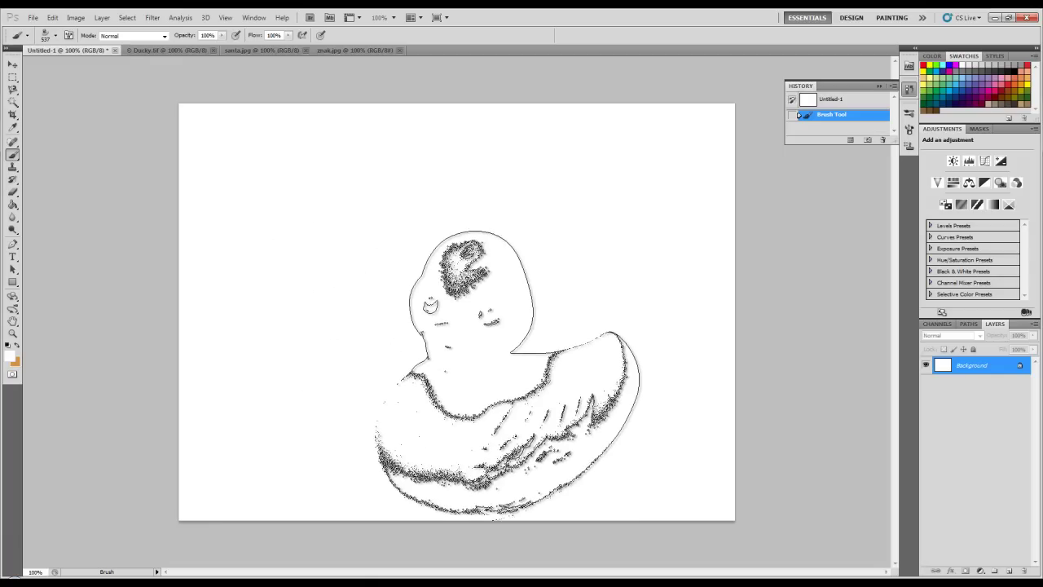
Stamp a large orange duck, then two smaller ducks around 70 px, and return to Ducky.tif
left_click(17, 346)
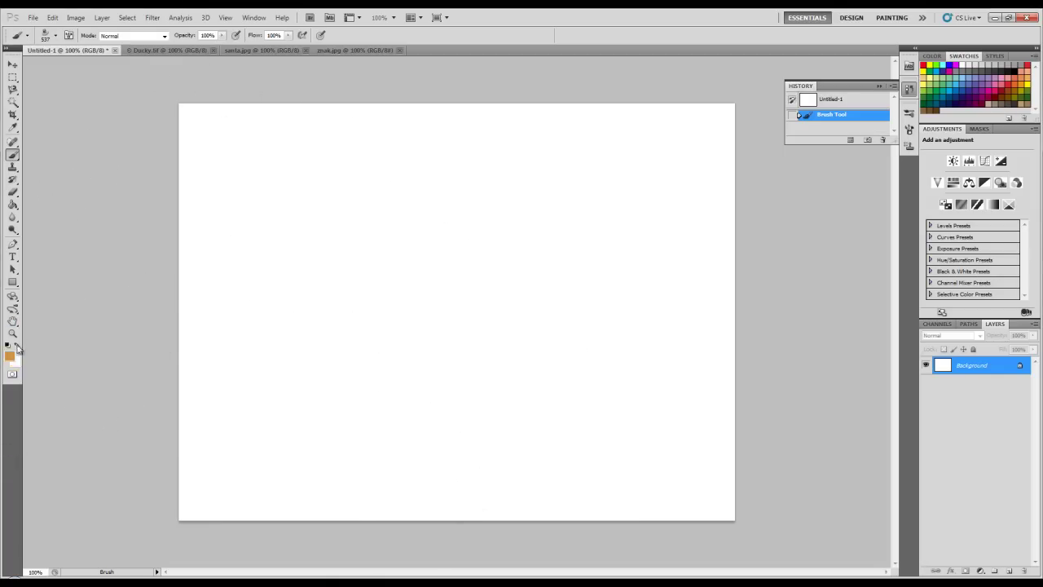
left_click(339, 307)
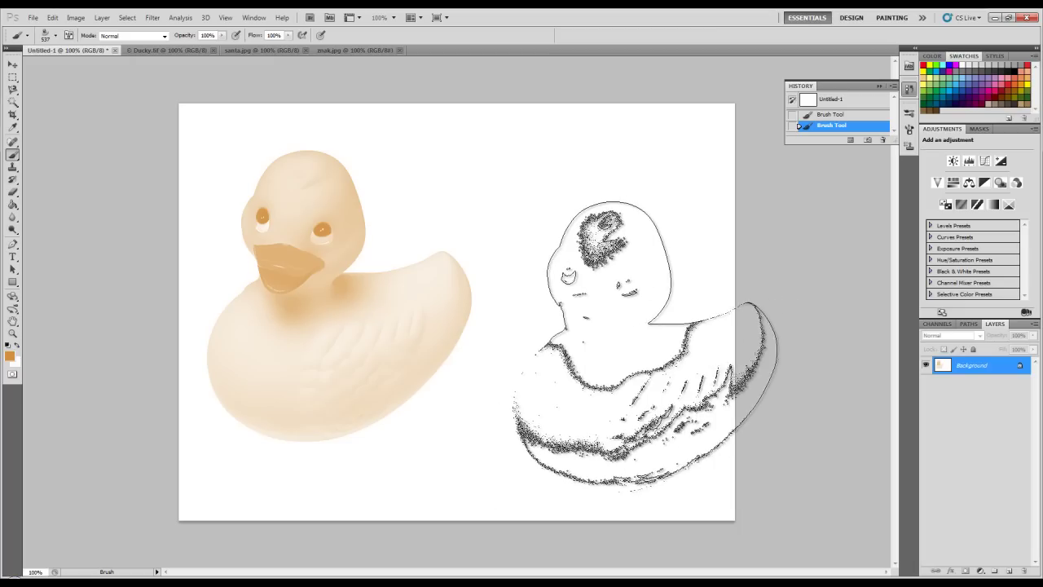
key("bracketleft")
key("bracketleft")
key("bracketleft")
key("bracketleft")
key("bracketleft")
key("bracketleft")
key("bracketleft")
key("bracketleft")
left_click(477, 187)
key("bracketright")
key("bracketright")
key("bracketright")
key("bracketright")
left_click(559, 373)
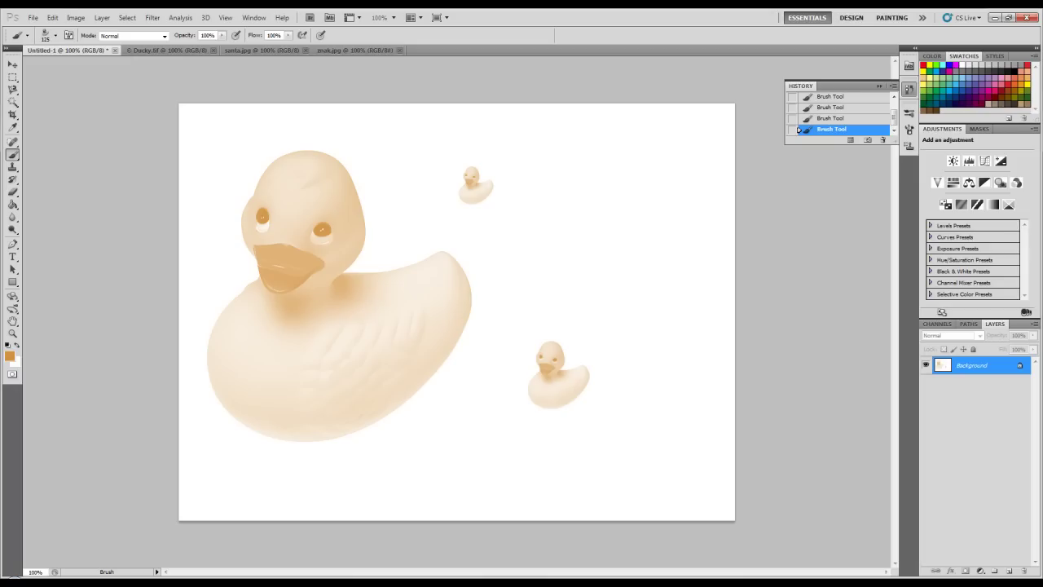
left_click(167, 49)
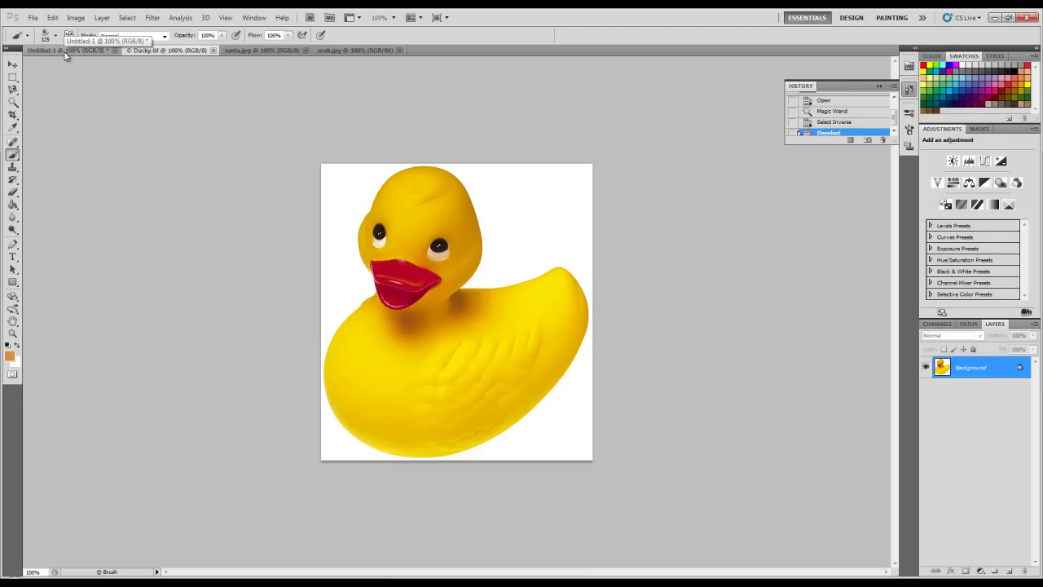
On Untitled-1, reset the colour to black and stamp three small grey ducks
left_click(65, 51)
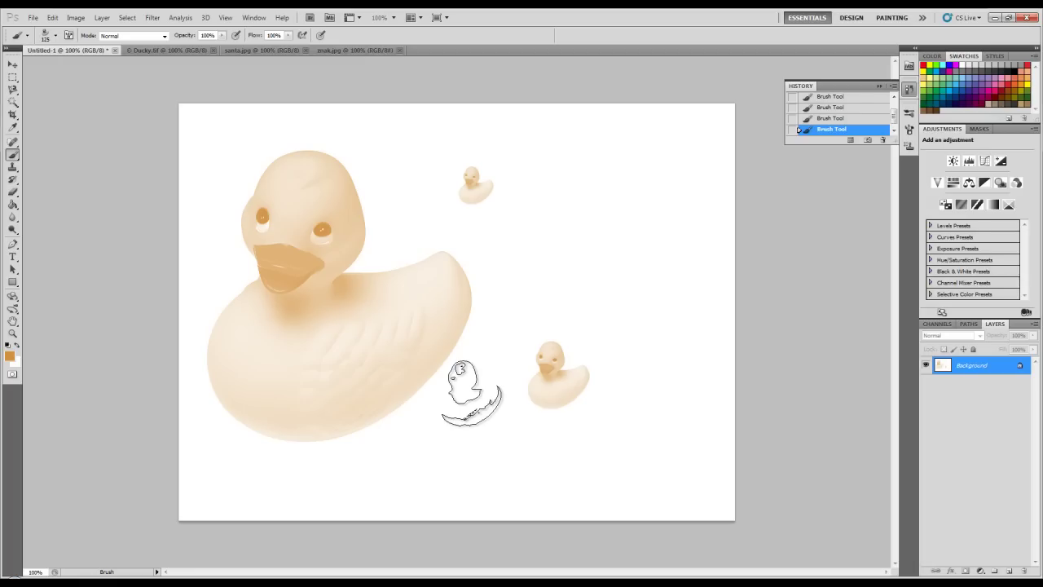
left_click(8, 347)
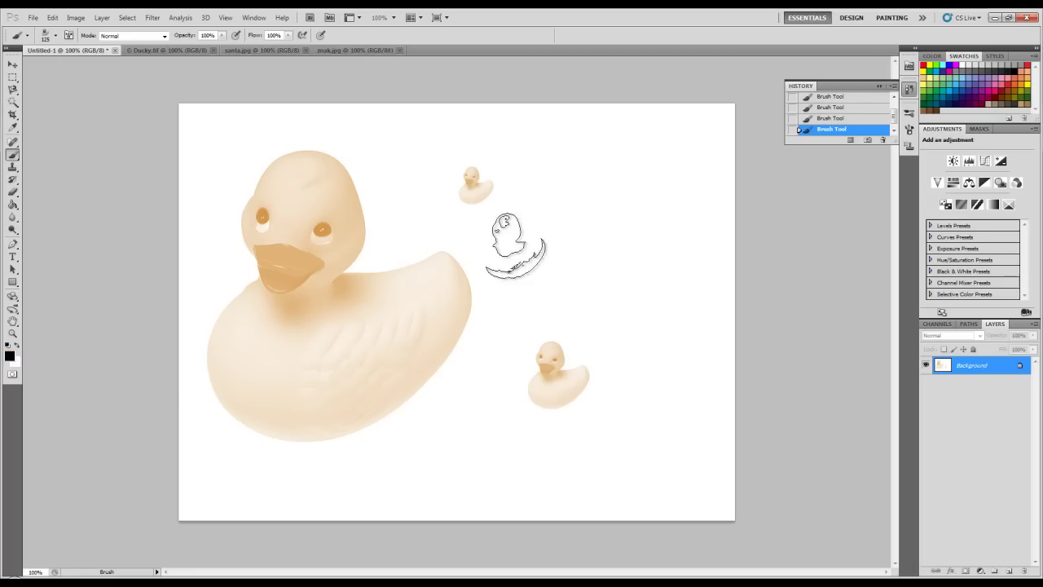
left_click(600, 236)
left_click(491, 419)
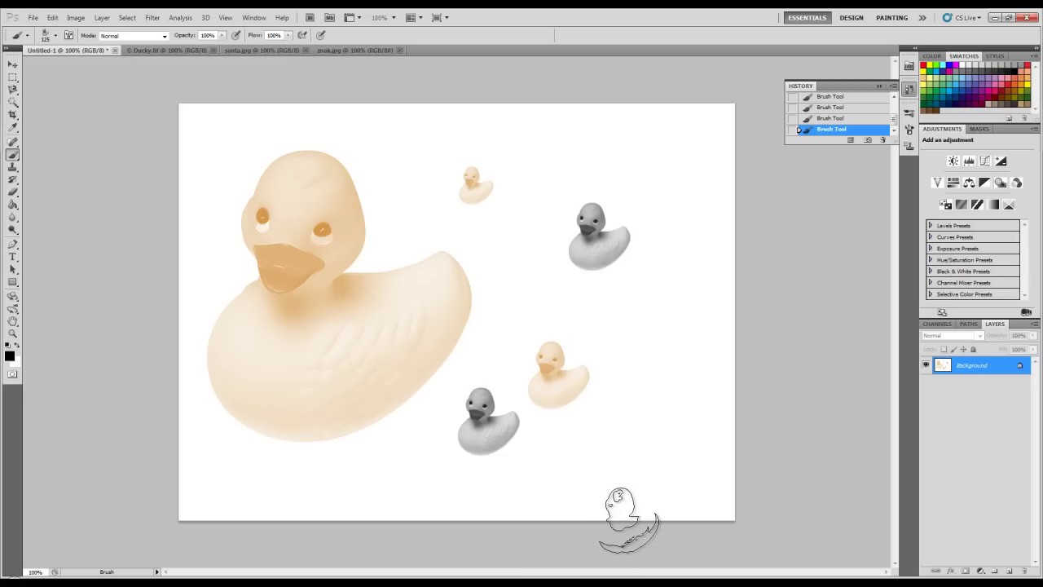
left_click(632, 466)
Enlarge the brush to 400 px and stamp a large grey duck over the orange one
key("bracketright")
key("bracketright")
key("bracketright")
key("bracketright")
key("bracketright")
key("bracketright")
left_click(382, 399)
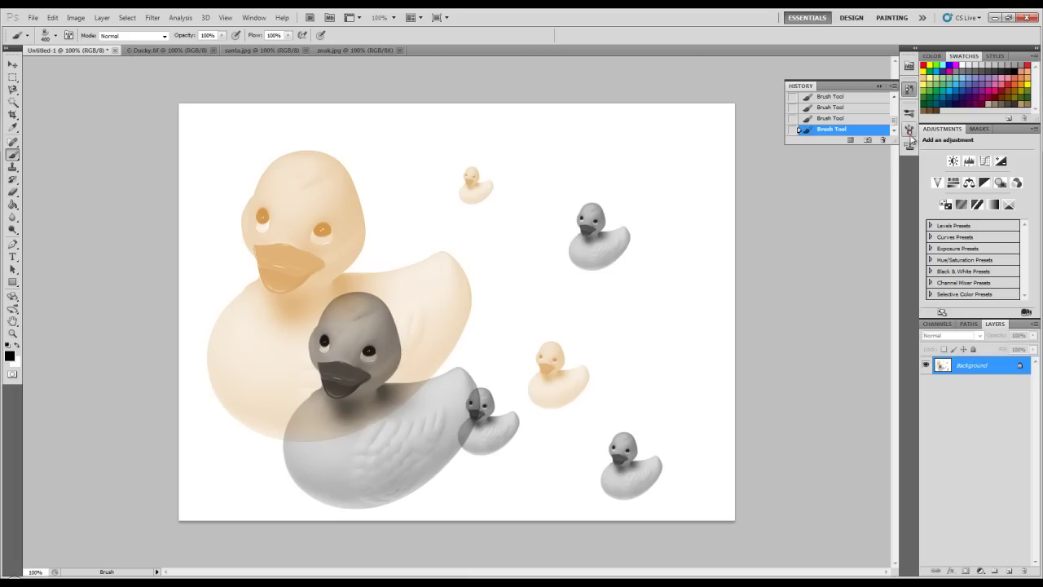
left_click(879, 85)
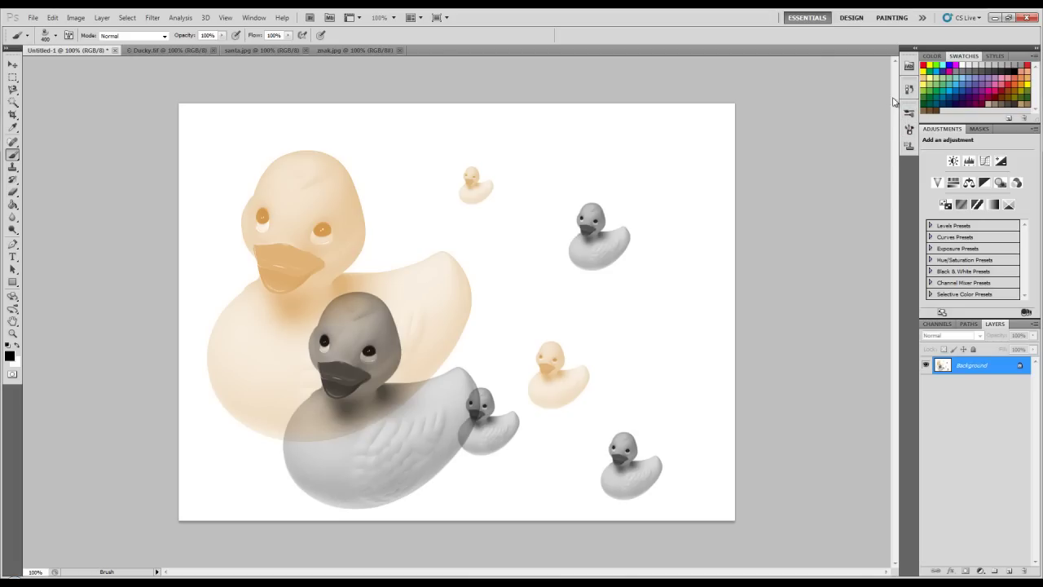
left_click(909, 128)
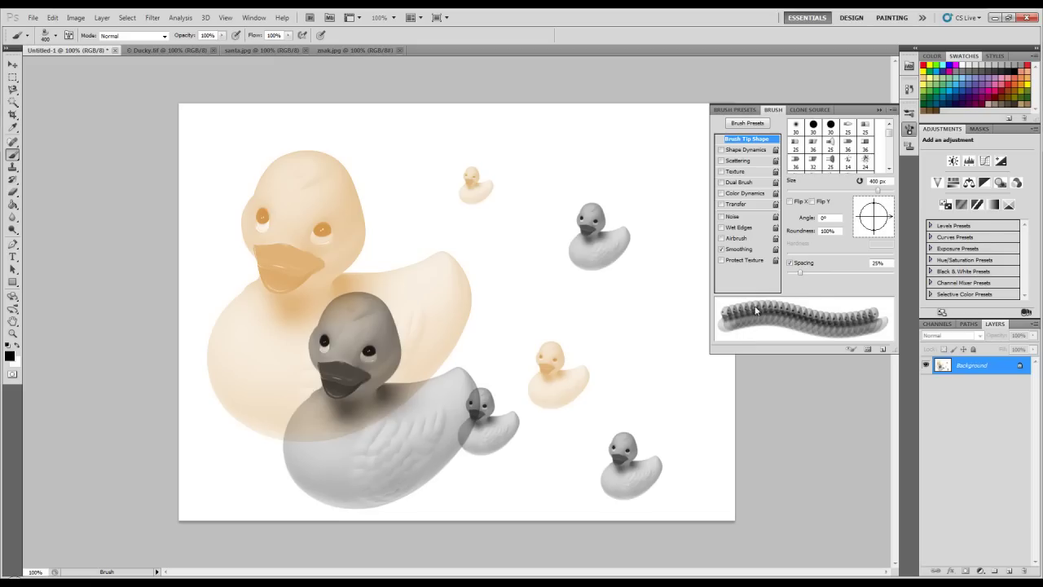
Widen duck dab spacing and enable Shape Dynamics with random flipping, no rotation or squashing
mouse_move(800, 275)
left_mouse_down()
mouse_move(849, 280)
mouse_move(842, 276)
left_mouse_up()
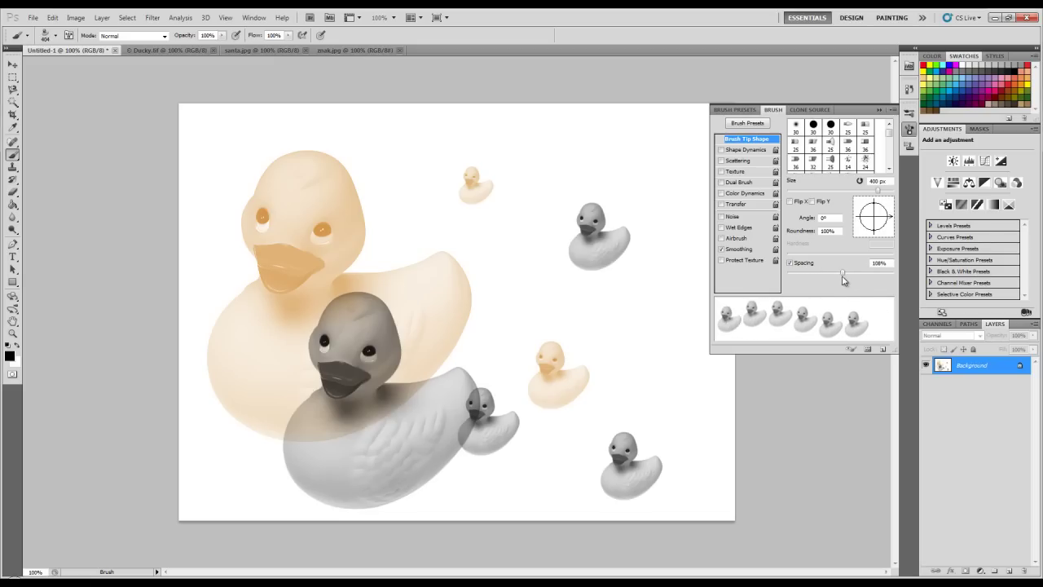
scroll(789, 204, "down", 3)
left_click(812, 201)
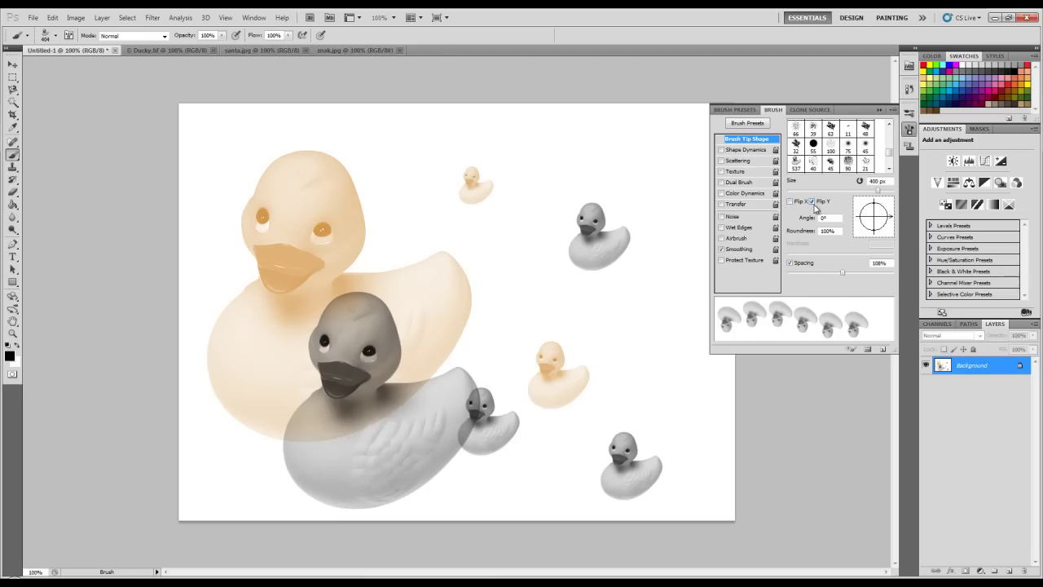
left_click(812, 203)
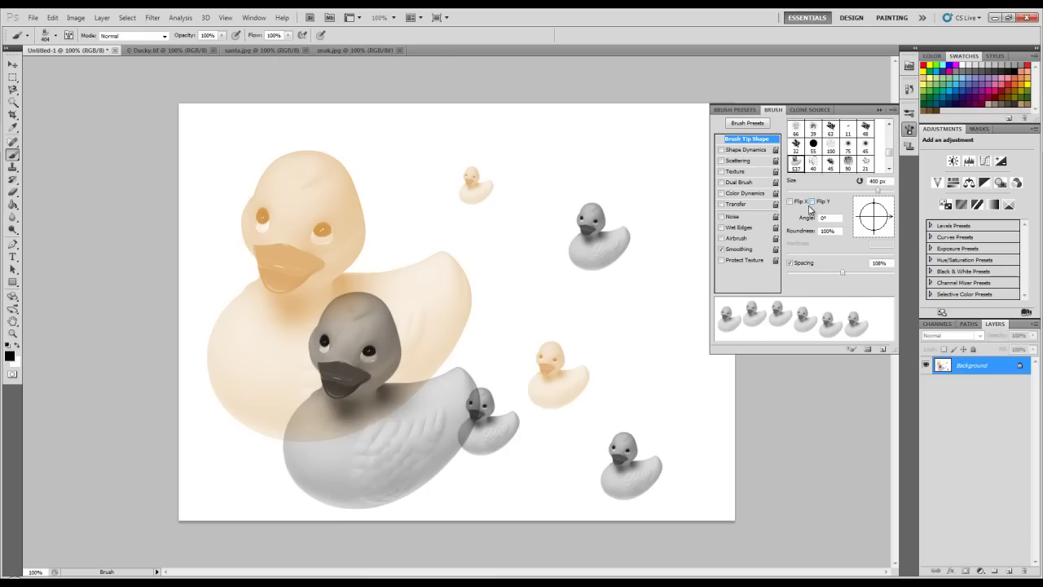
left_click(757, 151)
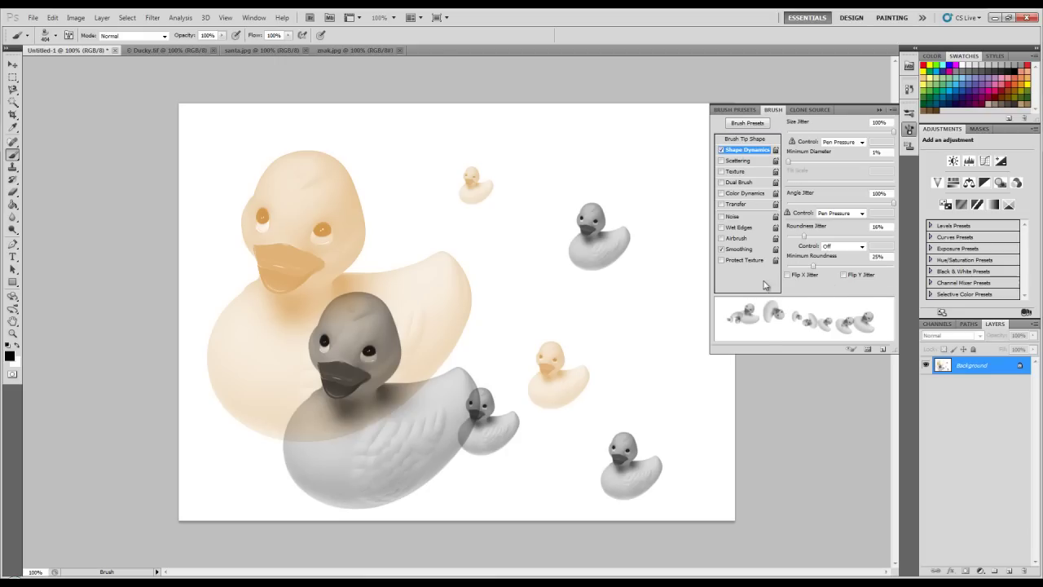
left_click(790, 275)
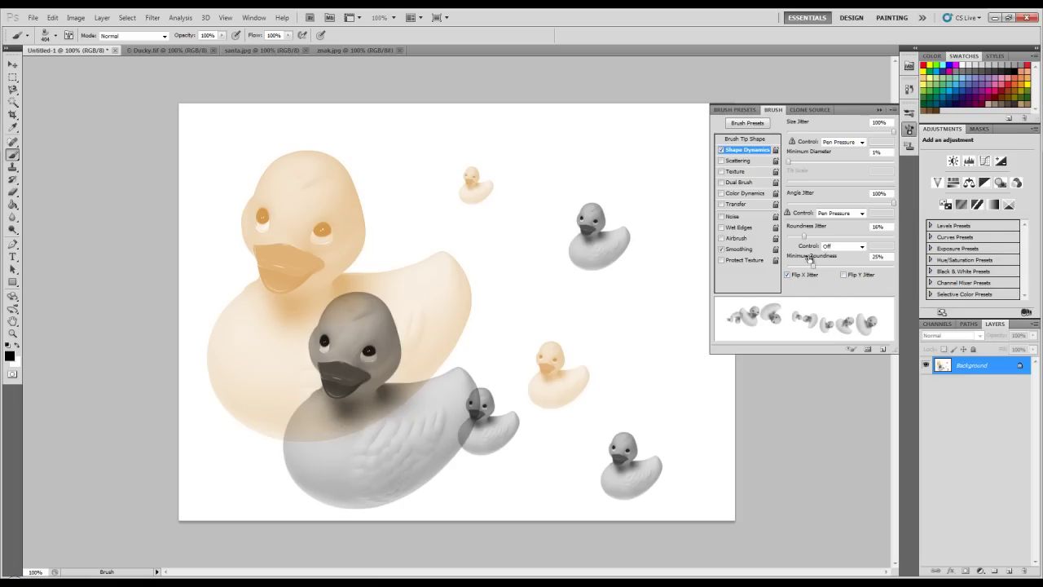
left_click_drag(891, 204, 748, 214)
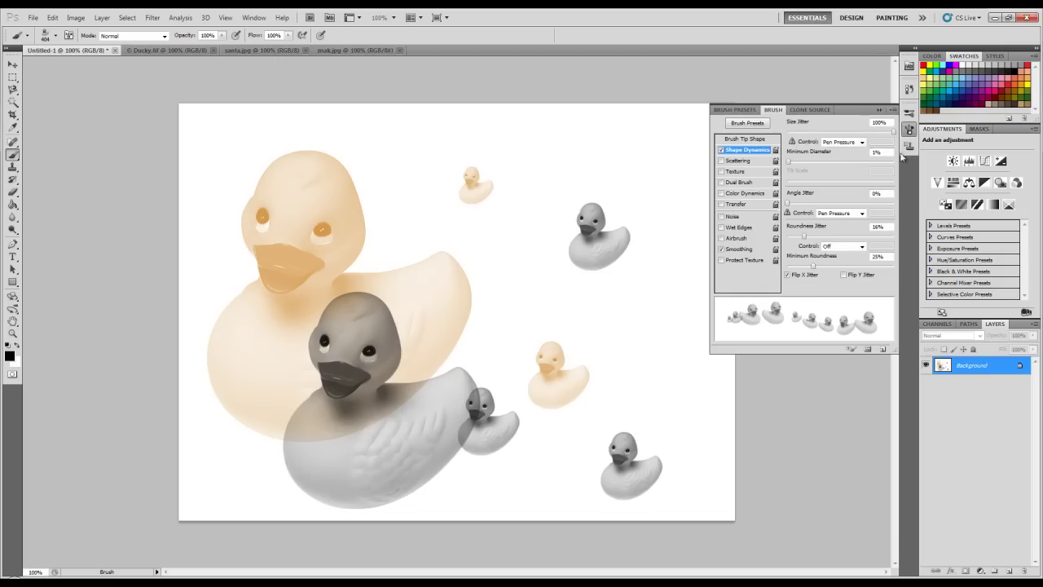
left_click_drag(805, 242, 778, 242)
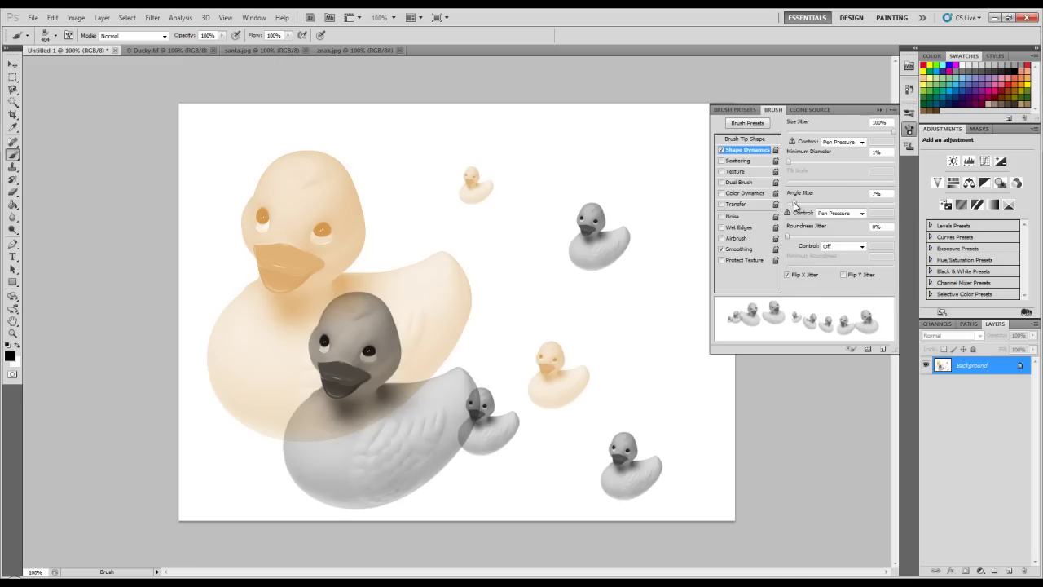
Enable Scattering reduced to 56% and turn on Color Dynamics for the duck brush
left_click(752, 162)
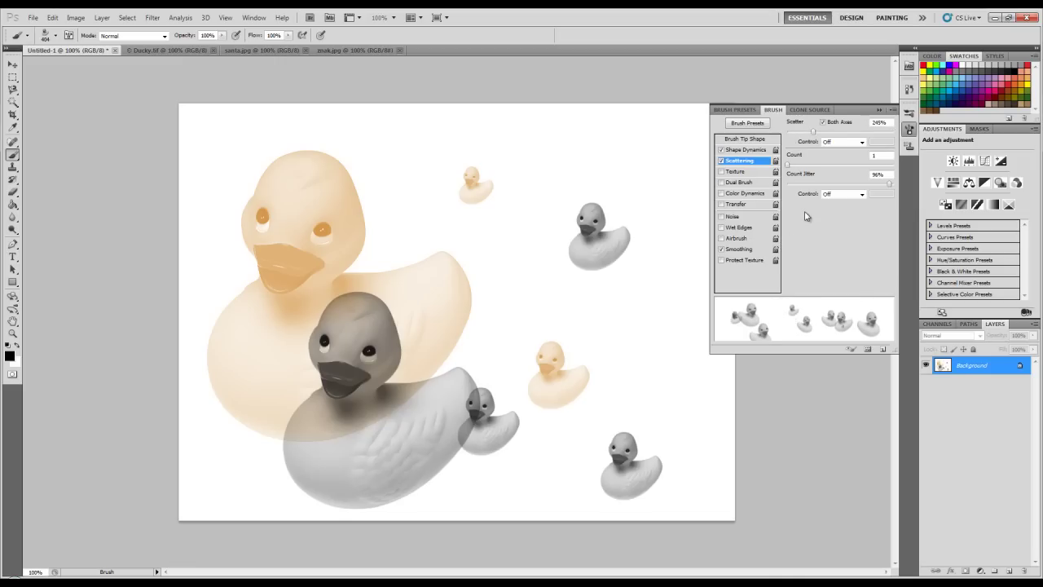
left_click_drag(812, 131, 793, 132)
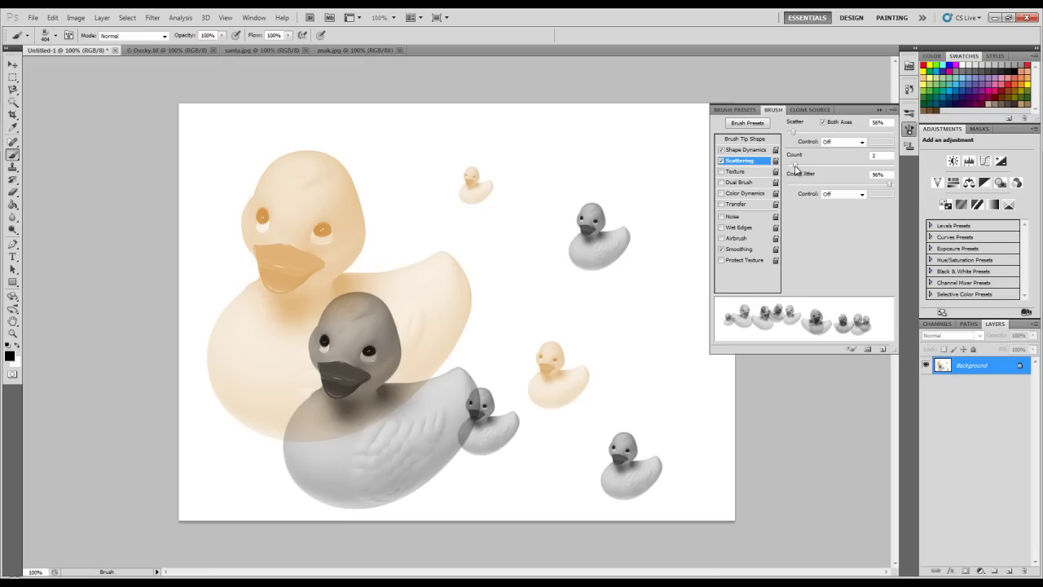
left_click(743, 194)
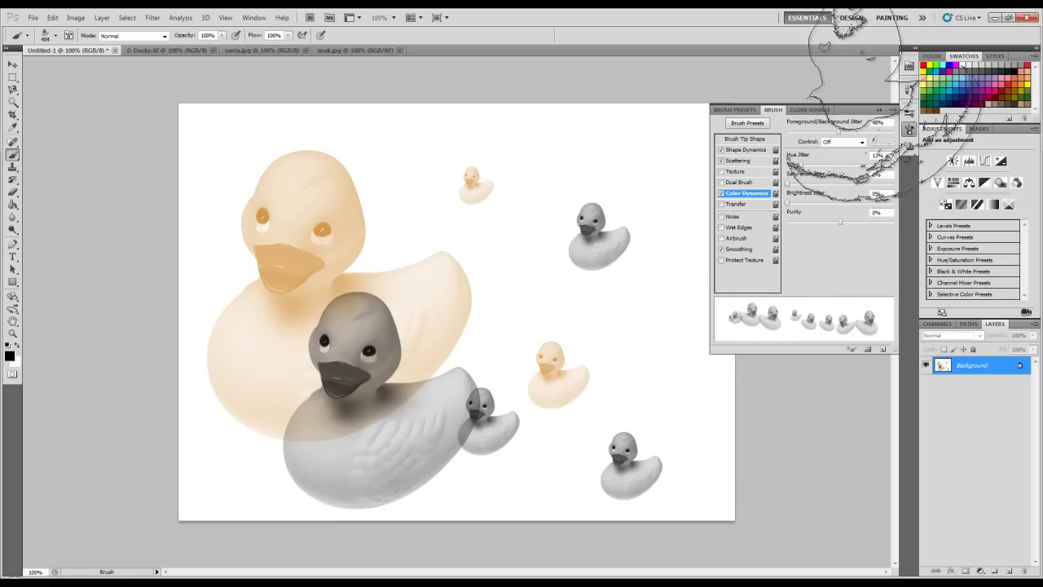
left_click(879, 109)
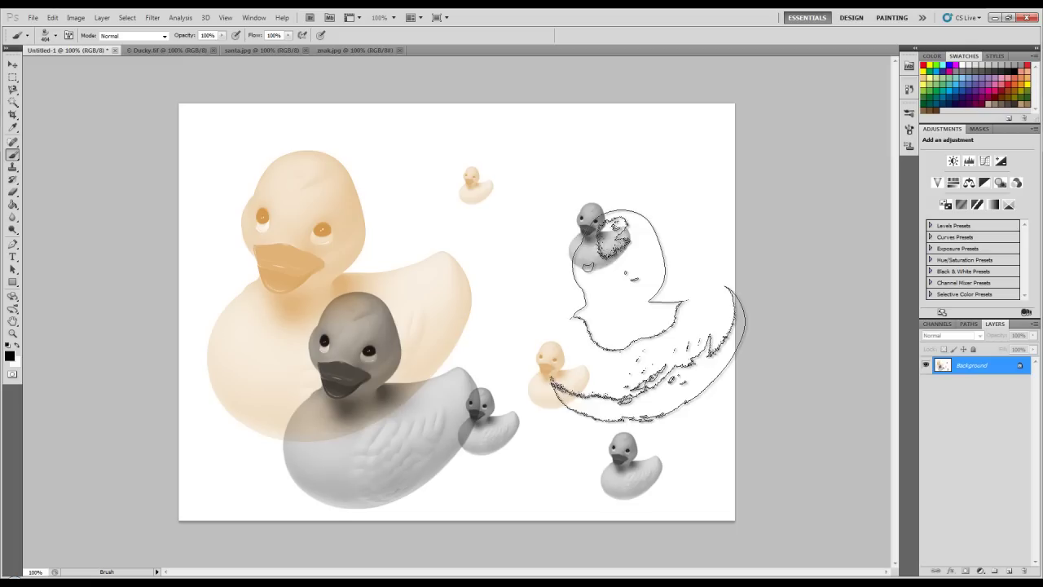
Paint two rows of 70 px ducks across the top, the second with light blue and red colours
key("bracketleft")
key("bracketleft")
key("bracketleft")
left_click_drag(375, 134, 727, 148)
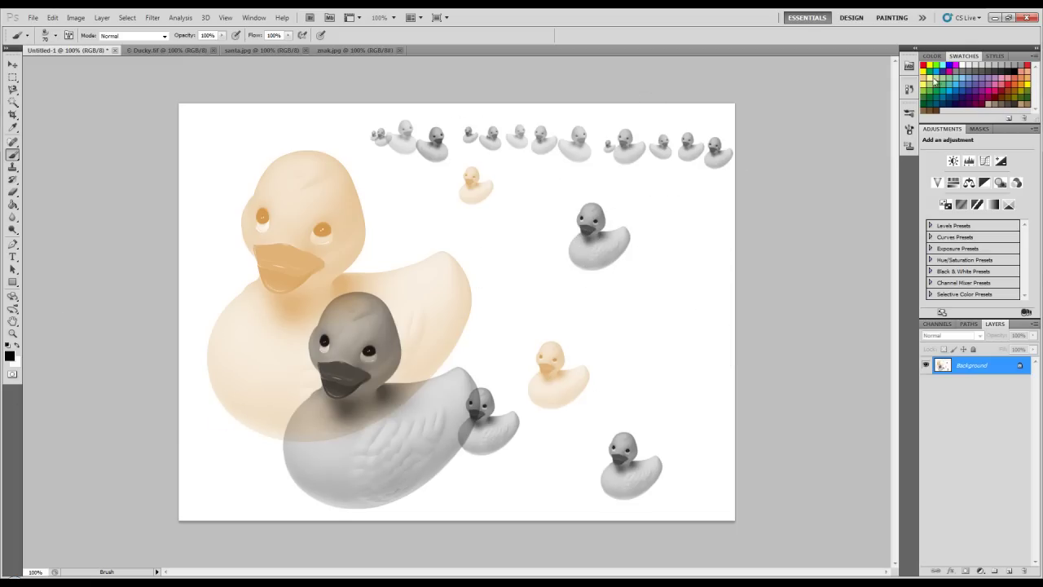
left_click(967, 78)
left_click(15, 359)
left_click(474, 225)
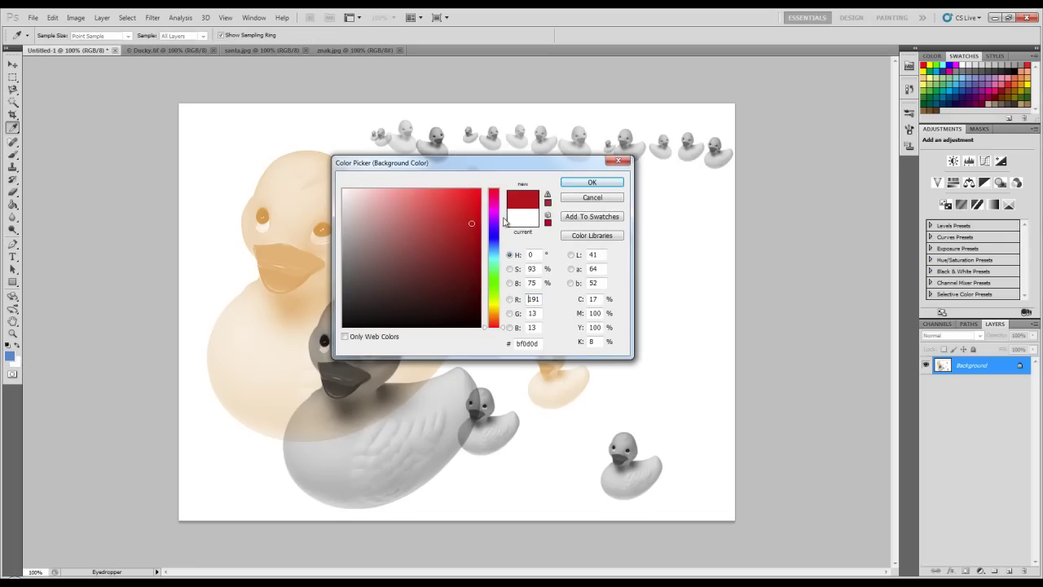
left_click(593, 181)
left_click_drag(382, 189, 737, 210)
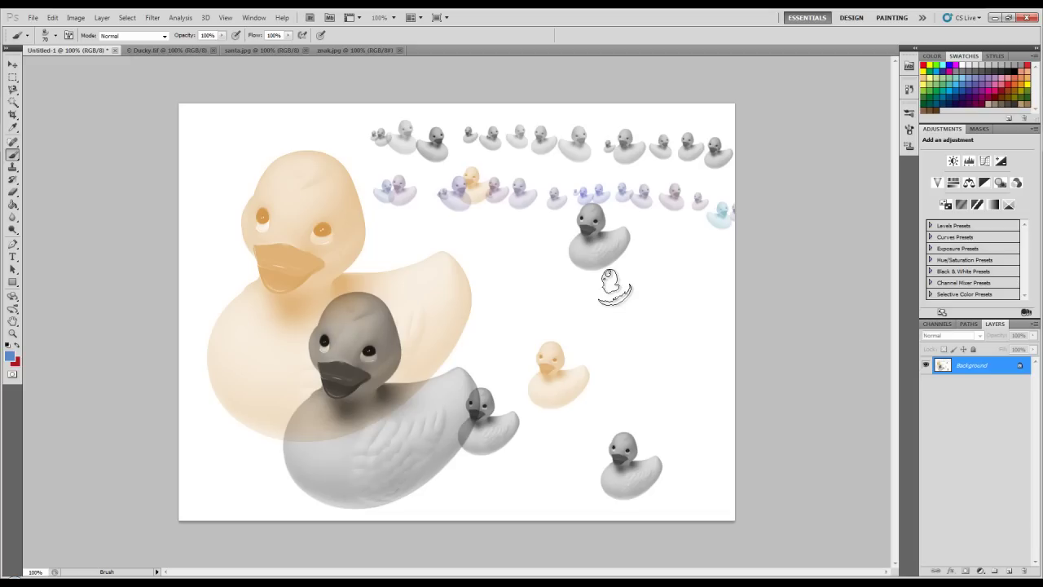
left_click(909, 90)
scroll(894, 98, "up", 5)
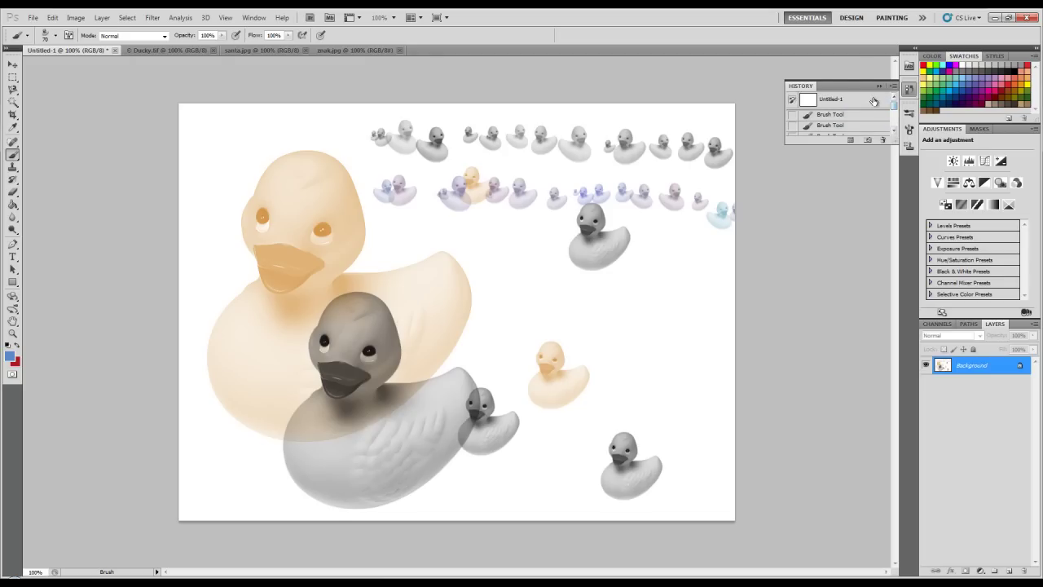
Revert Untitled-1 to blank and sample the dark navy night sky from santa.jpg
left_click(878, 102)
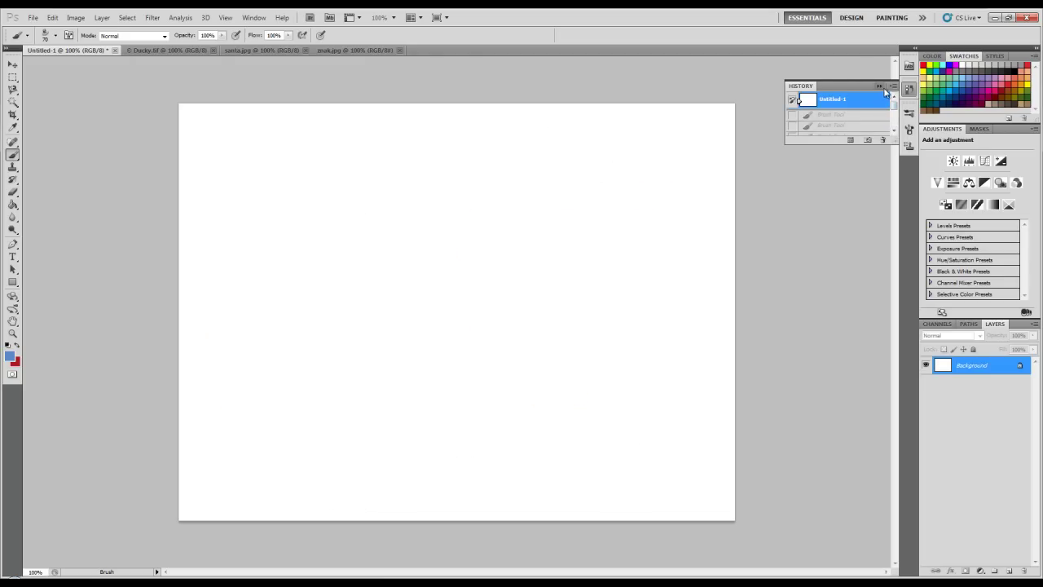
left_click(280, 51)
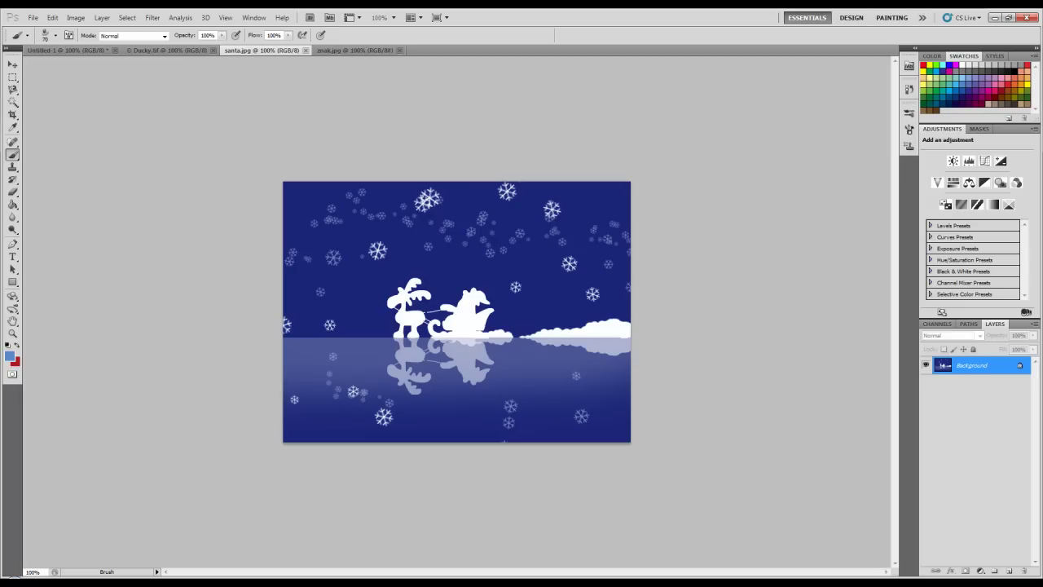
left_click(13, 127)
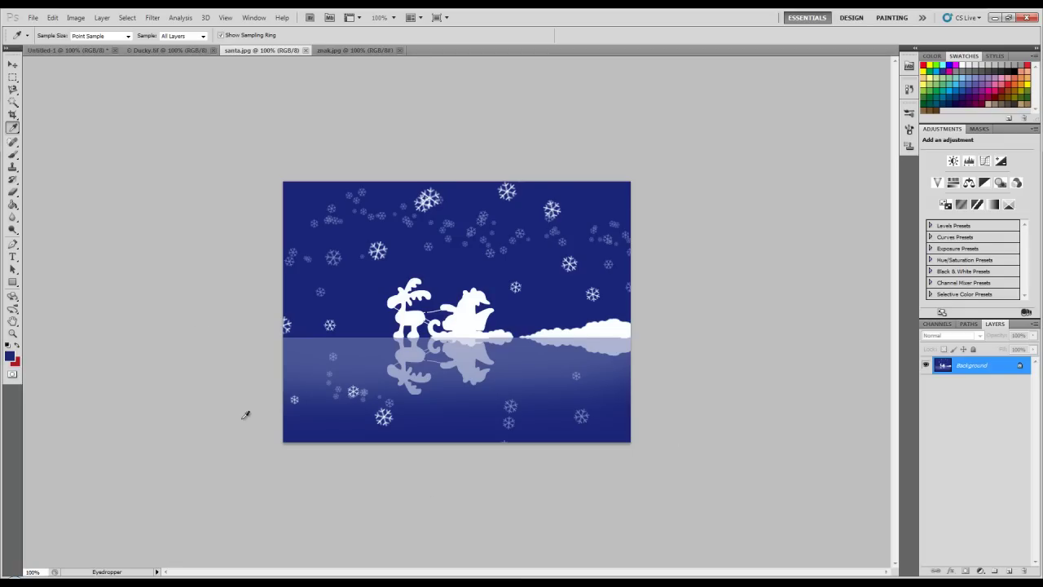
left_click(67, 50)
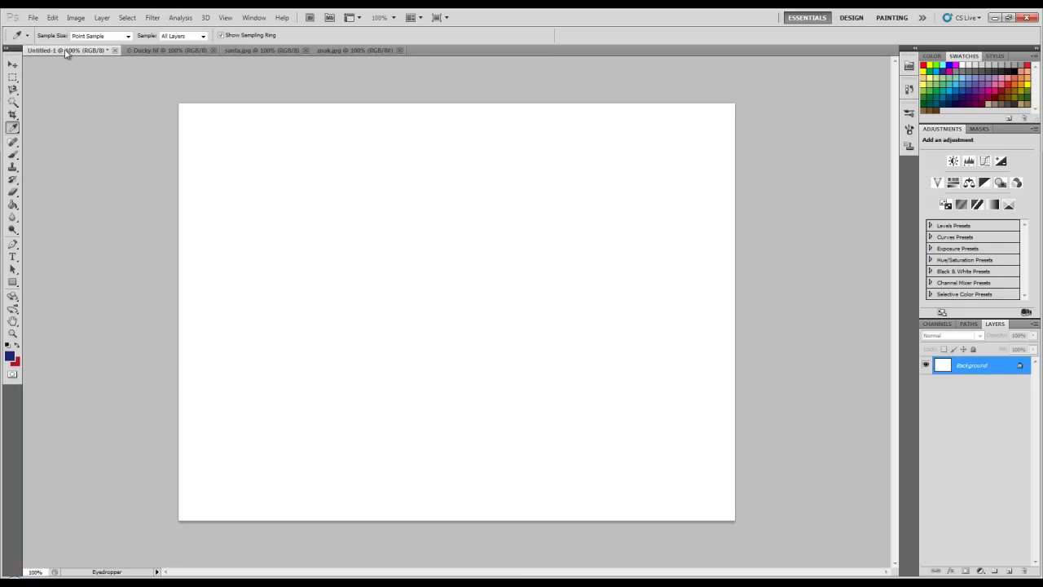
Fill the canvas with navy blue and marquee-select its lower band for the ground
left_click(13, 204)
left_click(331, 275)
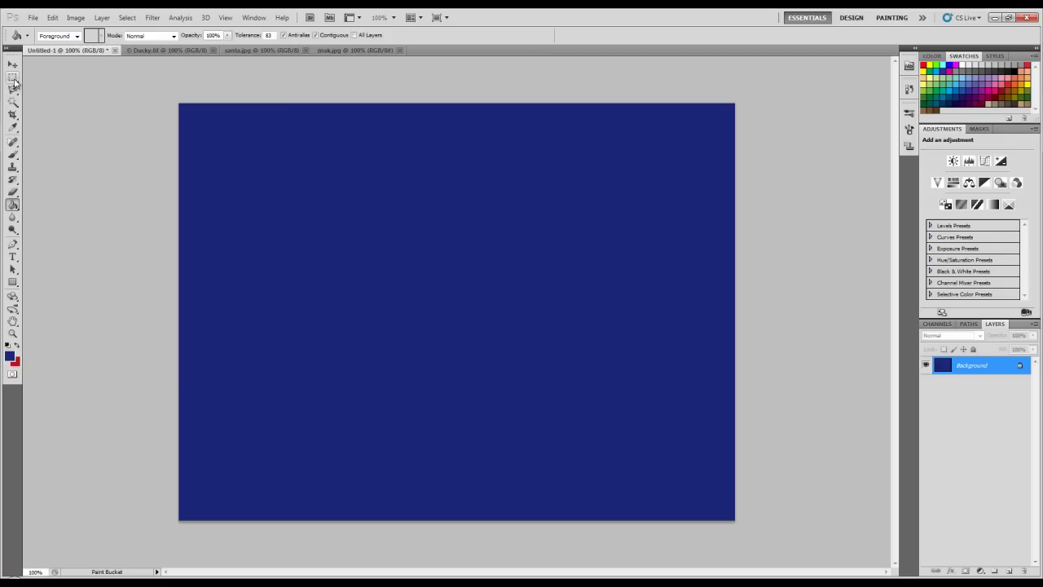
left_click(12, 77)
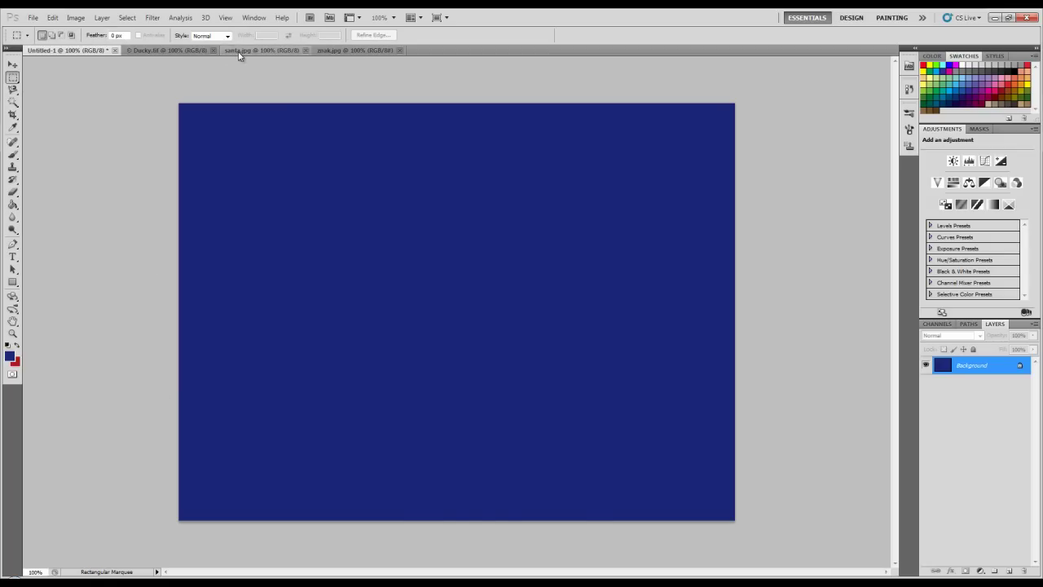
left_click(240, 50)
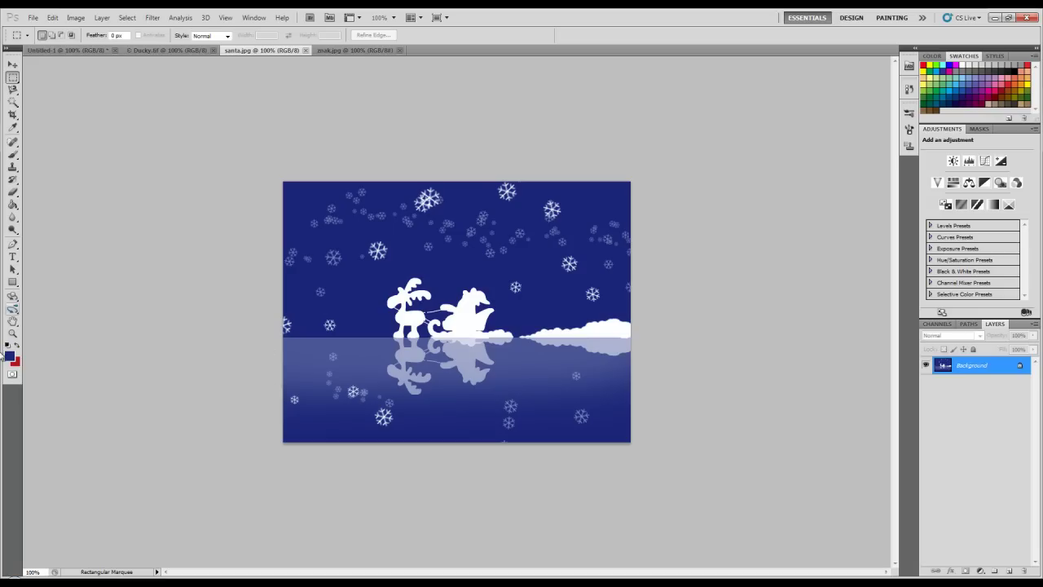
left_click(91, 52)
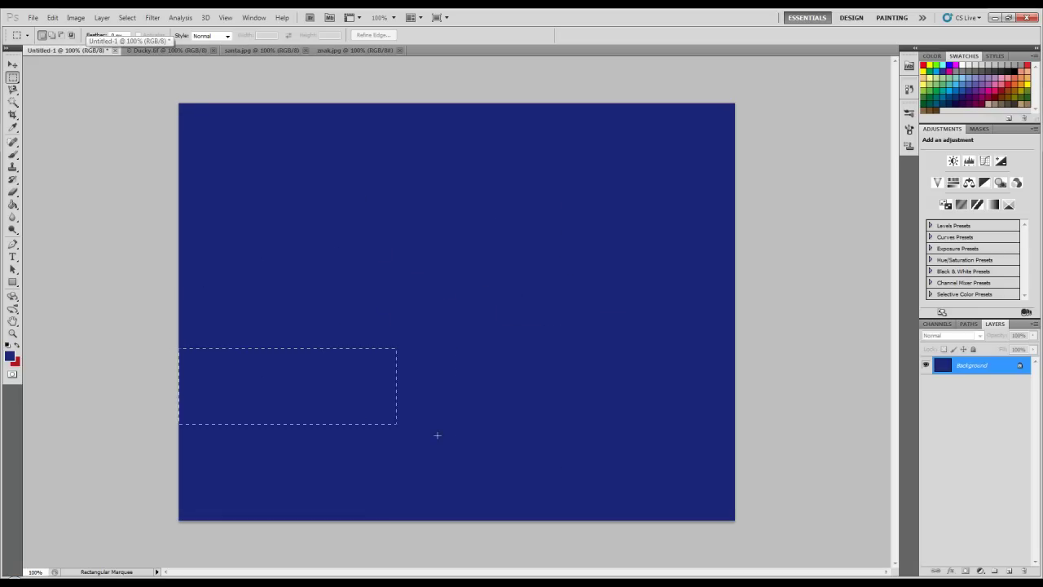
left_click_drag(364, 414, 759, 532)
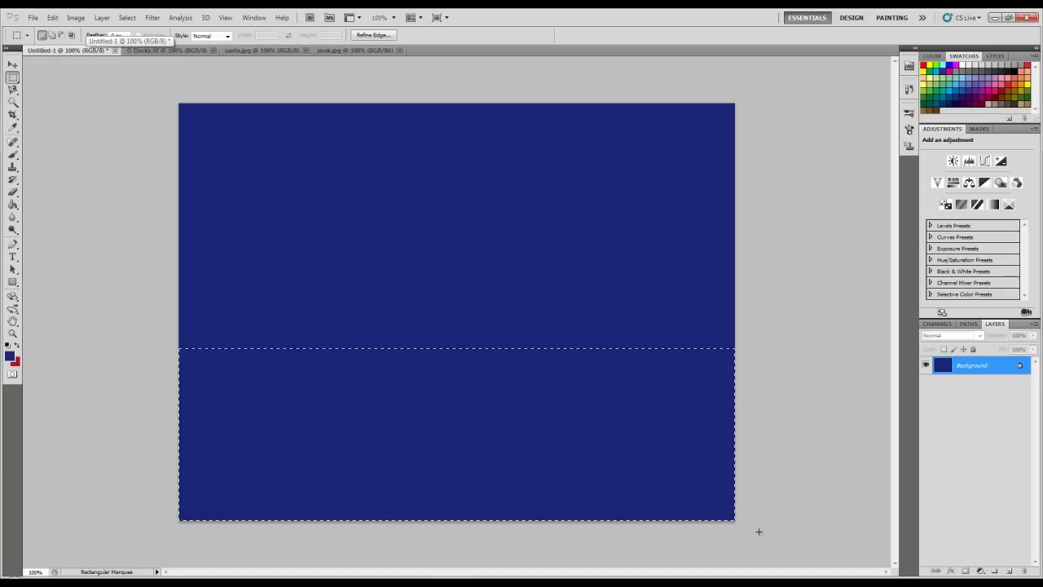
left_click(13, 153)
Set up a soft round brush: 0% hardness, about 463 px, 46% opacity
left_click(56, 37)
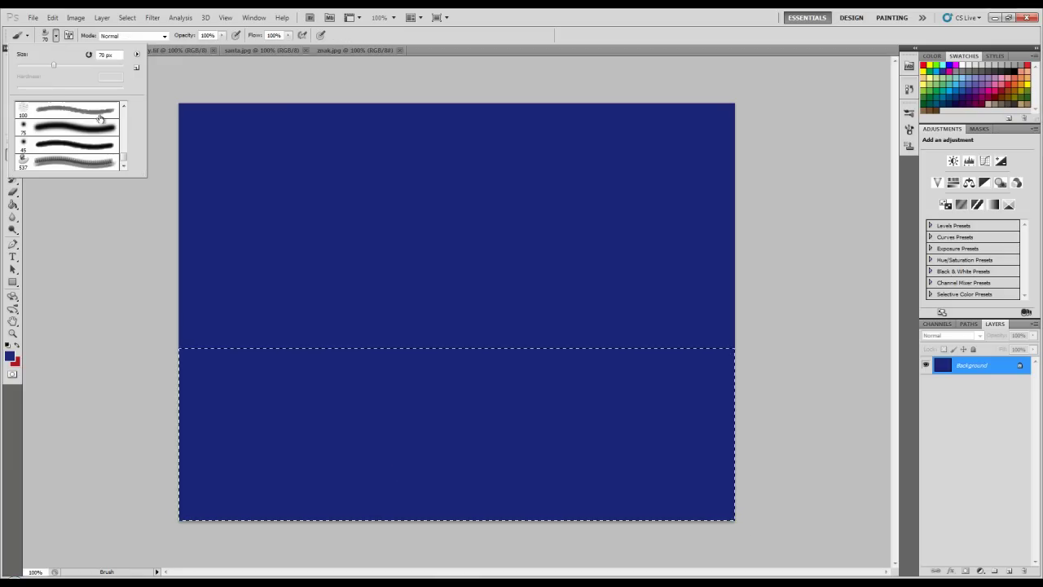
scroll(125, 122, "down", 2)
scroll(124, 122, "up", 2)
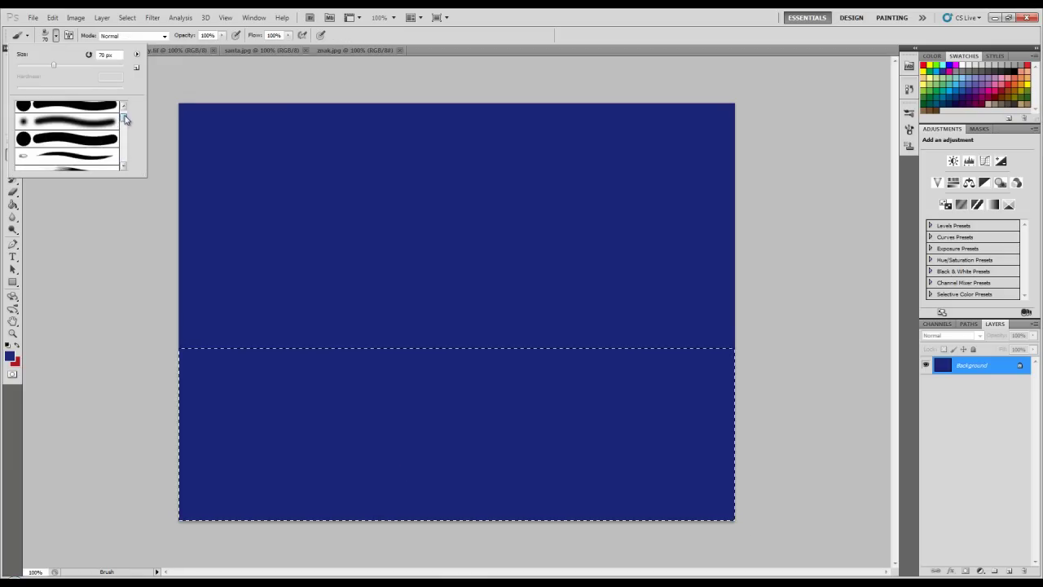
left_click(82, 140)
left_click_drag(23, 91, 18, 87)
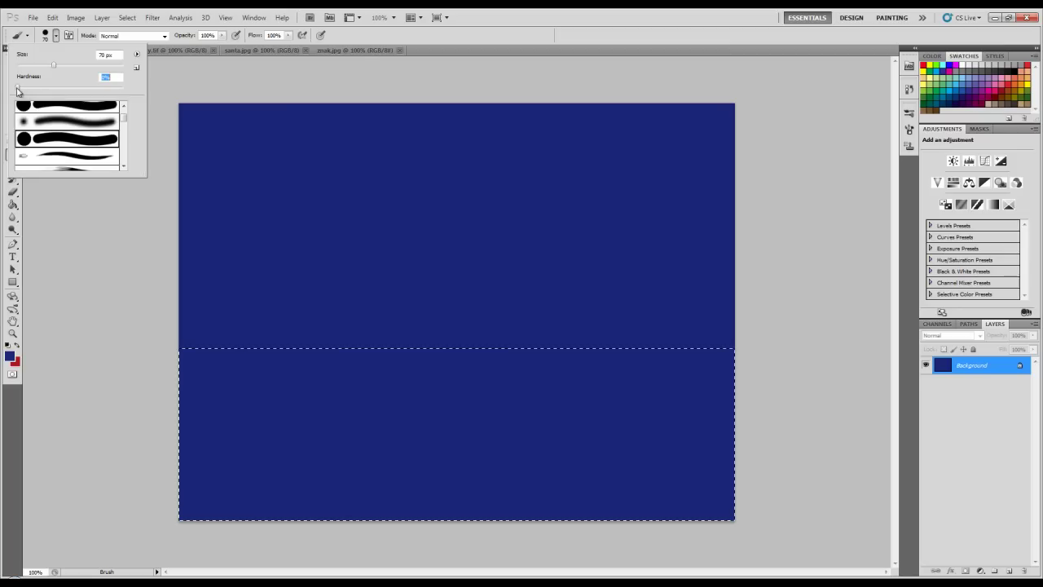
left_click_drag(81, 65, 87, 66)
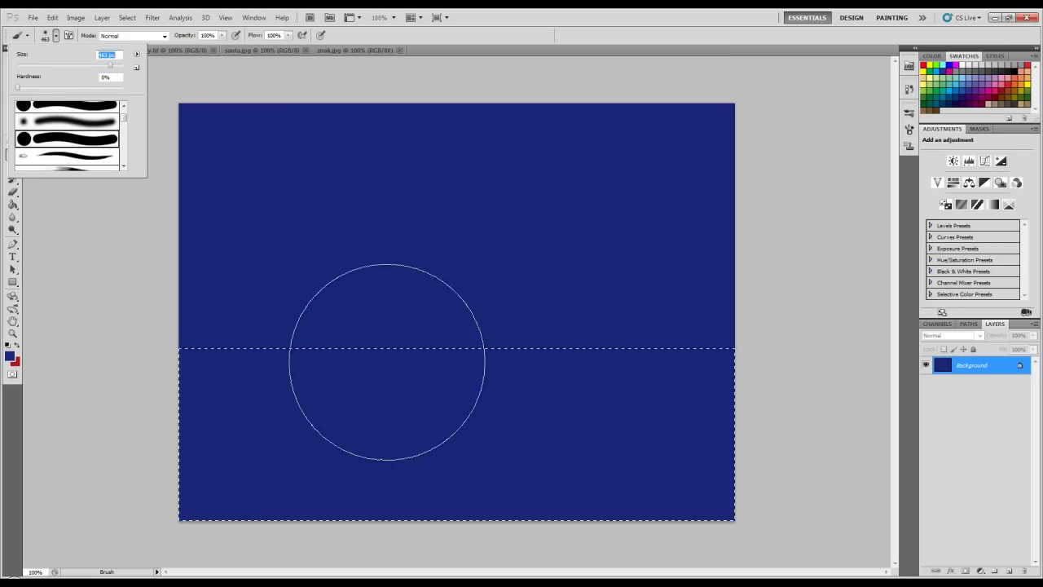
left_click(222, 36)
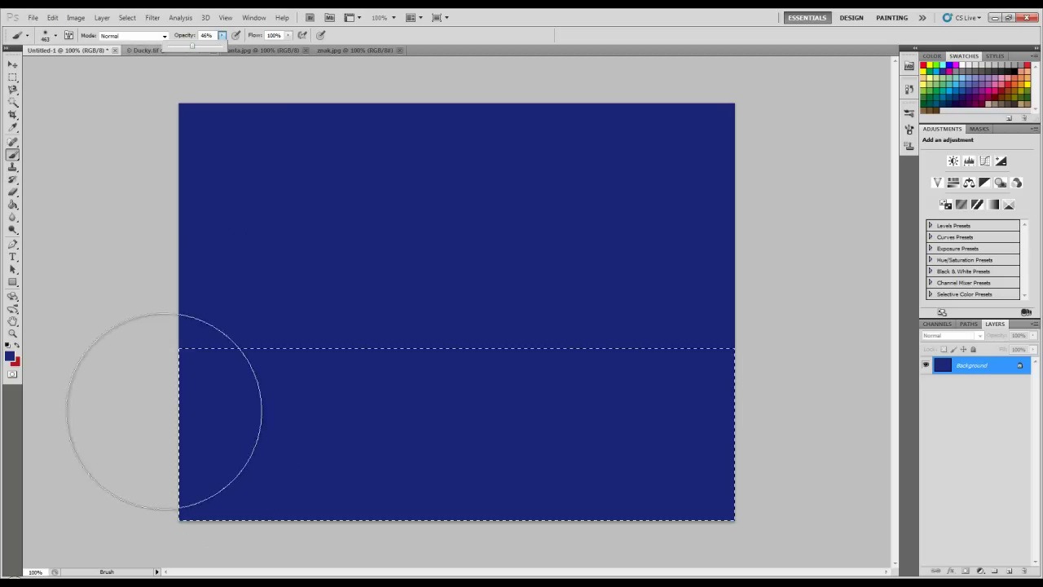
Make white the foreground colour and paint a soft light wash across the lower band
left_click(10, 356)
left_click_drag(362, 199, 344, 189)
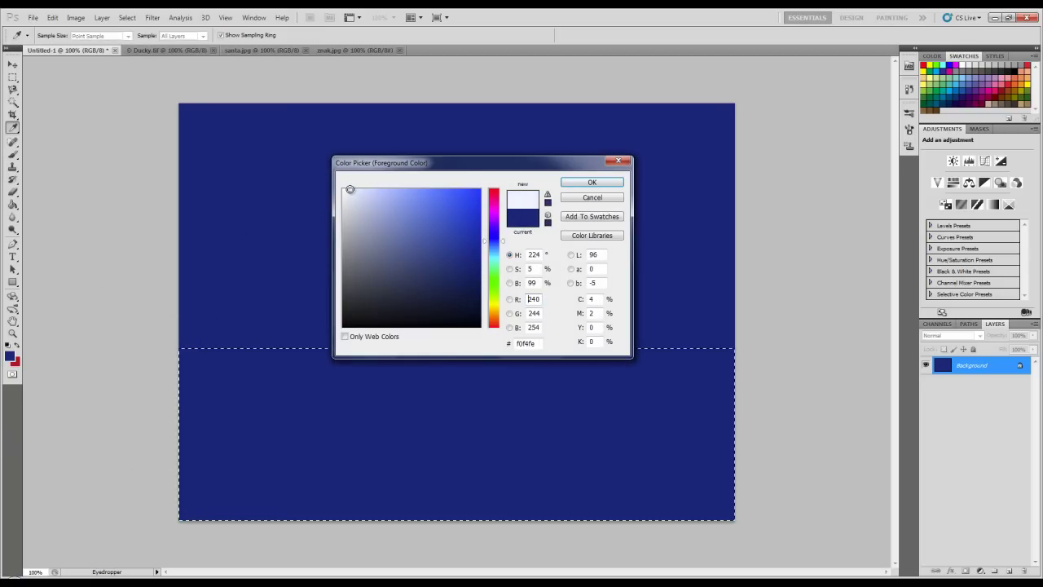
left_click(592, 181)
left_click_drag(172, 345, 801, 380)
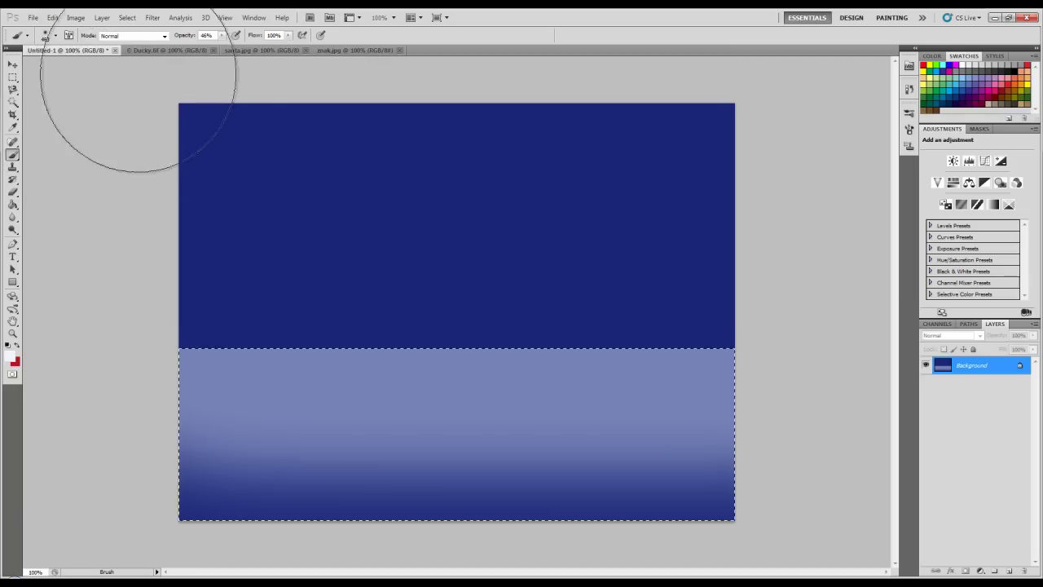
left_click(244, 50)
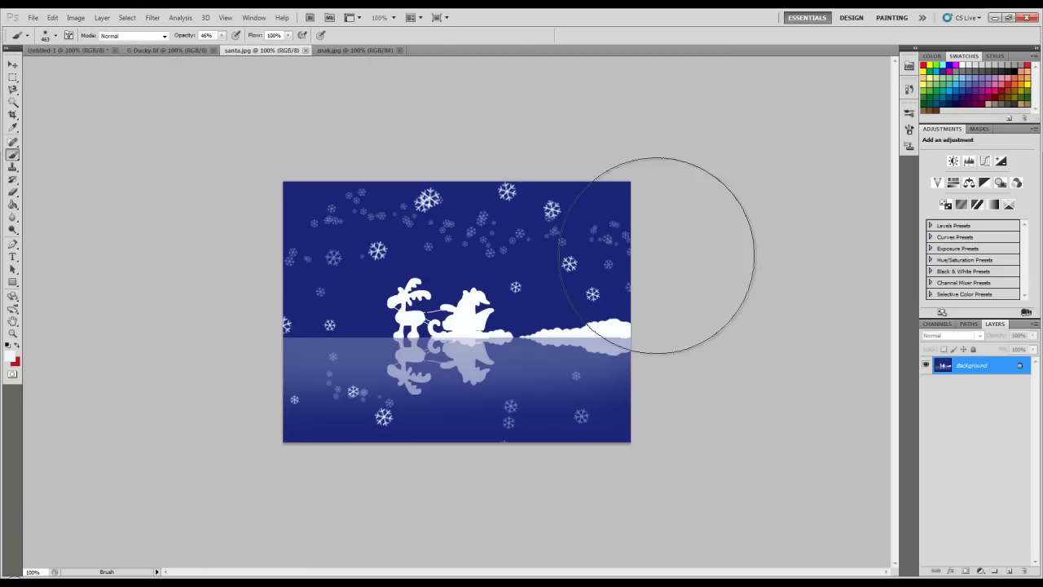
left_click(12, 64)
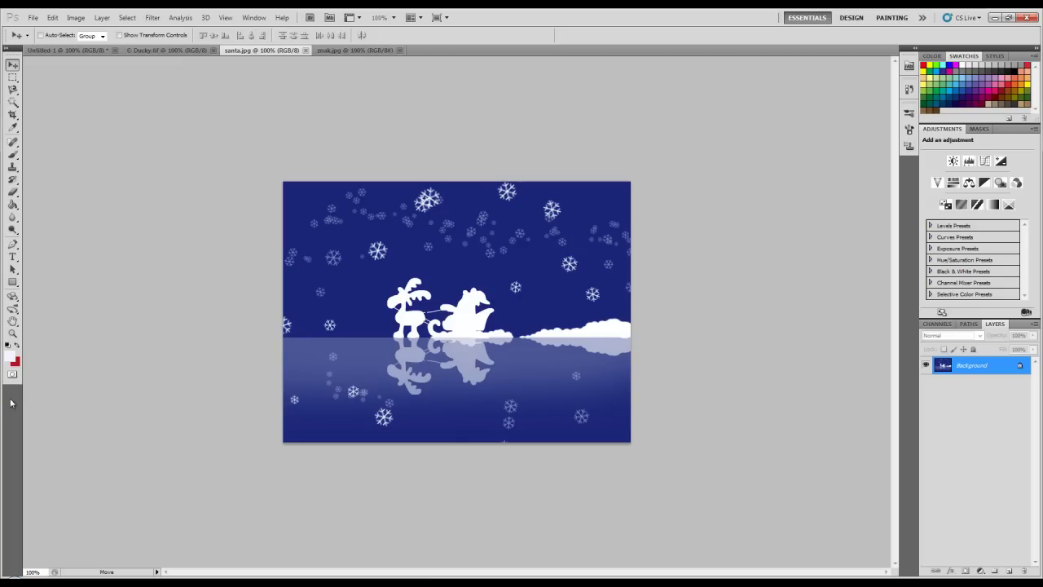
left_click(72, 50)
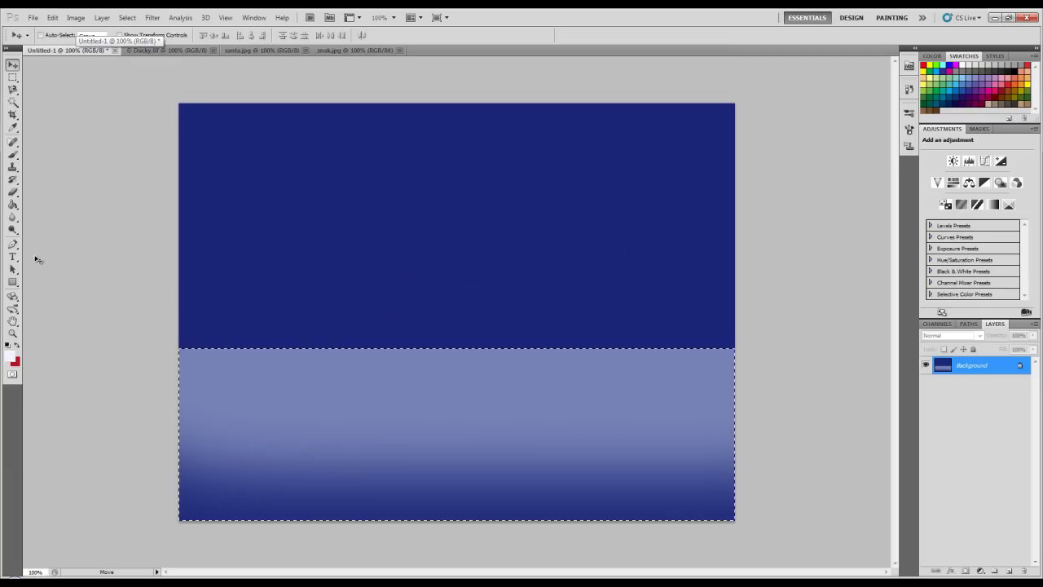
Deselect the lower band and set the brush to a fully hard 24 px tip
key("ctrl+d")
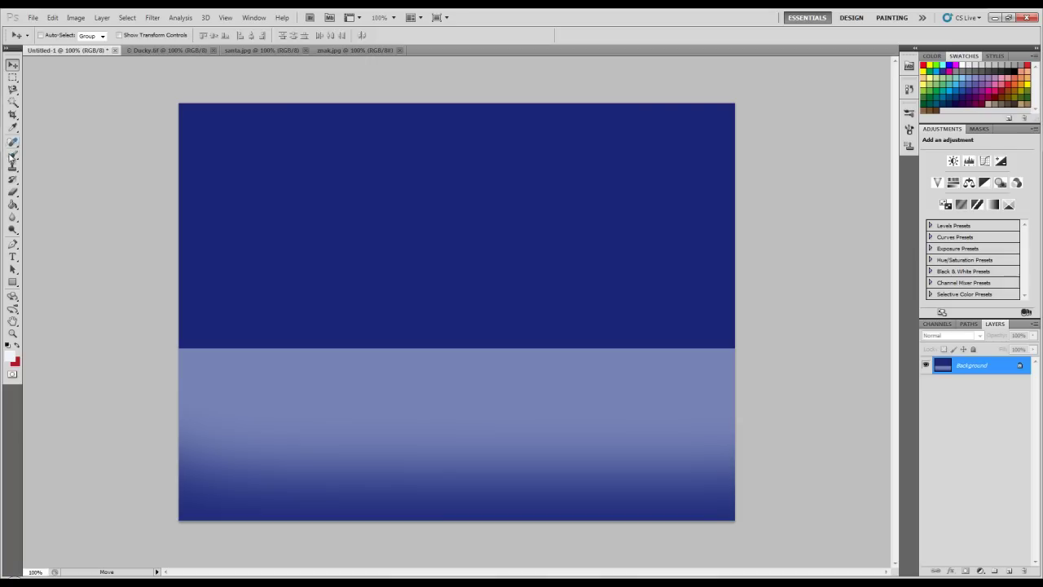
left_click(11, 153)
left_click(55, 35)
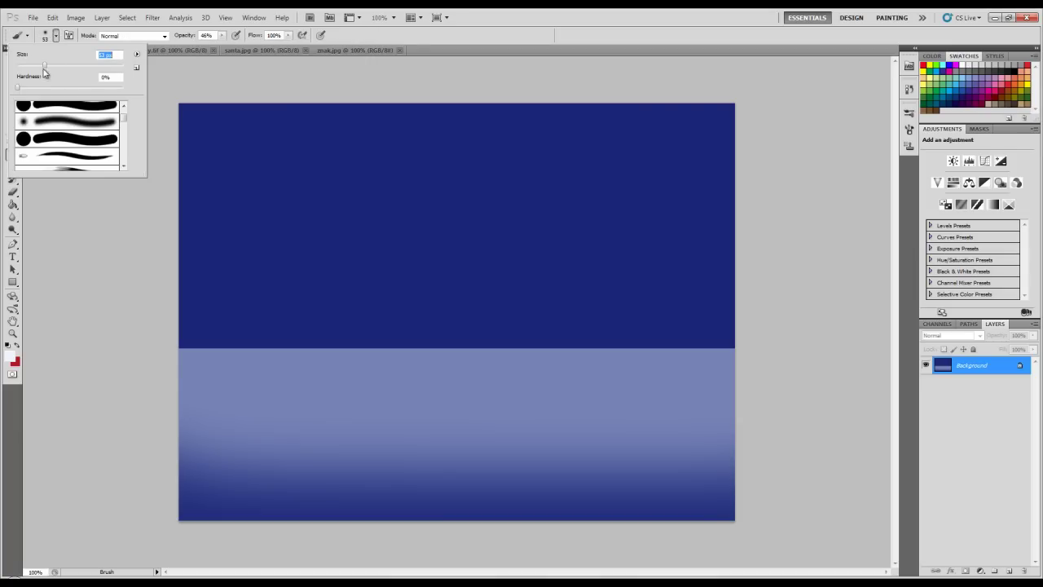
left_click_drag(17, 88, 123, 87)
left_click_drag(44, 65, 29, 65)
type("[")
key("BackSpace")
key("Return")
left_click(519, 226)
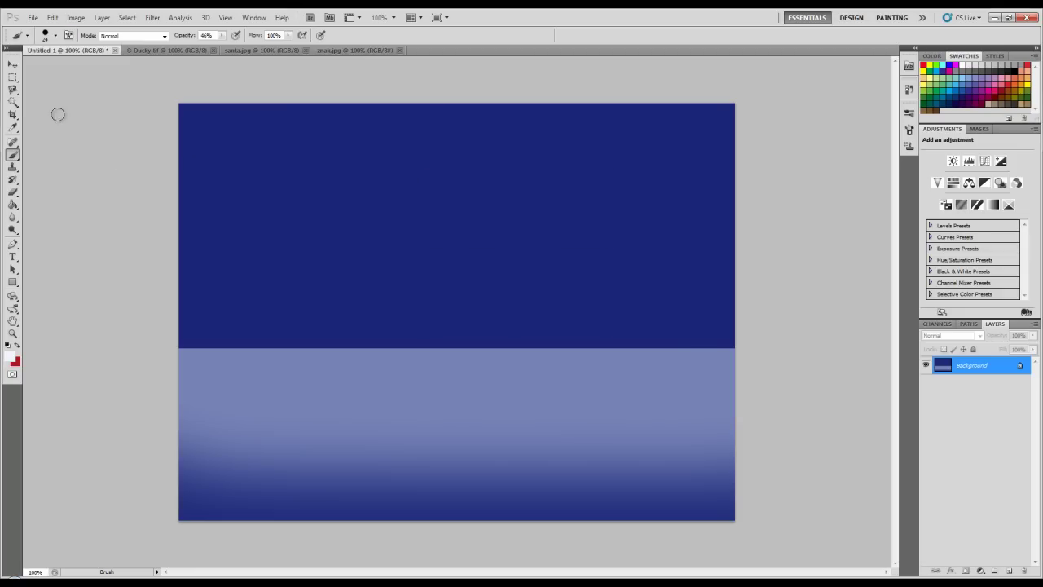
At 100% opacity, paint a bumpy white snow drift at the horizon's right end, then deselect
left_click(14, 77)
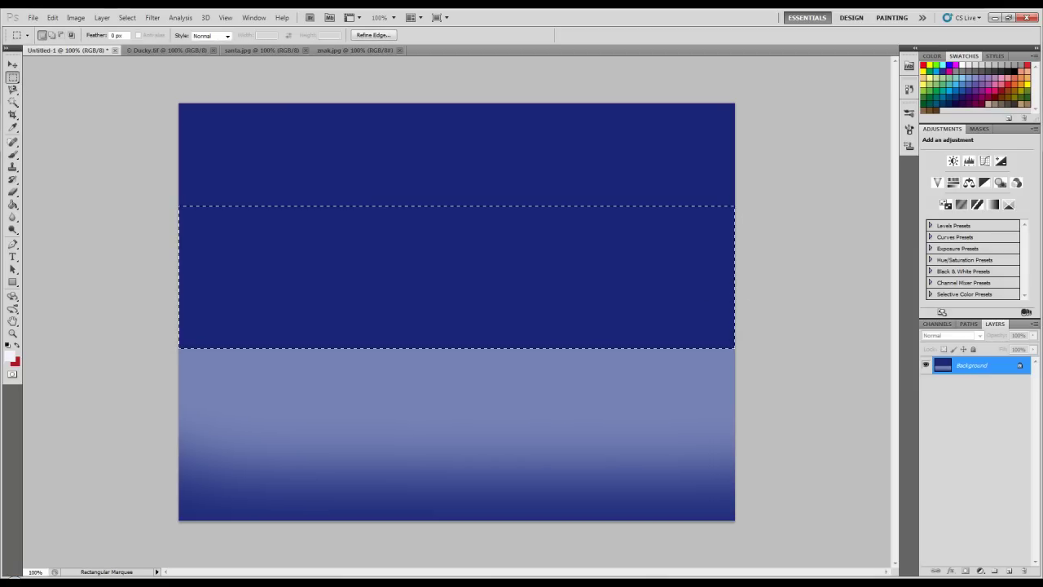
left_click(12, 154)
left_click(726, 311)
key("ctrl+z")
left_click_drag(202, 36, 366, 51)
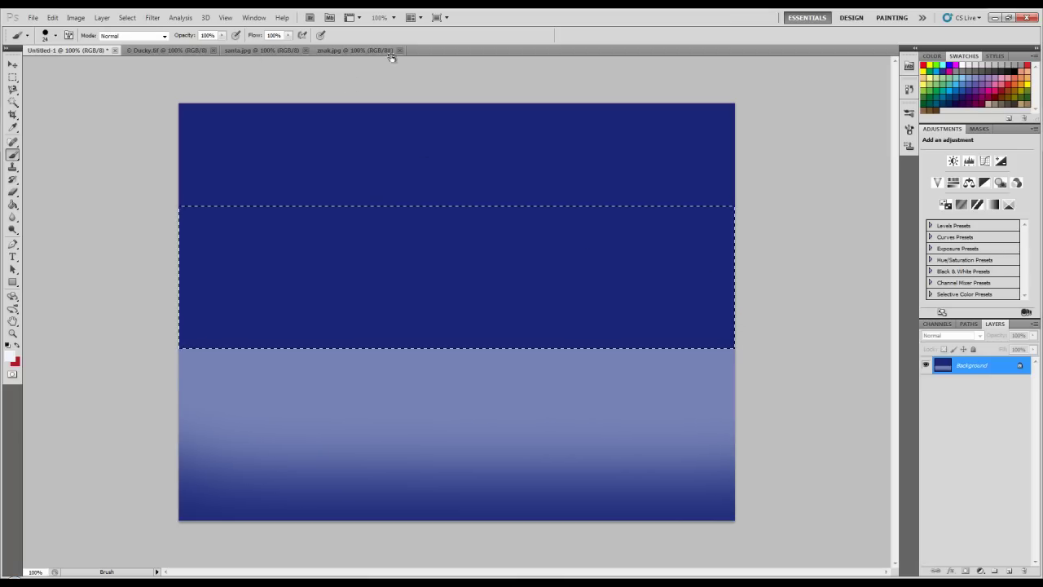
left_click_drag(728, 303, 675, 334)
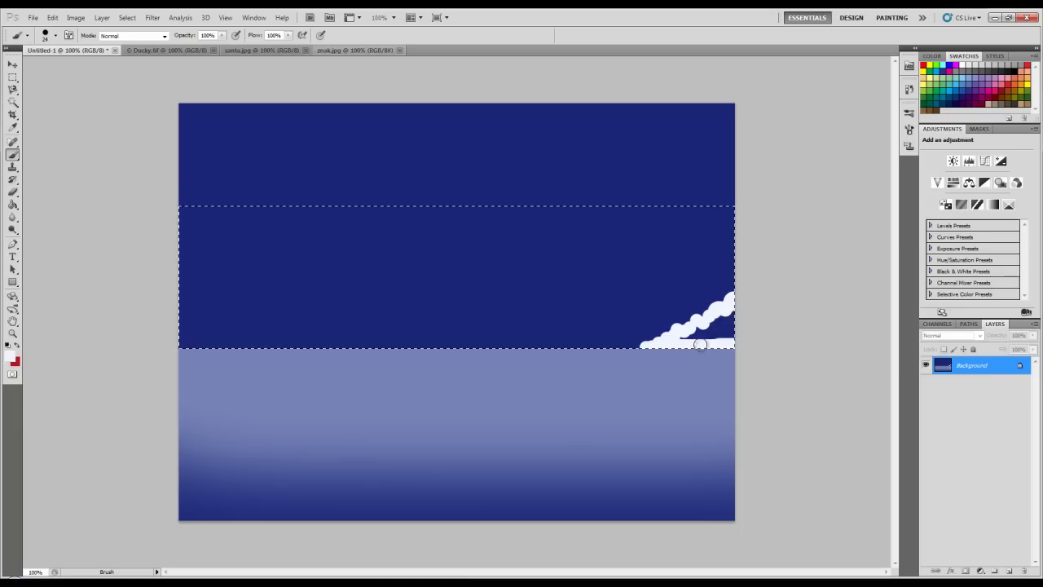
left_click_drag(699, 334, 730, 332)
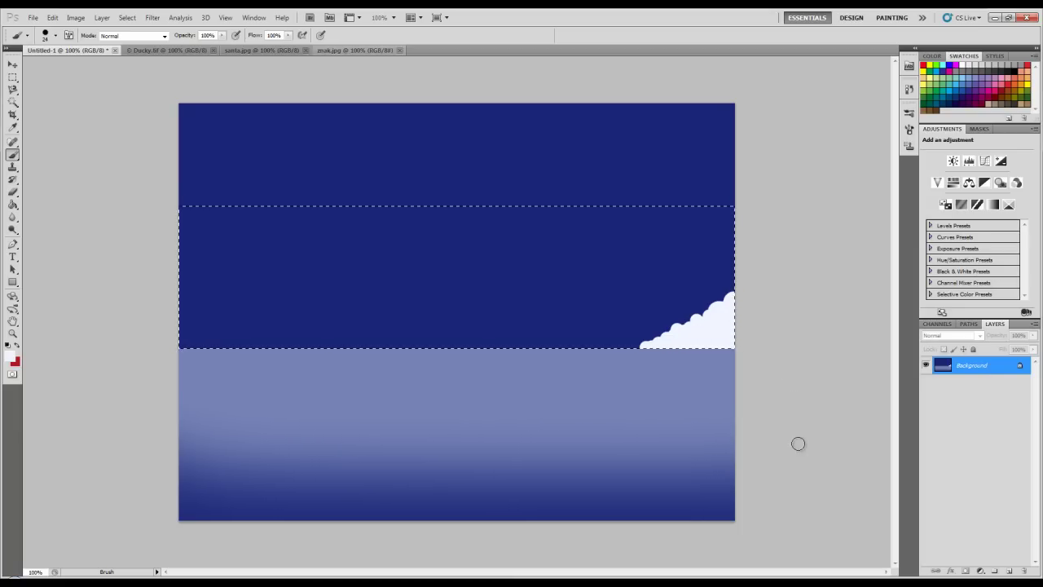
key("ctrl+d")
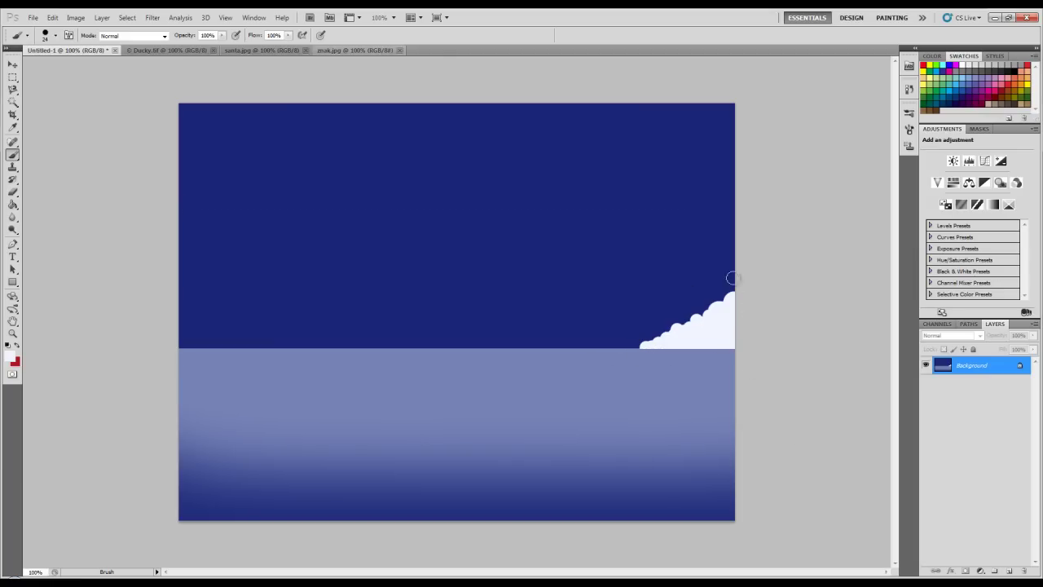
Magic Wand-select the white snow drift and flip the selection down below the horizon
left_click(12, 102)
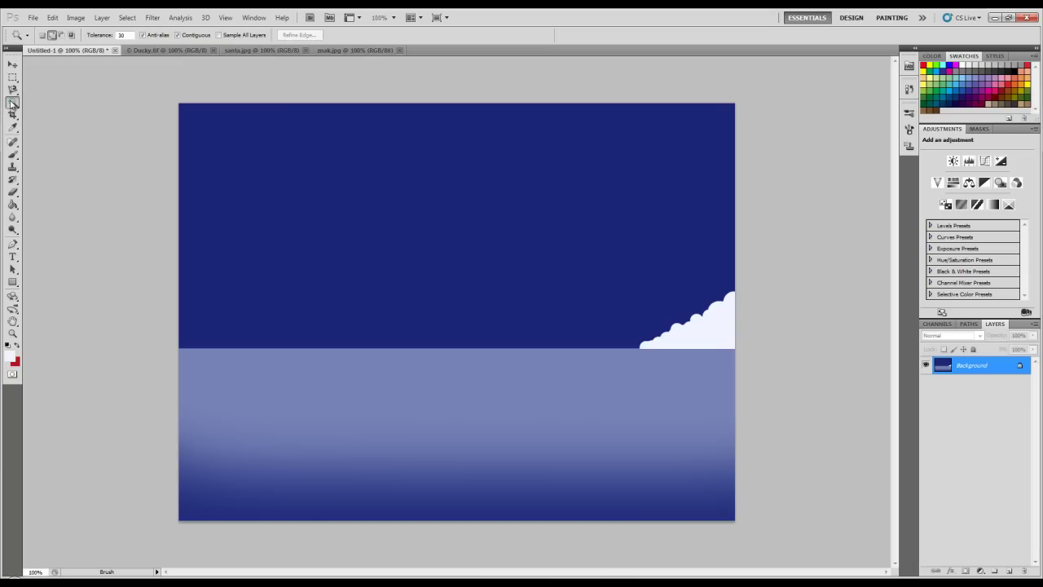
left_click(705, 340)
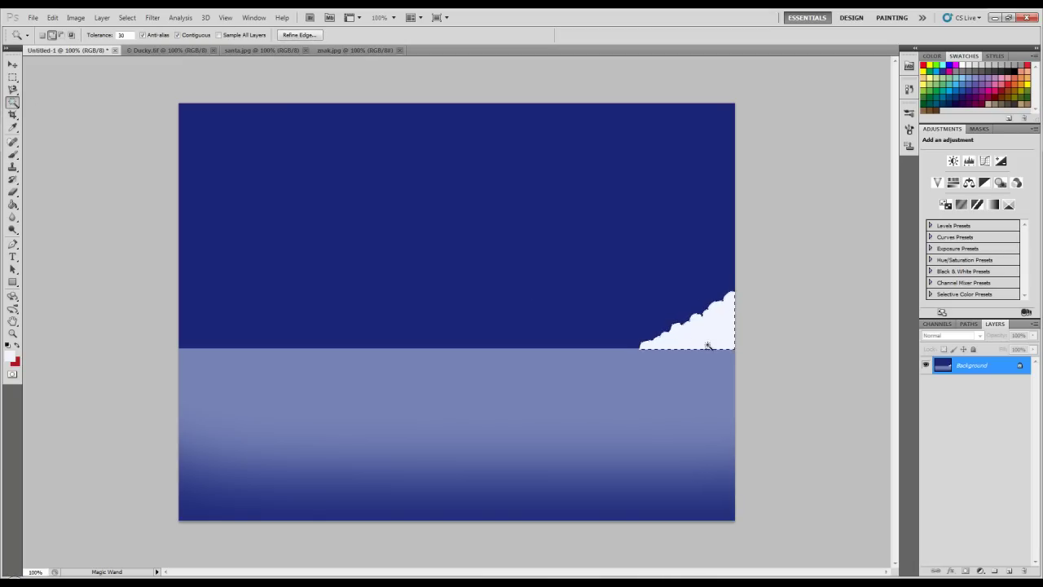
left_click(127, 17)
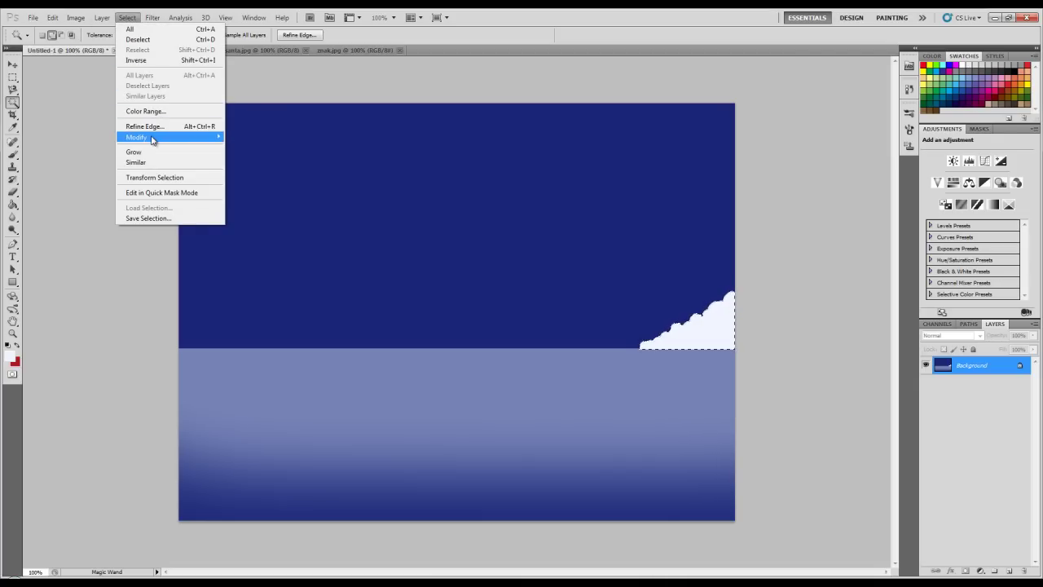
left_click(154, 177)
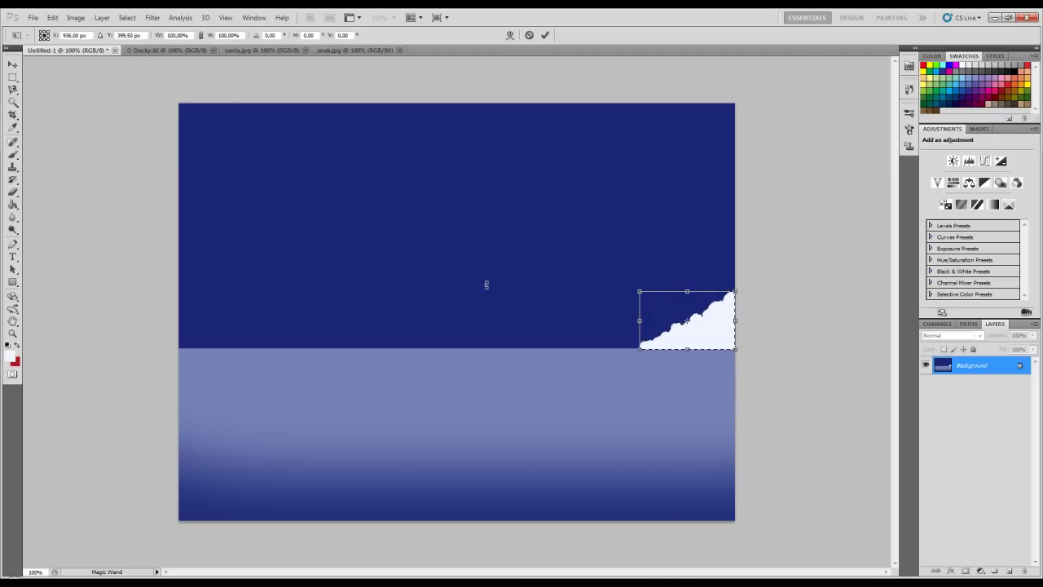
left_click_drag(686, 291, 686, 401)
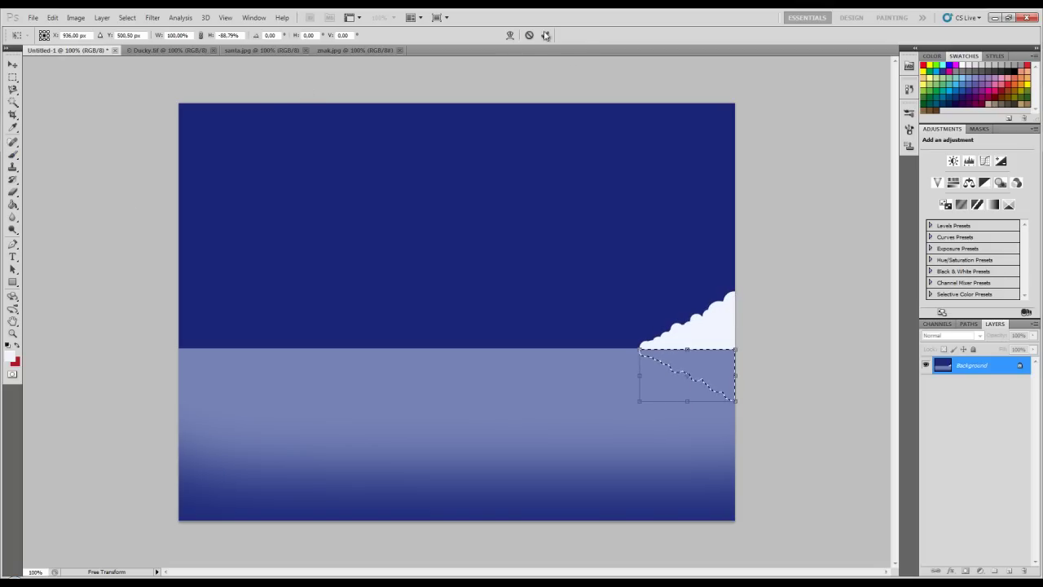
key("Return")
key("w")
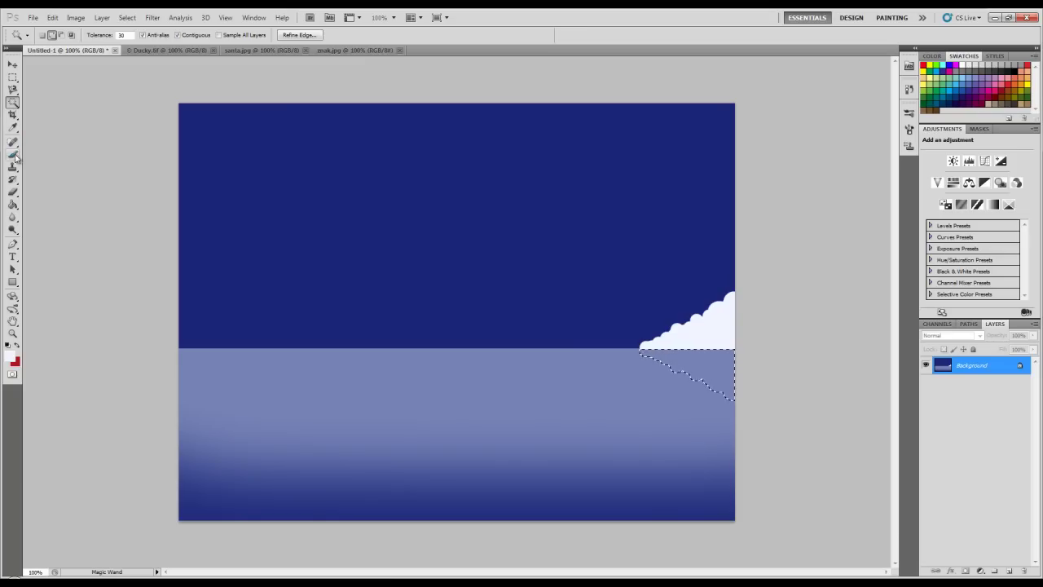
Paint a faint low-opacity reflection inside the flipped outline, then deselect
left_click(12, 154)
left_click_drag(188, 35, 151, 35)
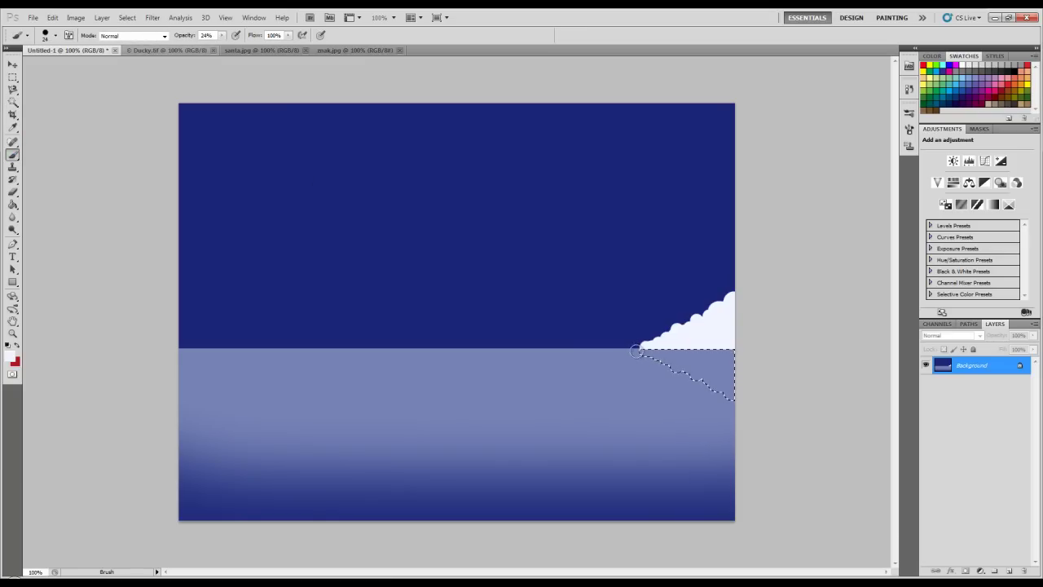
left_click_drag(753, 379, 709, 392)
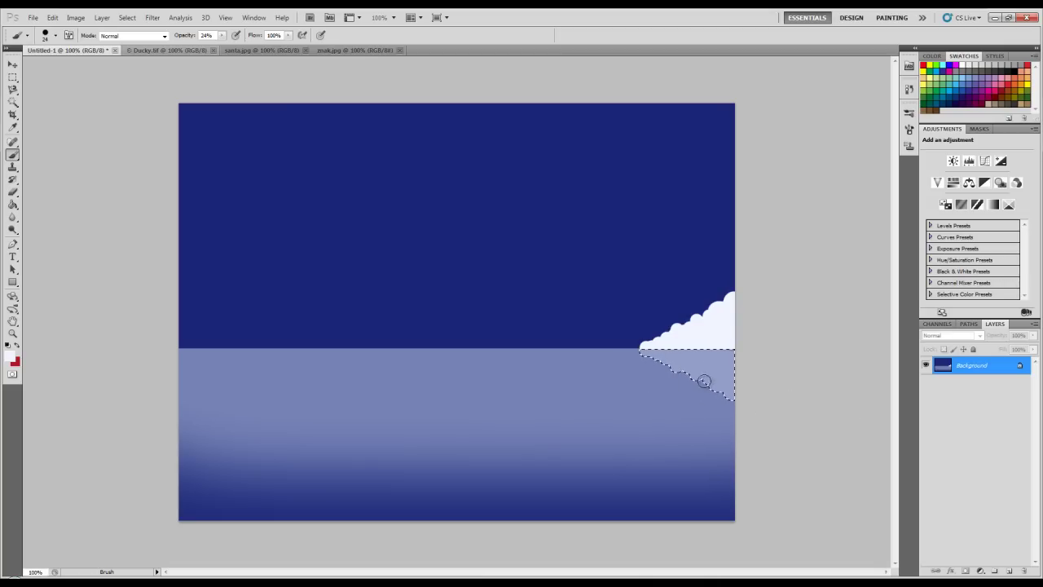
key("ctrl+d")
In znak.jpg, Magic Wand-select the reindeer and sleigh silhouette
left_click(334, 51)
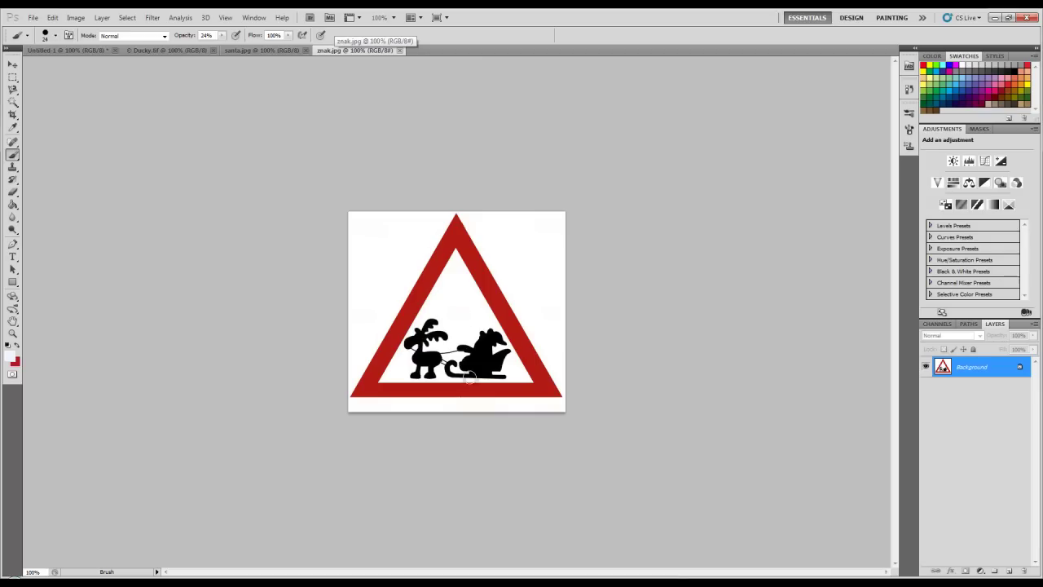
left_click(12, 102)
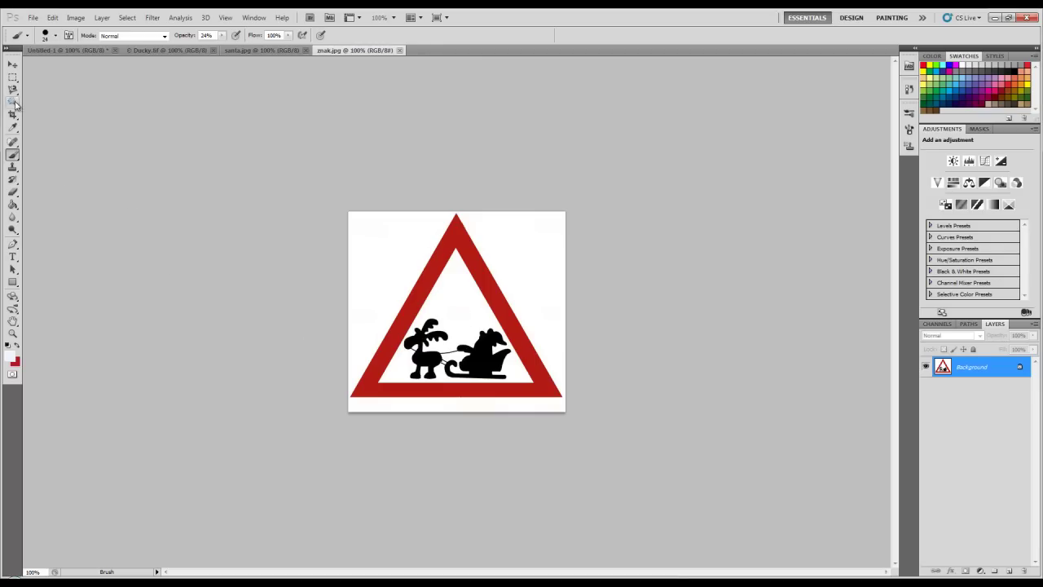
left_click(425, 359)
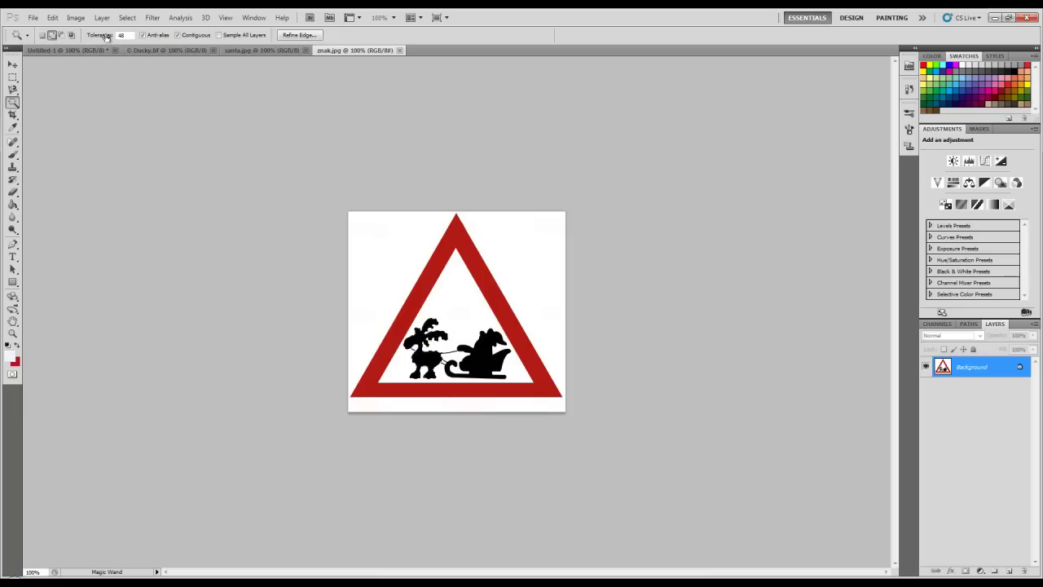
left_click(377, 176)
left_click(488, 355)
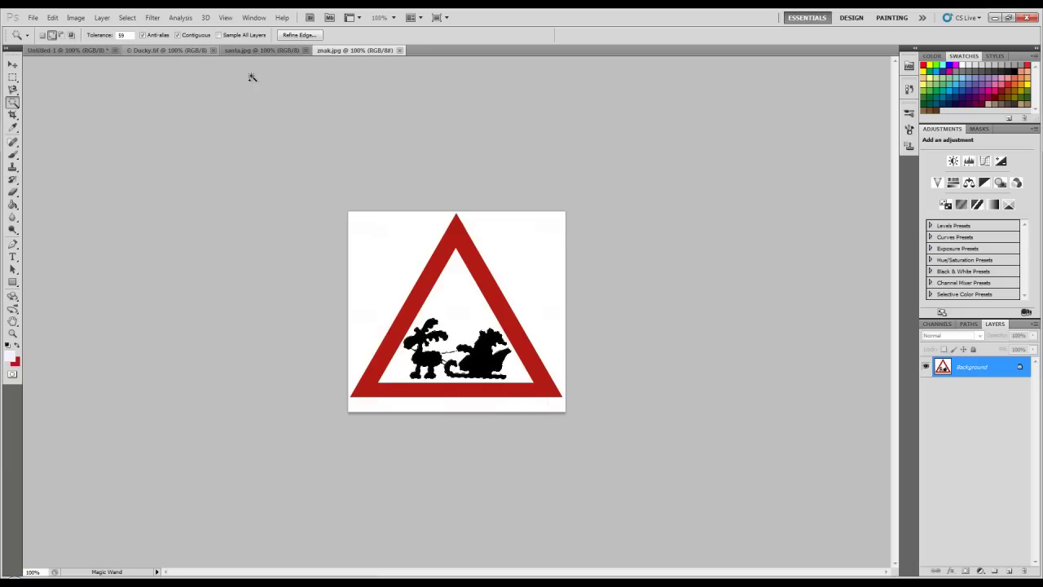
Define the selection as a brush preset named '2' and return to Untitled-1
left_click(52, 18)
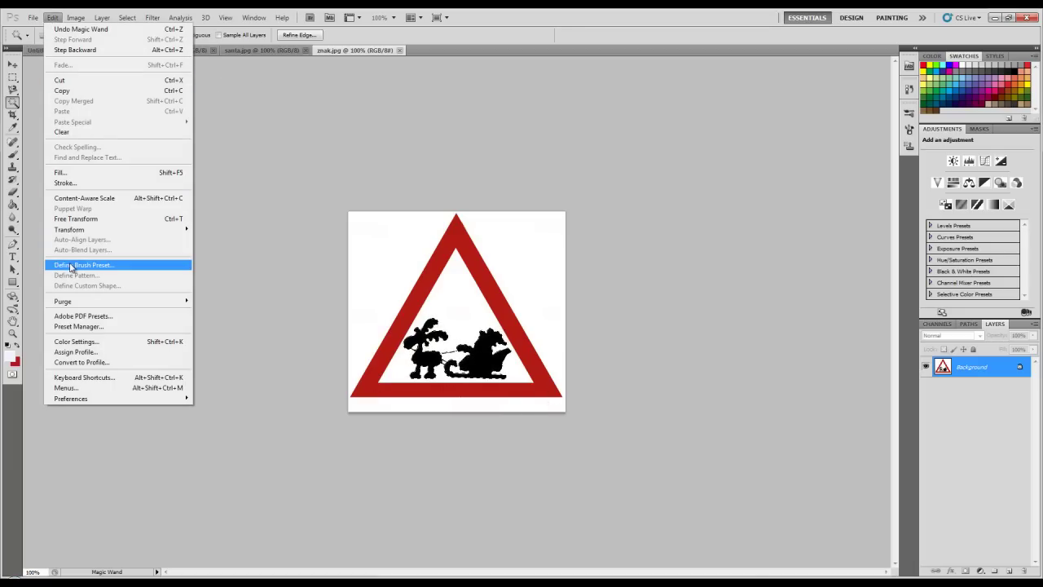
left_click(72, 266)
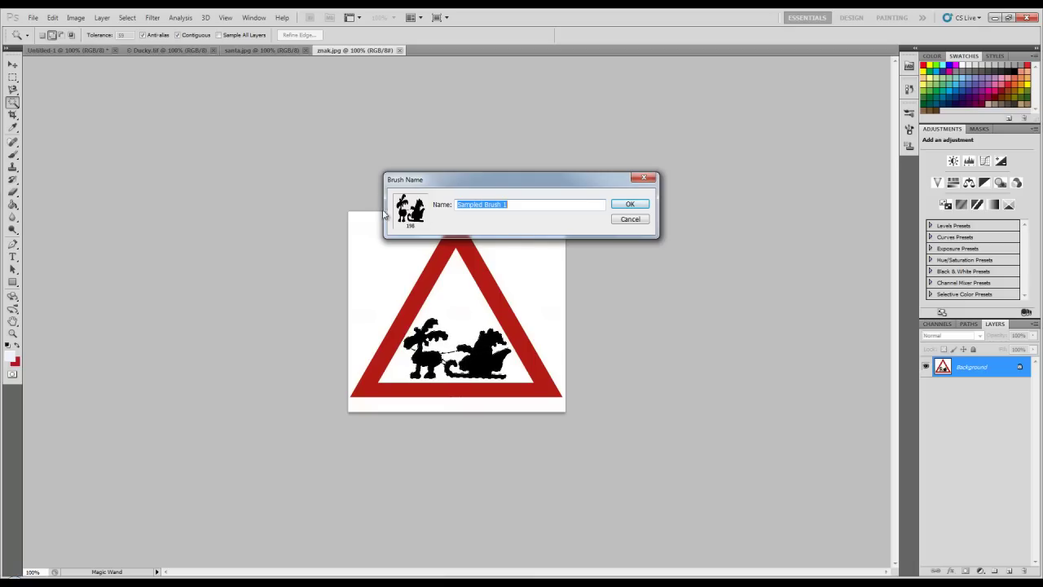
type("2")
left_click(631, 205)
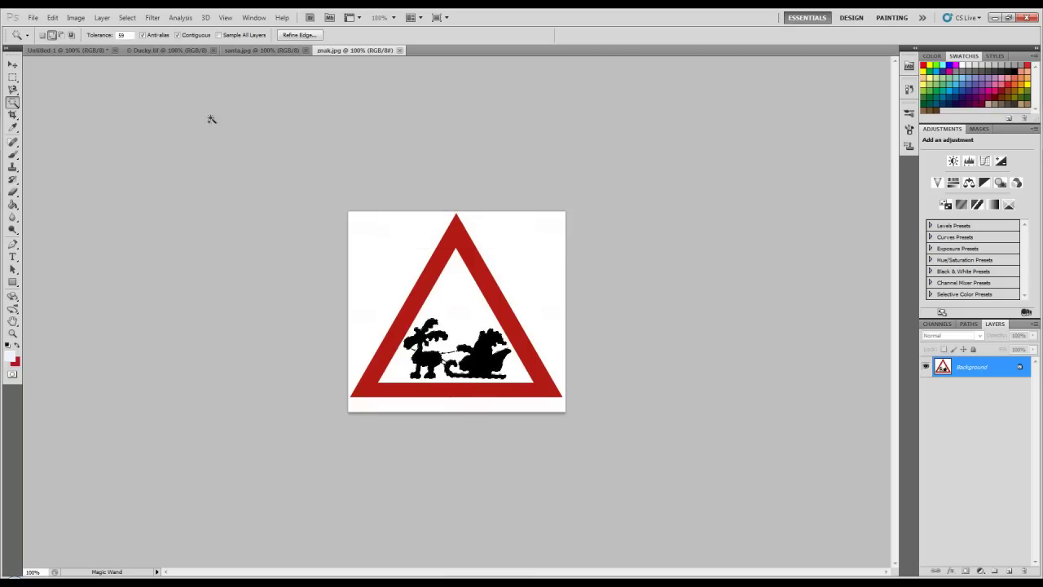
left_click(58, 50)
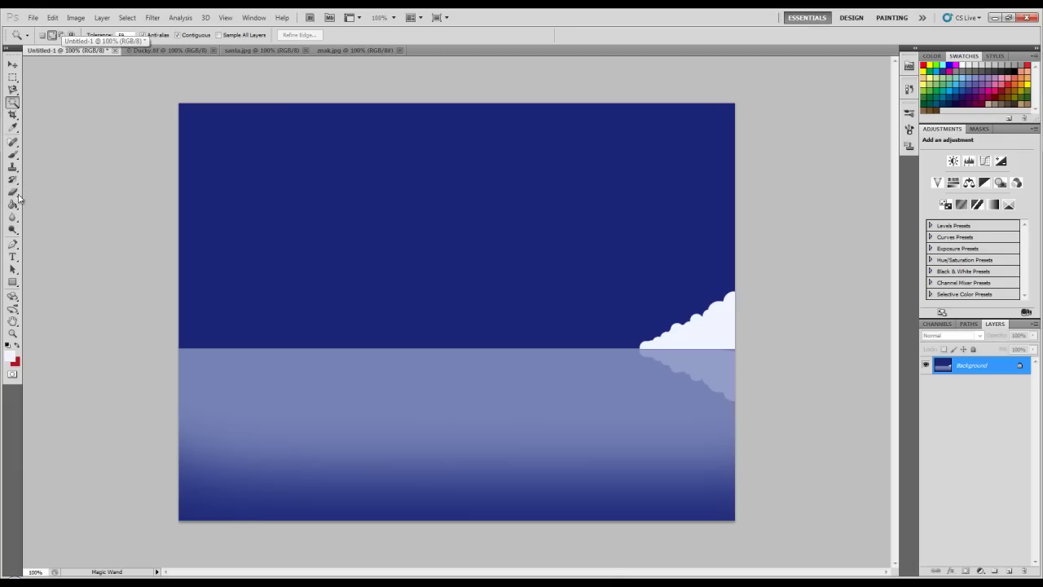
Stamp a solid white reindeer-and-sleigh silhouette on the horizon with the enlarged new brush at 100% opacity
left_click(13, 154)
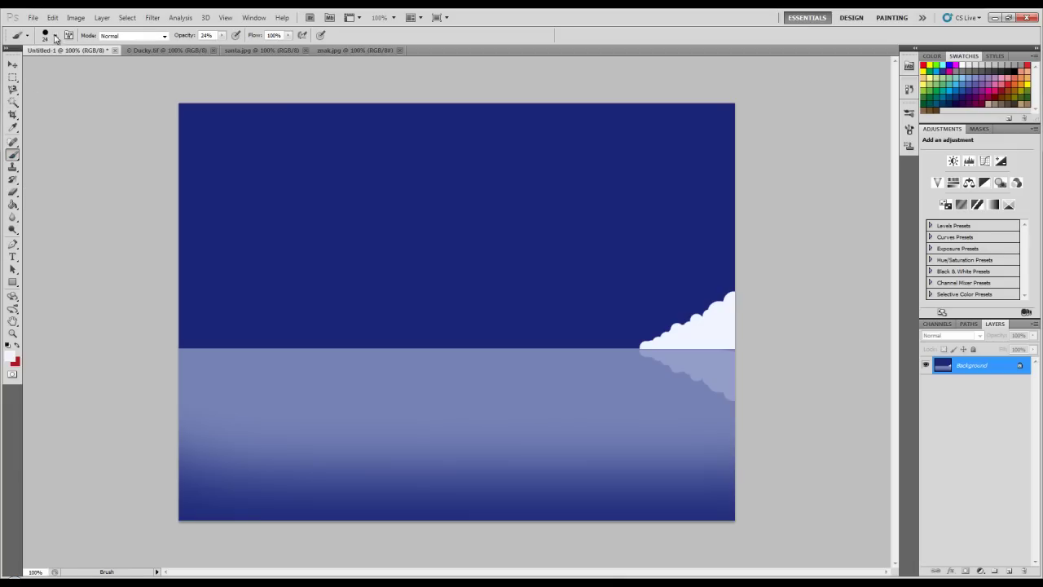
left_click(55, 36)
left_click_drag(126, 121, 126, 163)
left_click(69, 160)
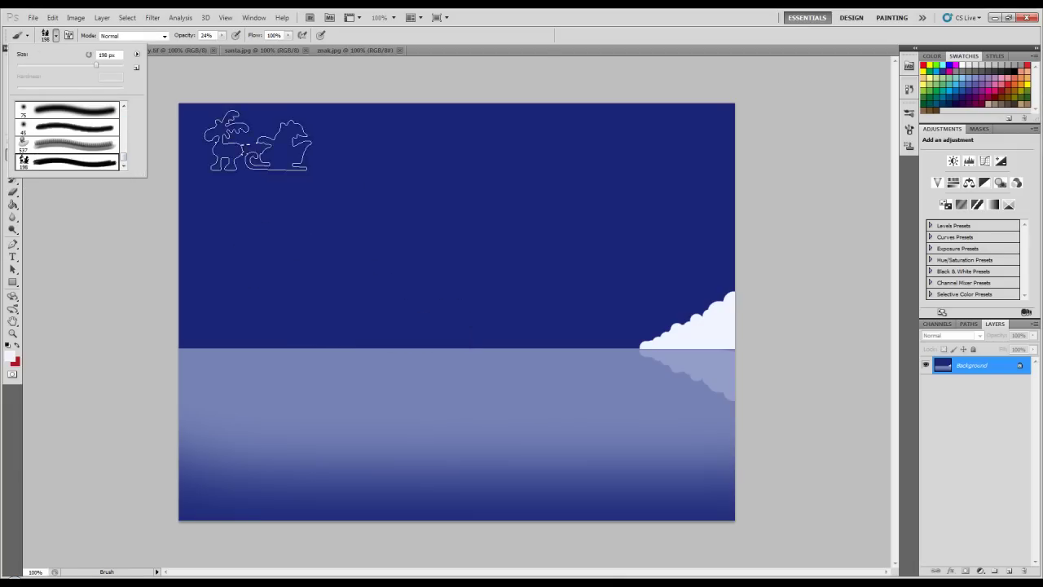
left_click_drag(96, 65, 106, 69)
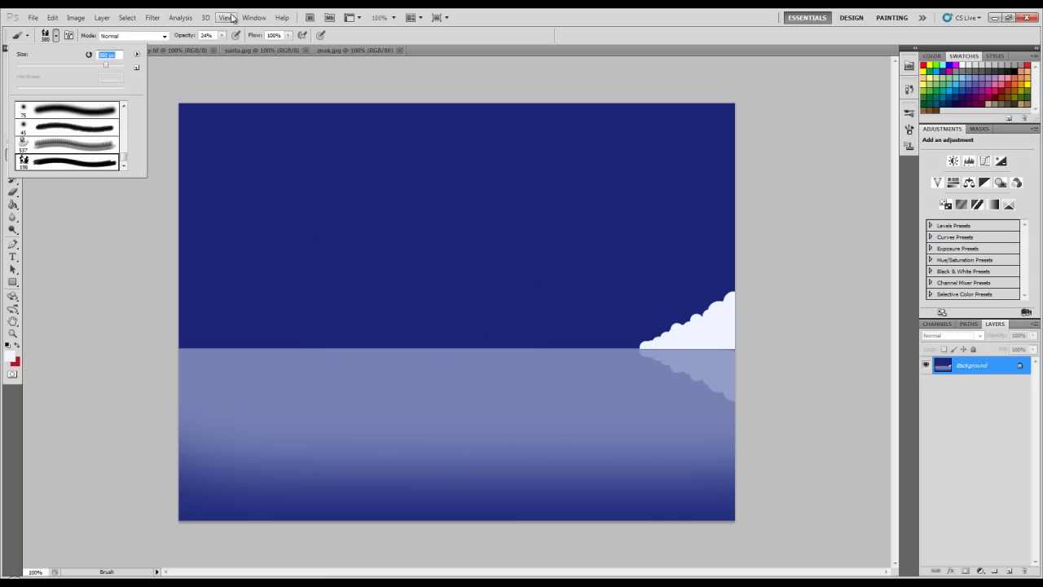
left_click_drag(194, 38, 274, 43)
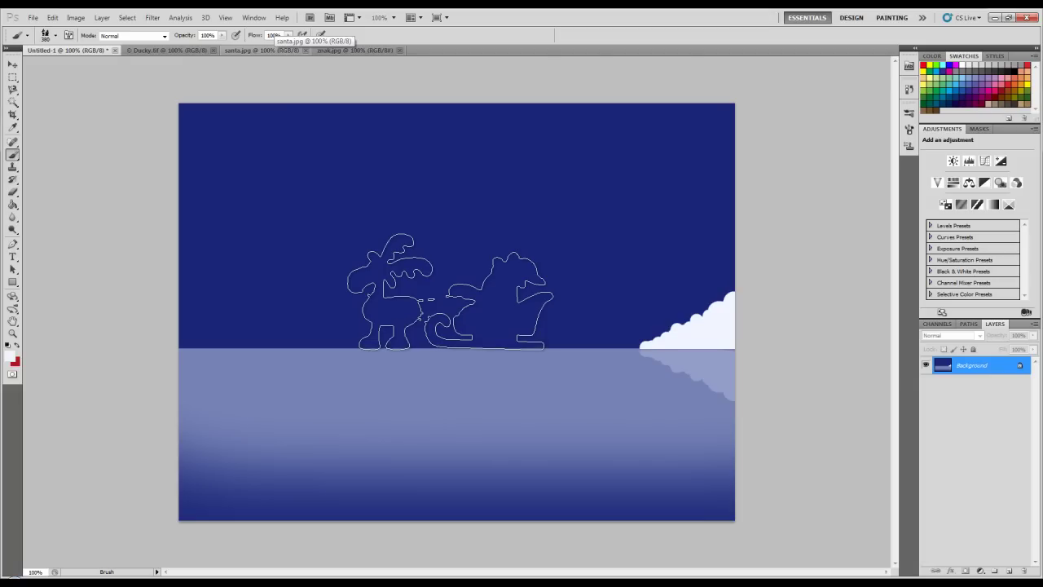
left_click(450, 292)
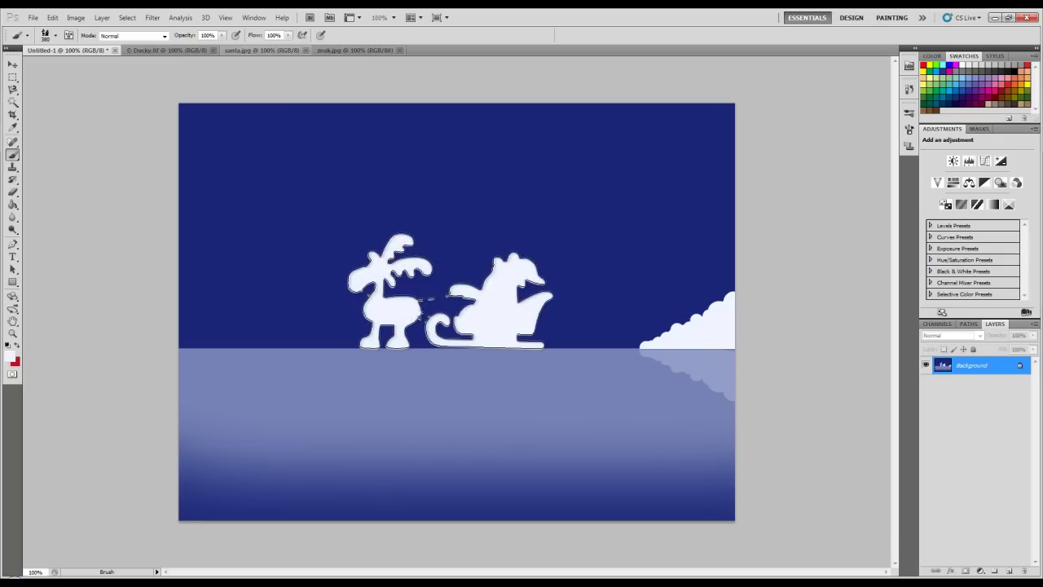
left_click(451, 290)
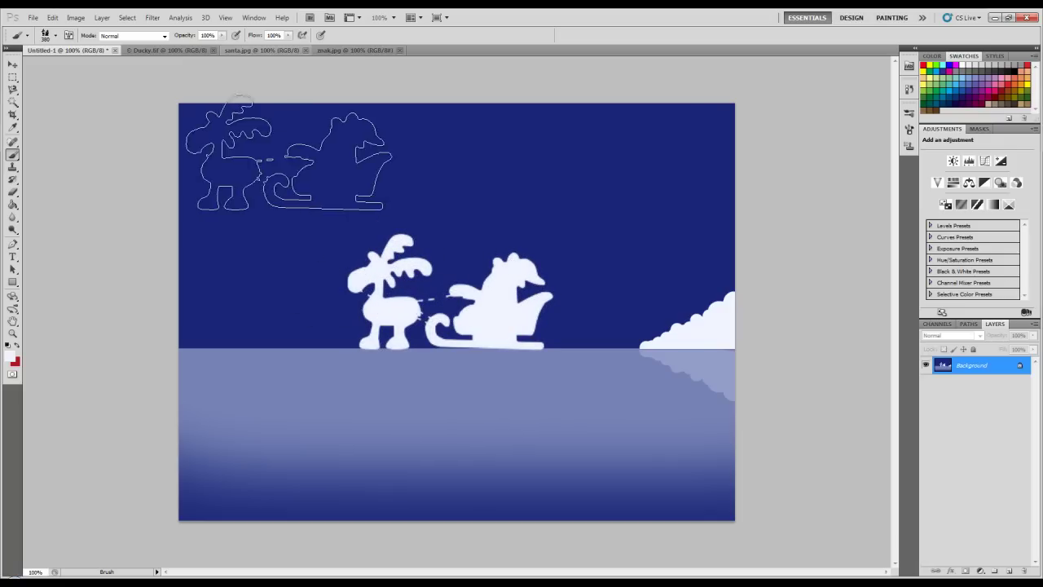
left_click(910, 130)
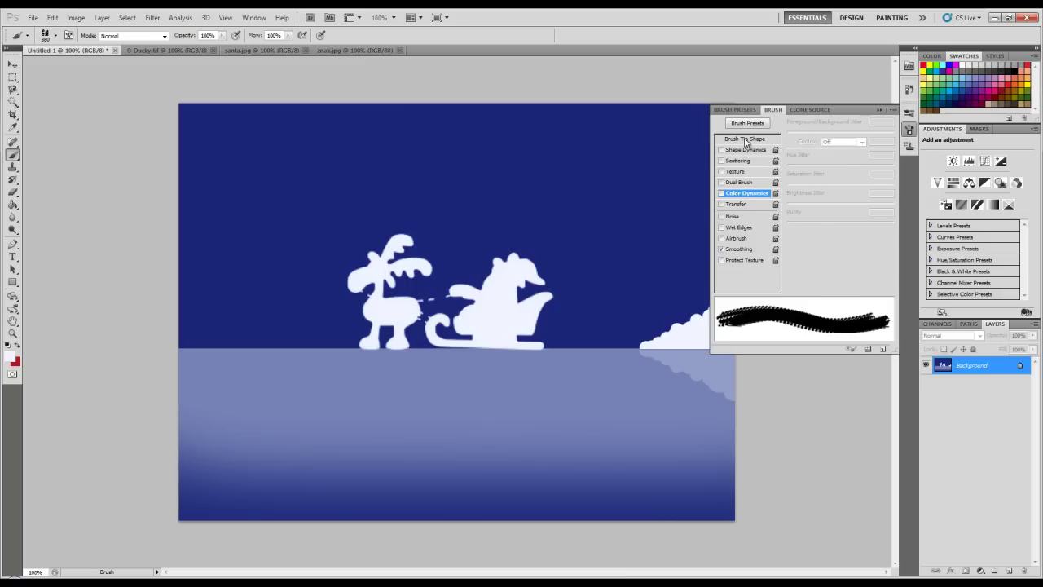
Give the sleigh brush 188% spacing and Flip Y, then stamp a 43%-opacity reflection below the silhouette
left_click(745, 139)
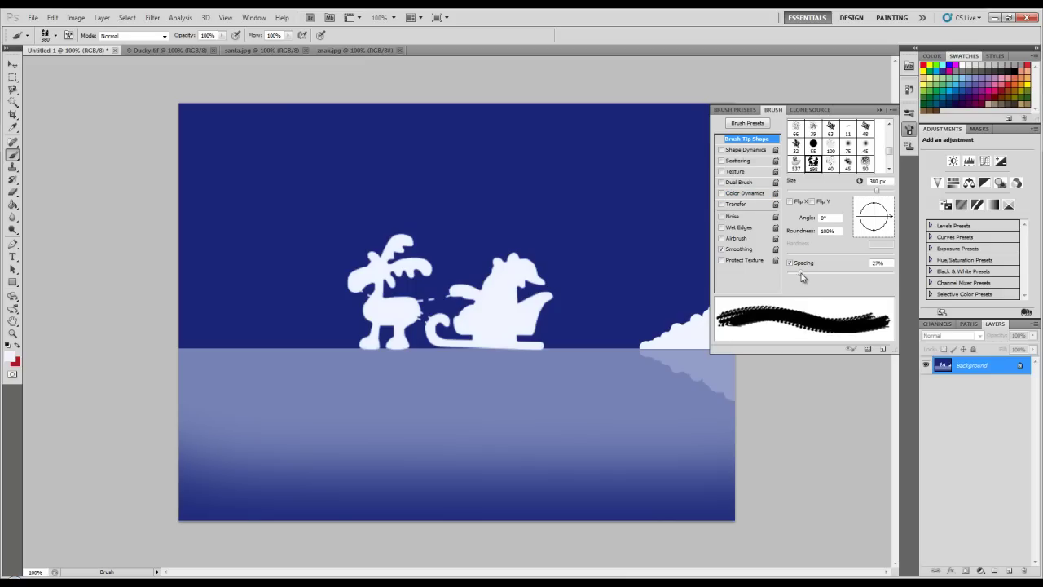
left_click_drag(800, 274, 865, 276)
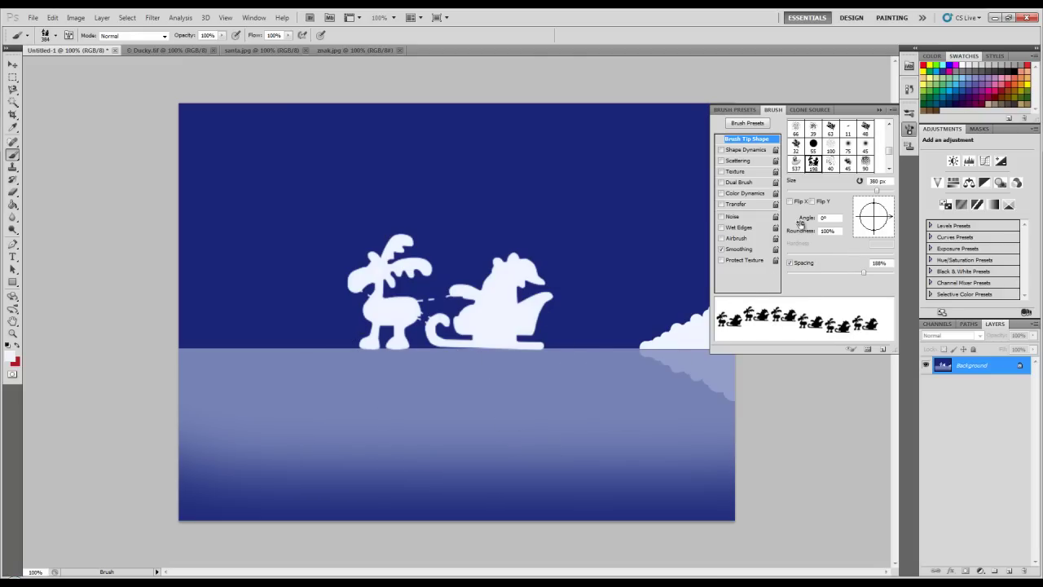
left_click(789, 201)
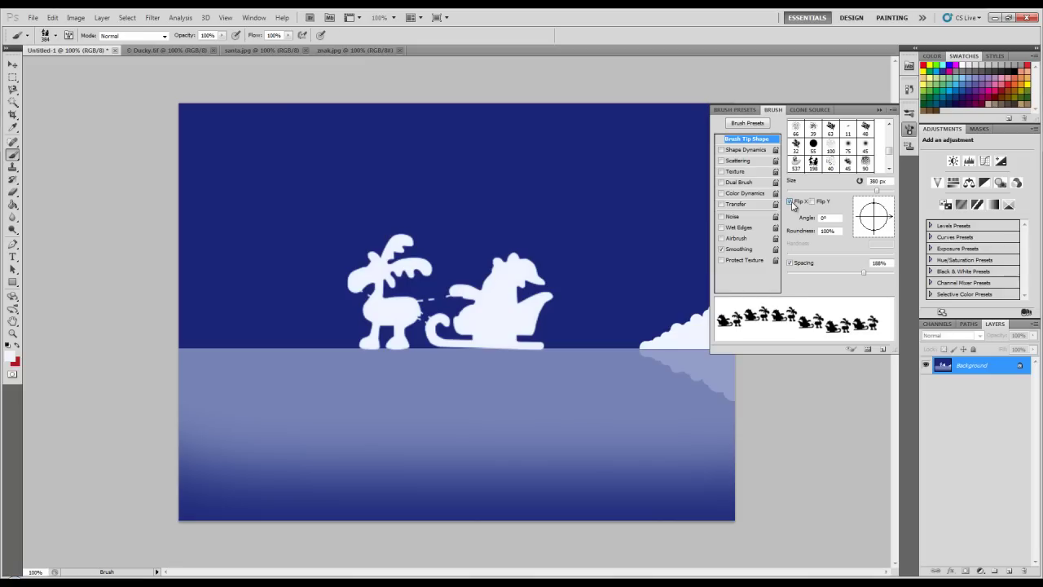
left_click(790, 201)
left_click(811, 201)
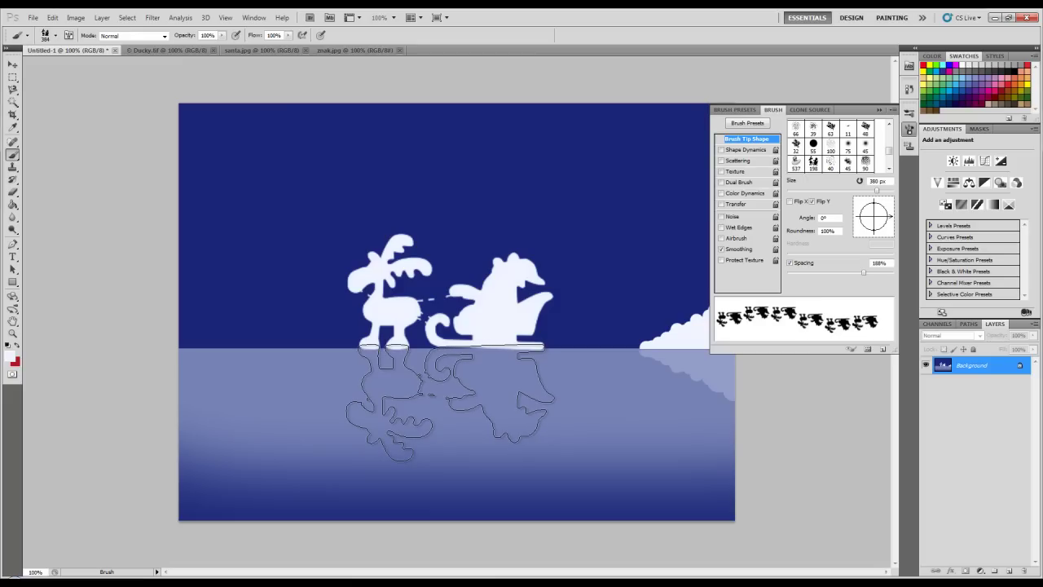
left_click(879, 110)
left_click_drag(187, 36, 155, 36)
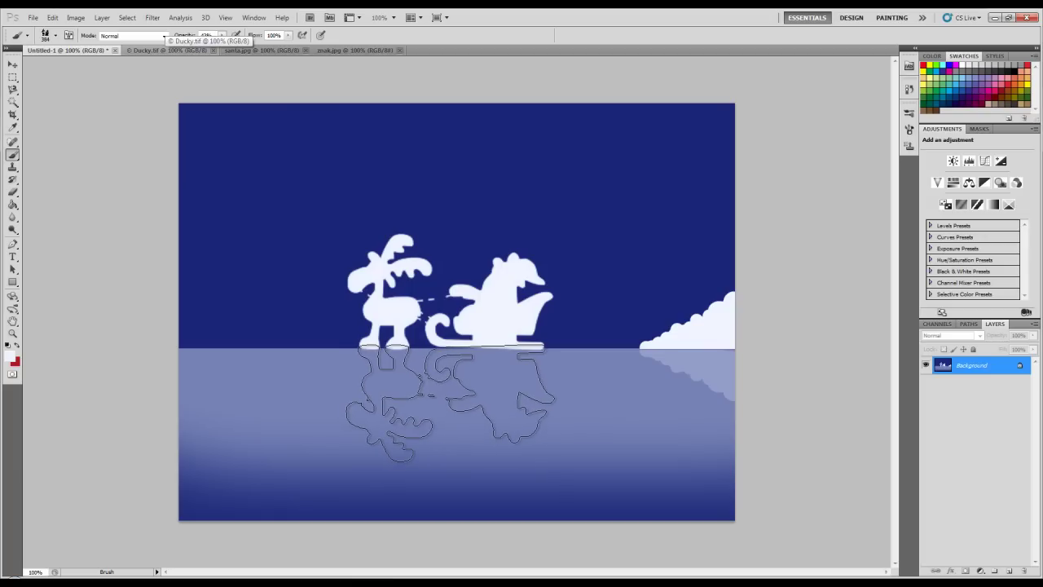
left_click(448, 403)
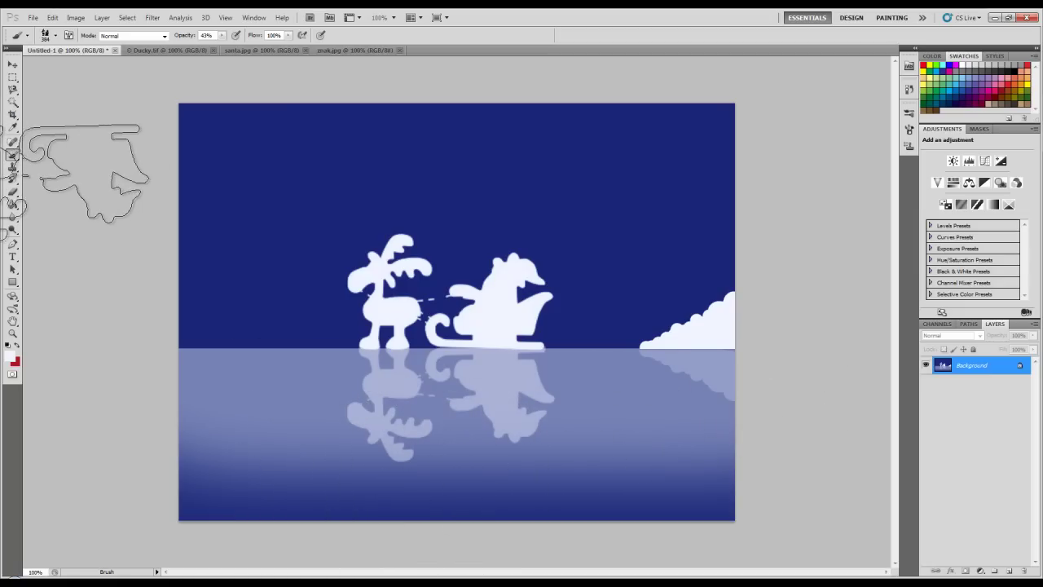
Paint white snow right of the sleigh runner tip with a 10 px hard round brush at 100% opacity
left_click(56, 37)
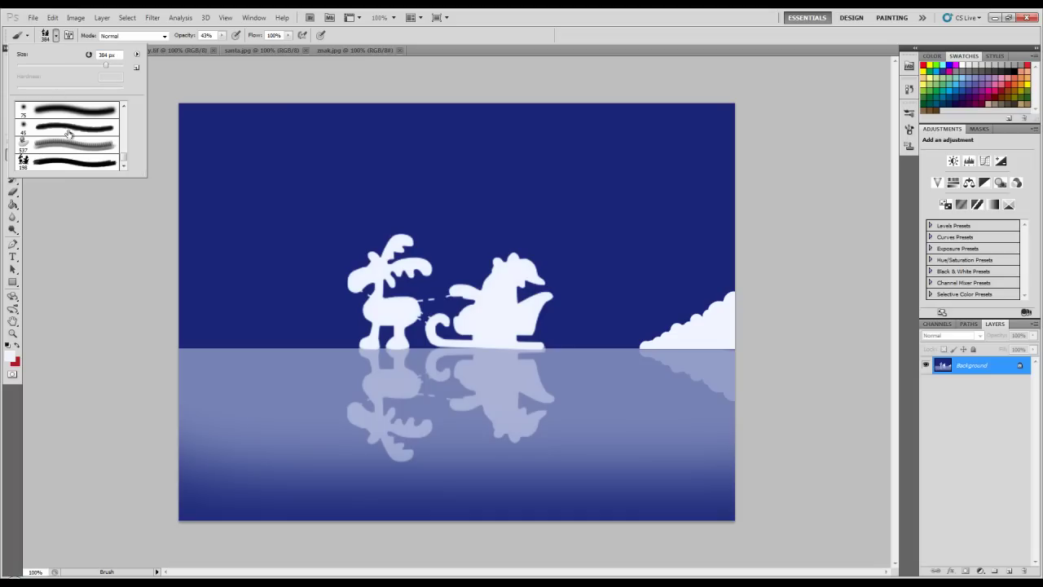
mouse_move(123, 106)
left_mouse_down()
mouse_move(120, 118)
mouse_move(124, 105)
left_mouse_up()
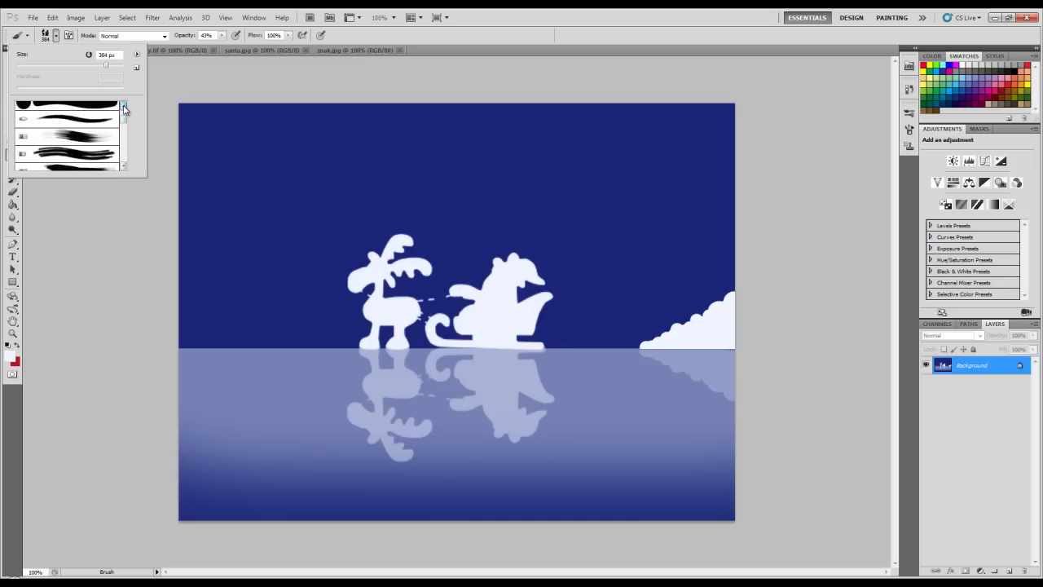
left_click(65, 119)
mouse_move(48, 65)
left_mouse_down()
mouse_move(59, 65)
mouse_move(28, 66)
left_mouse_up()
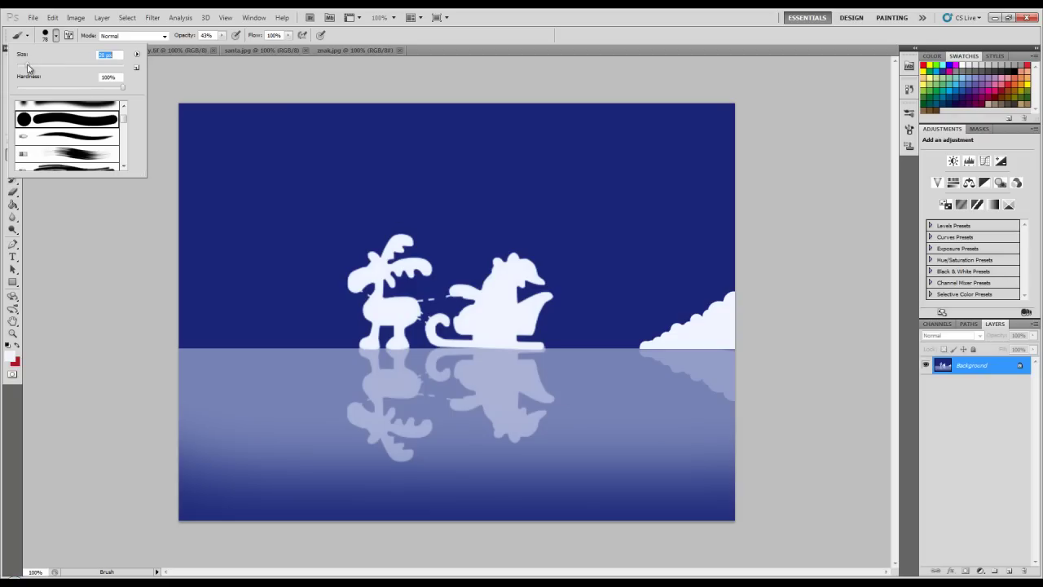
left_click(222, 36)
left_click_drag(222, 48, 602, 402)
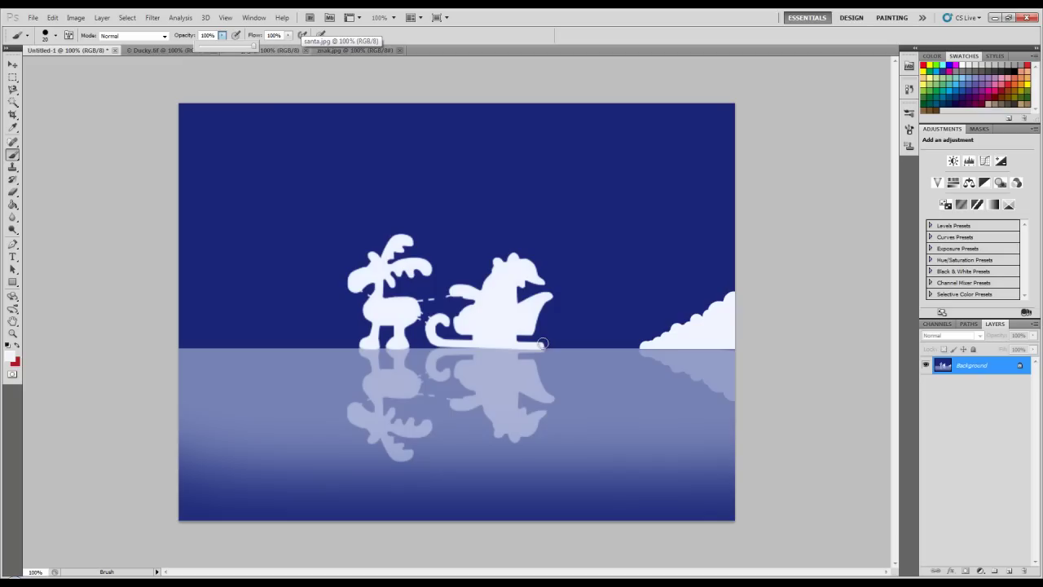
key("bracketleft")
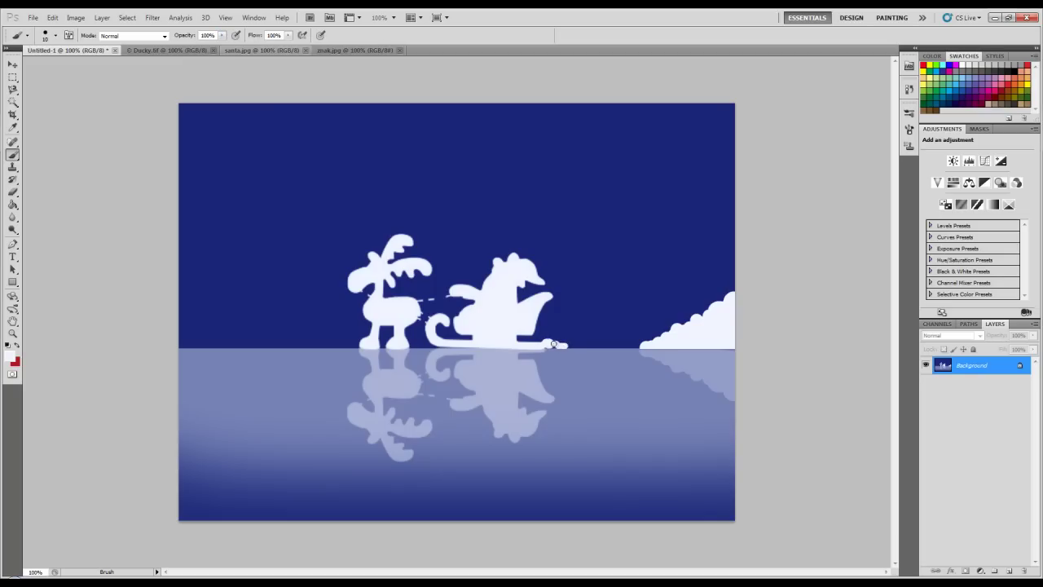
mouse_move(564, 346)
left_mouse_down()
mouse_move(552, 347)
mouse_move(594, 346)
left_mouse_up()
left_click_drag(594, 346, 598, 347)
Lower the brush opacity to 18%
left_click_drag(187, 36, 142, 47)
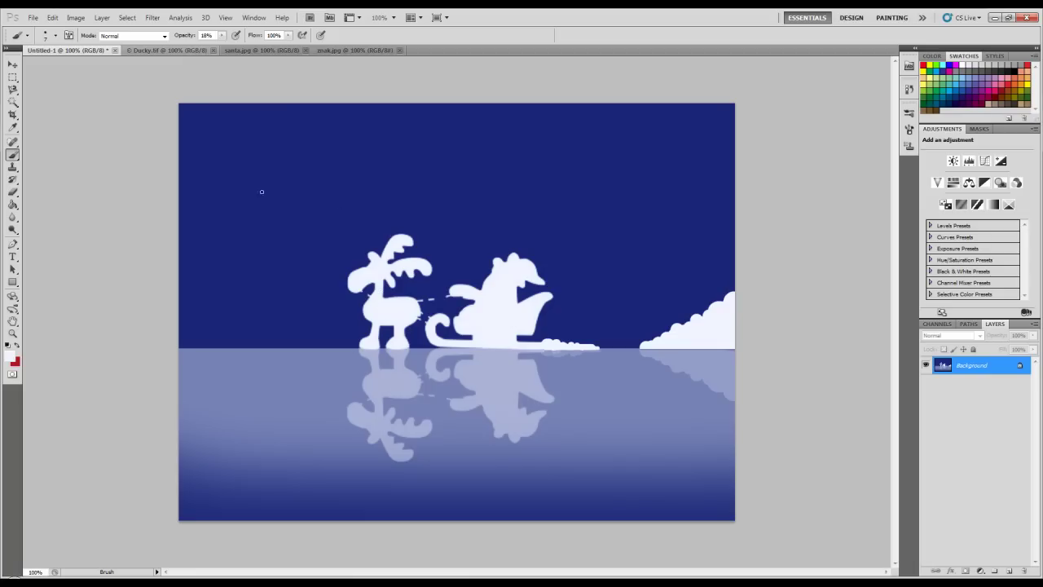
left_click(56, 35)
left_click_drag(125, 120, 128, 157)
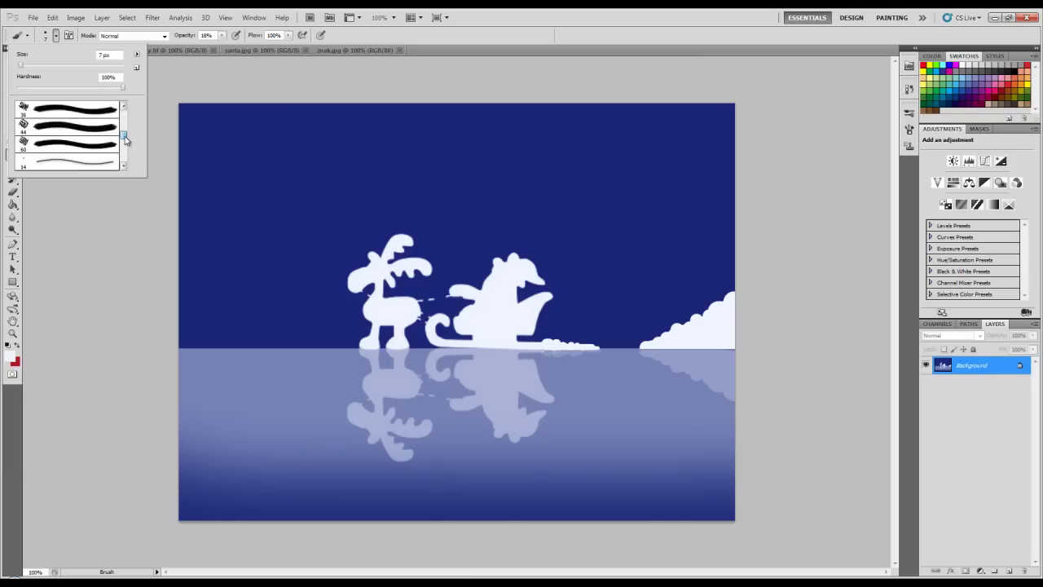
Load the Assorted Brushes set and choose the 20 px Snowflake brush
left_click(137, 55)
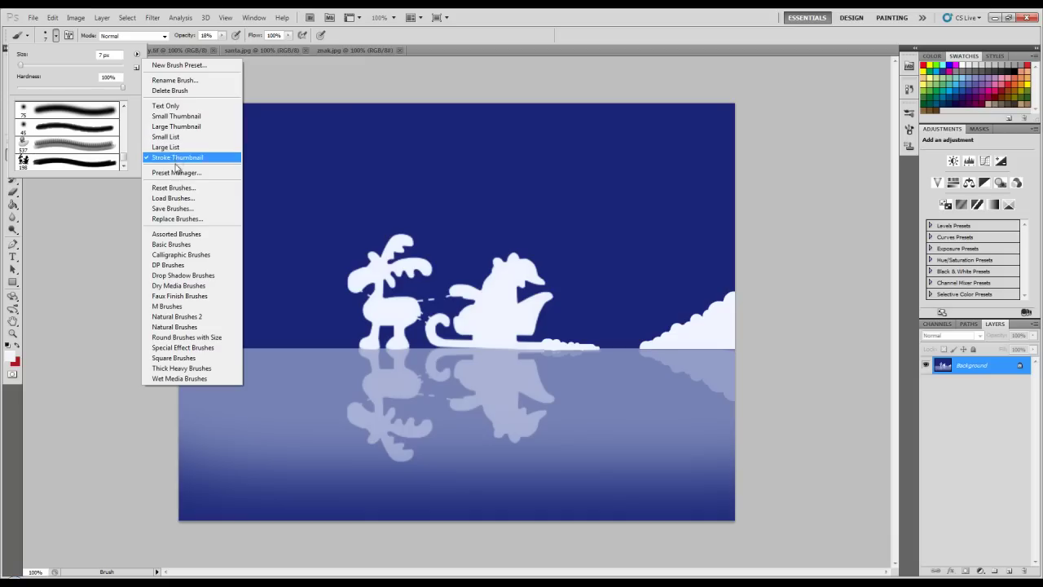
left_click(176, 234)
left_click(56, 36)
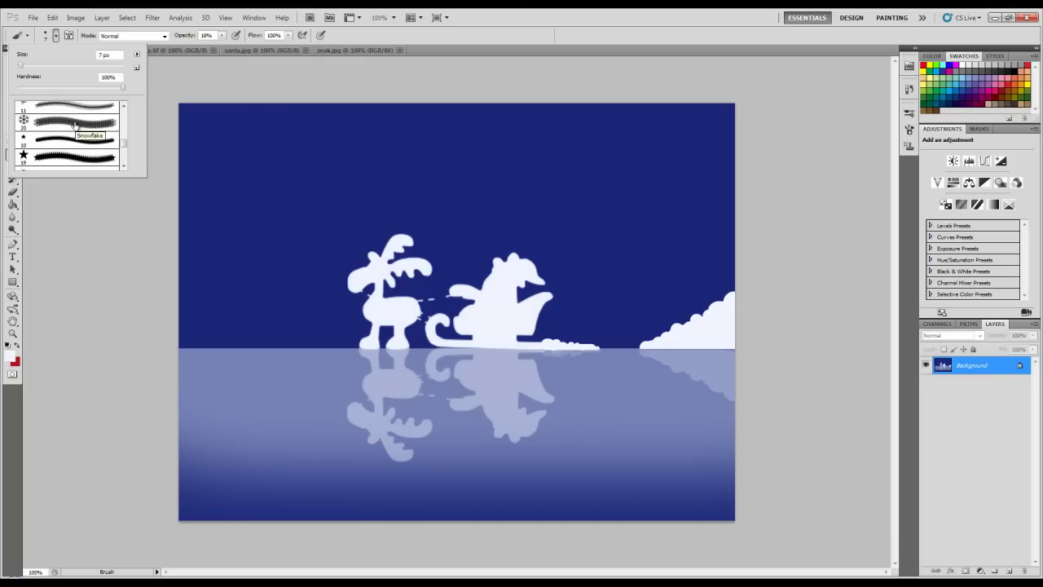
left_click(74, 123)
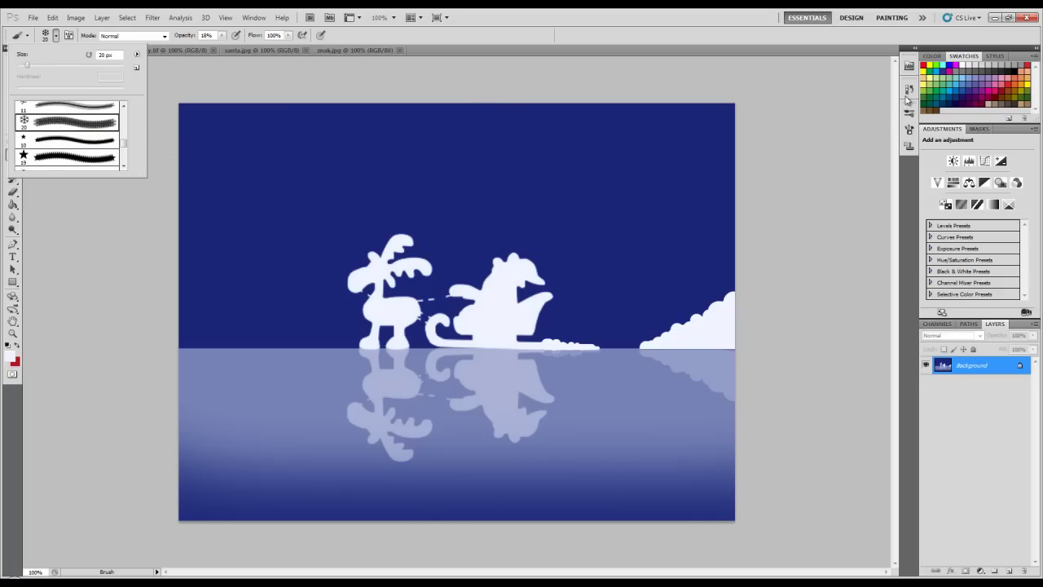
left_click(909, 128)
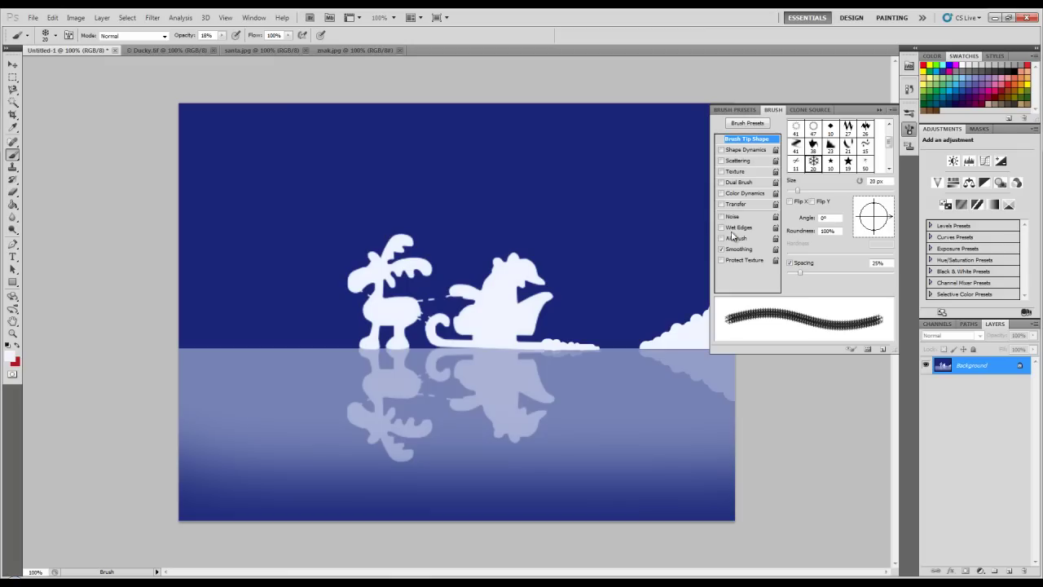
Give the snowflake brush 16% angle jitter, 255% scatter with count 2, and 261% spacing
left_click(739, 151)
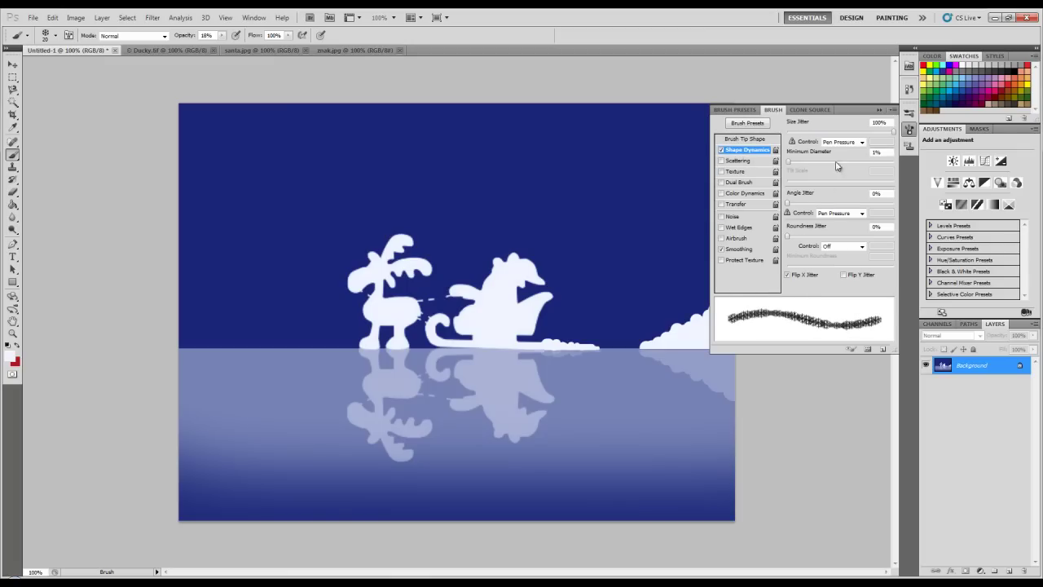
left_click(745, 139)
left_click_drag(803, 276, 840, 280)
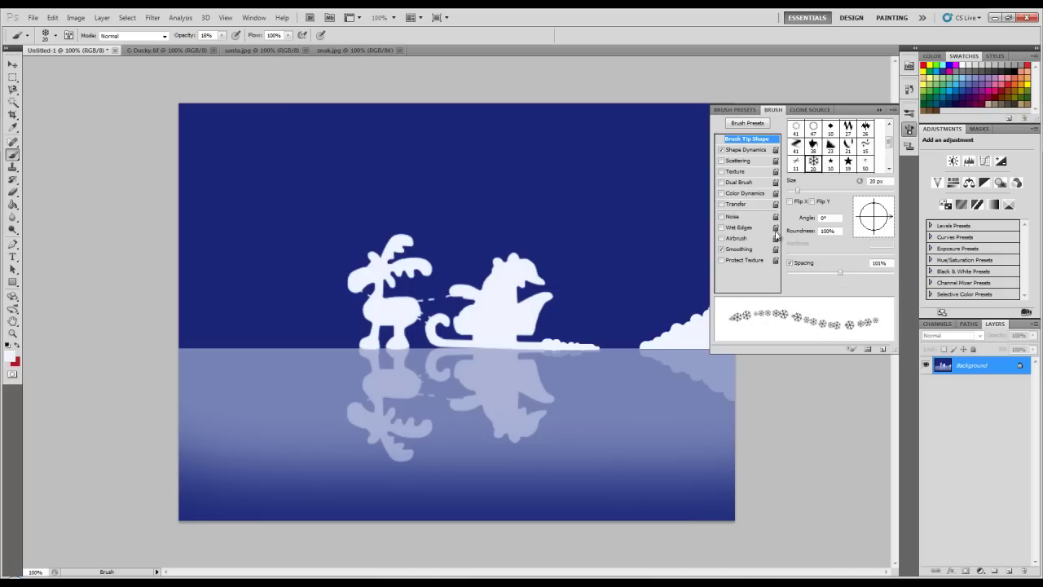
left_click(745, 150)
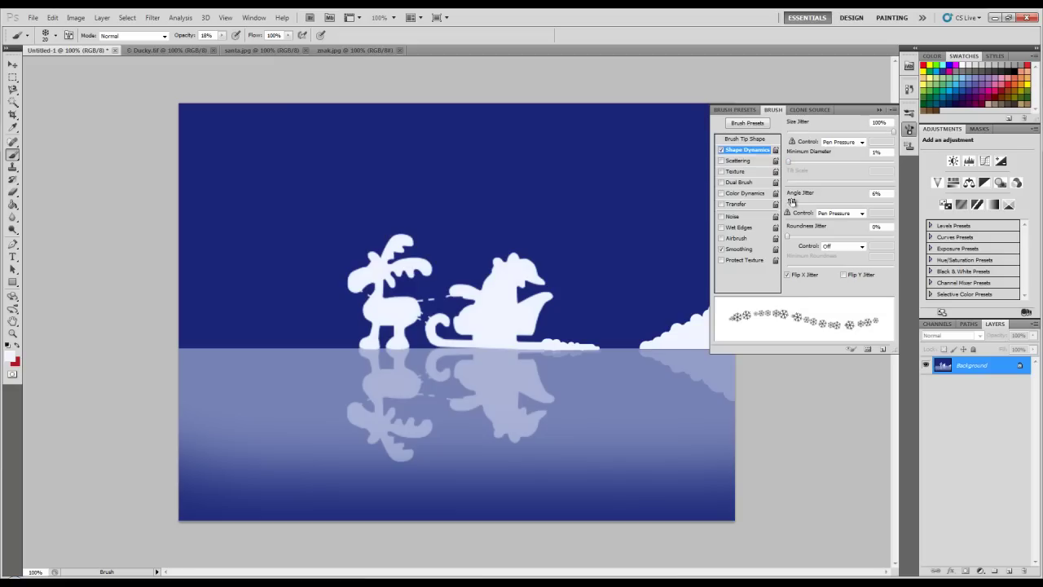
mouse_move(795, 203)
left_mouse_down()
mouse_move(818, 204)
mouse_move(805, 204)
left_mouse_up()
left_click(747, 162)
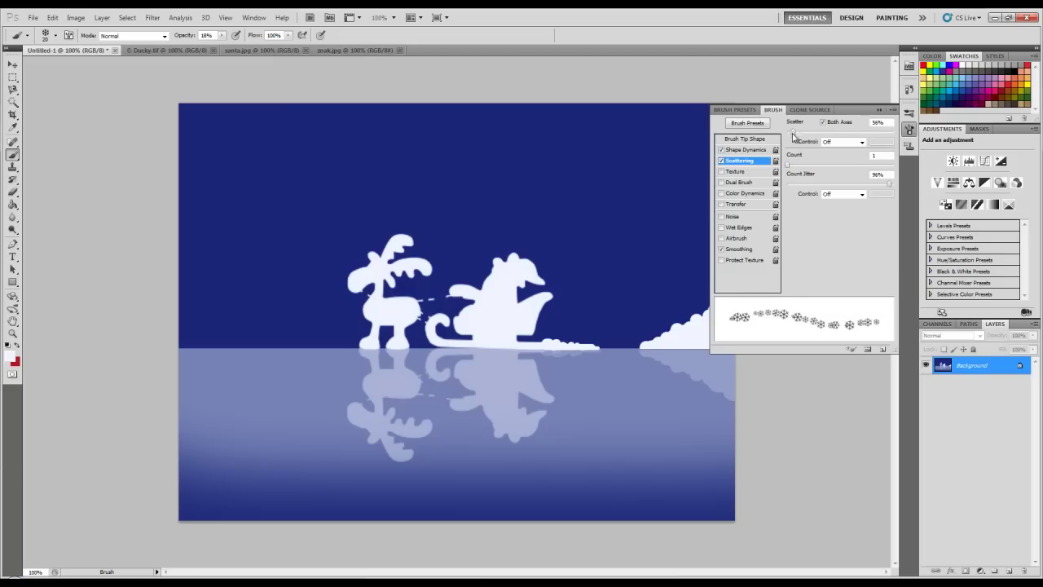
mouse_move(796, 133)
left_mouse_down()
mouse_move(895, 125)
mouse_move(813, 132)
left_mouse_up()
left_click_drag(788, 165, 793, 168)
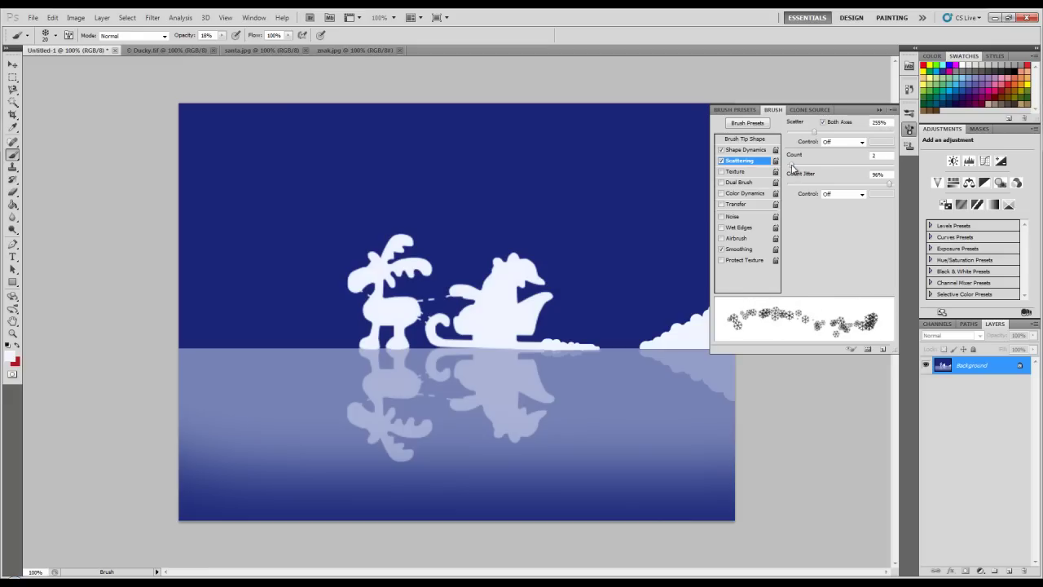
left_click(745, 140)
left_click_drag(846, 272, 870, 273)
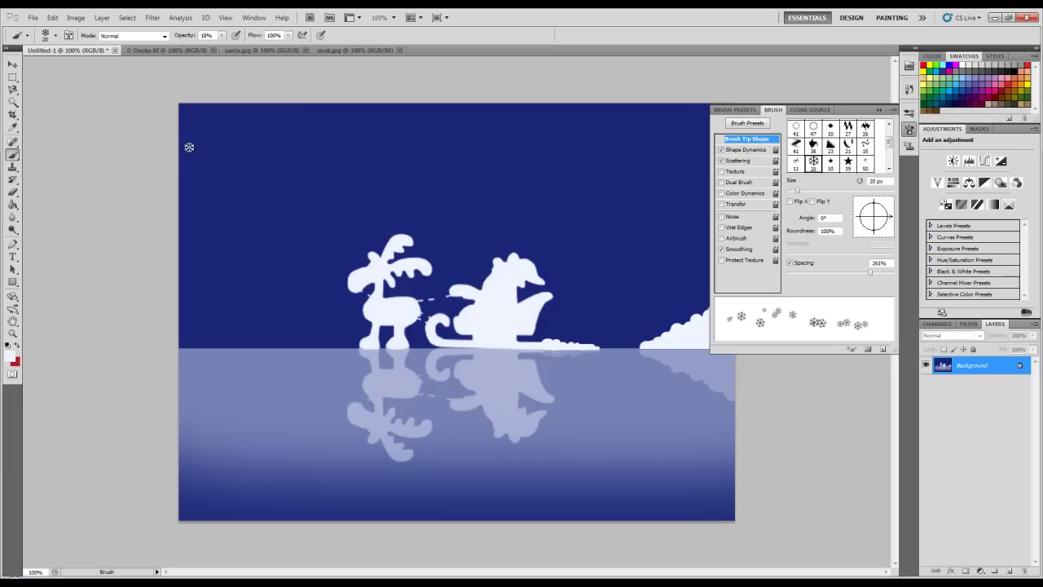
Paint snowflake trails across the sky at 100% opacity, widening spacing and reducing count to 1
key("0")
left_click_drag(215, 121, 681, 223)
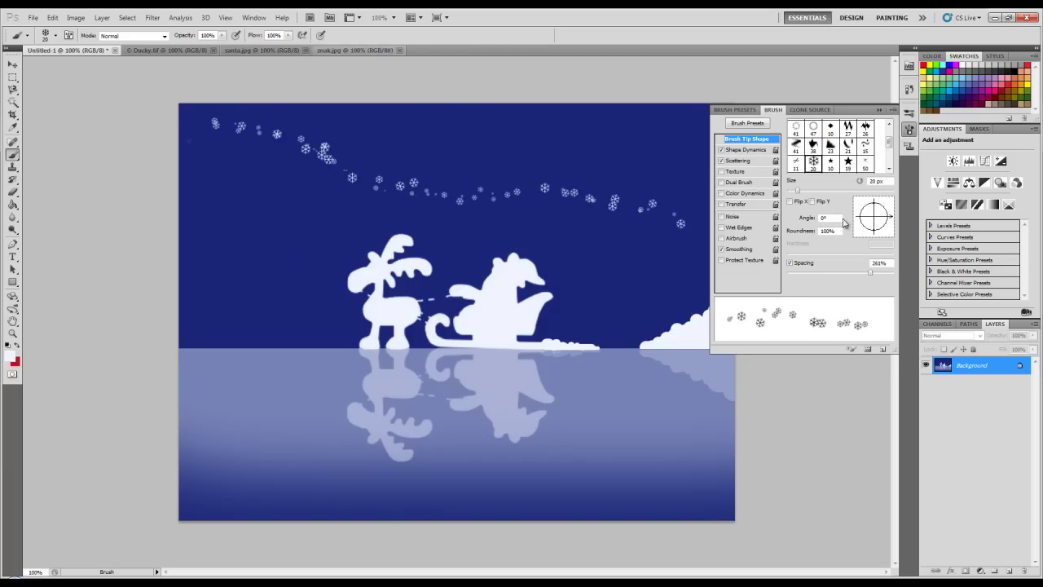
left_click_drag(870, 272, 883, 272)
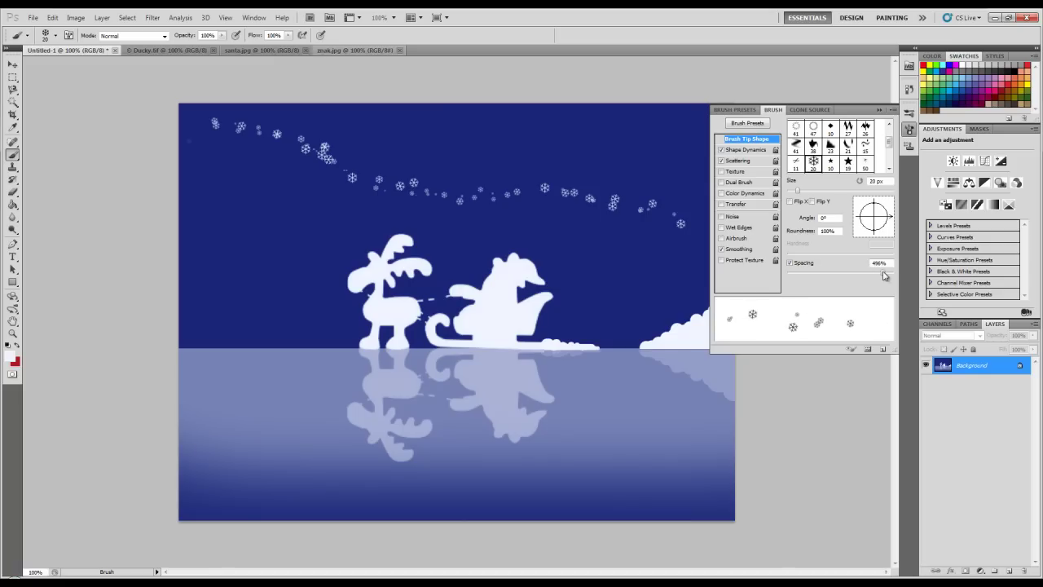
left_click(759, 150)
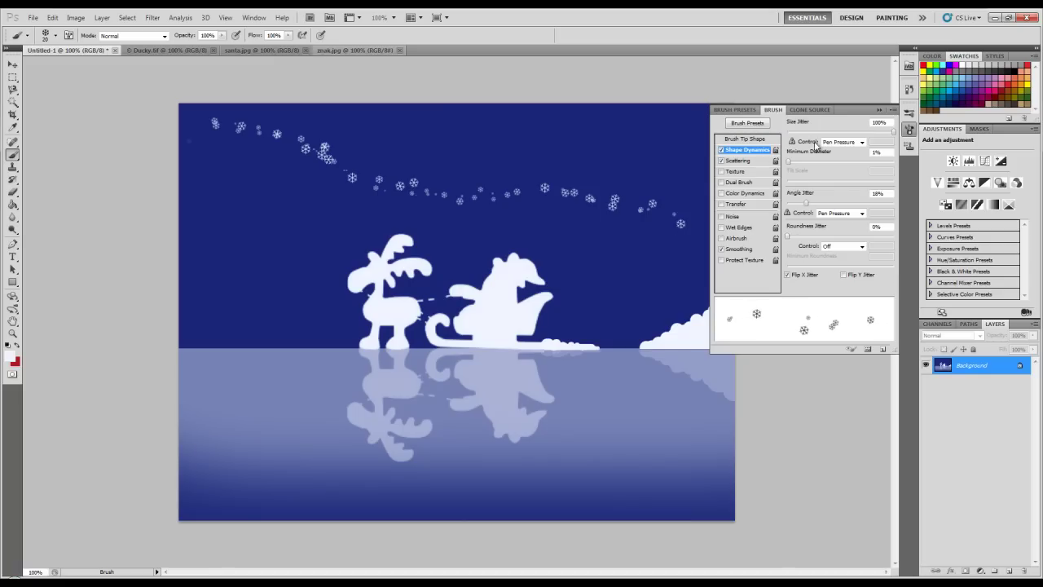
left_click(740, 160)
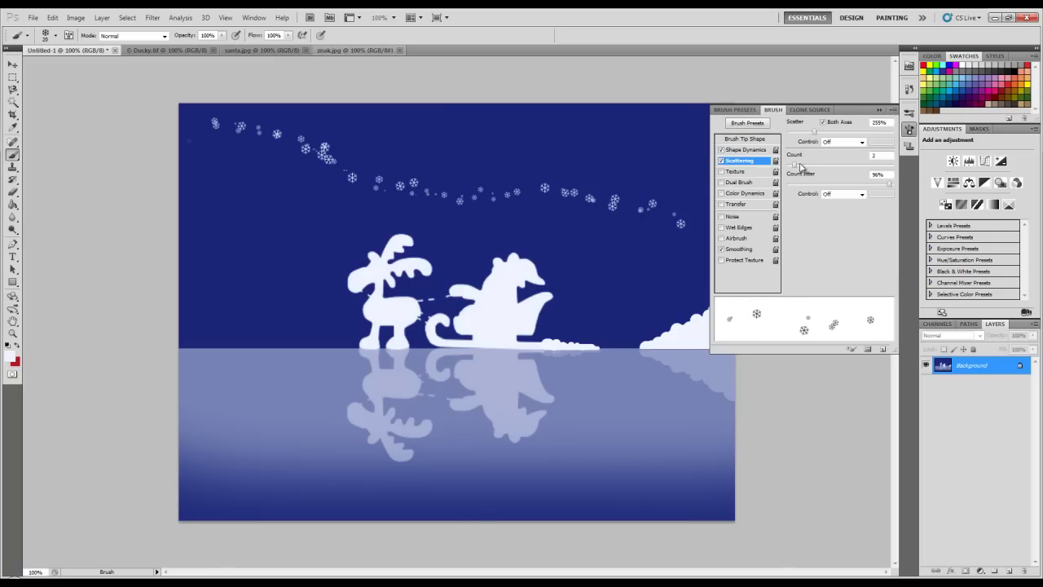
left_click_drag(797, 166, 785, 166)
mouse_move(213, 214)
left_mouse_down()
mouse_move(689, 253)
mouse_move(683, 126)
mouse_move(285, 175)
mouse_move(184, 276)
mouse_move(710, 284)
mouse_move(268, 278)
mouse_move(429, 321)
mouse_move(703, 361)
left_mouse_up()
mouse_move(117, 424)
left_mouse_down()
mouse_move(640, 444)
mouse_move(150, 526)
mouse_move(209, 434)
mouse_move(267, 131)
left_mouse_up()
Enlarge the snowflake brush to 45 and stamp individual flakes across the sky and reflective ground
key("bracketright")
key("bracketright")
key("bracketright")
key("bracketright")
key("bracketright")
left_click(279, 186)
left_click(285, 261)
left_click(634, 203)
left_click(665, 259)
mouse_move(412, 158)
left_mouse_down()
mouse_move(285, 123)
mouse_move(216, 242)
mouse_move(219, 419)
mouse_move(236, 449)
left_mouse_up()
left_click(624, 345)
left_click(571, 172)
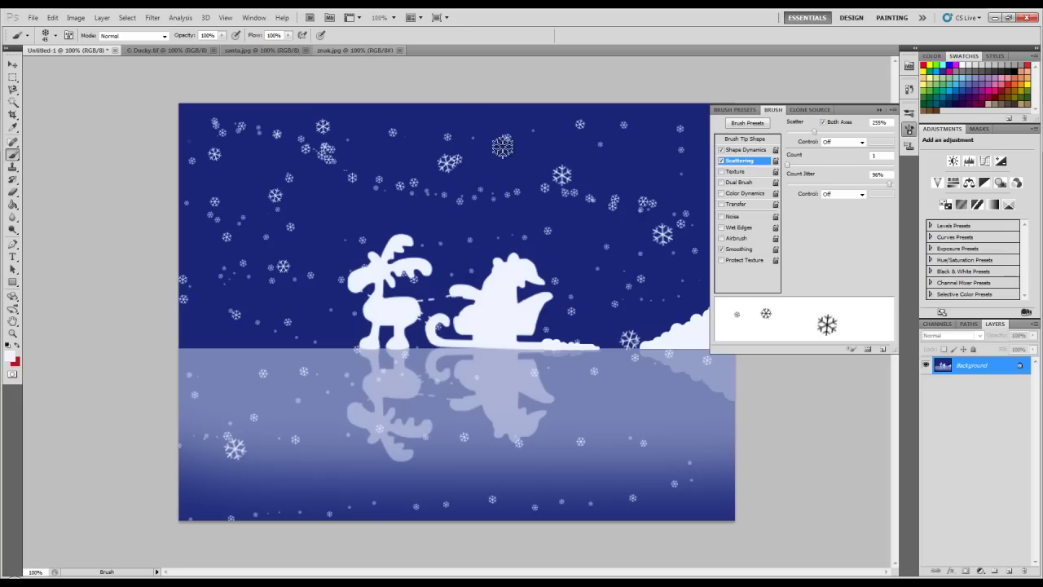
left_click(450, 130)
left_click(565, 263)
left_click(692, 280)
left_click(249, 287)
left_click(331, 313)
left_click(488, 475)
left_click(223, 390)
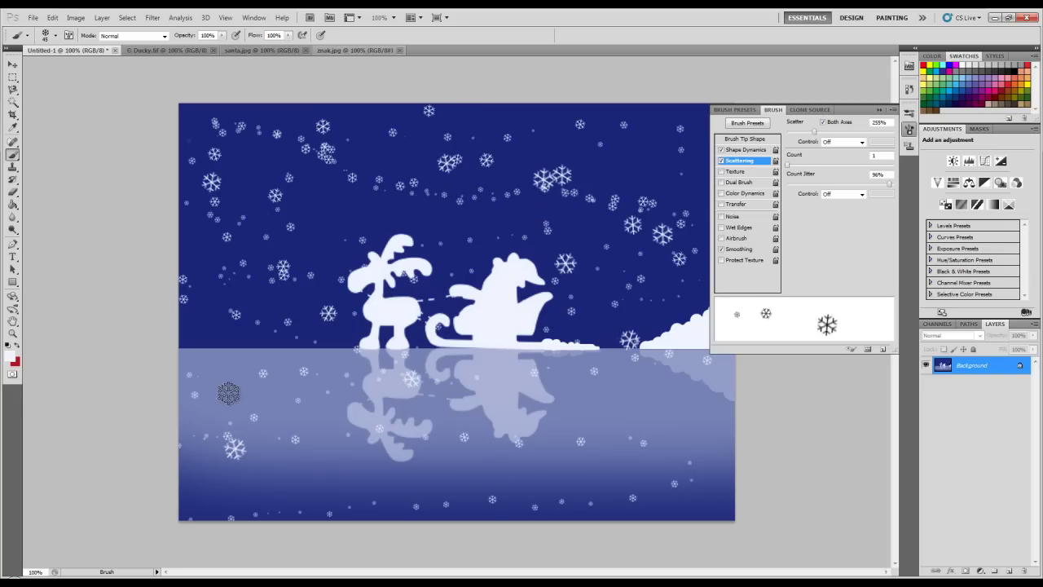
left_click(352, 409)
left_click(636, 513)
left_click(612, 422)
left_click(720, 424)
left_click(570, 364)
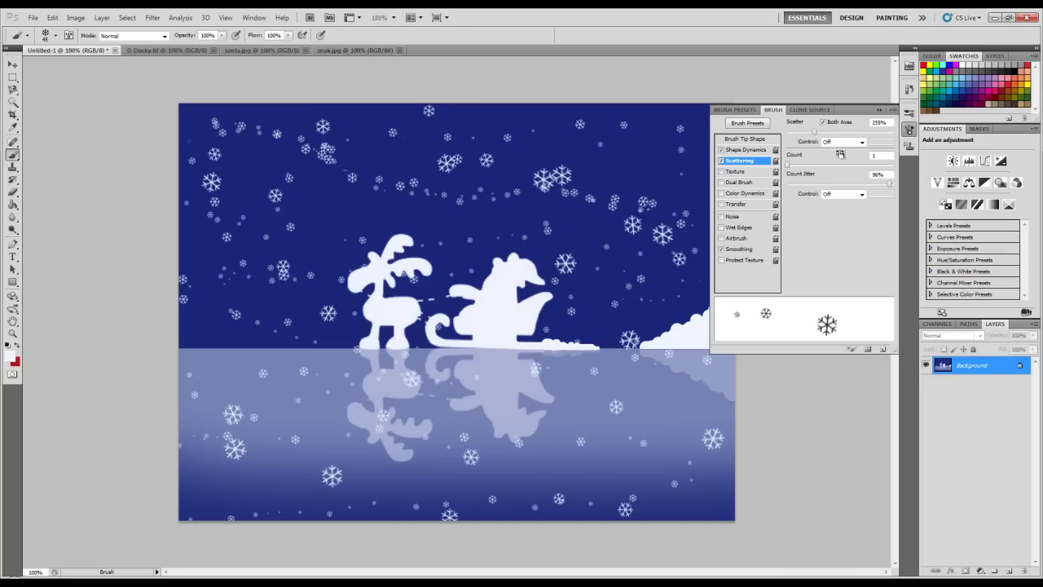
Collapse the Brush settings panel
left_click(879, 111)
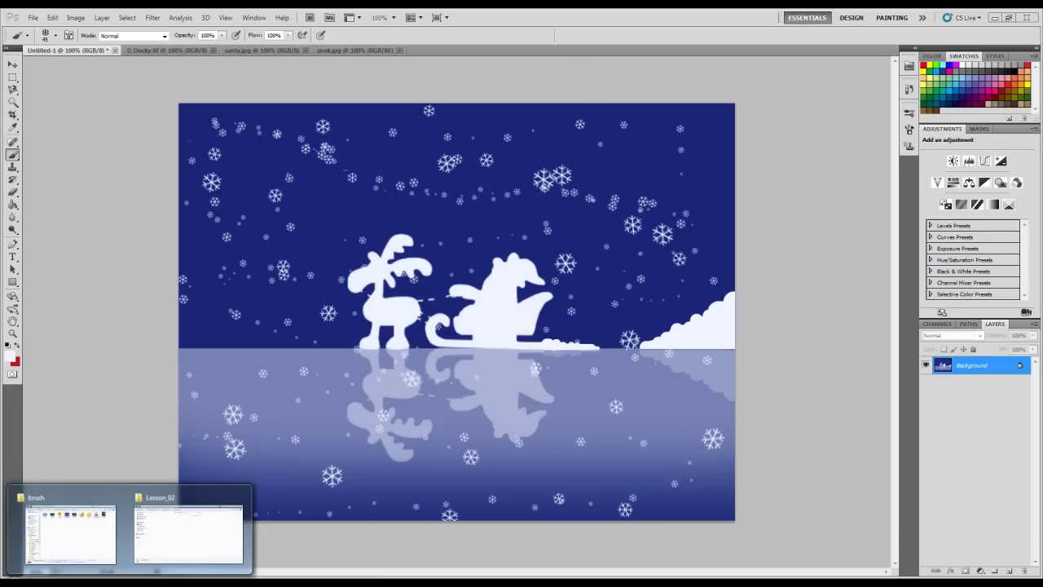
mouse_move(69, 534)
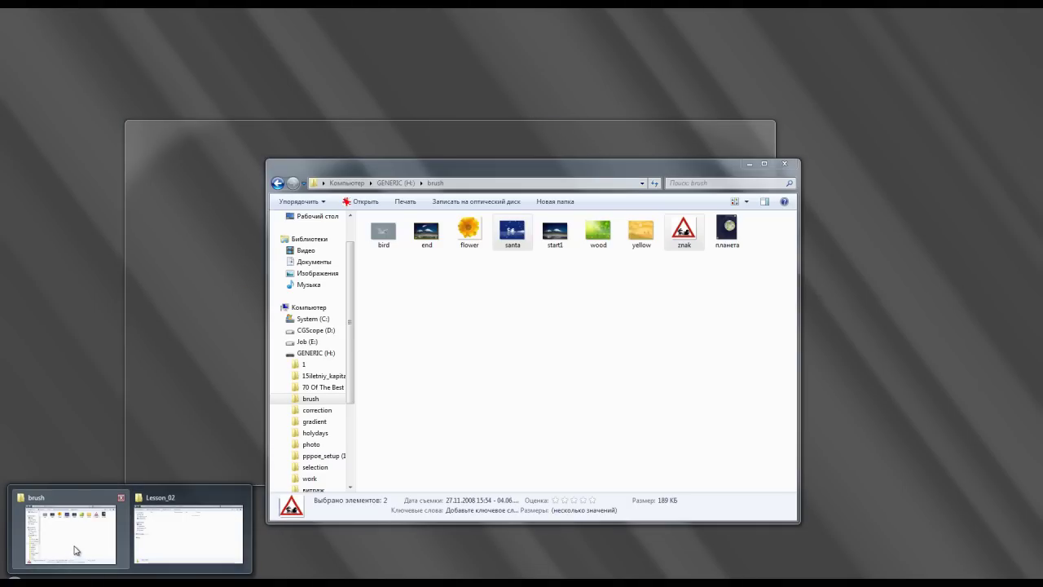
Browse to the selection folder on GENERIC (H:) and drag castle_10 into Photoshop
left_click(76, 550)
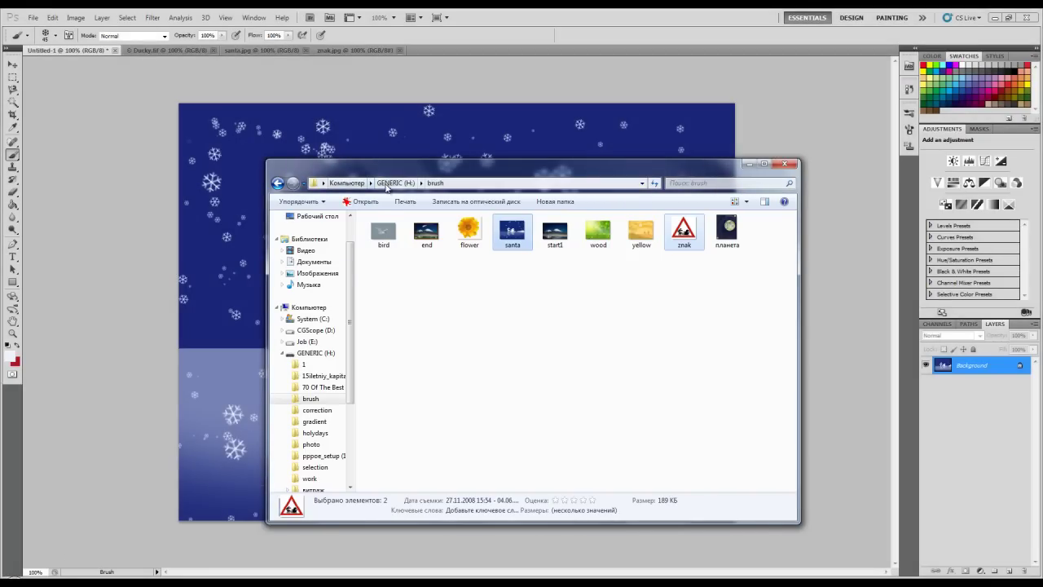
left_click(396, 183)
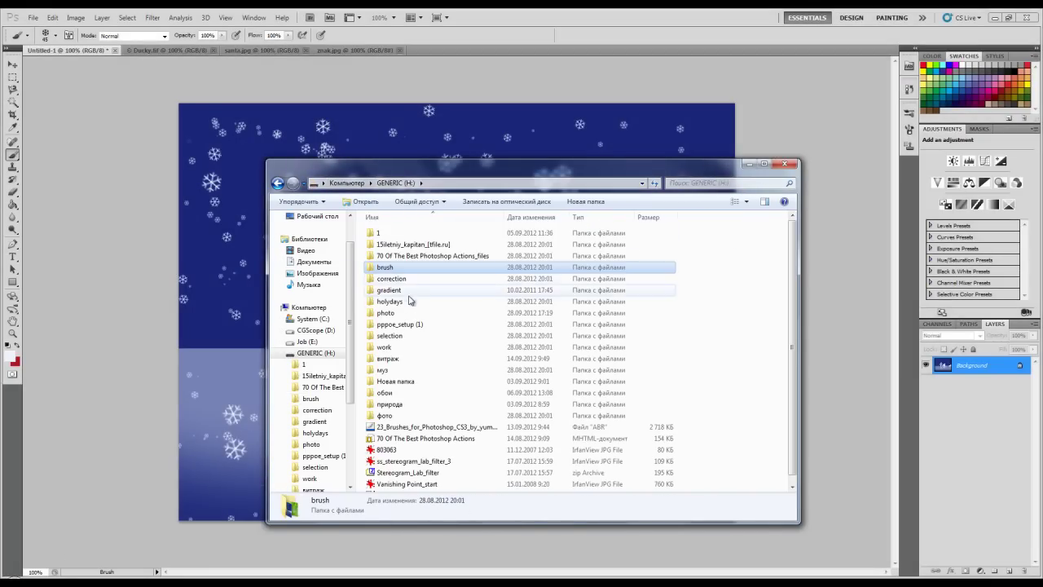
double_click(409, 337)
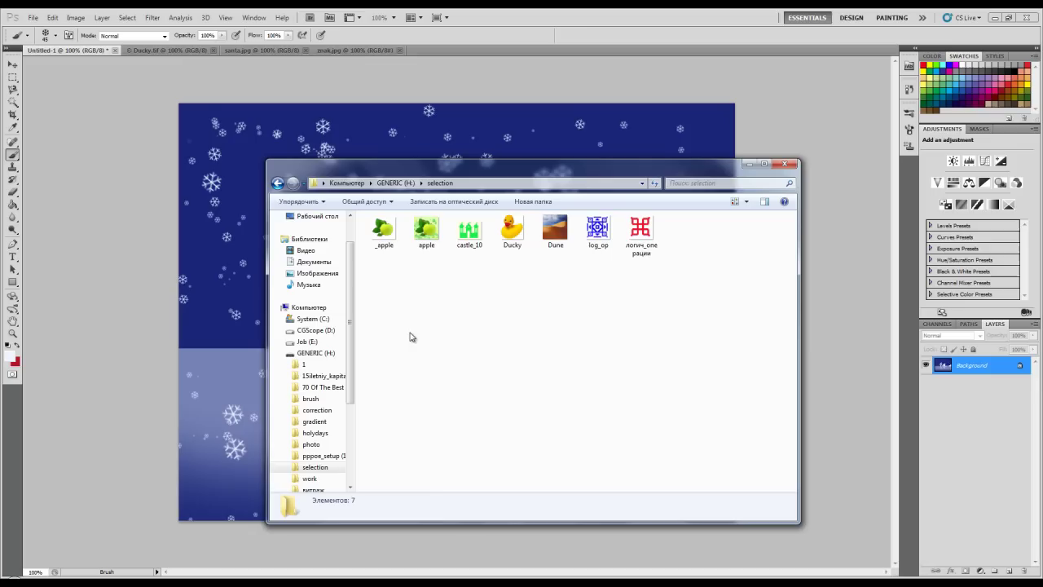
mouse_move(471, 233)
left_mouse_down()
mouse_move(427, 124)
mouse_move(429, 56)
left_mouse_up()
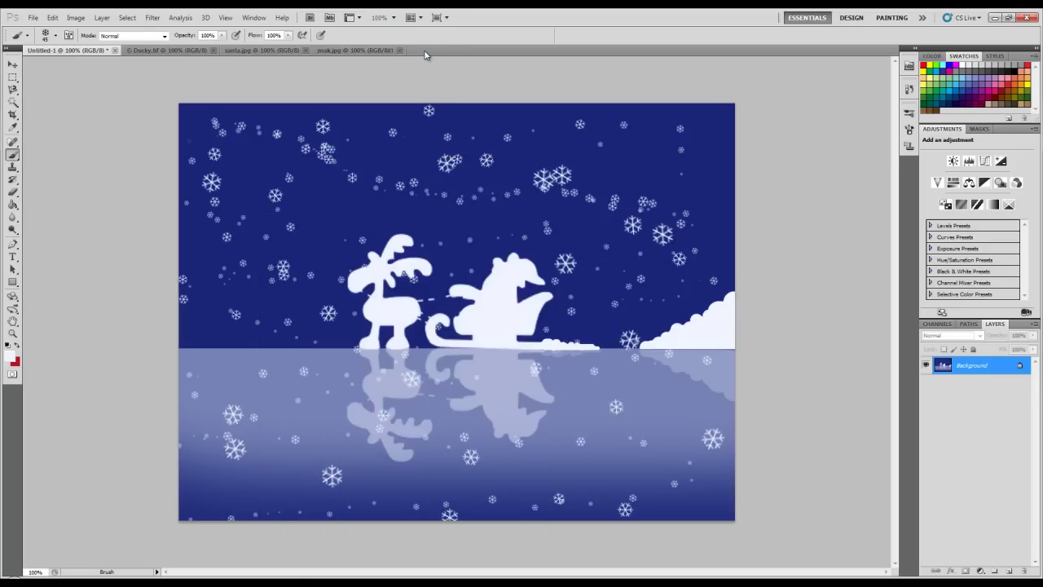
Return to the Untitled-1 winter scene document and bring up its File menu at Save As
left_click(76, 50)
left_click(32, 18)
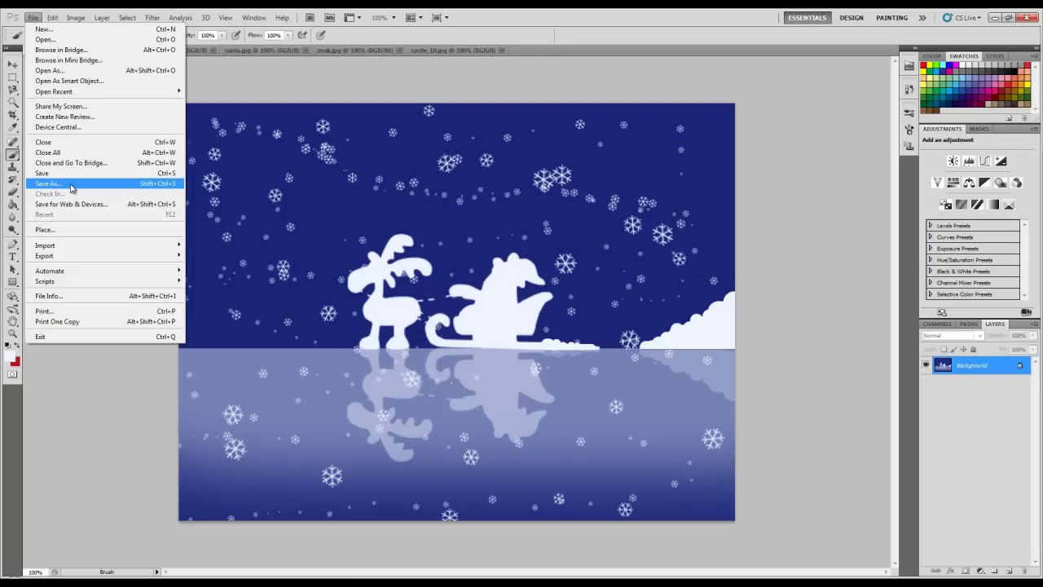
Dismiss the File menu and reset the brush presets to the default set, confirming the replacement
left_click(84, 388)
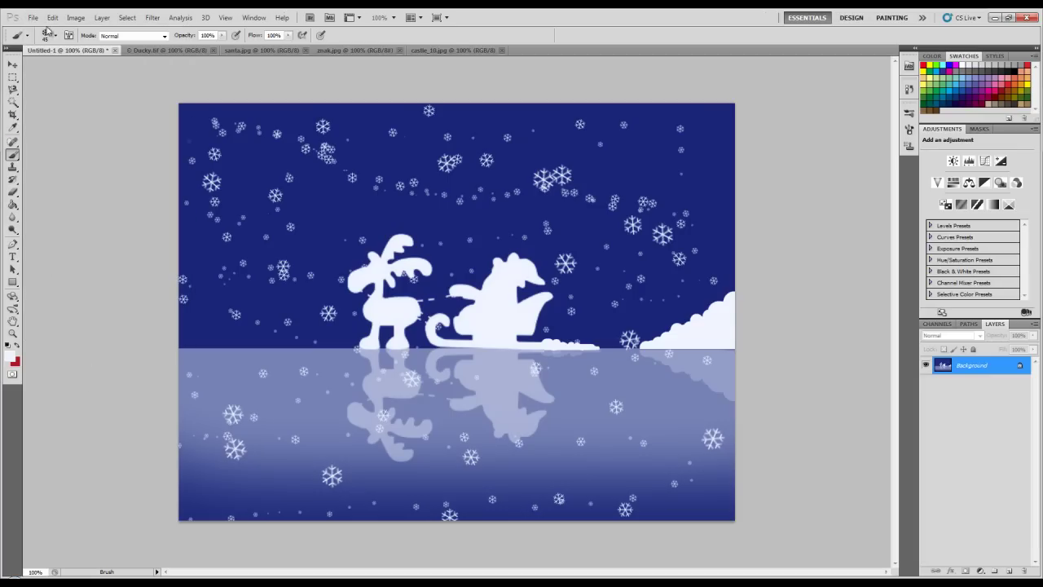
left_click(56, 36)
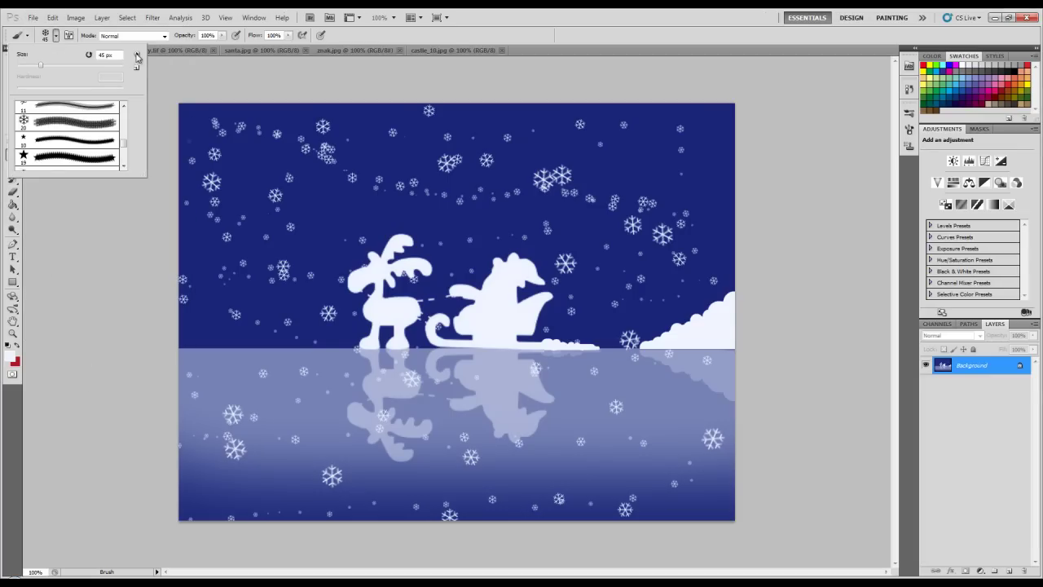
left_click(138, 55)
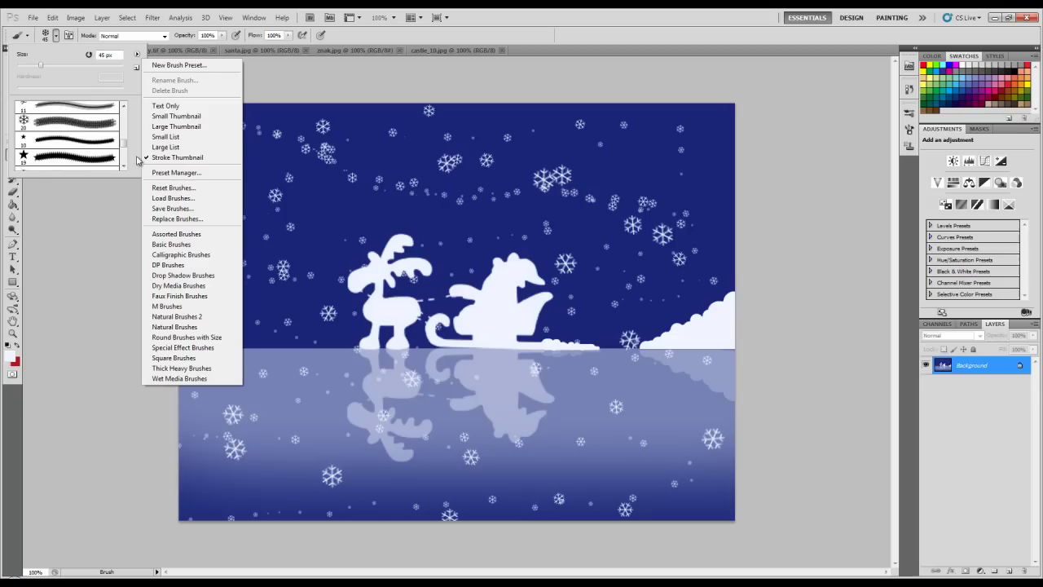
left_click(164, 186)
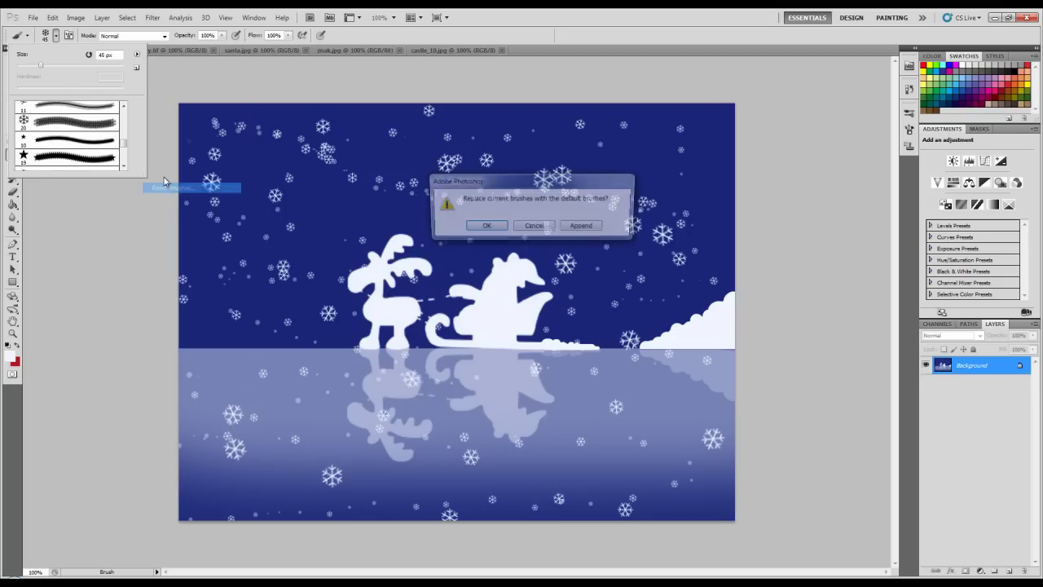
left_click(487, 226)
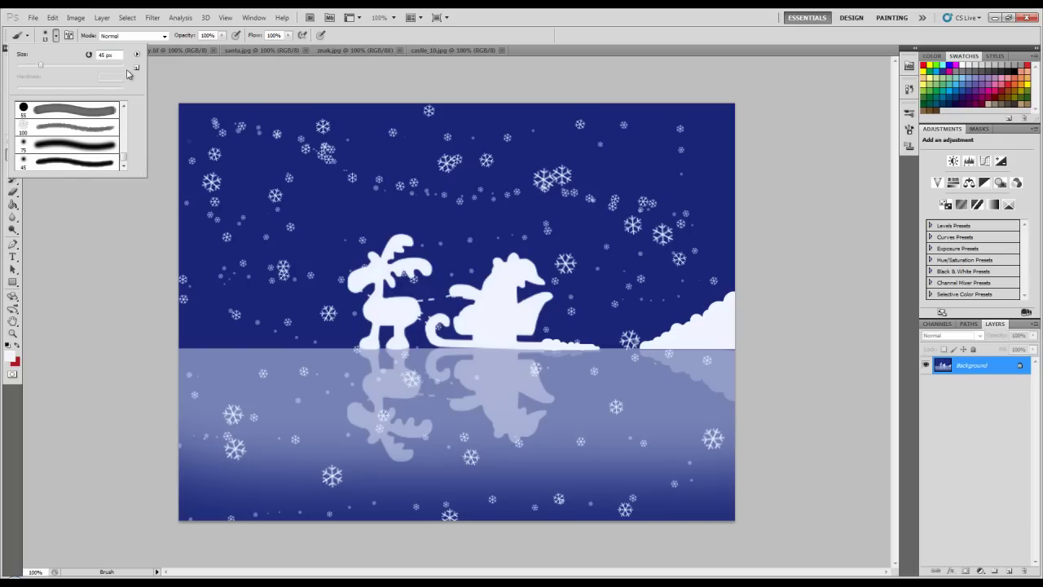
Show the Brush Preset picker's flyout menu of brush-set options
left_click(136, 66)
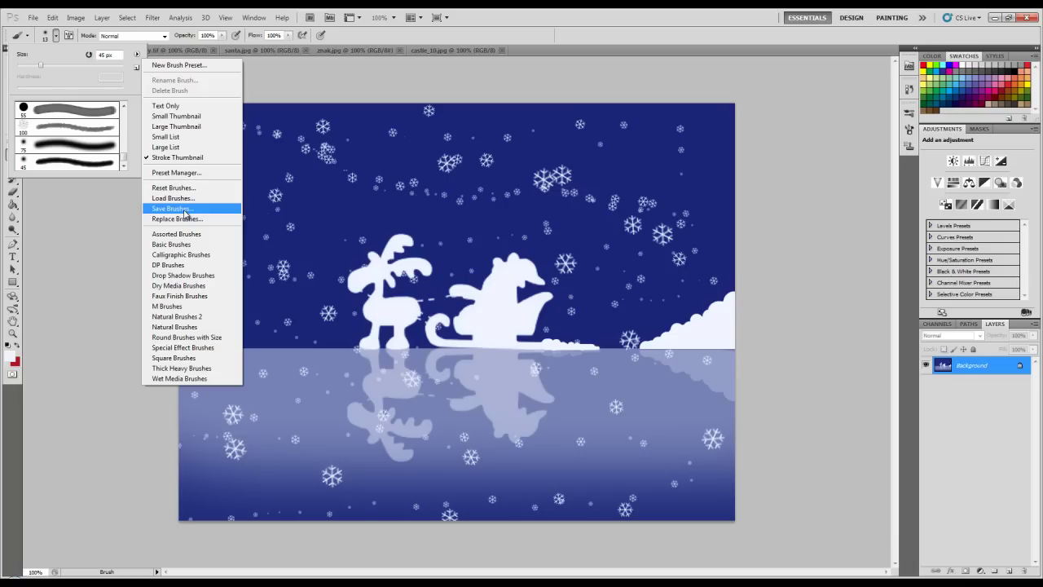
left_click(106, 259)
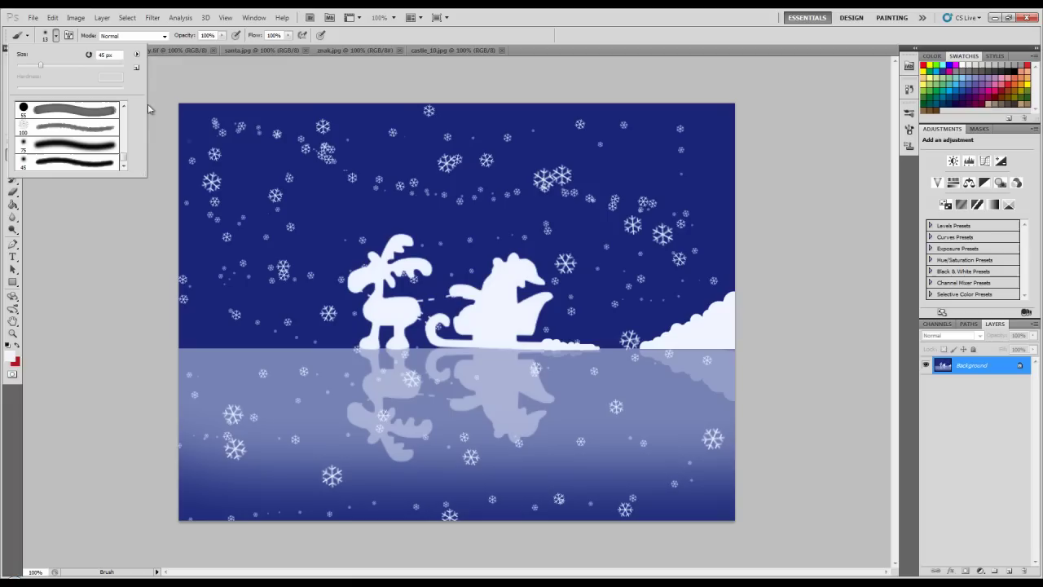
left_click(55, 35)
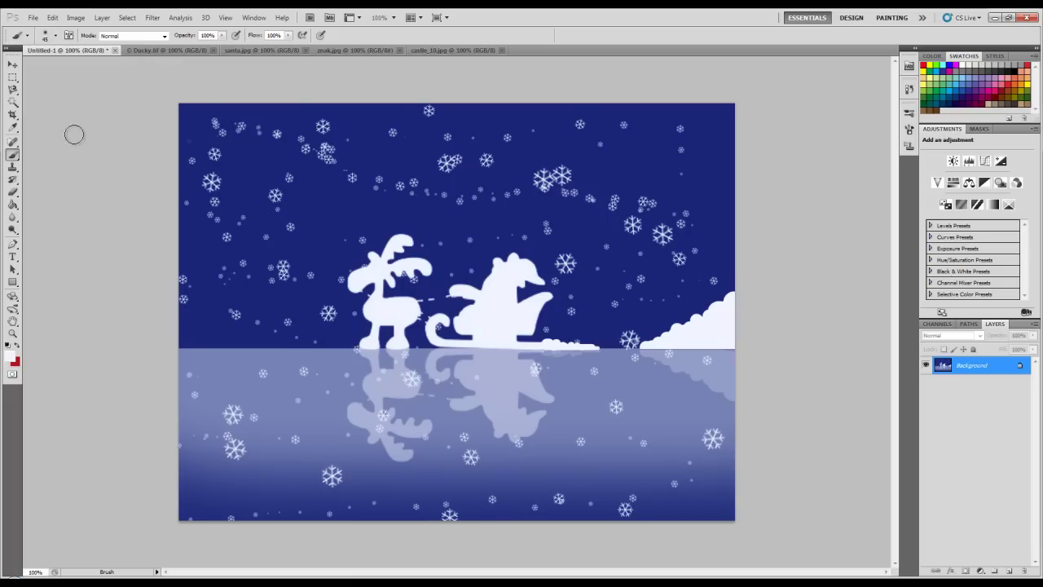
left_click(57, 36)
left_click(136, 53)
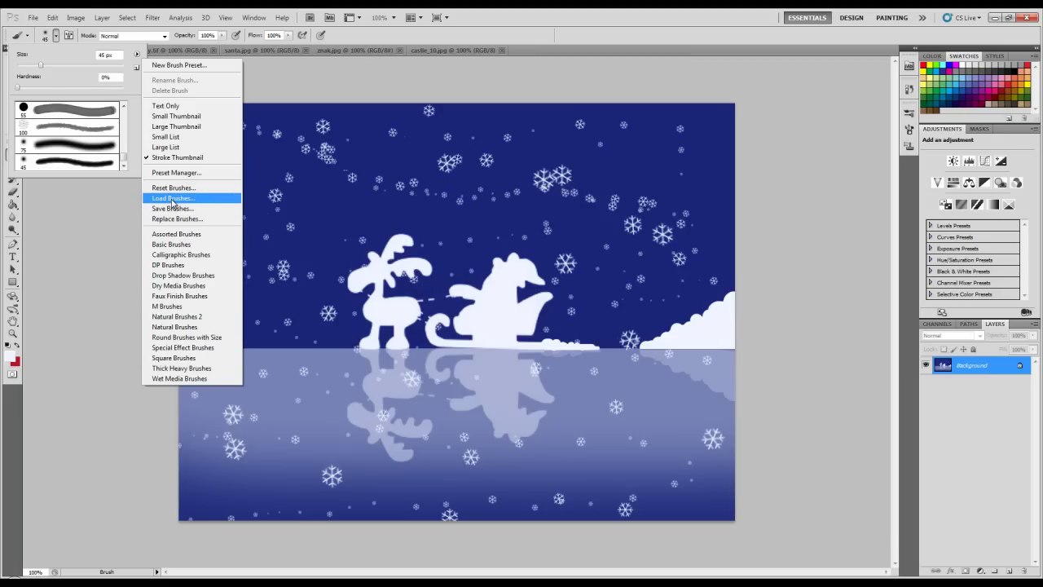
left_click(173, 198)
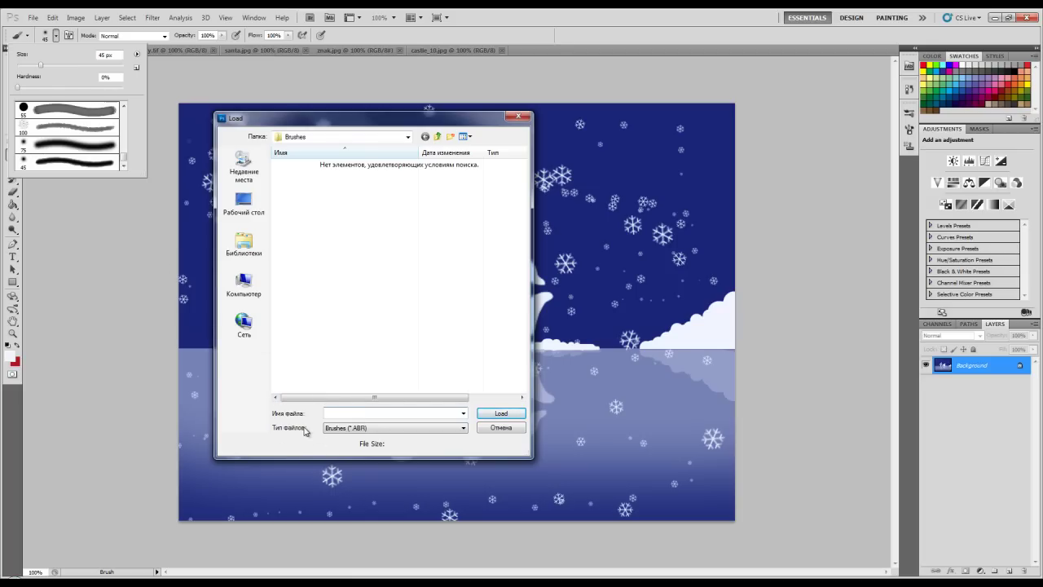
left_click(353, 430)
left_click(501, 427)
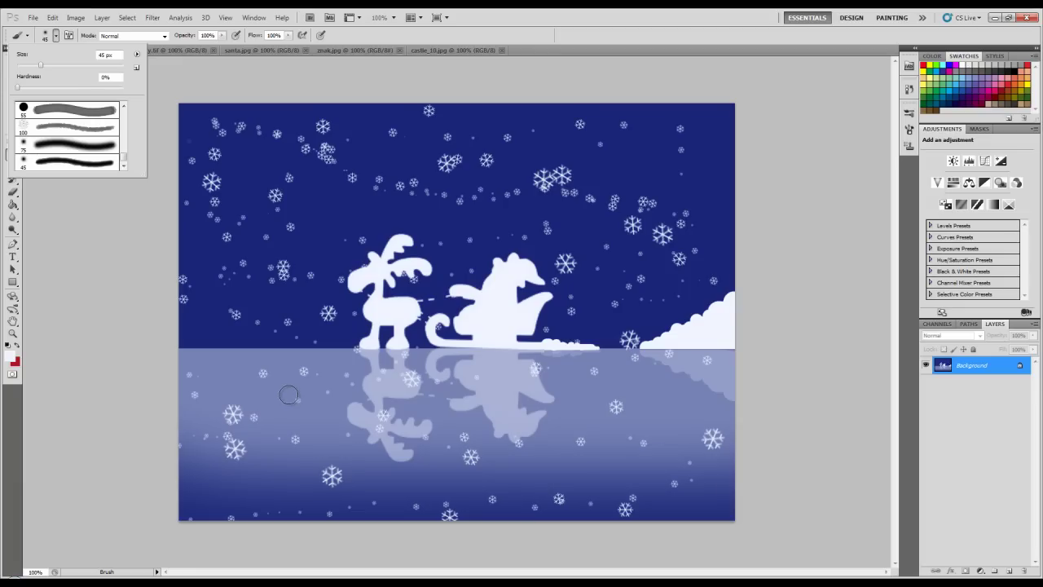
Close the brush preset options and picker unused, then switch to the castle_10.jpg document
left_click(137, 54)
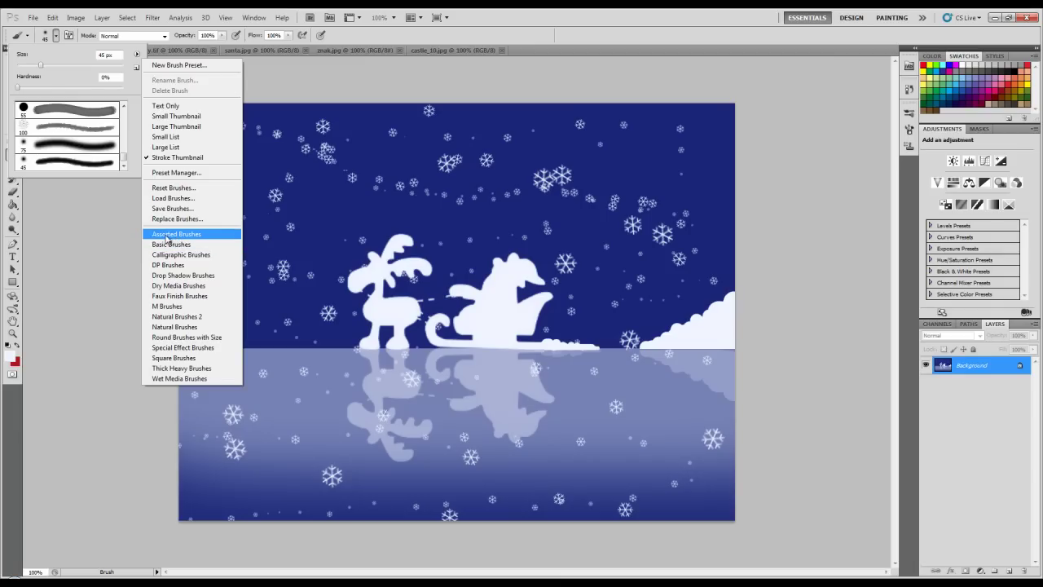
left_click(133, 74)
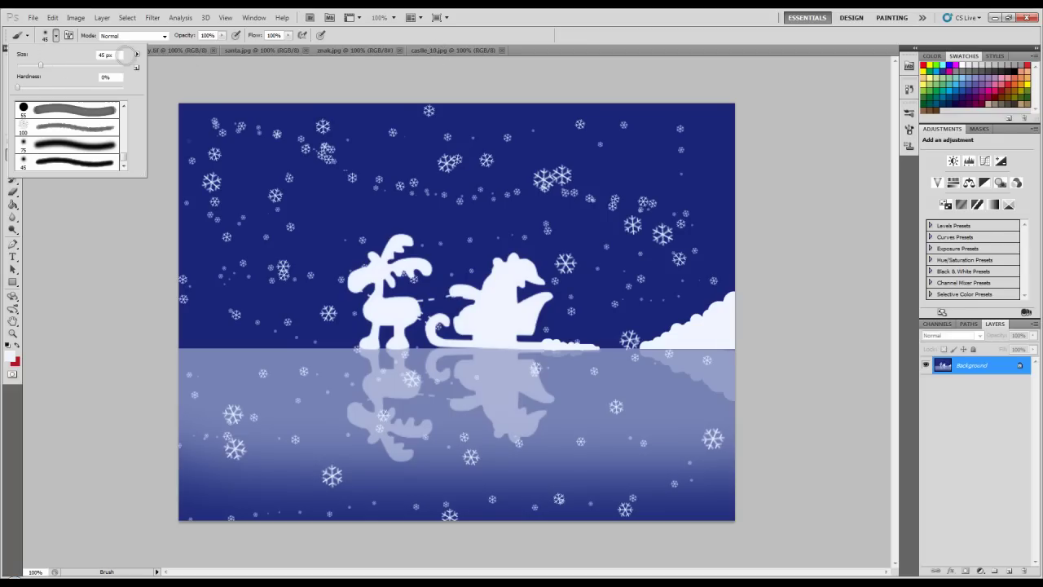
key("Return")
left_click(461, 50)
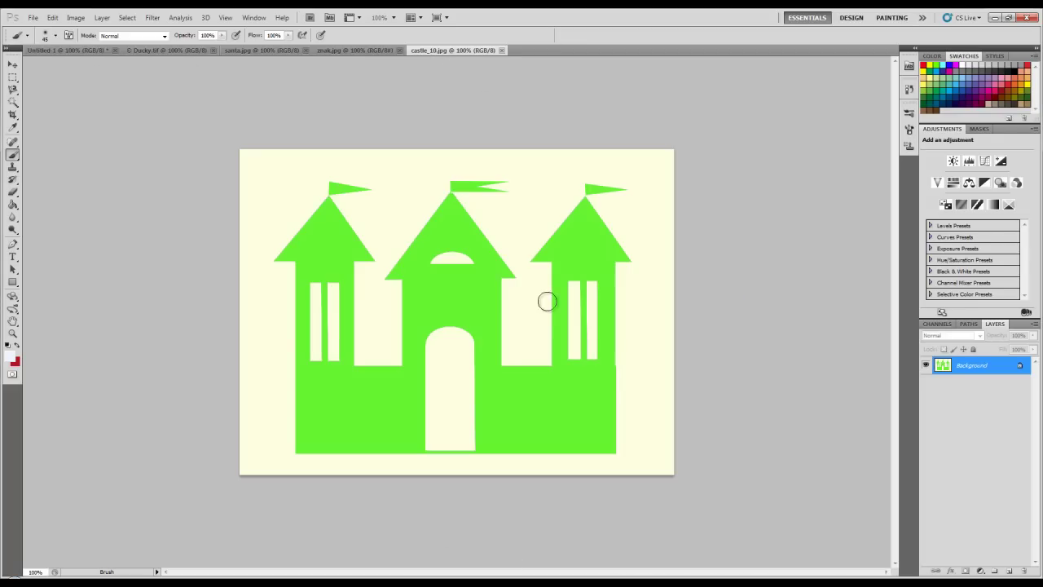
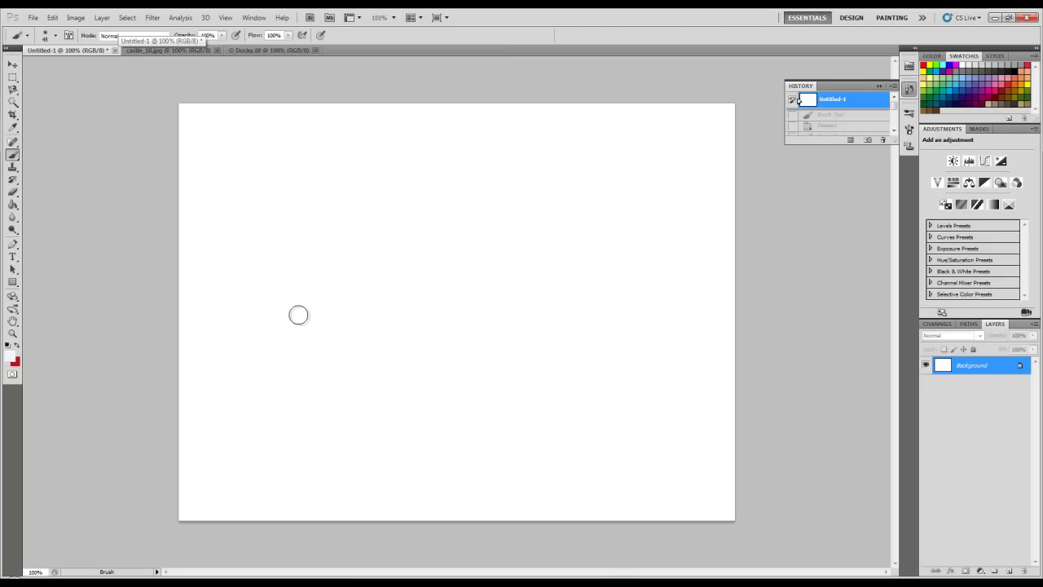
Turn on the grid overlay (View > Show > Grid) on the blank Untitled-1 canvas
left_click(227, 18)
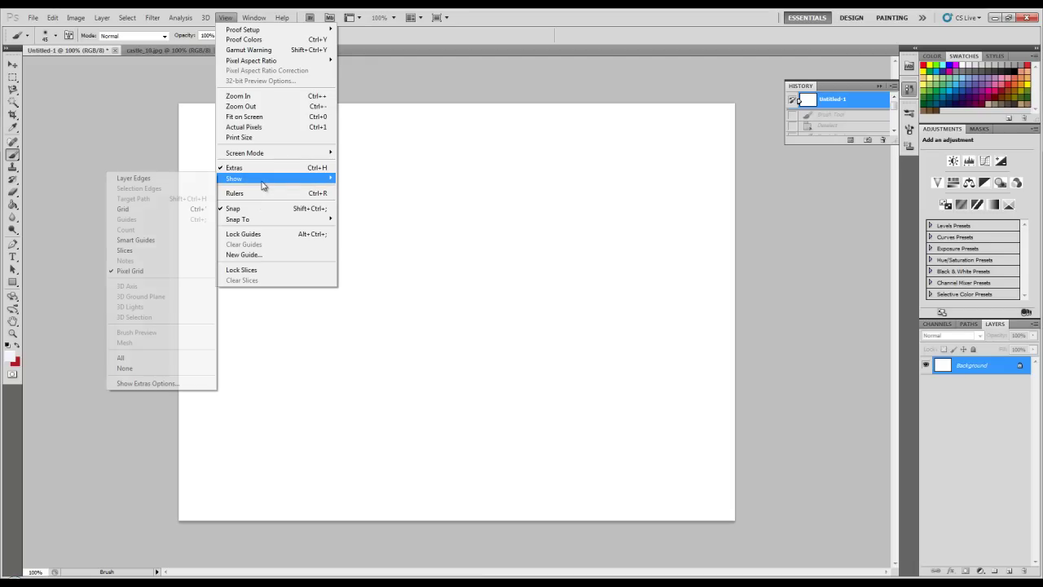
mouse_move(275, 178)
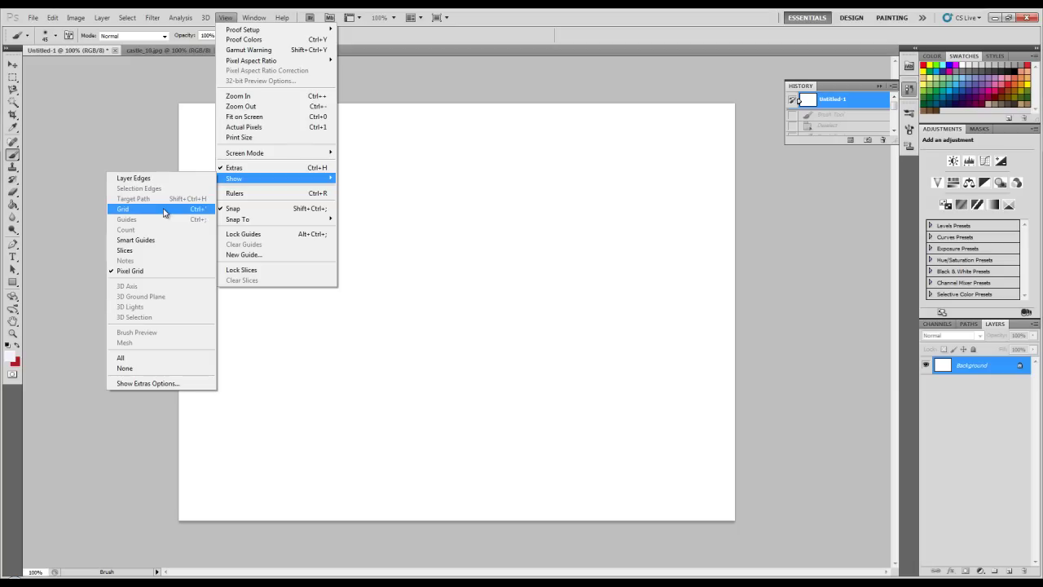
left_click(163, 213)
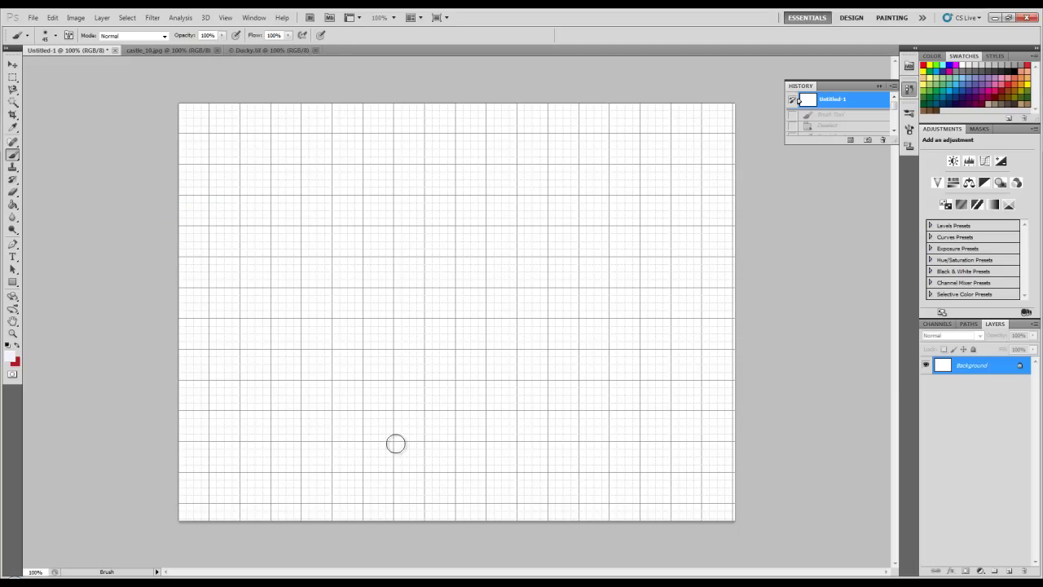
left_click(160, 51)
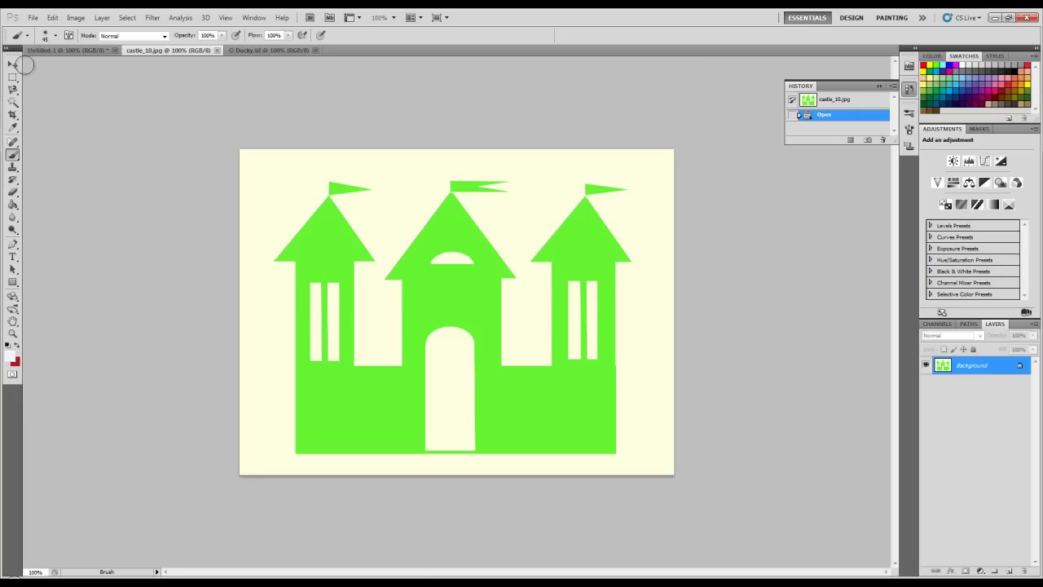
left_click(13, 64)
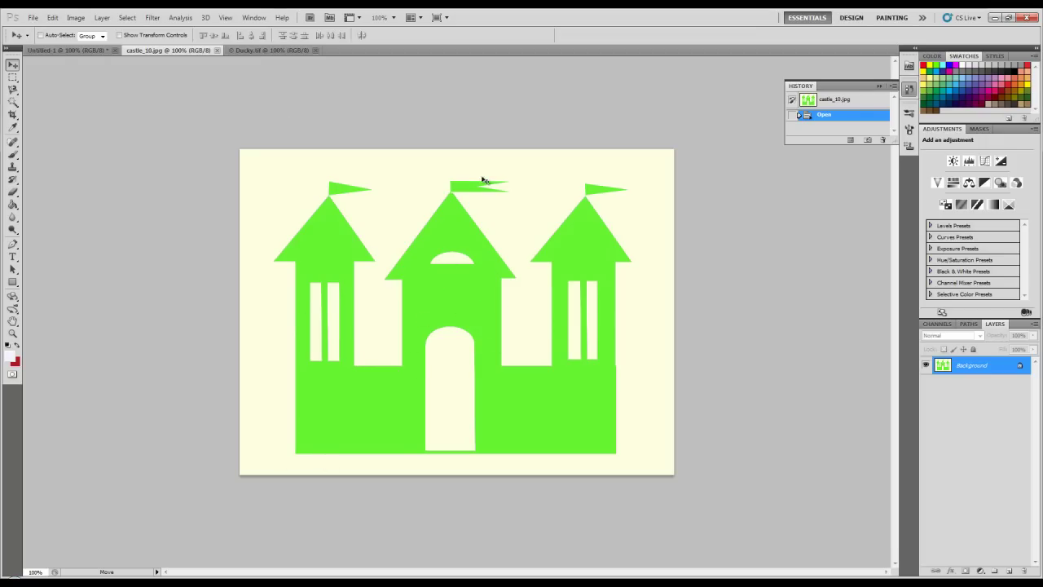
left_click(63, 51)
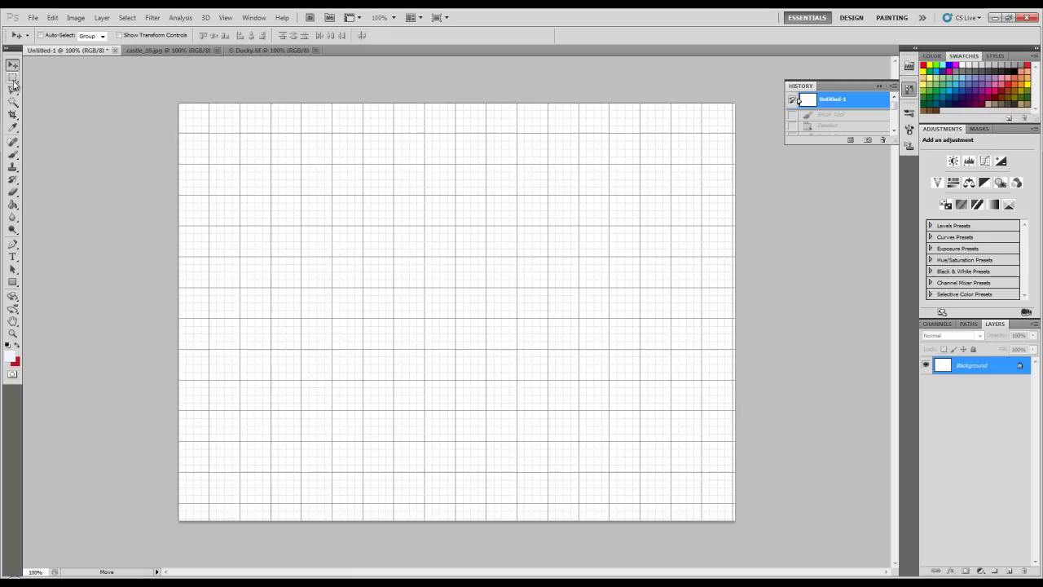
Marquee-select the castle's wide base rectangle near the bottom of the canvas
left_click(13, 78)
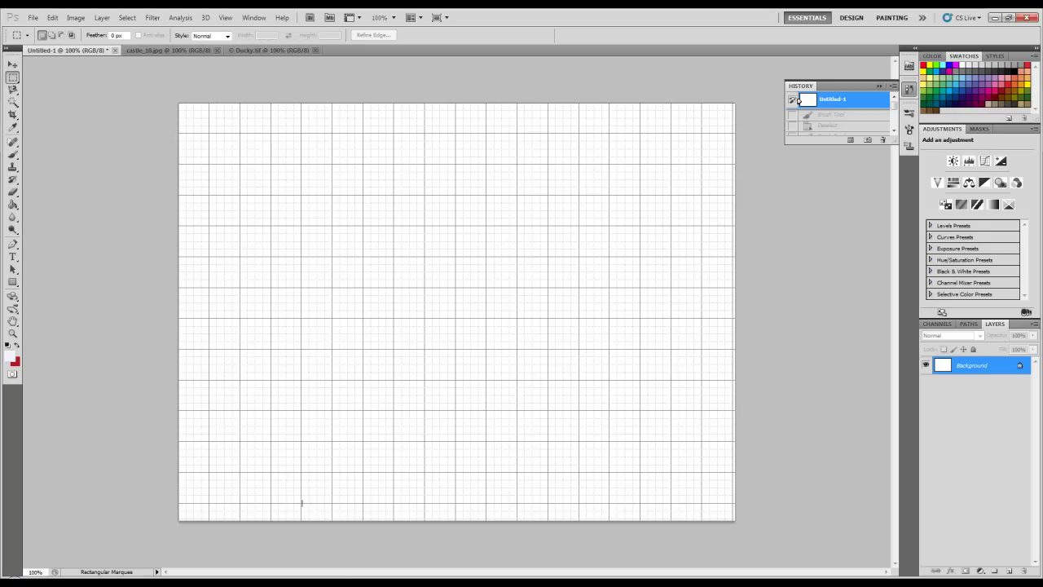
left_click_drag(611, 394, 609, 380)
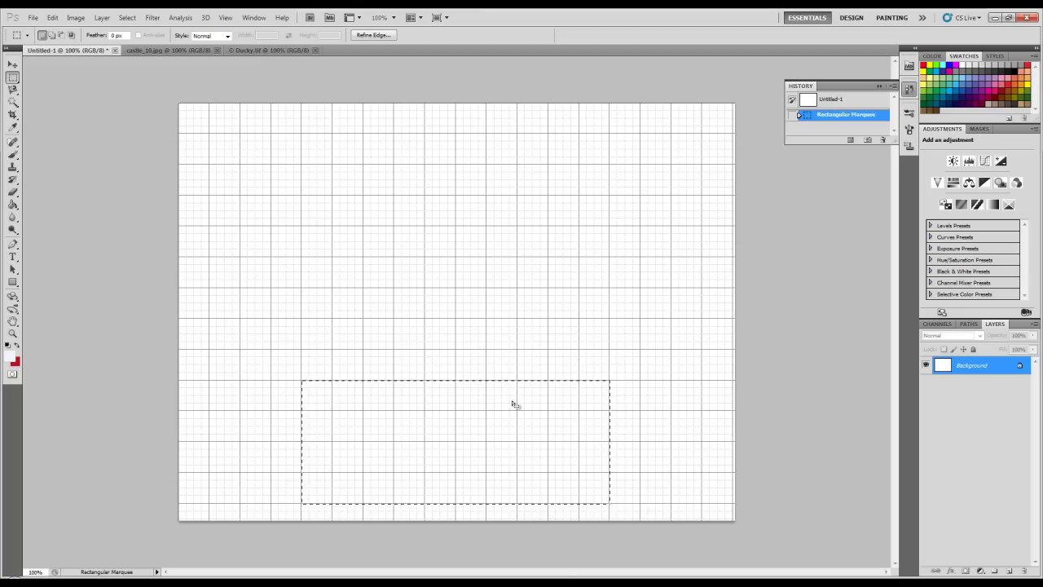
left_click_drag(513, 404, 482, 402)
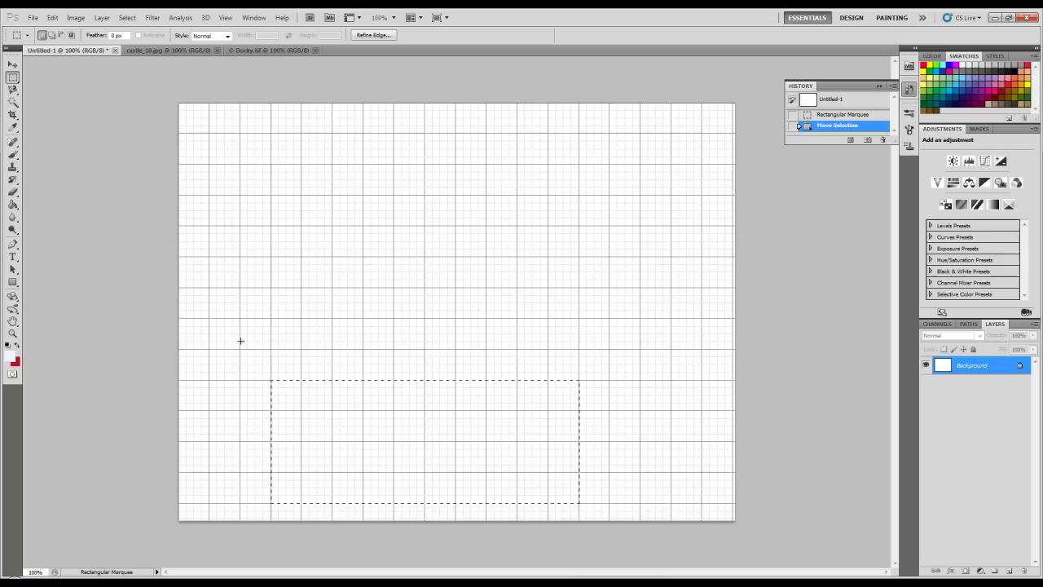
In Add to Selection mode, add the base's right end plus central, right and left tower rectangles
left_click(52, 35)
left_click_drag(547, 503, 609, 382)
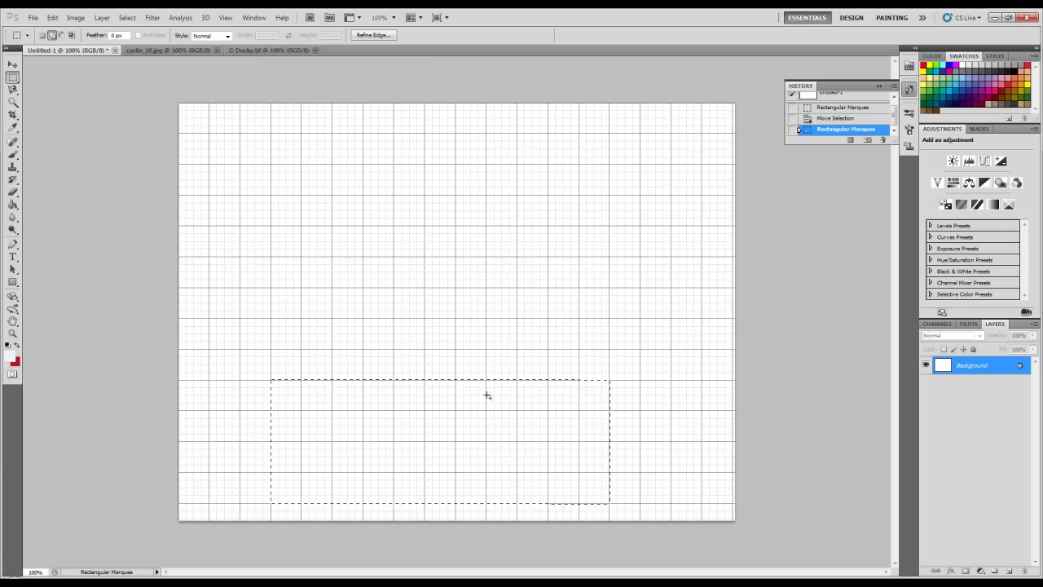
left_click_drag(439, 348, 392, 310)
left_click_drag(394, 310, 394, 259)
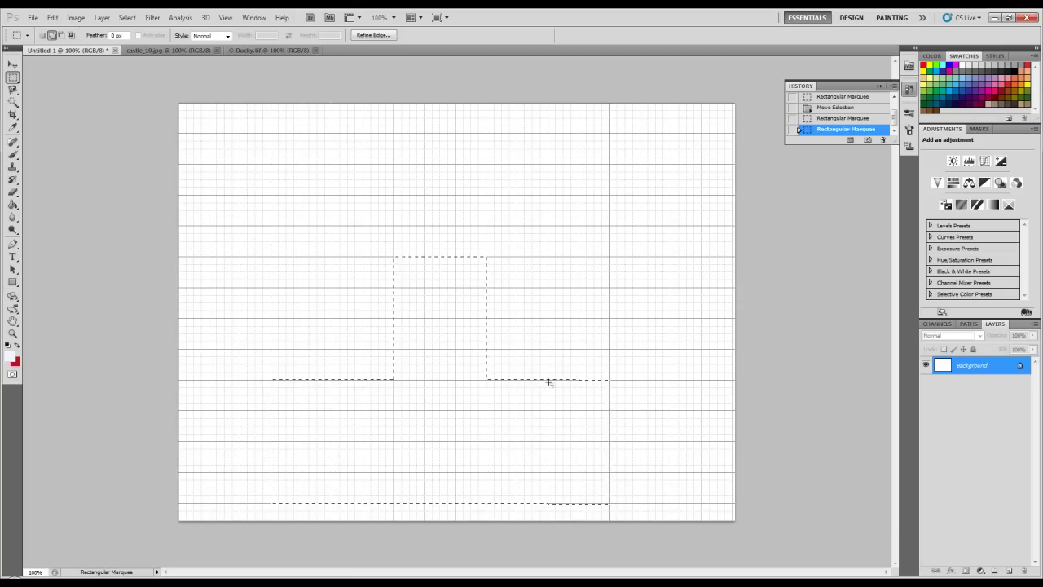
left_click_drag(557, 291, 609, 287)
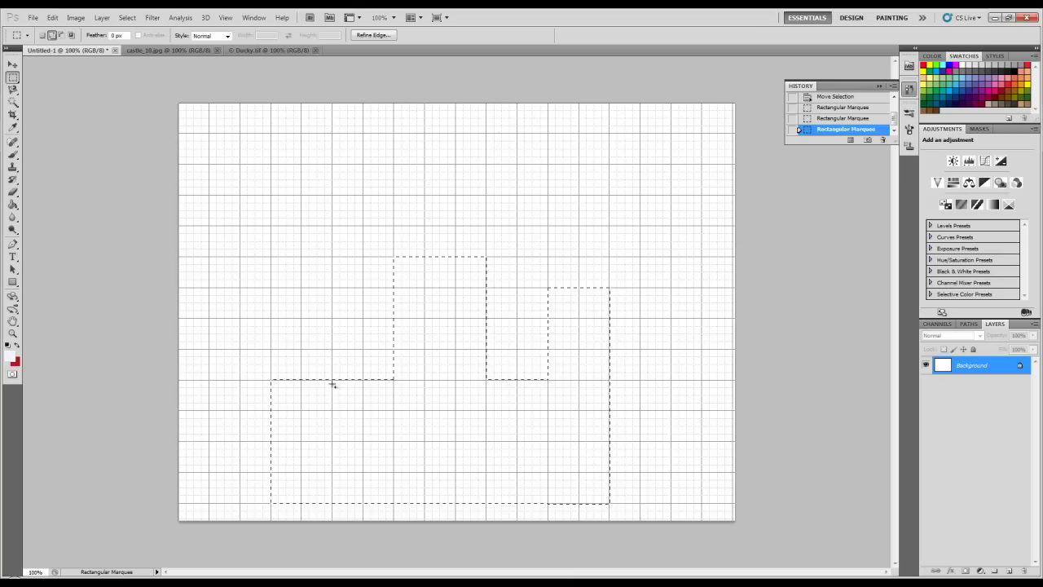
left_click_drag(308, 338, 271, 287)
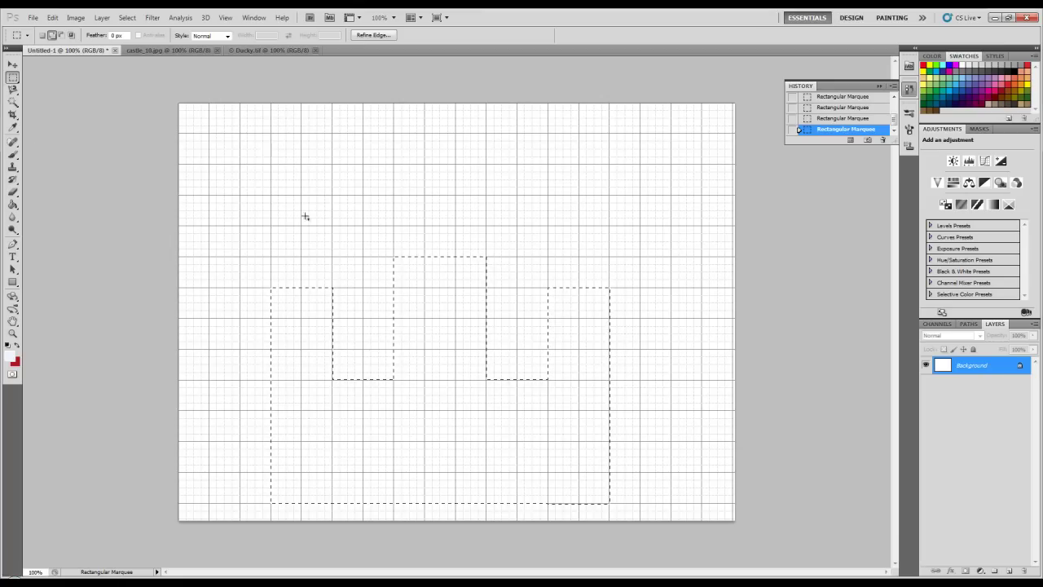
Add a triangular roof atop the left tower using the Polygonal Lasso in Add mode
left_click(13, 90)
left_click(33, 98)
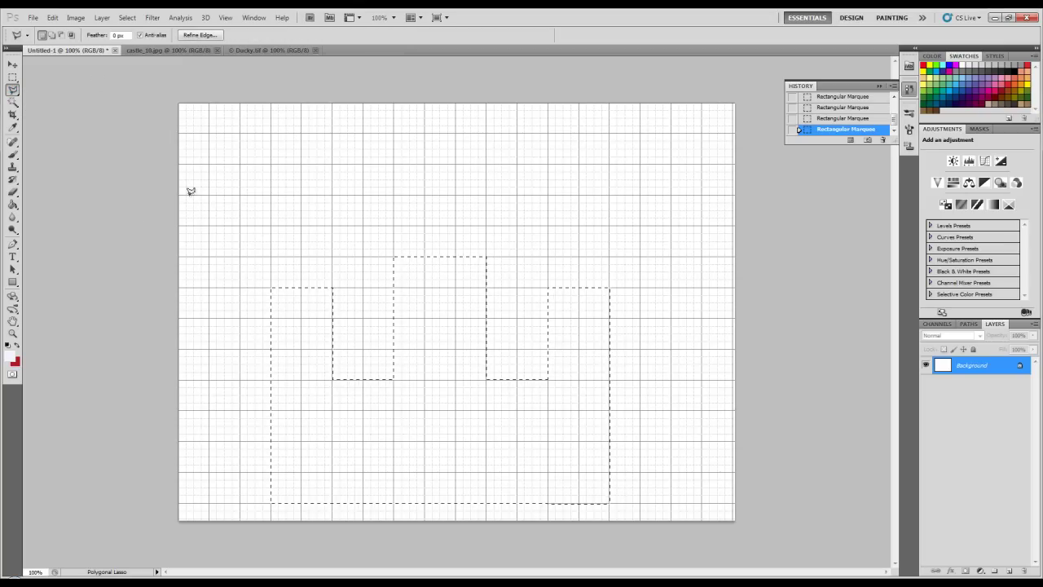
left_click(52, 35)
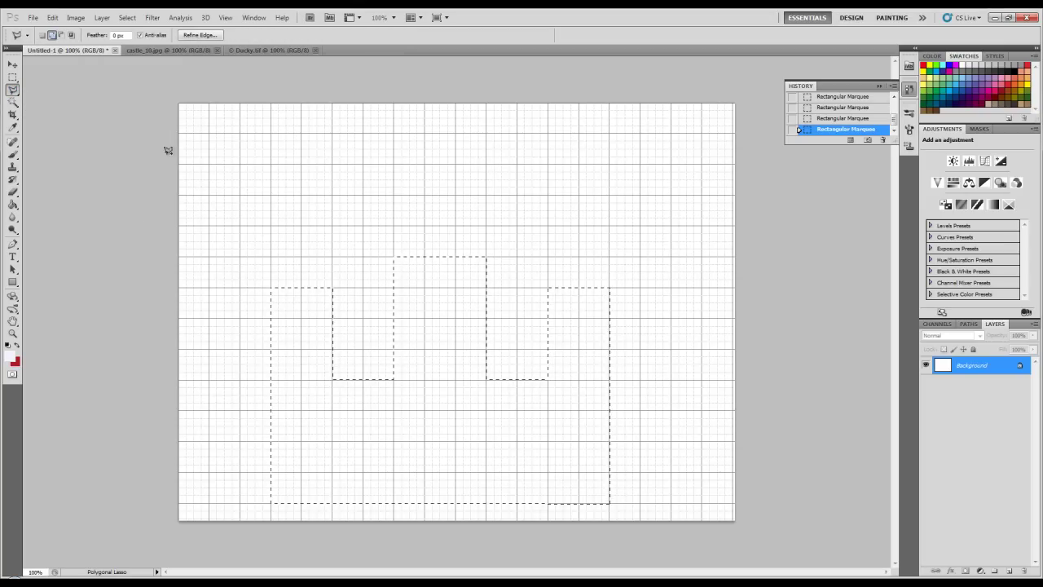
left_click(256, 286)
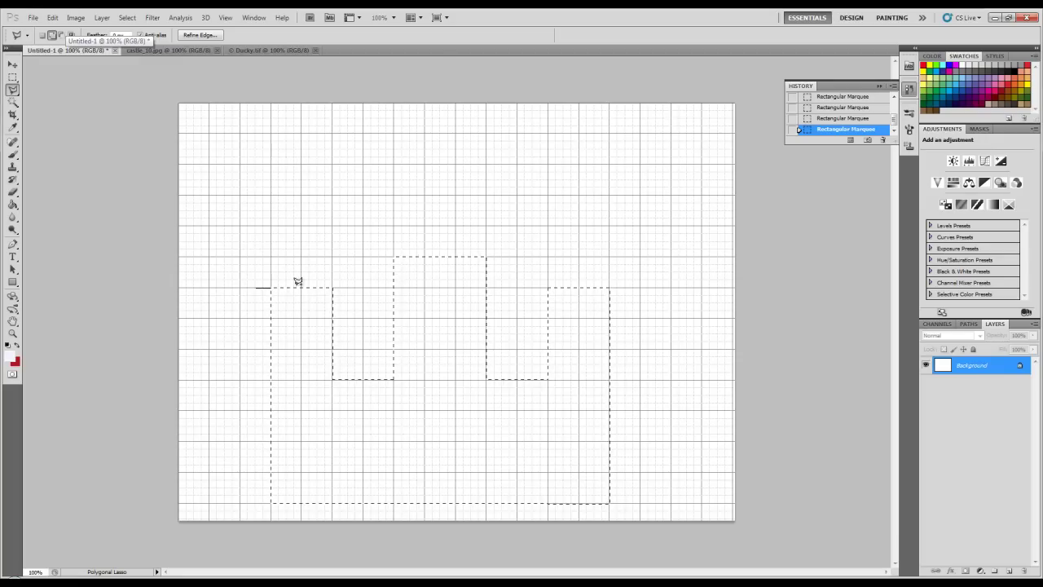
left_click(347, 287)
left_click(303, 214)
left_click(255, 287)
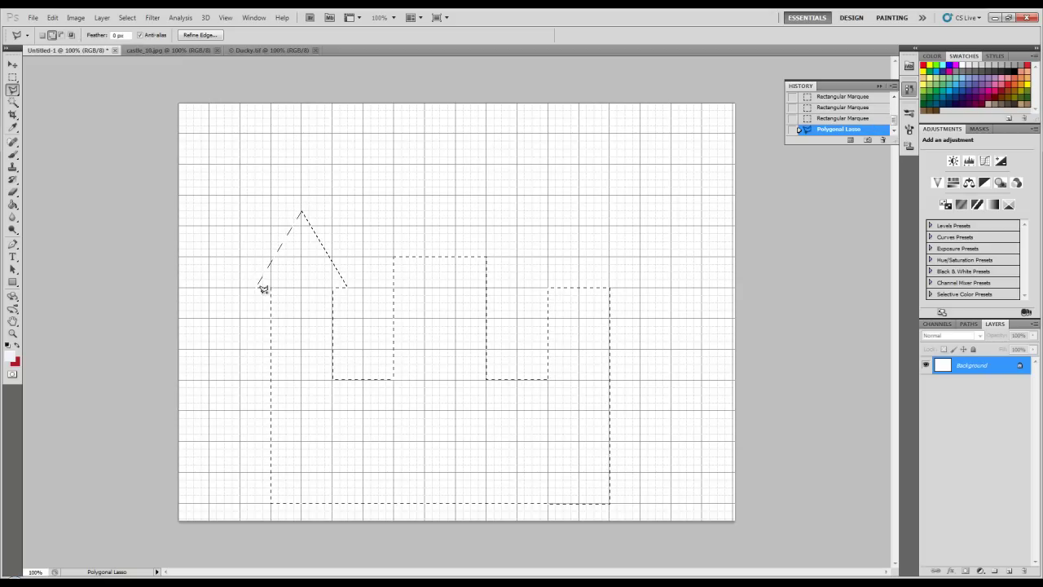
Add a triangular roof to the right tower and a taller one to the central tower
left_click(533, 287)
left_click(624, 287)
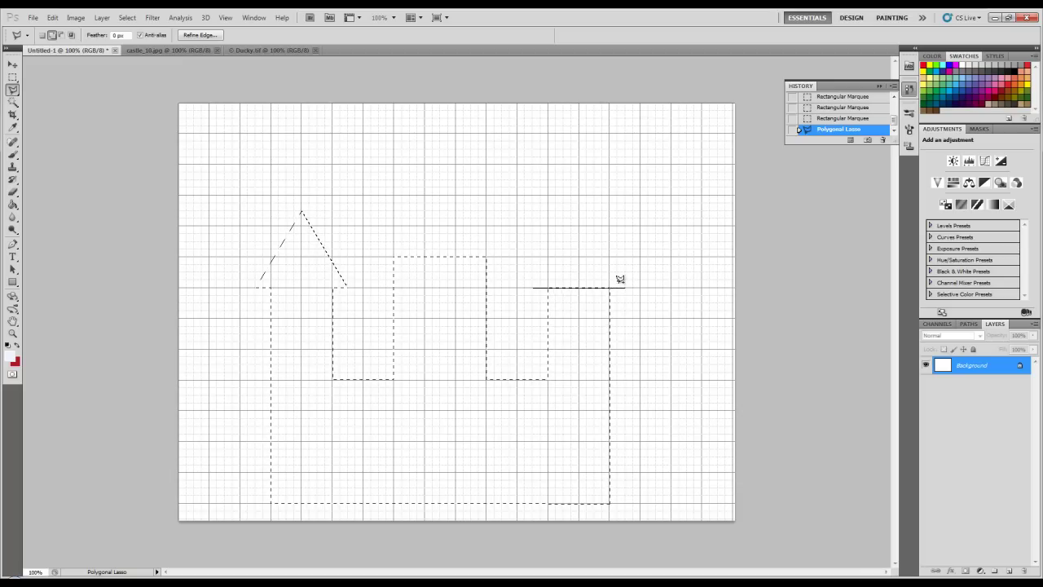
left_click(578, 211)
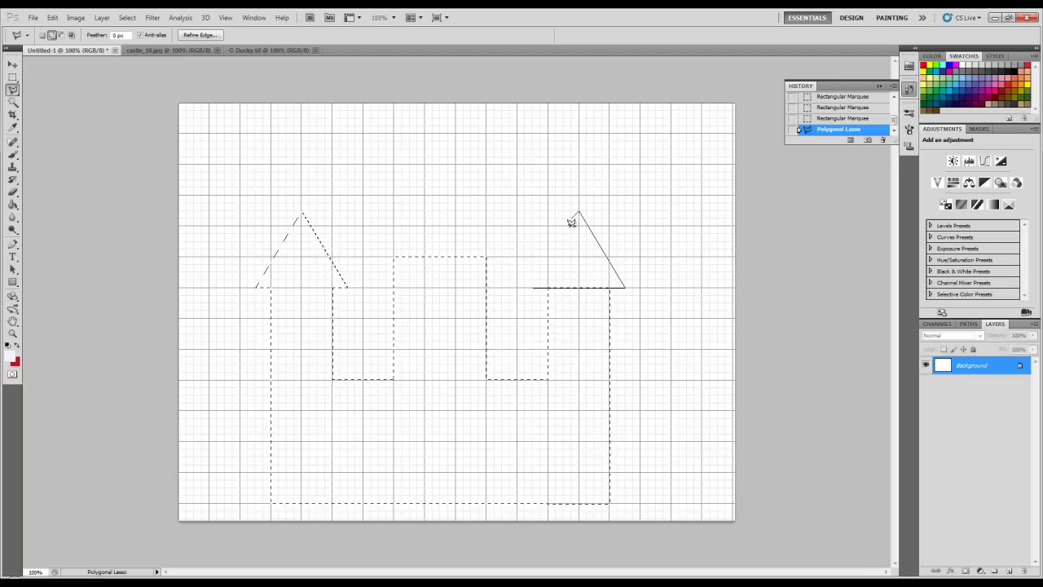
left_click(533, 286)
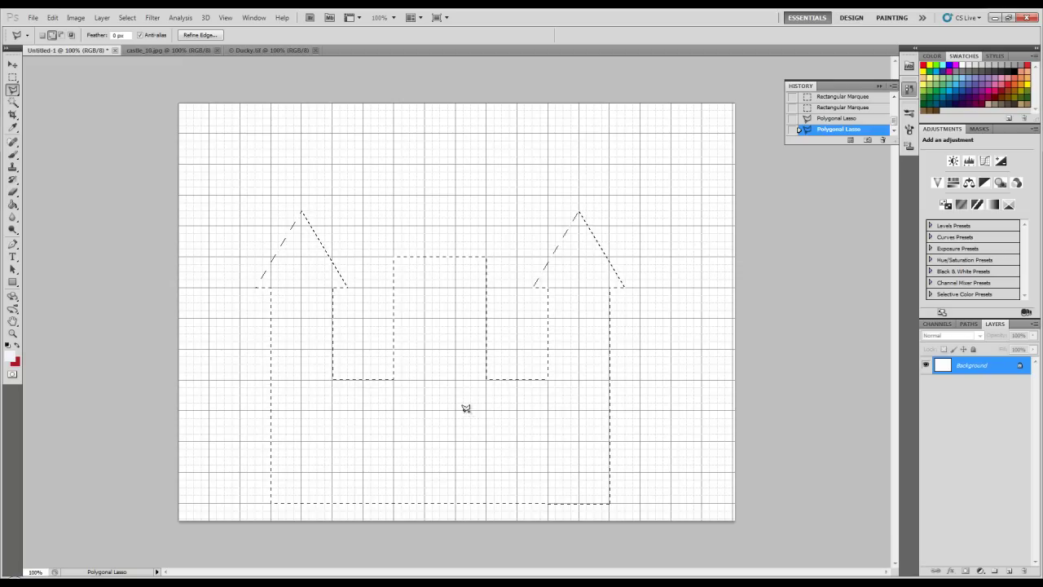
left_click(379, 257)
left_click(432, 150)
left_click(379, 256)
Return to the Rectangular Marquee and mark a narrow window in the left tower
left_click(13, 77)
left_click_drag(13, 77, 36, 83)
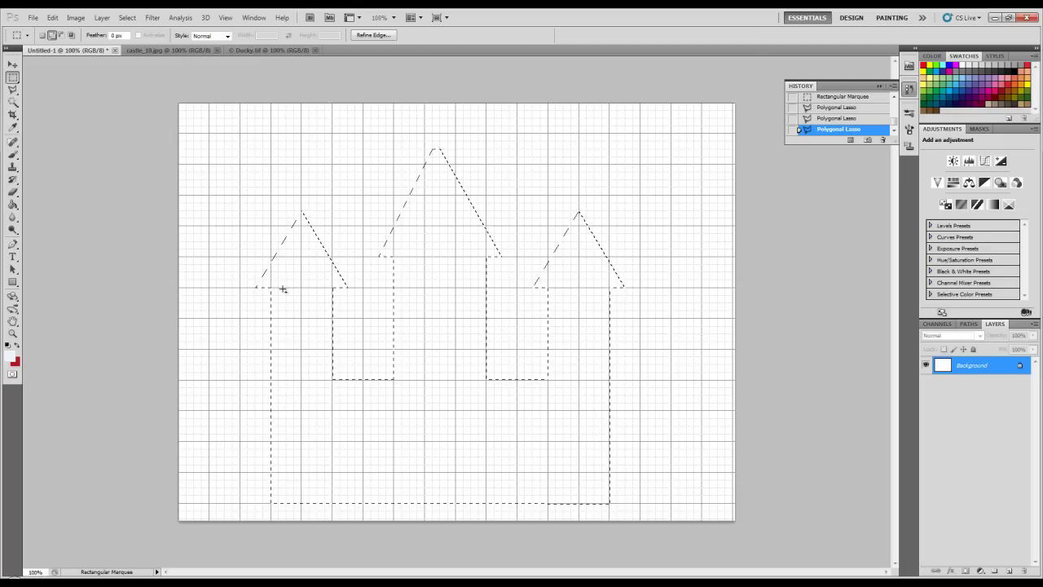
left_click_drag(279, 289, 295, 373)
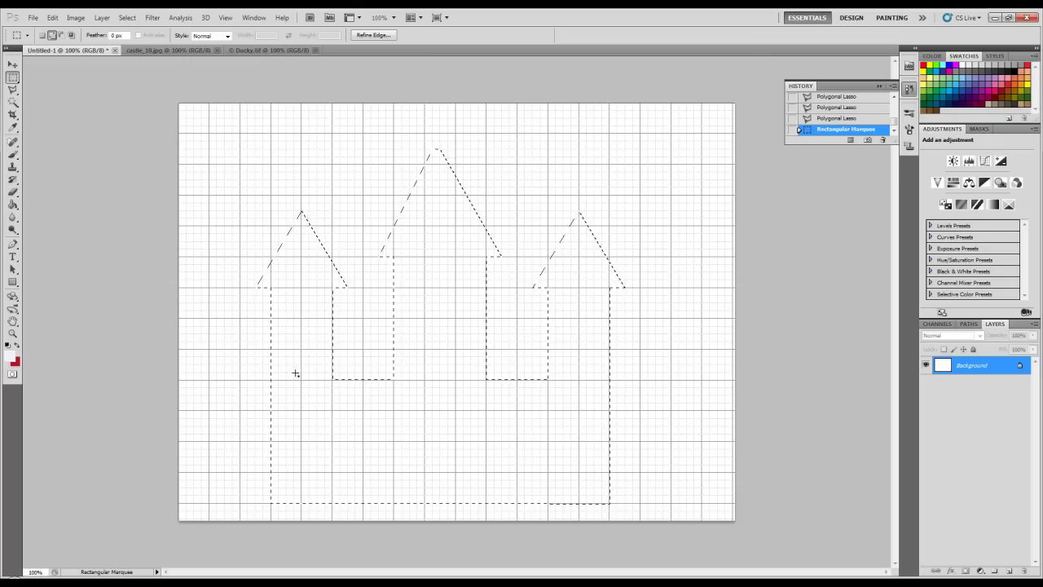
Subtract narrow windows from the side towers and add a tall door rectangle at bottom centre
left_click(62, 36)
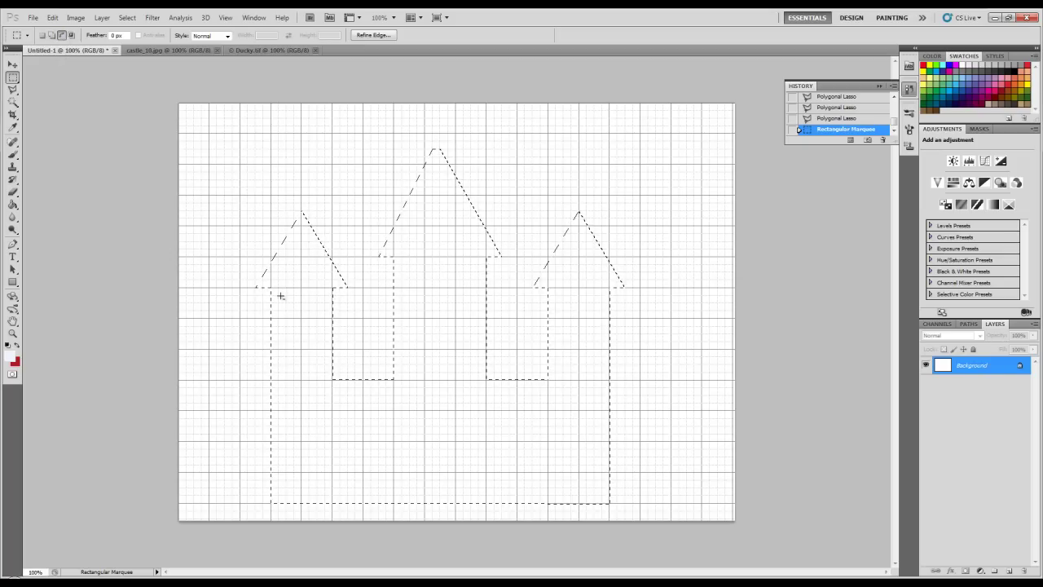
left_click_drag(295, 373, 295, 373)
left_click_drag(323, 373, 323, 373)
left_click_drag(571, 371, 604, 371)
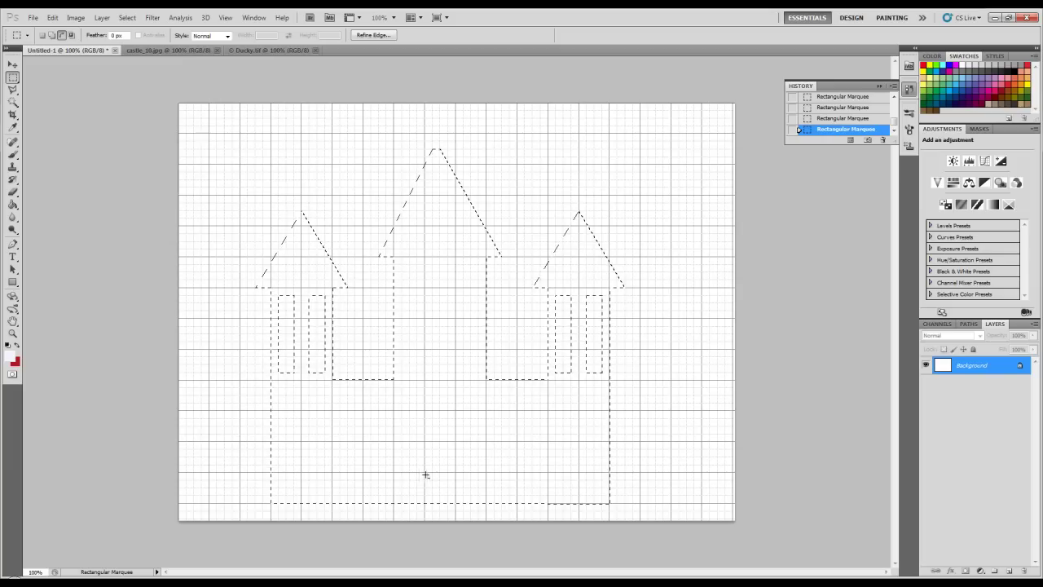
left_click_drag(452, 472, 453, 321)
Subtract an oval from the central tower, then trim it with rectangles into a half-dome window
right_click(14, 79)
left_click(70, 86)
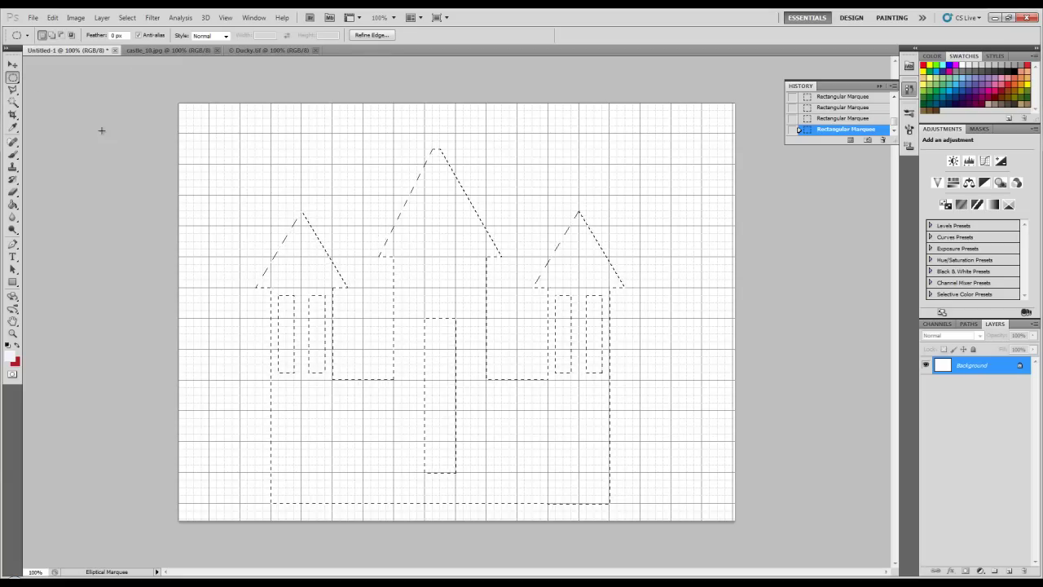
left_click(62, 37)
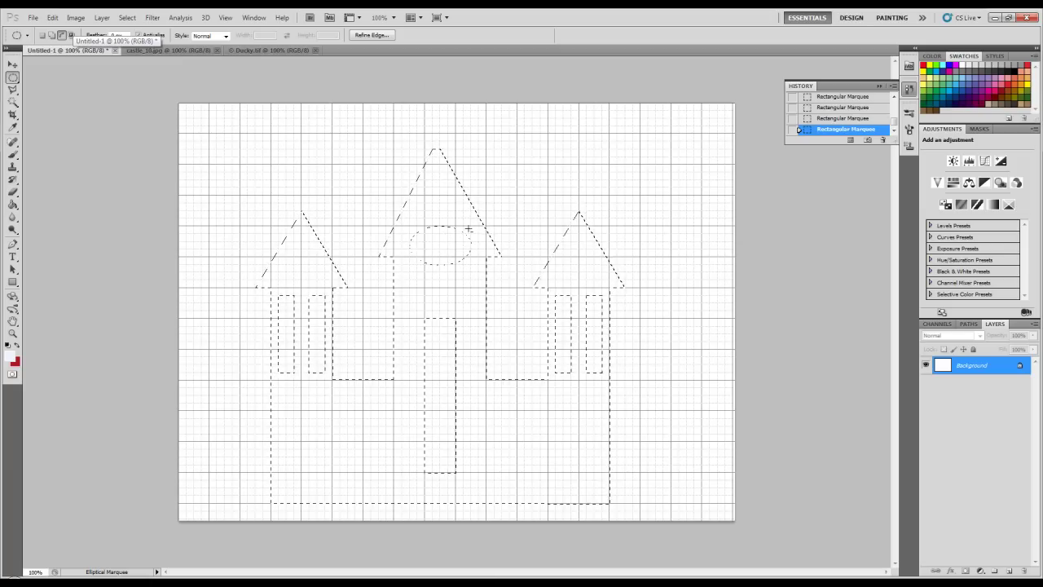
left_click_drag(468, 230, 470, 231)
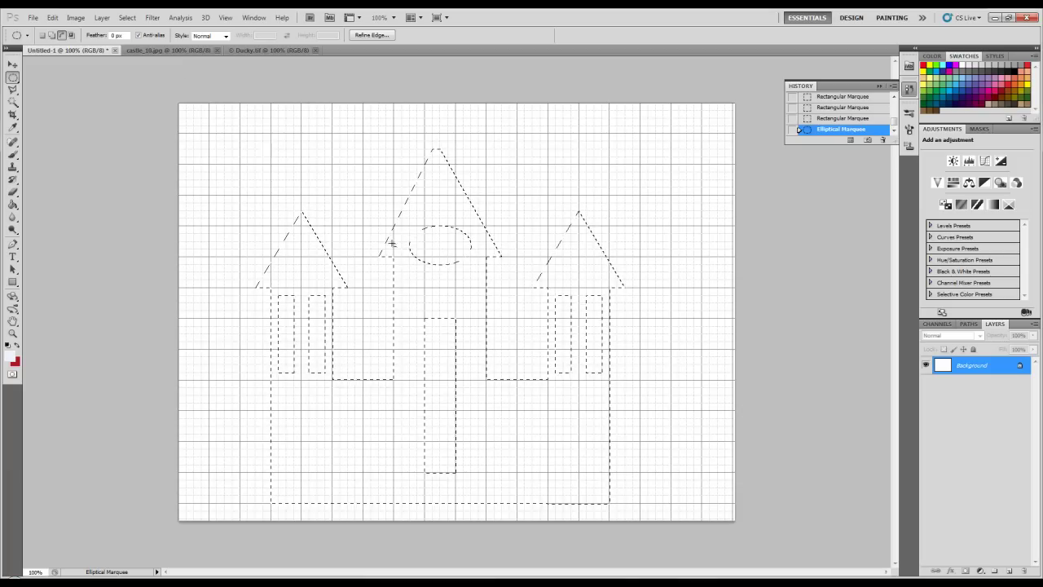
key("shift+m")
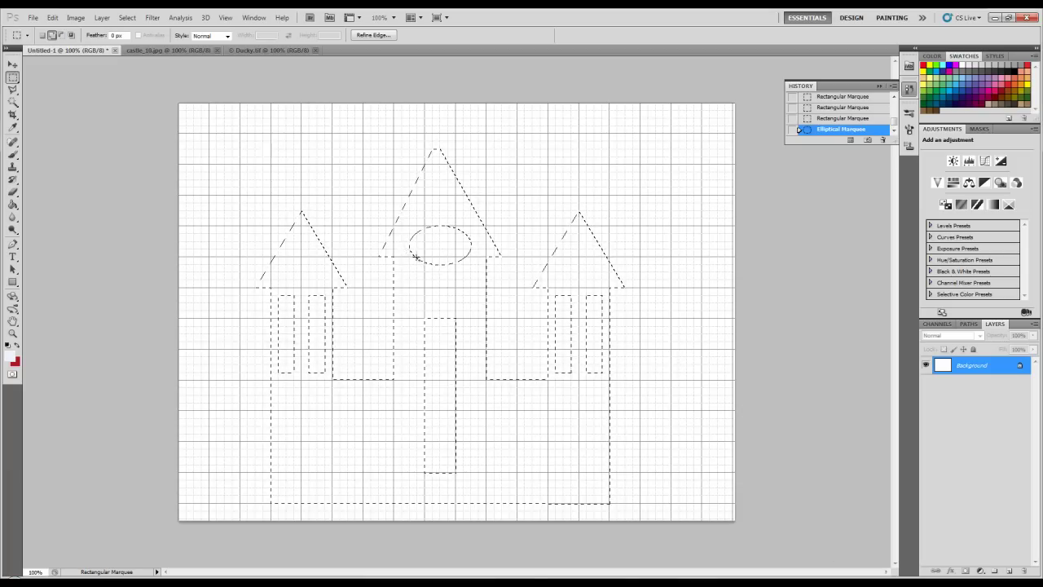
left_click_drag(476, 273, 475, 274)
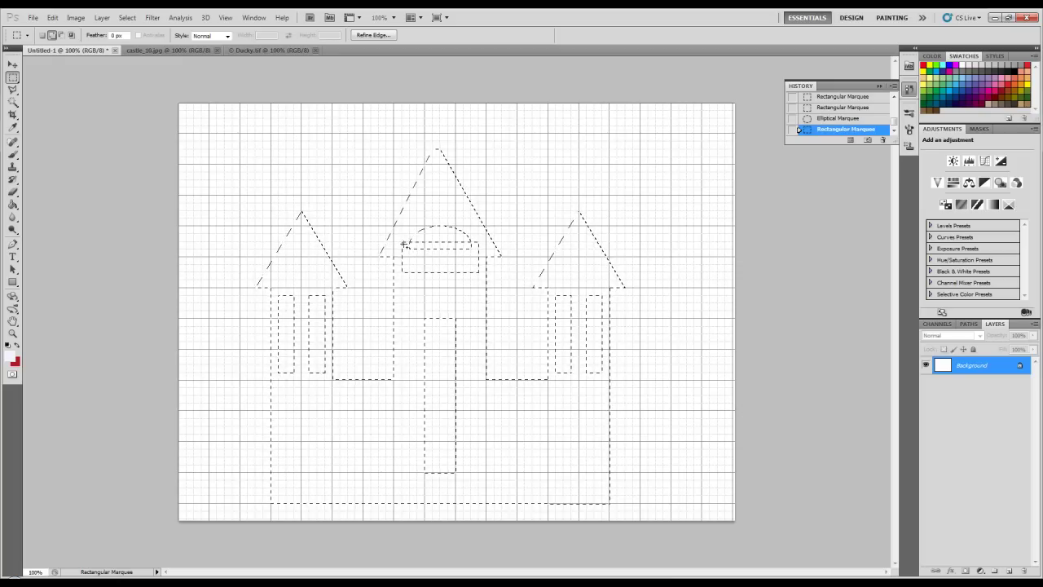
left_click_drag(422, 246, 403, 242)
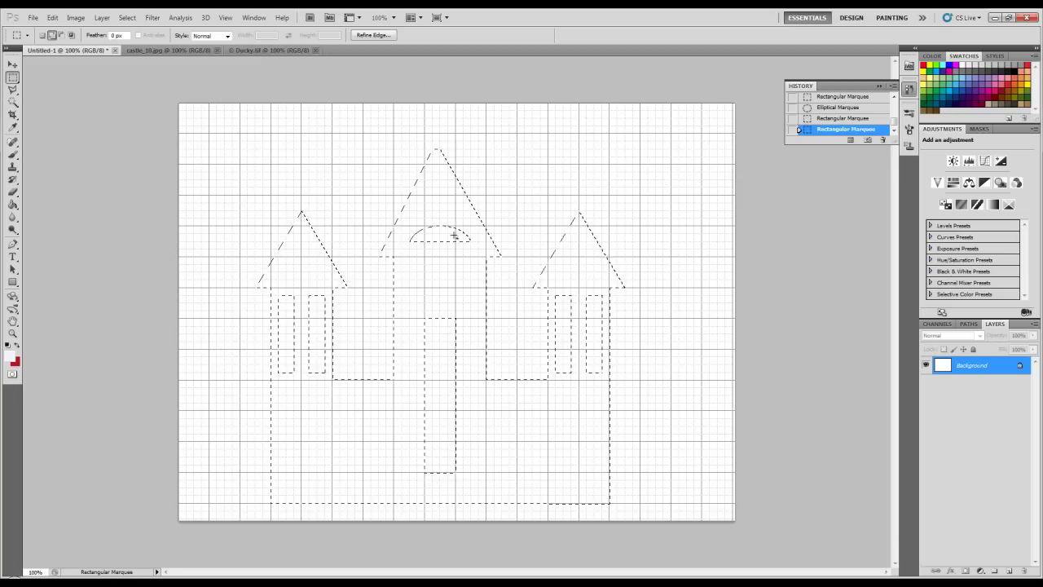
Add pole-and-pennant flag outlines above the left and right tower roofs
left_click(13, 92)
left_click(67, 98)
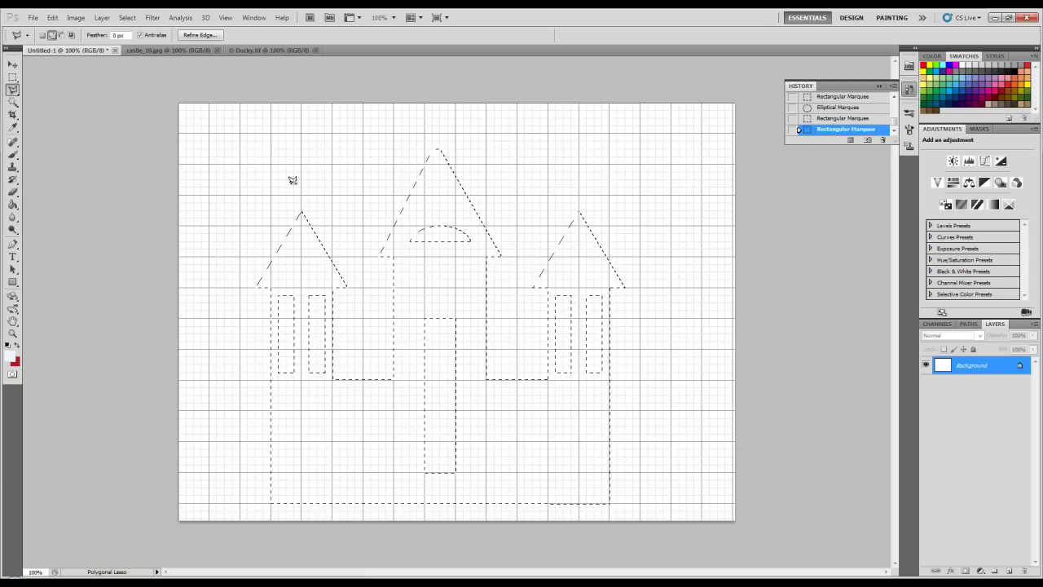
left_click(301, 209)
left_click(302, 188)
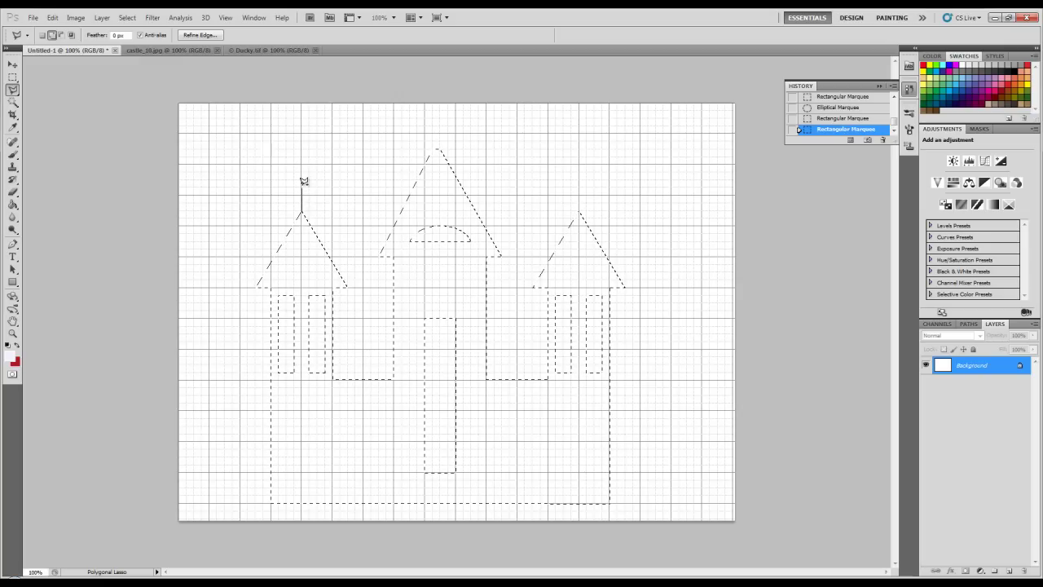
left_click(348, 196)
left_click(303, 206)
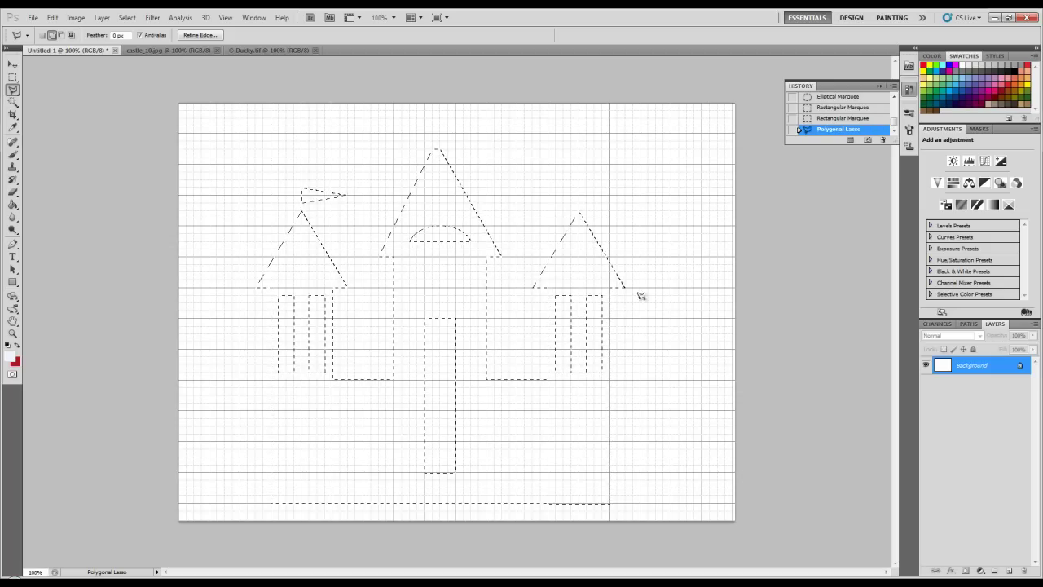
left_click(581, 200)
Add a larger notched-tail flag on a pole above the central roof peak
left_click(433, 148)
left_click(432, 119)
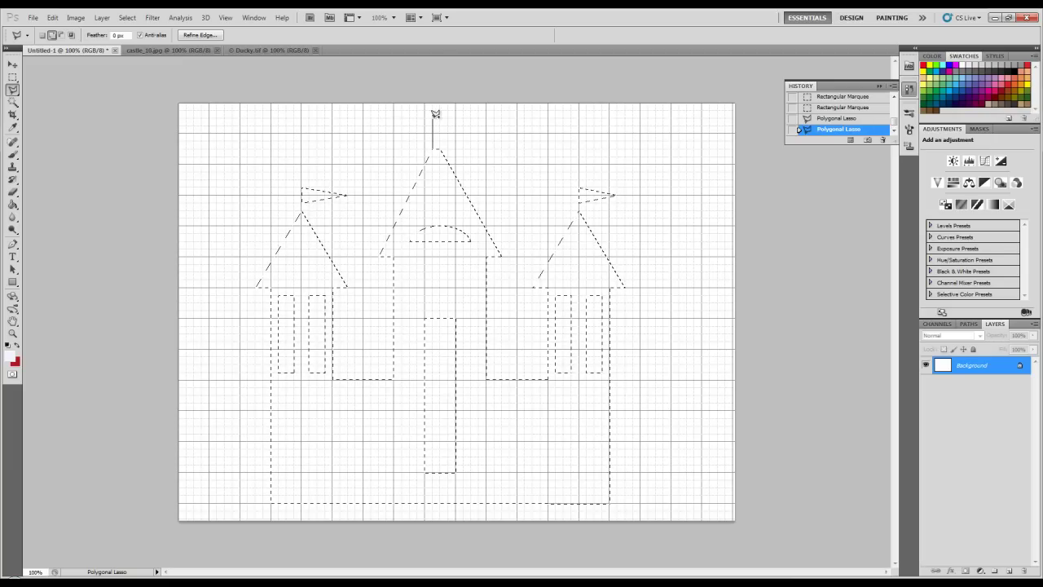
left_click(508, 118)
left_click(481, 127)
left_click(509, 132)
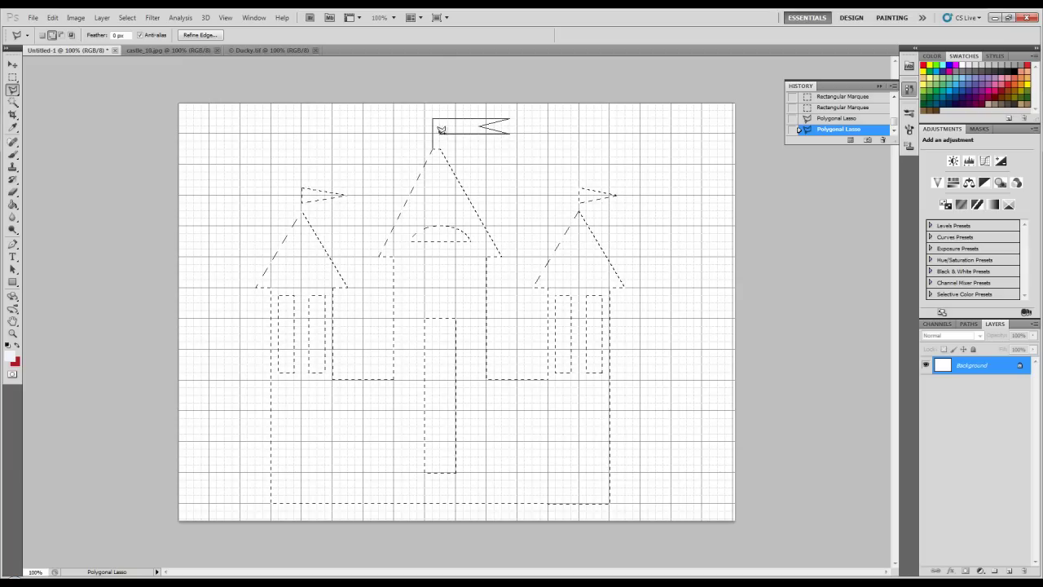
left_click(436, 144)
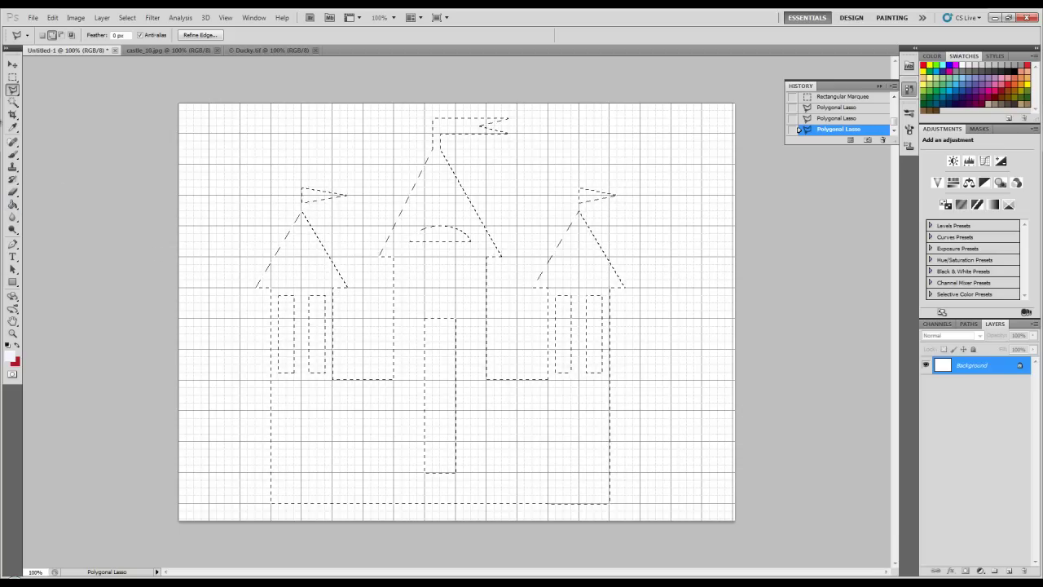
Reset to default black/white colours and fill the castle selection with the black foreground colour
left_click(54, 19)
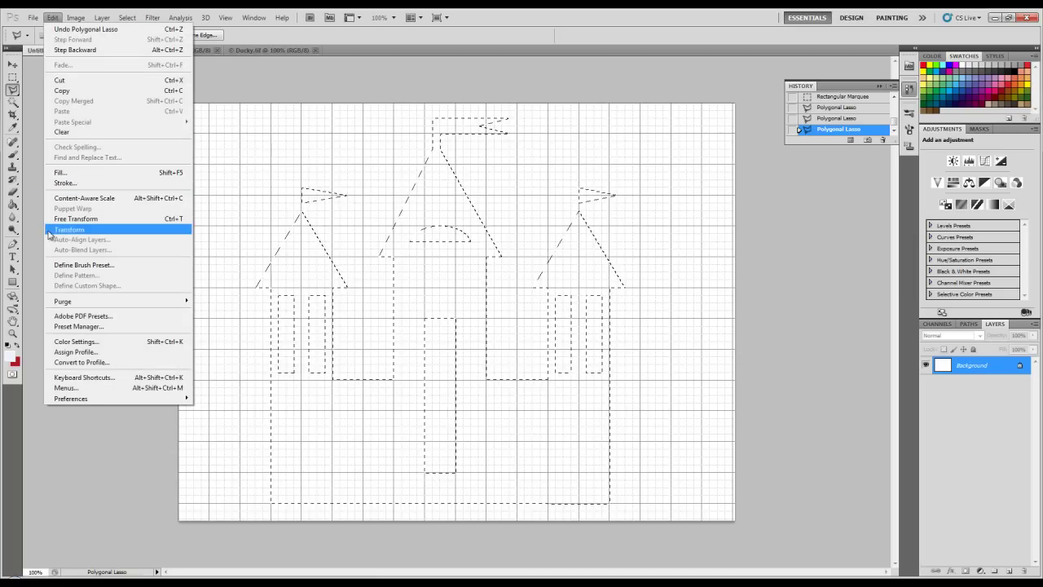
left_click(8, 347)
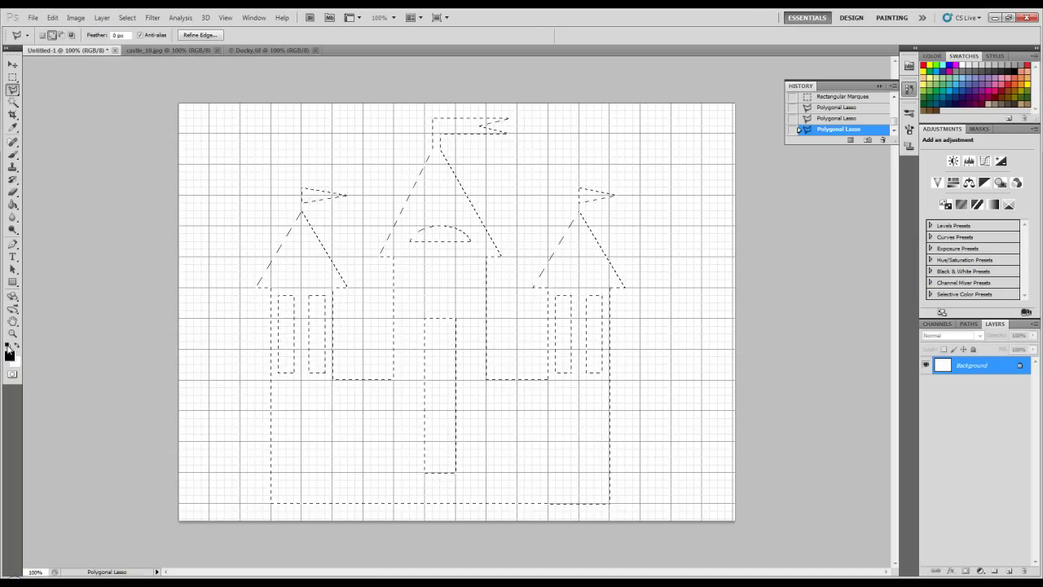
left_click(52, 18)
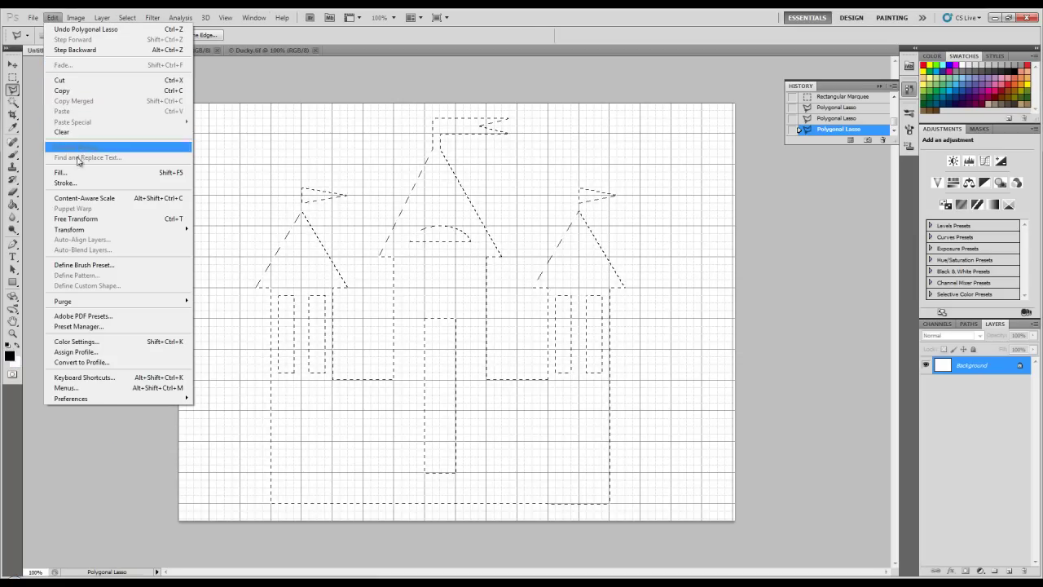
left_click(78, 173)
left_click(236, 218)
left_click(235, 226)
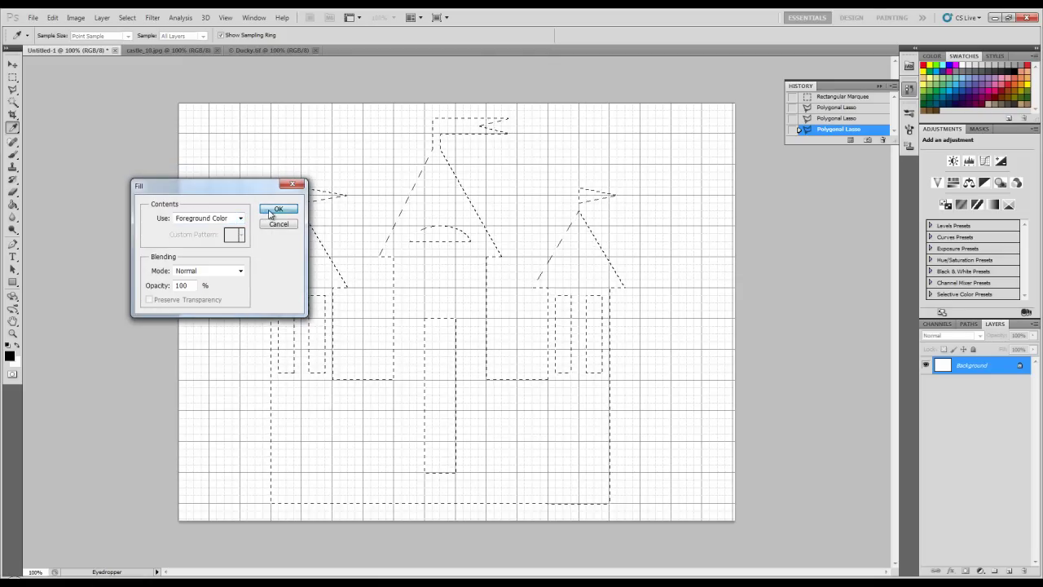
left_click(270, 214)
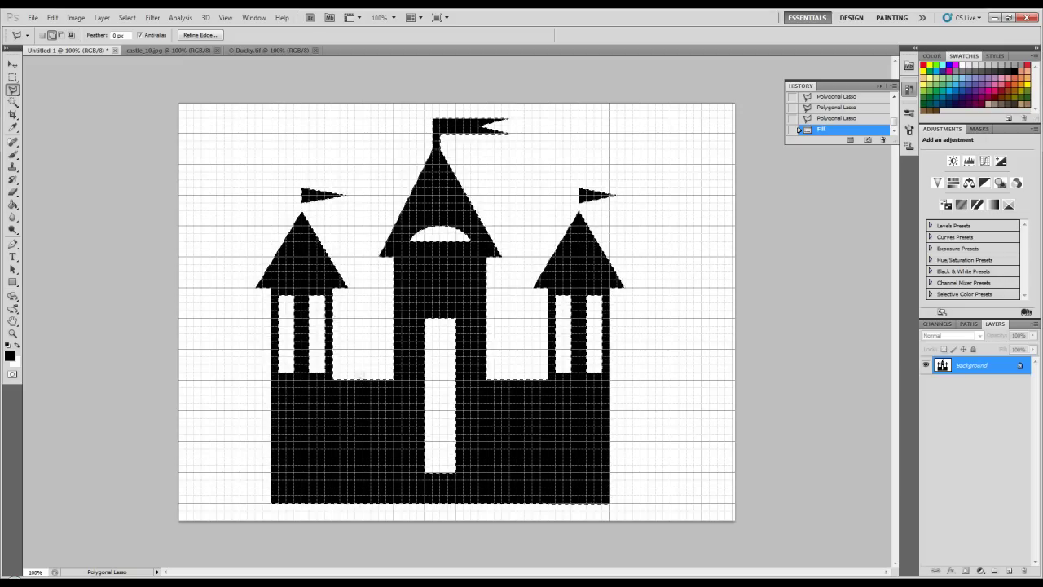
Hide the grid and deselect the castle outline
left_click(227, 18)
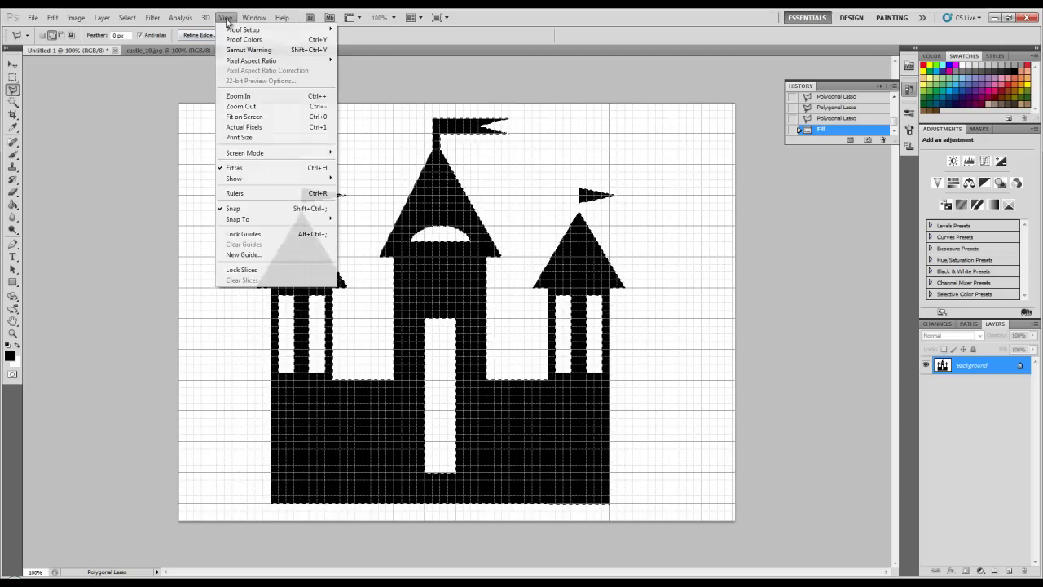
mouse_move(276, 177)
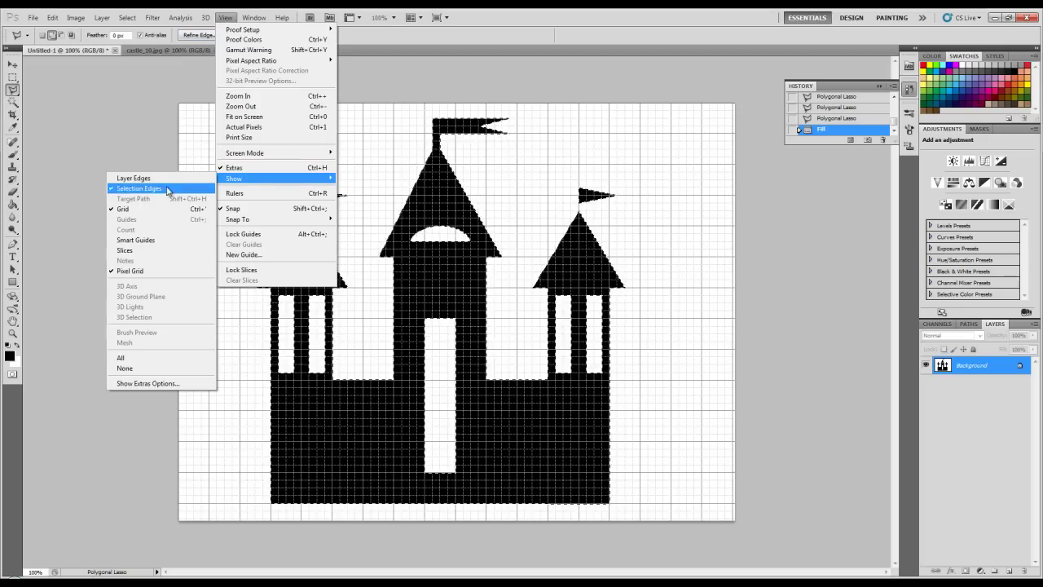
left_click(147, 209)
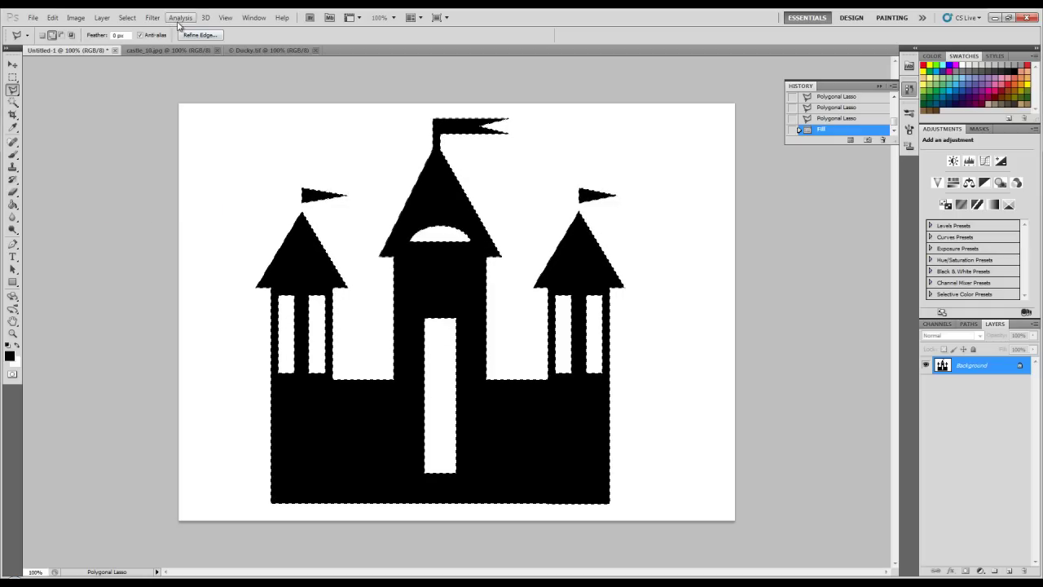
key("ctrl+d")
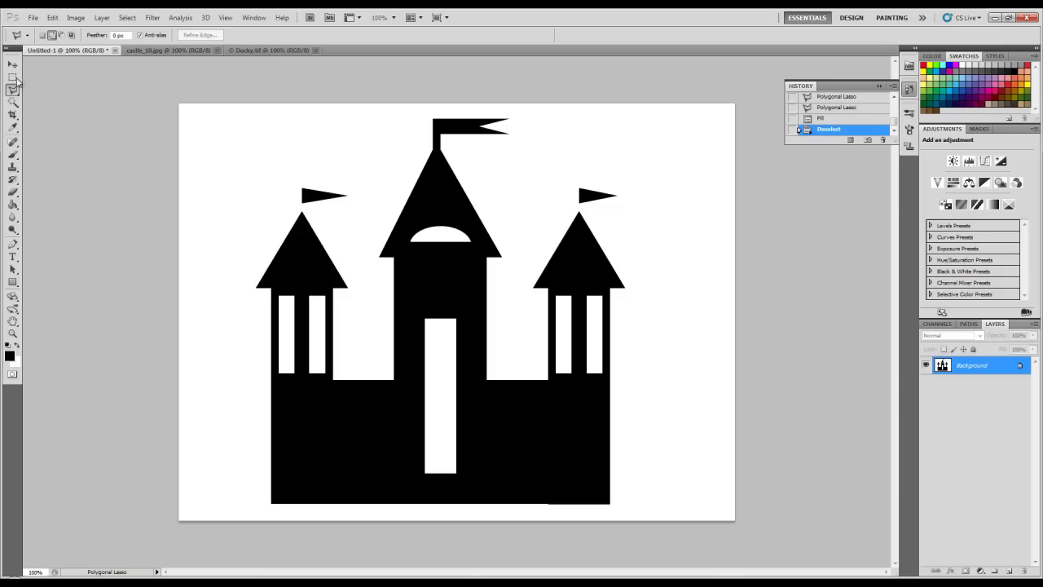
Magic Wand-select all black castle areas with Contiguous unchecked
left_click(12, 104)
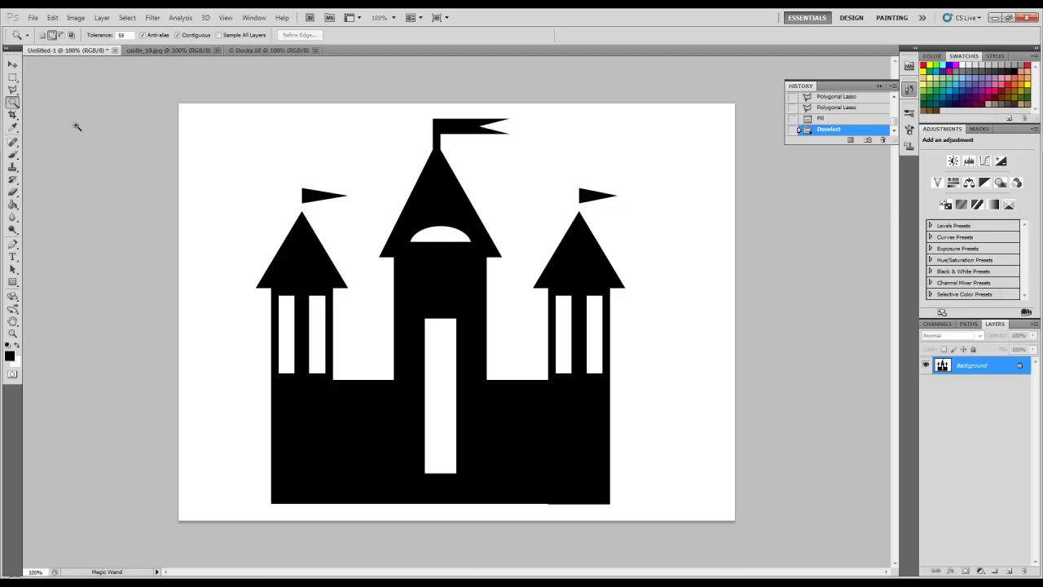
left_click(178, 35)
left_click(432, 298)
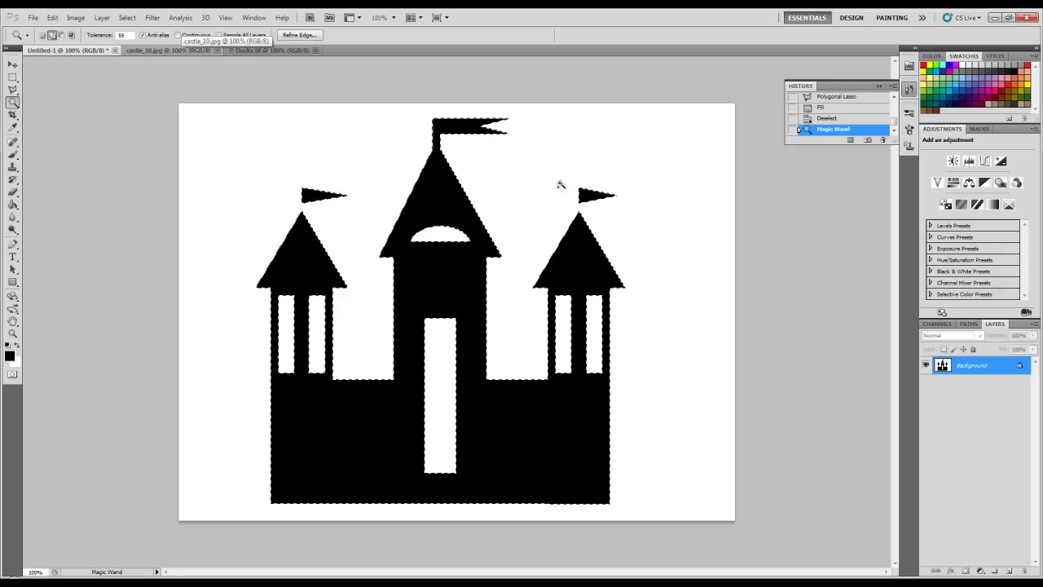
Define the selected castle as a brush preset named 3, then deselect
left_click(52, 17)
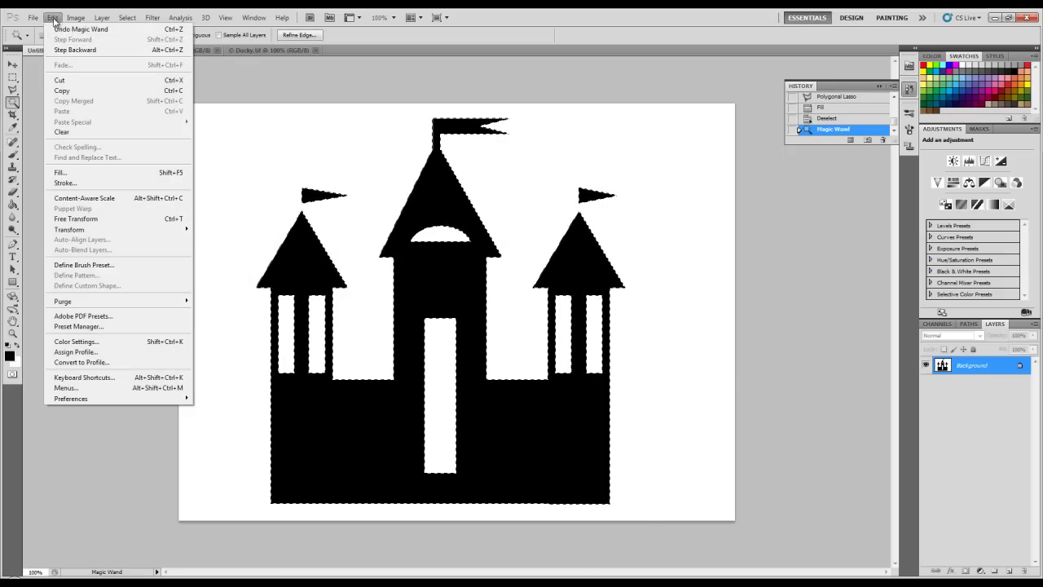
left_click(81, 265)
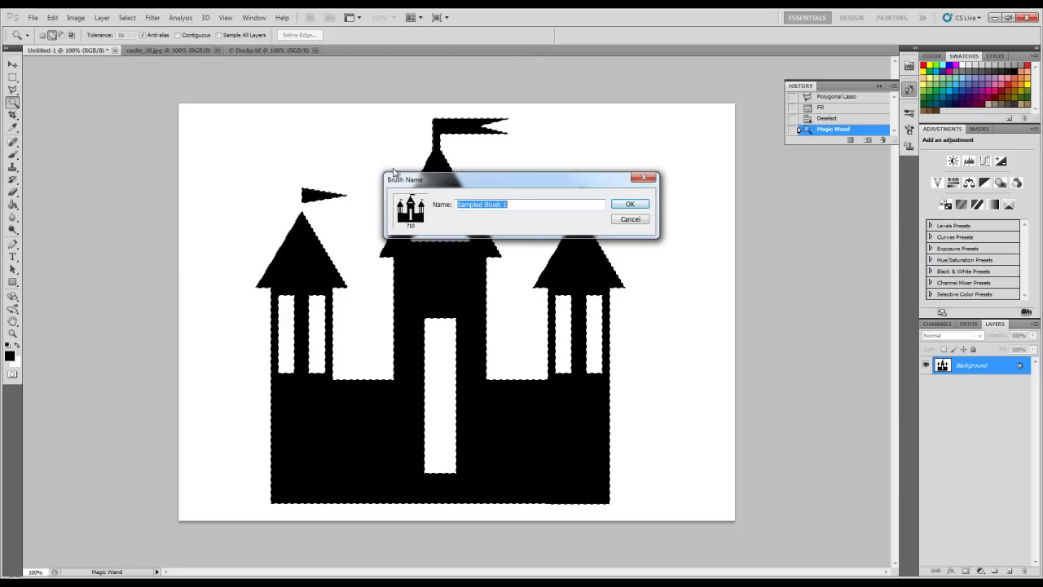
type("3")
left_click(629, 203)
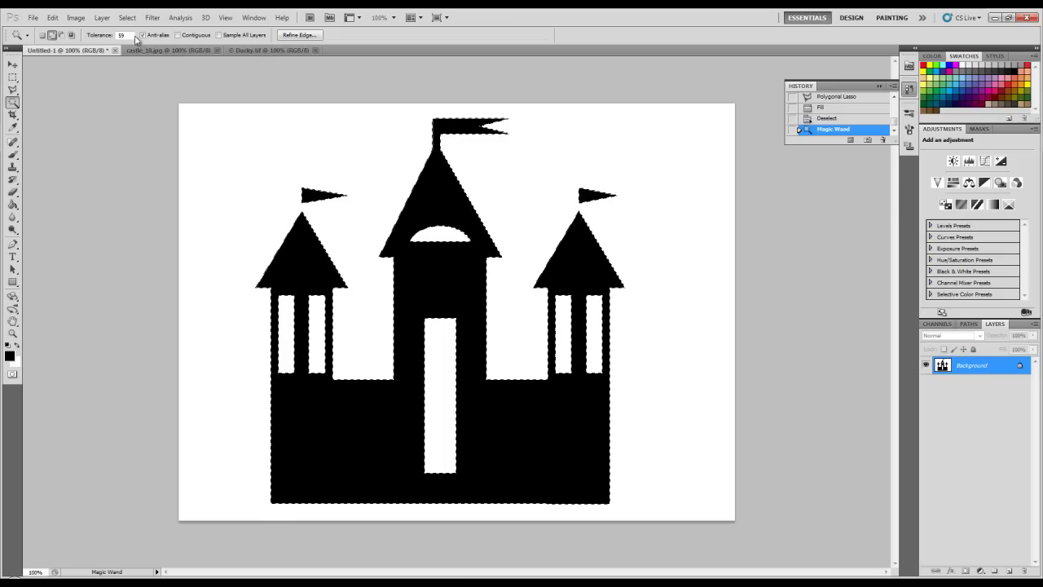
key("ctrl+d")
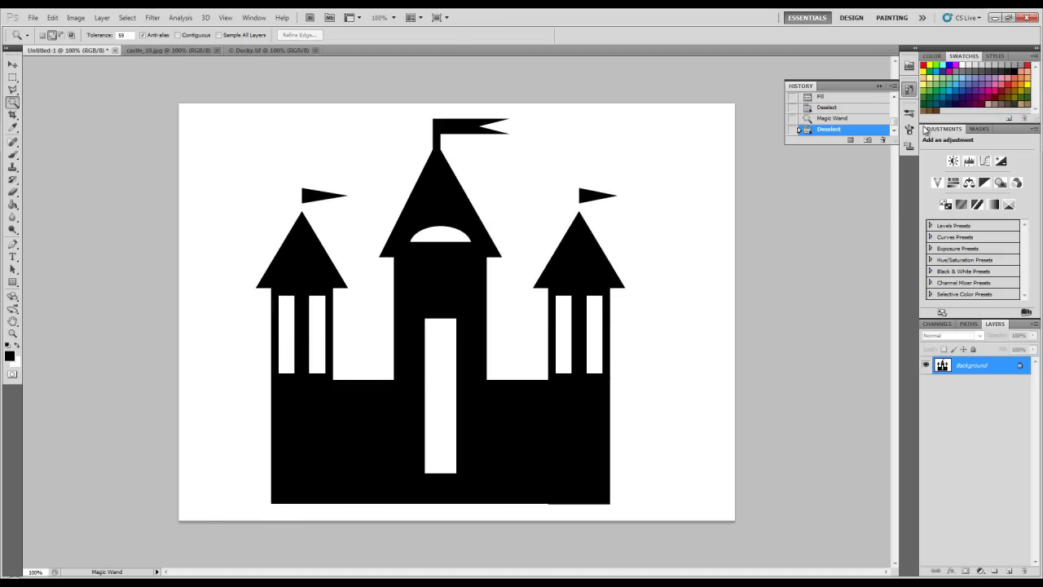
Revert the document to its blank Untitled-1 History snapshot
left_click_drag(895, 123, 895, 99)
left_click(874, 102)
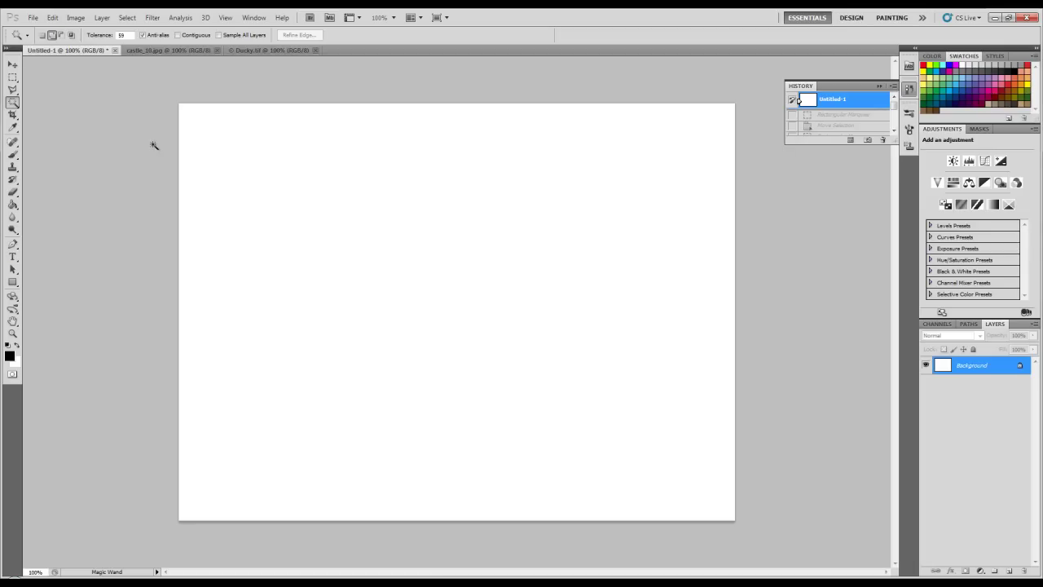
left_click(52, 35)
Load the castle brush preset in the Brush tool and shrink it from 710 to 160 px
left_click(13, 154)
left_click(55, 35)
left_click(114, 162)
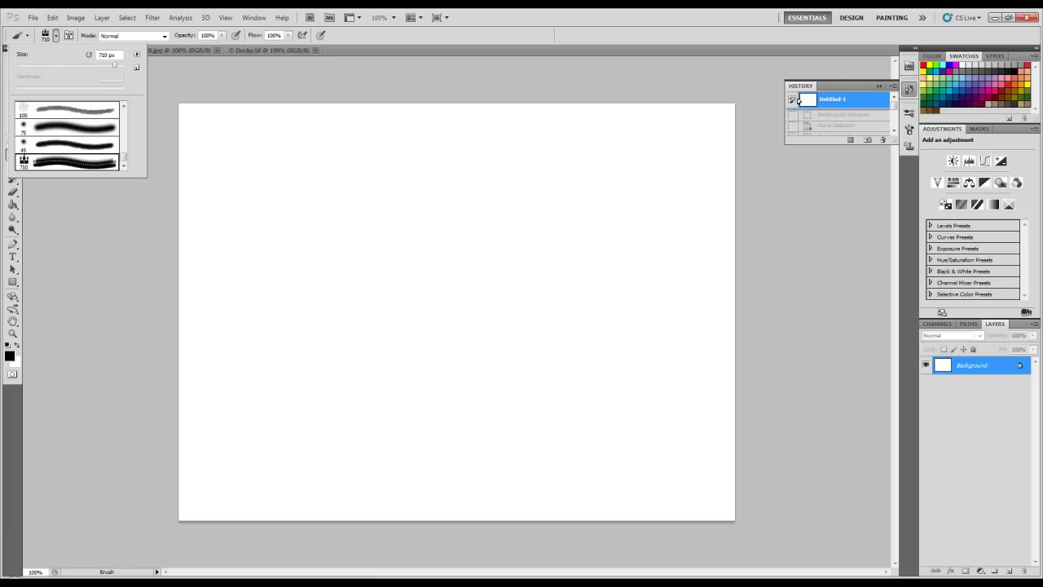
left_click_drag(101, 64, 86, 64)
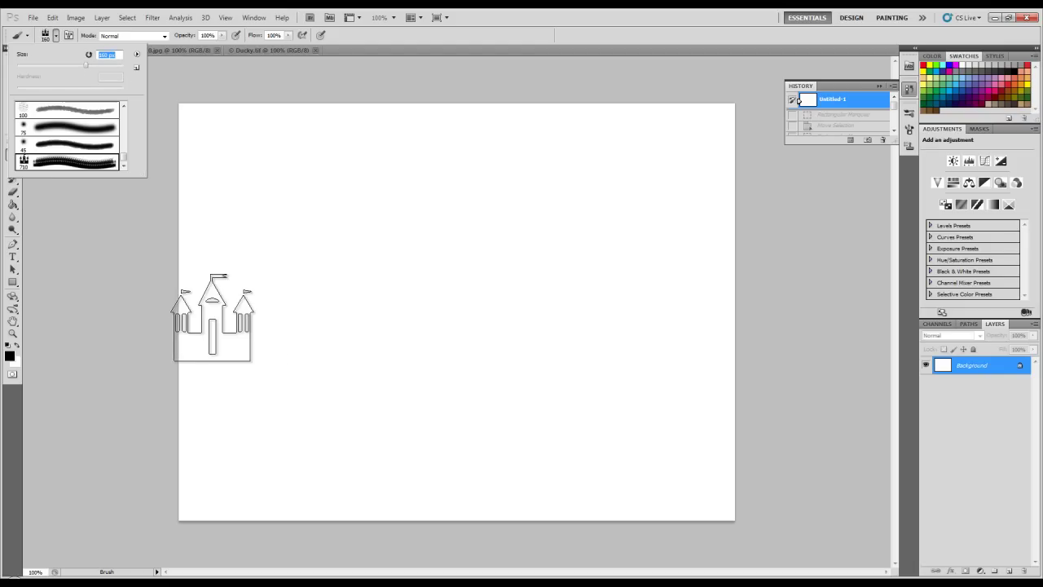
Stamp four castles at alternating heights across the left half of the canvas
left_click(216, 299)
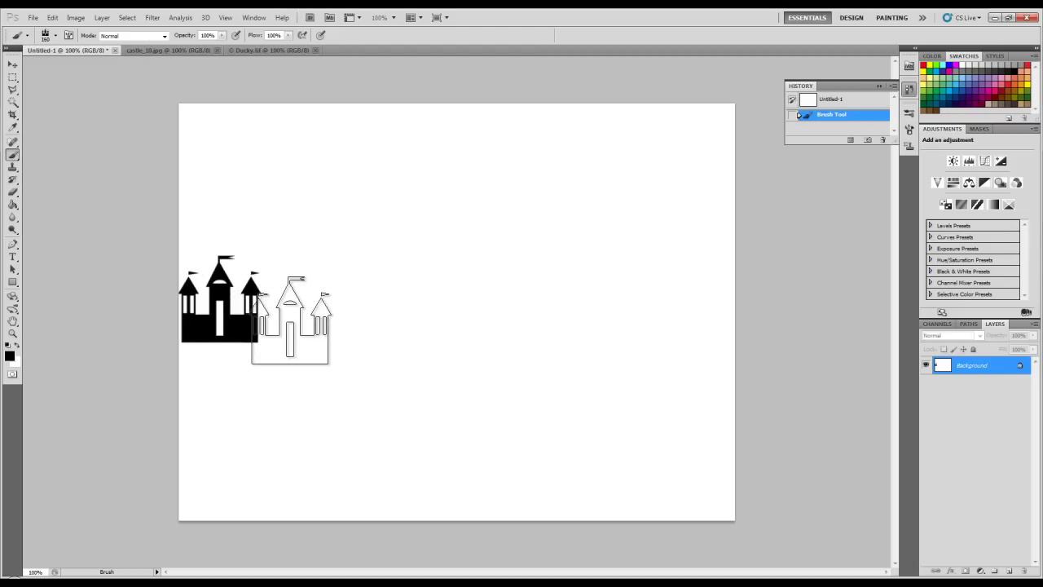
left_click(299, 322)
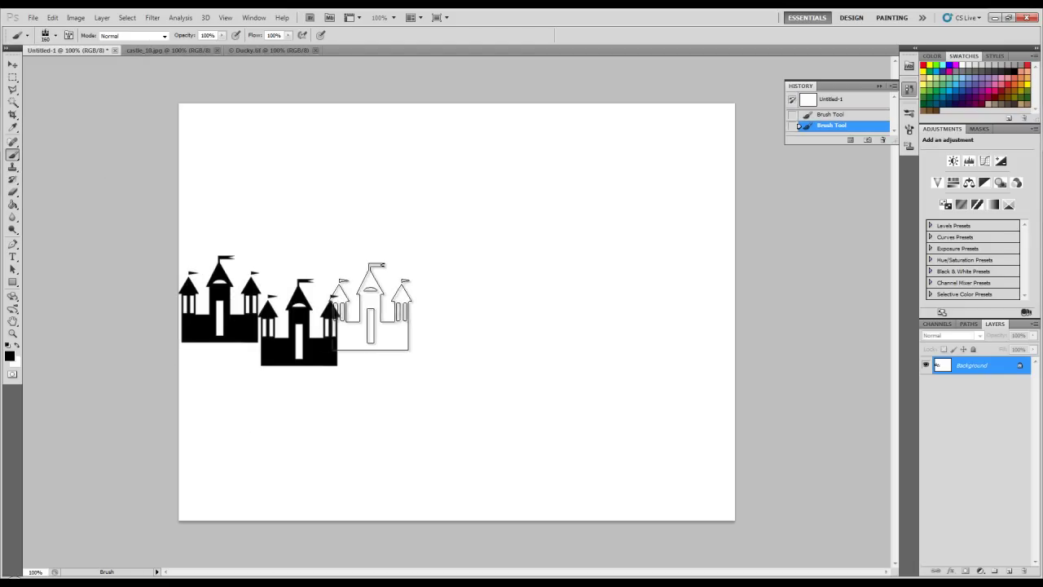
left_click(379, 297)
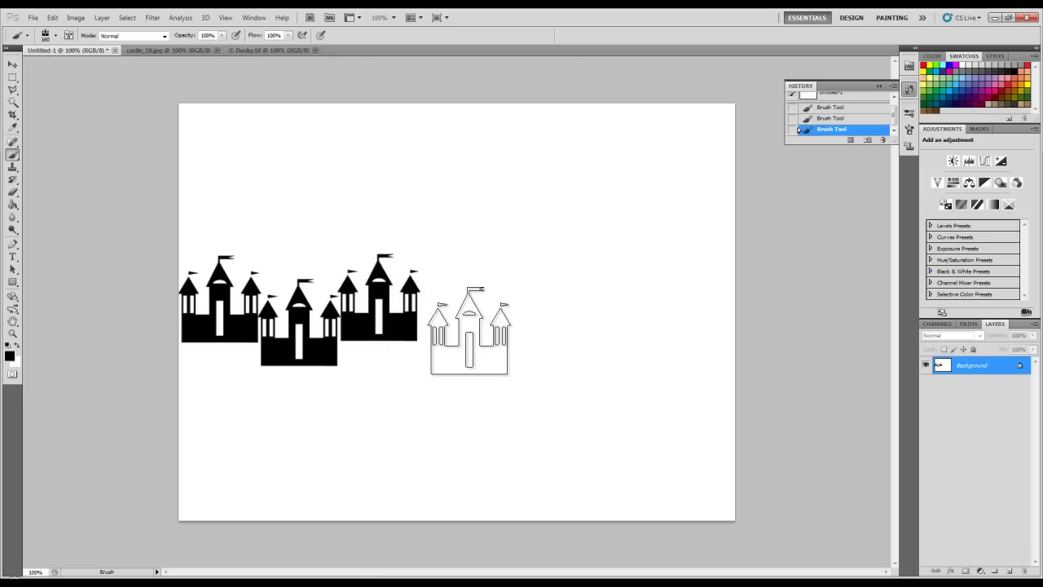
left_click(458, 324)
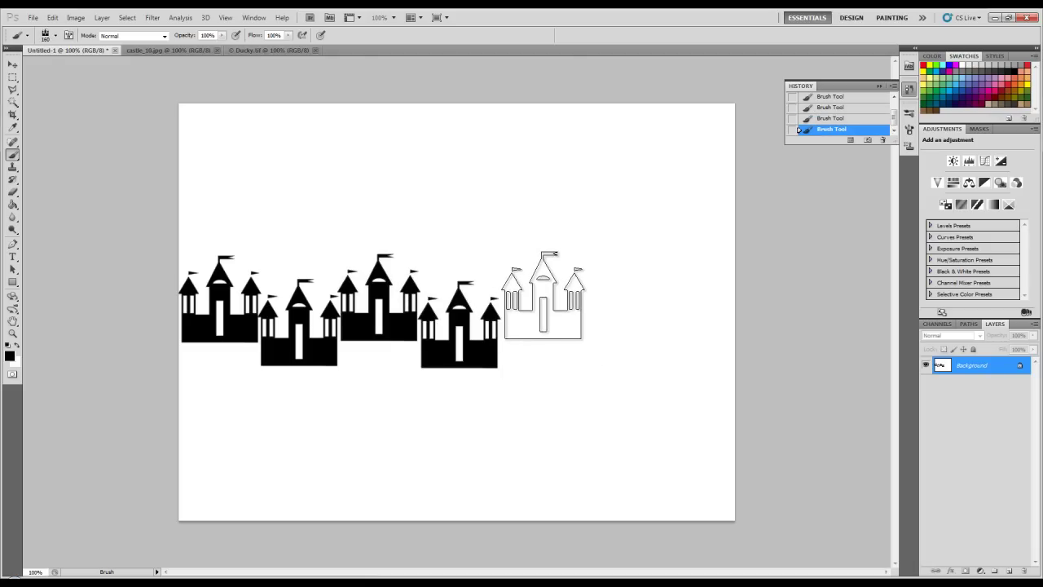
Stamp a 300 px castle right of centre, then two 150 px castles toward the right edge
key("bracketright")
key("bracketright")
key("bracketright")
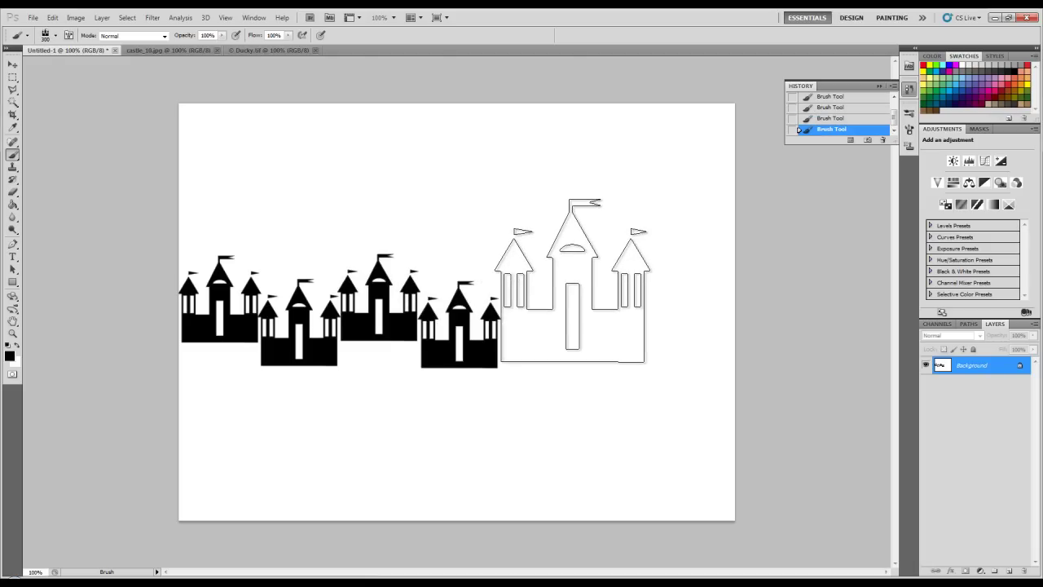
left_click(572, 281)
key("bracketleft")
key("bracketleft")
key("bracketleft")
key("bracketleft")
left_click(677, 331)
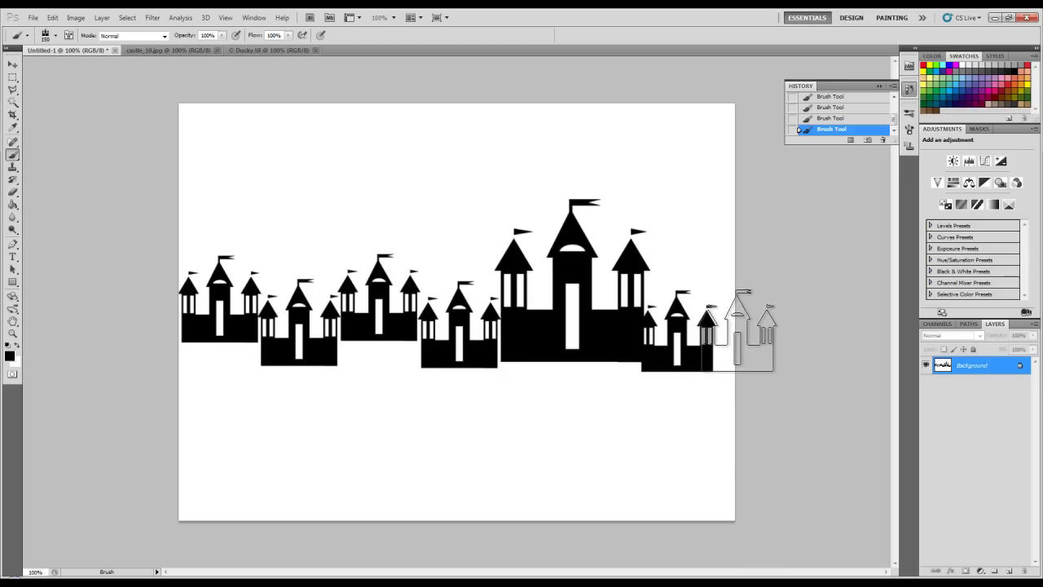
left_click(734, 331)
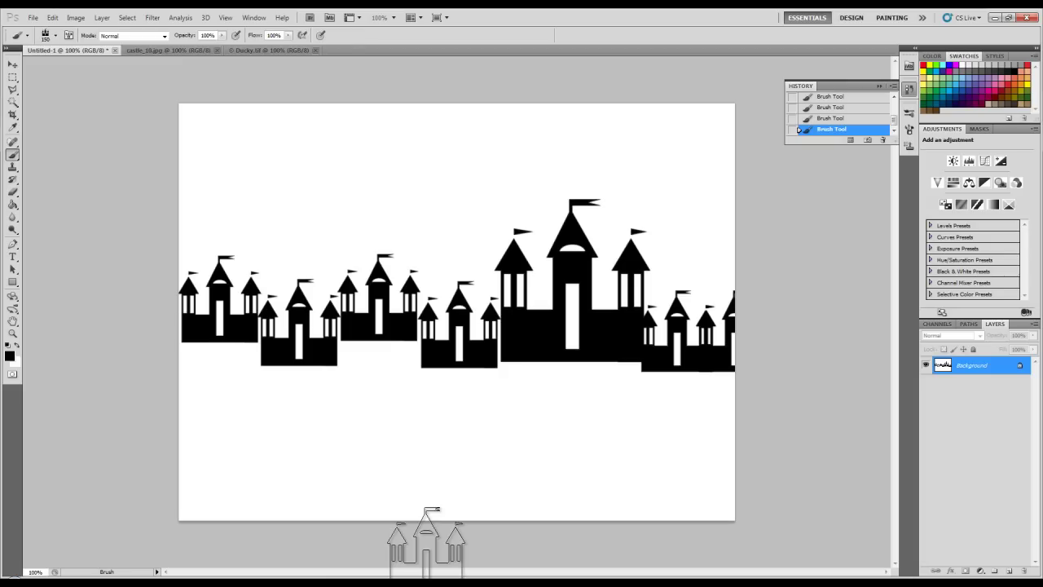
key("v")
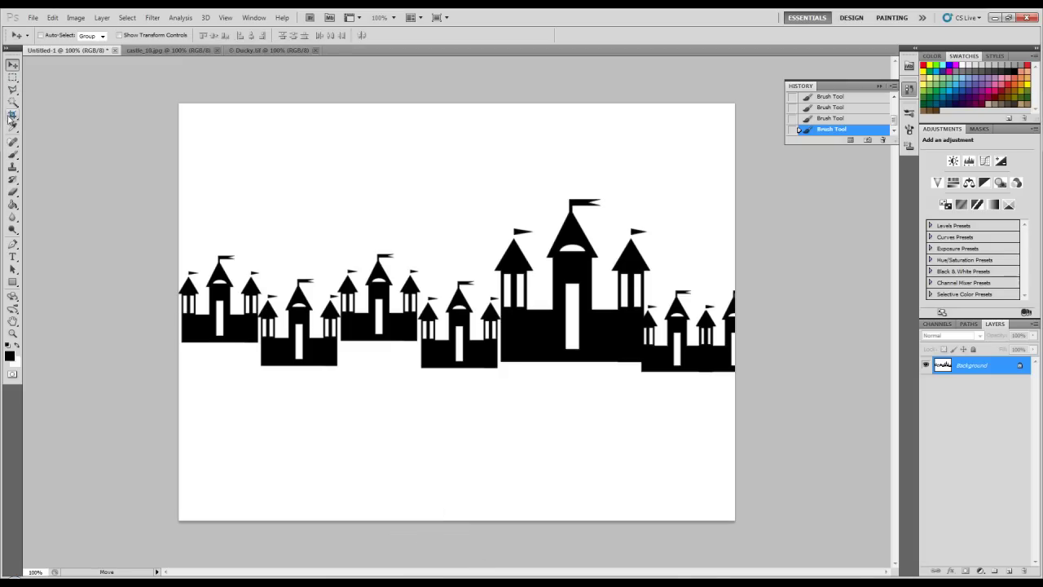
Make the Magic Wand the active tool, at tolerance 59 and non-contiguous
left_click(13, 78)
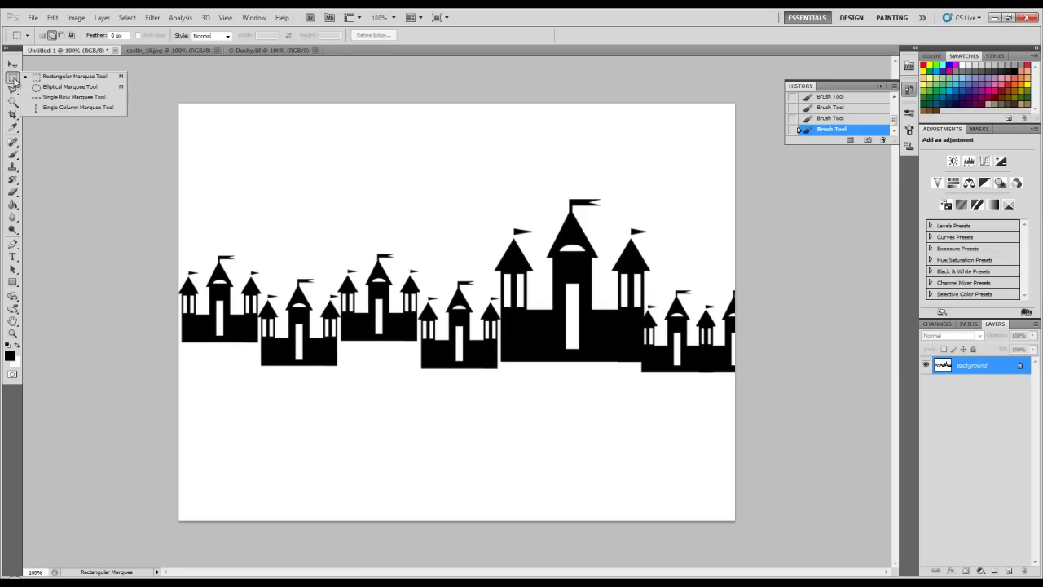
left_click(11, 92)
left_click(11, 91)
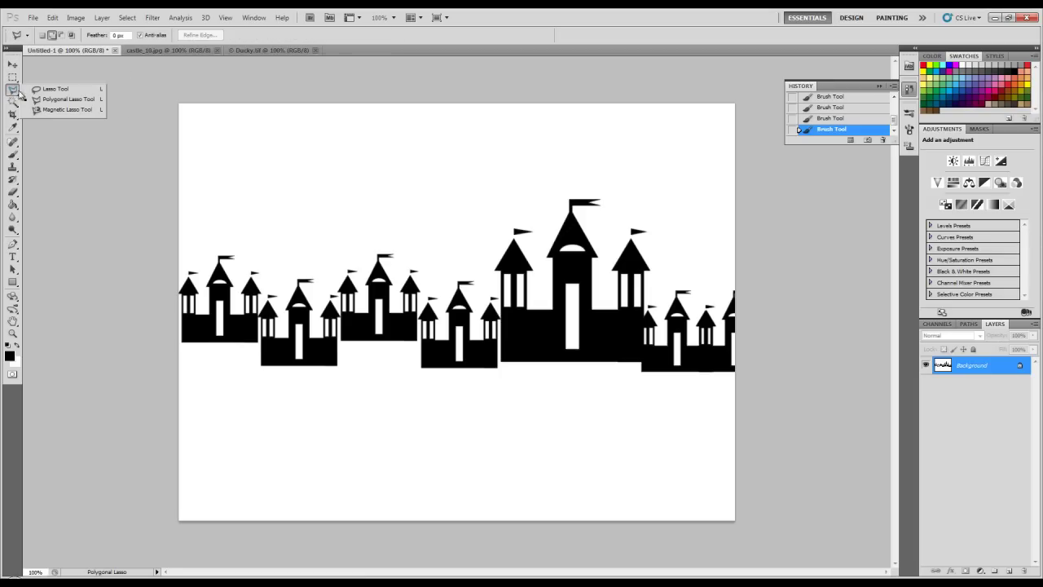
left_click(13, 102)
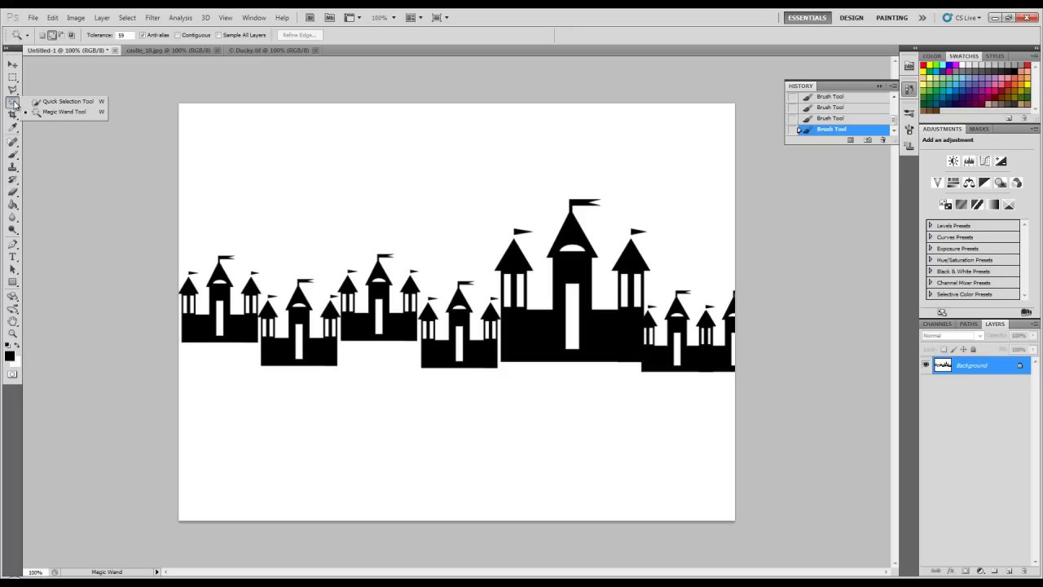
left_click(14, 104)
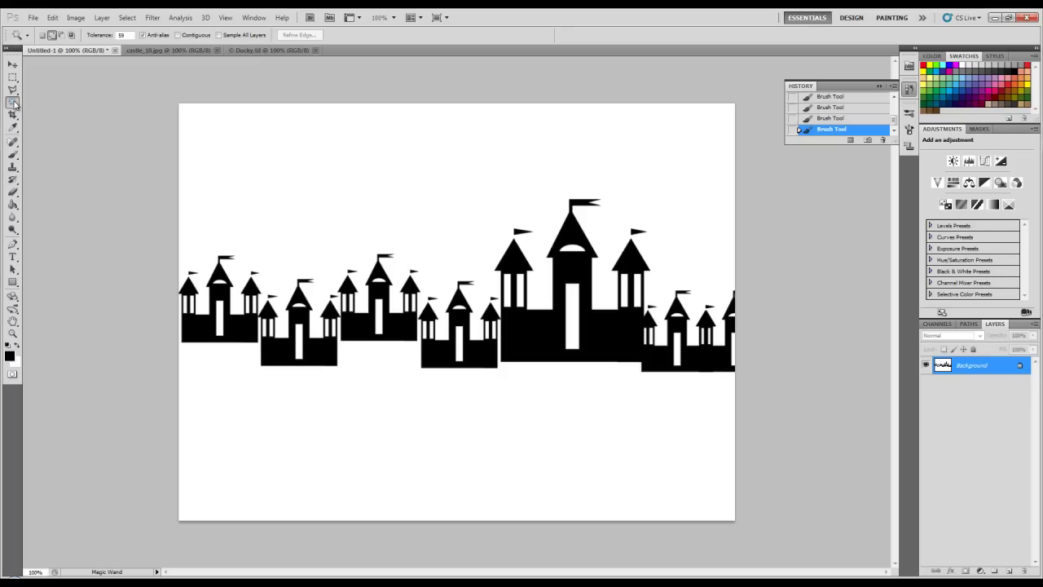